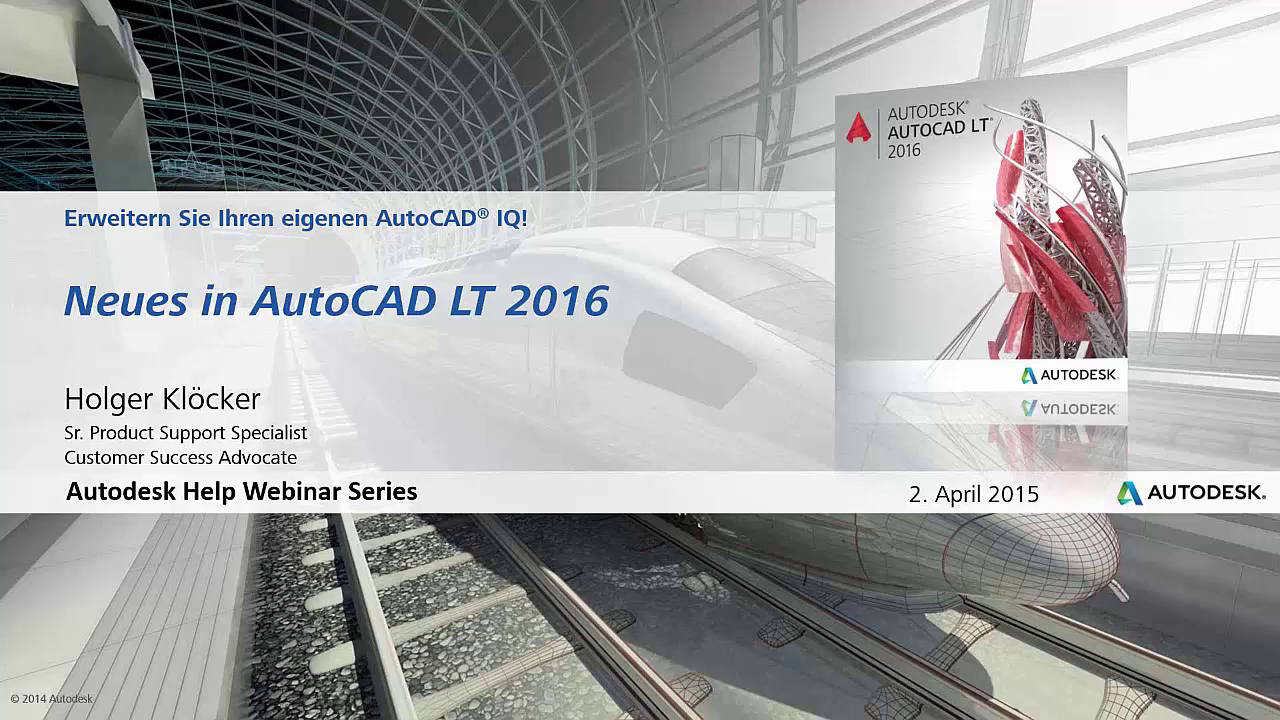
# Step: Advance the slide show from the title slide to the 'Bevor wir beginnen…' slide
pyautogui.click(660, 156)
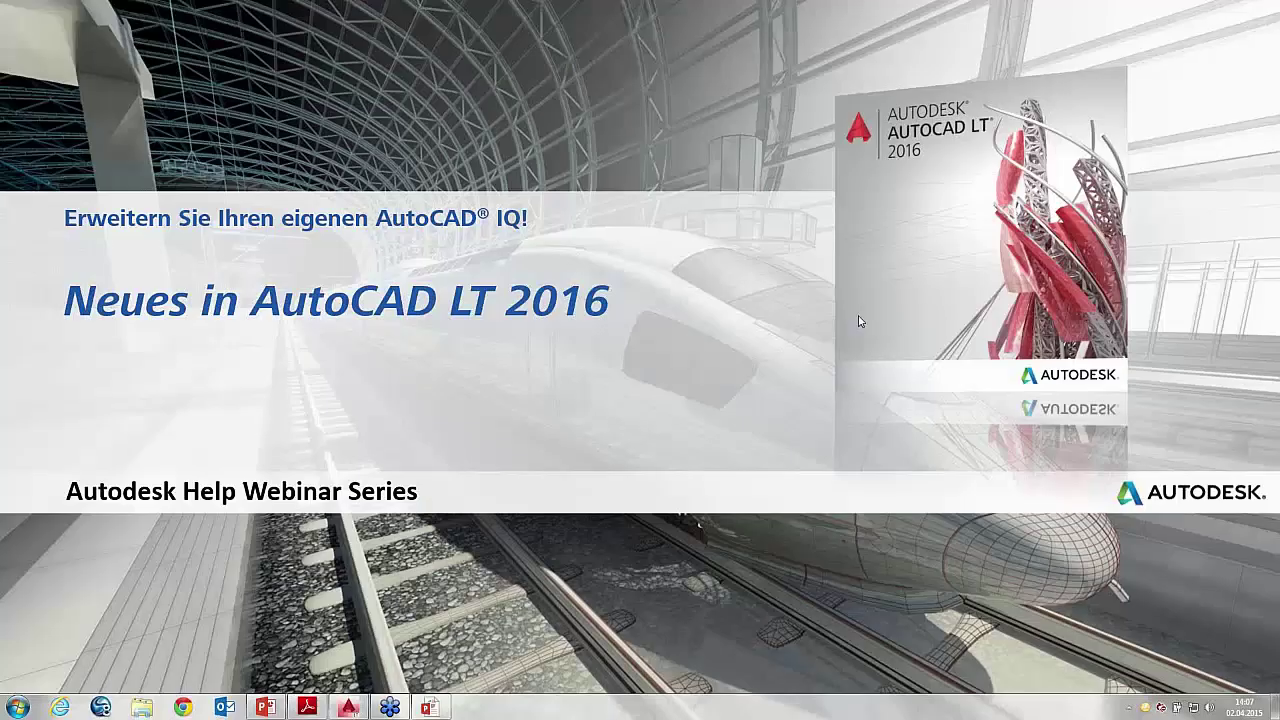
# Step: Resume the full-screen slide show at the Agenda slide
pyautogui.click(760, 314)
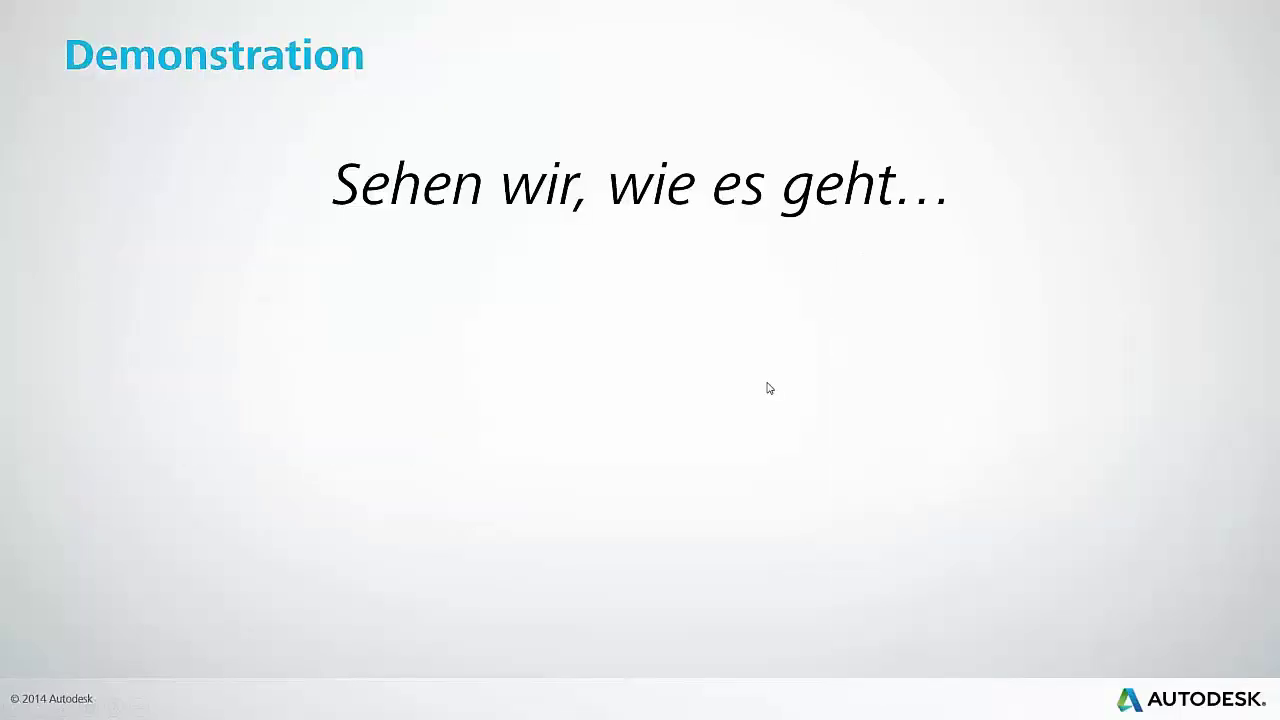
# Step: Bring up the Windows task switcher over the Demonstration slide
pyautogui.hotkey('alt', 'Tab')
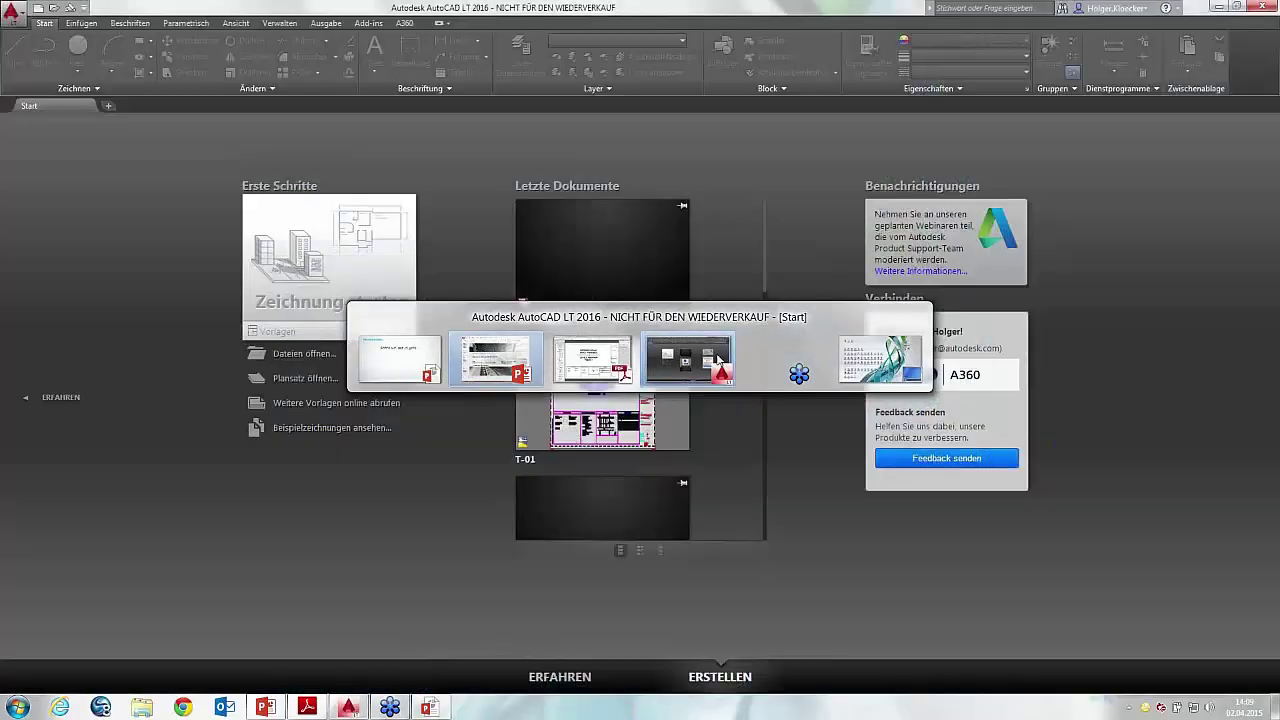
# Step: Switch to AutoCAD LT and browse the Start page's templates and recent drawings list
pyautogui.click(716, 360)
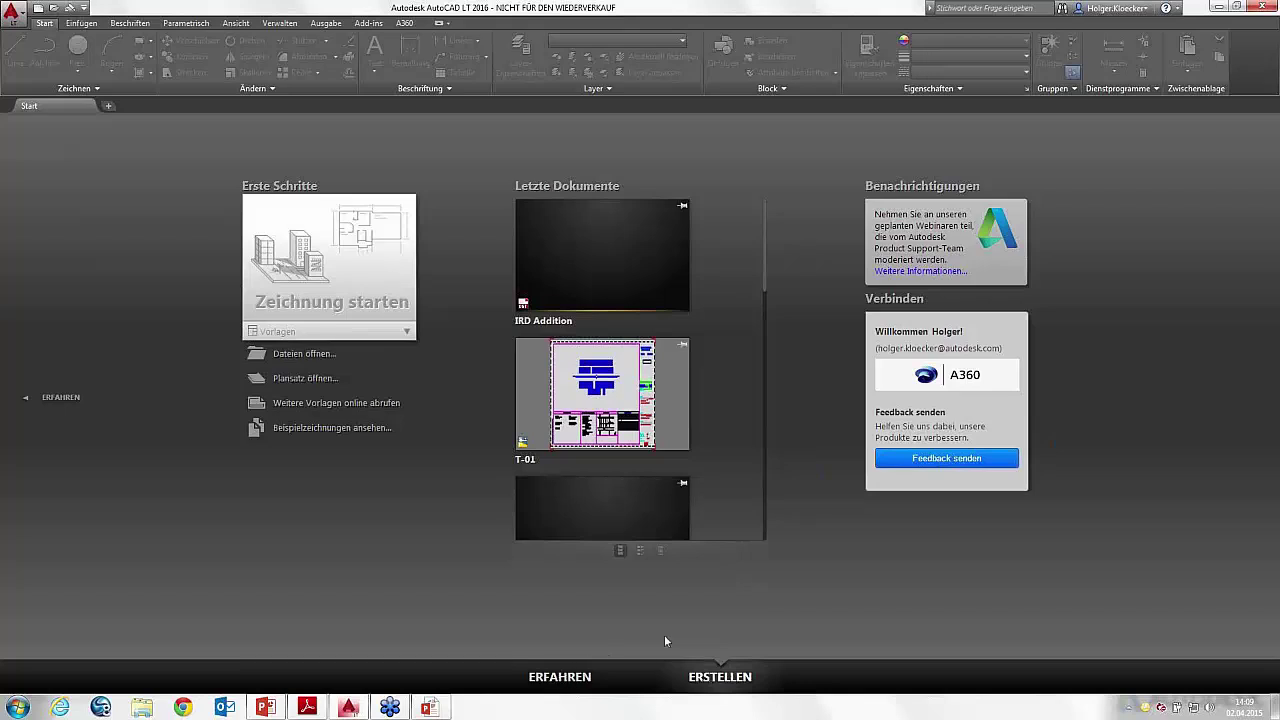
pyautogui.click(406, 332)
pyautogui.scroll(-3, 763, 296)
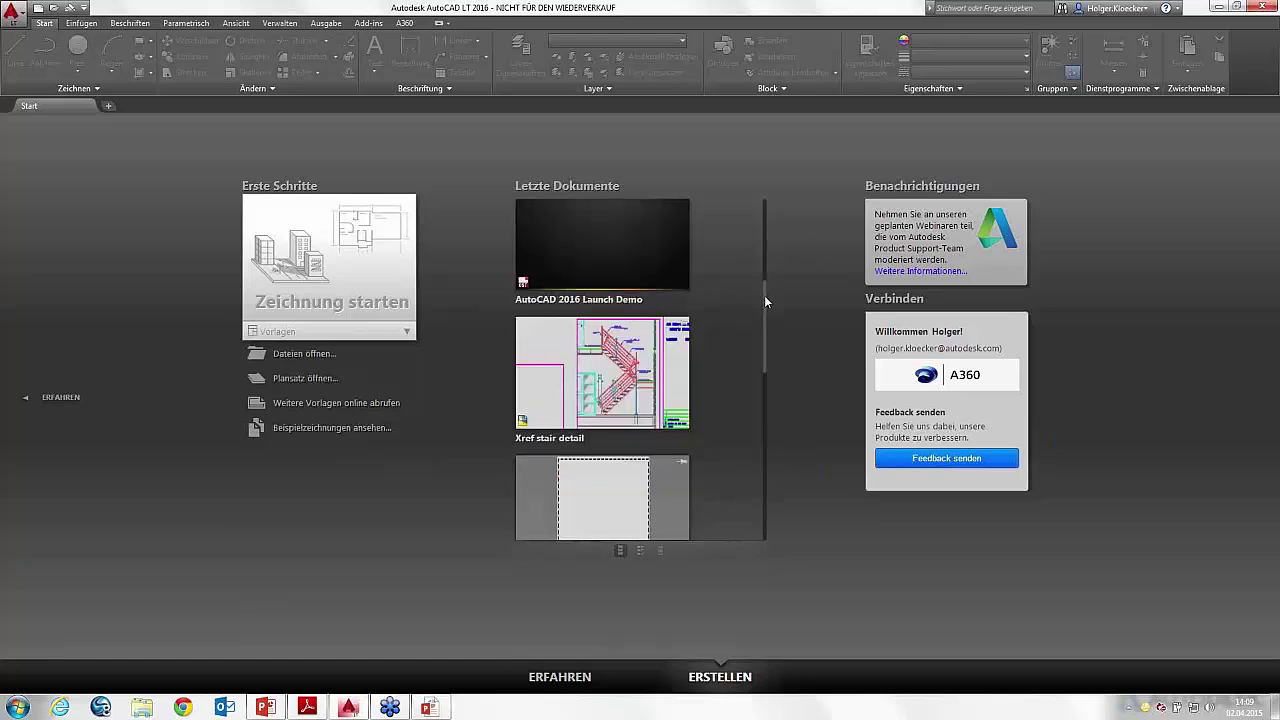
pyautogui.scroll(-5, 764, 370)
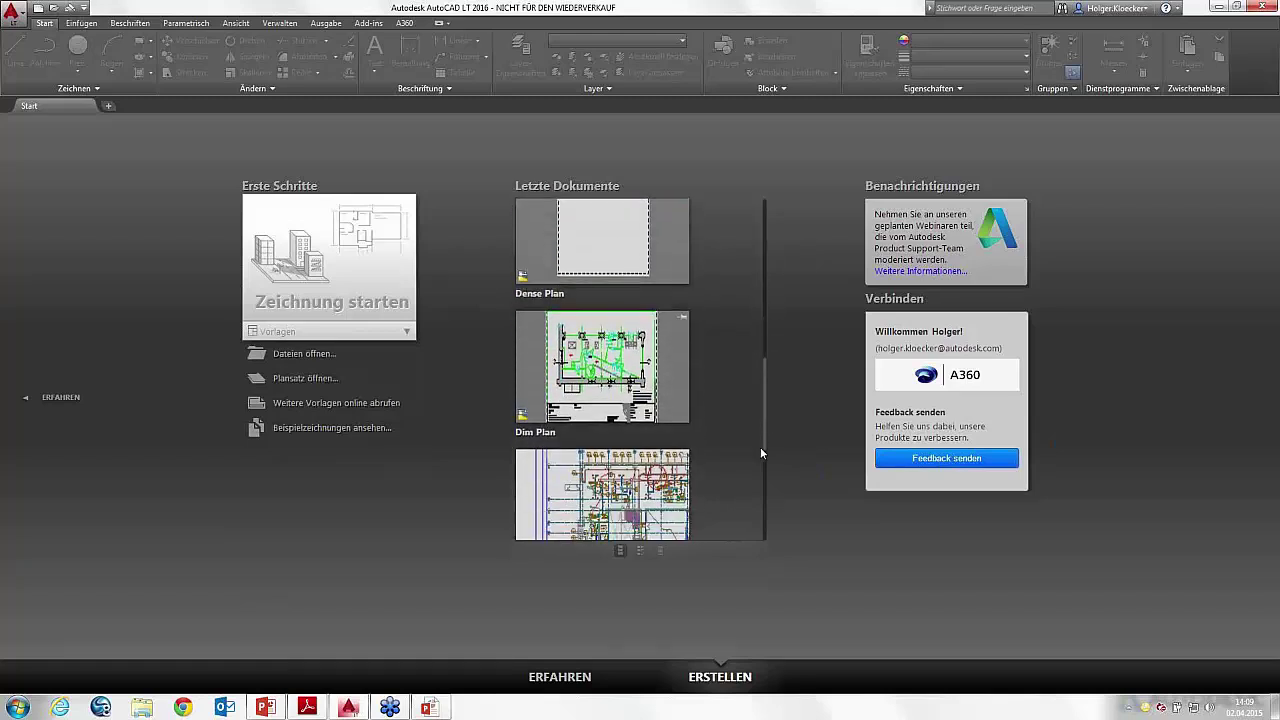
pyautogui.moveTo(764, 434); pyautogui.dragTo(768, 276)
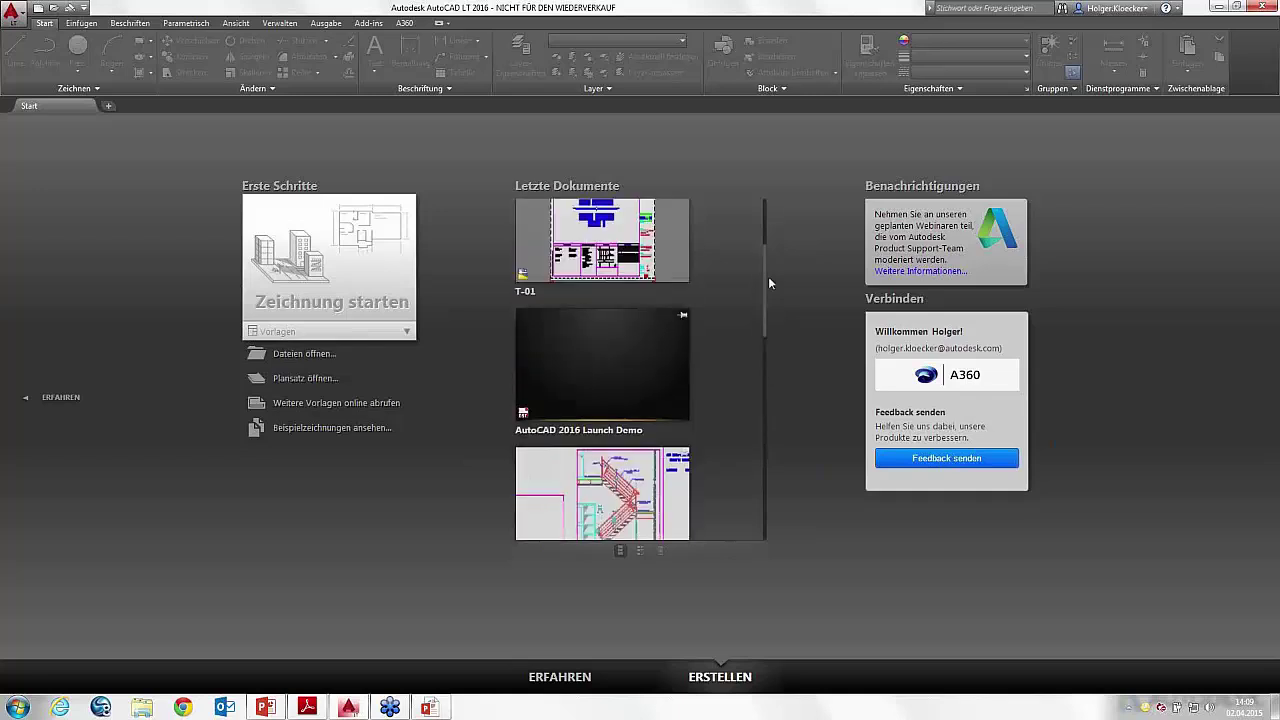
# Step: Show recent drawings as small thumbnails, then as a list, then switch to the Erfahren view
pyautogui.click(640, 551)
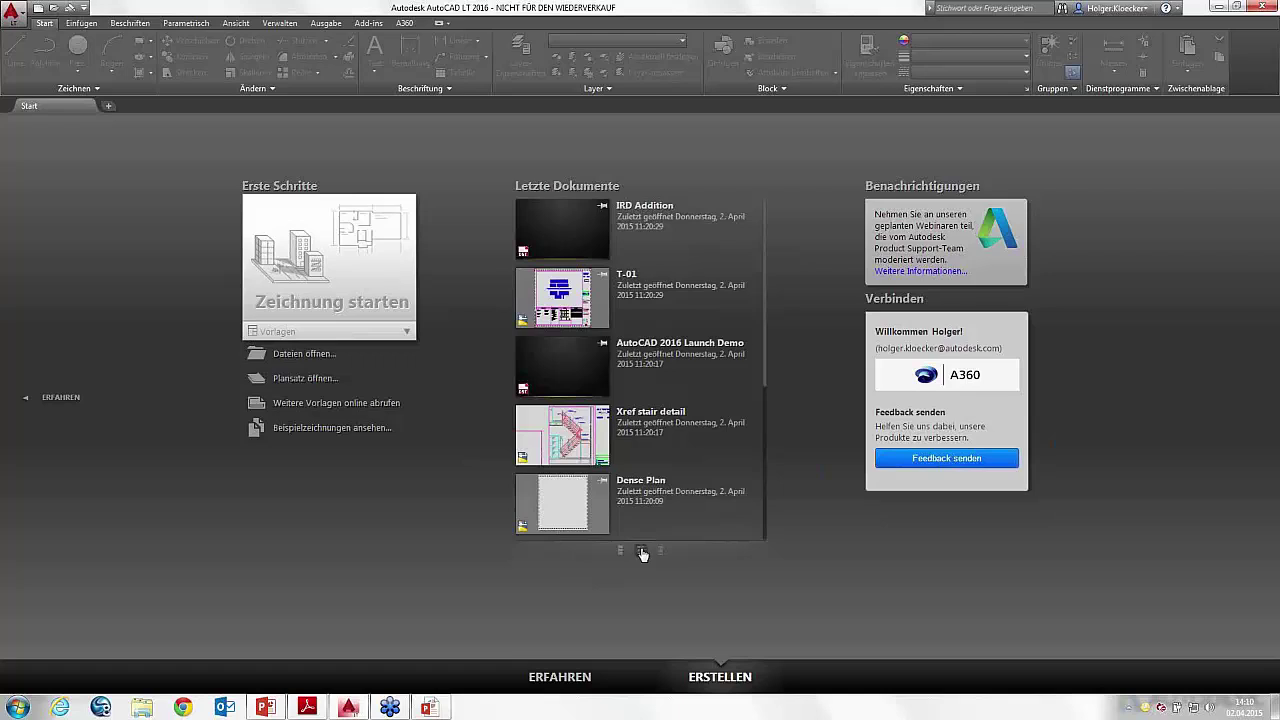
pyautogui.click(660, 552)
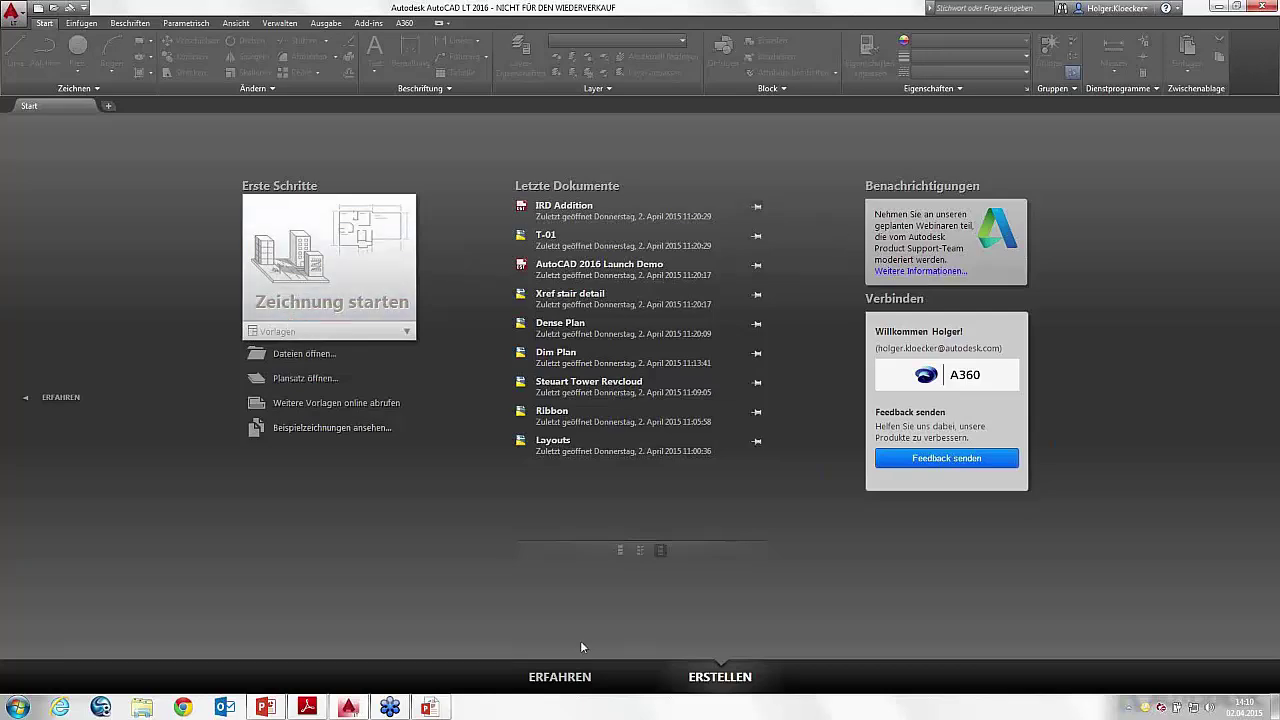
pyautogui.click(571, 679)
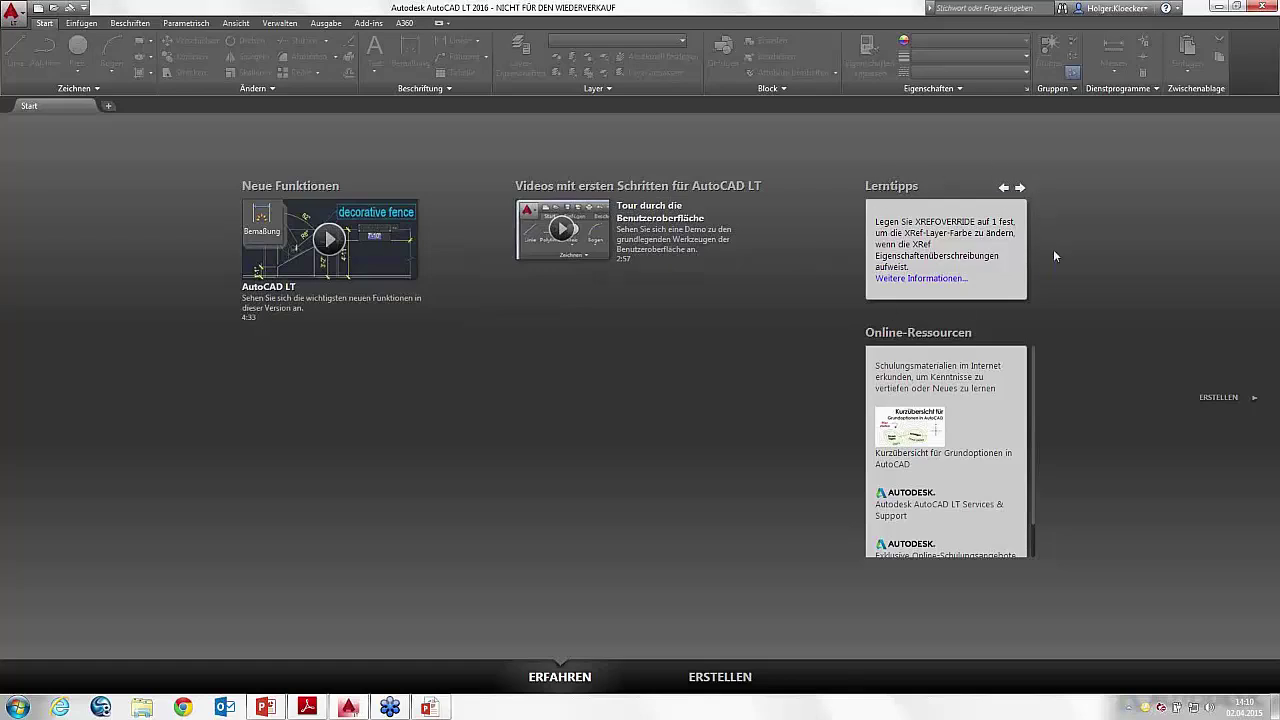
# Step: Page the learning tips to the file-tab drag tip and create blank drawing Zeichnung1
pyautogui.click(1005, 190)
pyautogui.click(1004, 190)
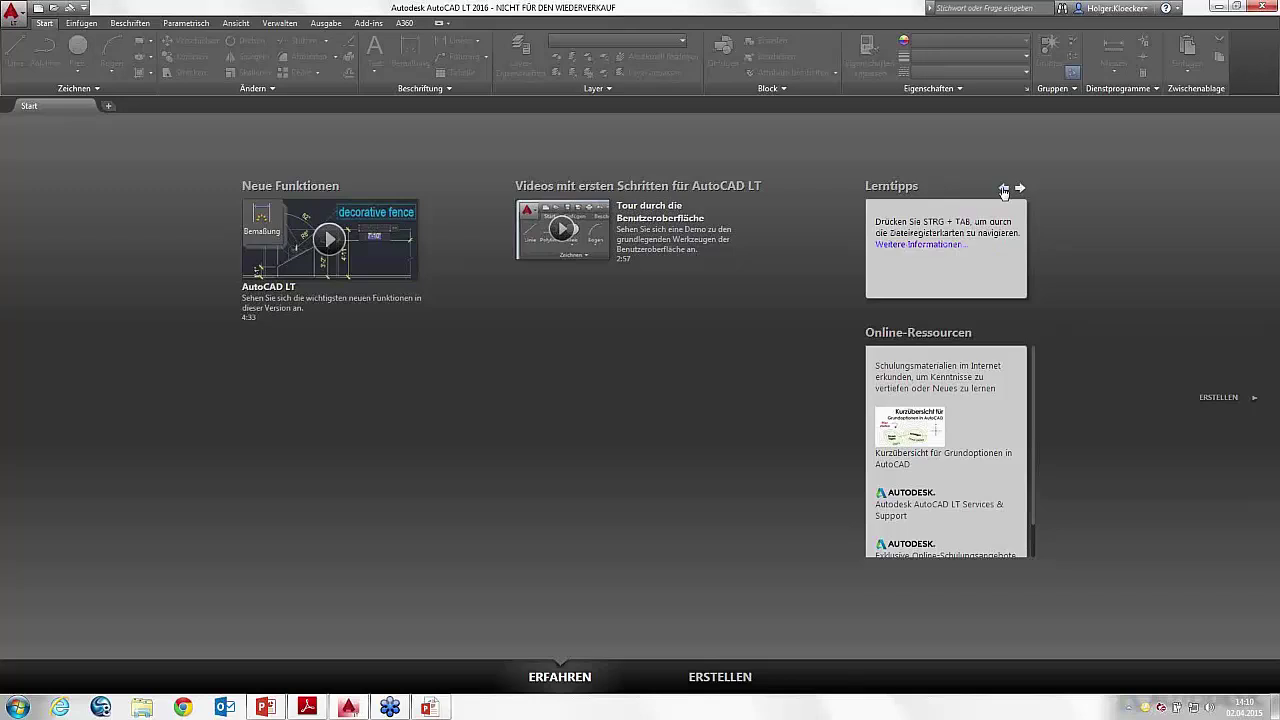
pyautogui.click(1004, 190)
pyautogui.click(1020, 189)
pyautogui.click(1020, 189)
pyautogui.click(1020, 189)
pyautogui.click(1020, 189)
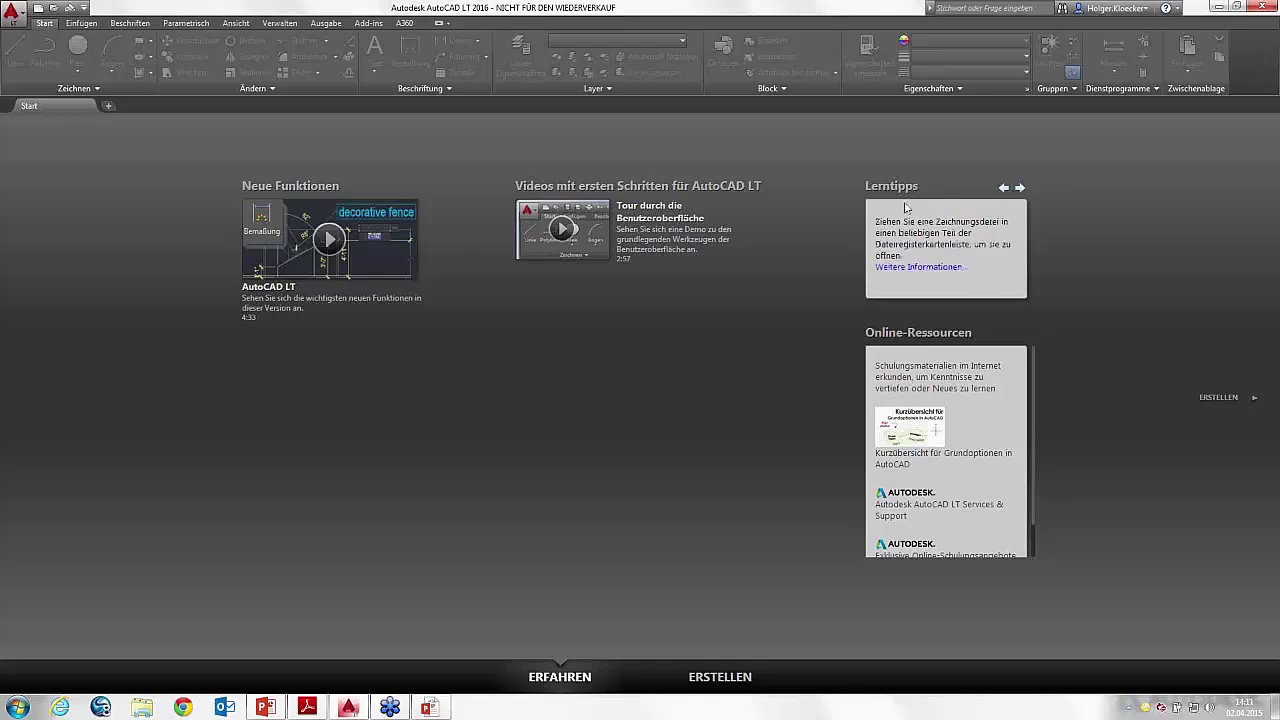
pyautogui.click(108, 107)
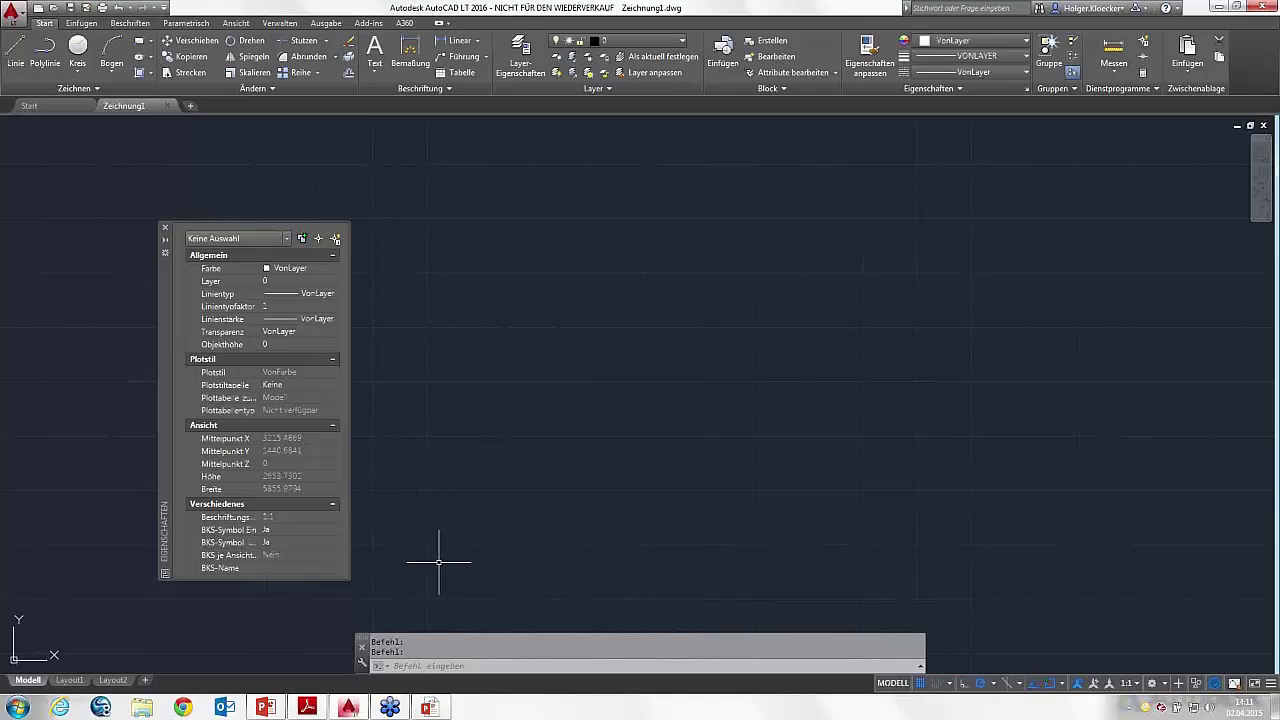
# Step: Run STARTMODE in Zeichnung1, leaving it at the new-value prompt with default 1
pyautogui.click(489, 664)
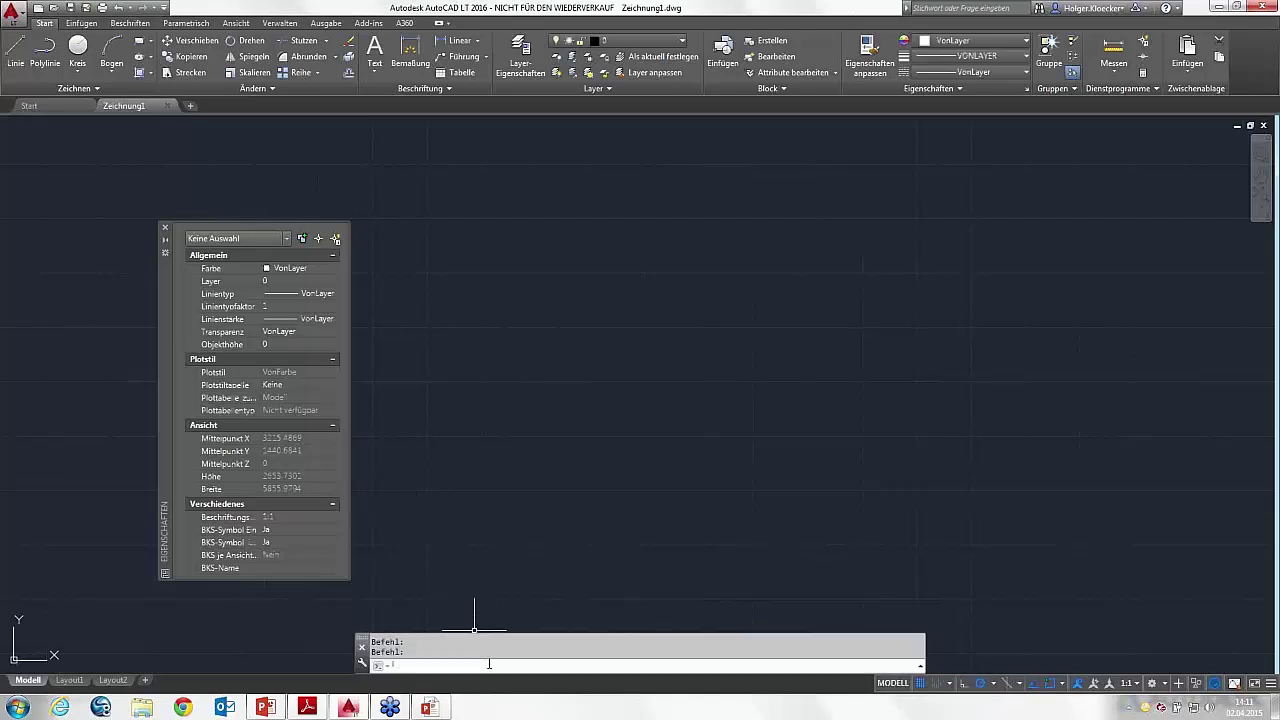
pyautogui.write('STA')
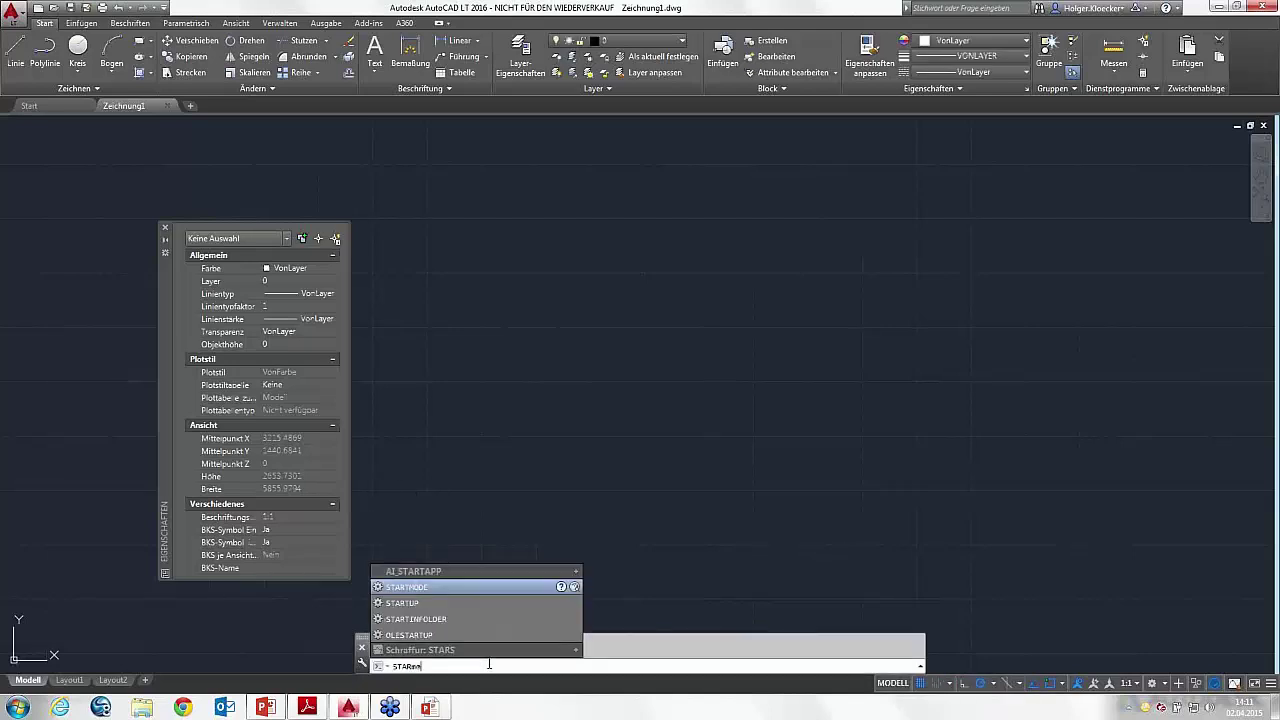
pyautogui.write('RTMODE')
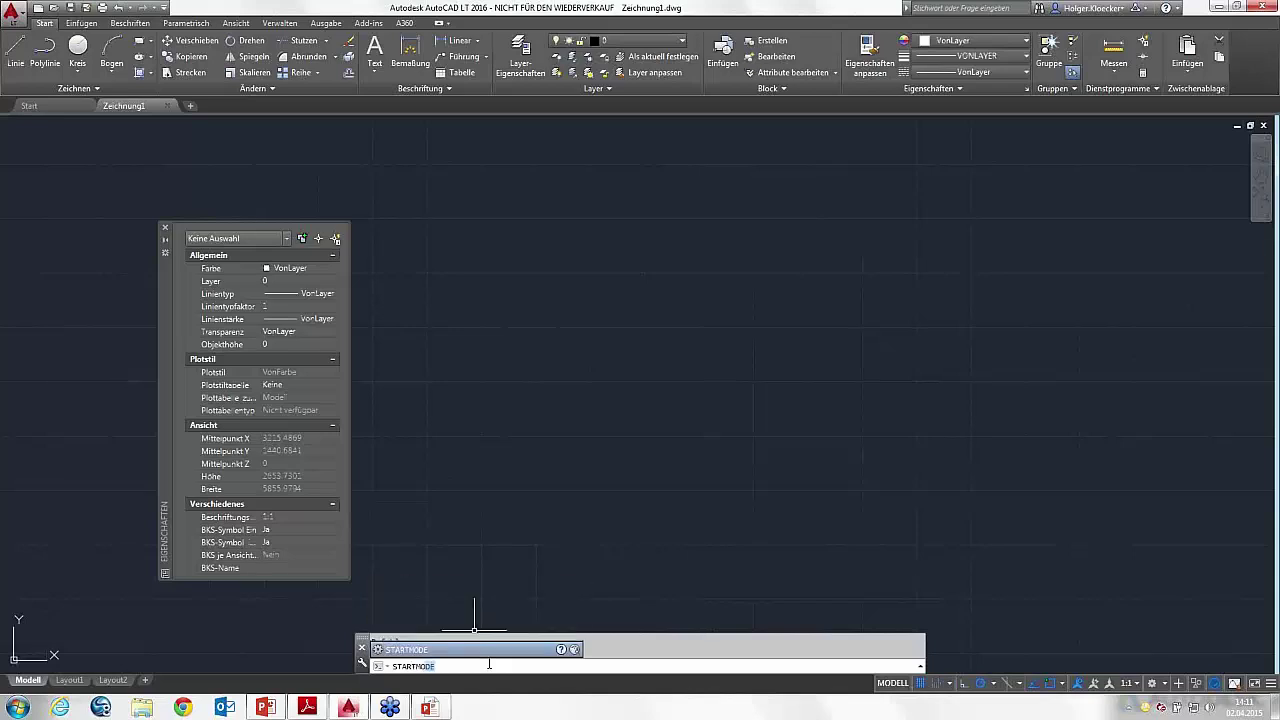
pyautogui.press('Return')
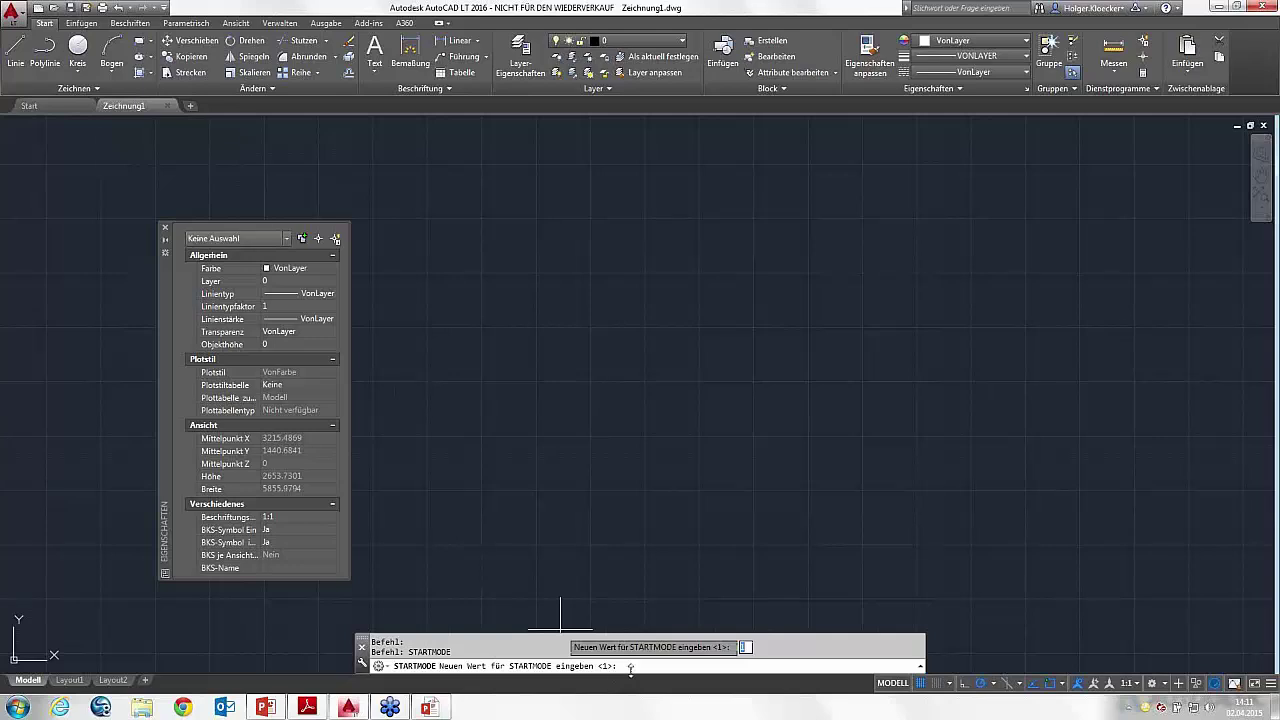
# Step: Cancel STARTMODE via the Start tab and create blank drawings Zeichnung2 through Zeichnung5
pyautogui.click(68, 107)
pyautogui.click(128, 103)
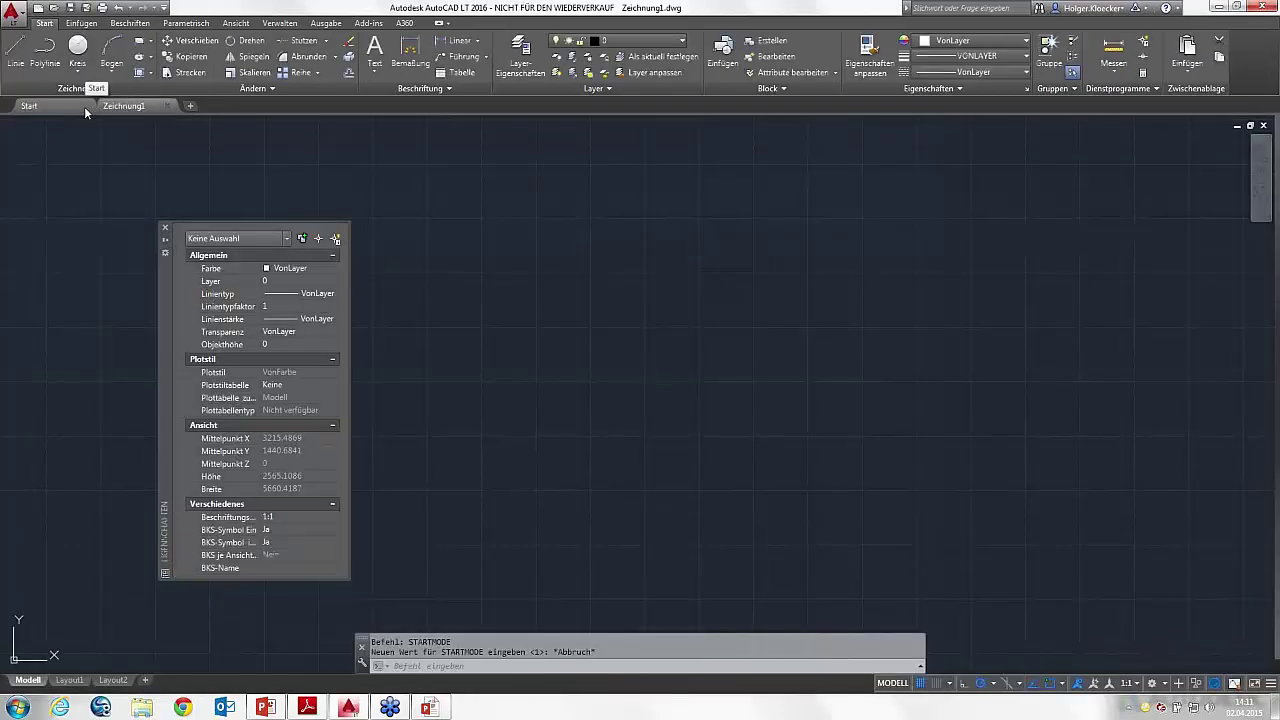
pyautogui.click(191, 106)
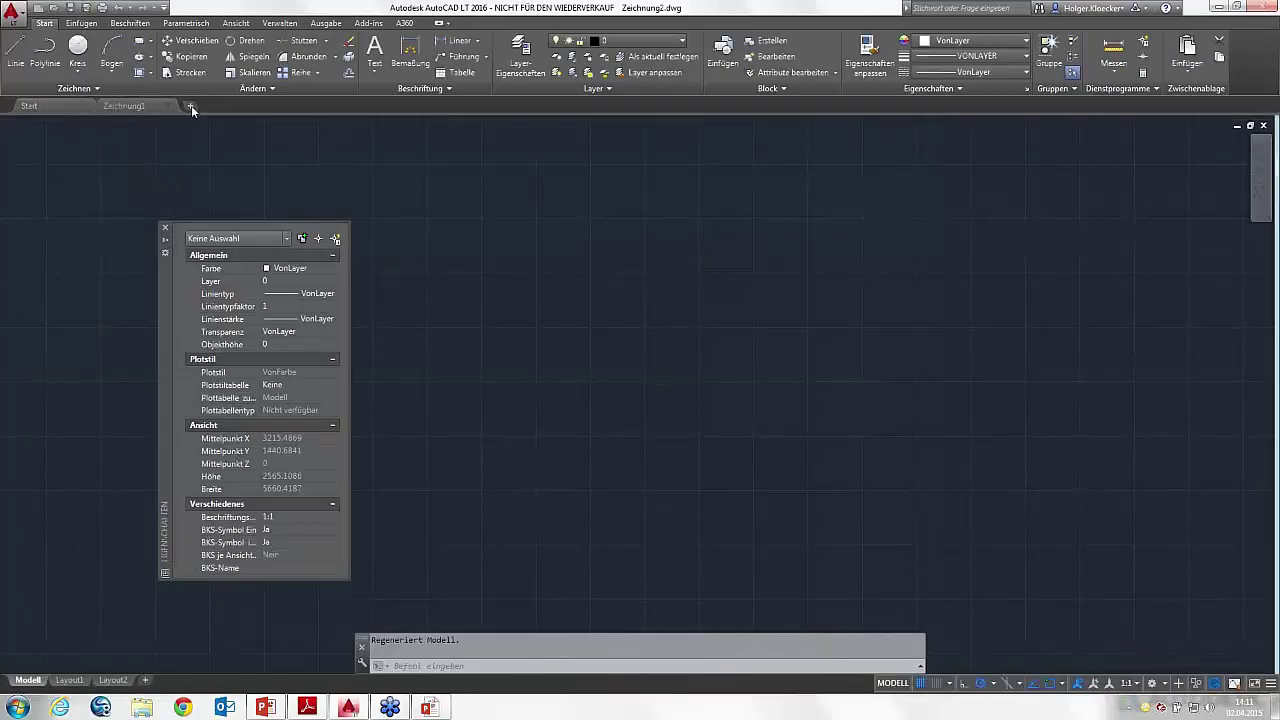
pyautogui.click(273, 104)
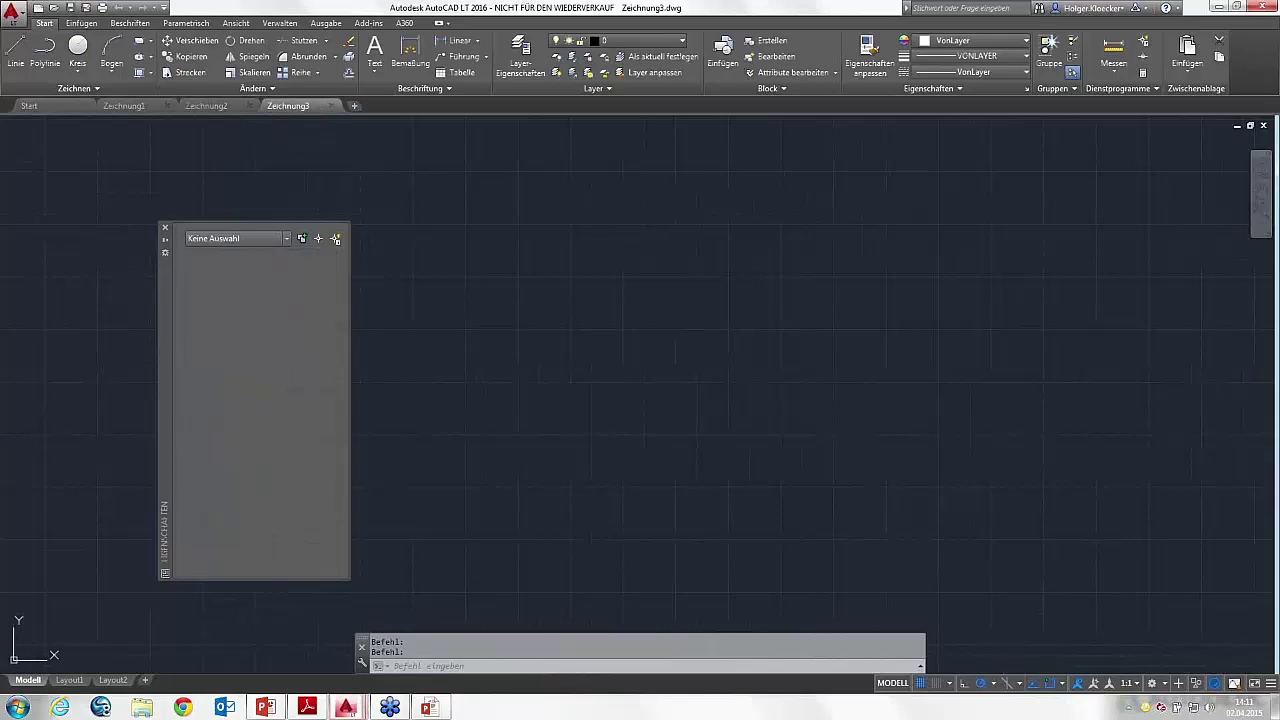
pyautogui.click(354, 106)
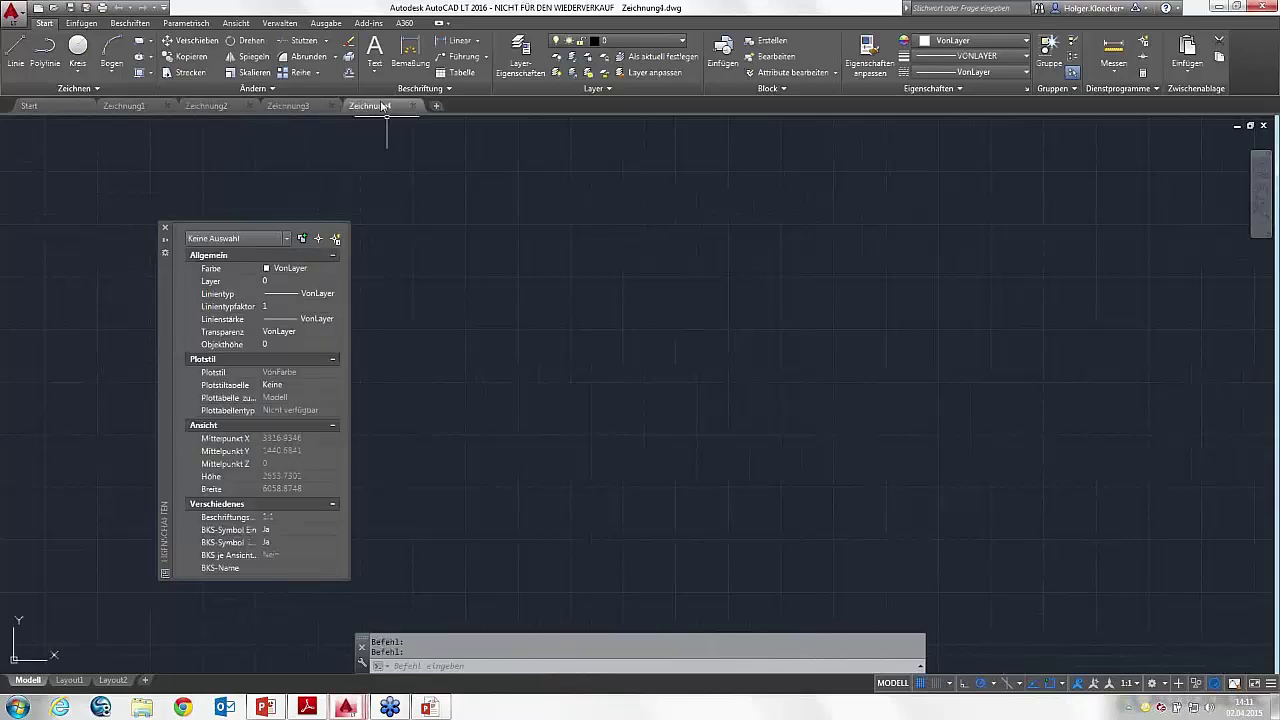
pyautogui.click(435, 106)
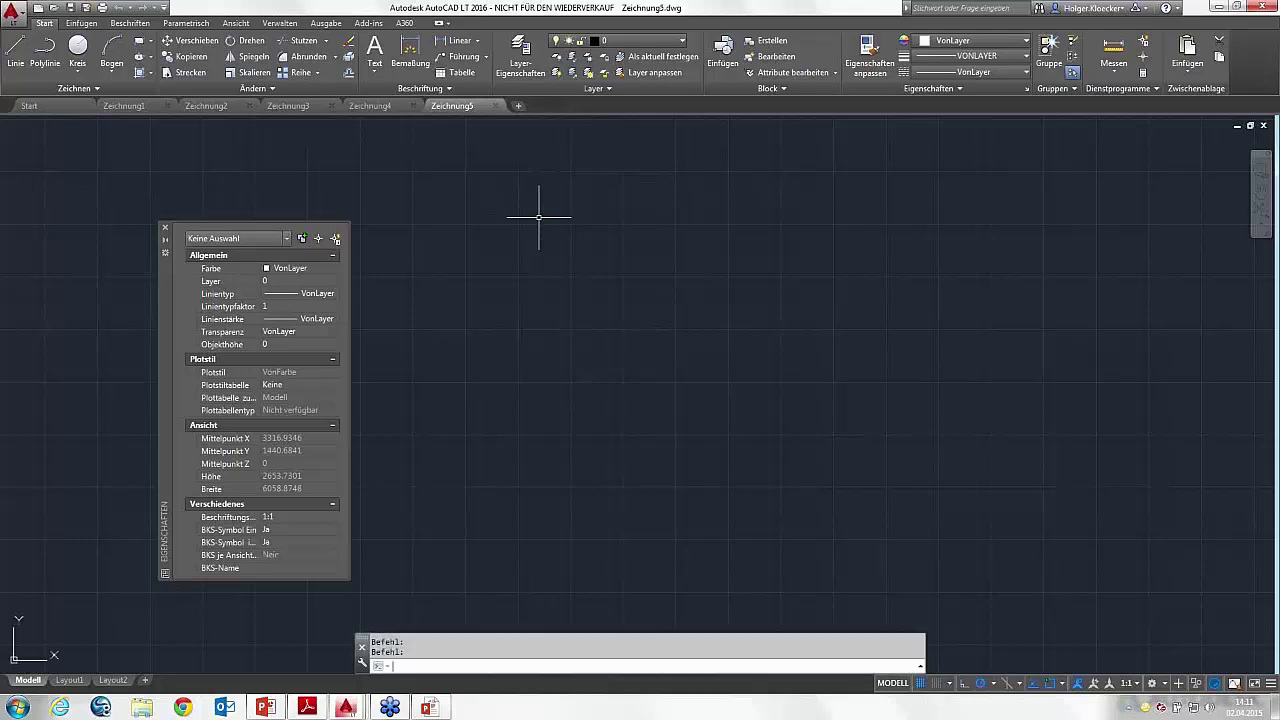
pyautogui.hotkey('ctrl', 'Tab')
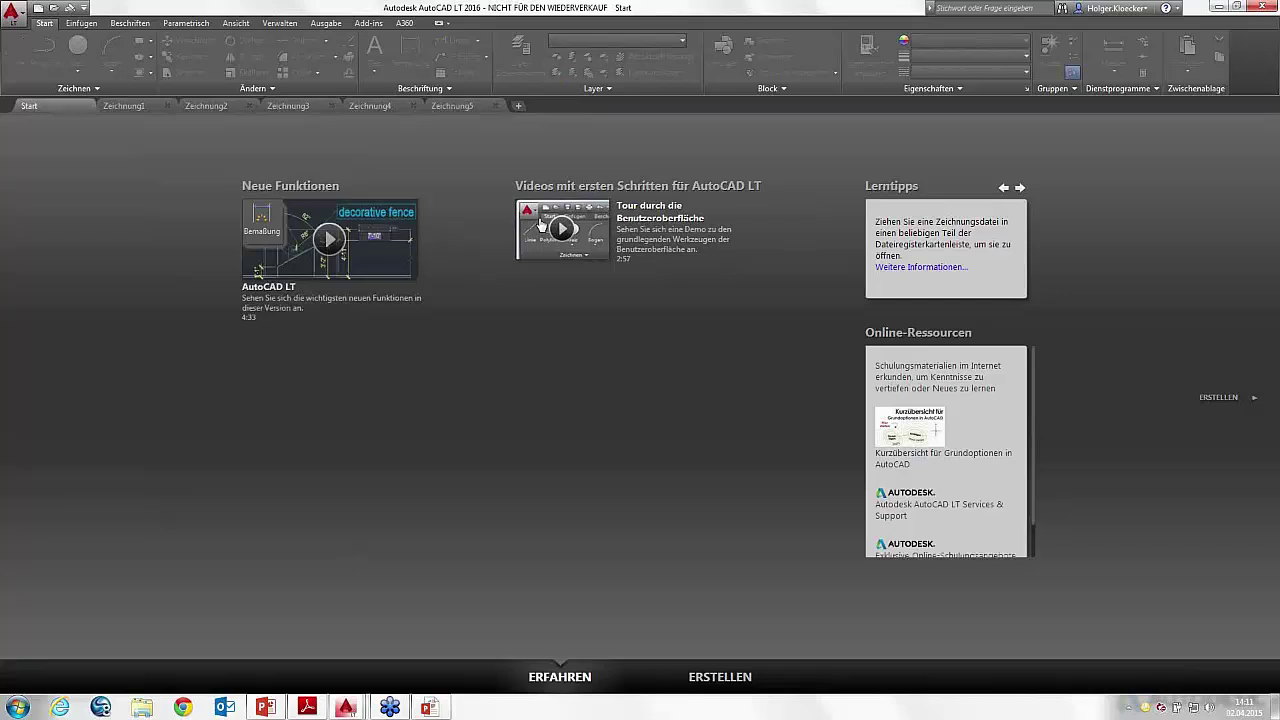
pyautogui.click(460, 106)
pyautogui.click(370, 106)
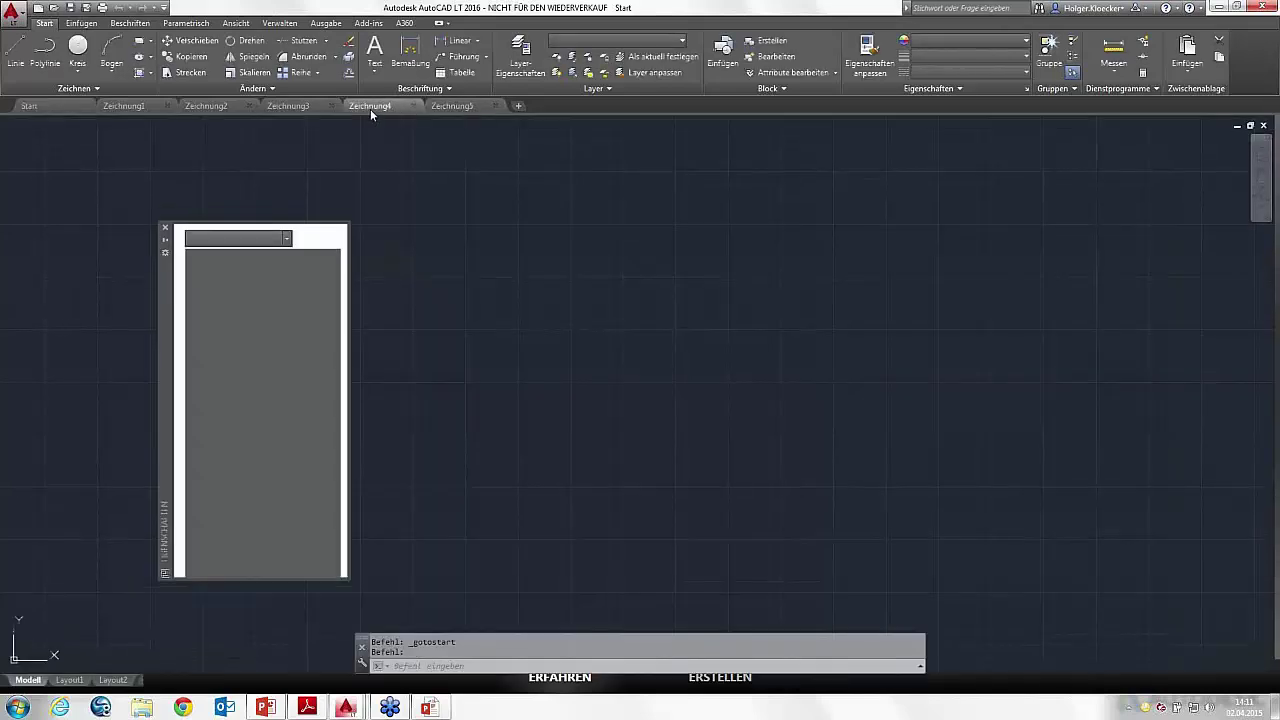
pyautogui.click(296, 107)
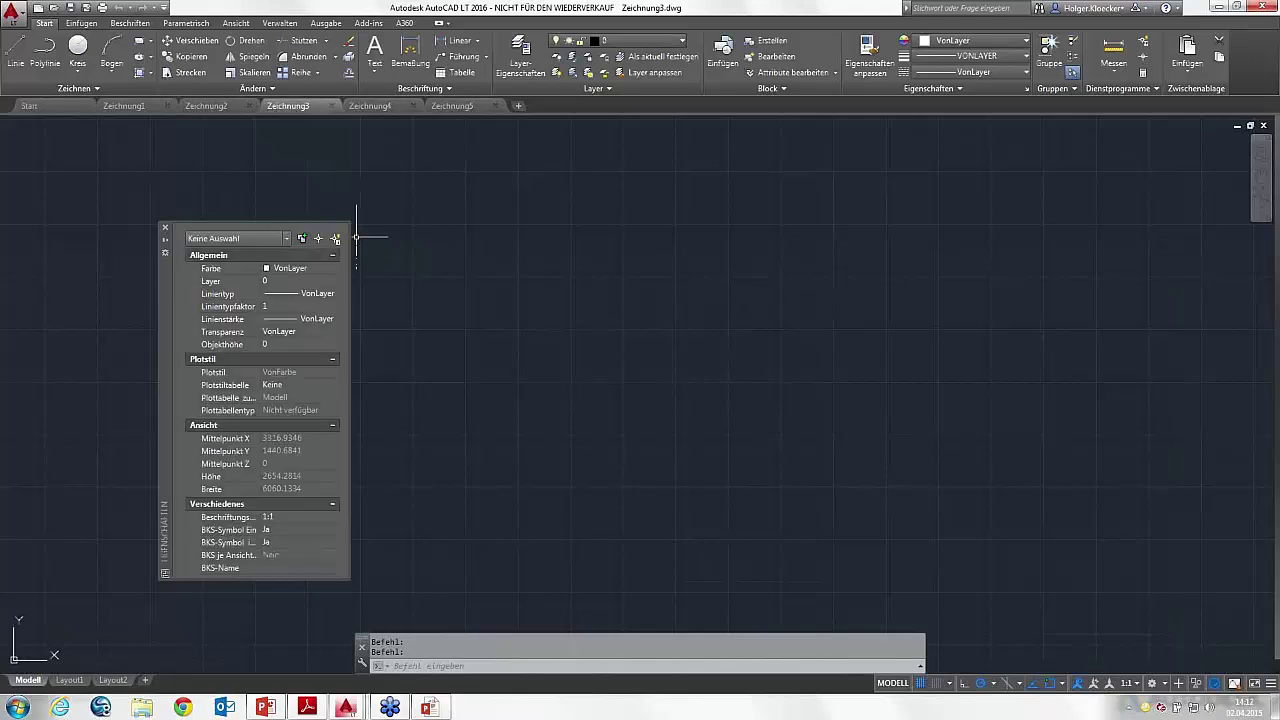
pyautogui.hotkey('ctrl', 'Home')
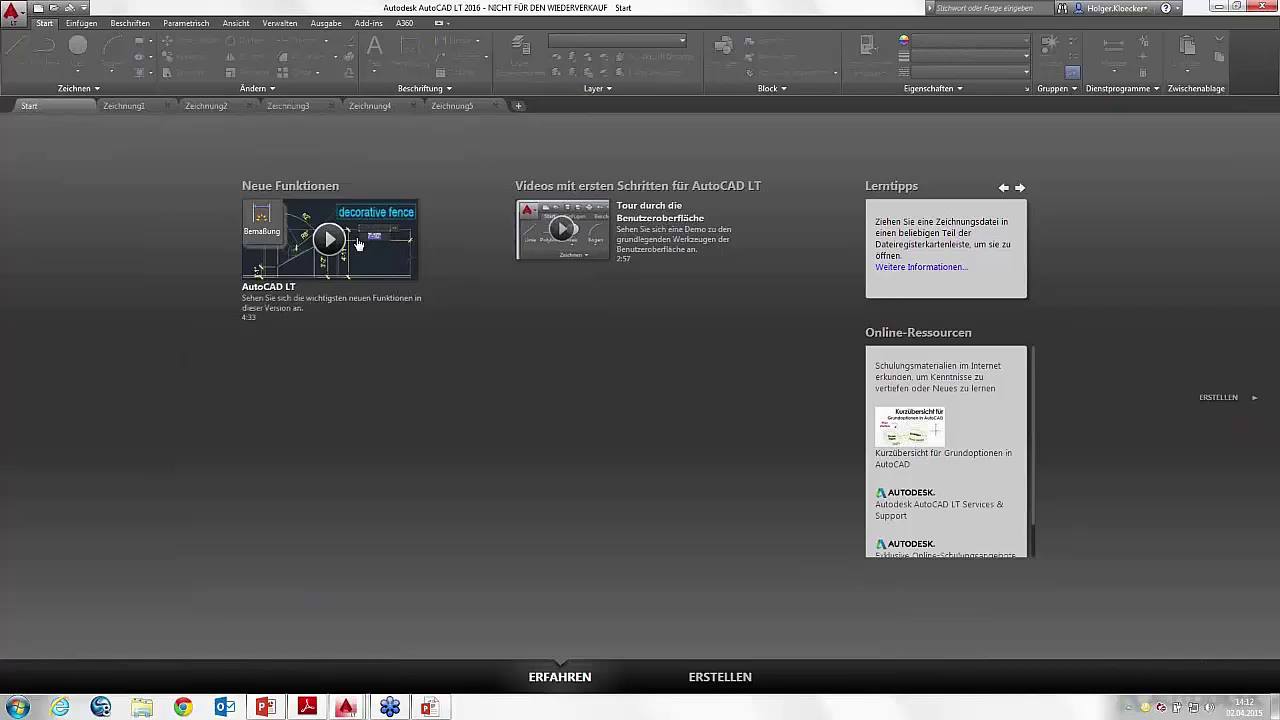
pyautogui.click(285, 107)
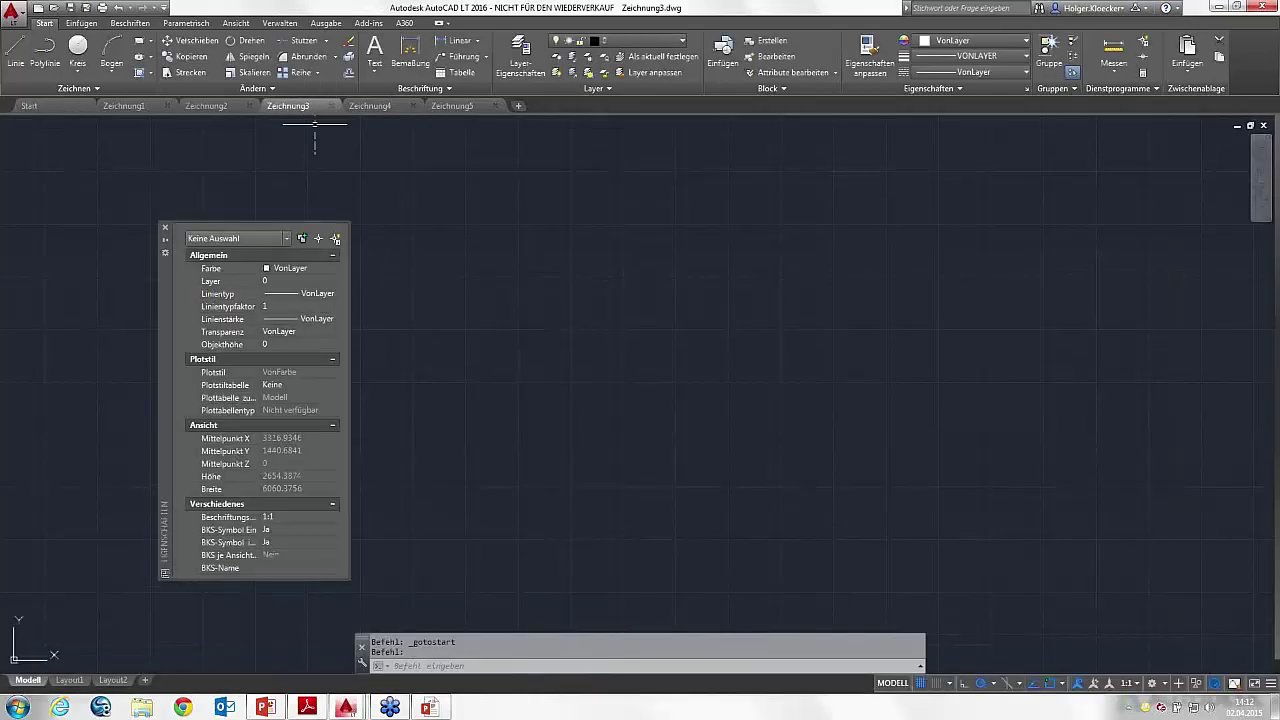
pyautogui.click(465, 664)
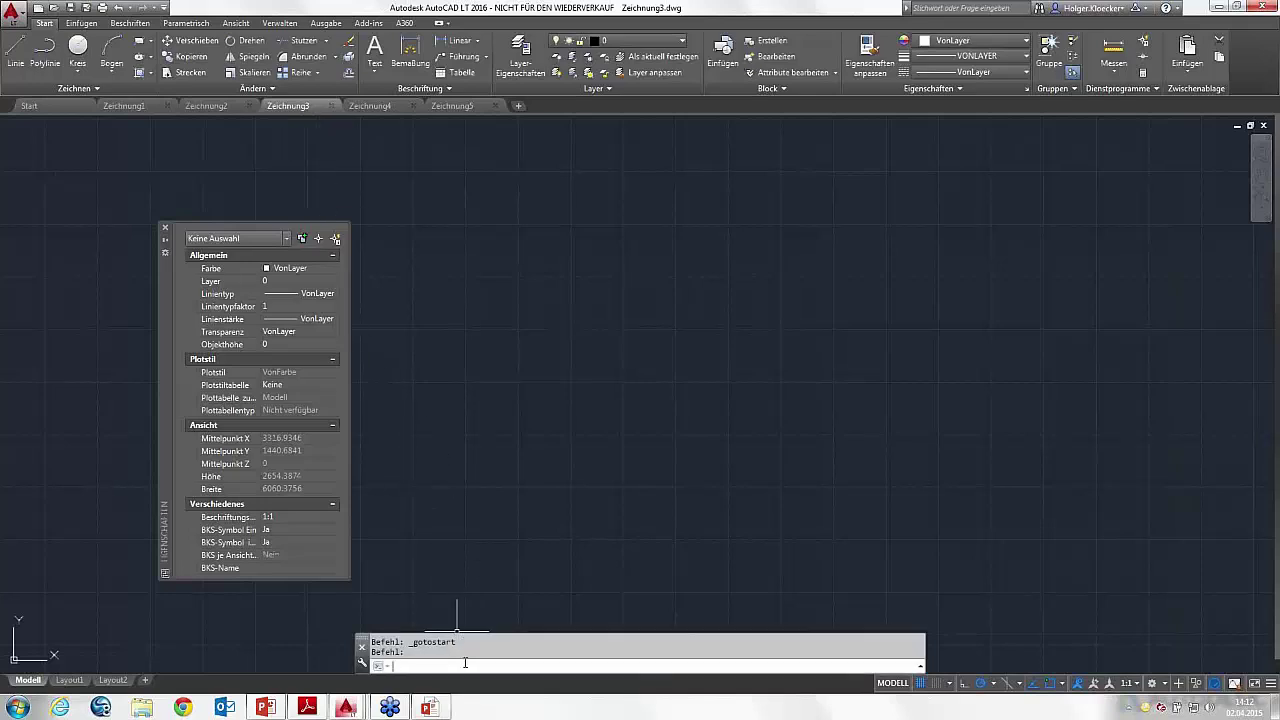
pyautogui.write('gehe')
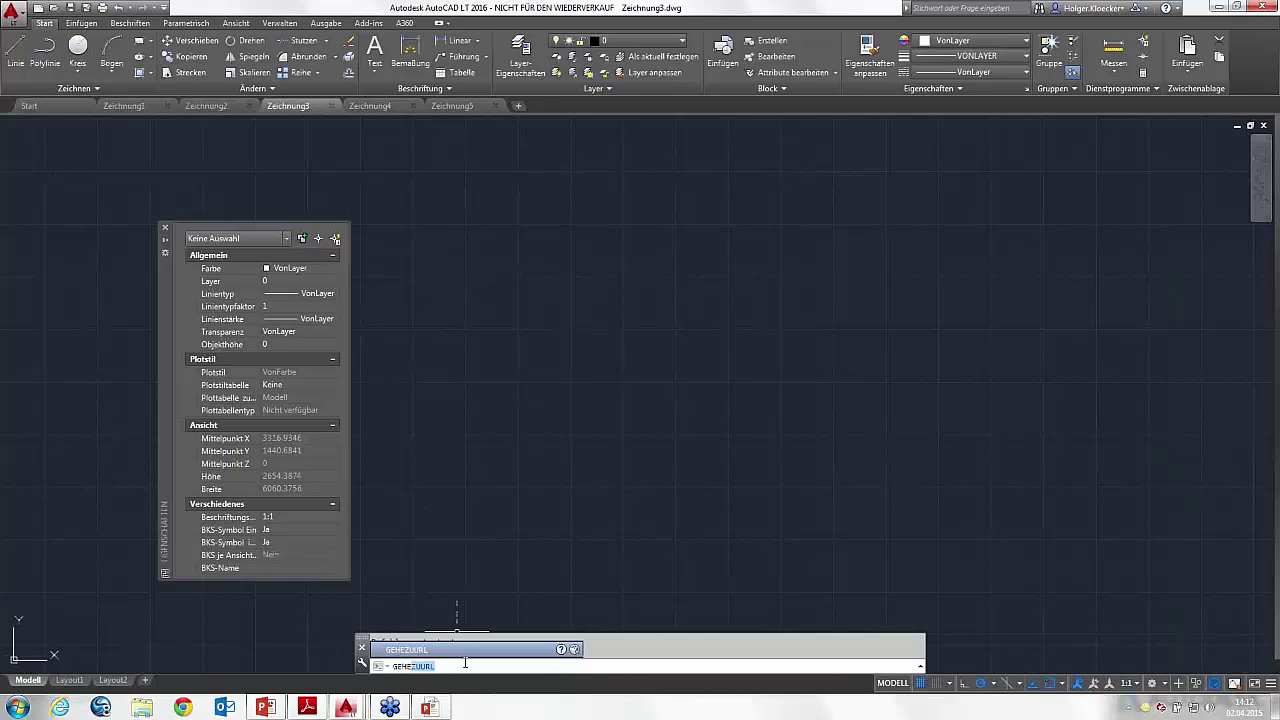
pyautogui.write('zus')
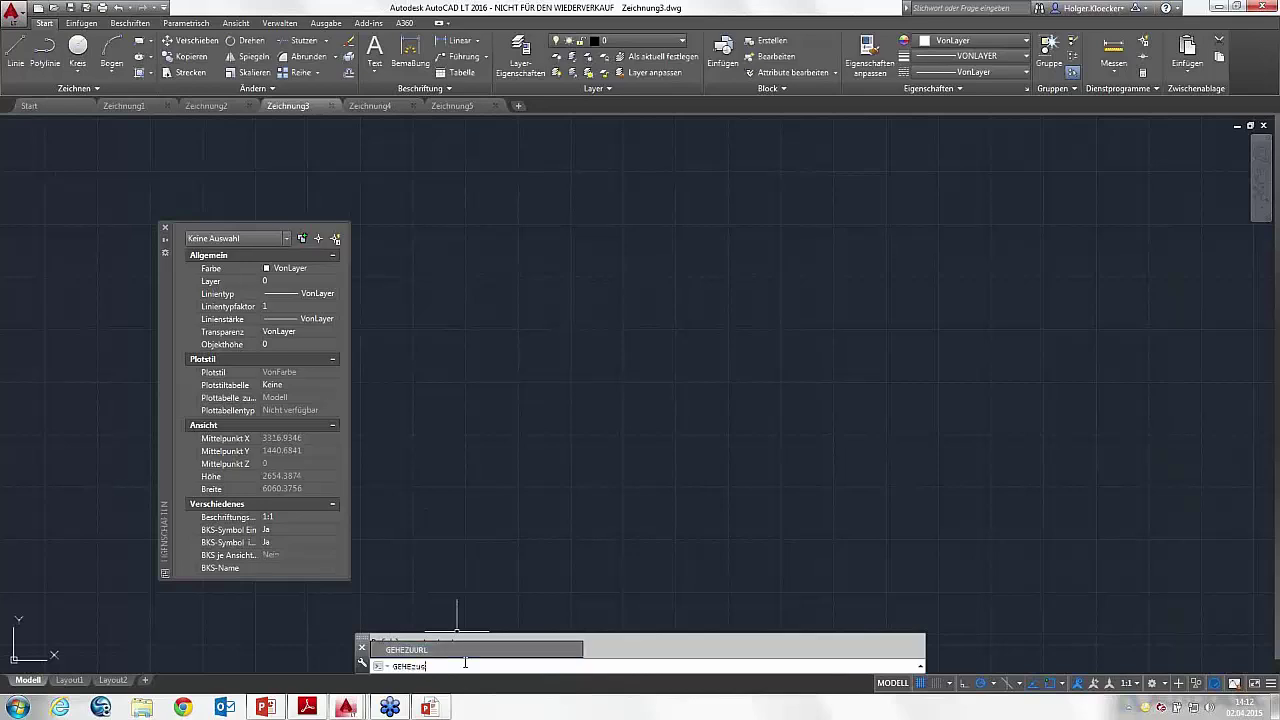
pyautogui.write('tart')
pyautogui.press('Return')
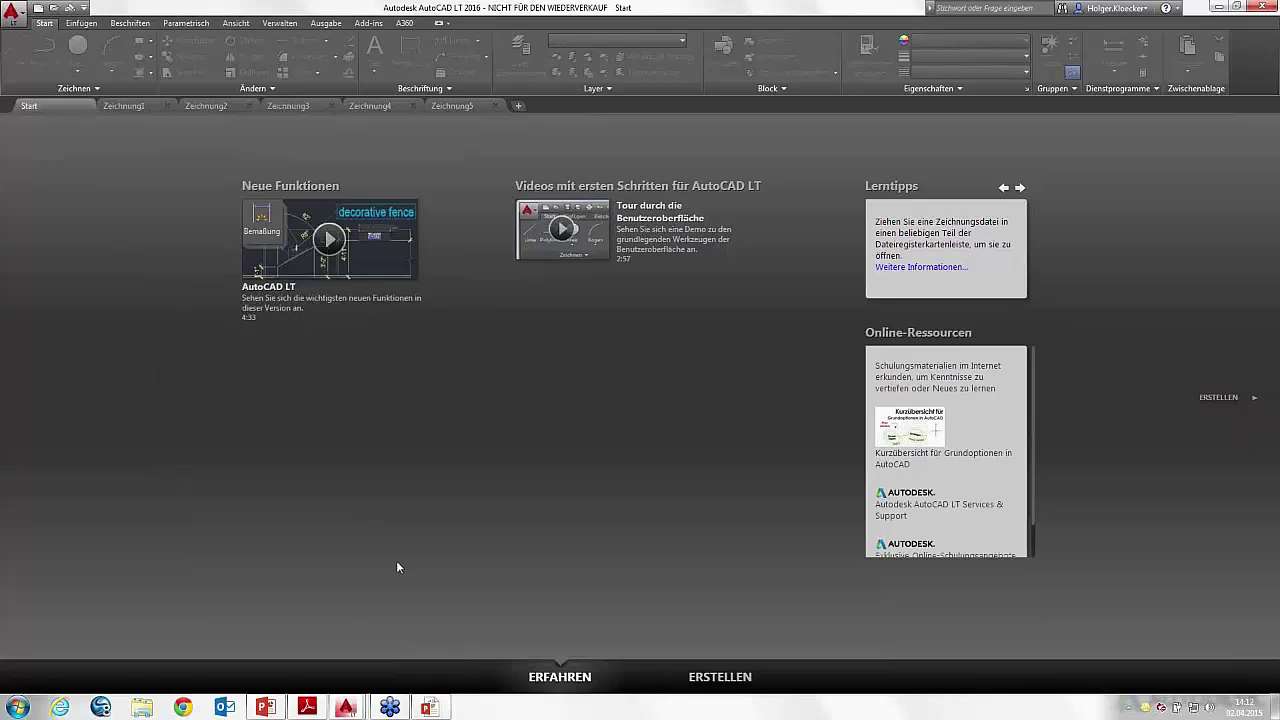
pyautogui.click(313, 105)
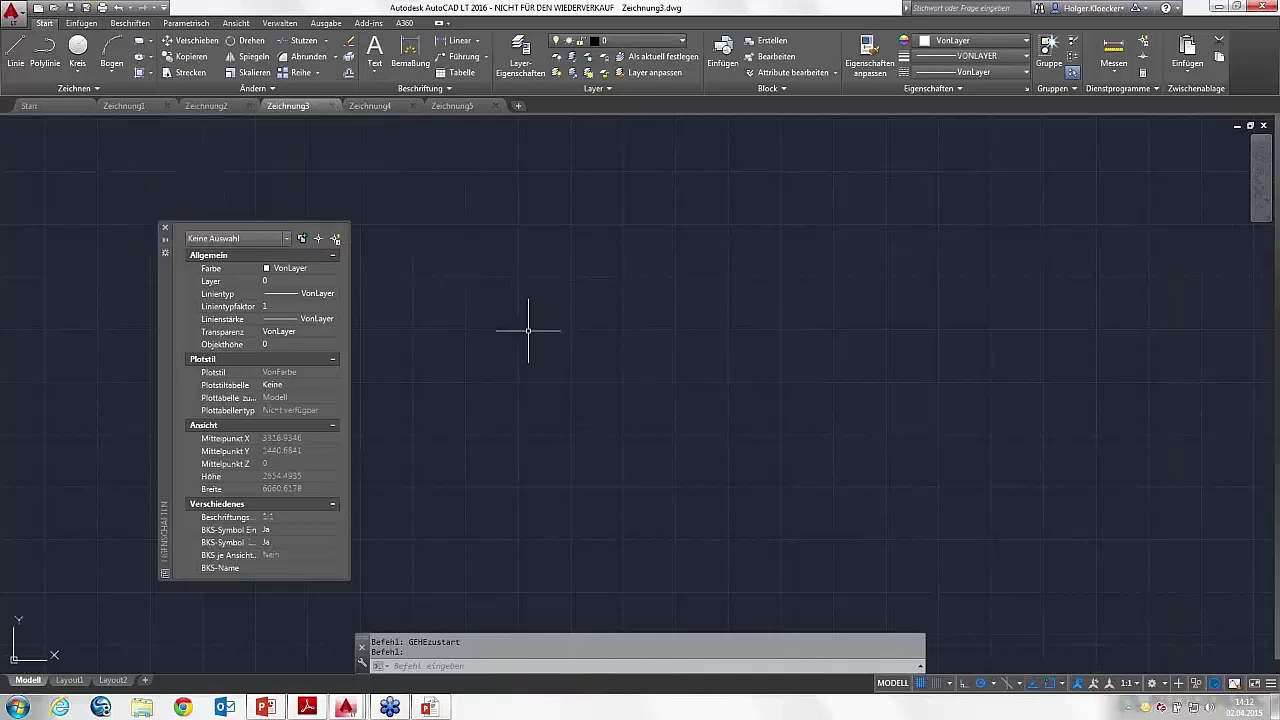
# Step: Close all other drawings with the ALLEANDSCHL command
pyautogui.click(558, 668)
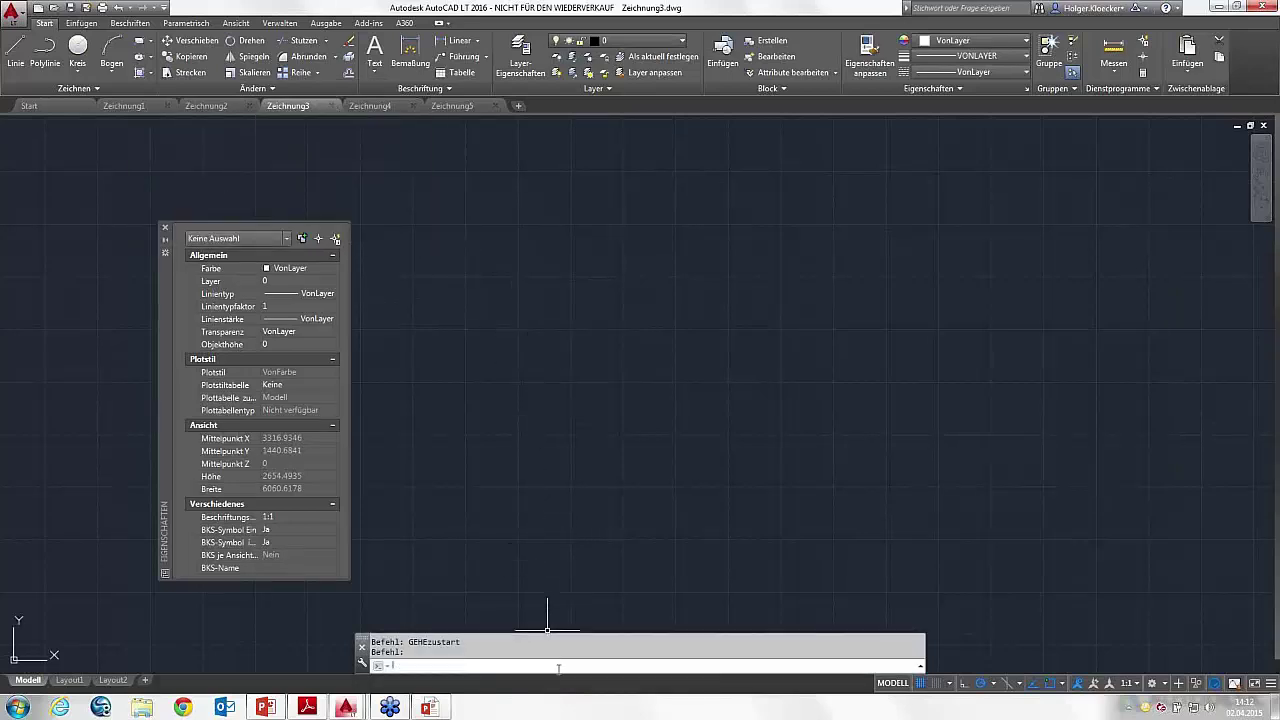
pyautogui.write('ALLEA')
pyautogui.write('NDSCHL')
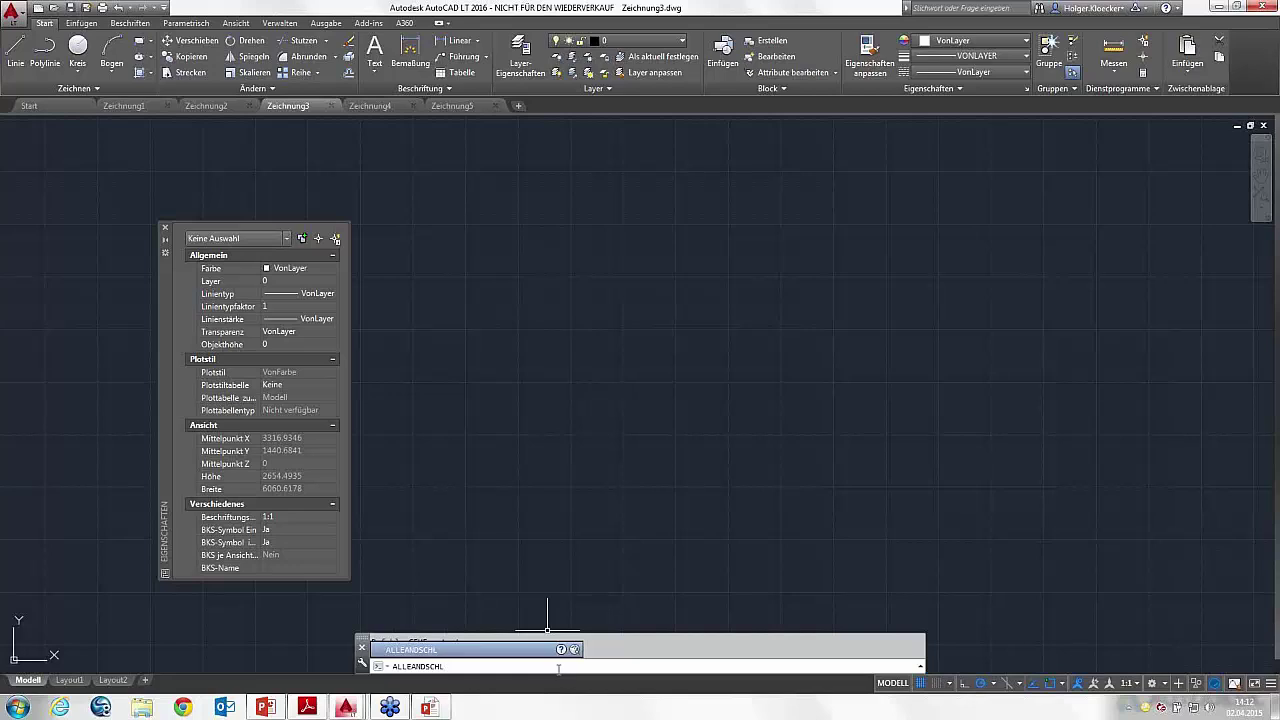
pyautogui.press('Return')
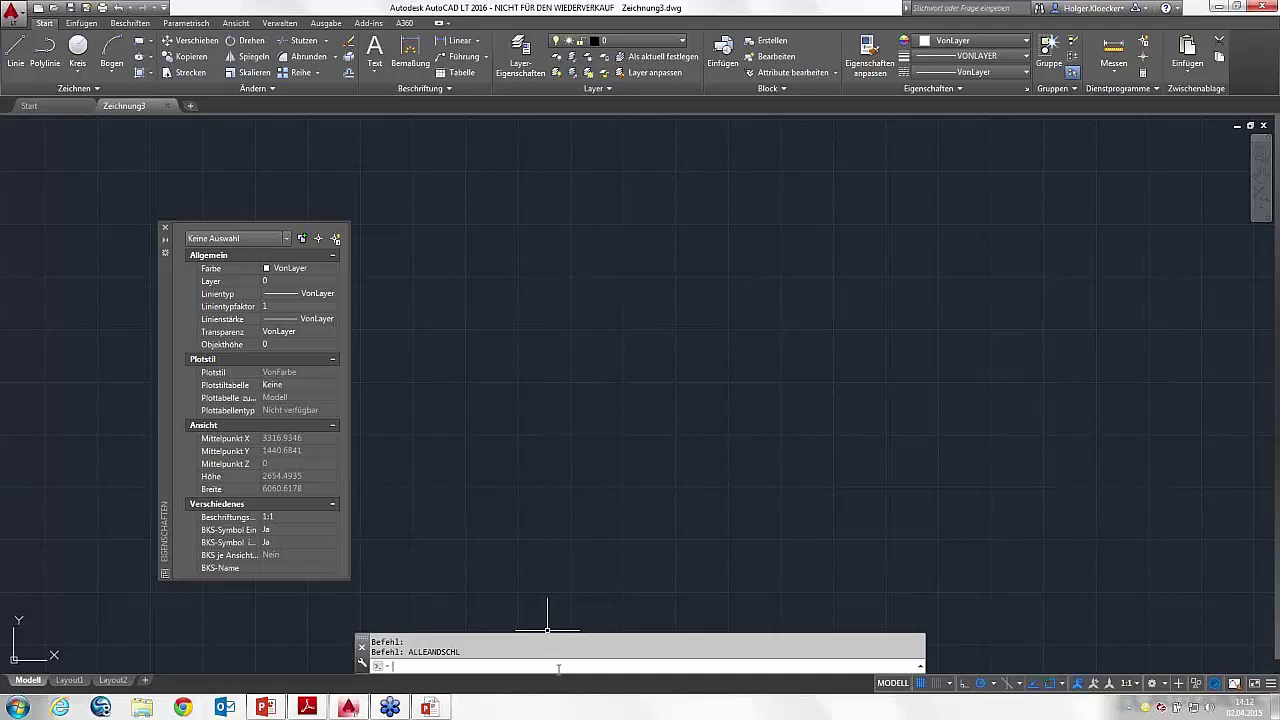
# Step: Create blank drawings Zeichnung6 and Zeichnung7 and move the Properties palette top-left
pyautogui.click(195, 107)
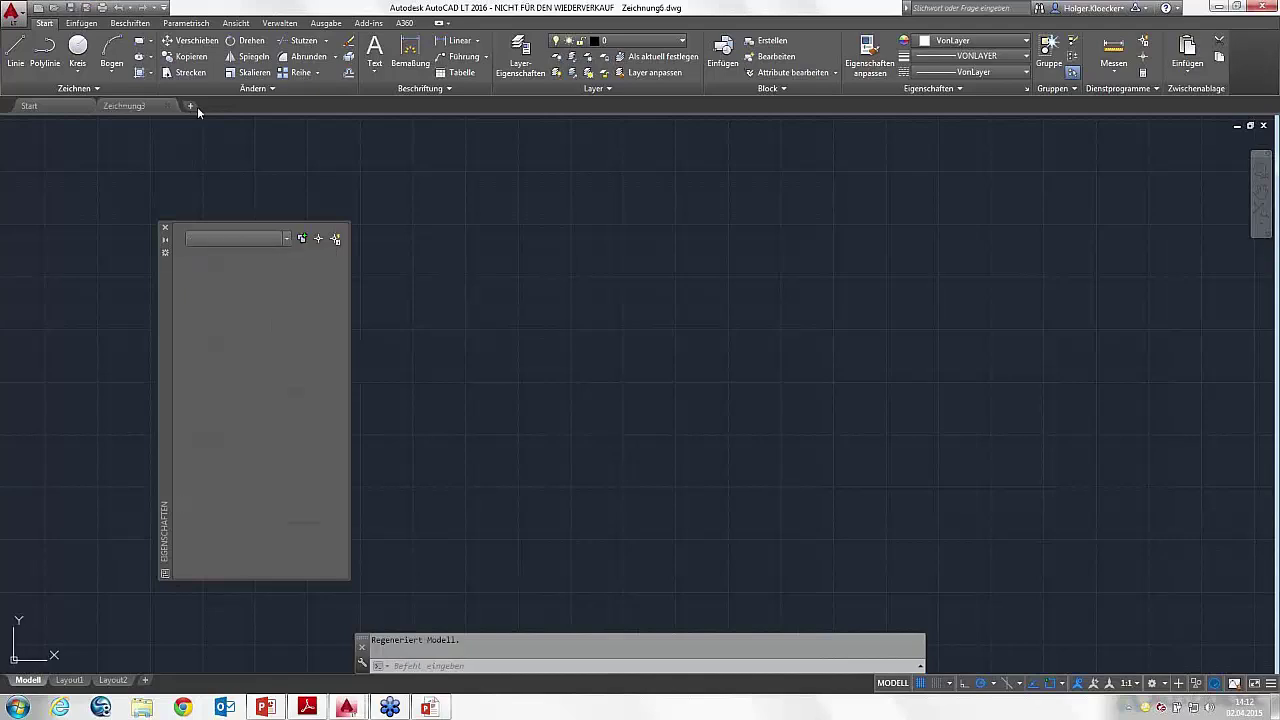
pyautogui.click(270, 106)
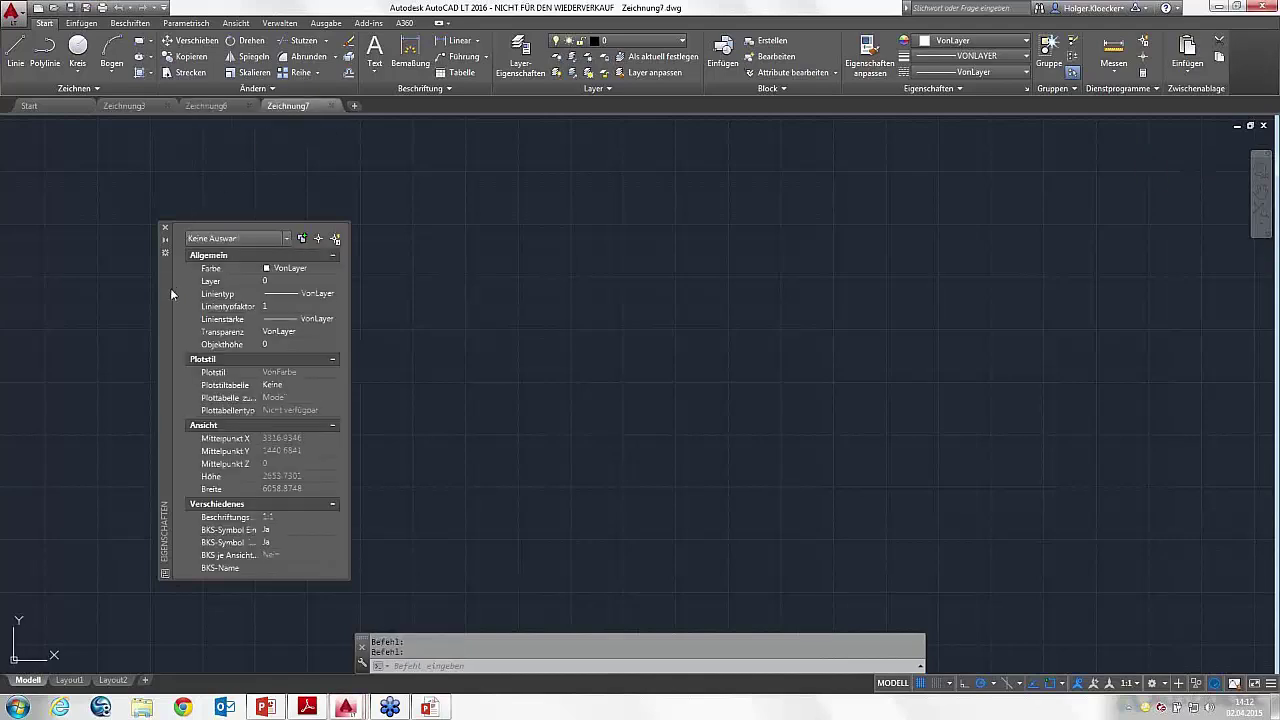
pyautogui.moveTo(170, 290)
pyautogui.mouseDown()
pyautogui.moveTo(90, 218)
pyautogui.moveTo(45, 206)
pyautogui.mouseUp()
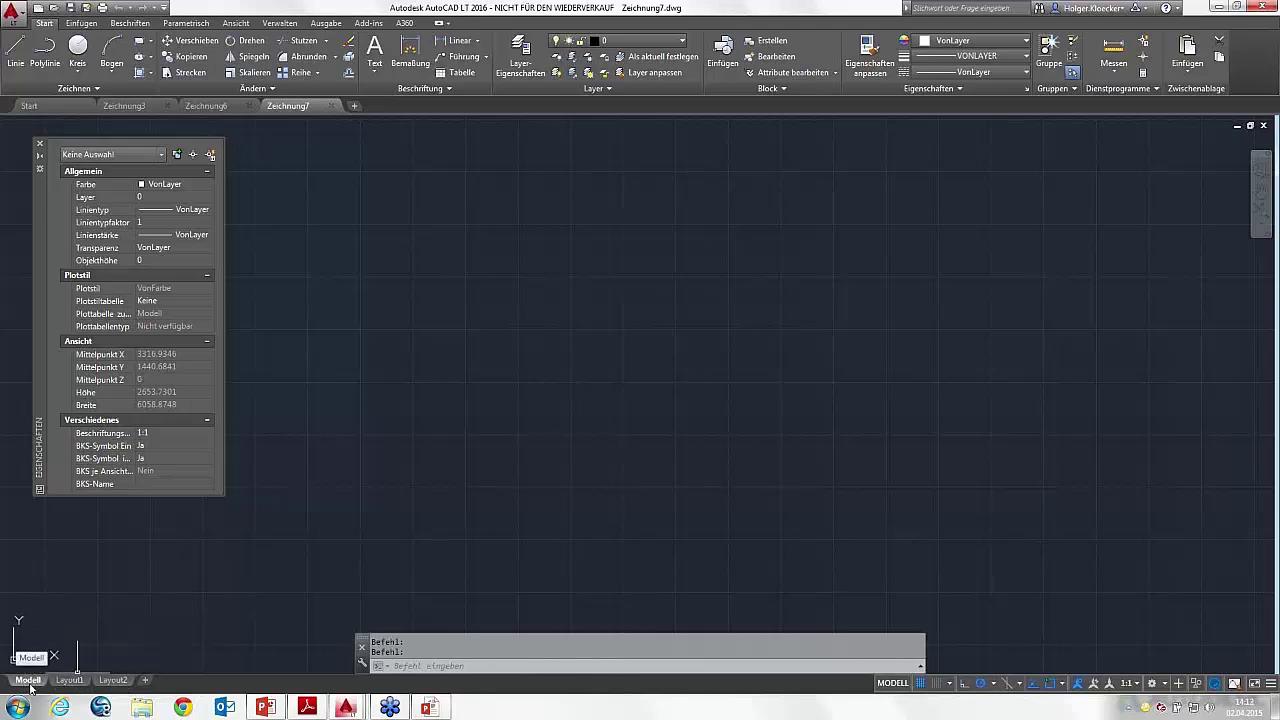
pyautogui.moveTo(69, 680)
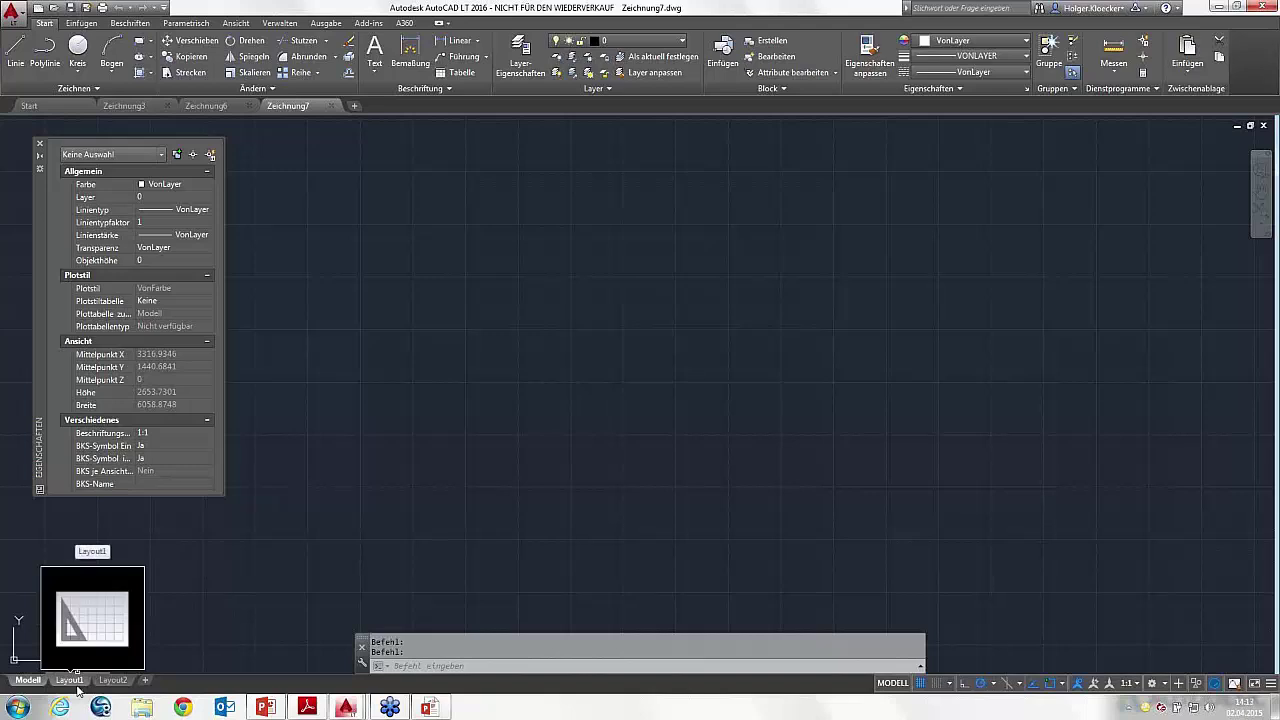
# Step: Add eight layout tabs, Layout3 to Layout10, beside Modell, Layout1 and Layout2
pyautogui.click(145, 680)
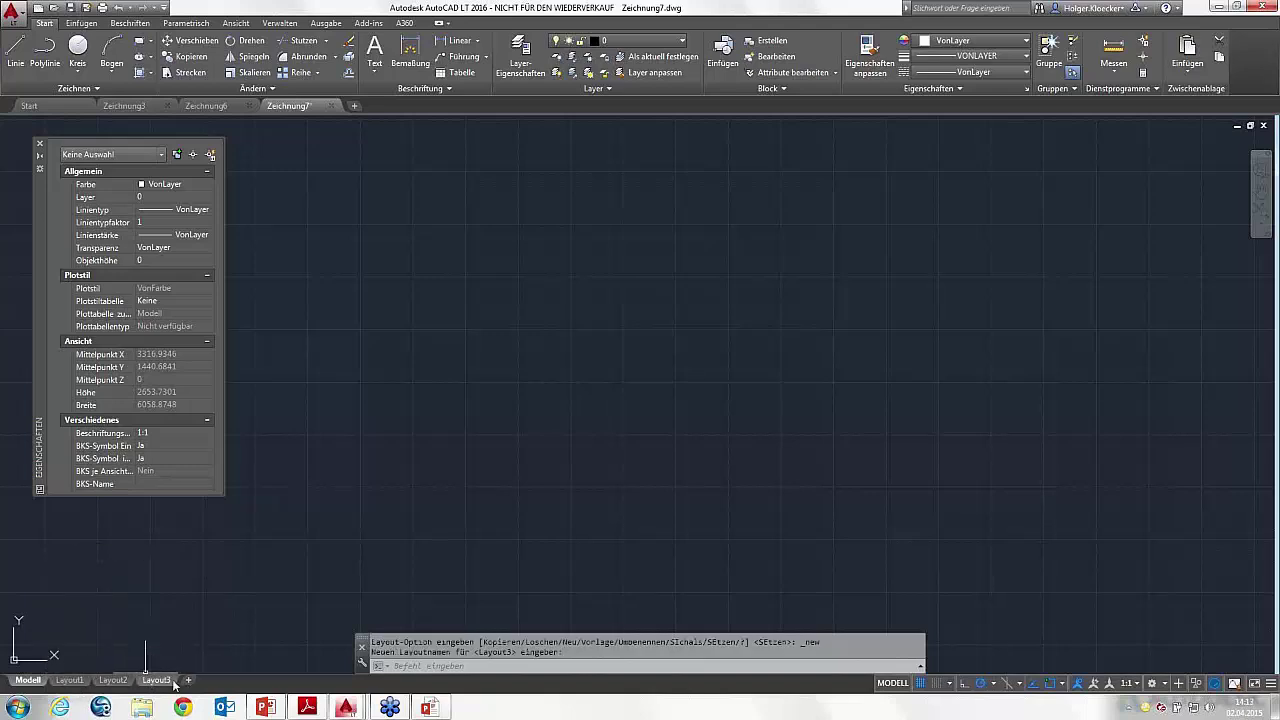
pyautogui.click(188, 680)
pyautogui.click(231, 680)
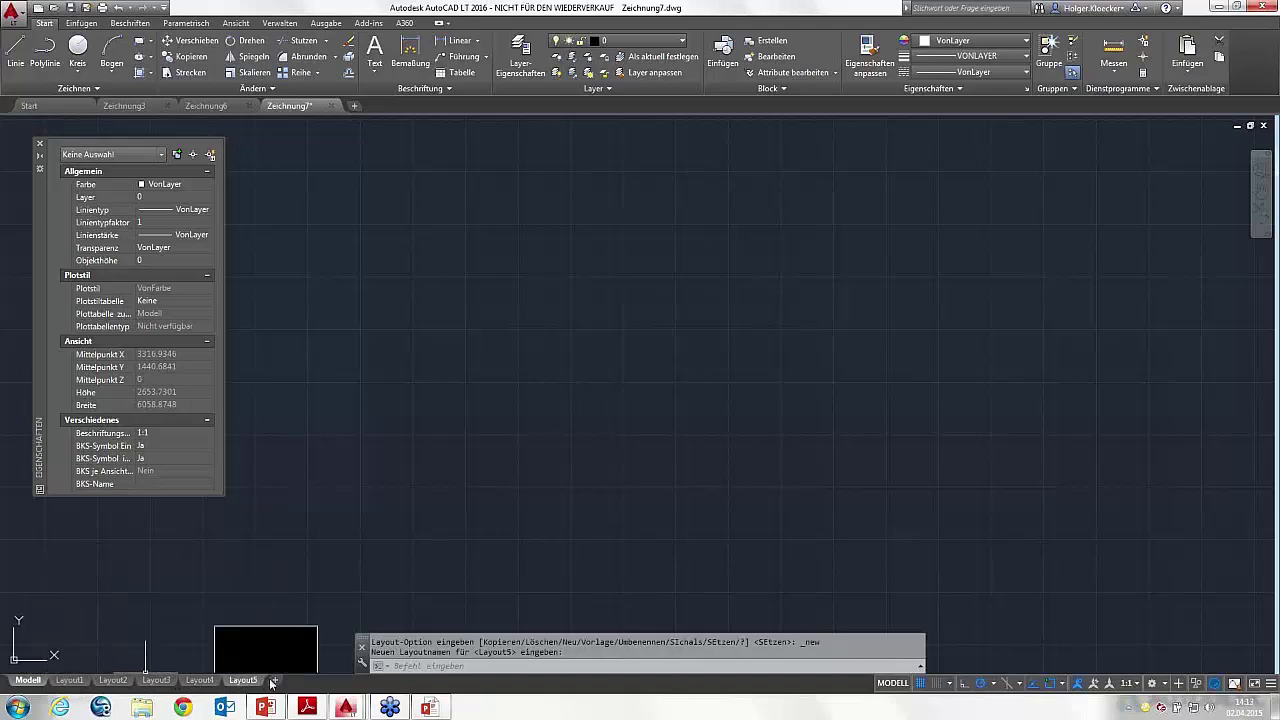
pyautogui.click(274, 680)
pyautogui.click(317, 680)
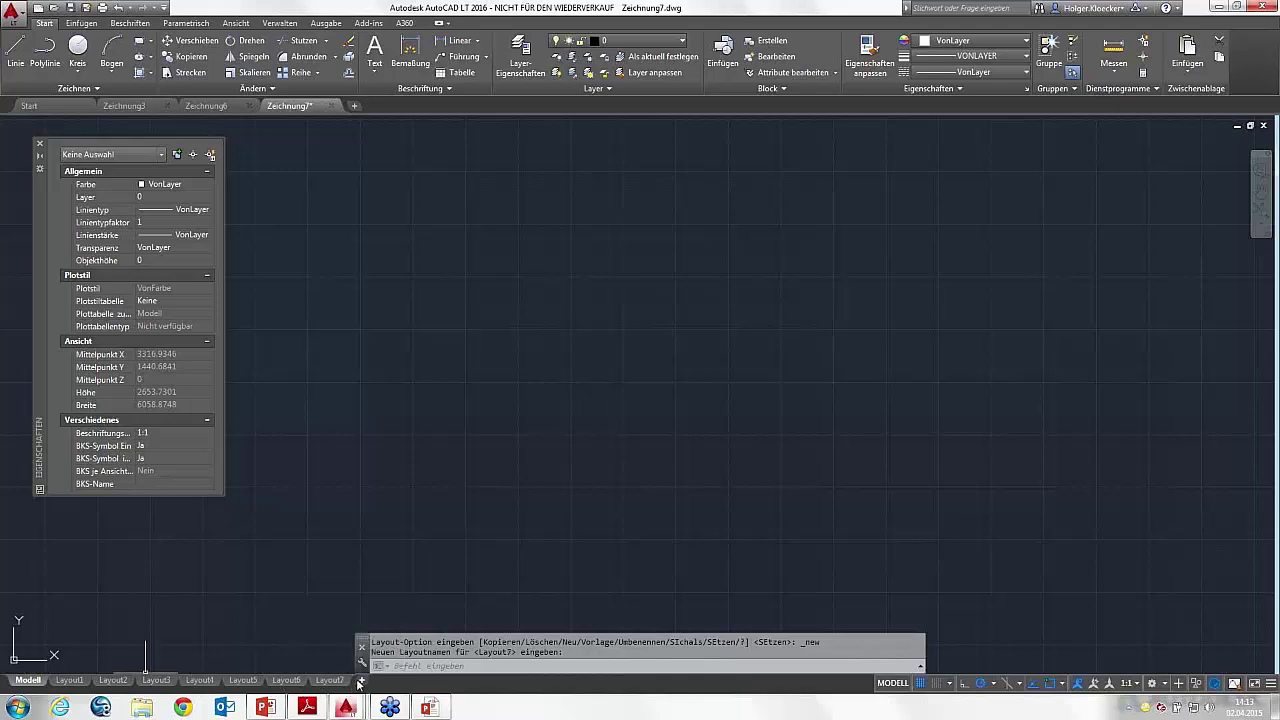
pyautogui.click(360, 680)
pyautogui.click(404, 680)
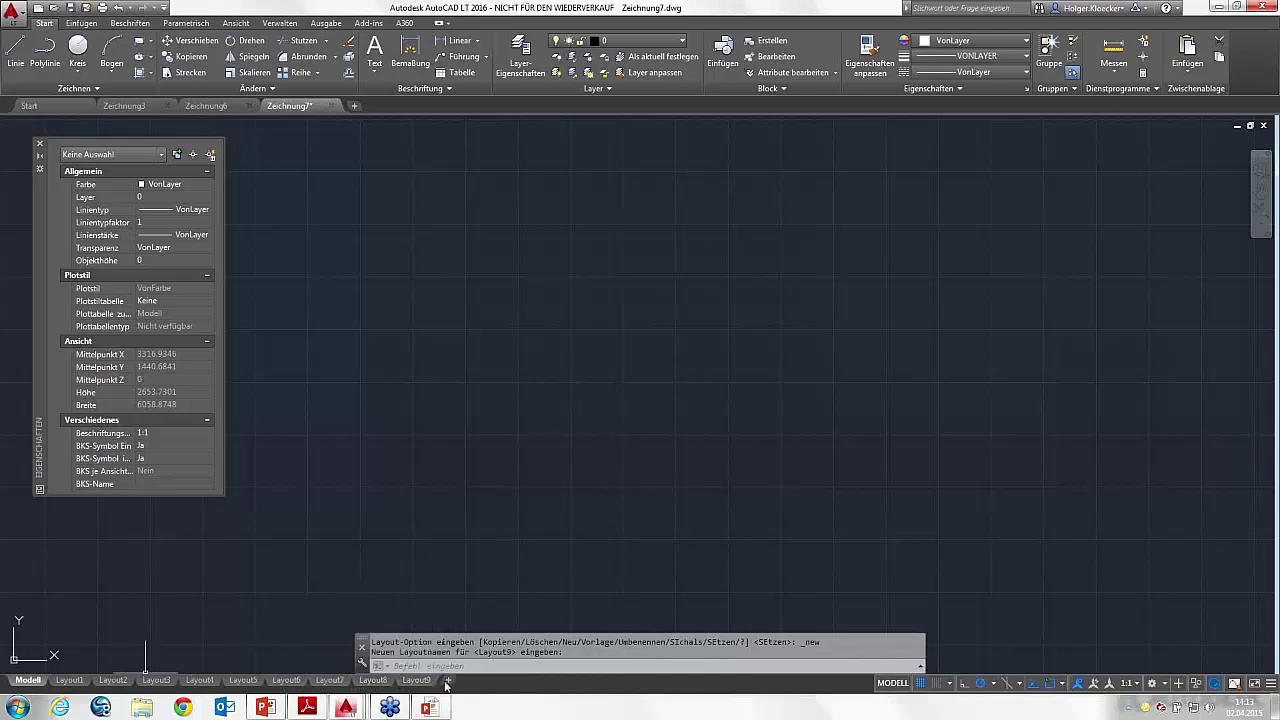
pyautogui.click(447, 681)
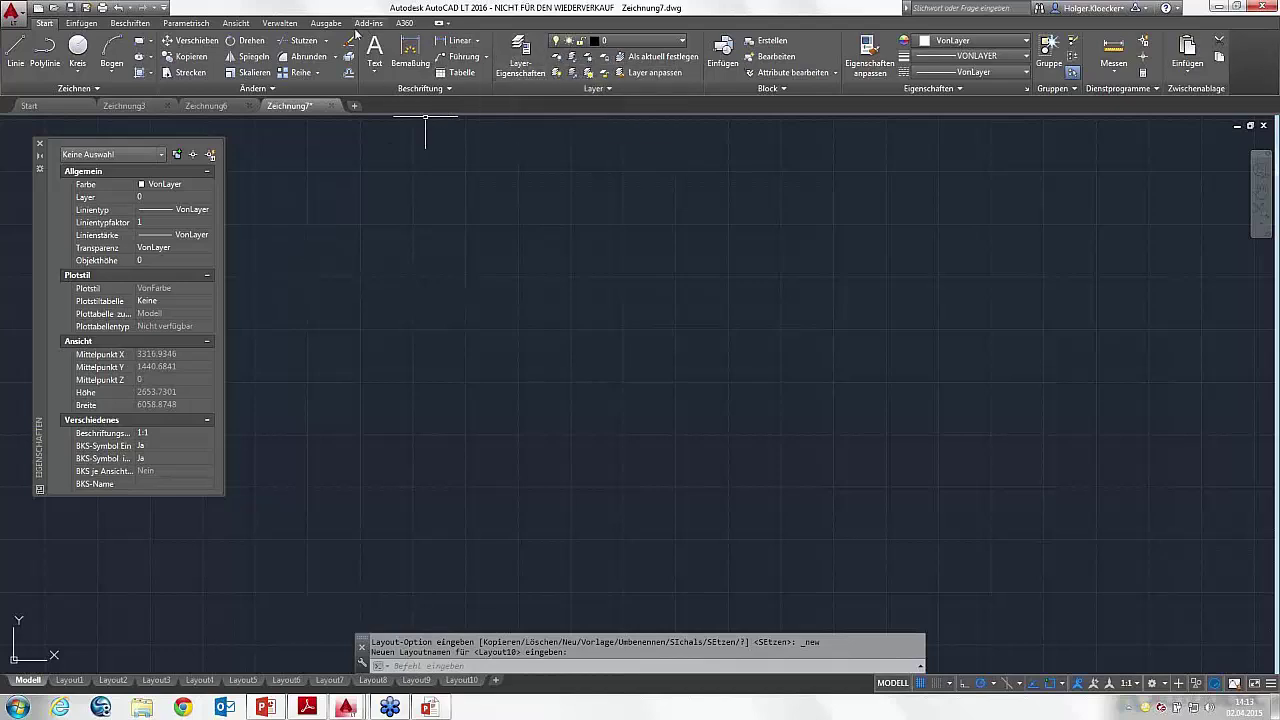
# Step: Browse the management, home, annotation and view ribbon tabs
pyautogui.click(283, 26)
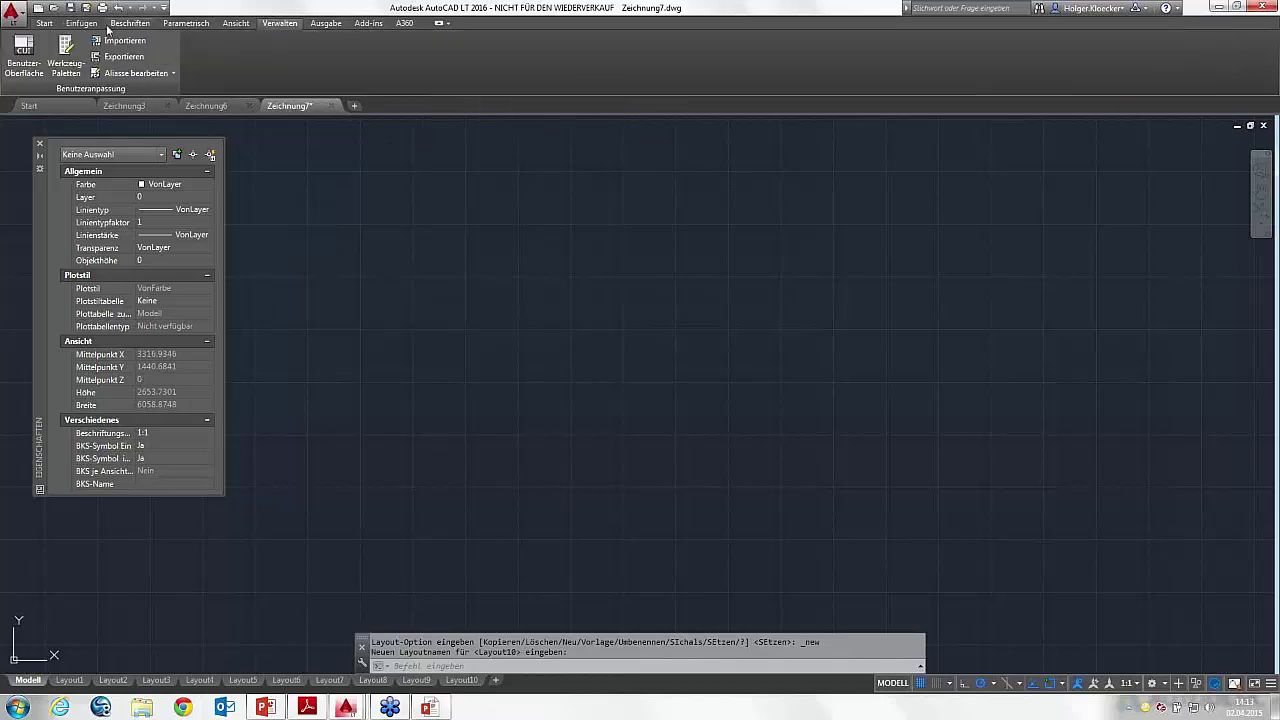
pyautogui.click(48, 26)
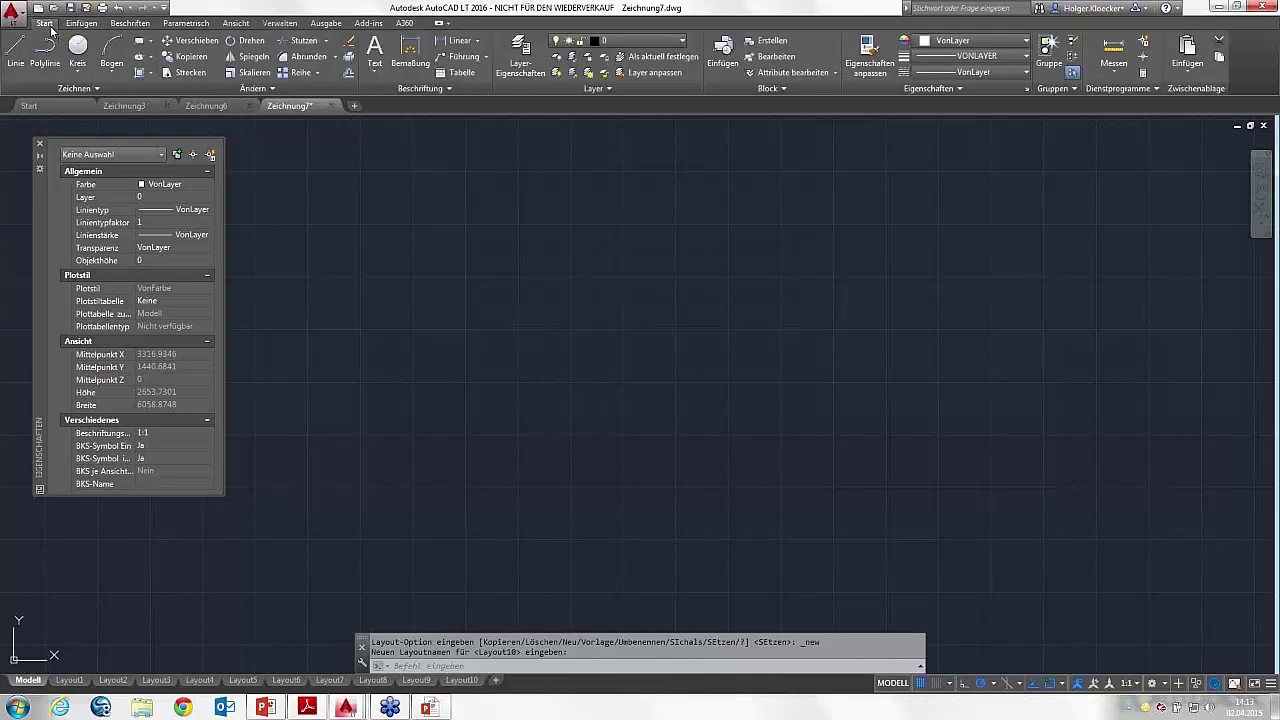
pyautogui.click(128, 23)
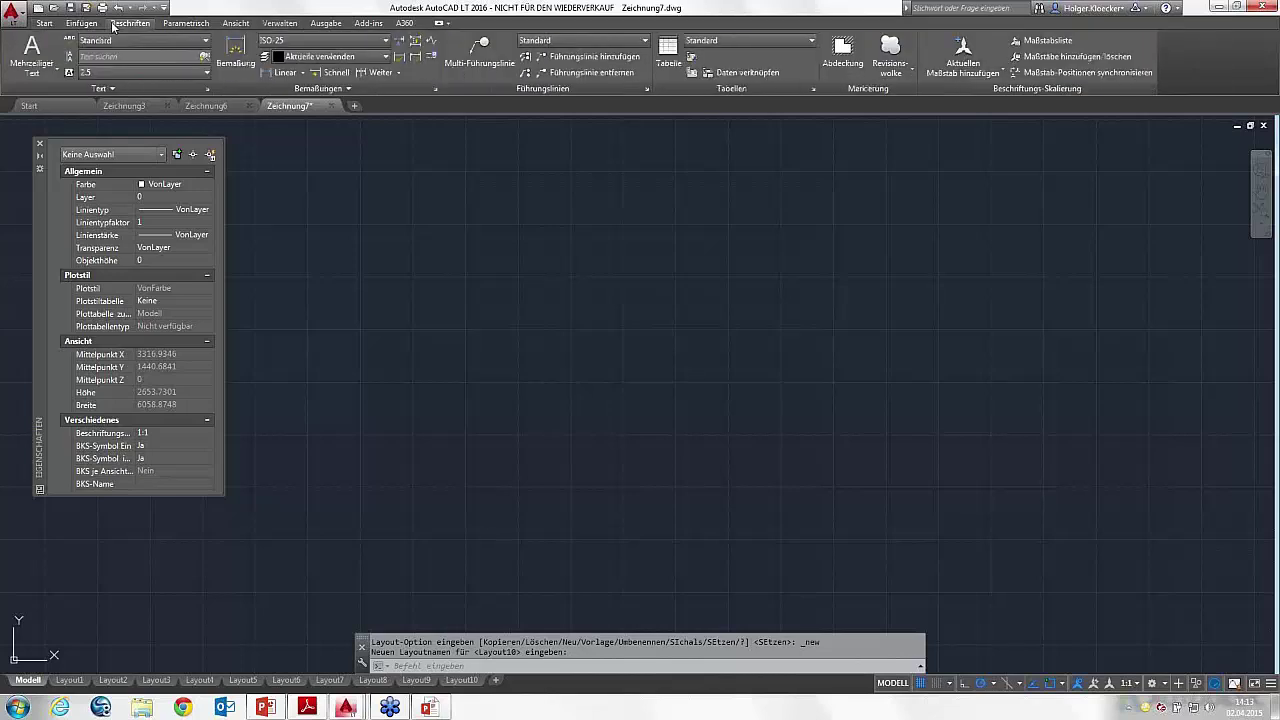
pyautogui.click(236, 23)
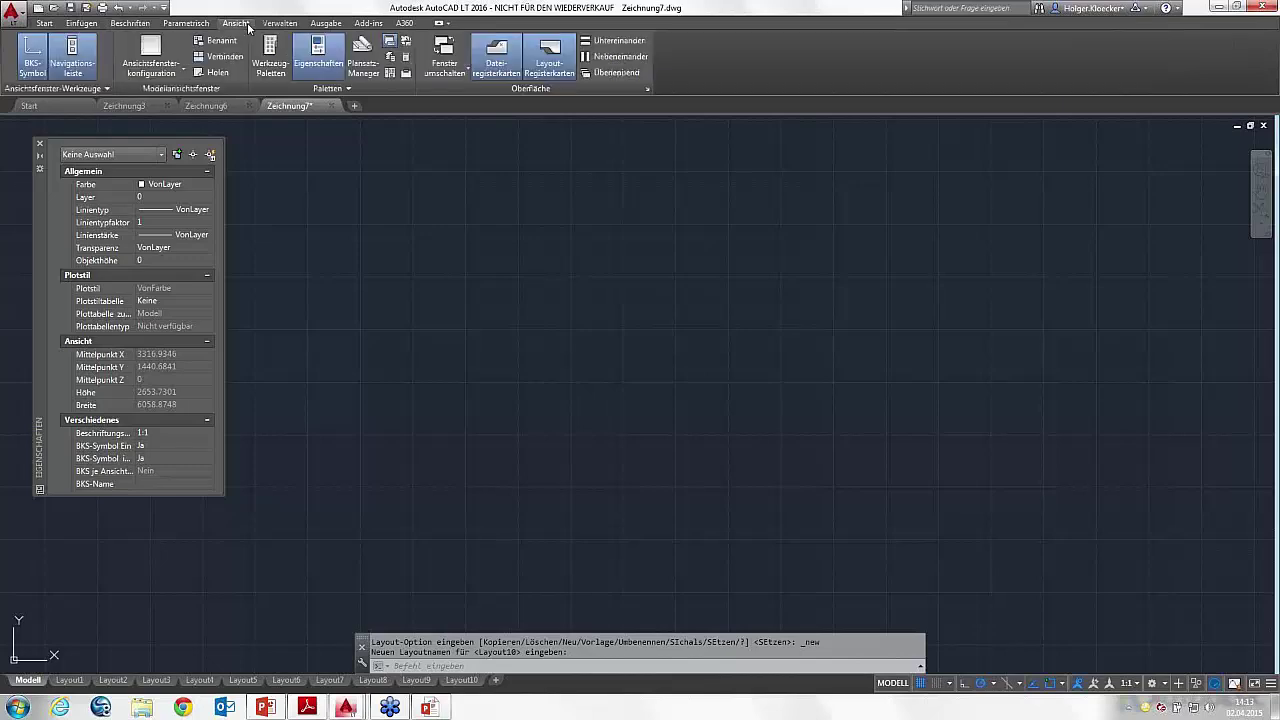
# Step: Open the Sheet Set Manager, select the AutoCAD 2016 Launch Demo set, and open its Layouts sheet
pyautogui.click(362, 60)
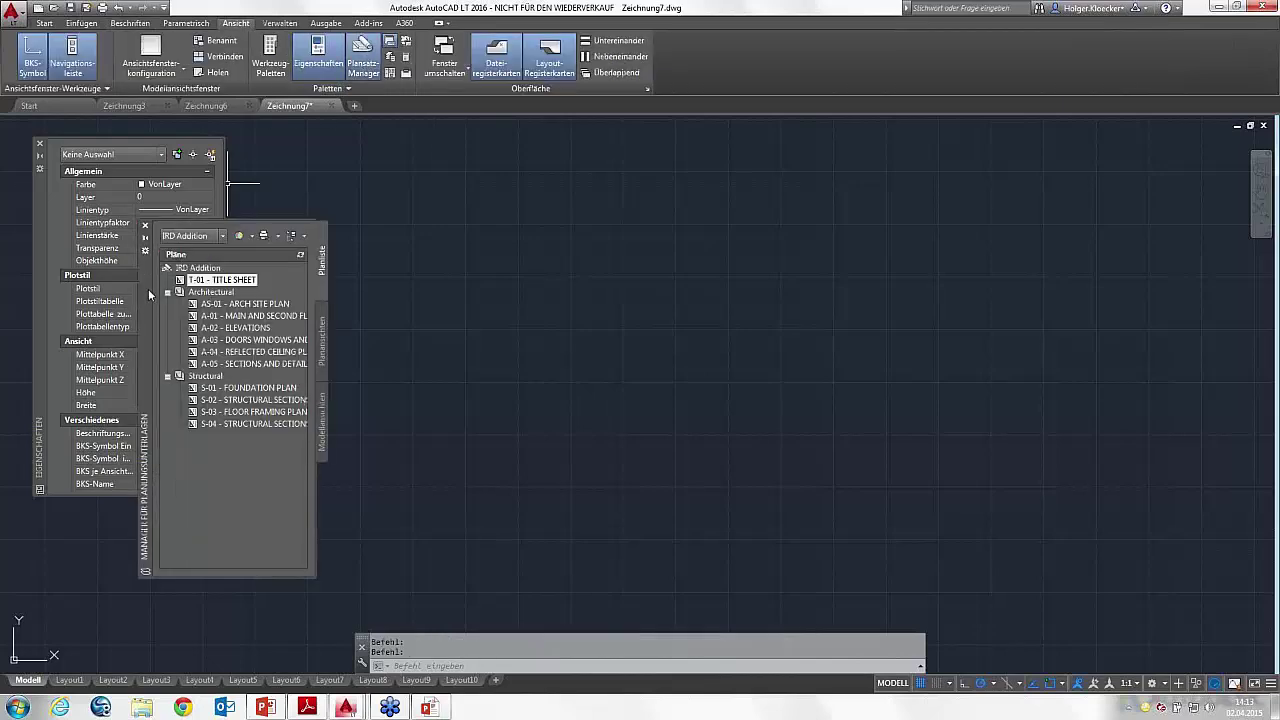
pyautogui.moveTo(140, 241); pyautogui.dragTo(38, 247)
pyautogui.click(112, 193)
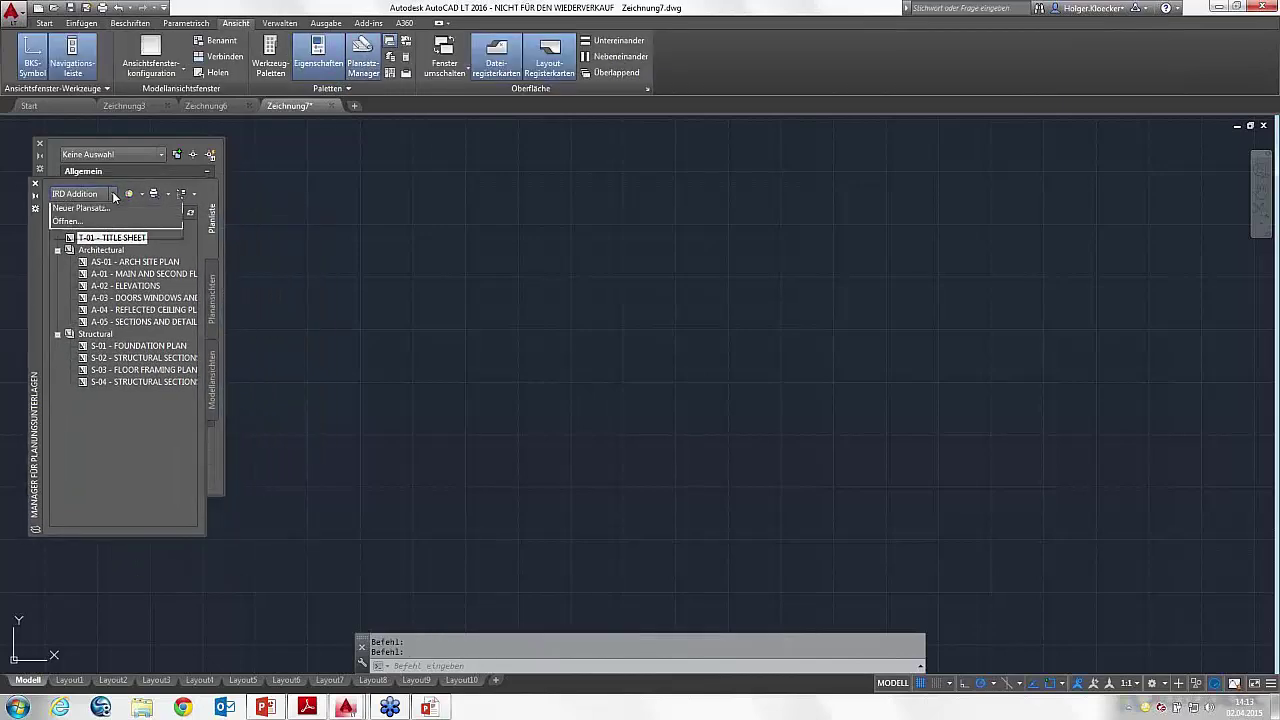
pyautogui.click(115, 209)
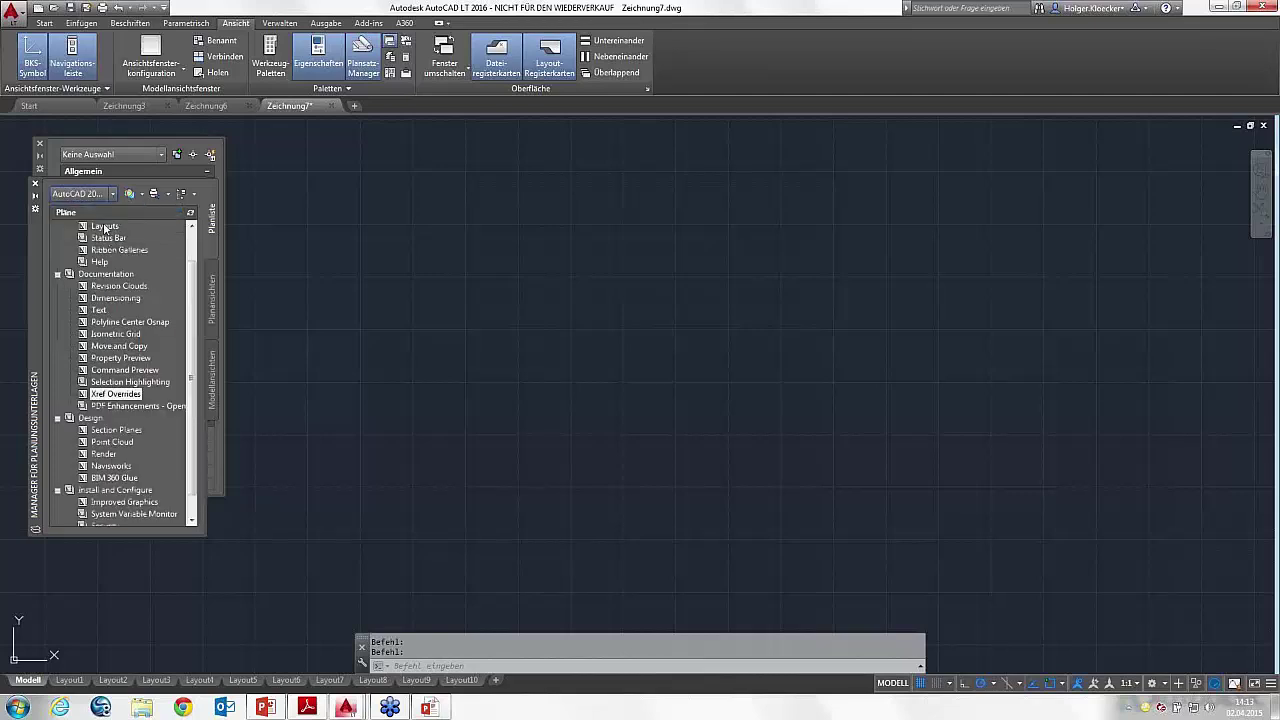
pyautogui.doubleClick(104, 226)
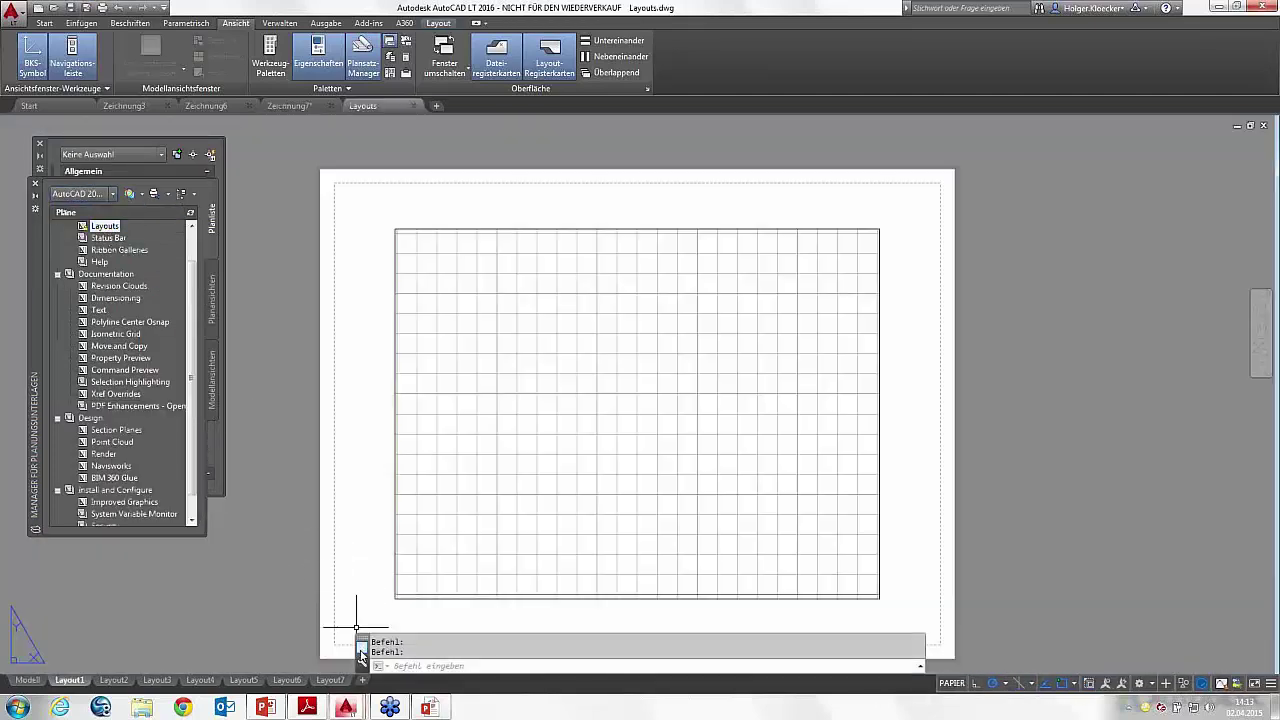
# Step: Add twelve new layouts to Layouts.dwg
pyautogui.click(364, 681)
pyautogui.click(407, 681)
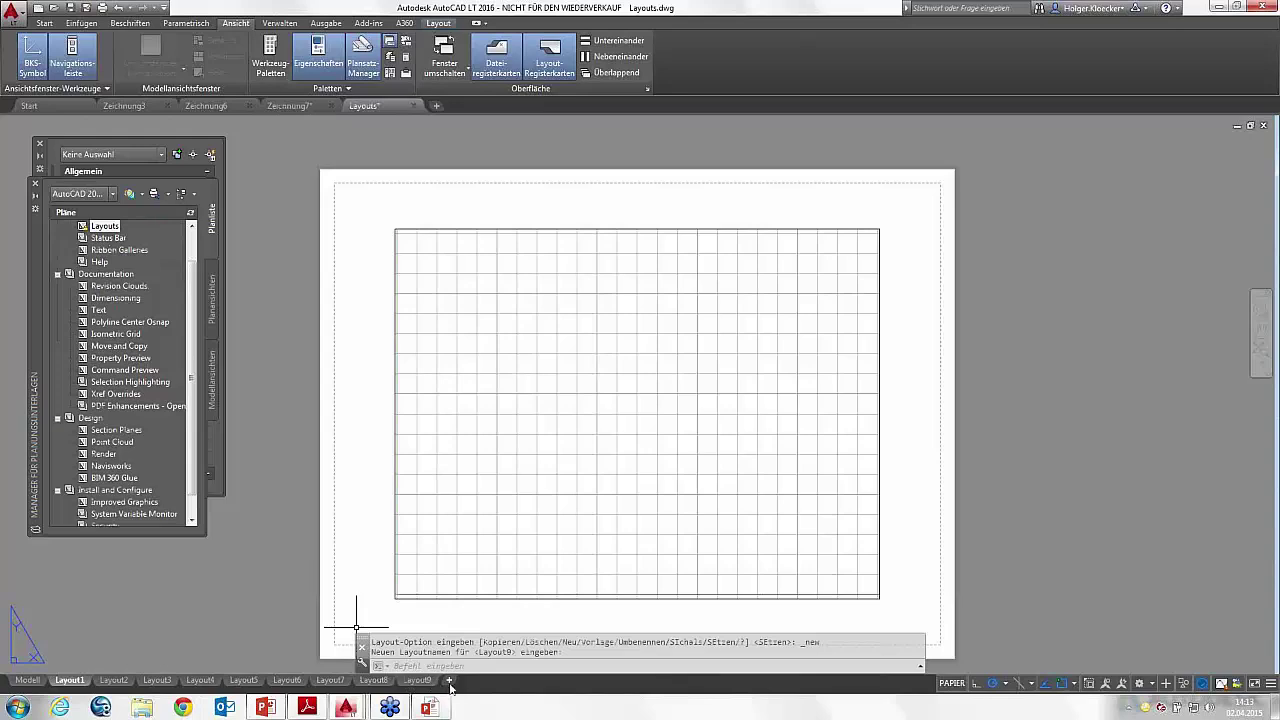
pyautogui.click(450, 681)
pyautogui.click(495, 681)
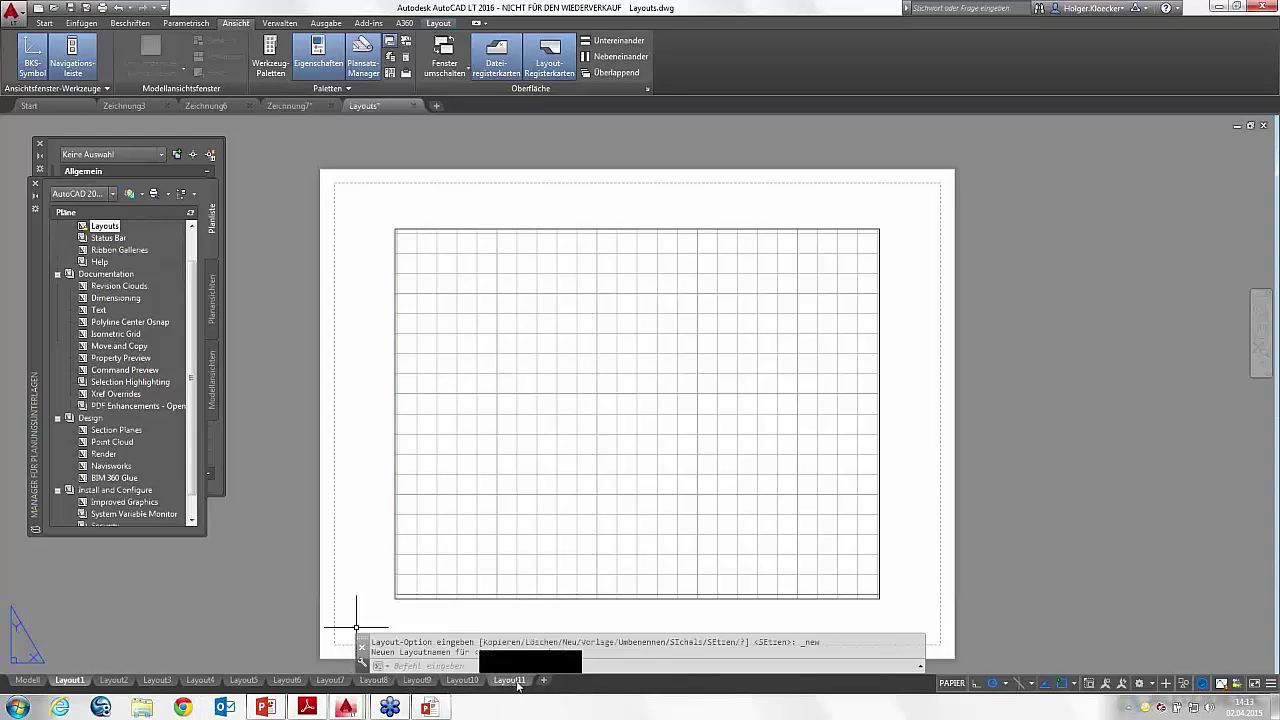
pyautogui.click(542, 683)
pyautogui.click(590, 683)
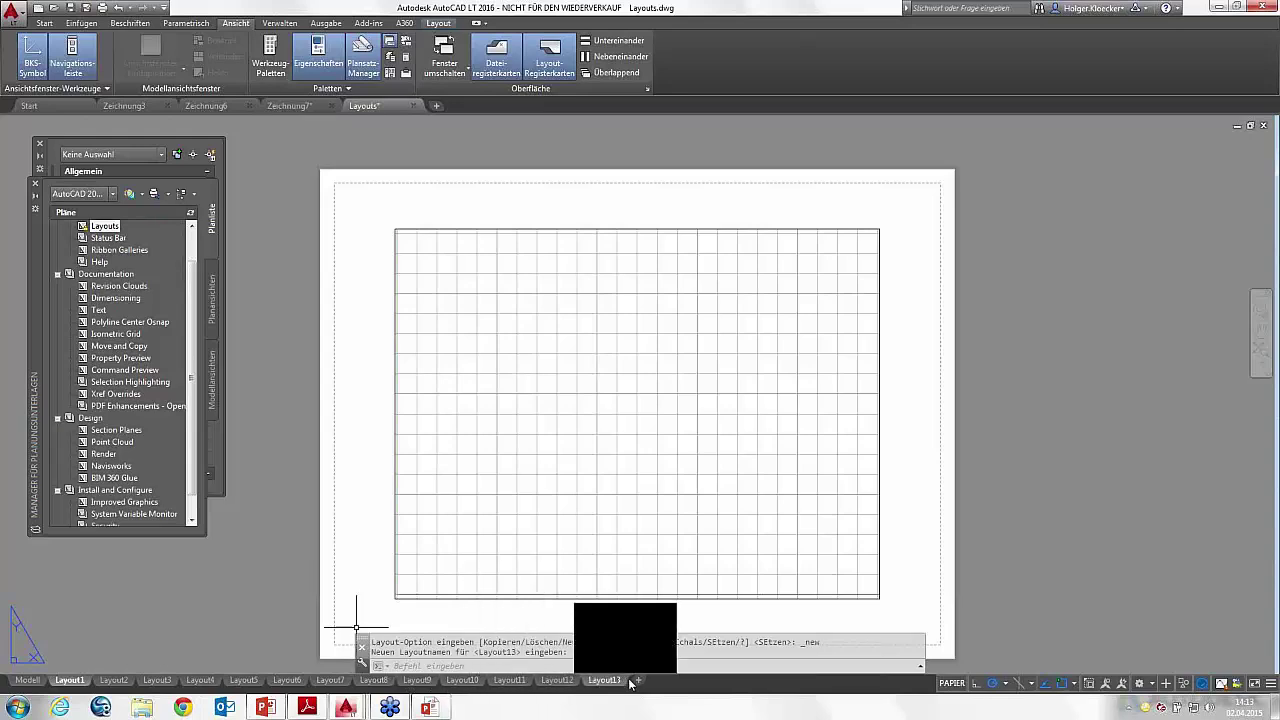
pyautogui.click(639, 681)
pyautogui.click(685, 681)
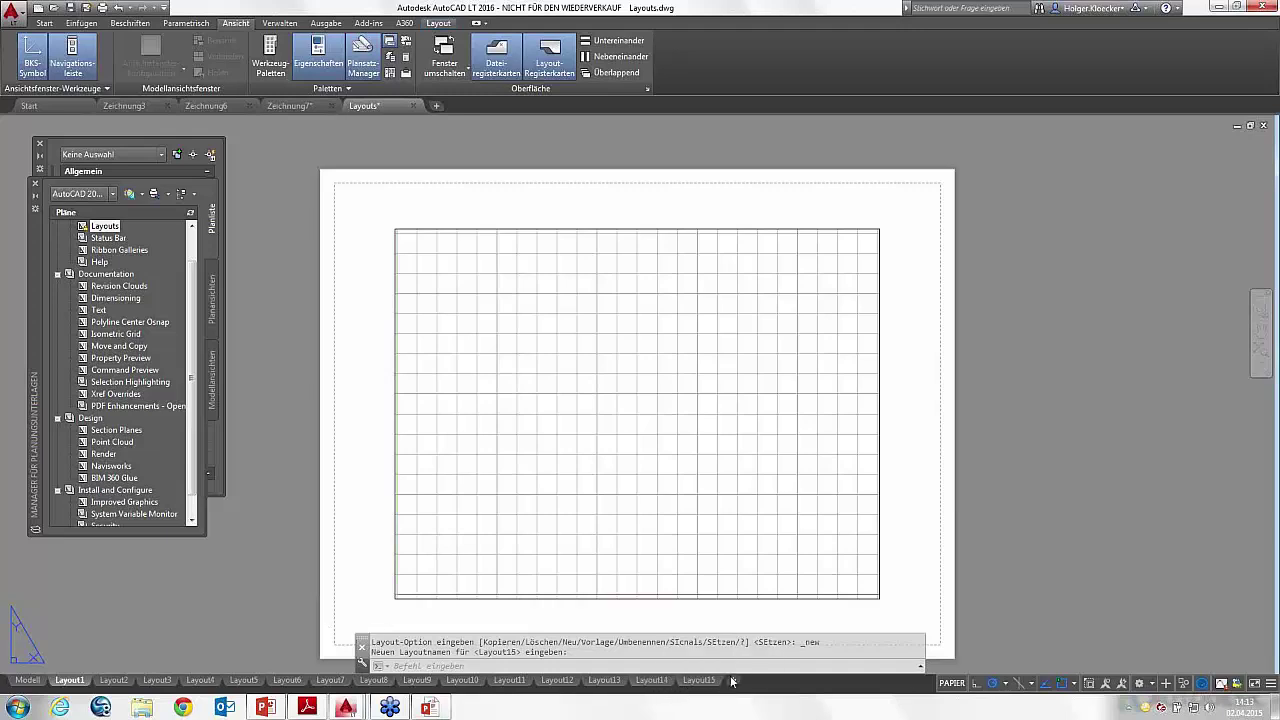
pyautogui.click(732, 681)
pyautogui.click(780, 681)
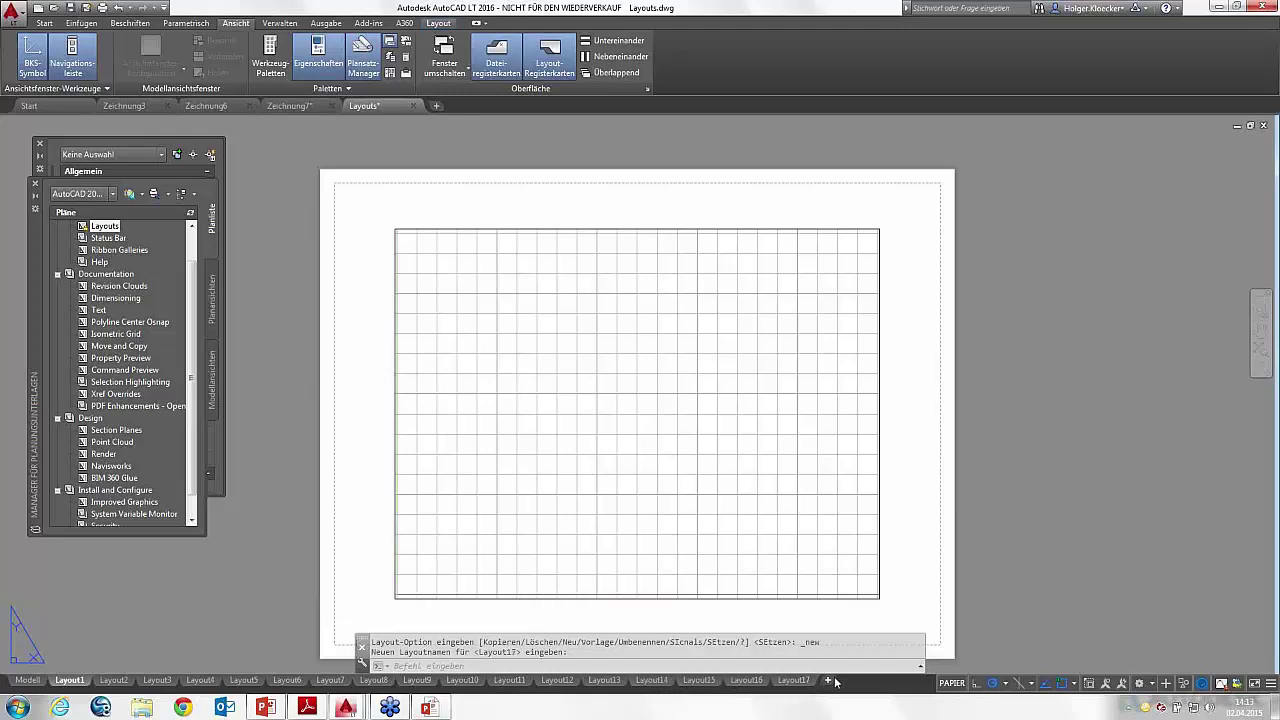
pyautogui.click(828, 681)
pyautogui.click(875, 680)
# Step: List all layouts, then switch to the Layout3 sheet
pyautogui.click(927, 682)
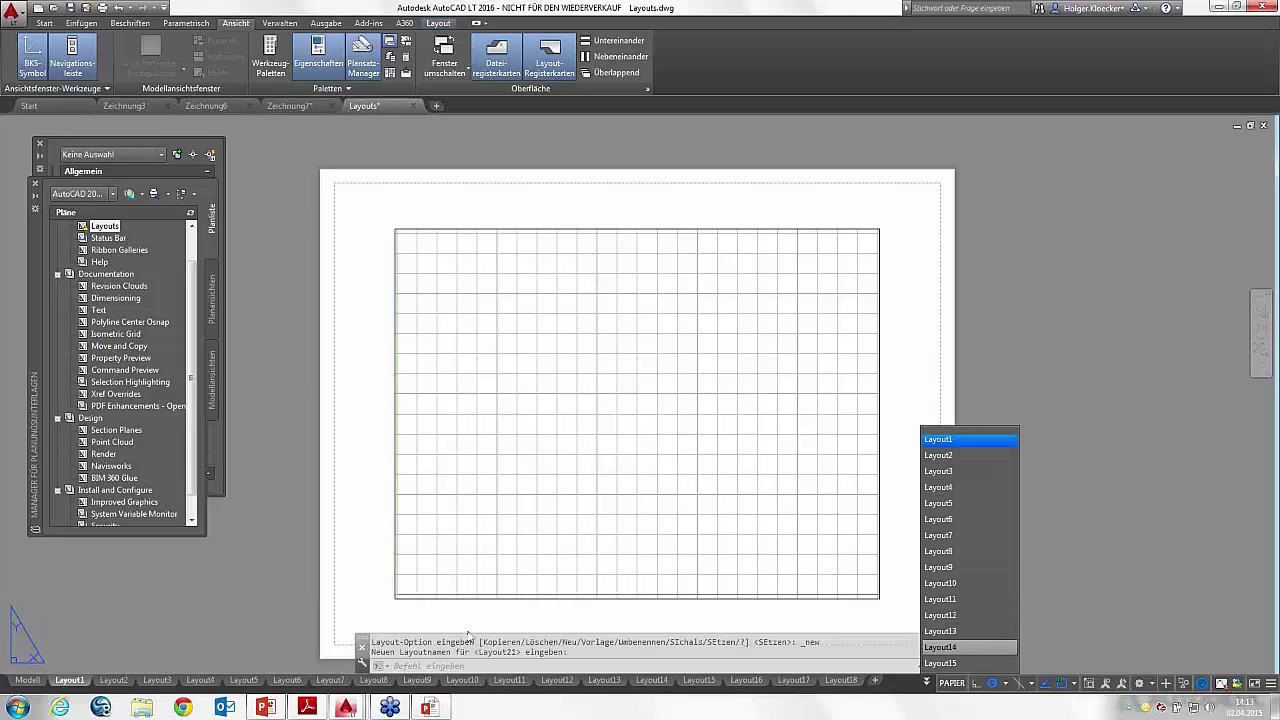
pyautogui.click(124, 679)
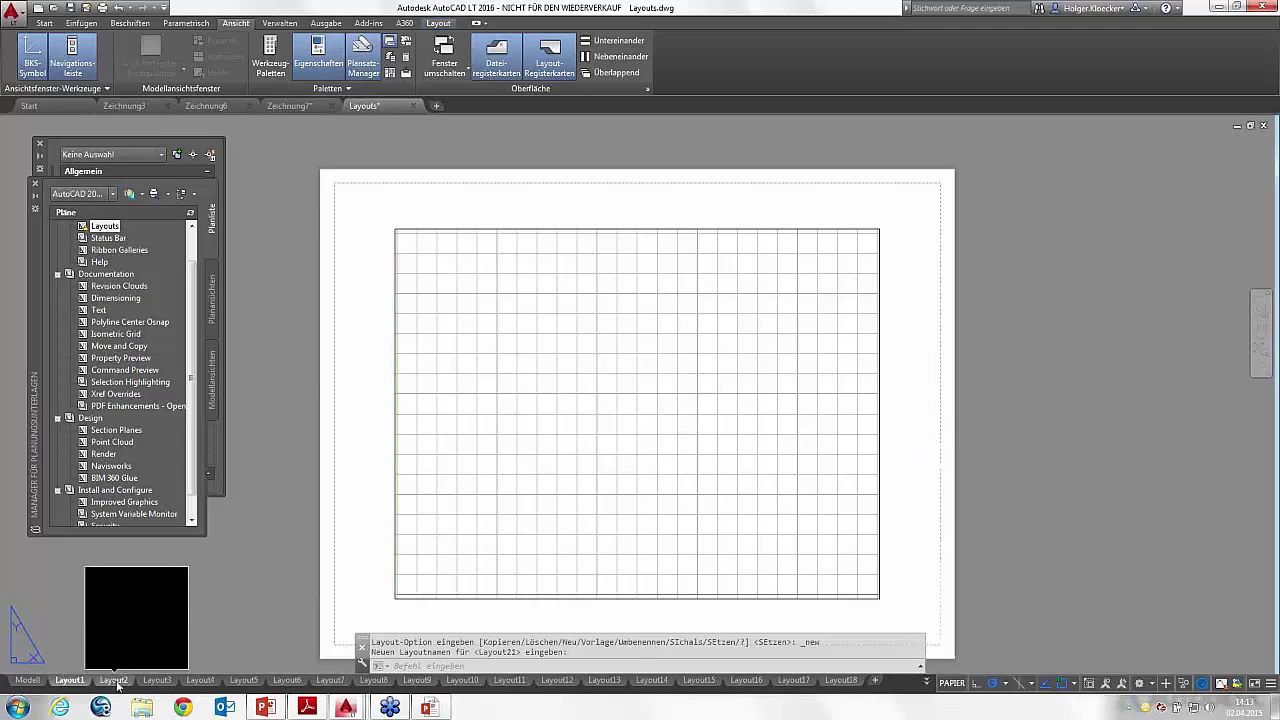
pyautogui.click(152, 681)
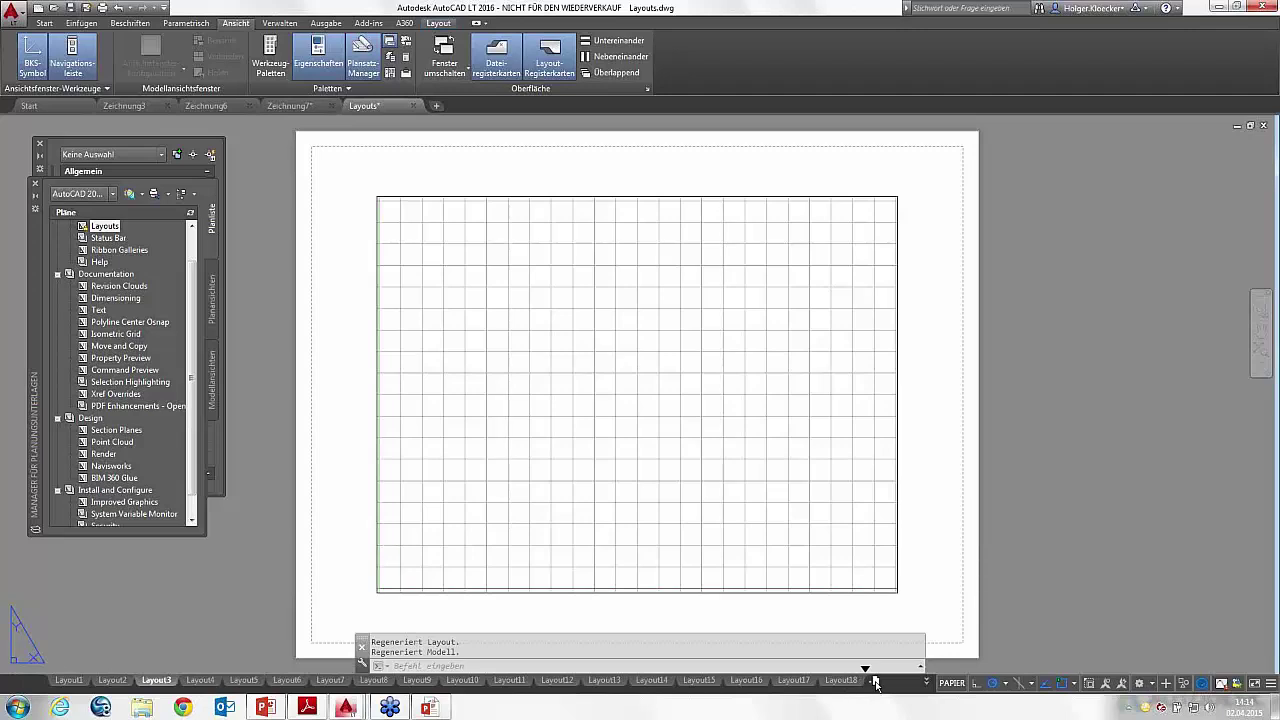
# Step: Move the Layout3 tab so it sits between Layout19 and Layout20
pyautogui.scroll(-1, 878, 683)
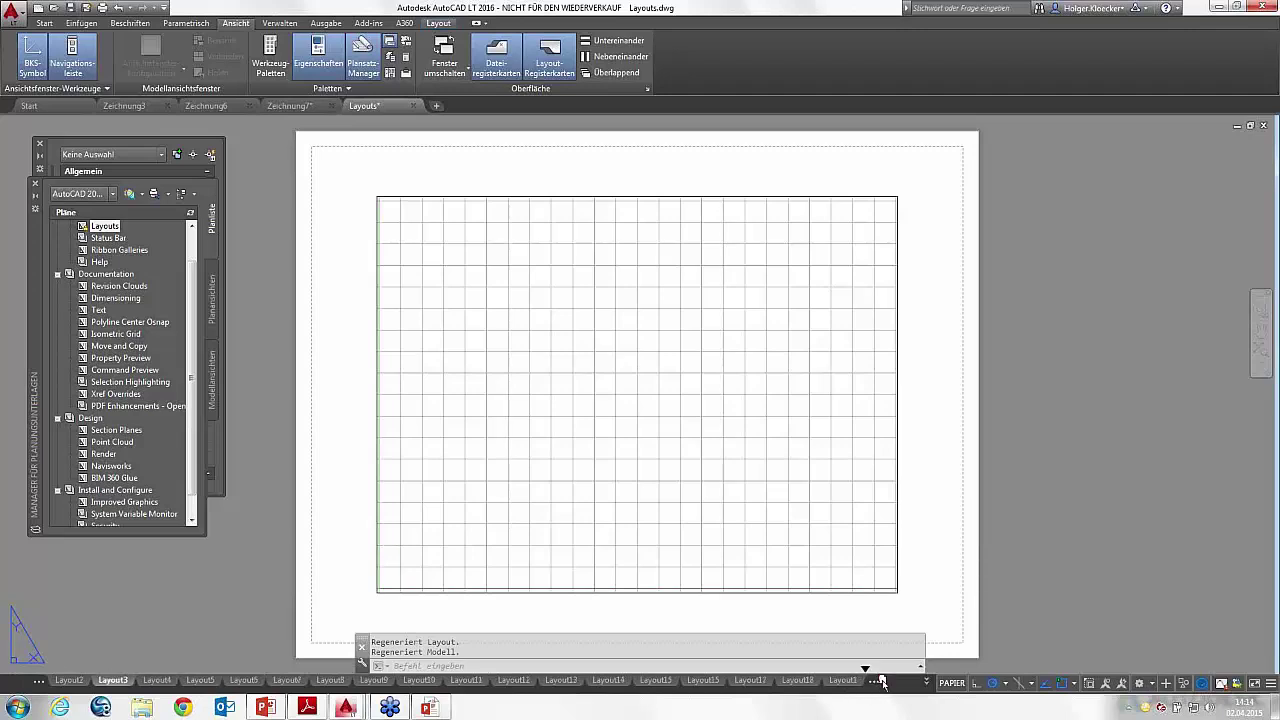
pyautogui.scroll(-1, 882, 681)
pyautogui.scroll(-1, 882, 681)
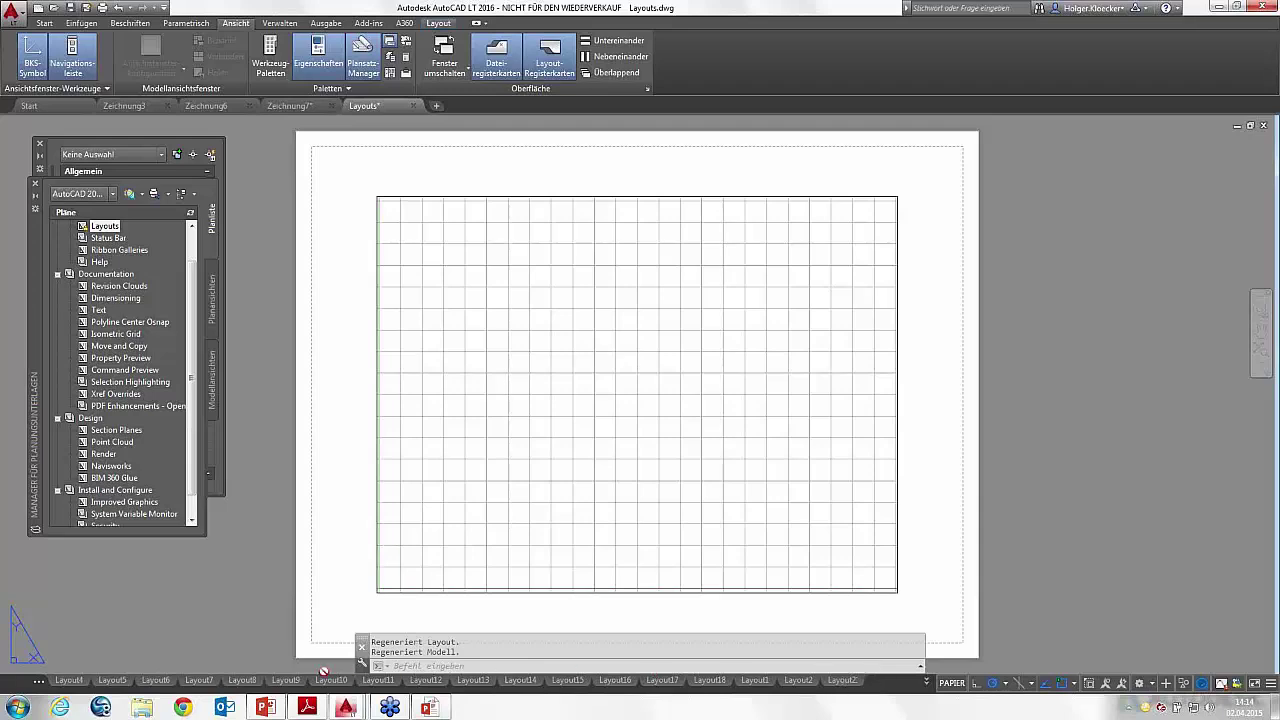
pyautogui.scroll(1, 38, 680)
pyautogui.scroll(1, 38, 680)
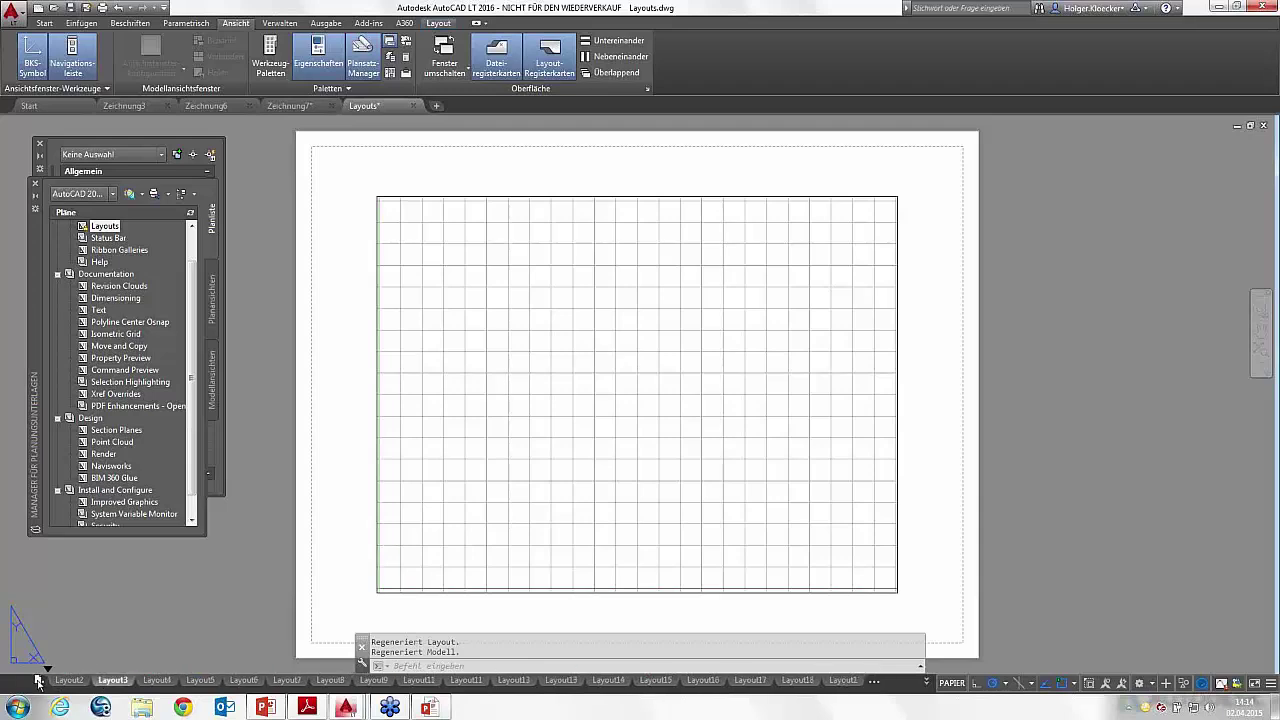
pyautogui.scroll(1, 38, 680)
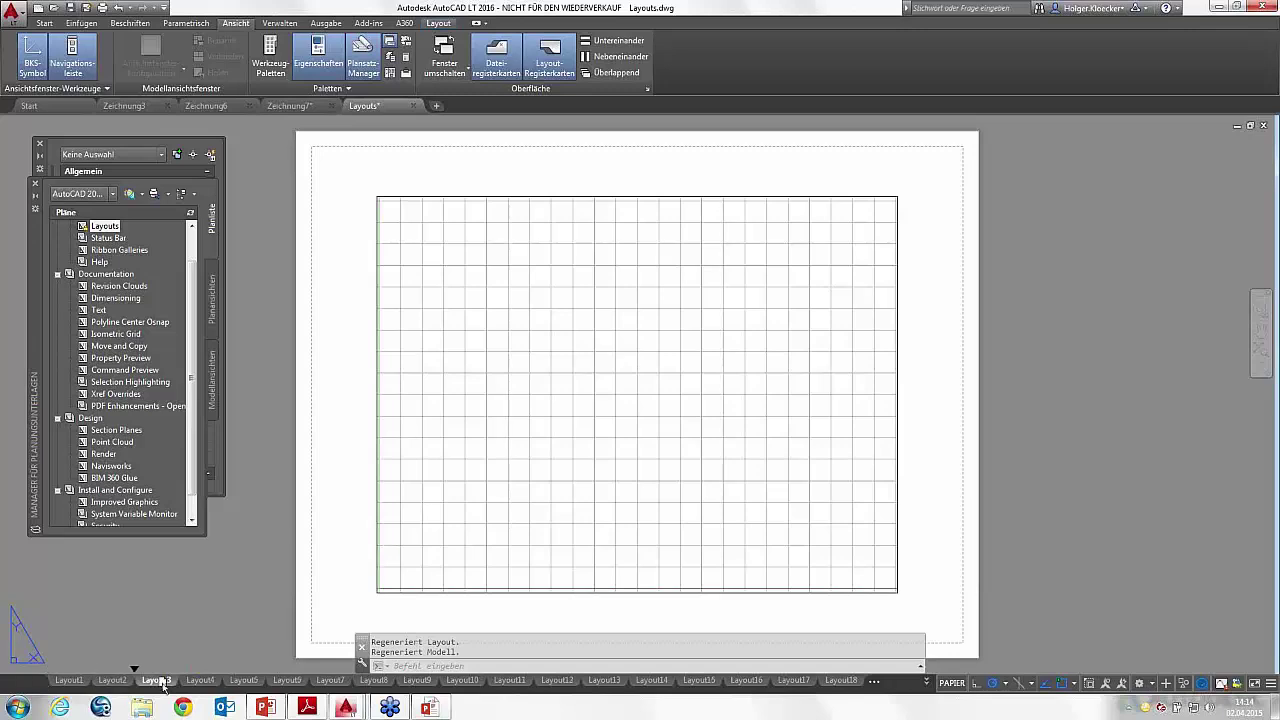
pyautogui.moveTo(803, 682); pyautogui.dragTo(872, 682)
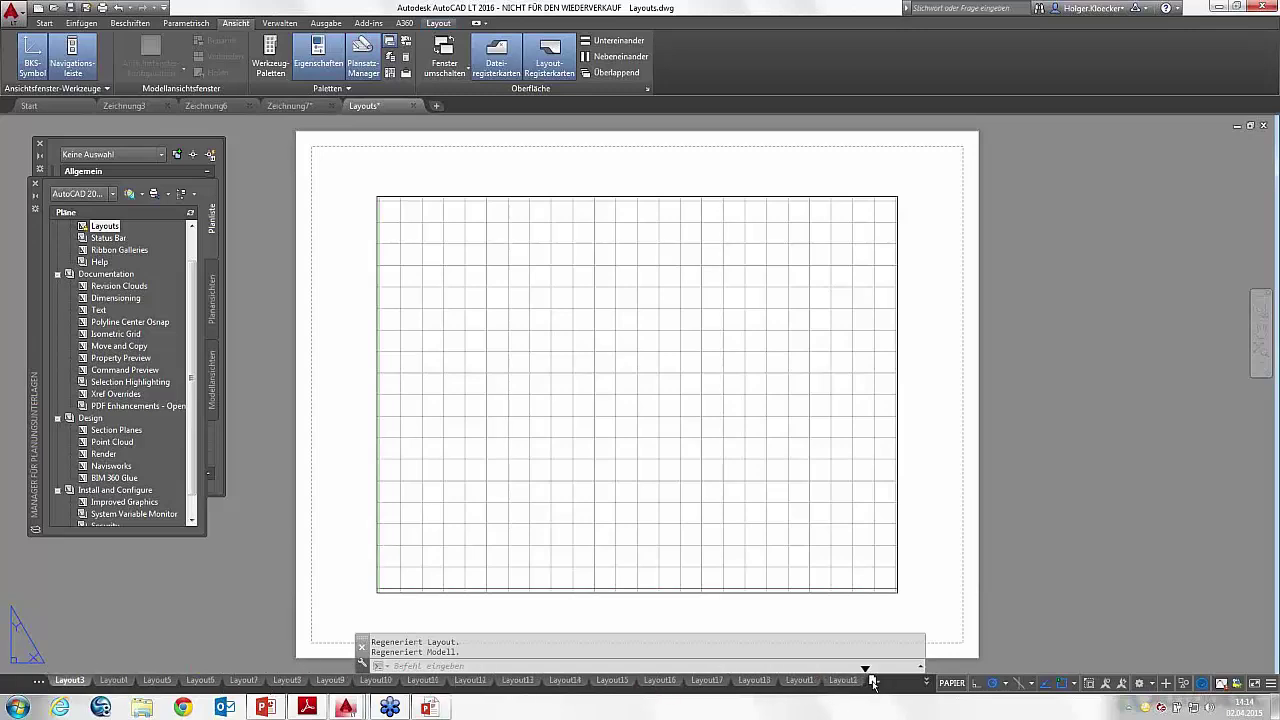
pyautogui.moveTo(872, 682); pyautogui.dragTo(776, 682)
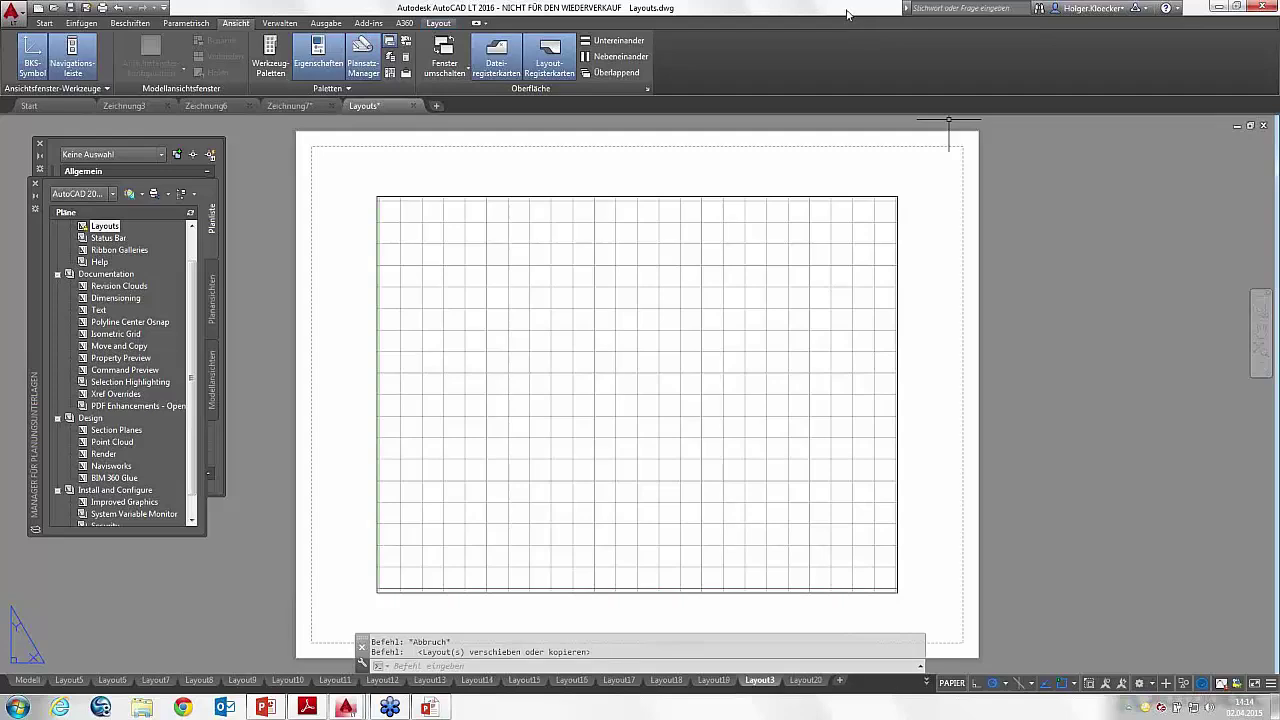
pyautogui.moveTo(845, 10); pyautogui.dragTo(578, 29)
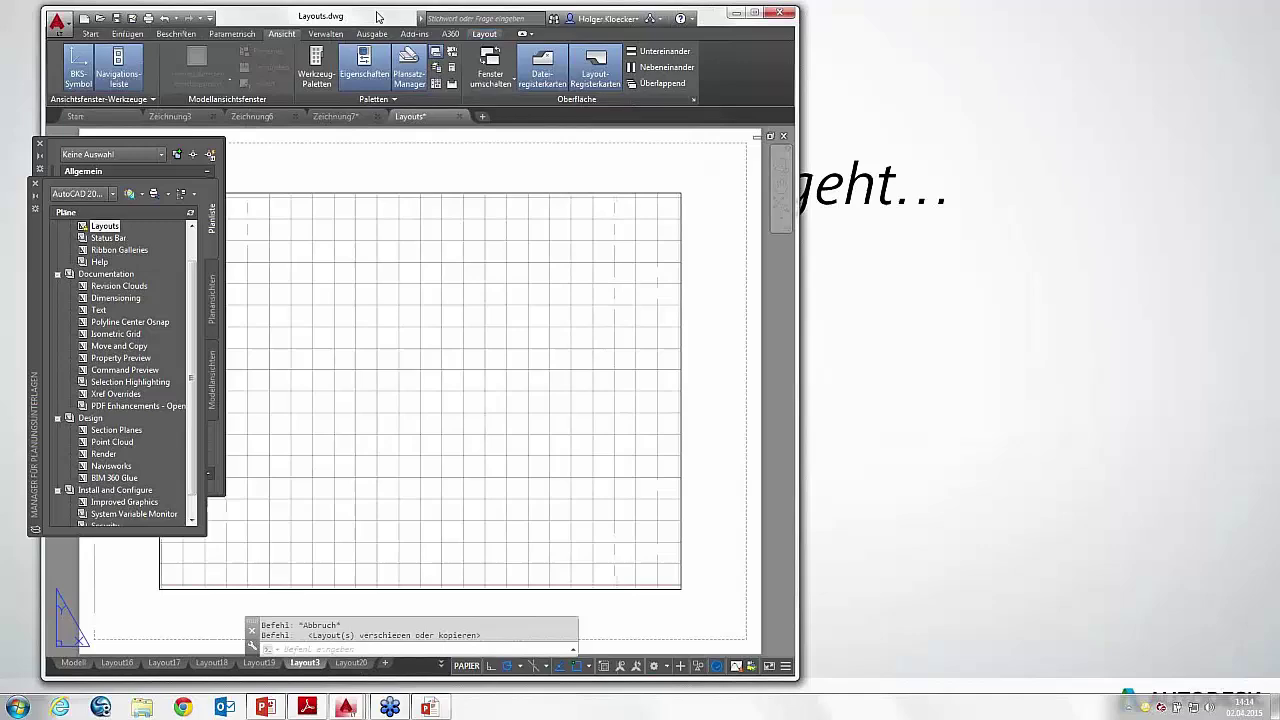
pyautogui.moveTo(377, 17); pyautogui.dragTo(502, 18)
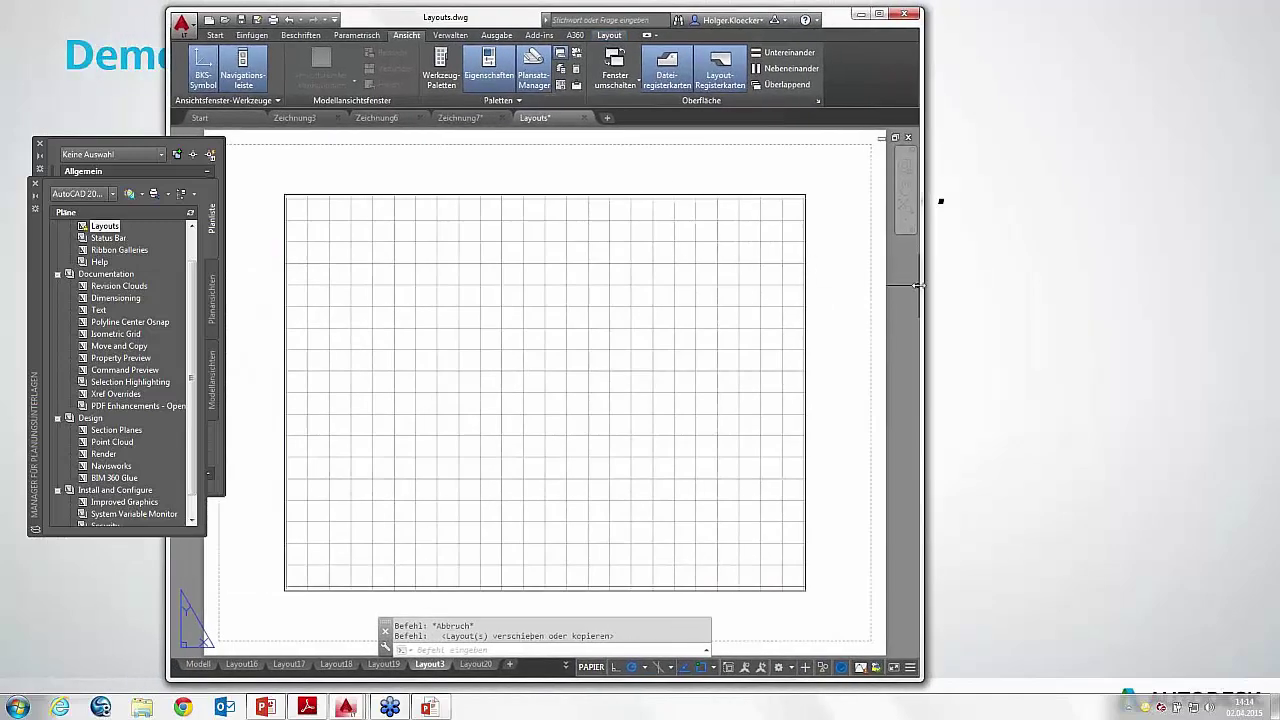
pyautogui.moveTo(918, 285)
pyautogui.mouseDown()
pyautogui.moveTo(563, 296)
pyautogui.moveTo(491, 312)
pyautogui.moveTo(477, 330)
pyautogui.mouseUp()
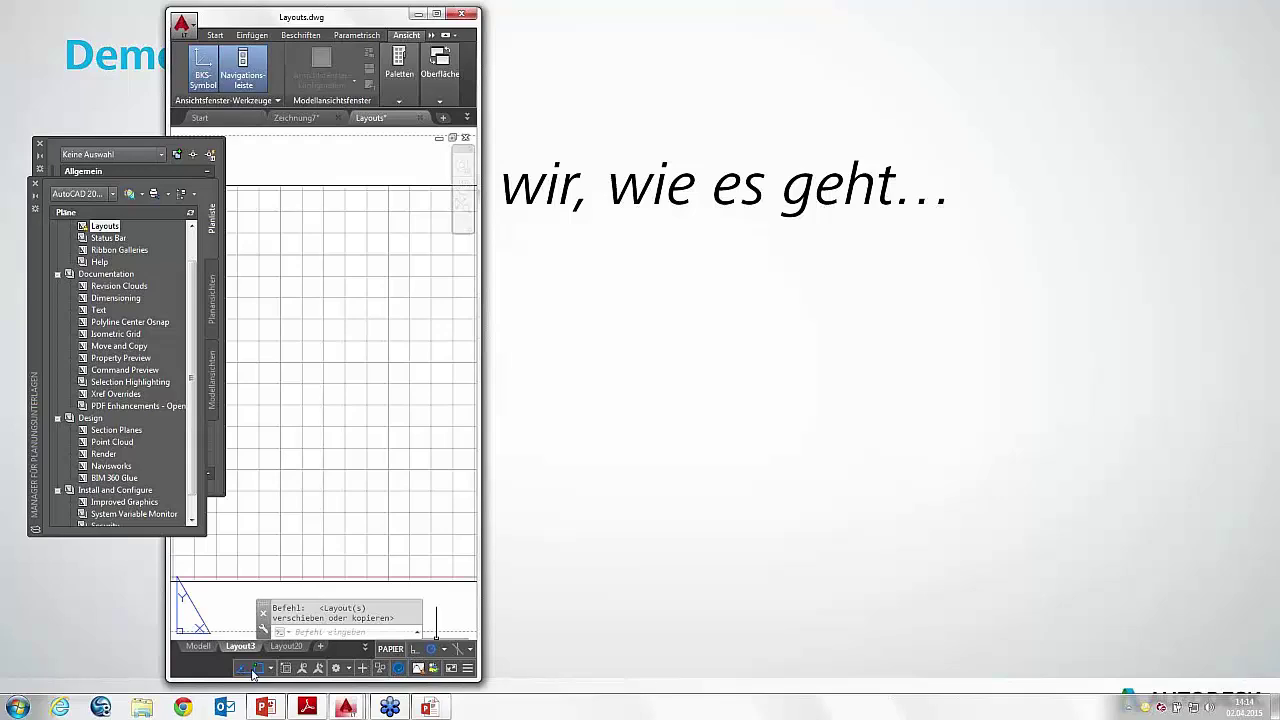
pyautogui.moveTo(436, 640); pyautogui.dragTo(215, 650)
pyautogui.moveTo(476, 297); pyautogui.dragTo(1034, 287)
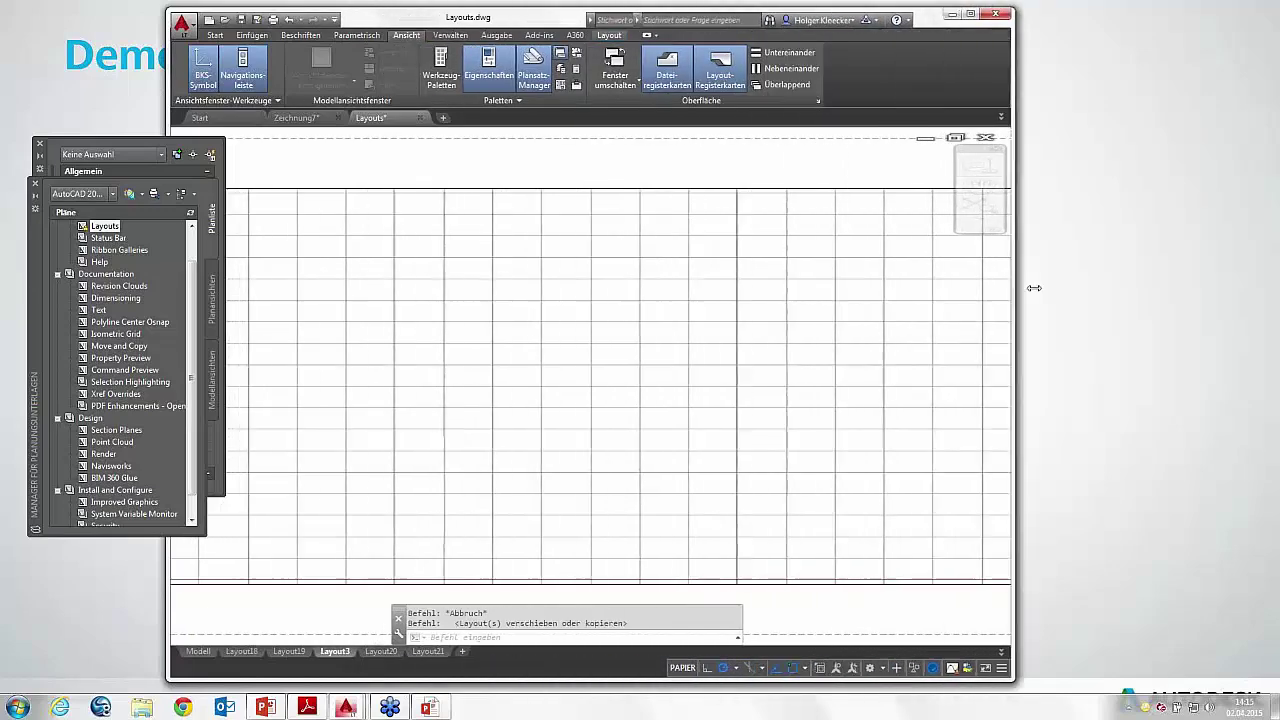
pyautogui.click(988, 14)
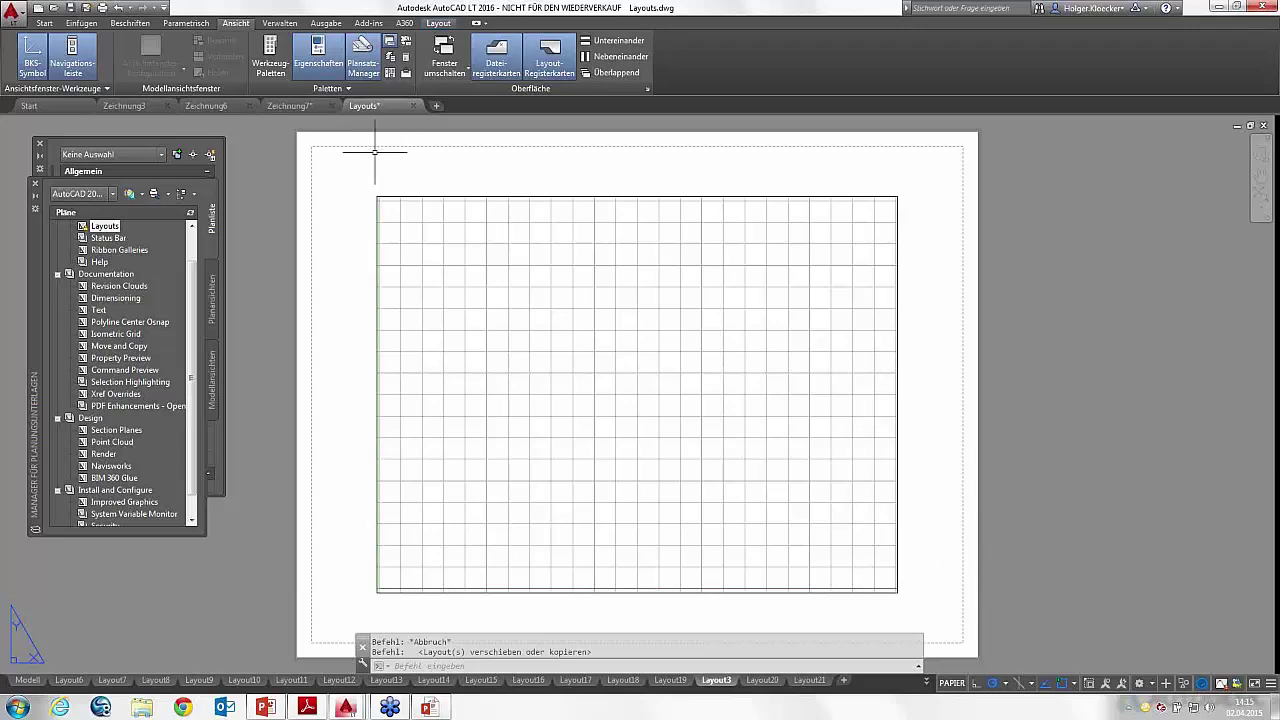
# Step: Move the Sheet Set Manager off the Properties palette and add UI sperren to the status bar
pyautogui.moveTo(34, 307); pyautogui.dragTo(66, 370)
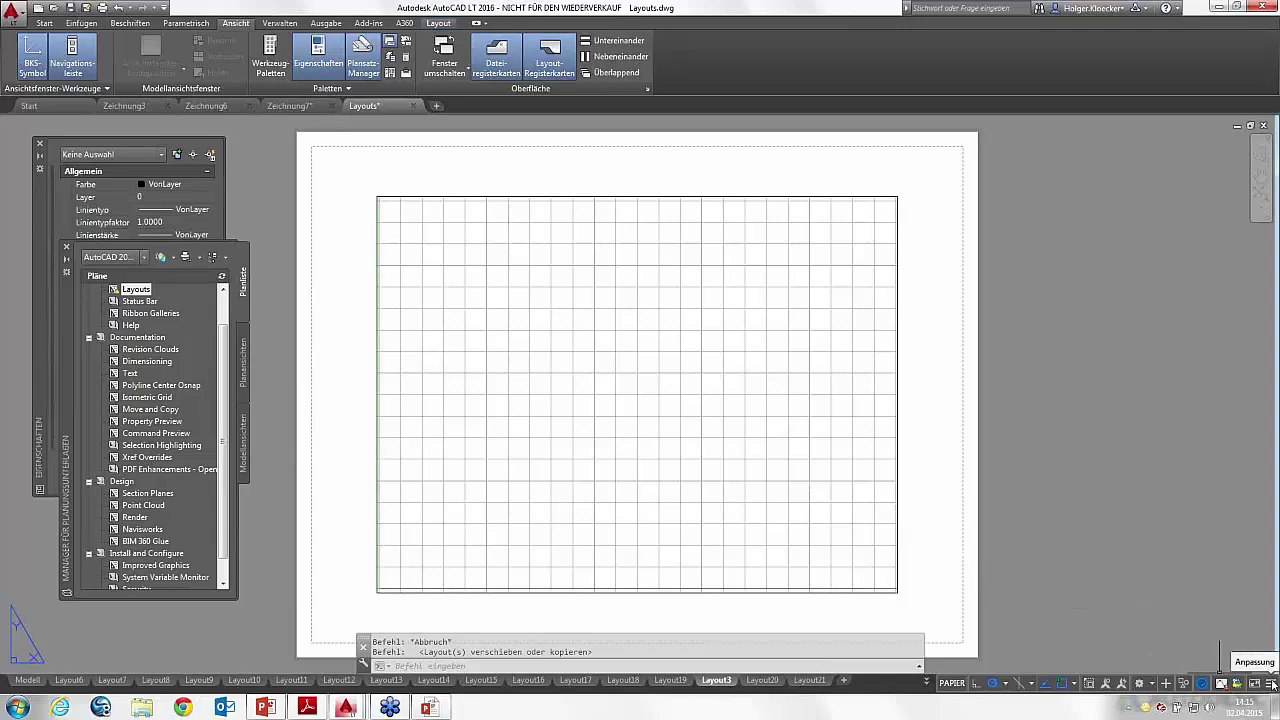
pyautogui.click(1270, 683)
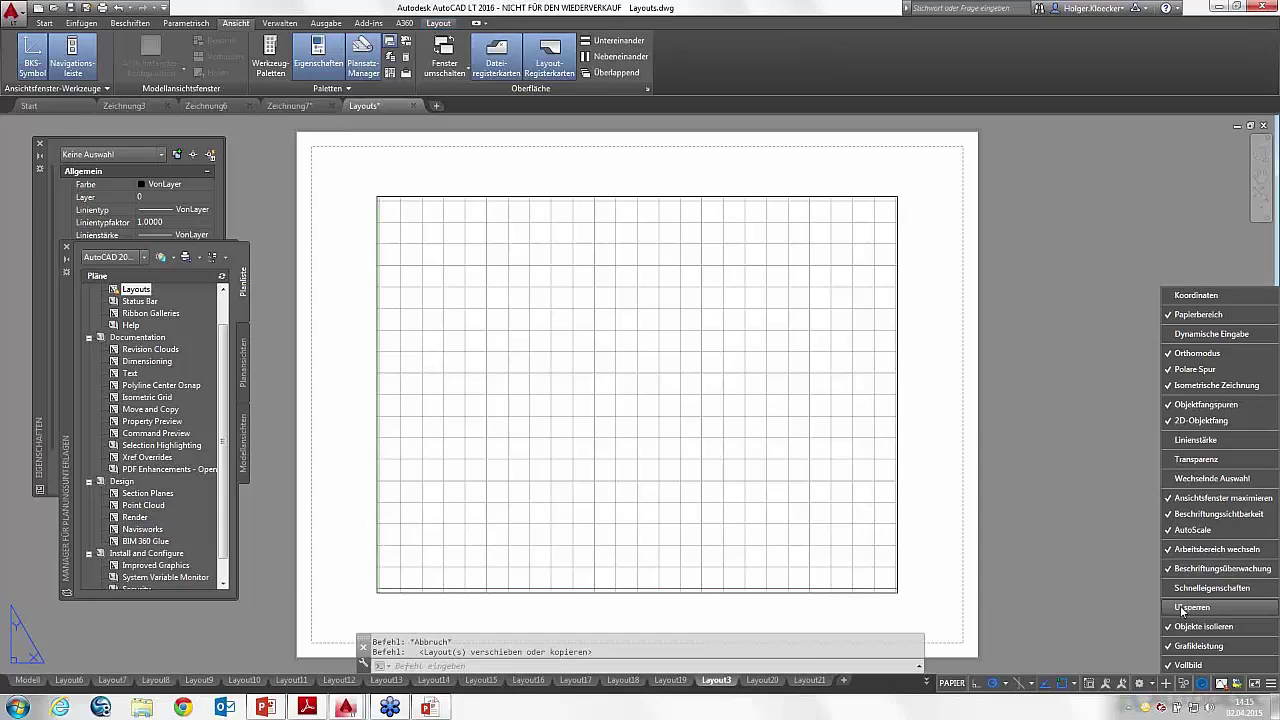
pyautogui.click(1182, 608)
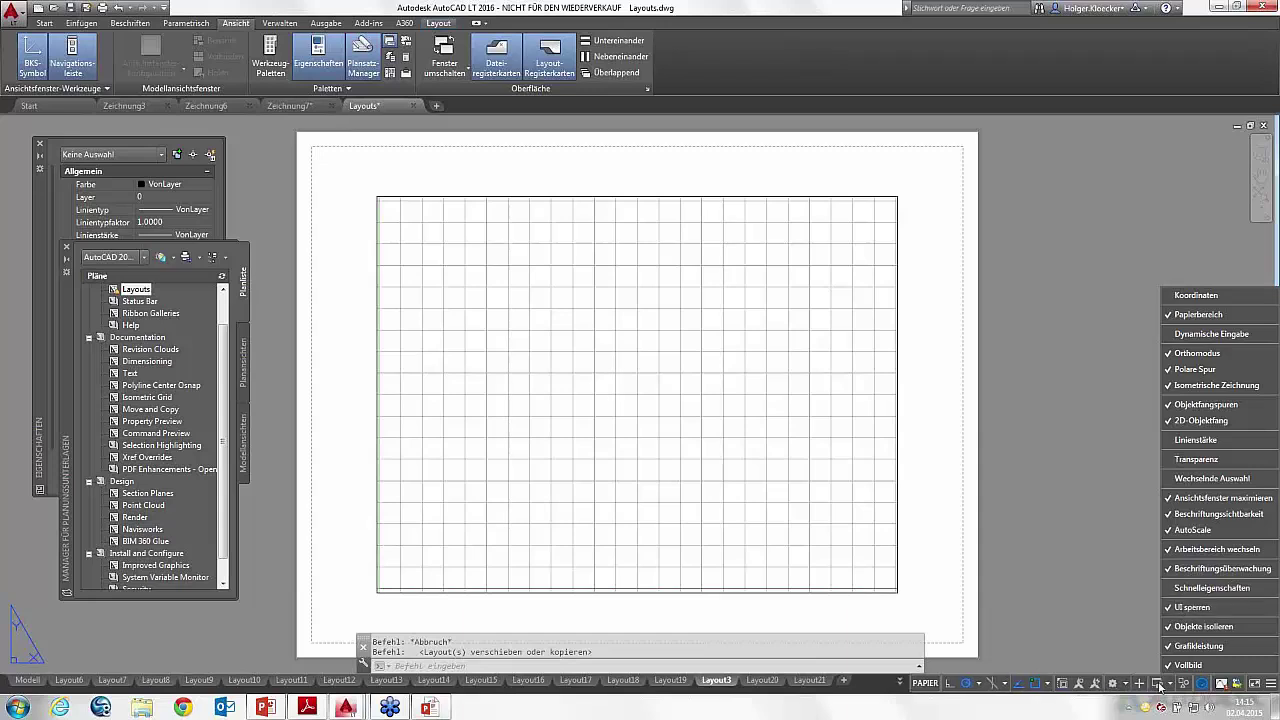
pyautogui.click(1172, 684)
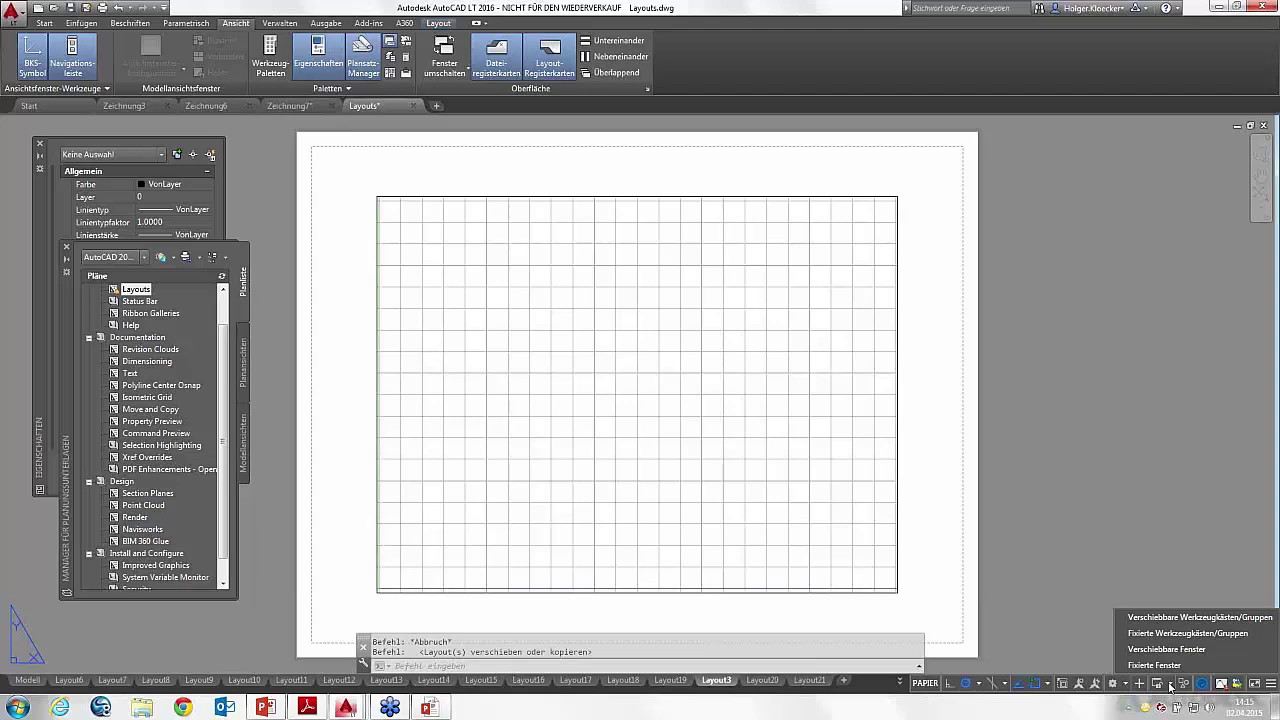
# Step: Dock the Sheet Set Manager on the left edge and float the Properties palette to the right
pyautogui.click(64, 406)
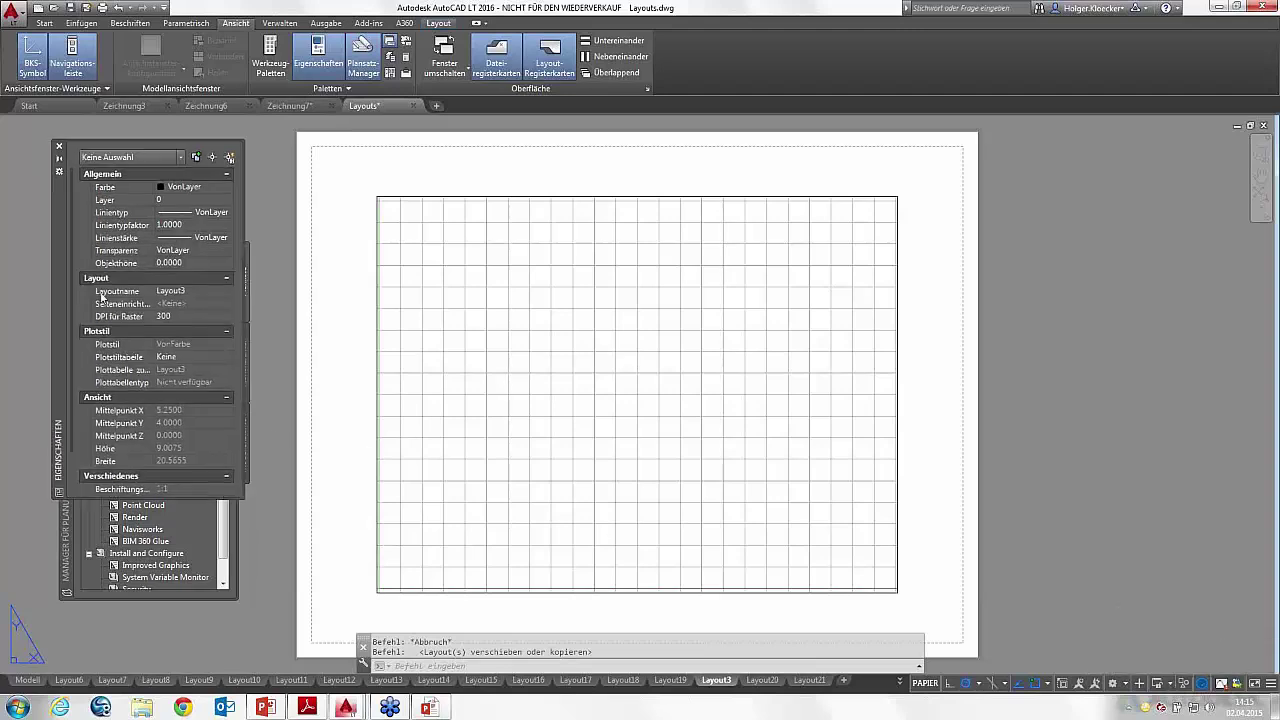
pyautogui.moveTo(36, 254); pyautogui.dragTo(239, 264)
pyautogui.moveTo(68, 421); pyautogui.dragTo(23, 366)
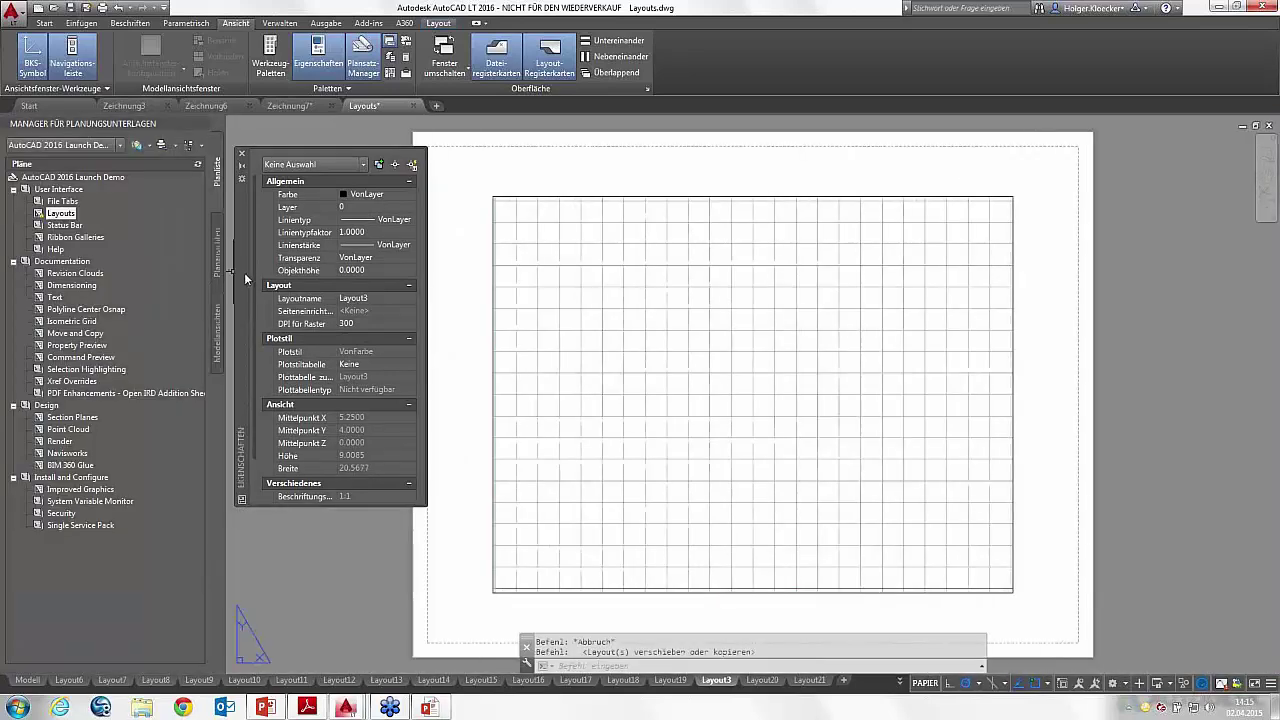
pyautogui.moveTo(229, 271); pyautogui.dragTo(300, 271)
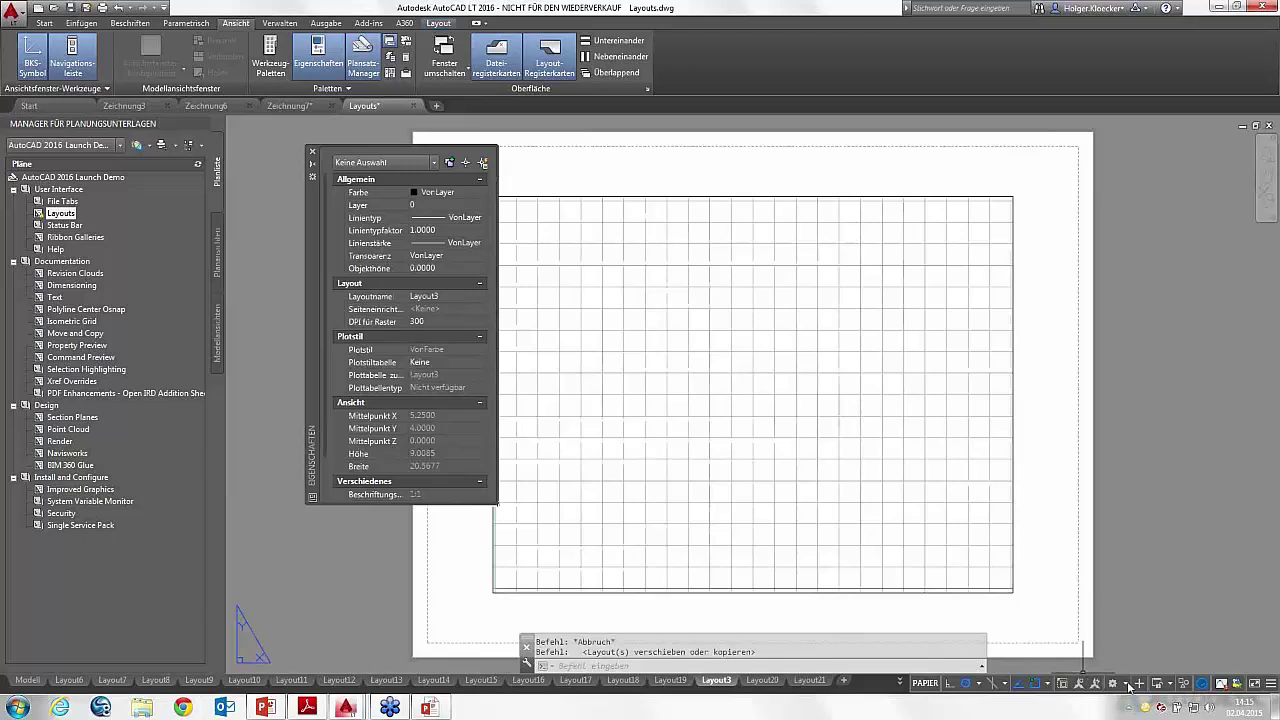
# Step: Lock floating windows (Verschiebbare Fenster) from the status-bar lock menu
pyautogui.click(1173, 683)
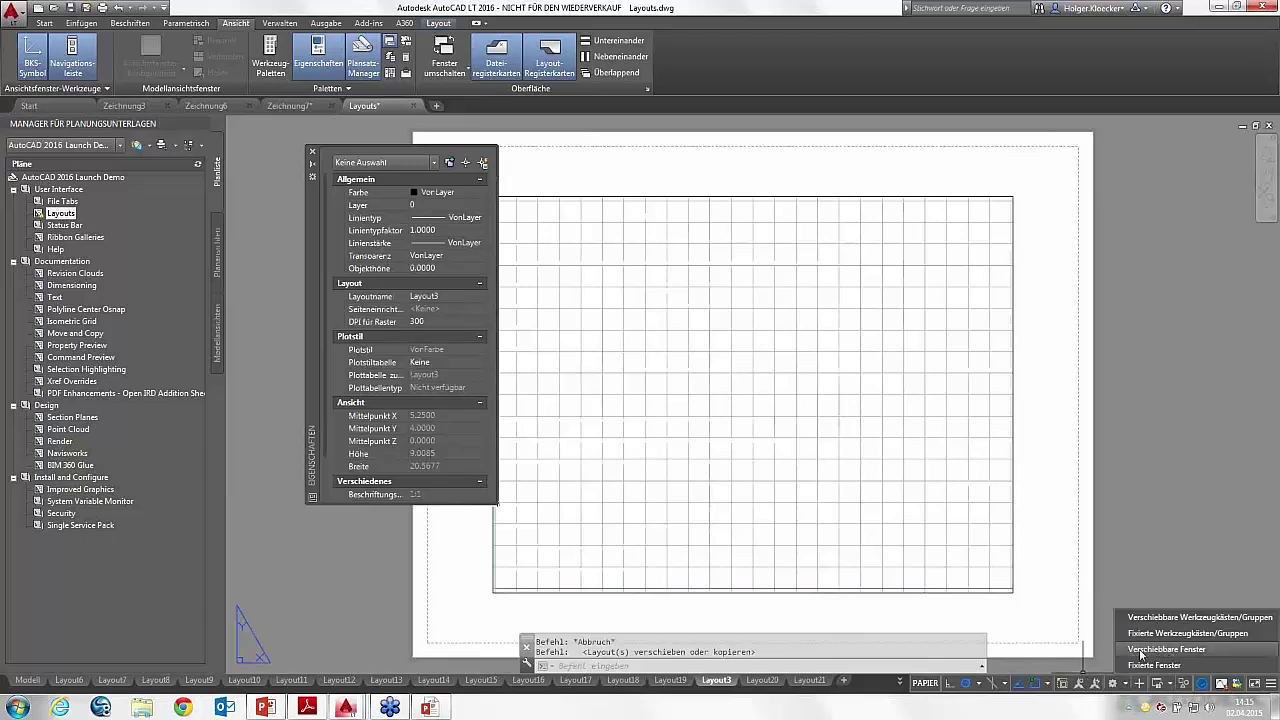
pyautogui.click(1140, 654)
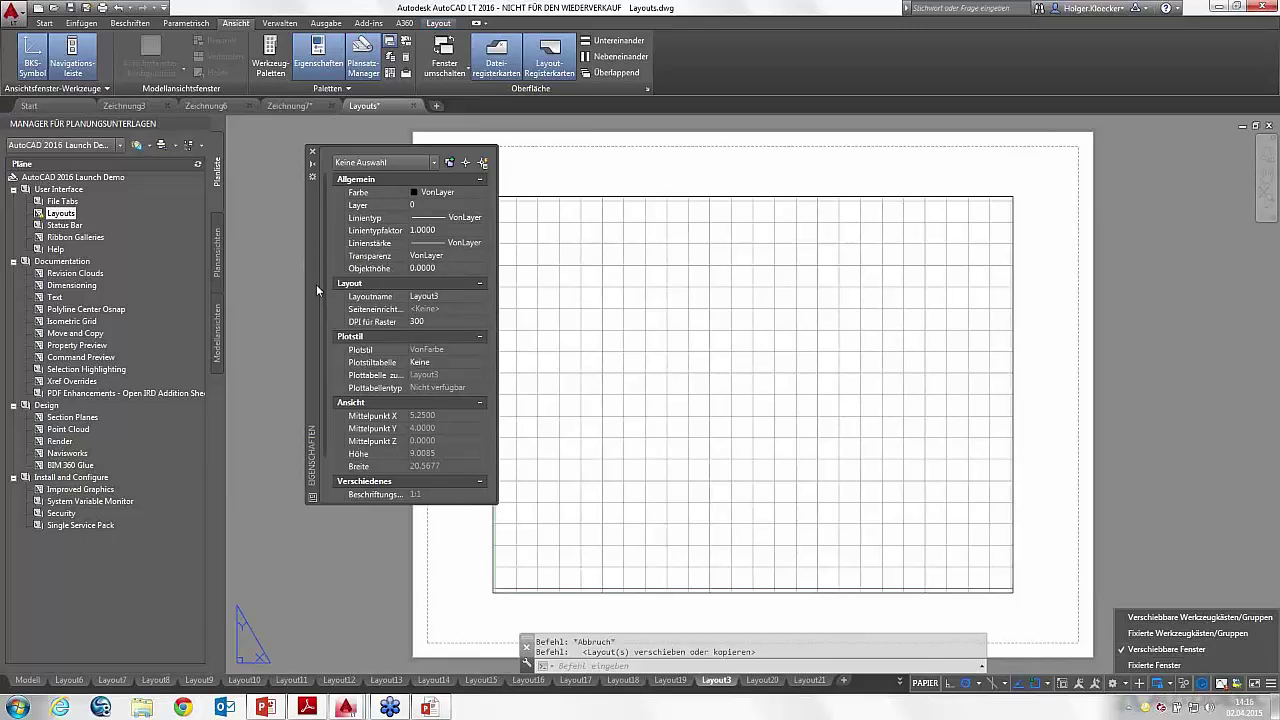
pyautogui.click(314, 290)
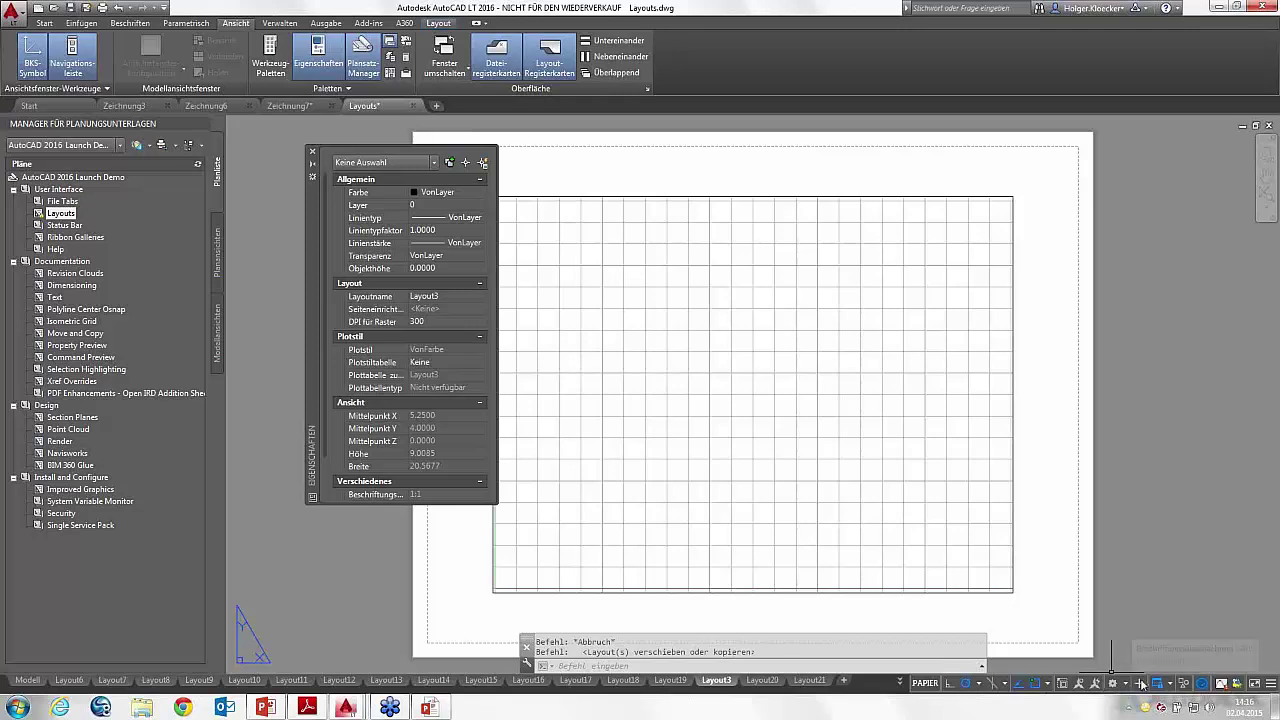
# Step: Lock docked windows (Fixierte Fenster) as well
pyautogui.click(1171, 686)
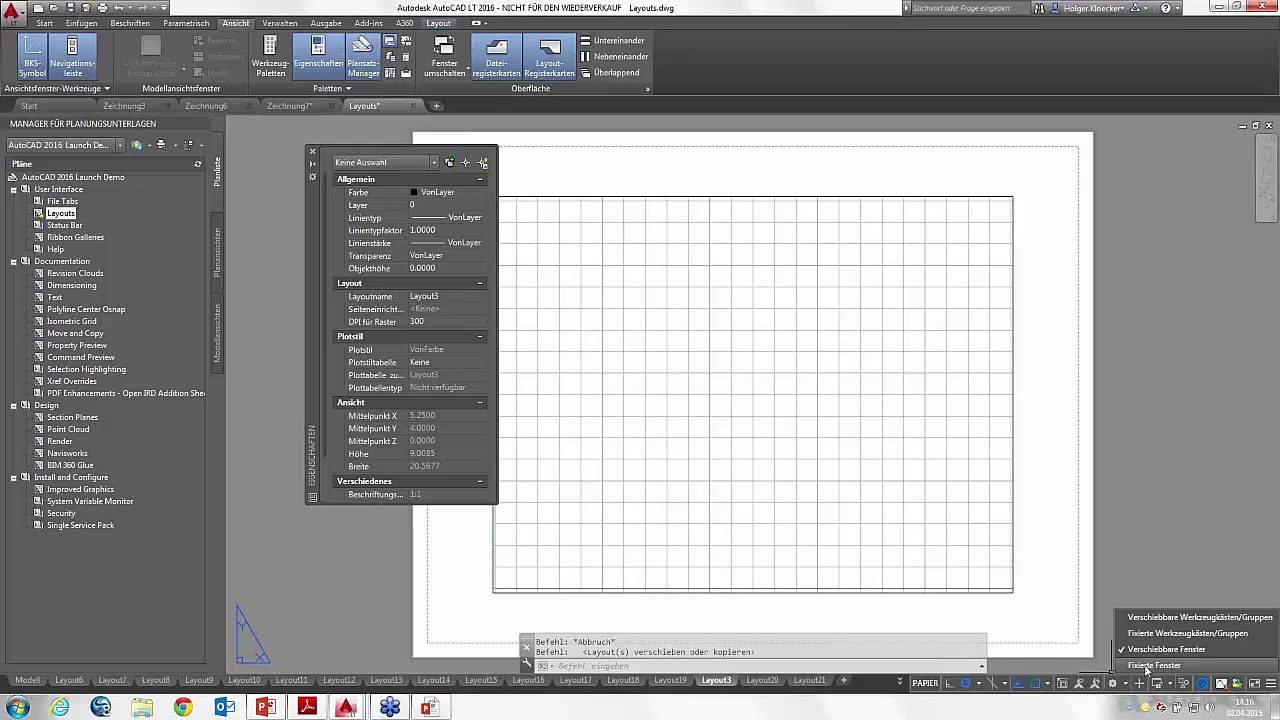
pyautogui.click(1150, 665)
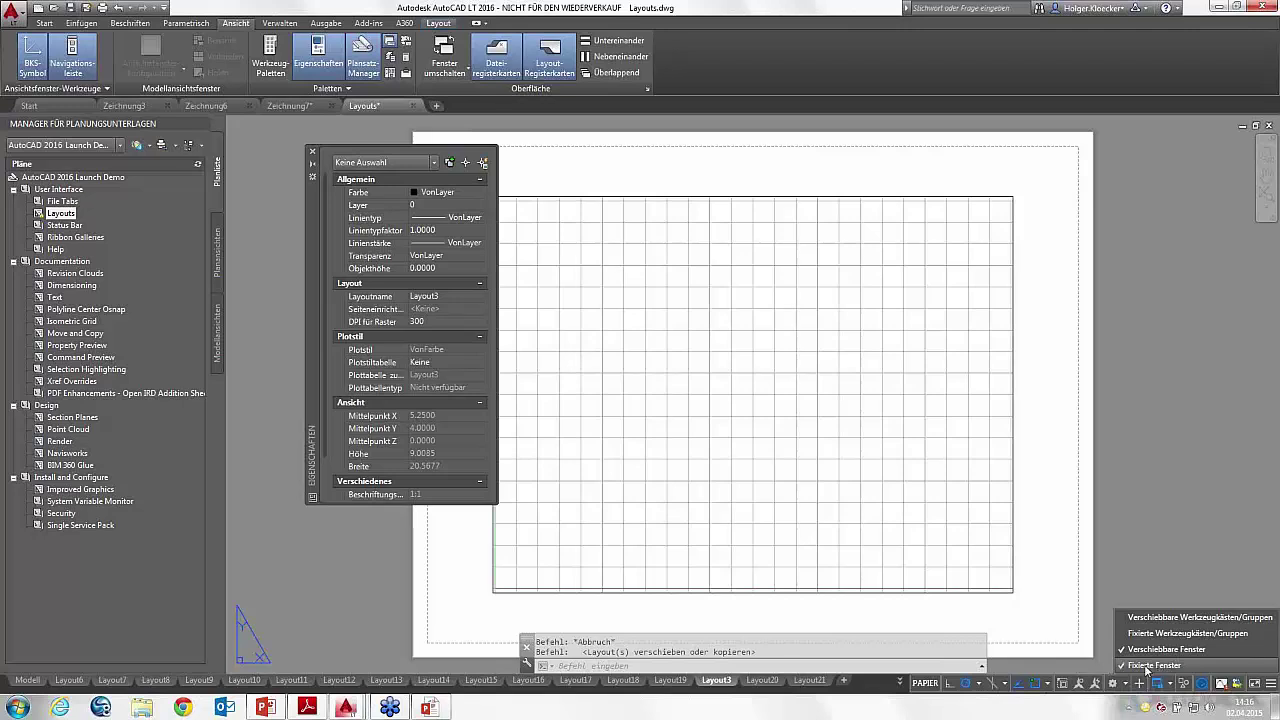
pyautogui.click(131, 125)
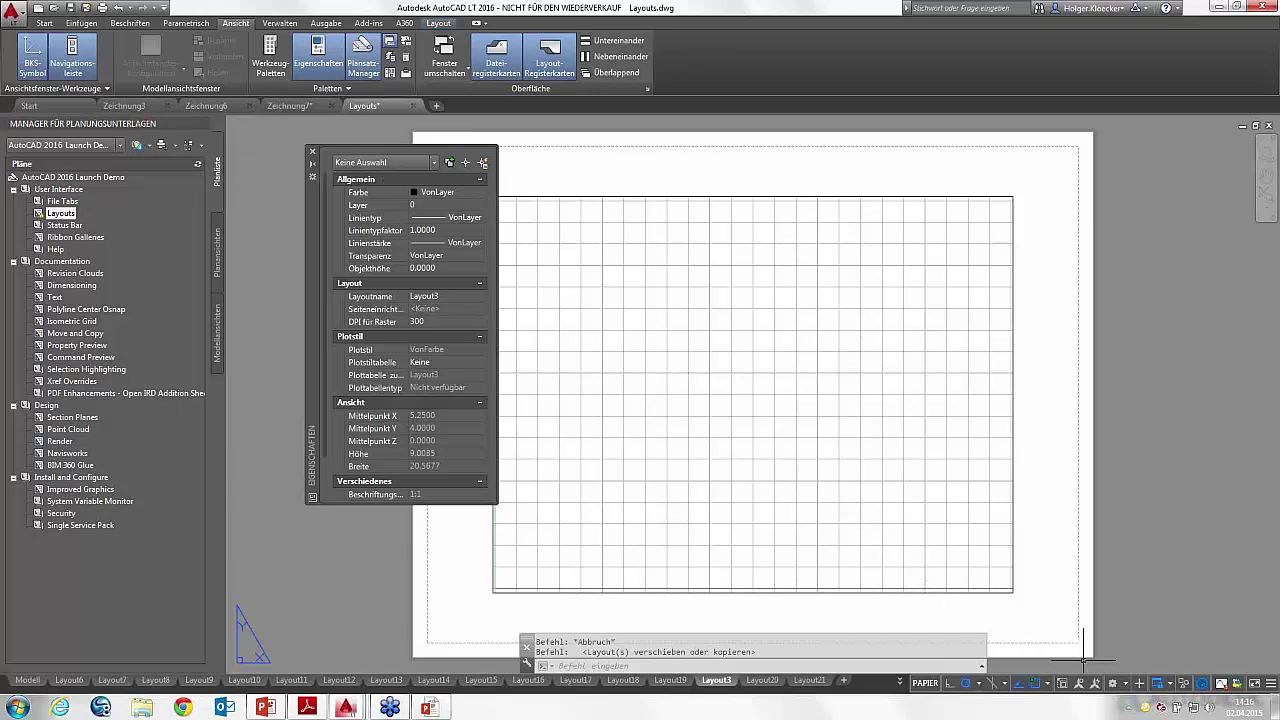
# Step: Unlock both floating and docked windows in the lock menu
pyautogui.click(1127, 686)
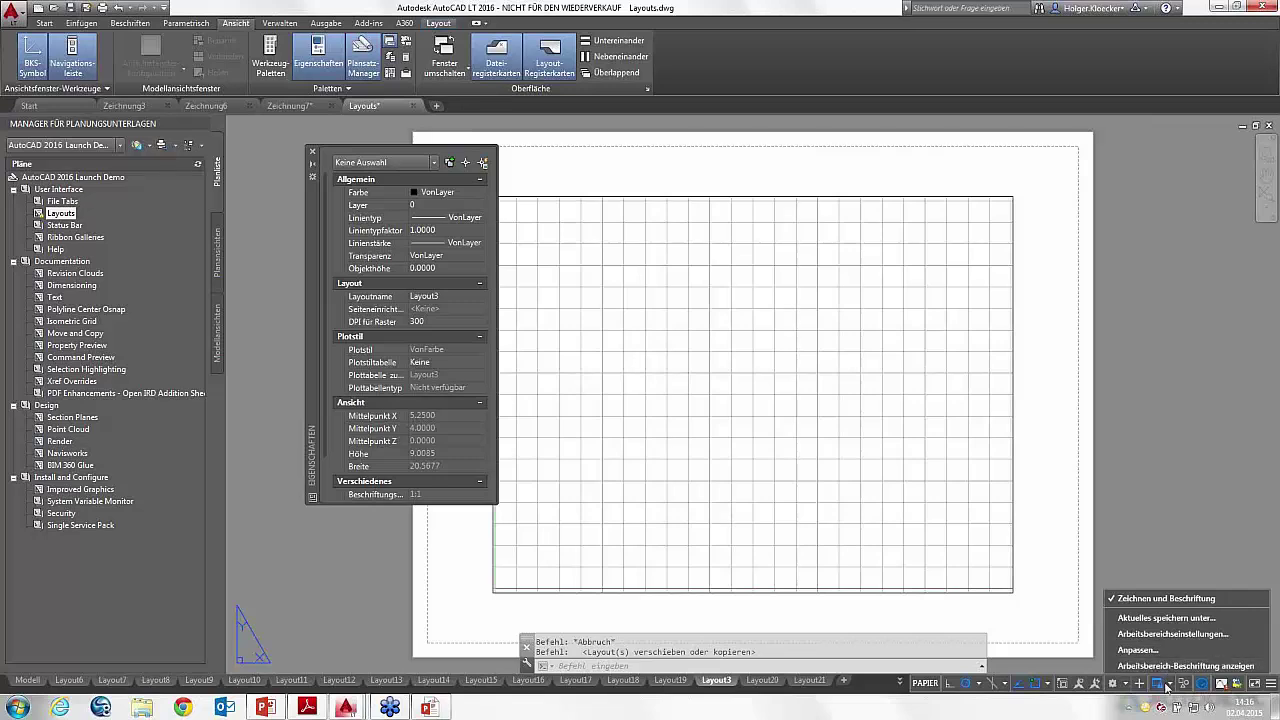
pyautogui.click(1166, 686)
pyautogui.click(1166, 686)
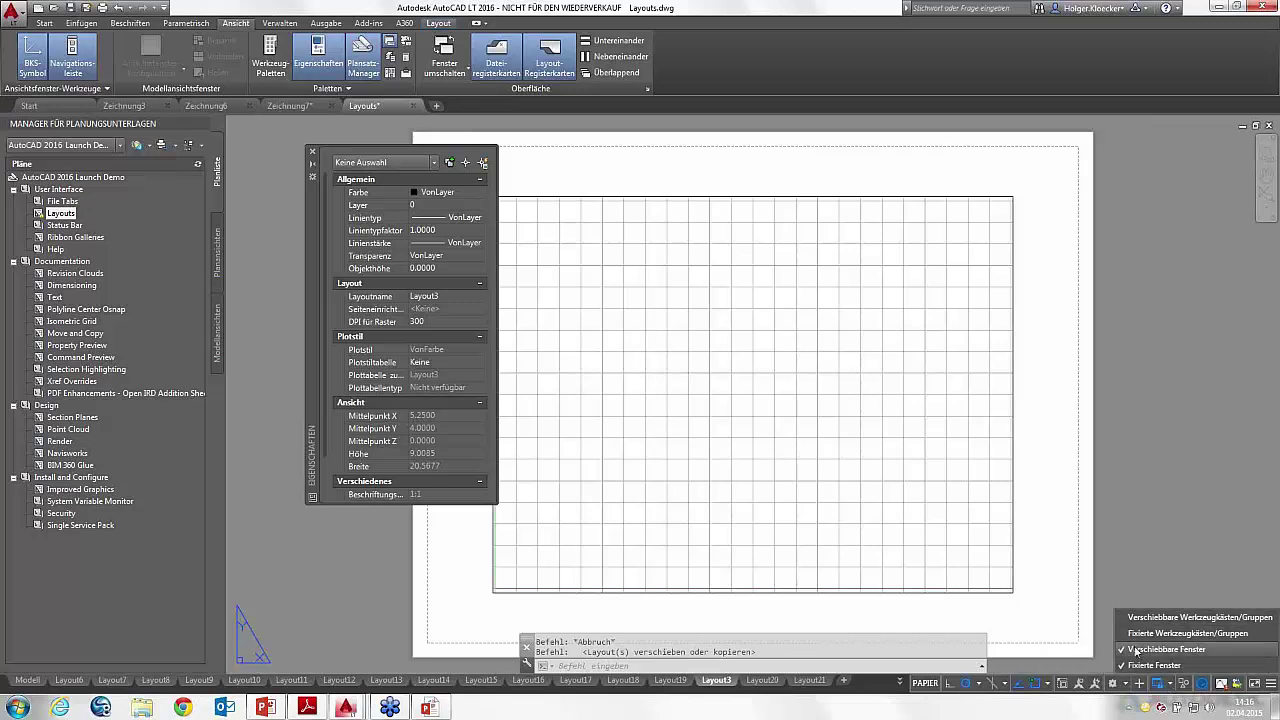
pyautogui.click(1139, 650)
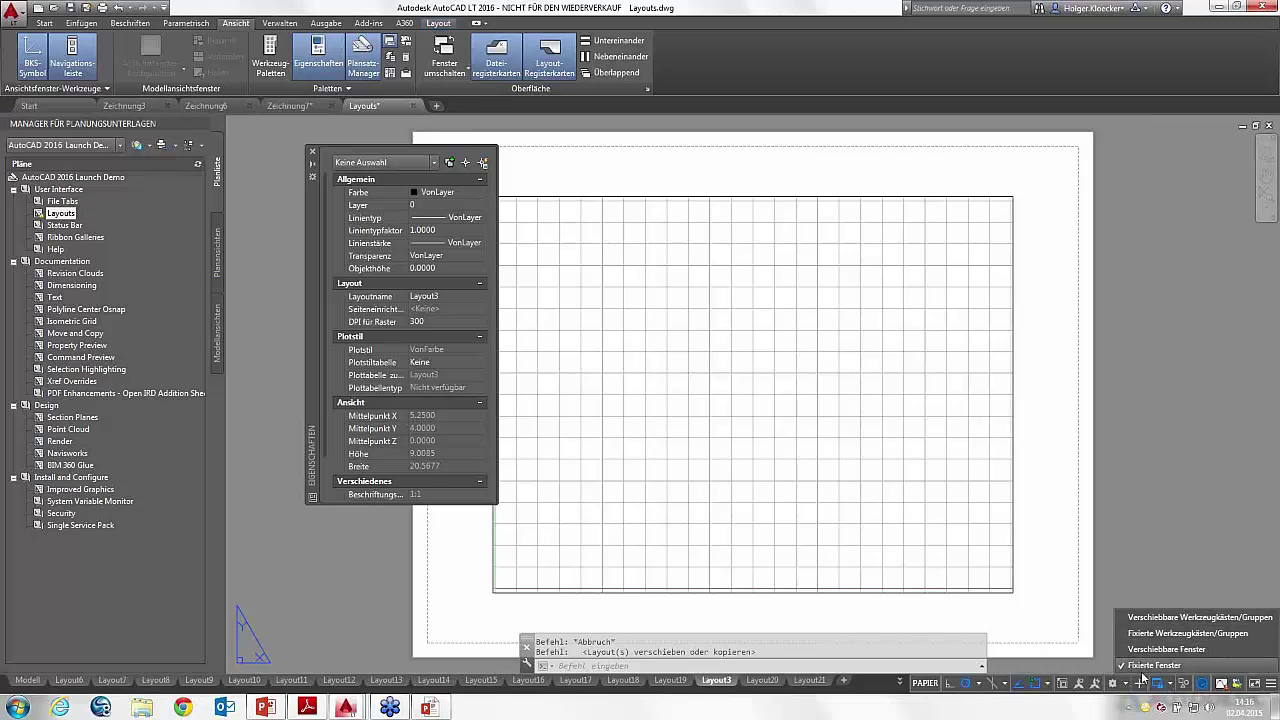
pyautogui.click(1145, 665)
# Step: Remove UI sperren from the status bar and close the Properties palette
pyautogui.click(1272, 685)
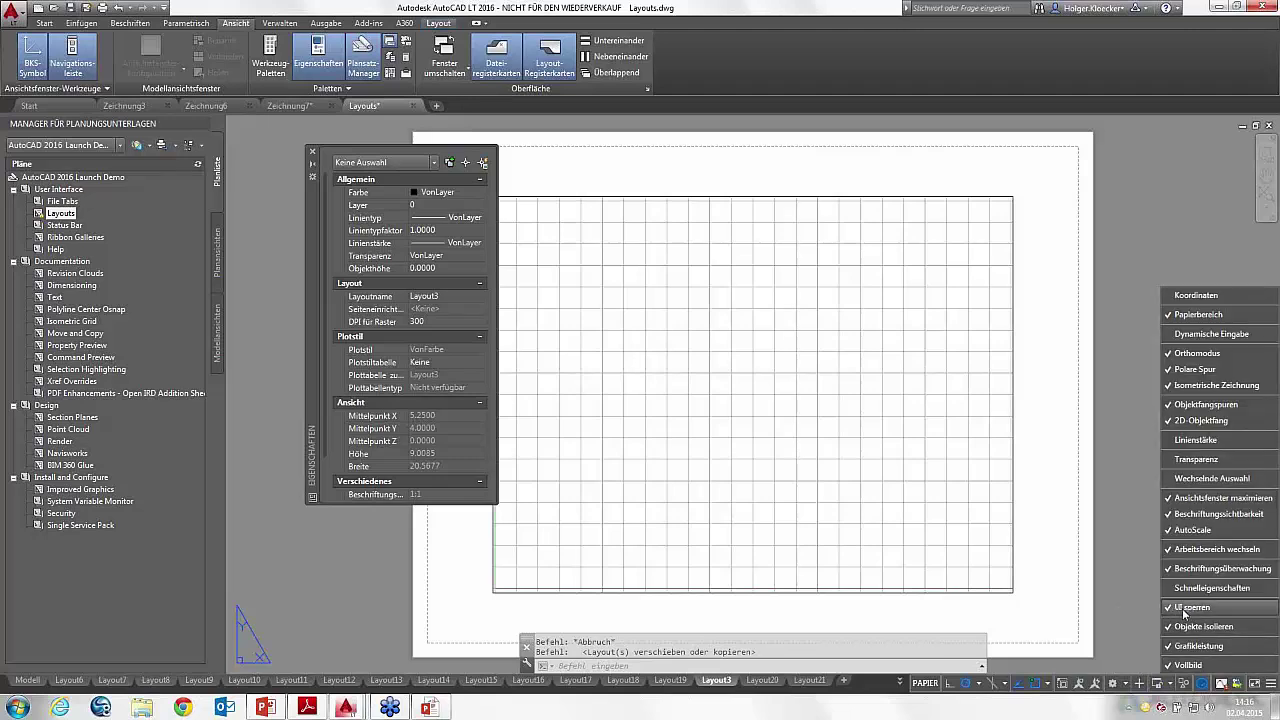
pyautogui.click(1184, 608)
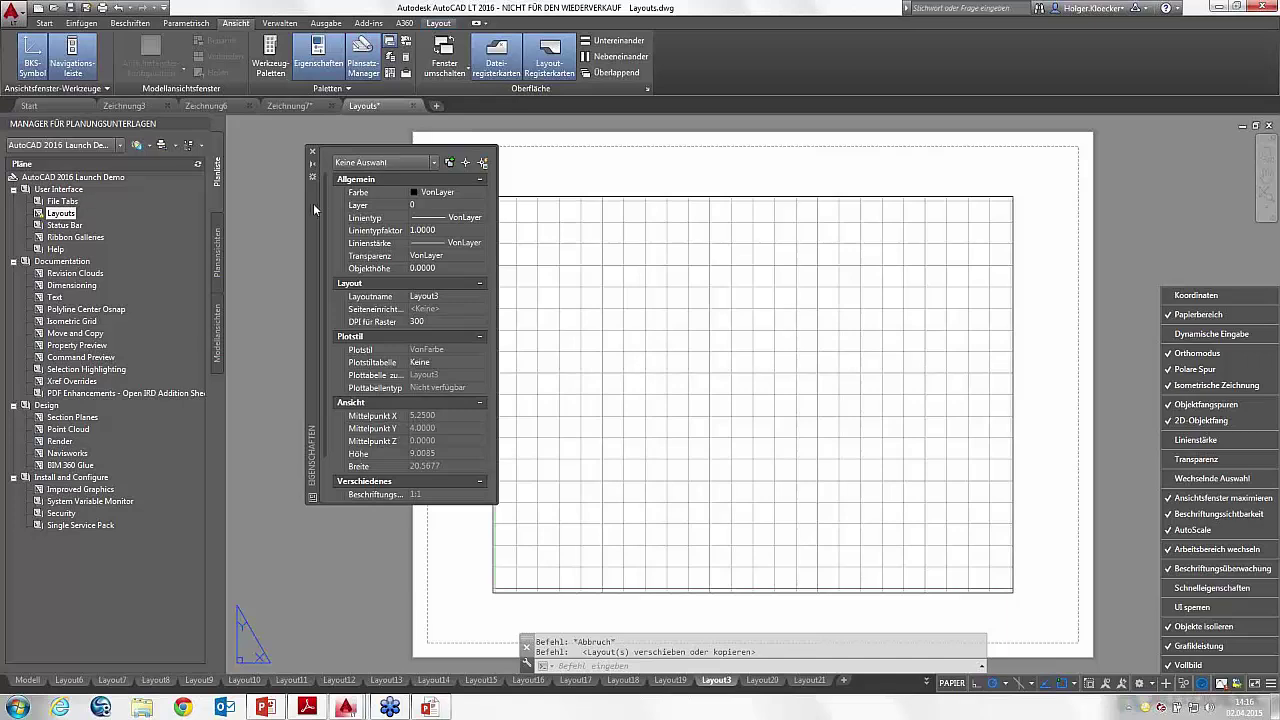
pyautogui.click(313, 203)
pyautogui.click(313, 153)
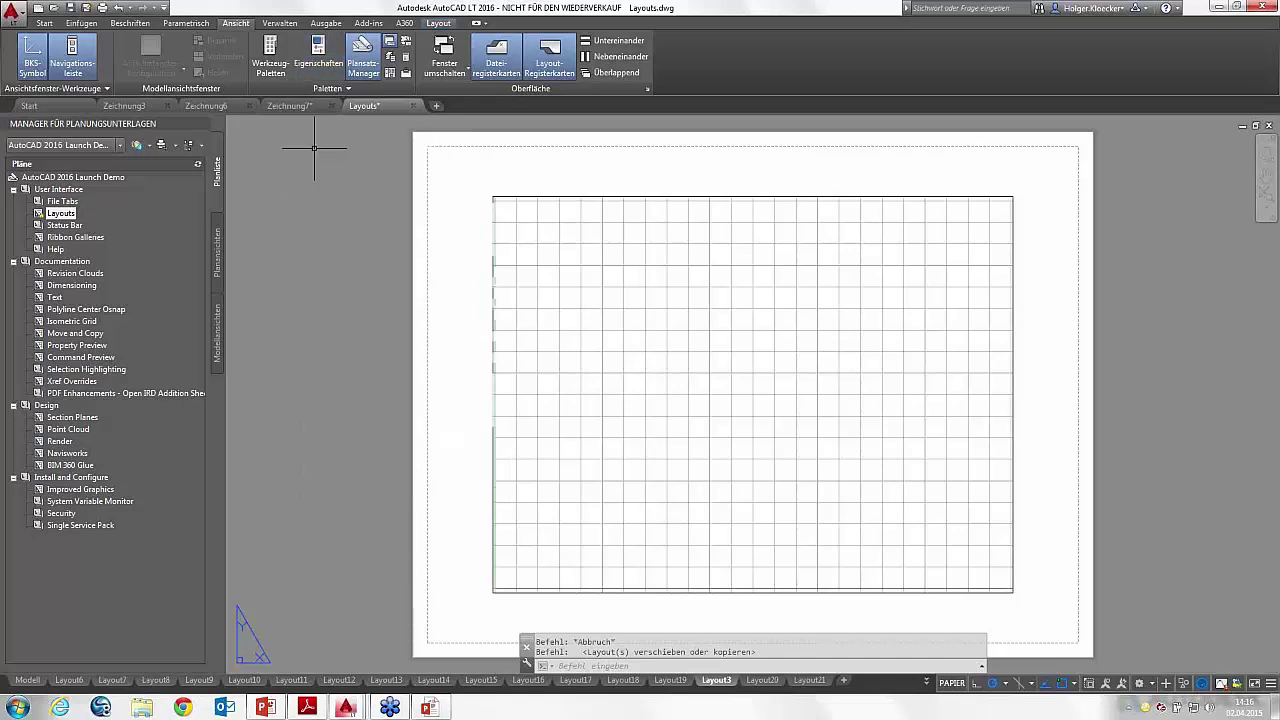
pyautogui.moveTo(523, 357); pyautogui.dragTo(391, 351, button='middle')
pyautogui.click(588, 668)
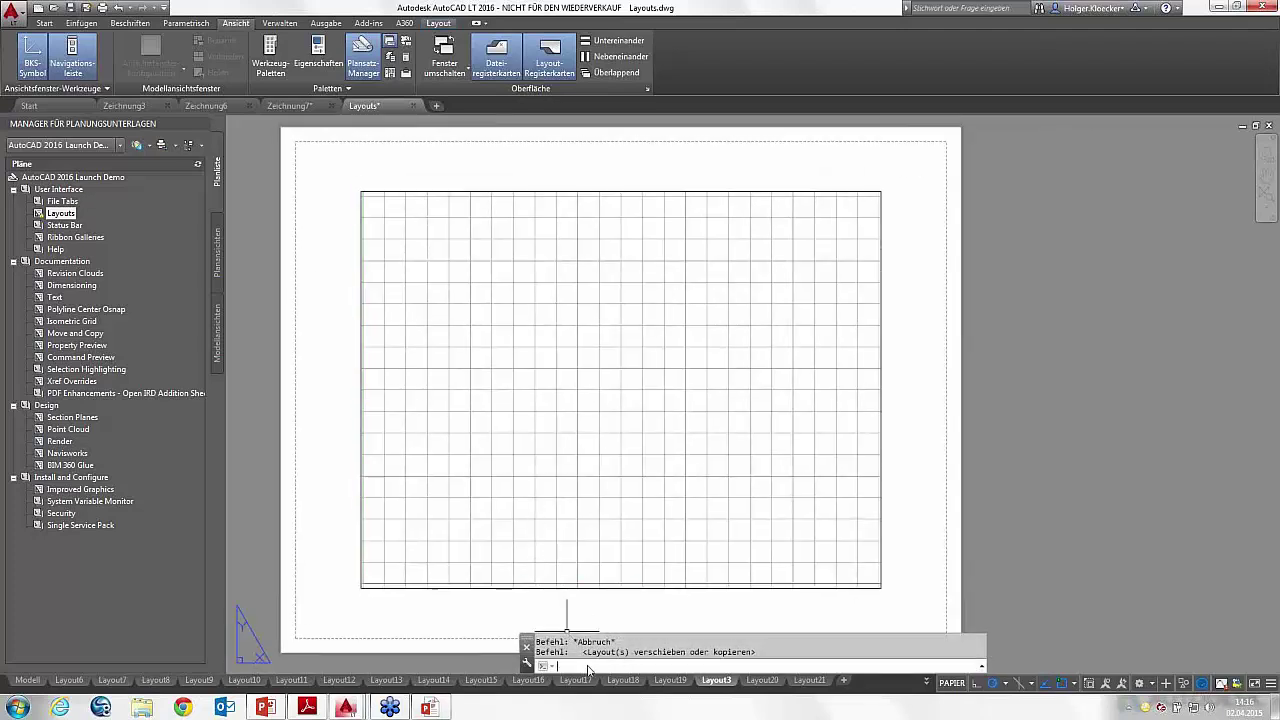
pyautogui.write('gaya')
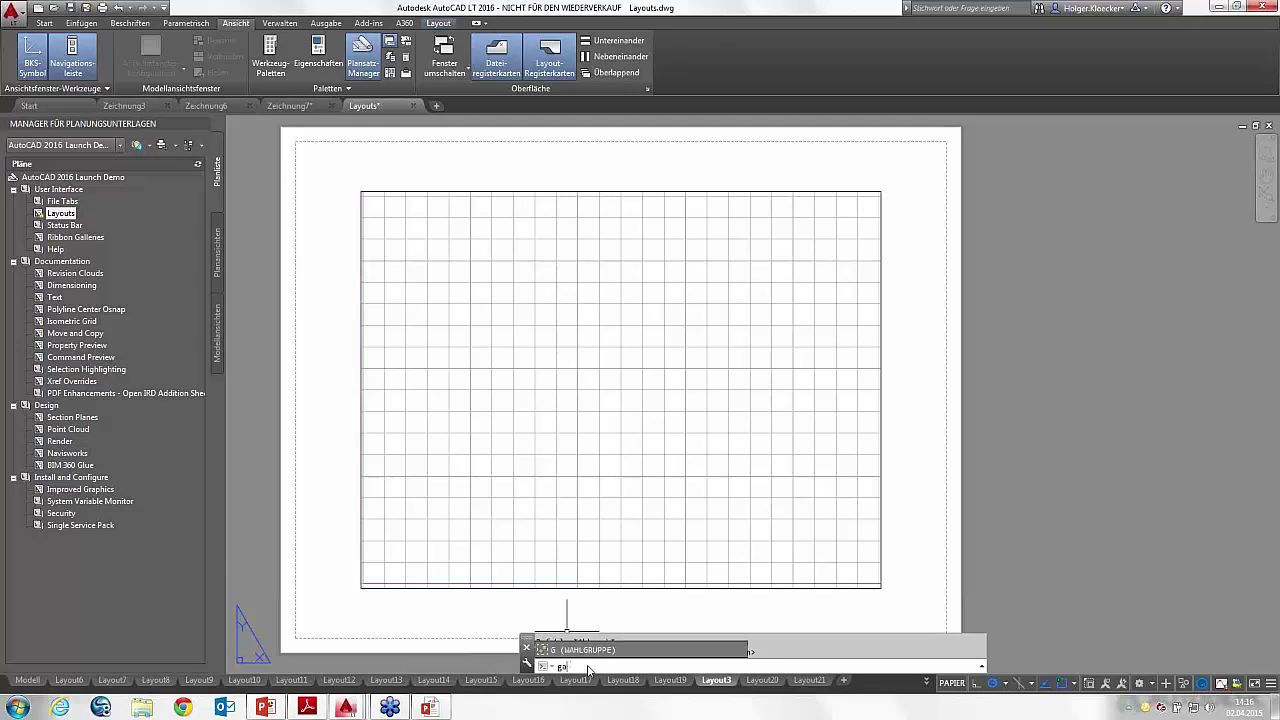
pyautogui.write('llery')
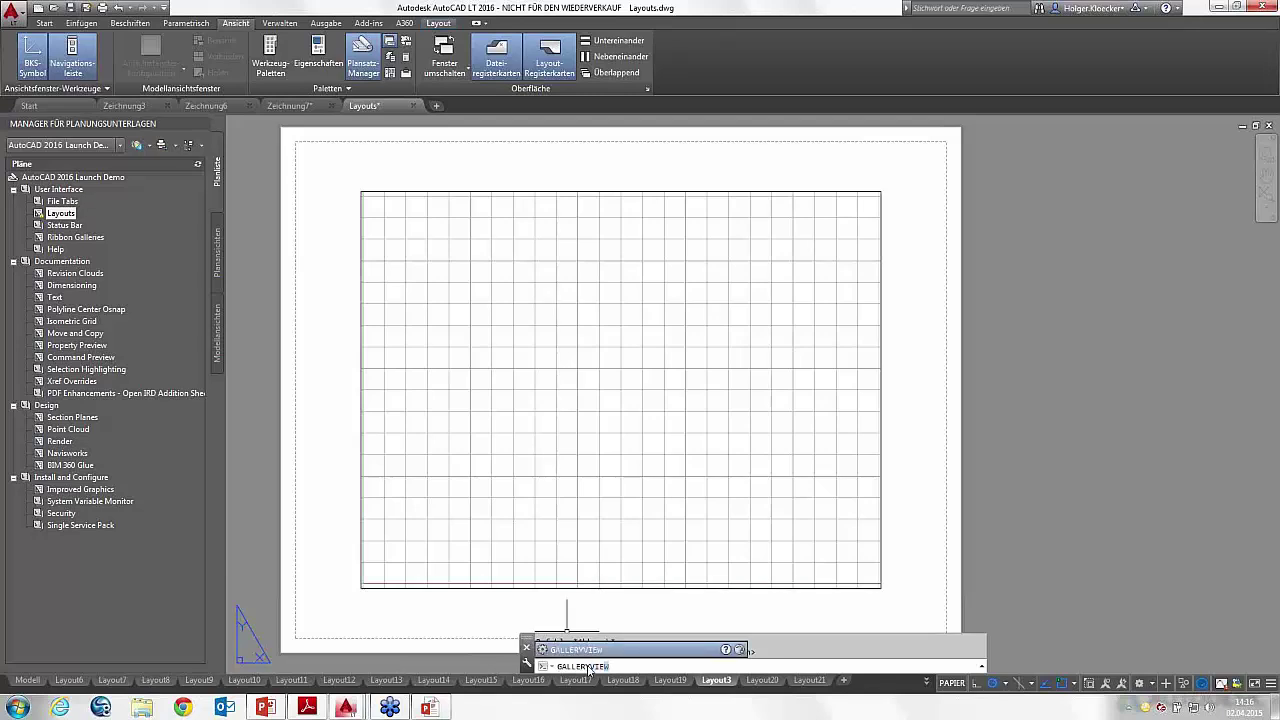
pyautogui.click(615, 645)
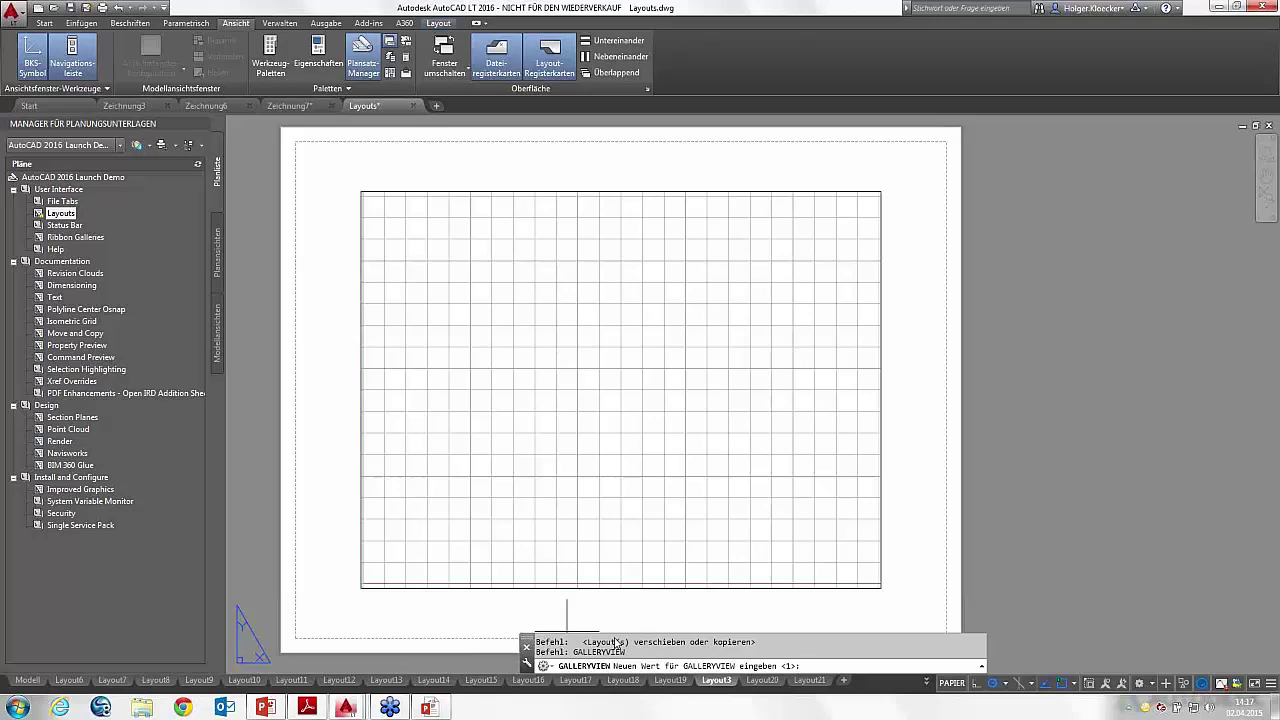
pyautogui.press('Escape')
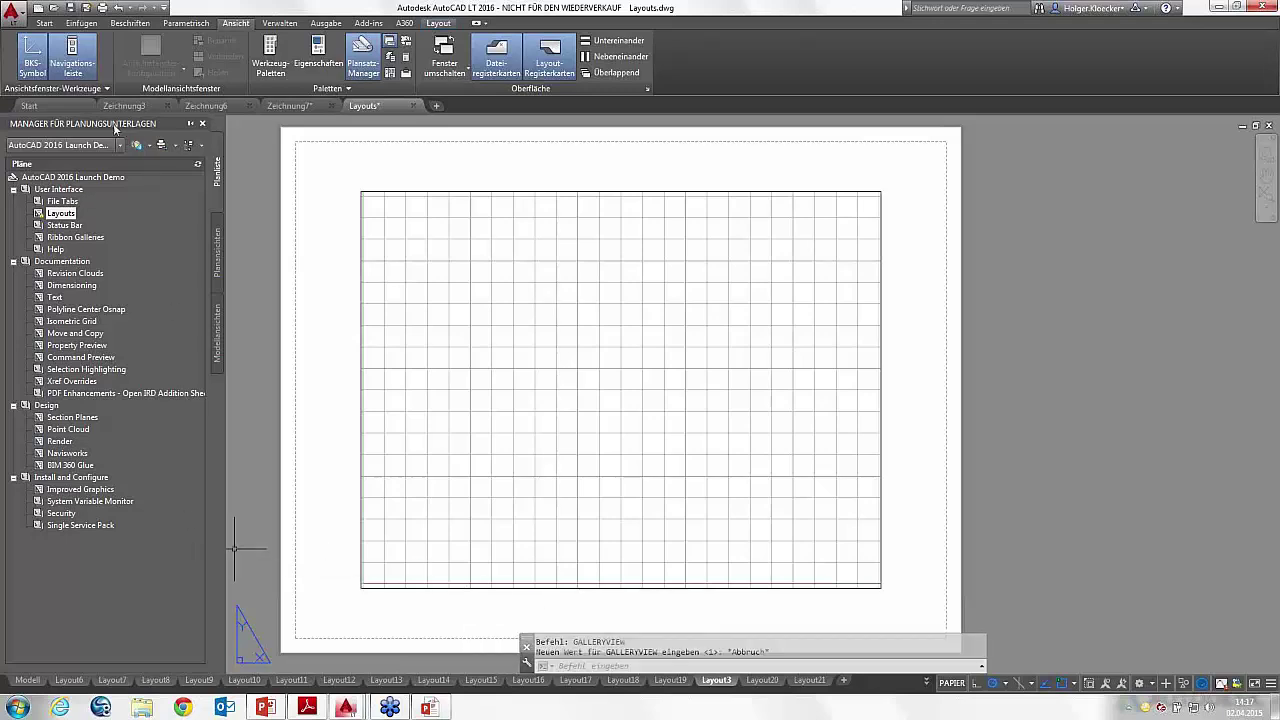
# Step: Open the Insert dialog from the Einfügen tab and cancel it
pyautogui.click(85, 24)
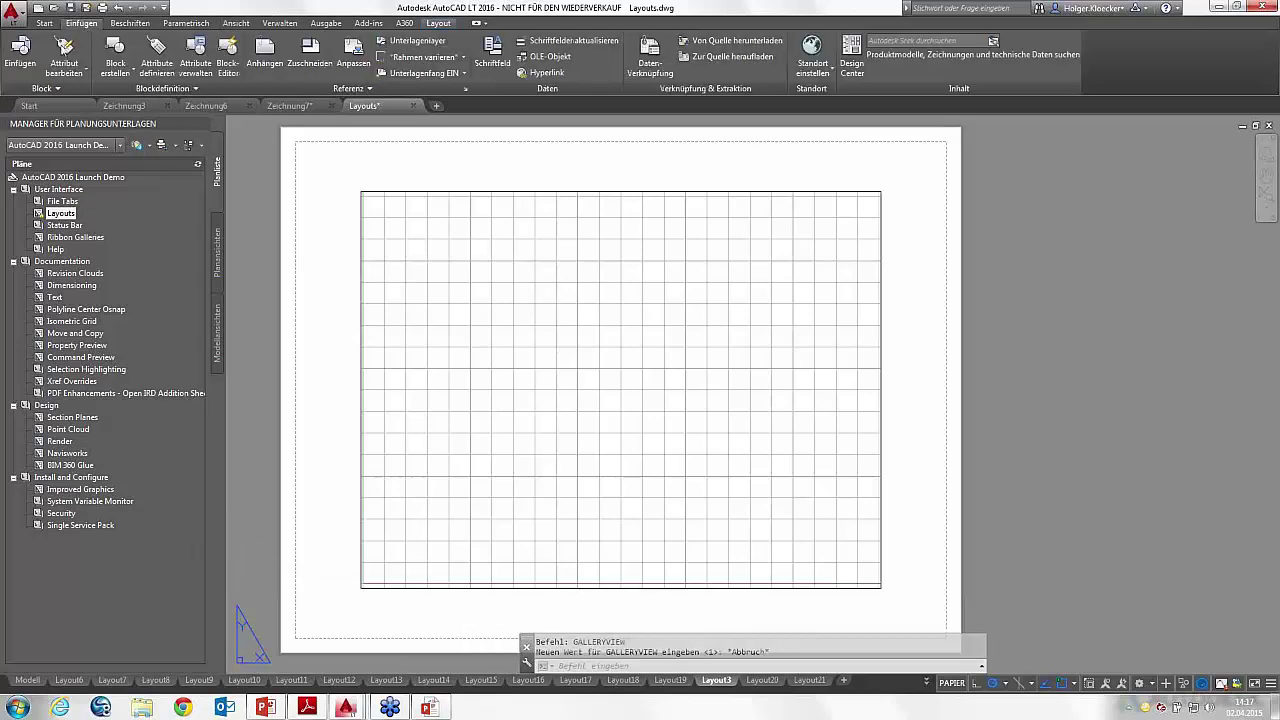
pyautogui.click(20, 50)
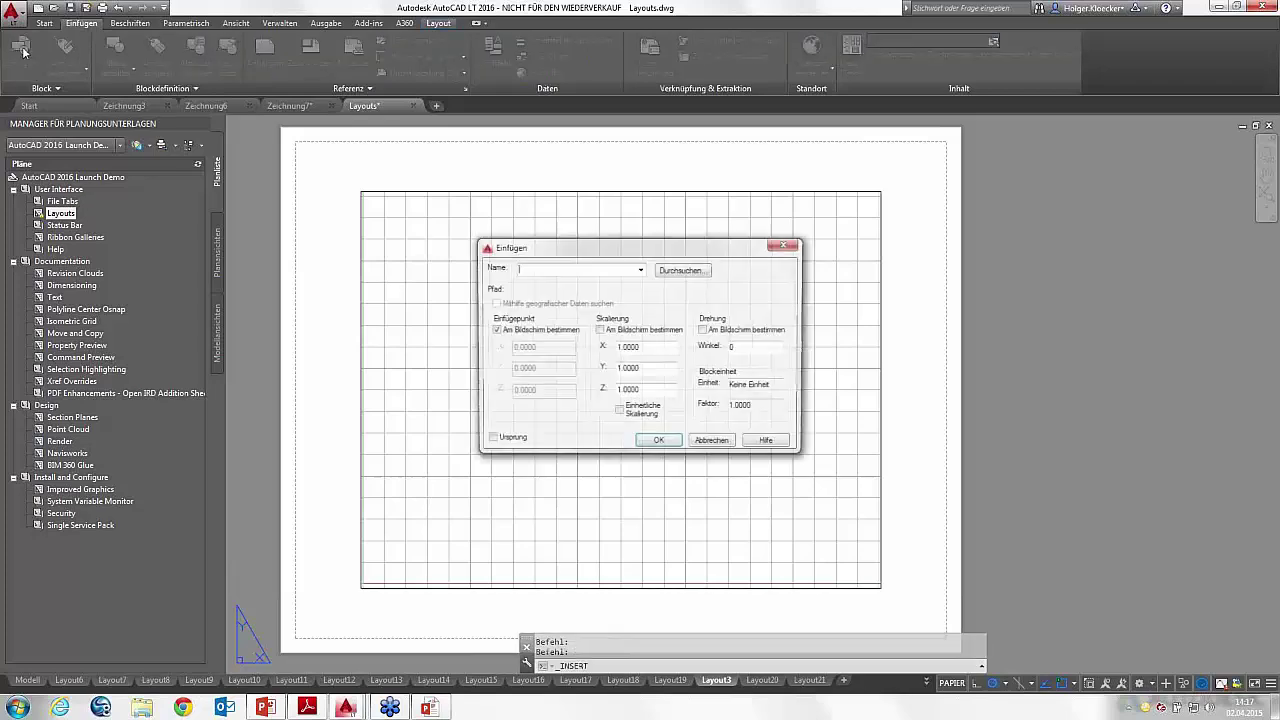
pyautogui.click(788, 244)
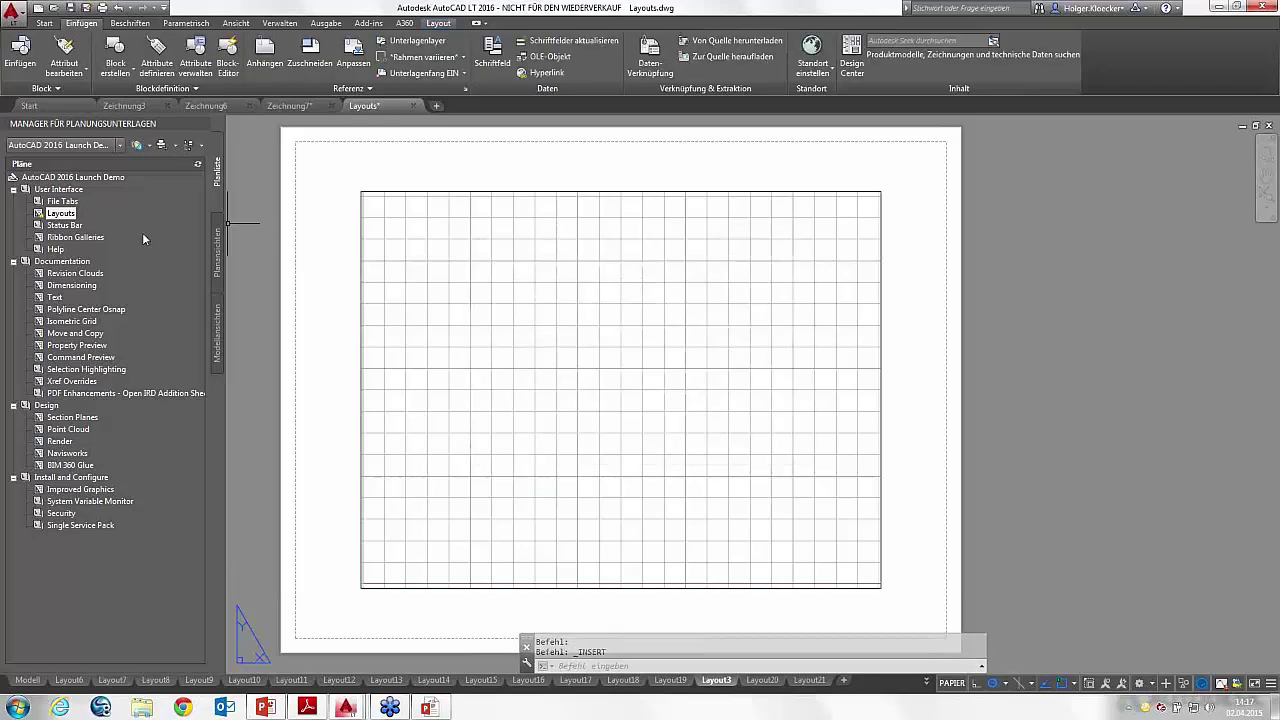
# Step: Open the Ribbon Galleries sheet and show the block gallery with Door 810 and Door 910 previews
pyautogui.doubleClick(90, 233)
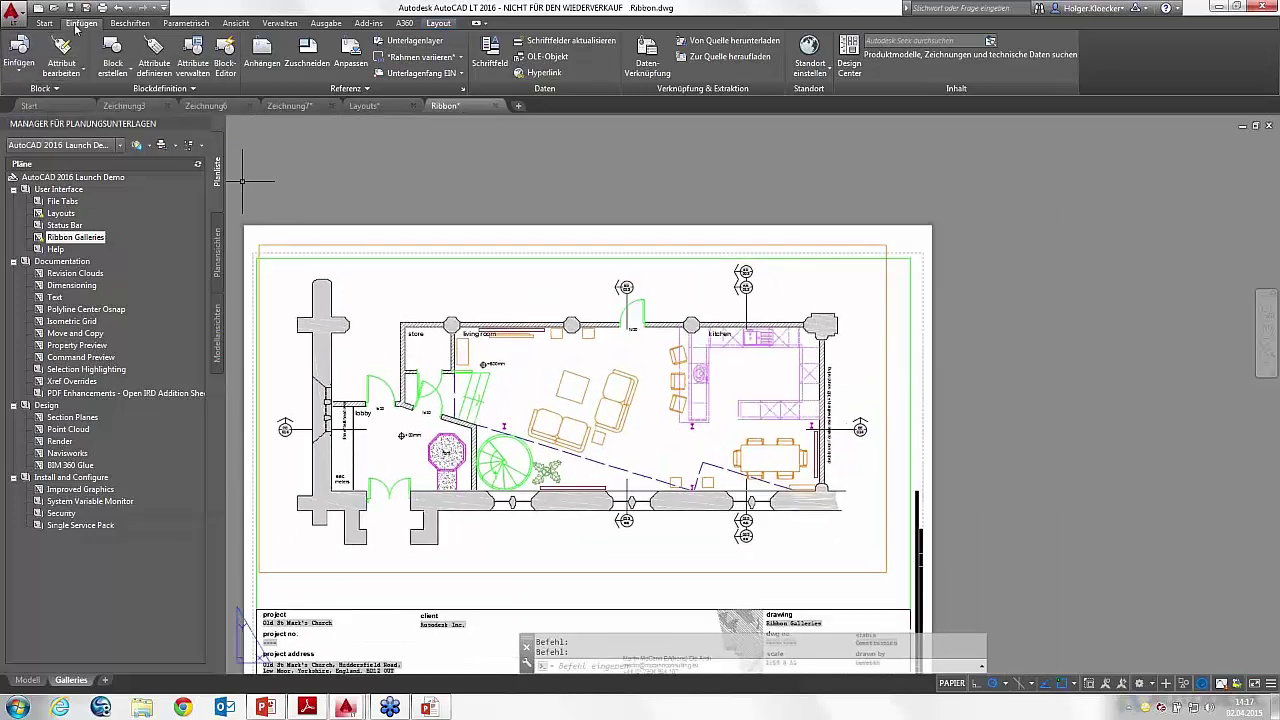
pyautogui.click(28, 48)
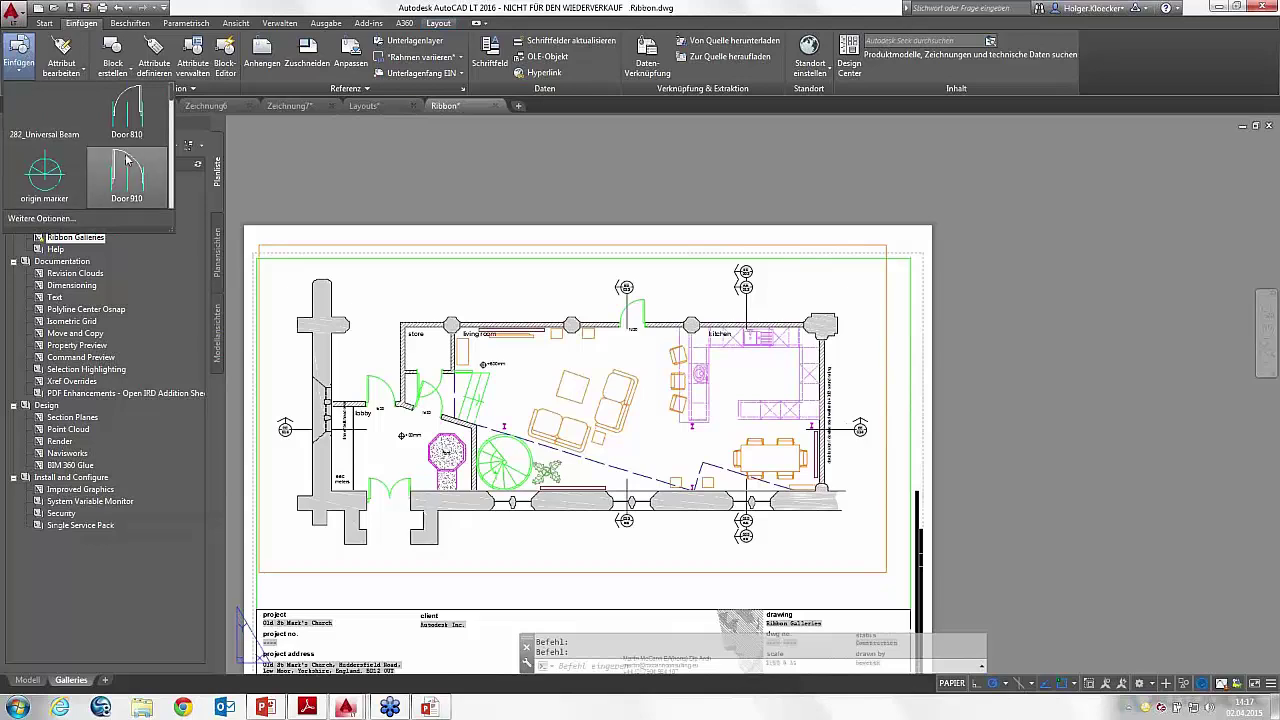
pyautogui.scroll(-1, 92, 128)
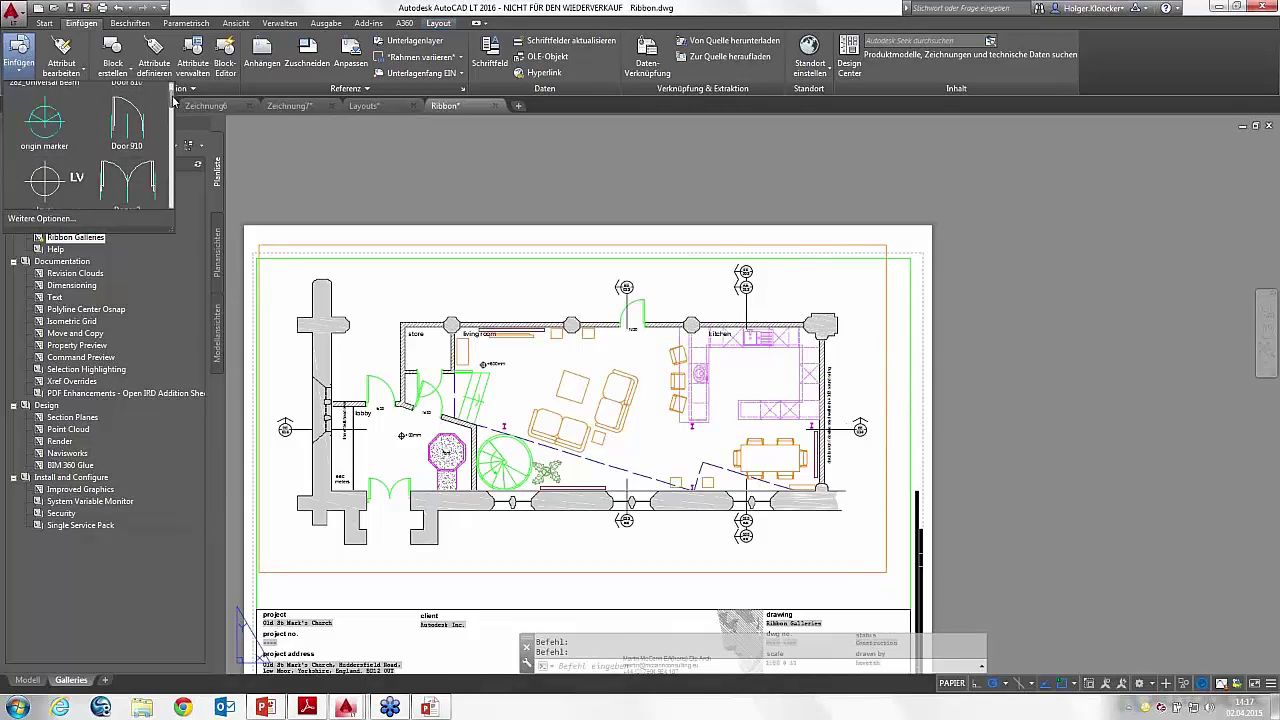
pyautogui.moveTo(174, 102)
pyautogui.mouseDown()
pyautogui.moveTo(172, 196)
pyautogui.moveTo(170, 96)
pyautogui.mouseUp()
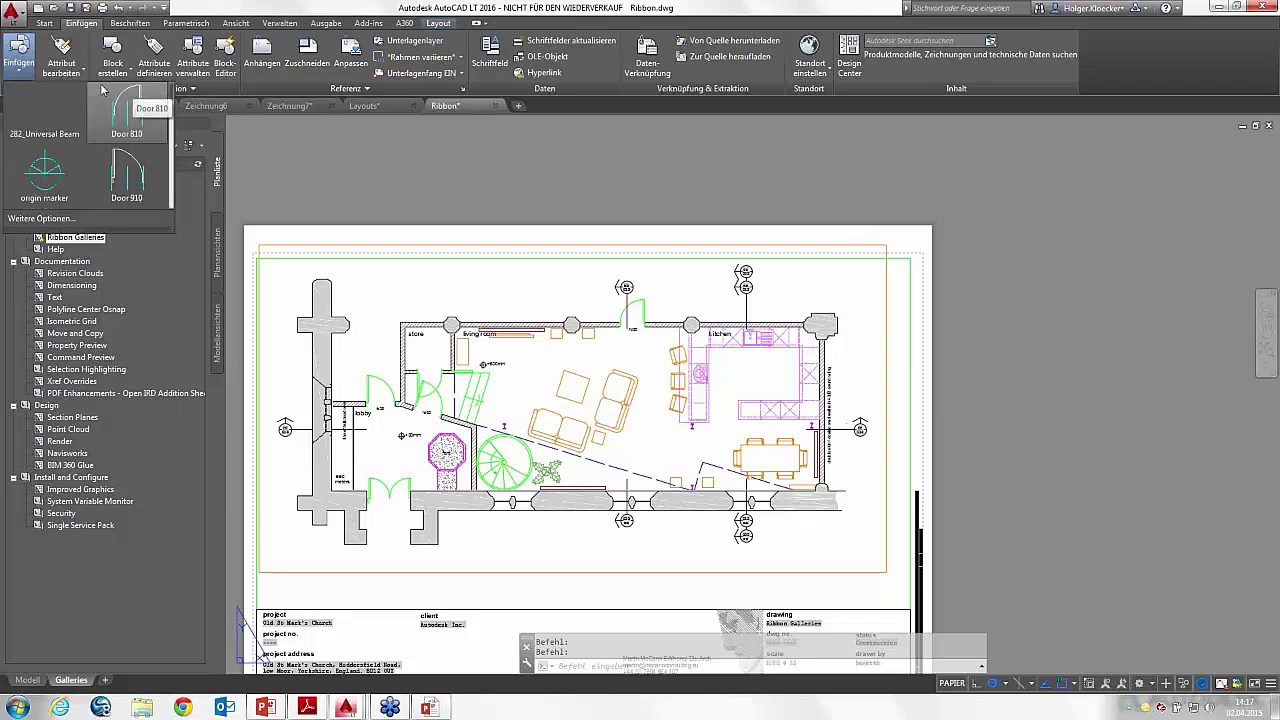
# Step: Preview the Dim Style, Table Style and ML Style galleries on the Beschriften tab
pyautogui.click(123, 24)
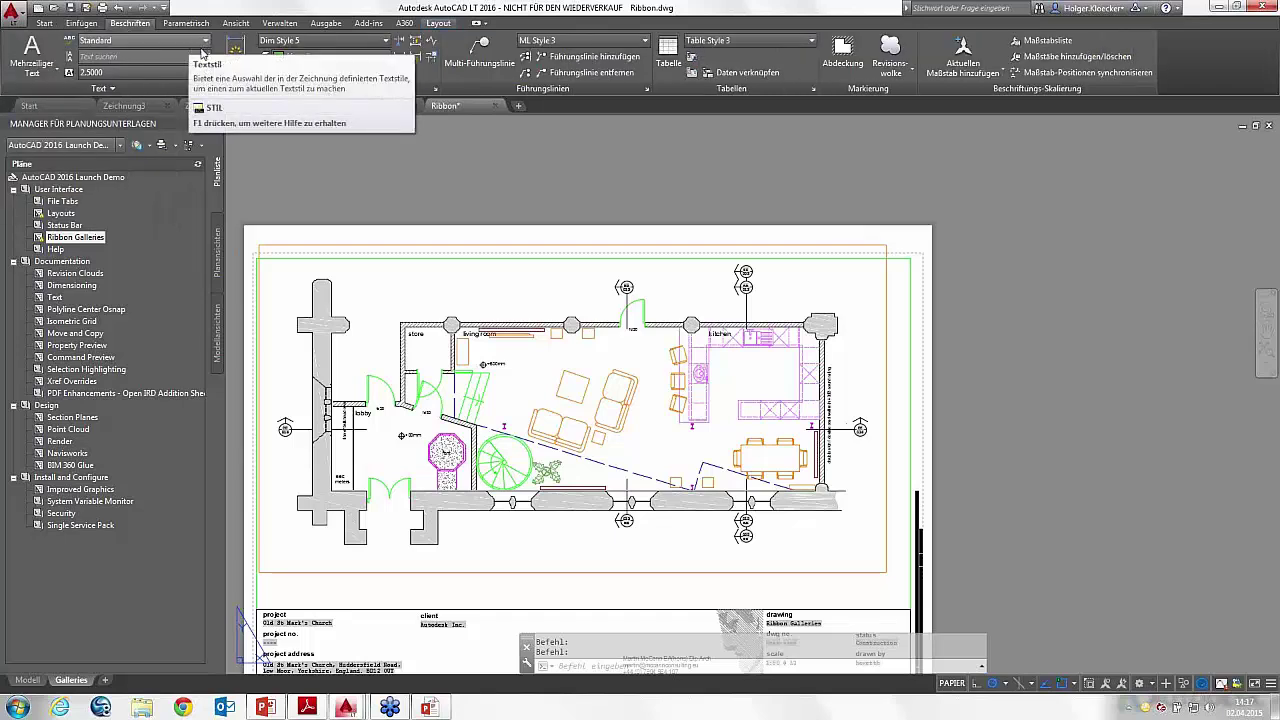
pyautogui.click(305, 42)
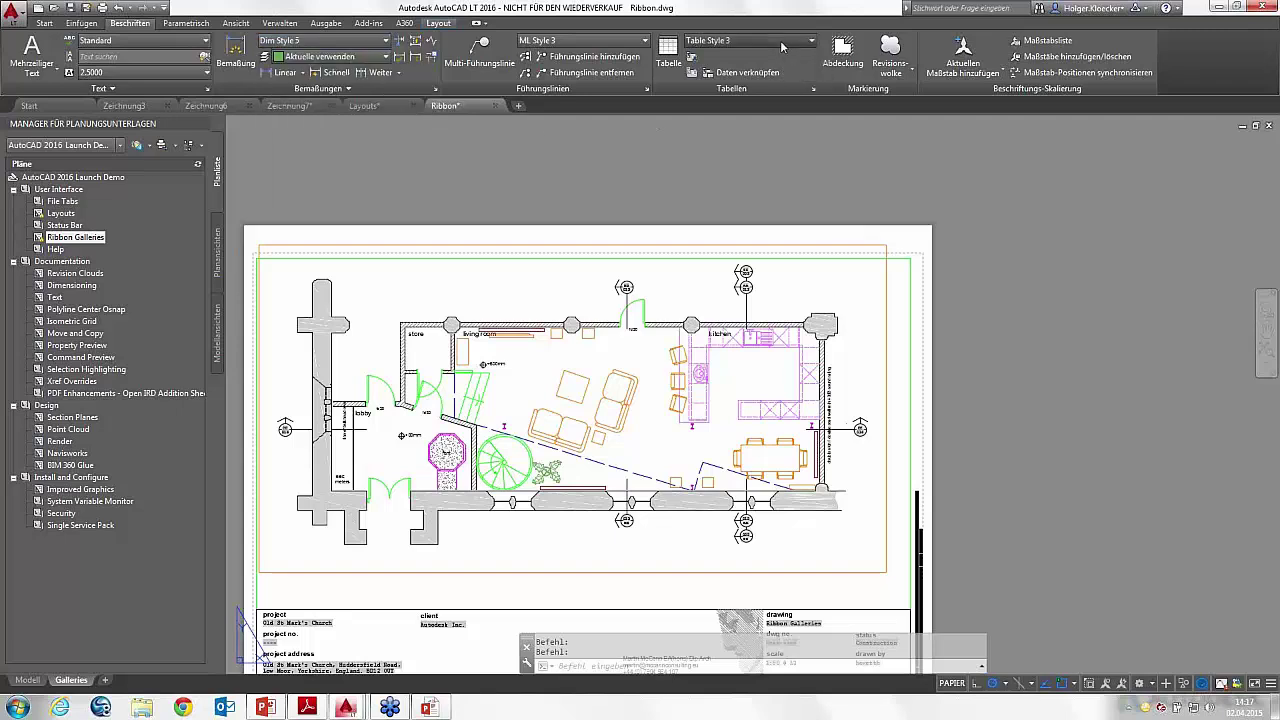
pyautogui.click(750, 40)
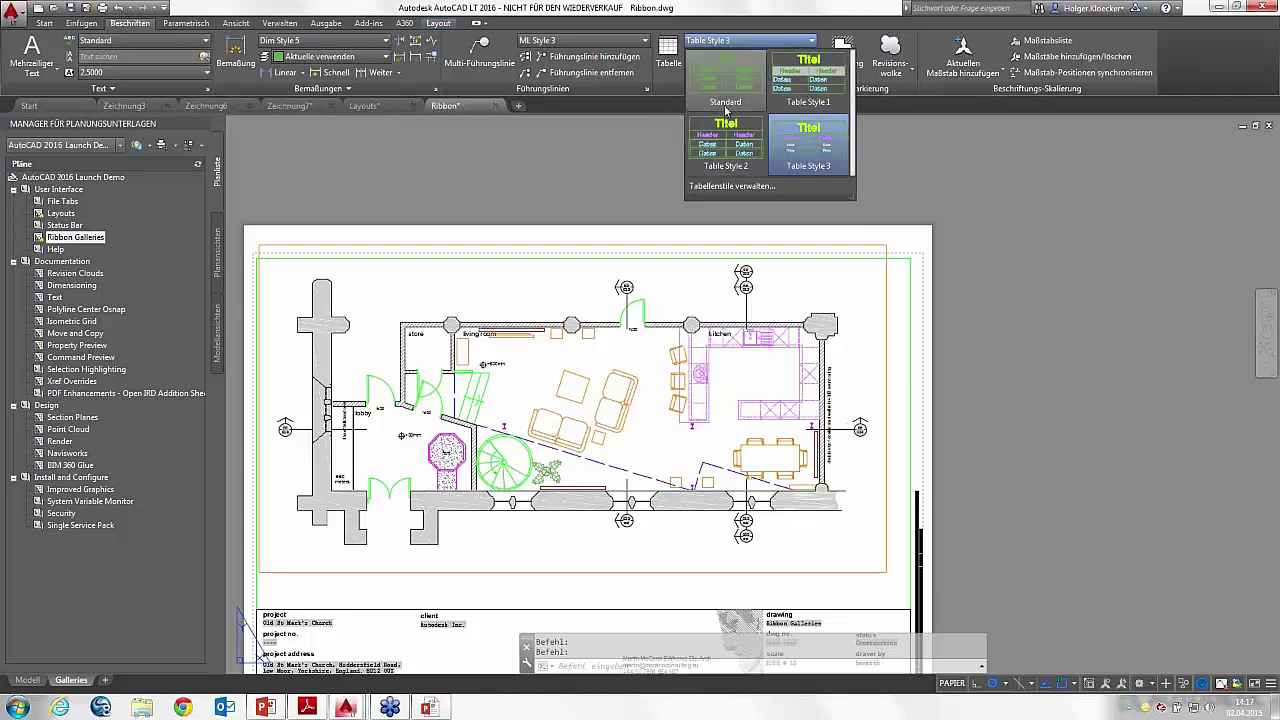
pyautogui.click(620, 44)
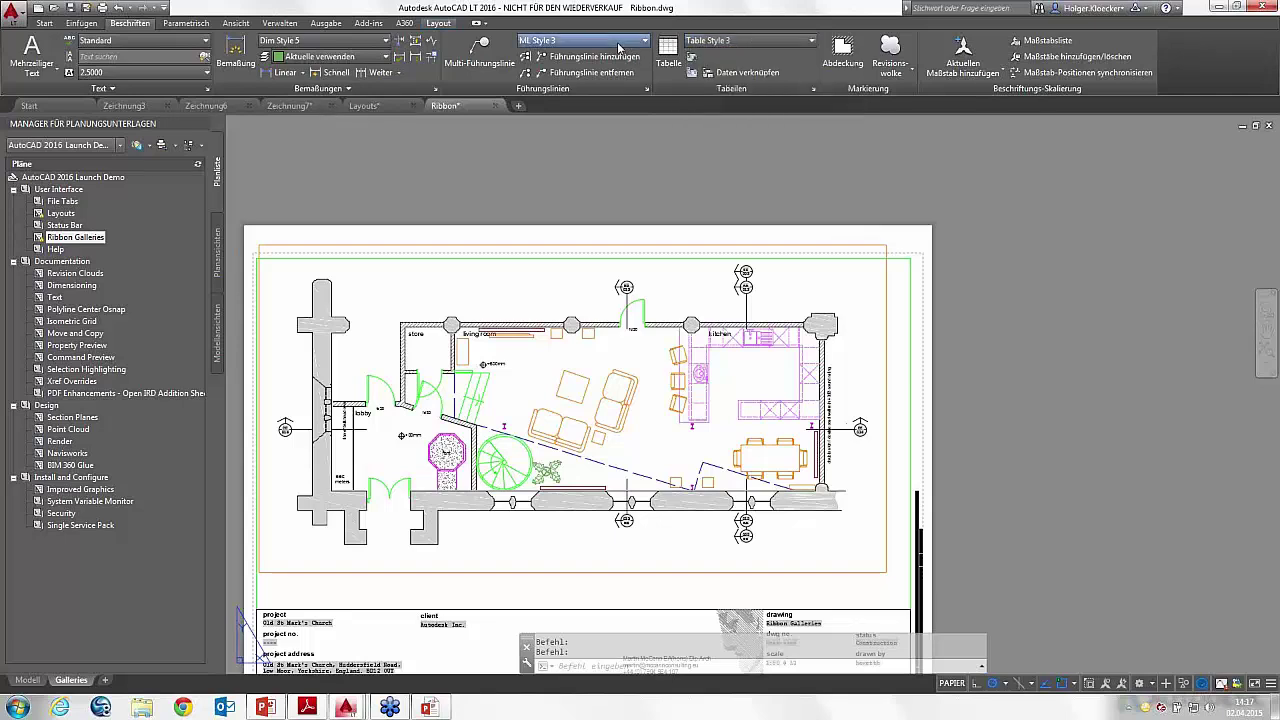
pyautogui.click(620, 42)
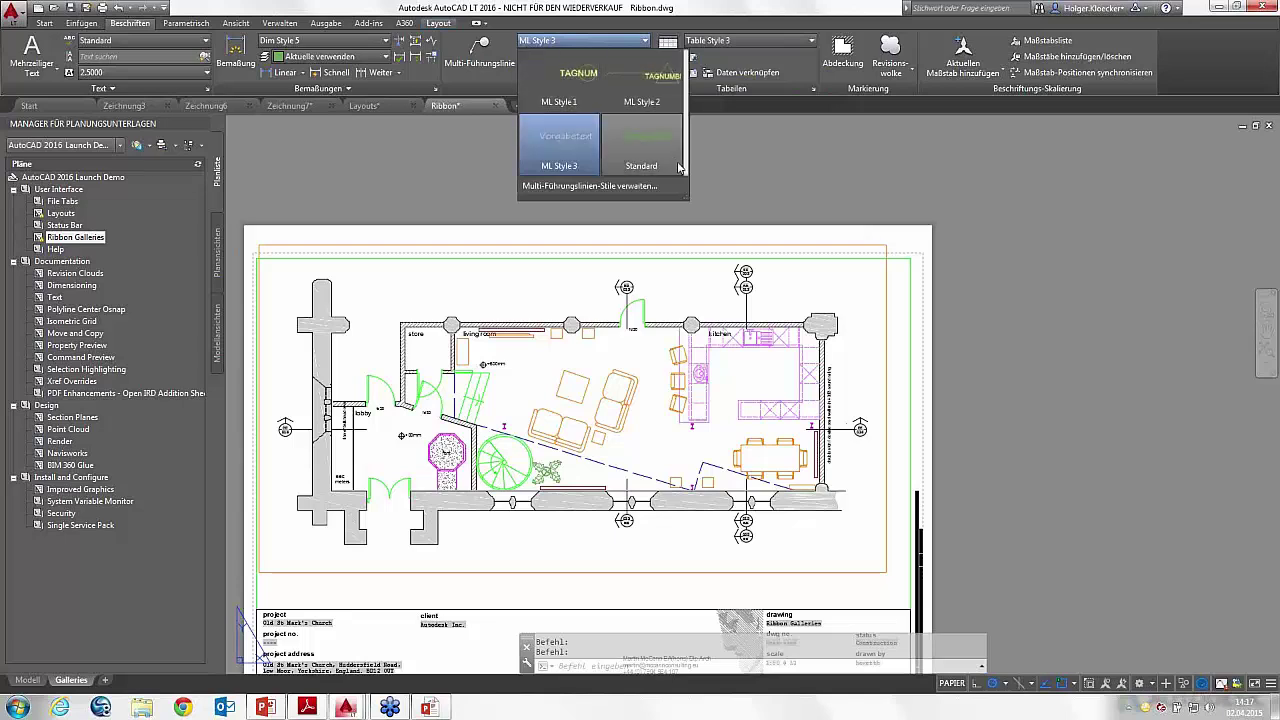
pyautogui.moveTo(737, 186); pyautogui.dragTo(744, 115, button='middle')
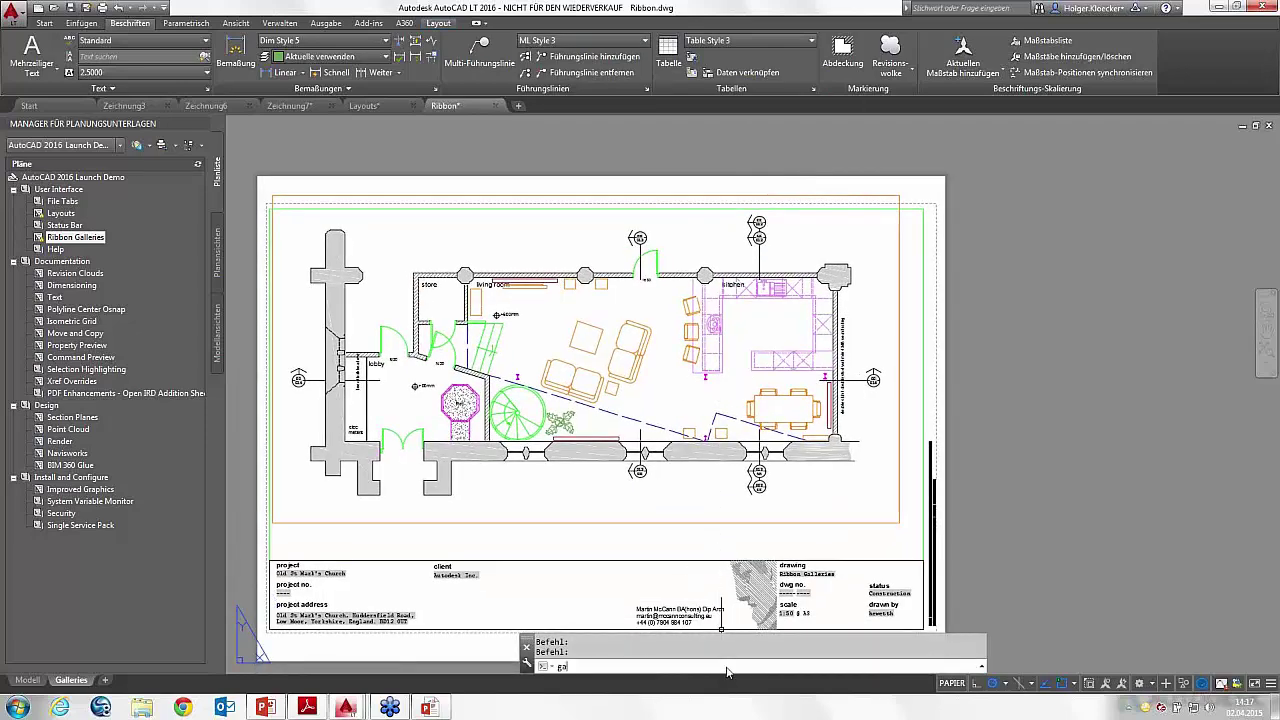
# Step: Set GALLERYVIEW to 0
pyautogui.write('lleryview')
pyautogui.press('Return')
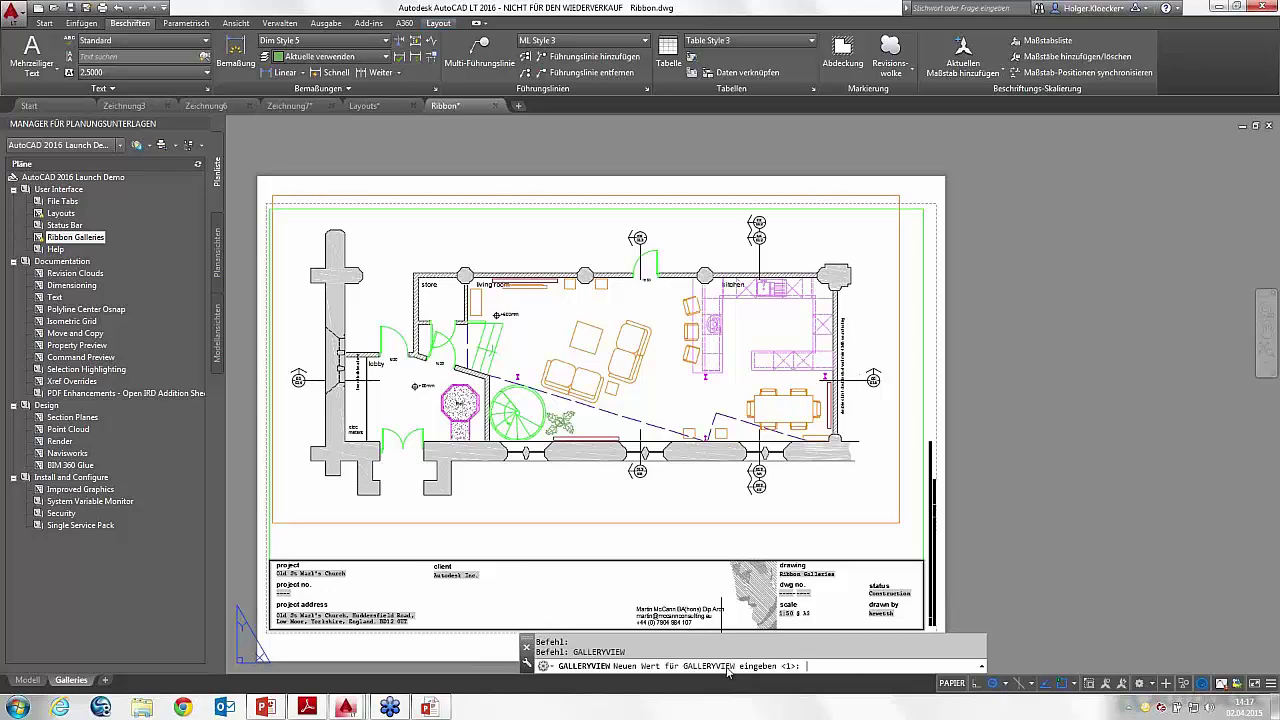
pyautogui.press('Return')
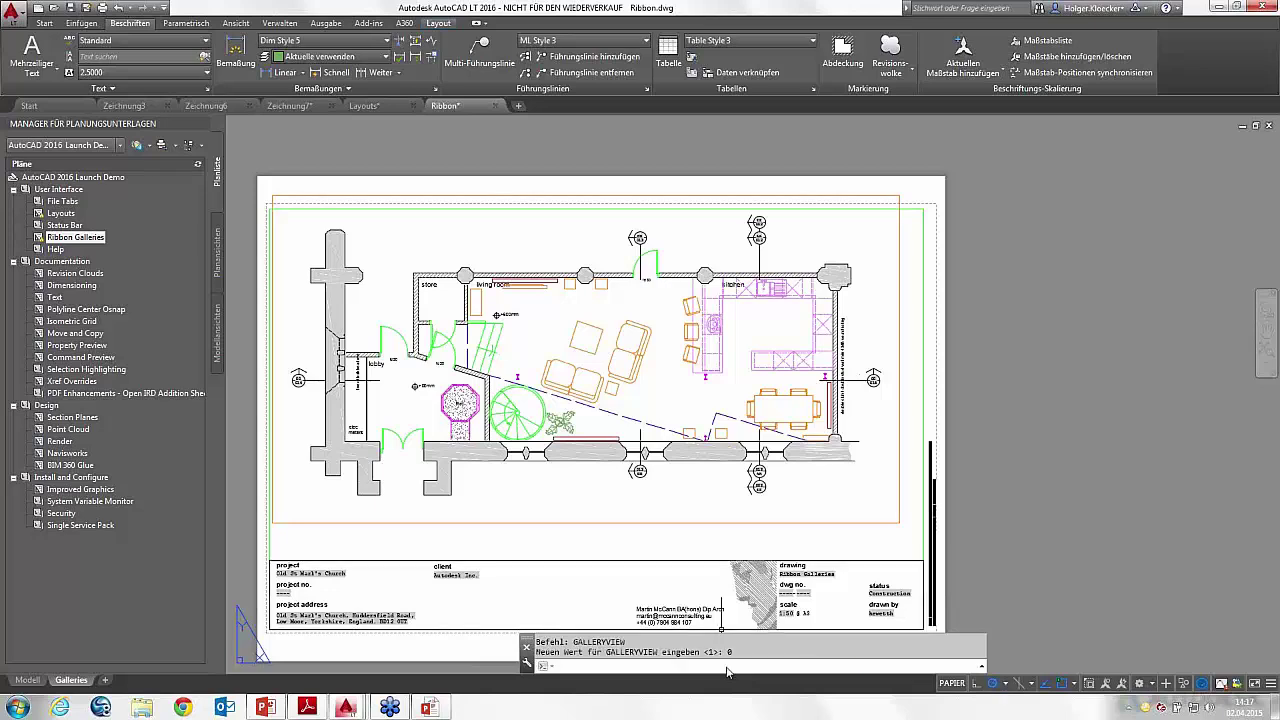
# Step: Open the Insert dialog from the Einfügen tab and cancel it
pyautogui.click(92, 24)
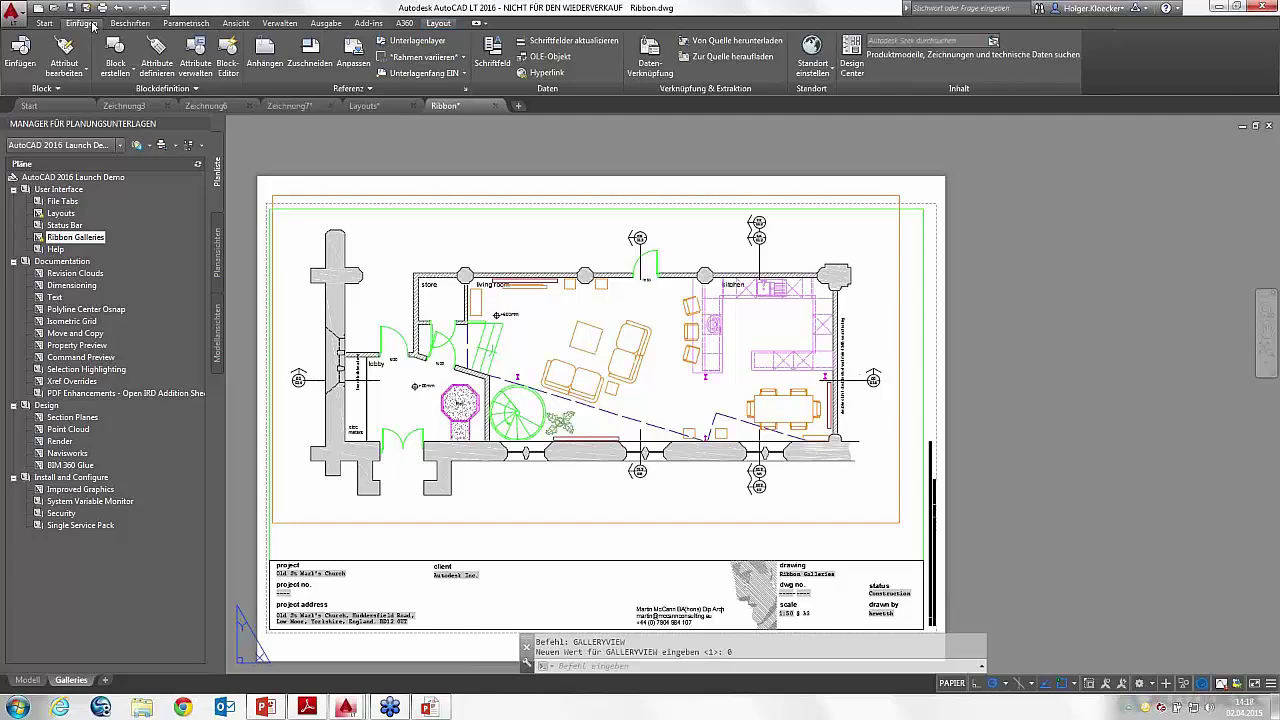
pyautogui.click(20, 50)
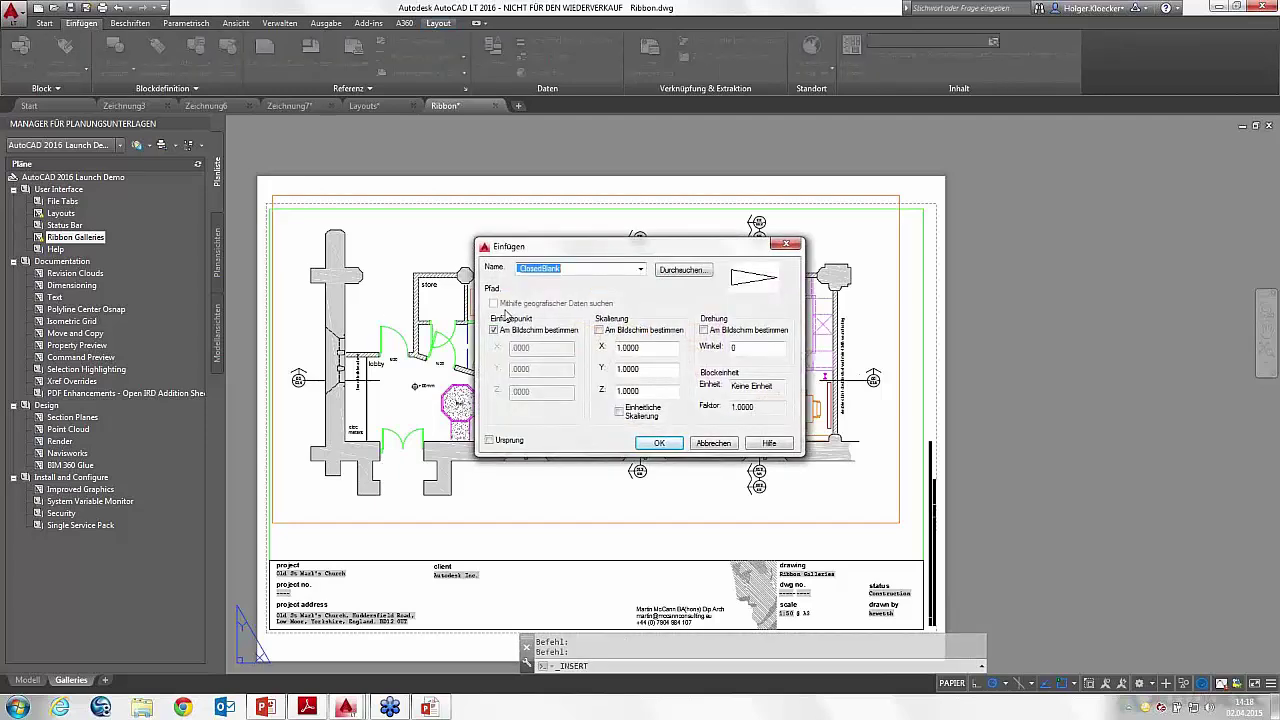
pyautogui.click(788, 244)
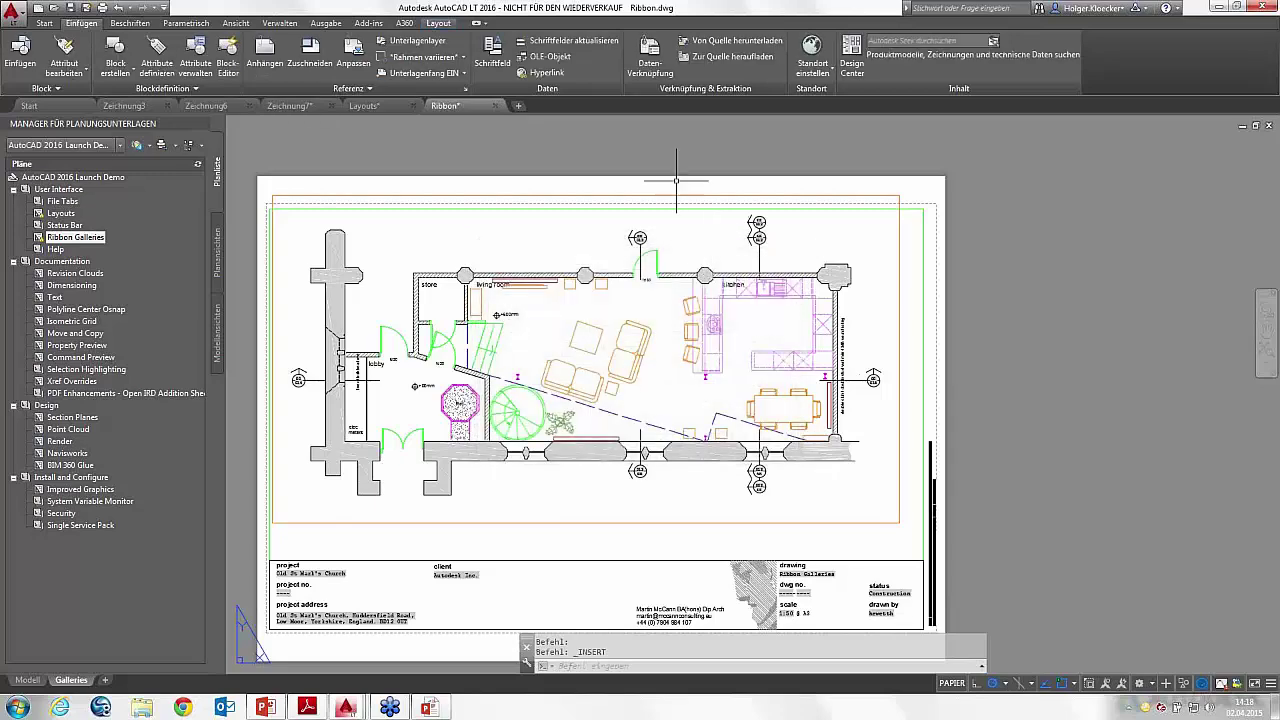
# Step: Review the Table Style and ML Style lists on Beschriften, then focus the command line
pyautogui.click(130, 22)
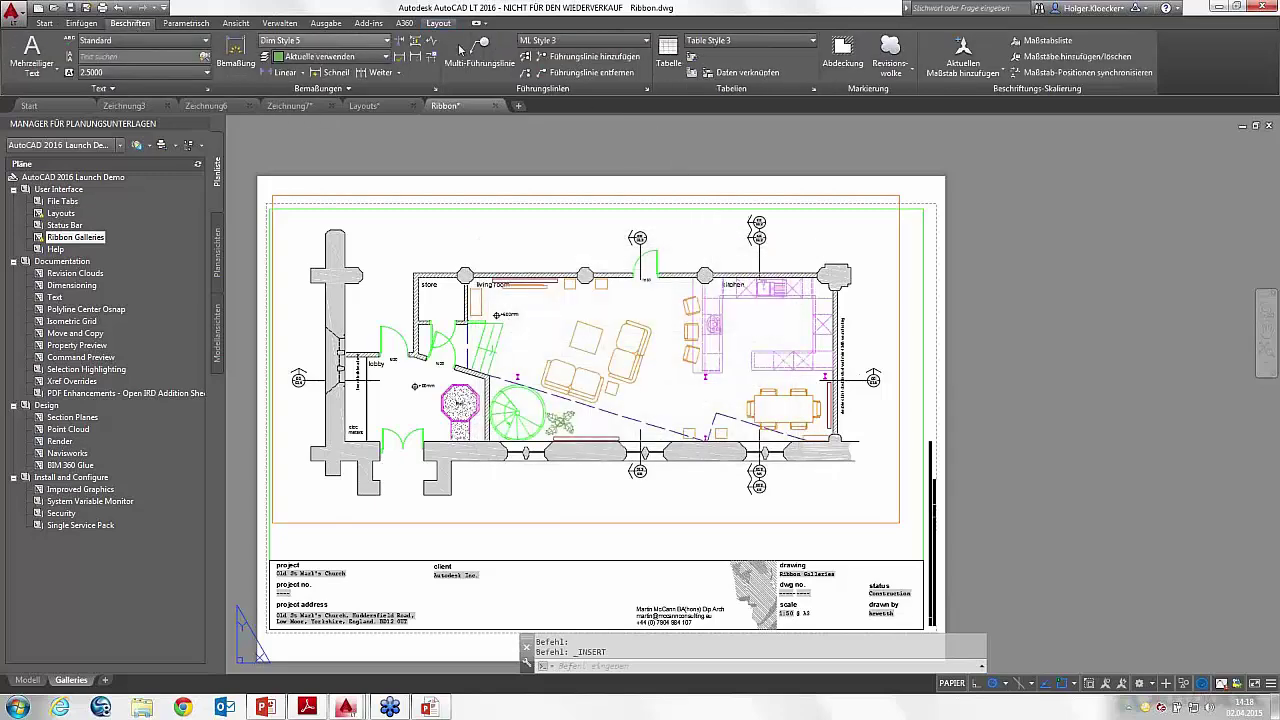
pyautogui.click(760, 41)
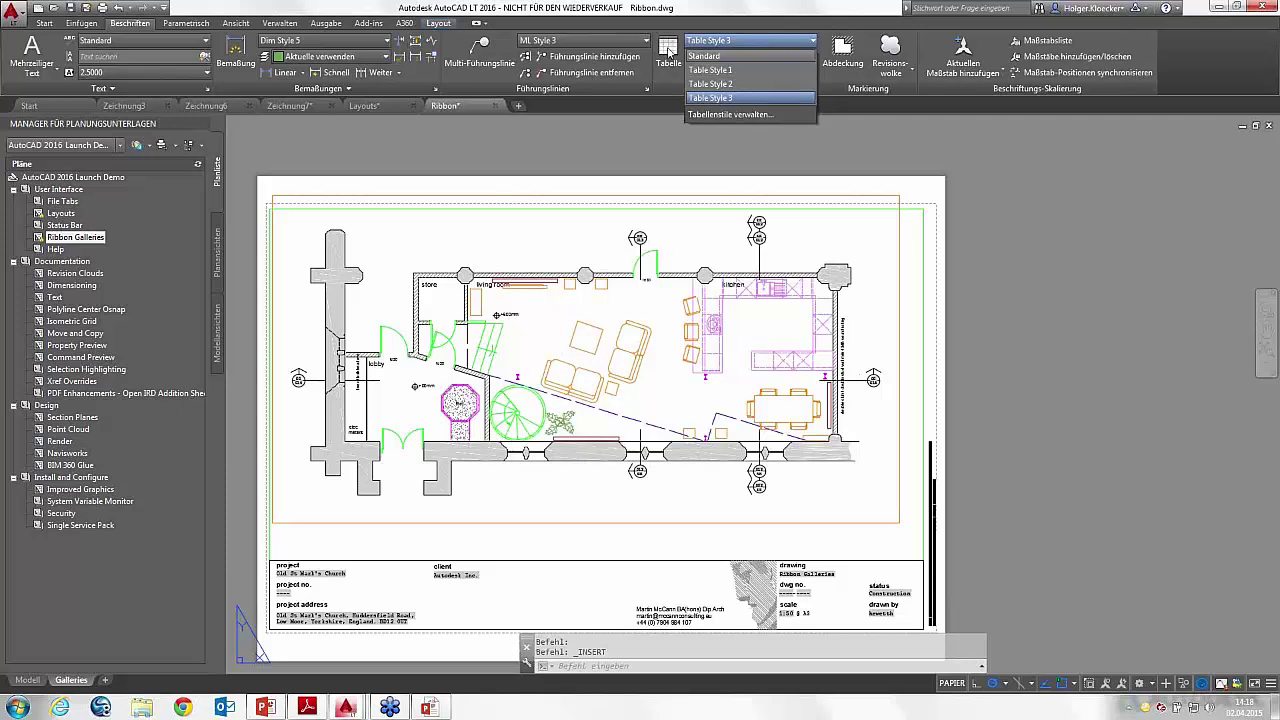
pyautogui.click(622, 42)
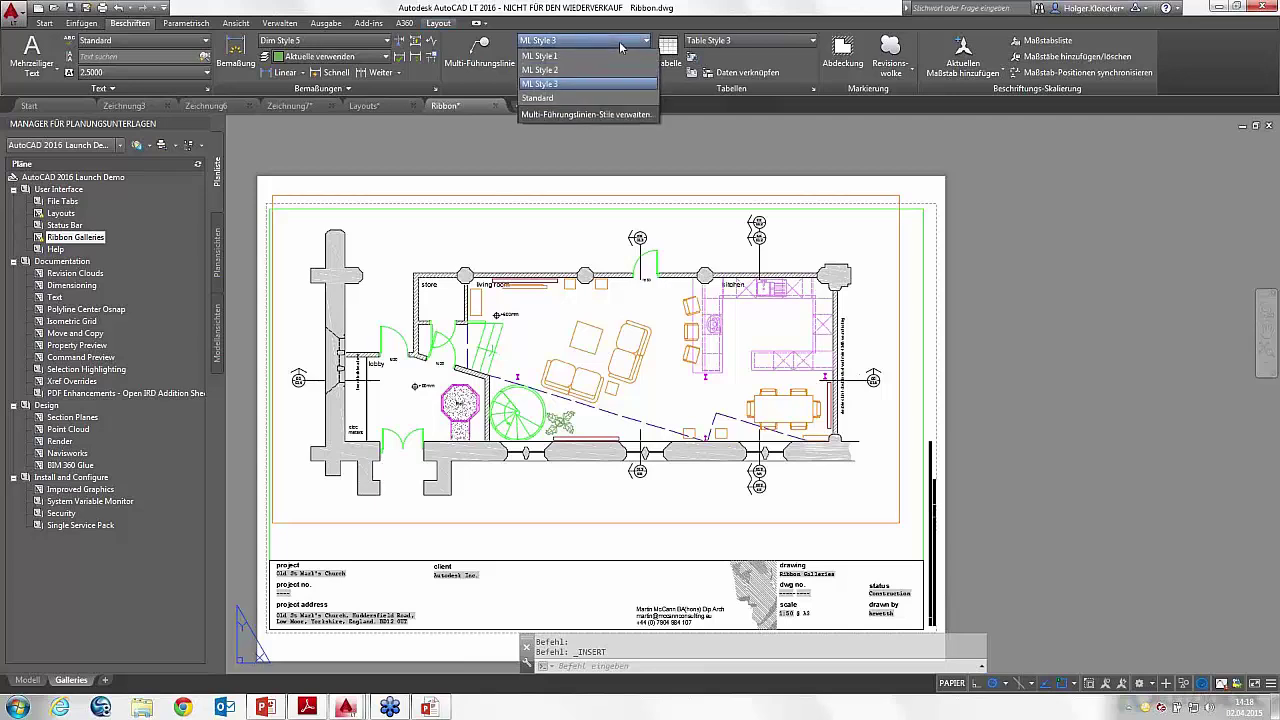
pyautogui.click(642, 669)
pyautogui.write('galleryv')
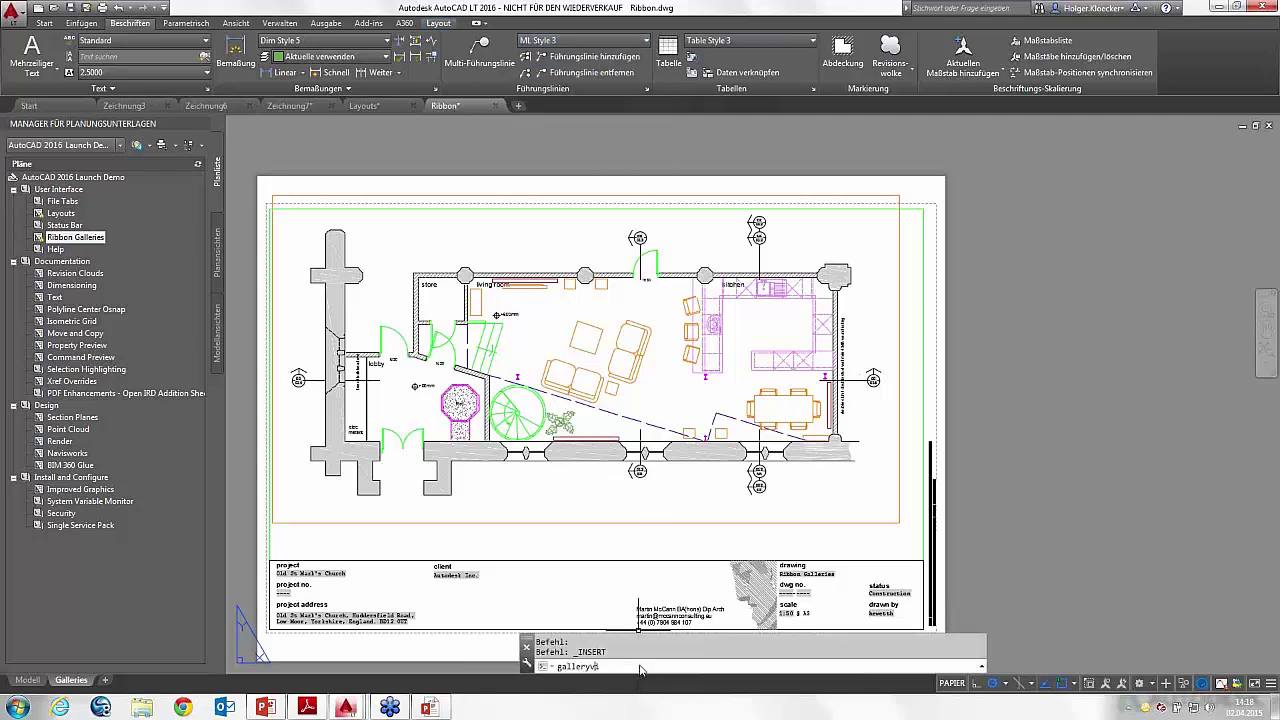
# Step: Set the GALLERYVIEW system variable to 1, then bring up AutoCAD LT Help
pyautogui.write('iew')
pyautogui.press('Return')
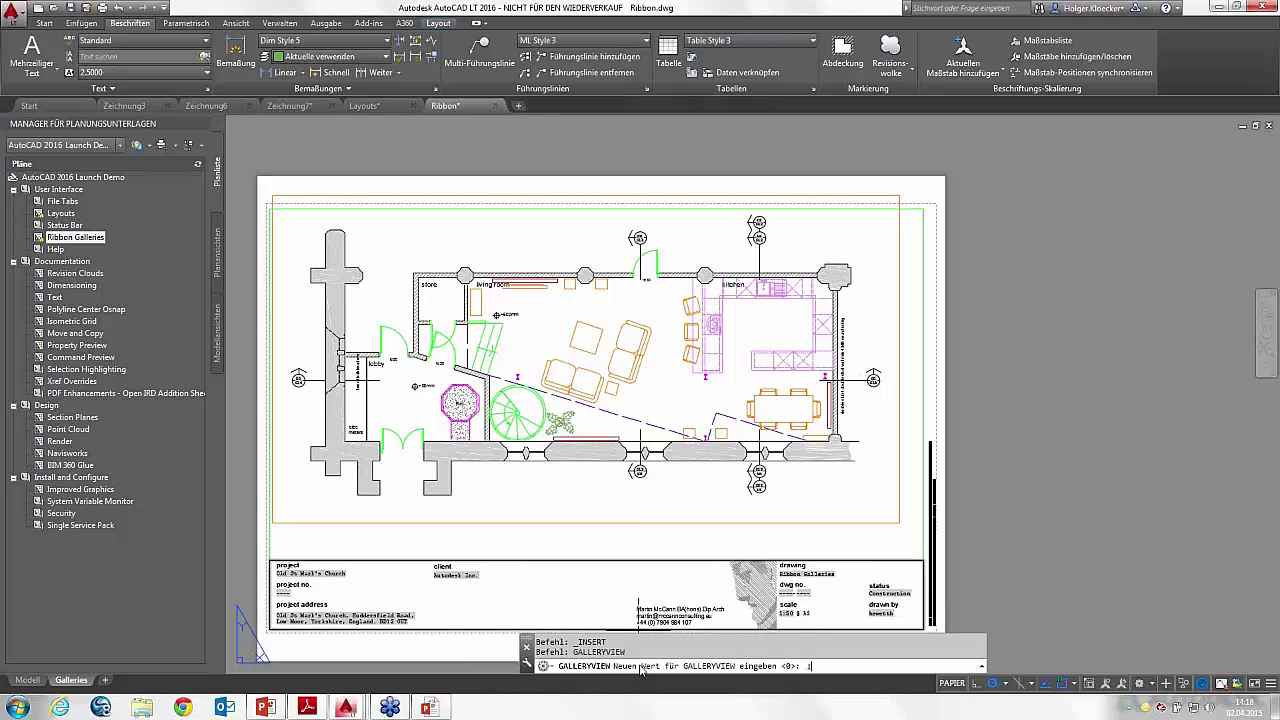
pyautogui.press('Return')
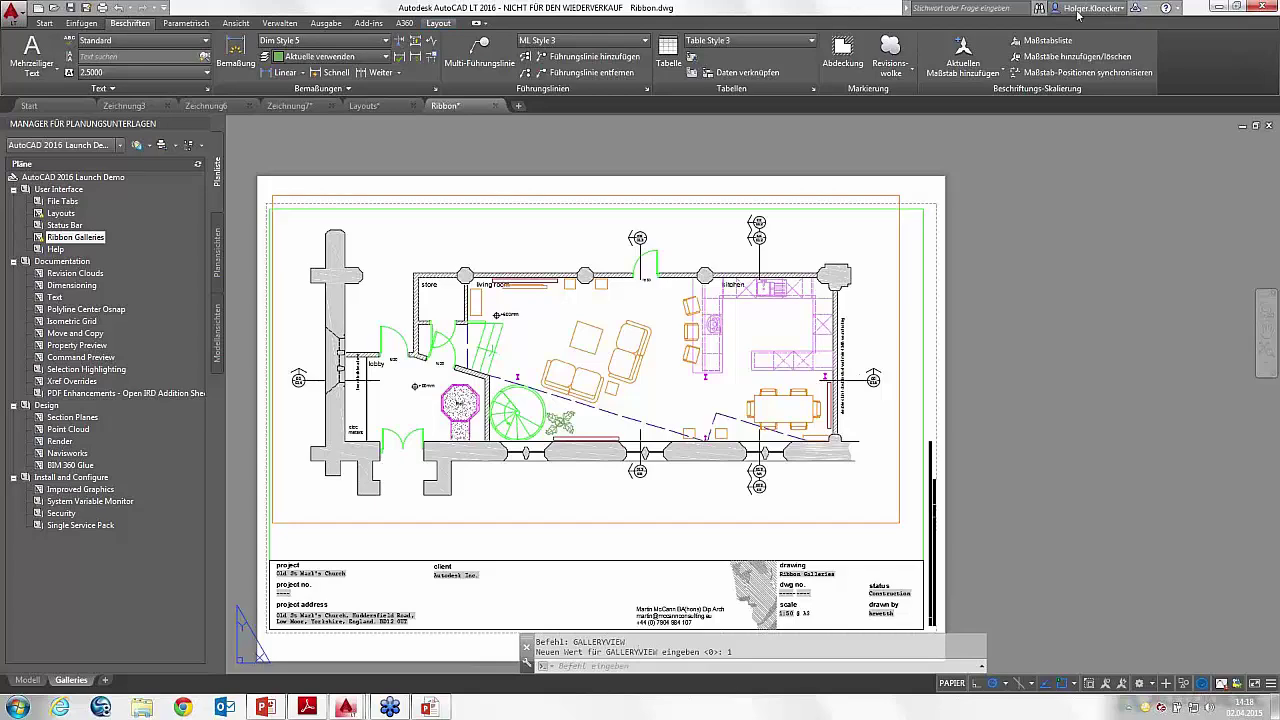
pyautogui.click(1165, 7)
pyautogui.write('b')
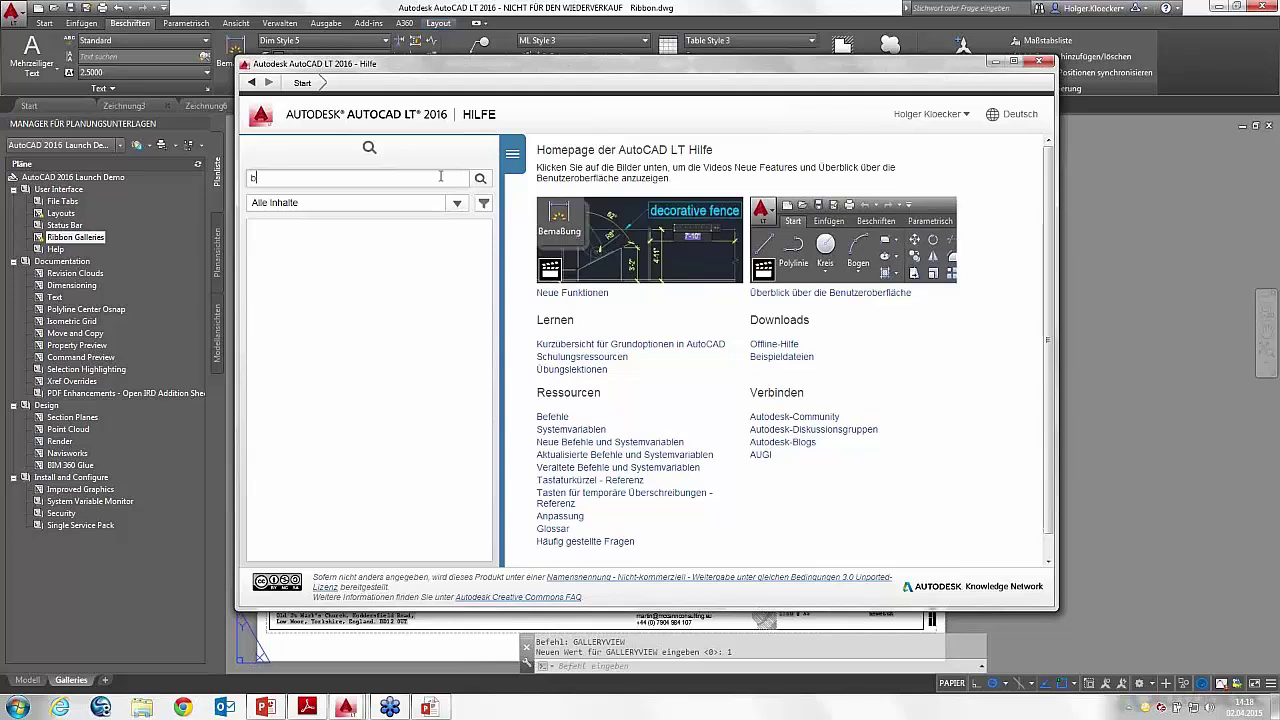
# Step: Search Help for 'bereinig' to find the topic on purging unused objects
pyautogui.write('ereinig')
pyautogui.press('Return')
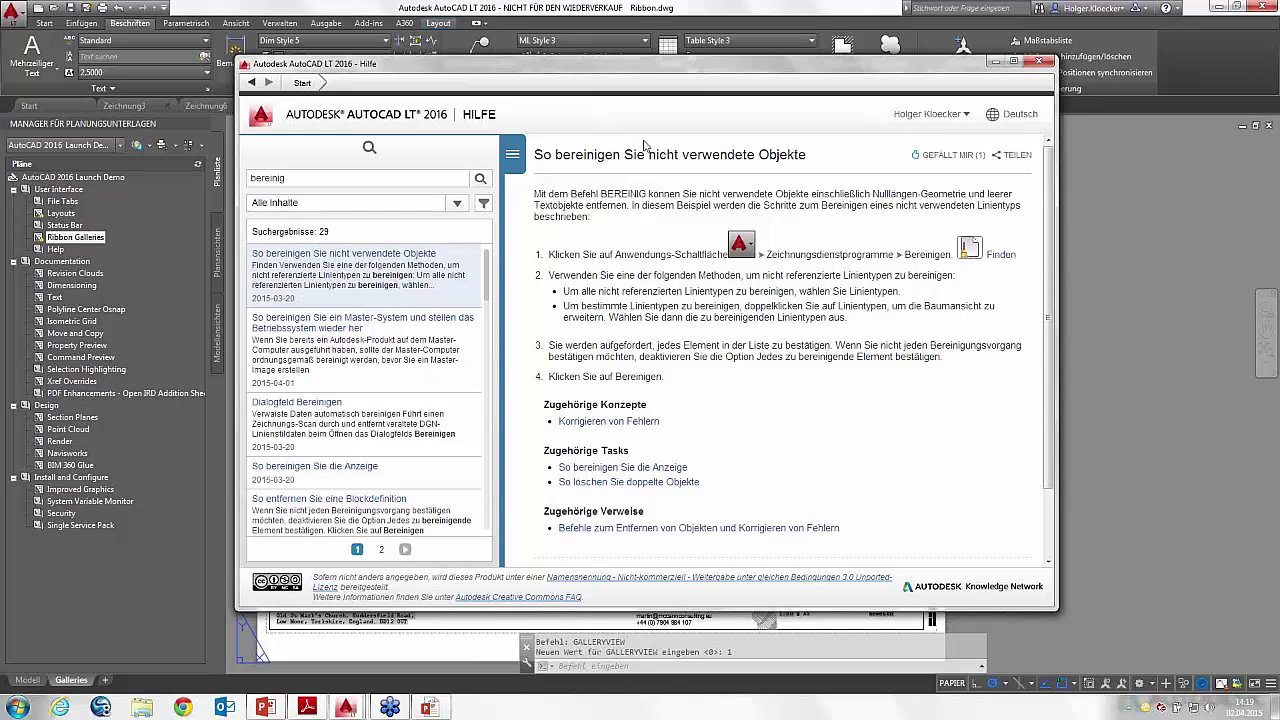
pyautogui.click(998, 256)
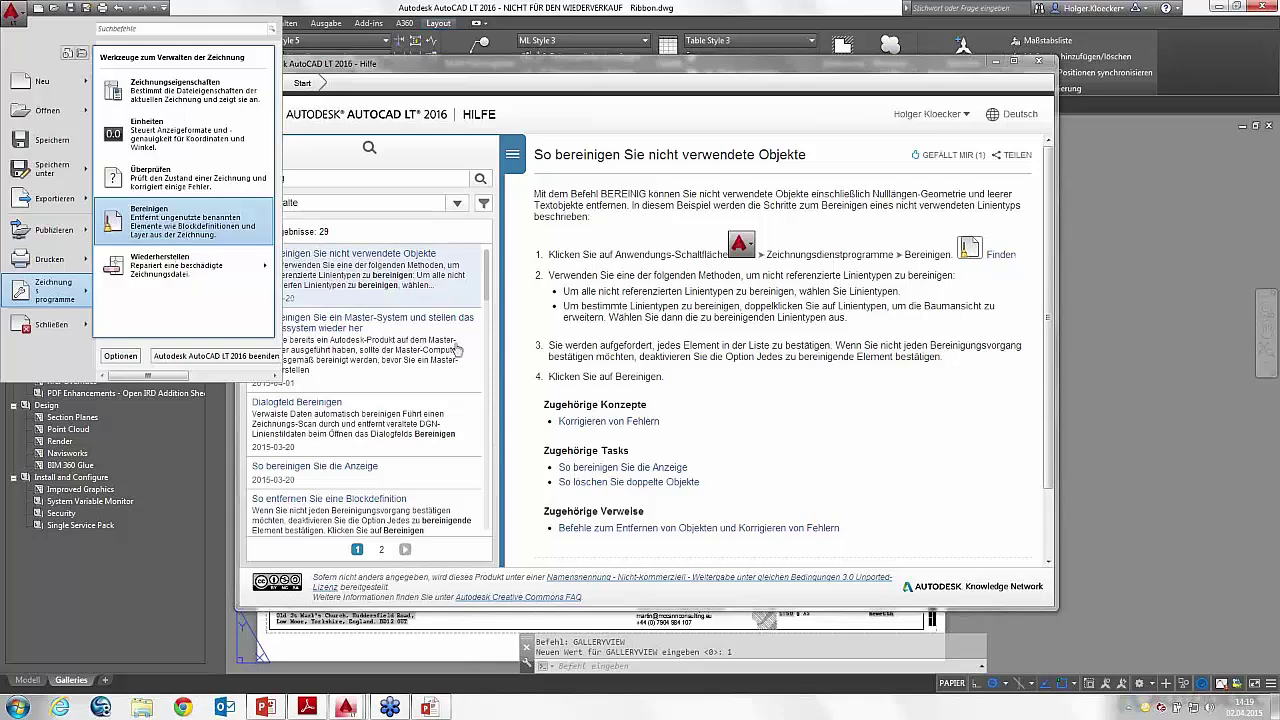
pyautogui.click(1000, 256)
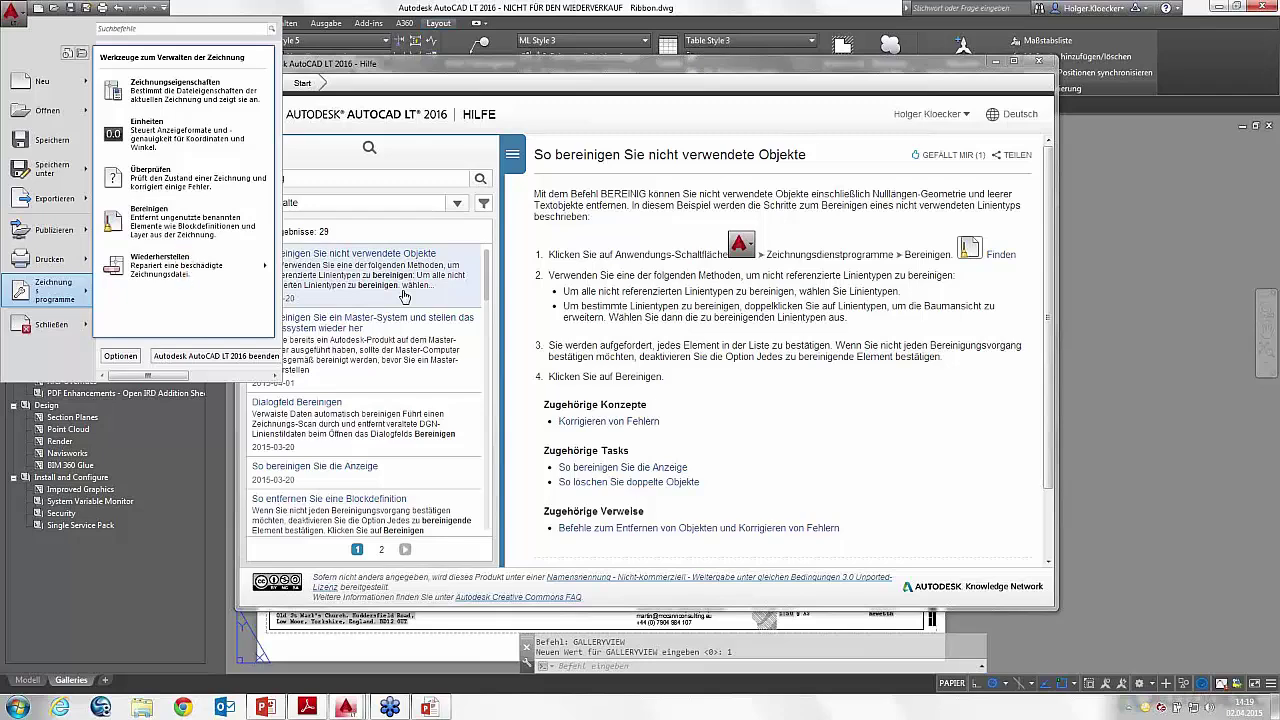
pyautogui.click(325, 228)
# Step: Look up the 'ui sperren' Help topic, locate its status bar button, then close Help
pyautogui.moveTo(338, 177); pyautogui.dragTo(245, 185)
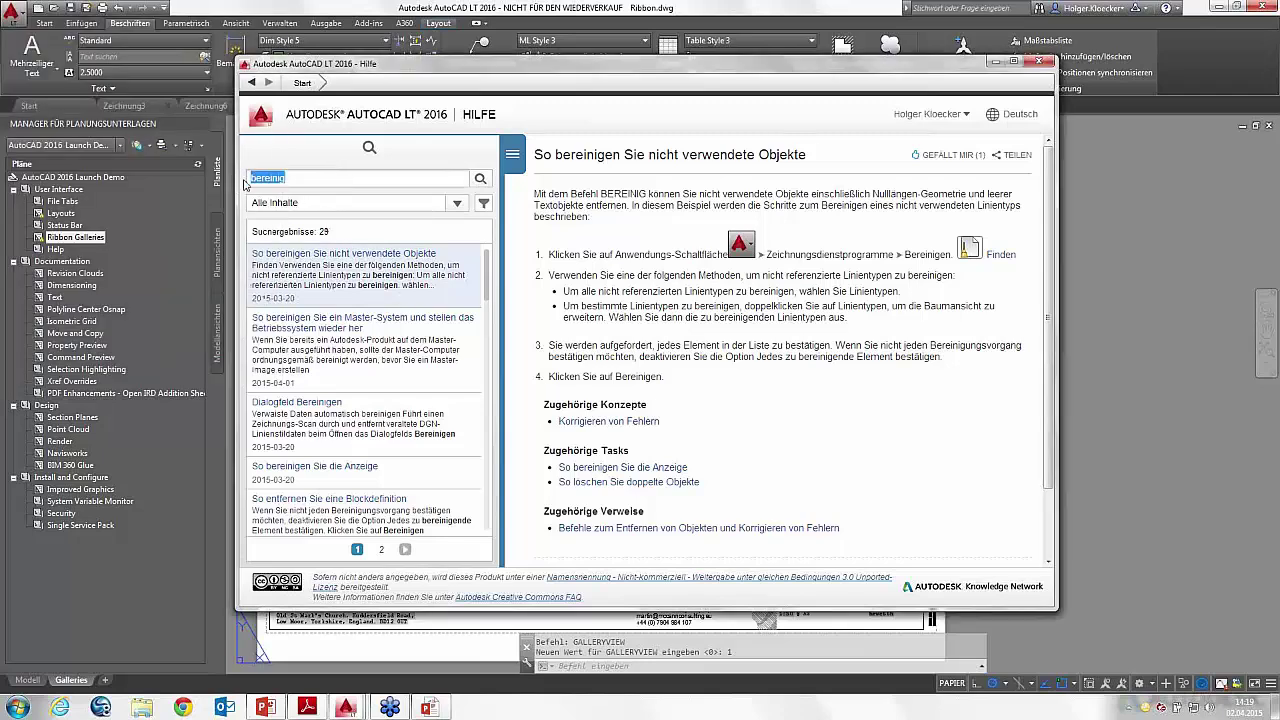
pyautogui.write('ui sp')
pyautogui.write('ee')
pyautogui.press('Return')
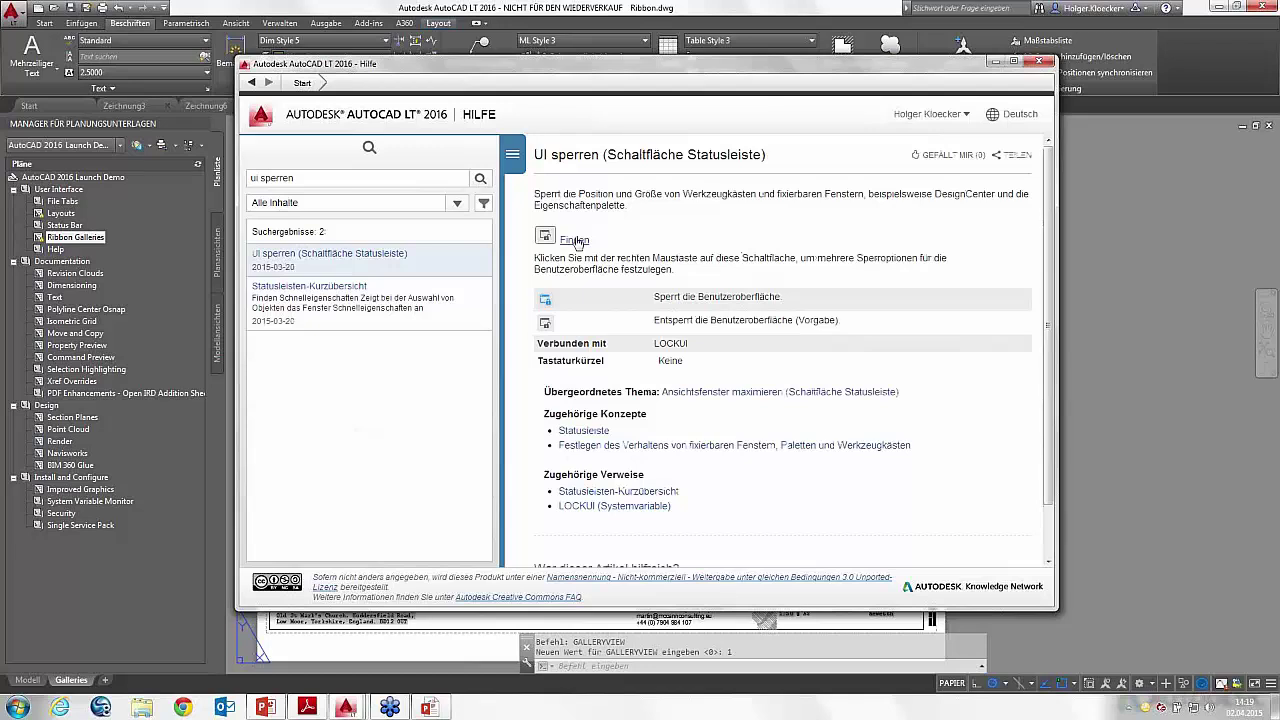
pyautogui.click(575, 240)
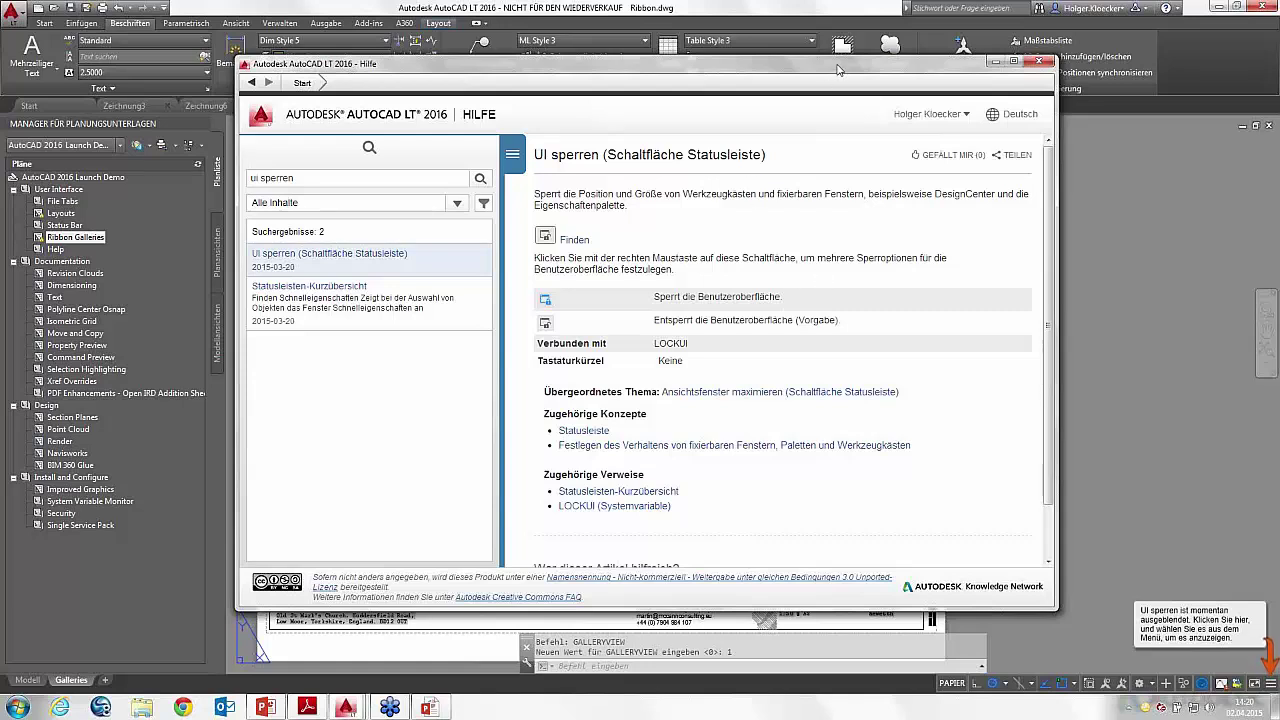
pyautogui.click(1039, 61)
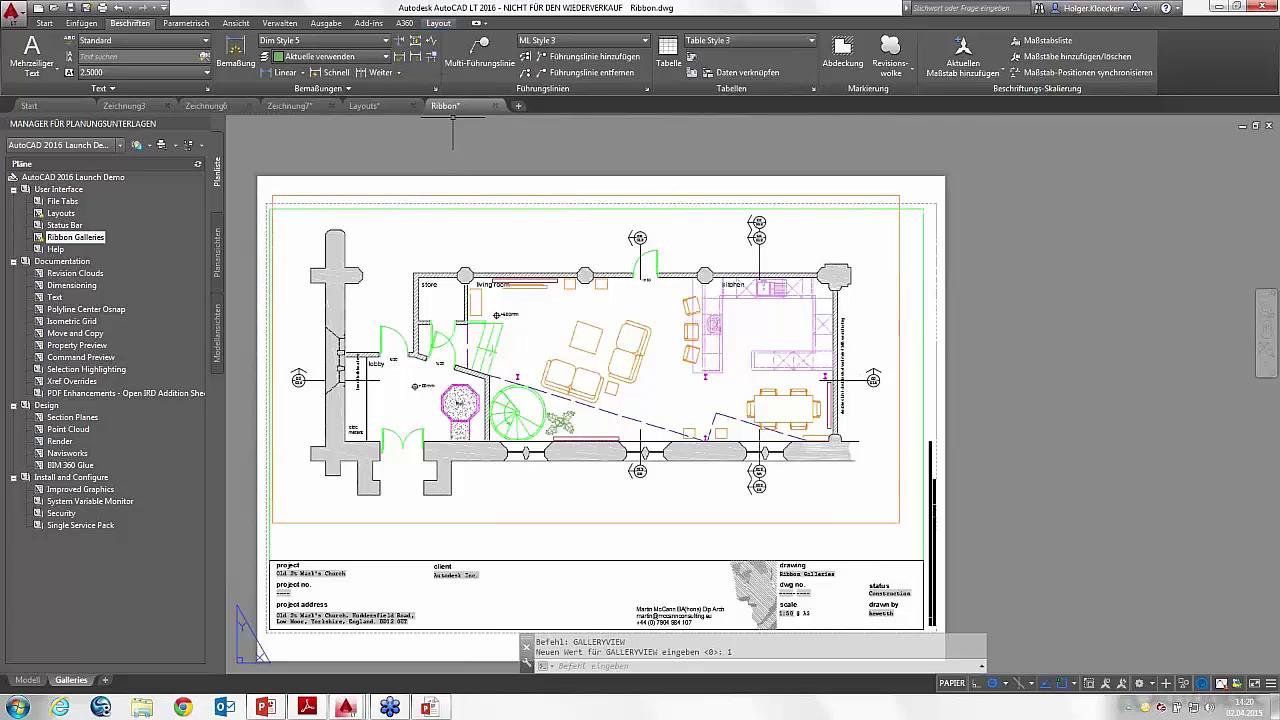
# Step: Open the Revision Clouds sheet and pan to the upper offices with the red clouds
pyautogui.doubleClick(85, 273)
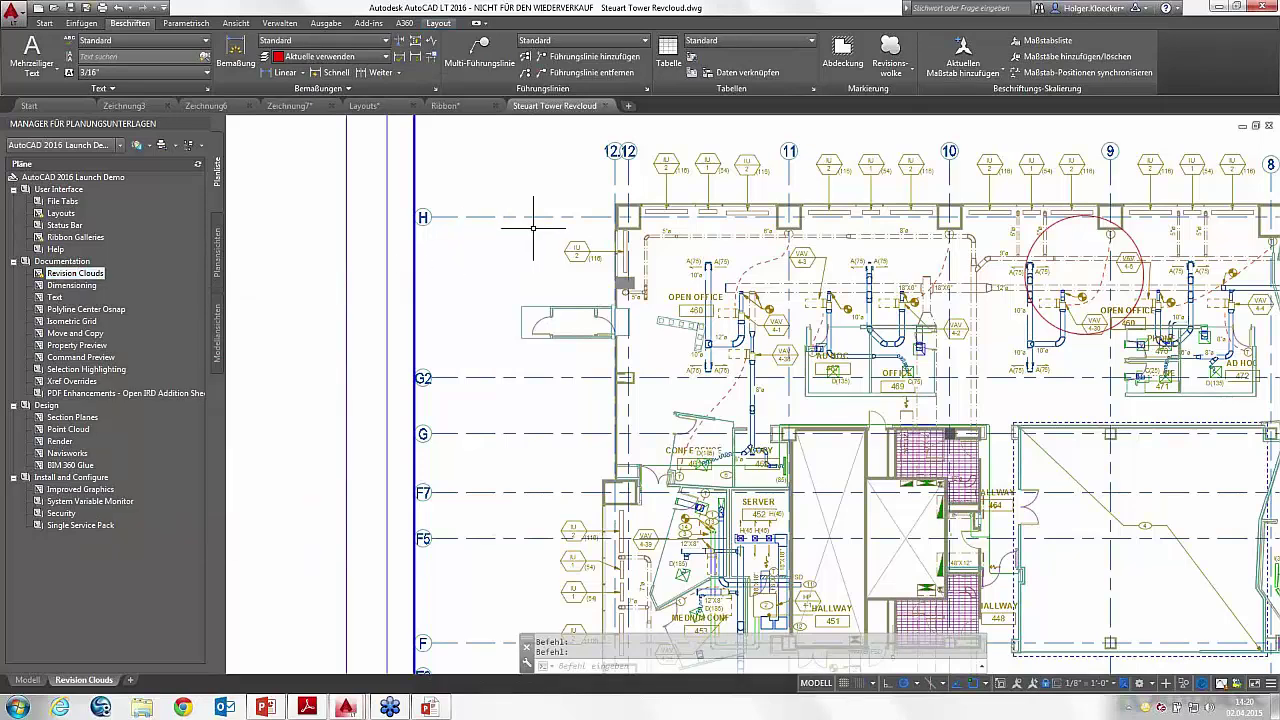
pyautogui.moveTo(556, 226); pyautogui.dragTo(198, 273, button='middle')
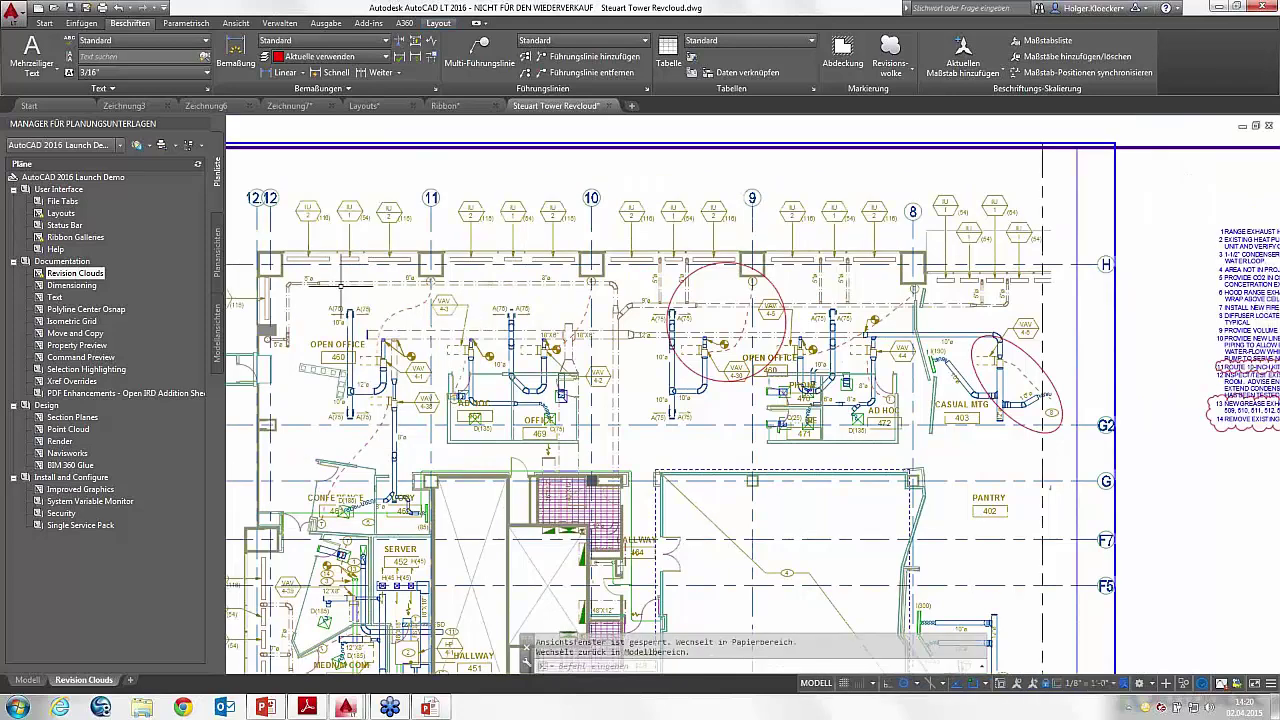
pyautogui.moveTo(423, 320); pyautogui.dragTo(507, 297, button='middle')
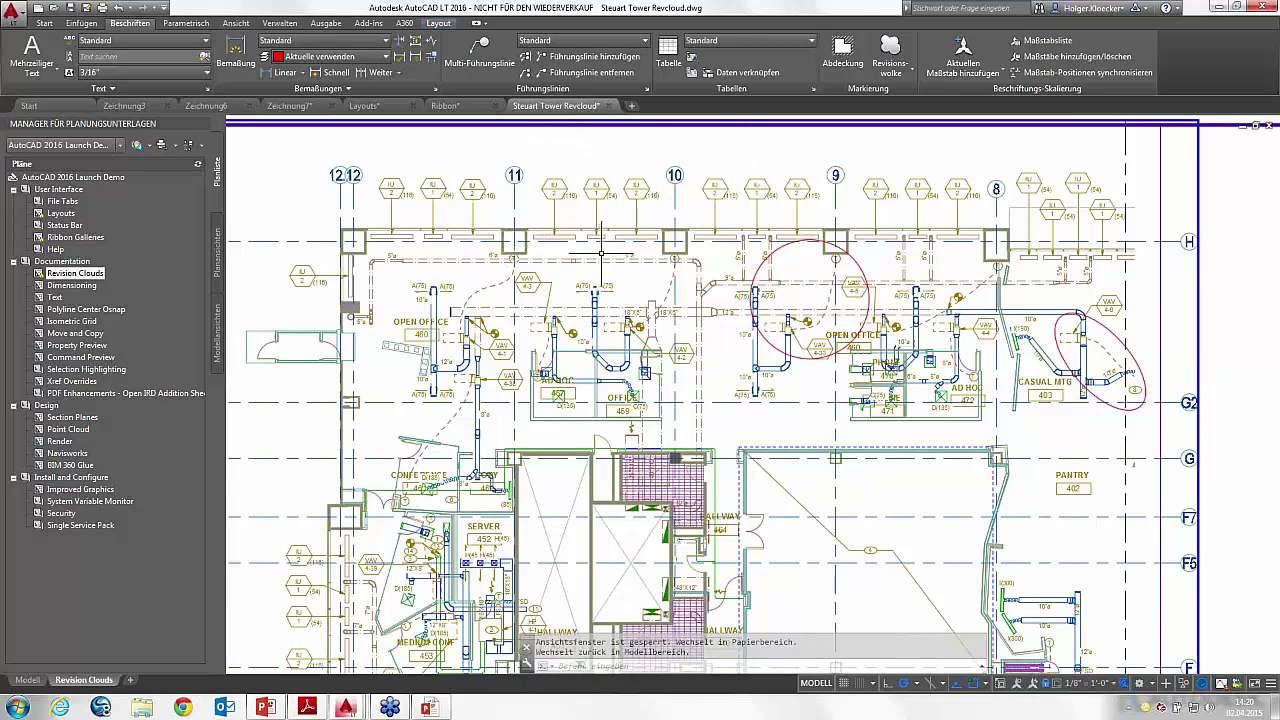
pyautogui.moveTo(601, 253); pyautogui.dragTo(600, 240, button='middle')
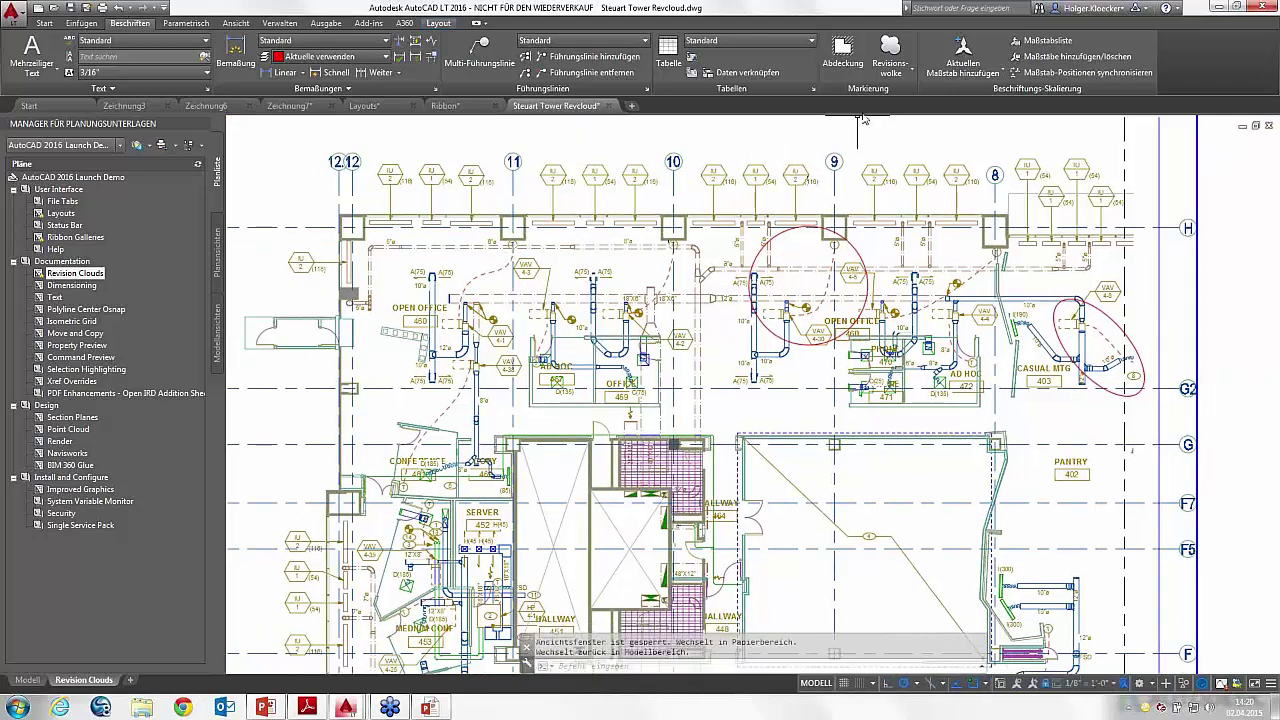
pyautogui.click(893, 72)
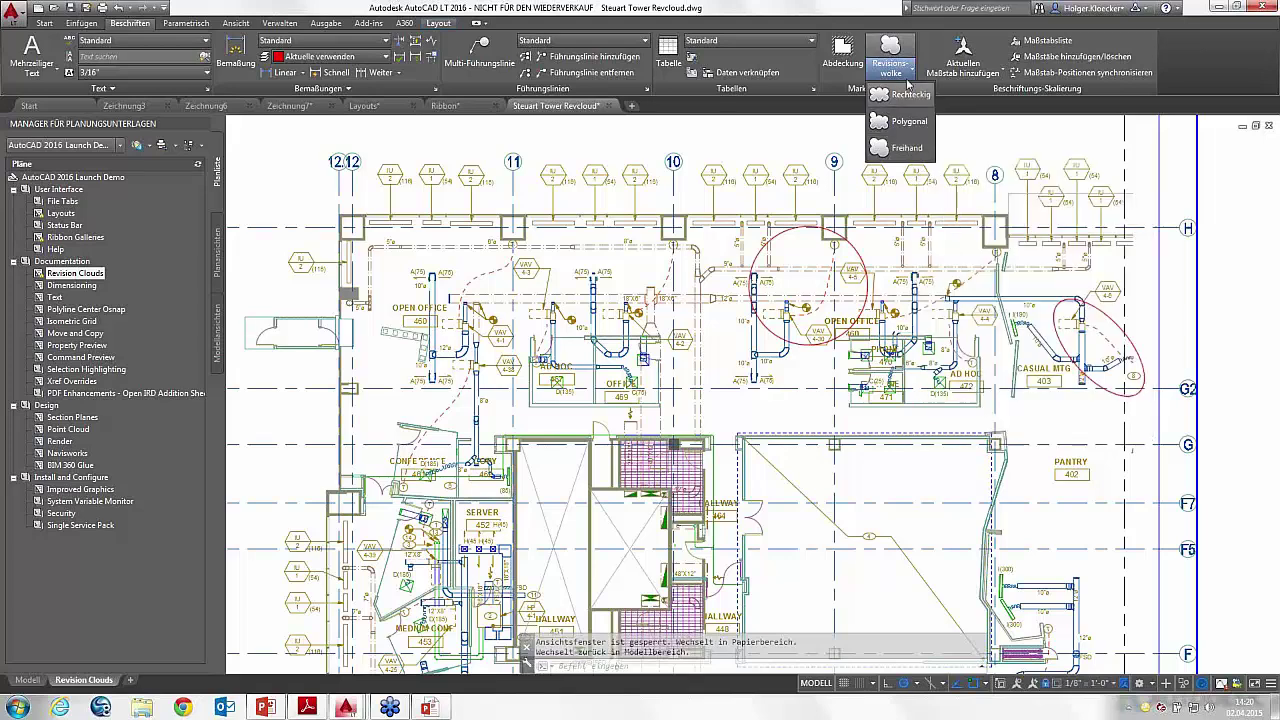
# Step: Draw a rectangular revision cloud near grid line 12, then abandon a first polygonal attempt
pyautogui.click(899, 95)
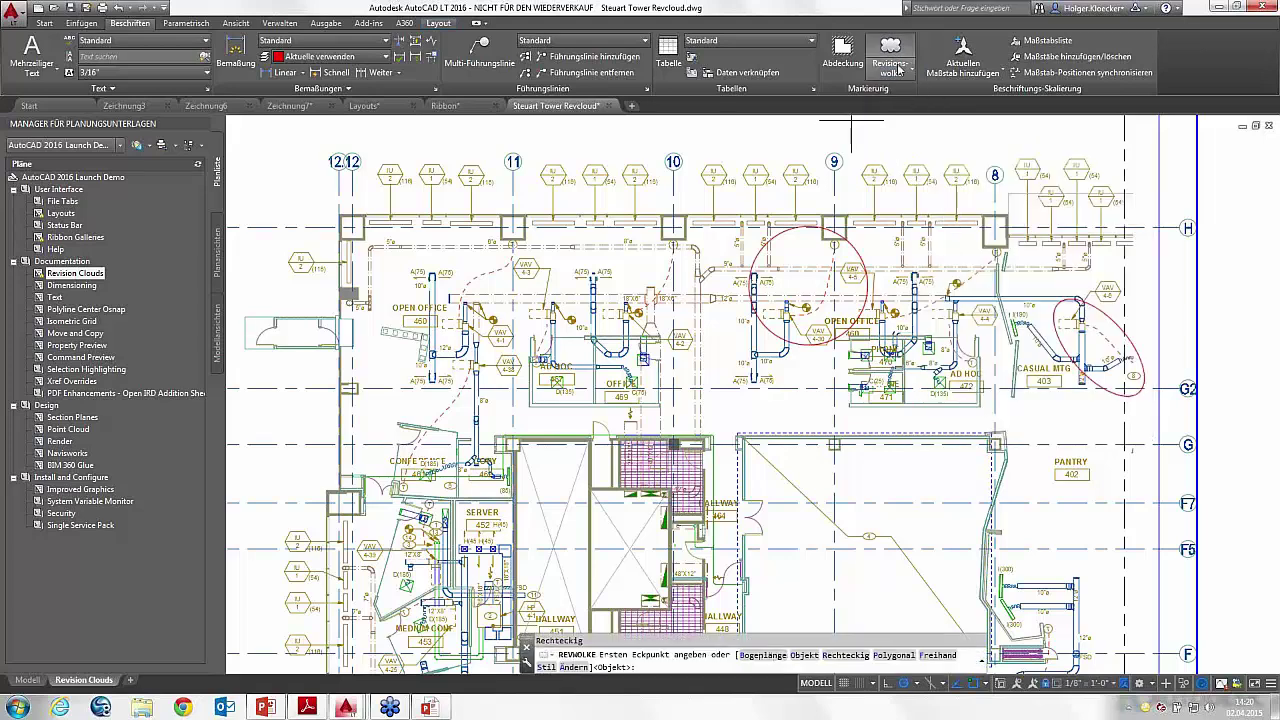
pyautogui.click(303, 186)
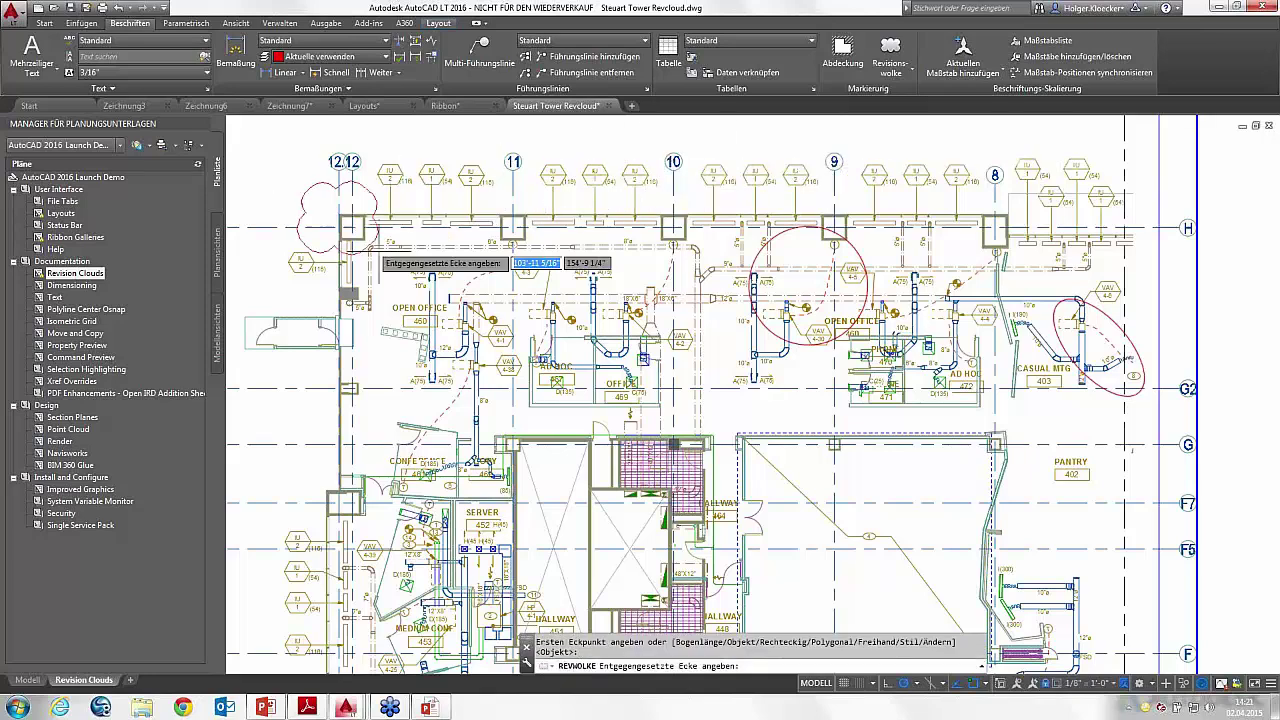
pyautogui.click(553, 466)
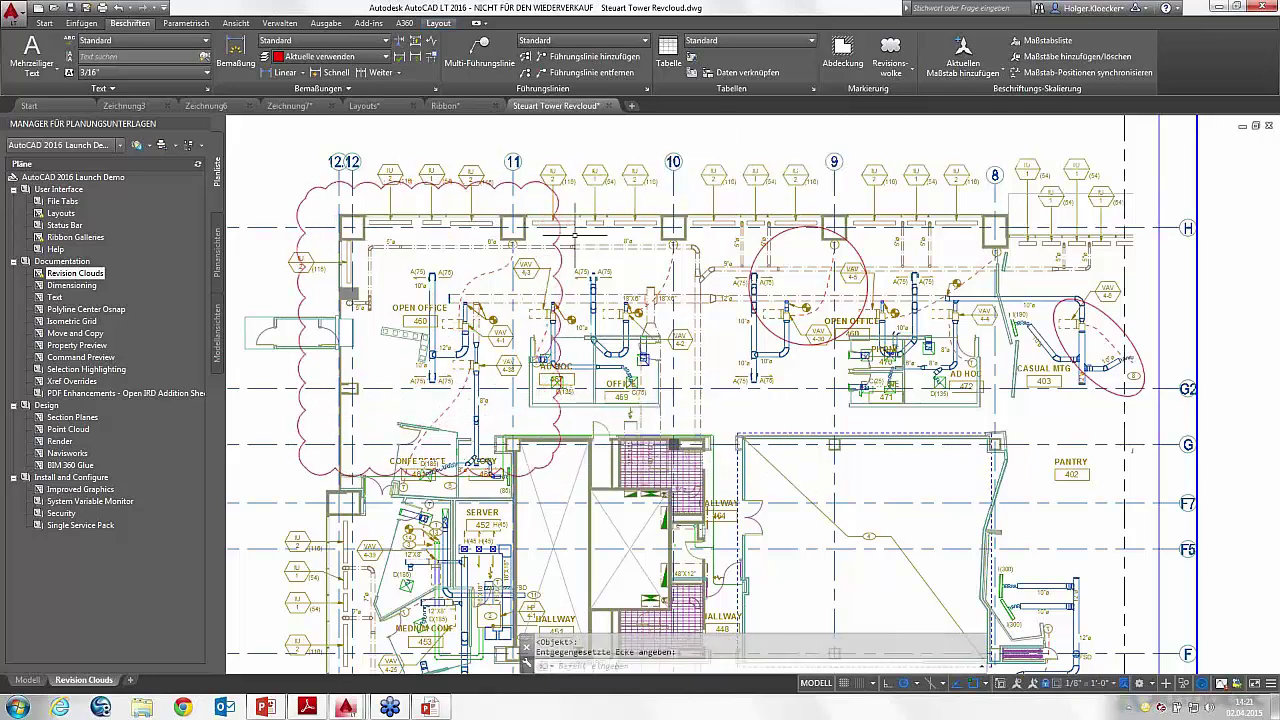
pyautogui.click(893, 70)
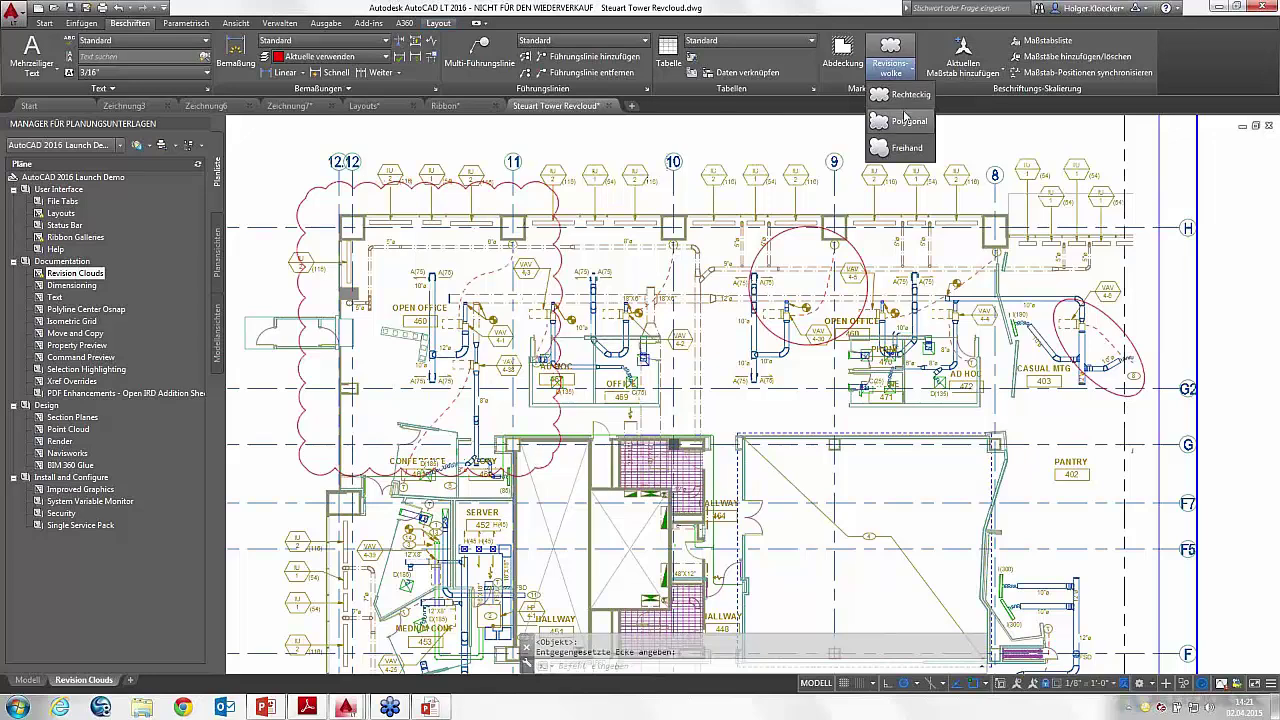
pyautogui.click(905, 121)
pyautogui.moveTo(810, 360); pyautogui.dragTo(805, 261, button='middle')
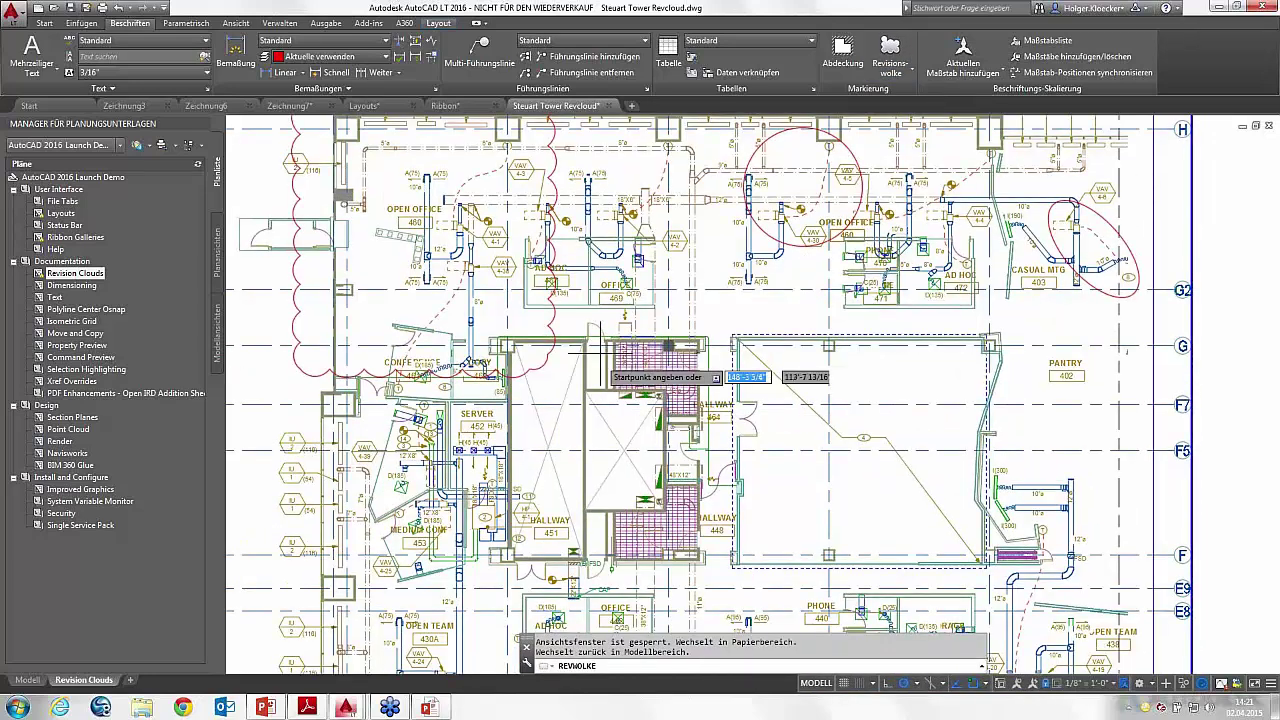
pyautogui.click(700, 292)
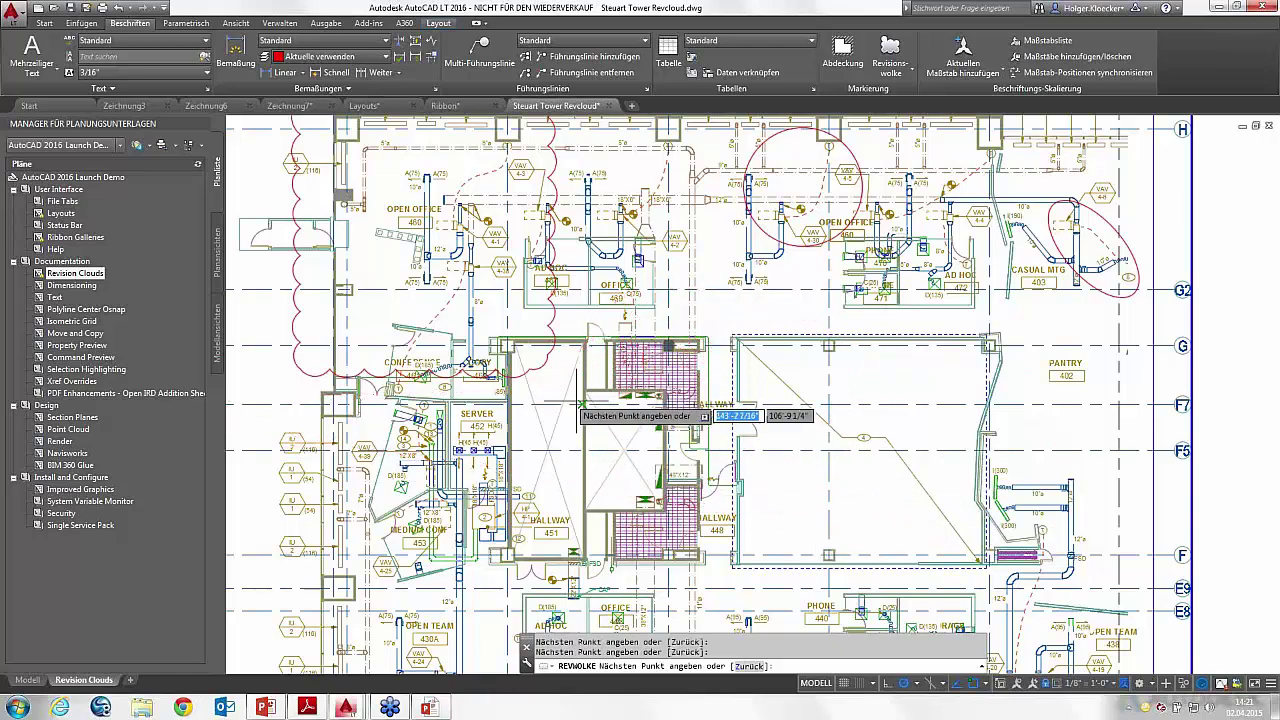
pyautogui.press('Escape')
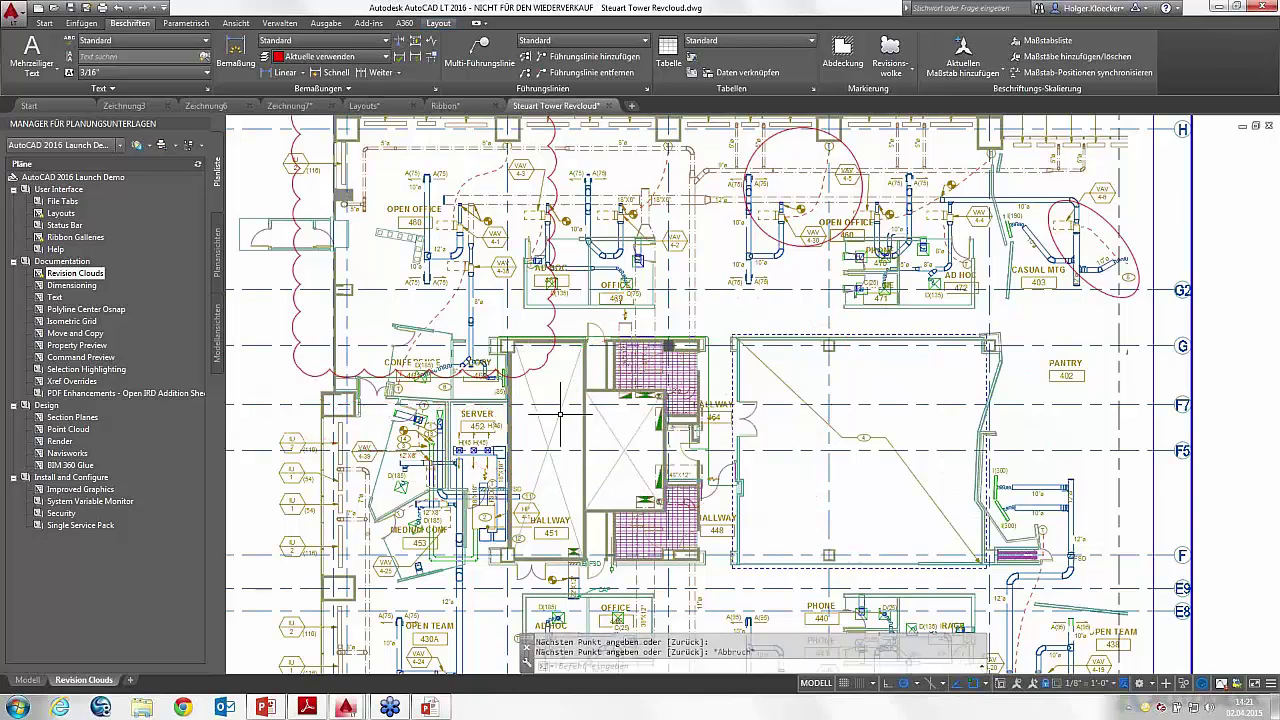
# Step: Draw a four-corner polygonal revision cloud around the large central room
pyautogui.click(905, 70)
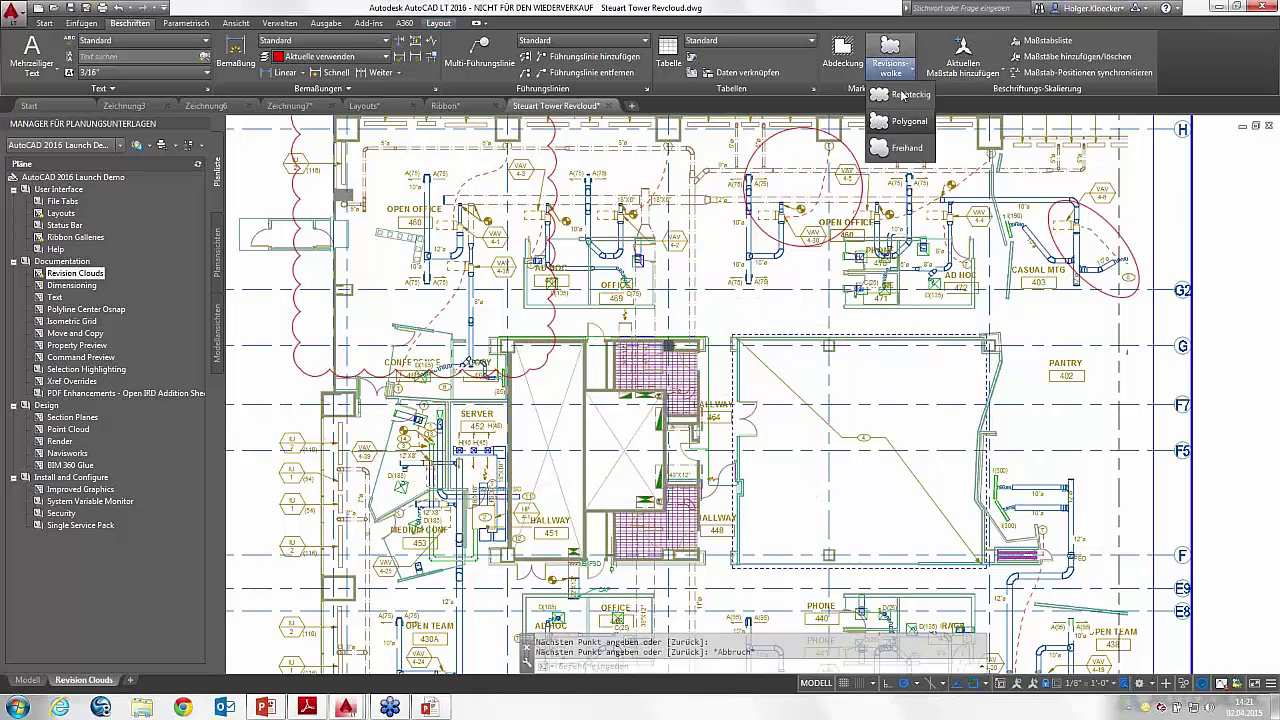
pyautogui.click(902, 120)
pyautogui.click(740, 312)
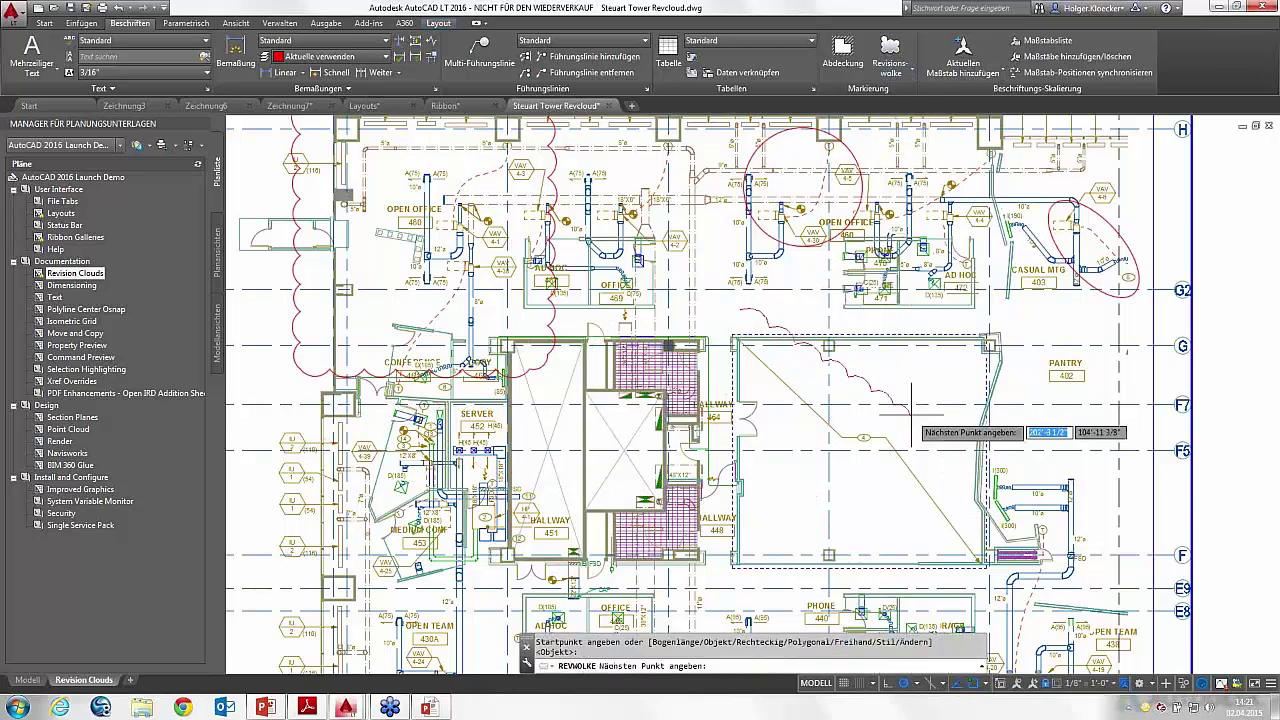
pyautogui.click(908, 410)
pyautogui.click(866, 484)
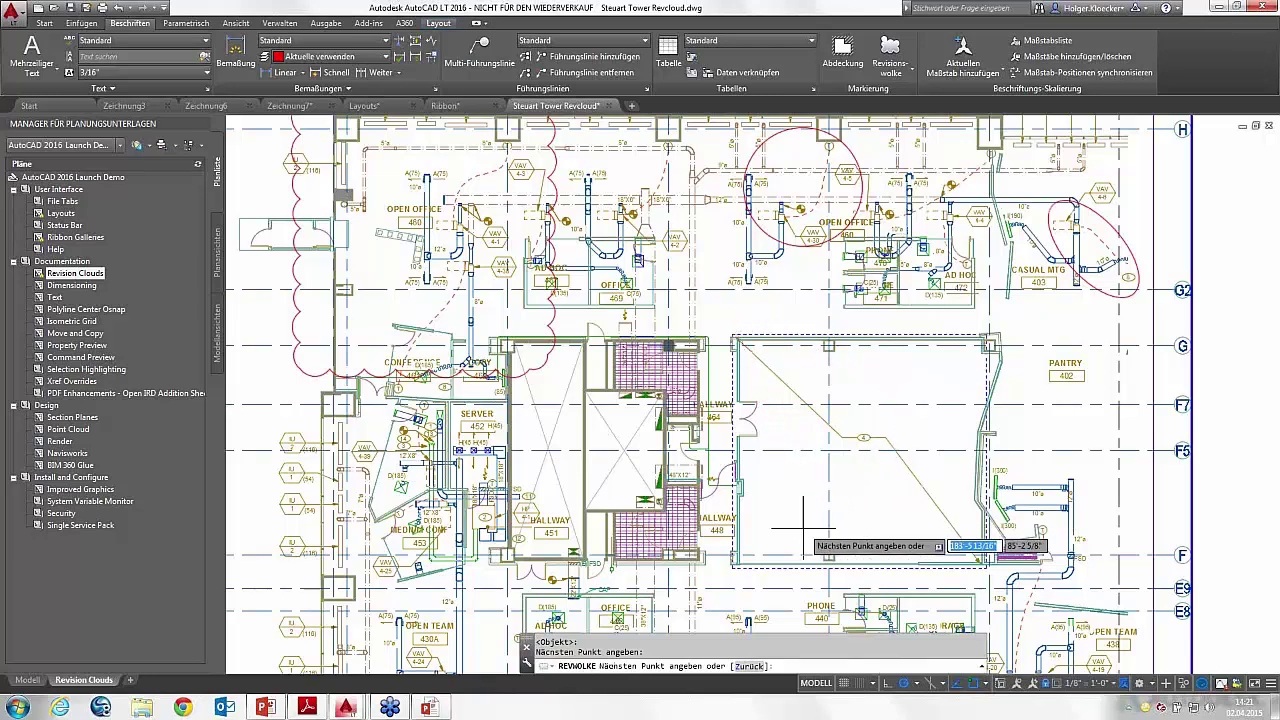
pyautogui.click(598, 486)
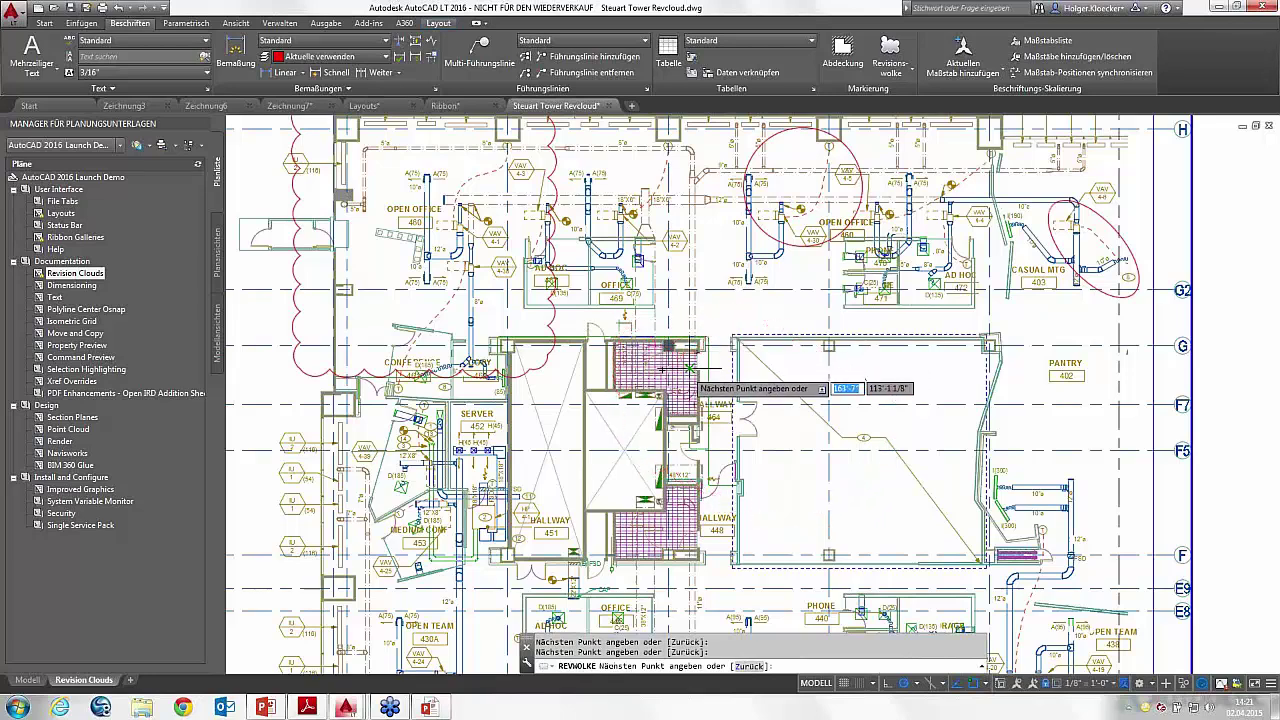
pyautogui.rightClick(688, 373)
pyautogui.click(721, 389)
pyautogui.moveTo(721, 389); pyautogui.dragTo(626, 387, button='middle')
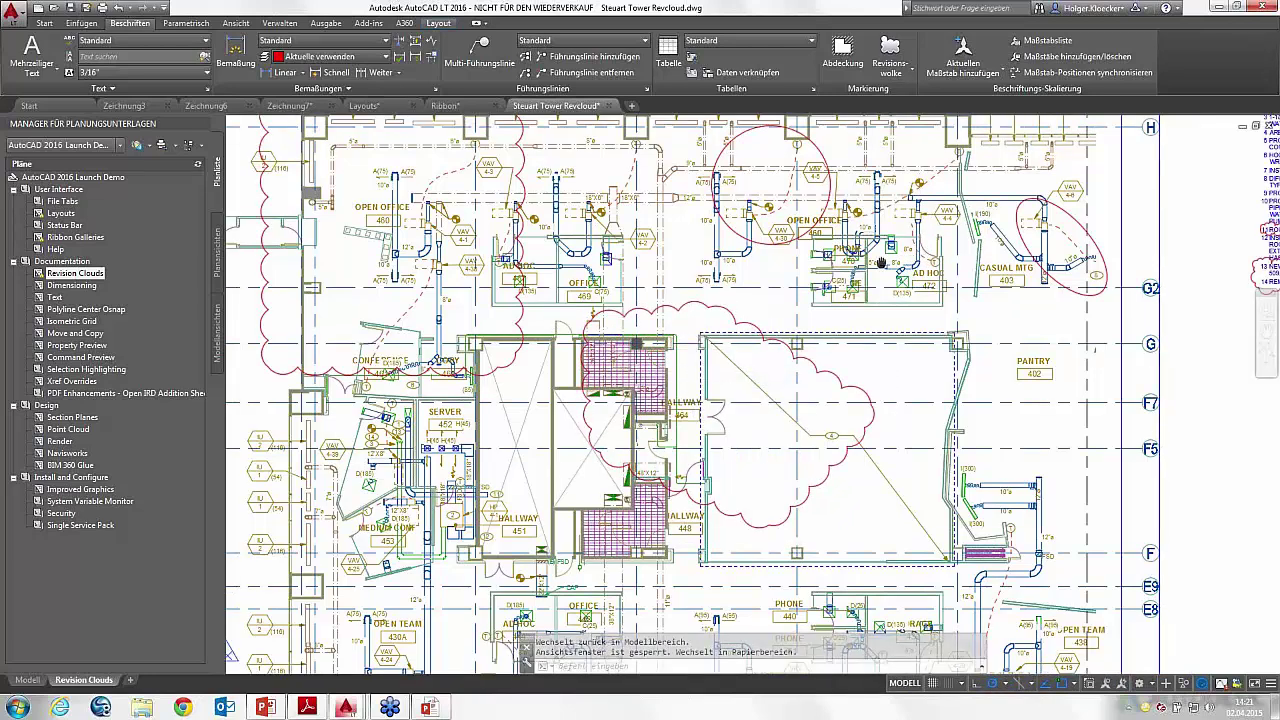
pyautogui.click(890, 73)
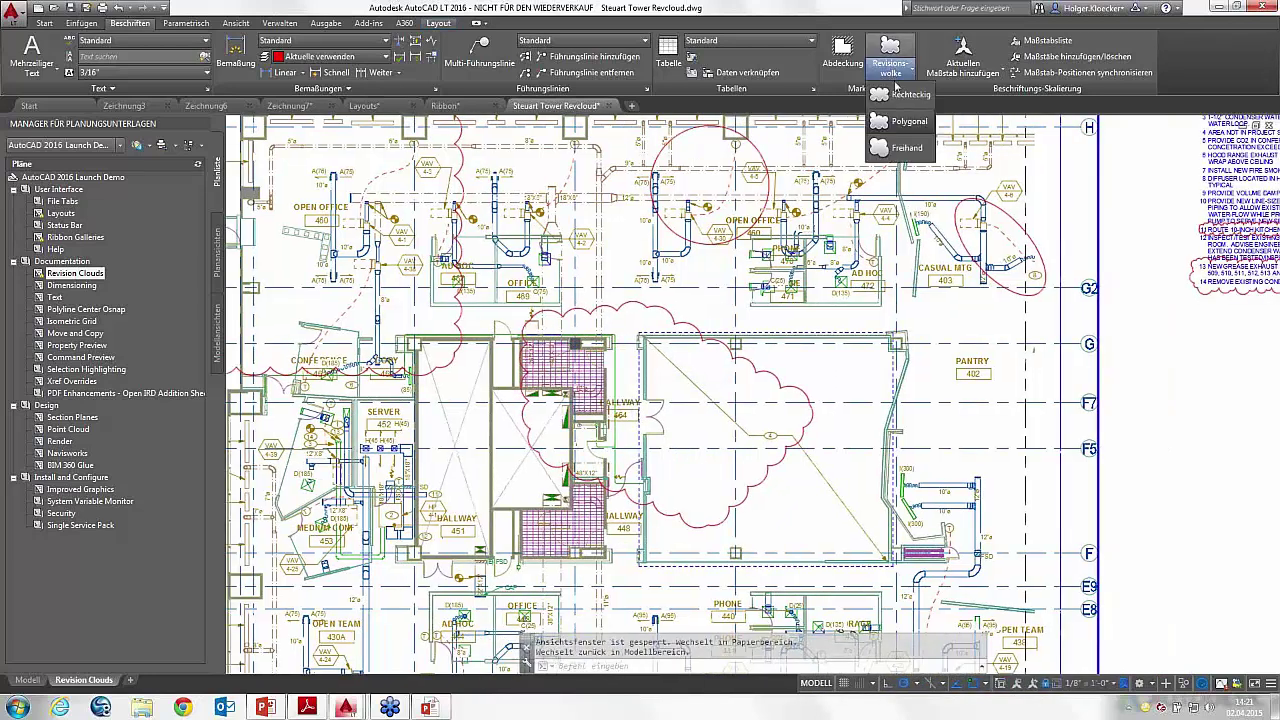
# Step: Trace a freehand revision cloud around the area east of the central room near grid F5
pyautogui.click(905, 150)
pyautogui.moveTo(900, 272); pyautogui.dragTo(771, 124, button='middle')
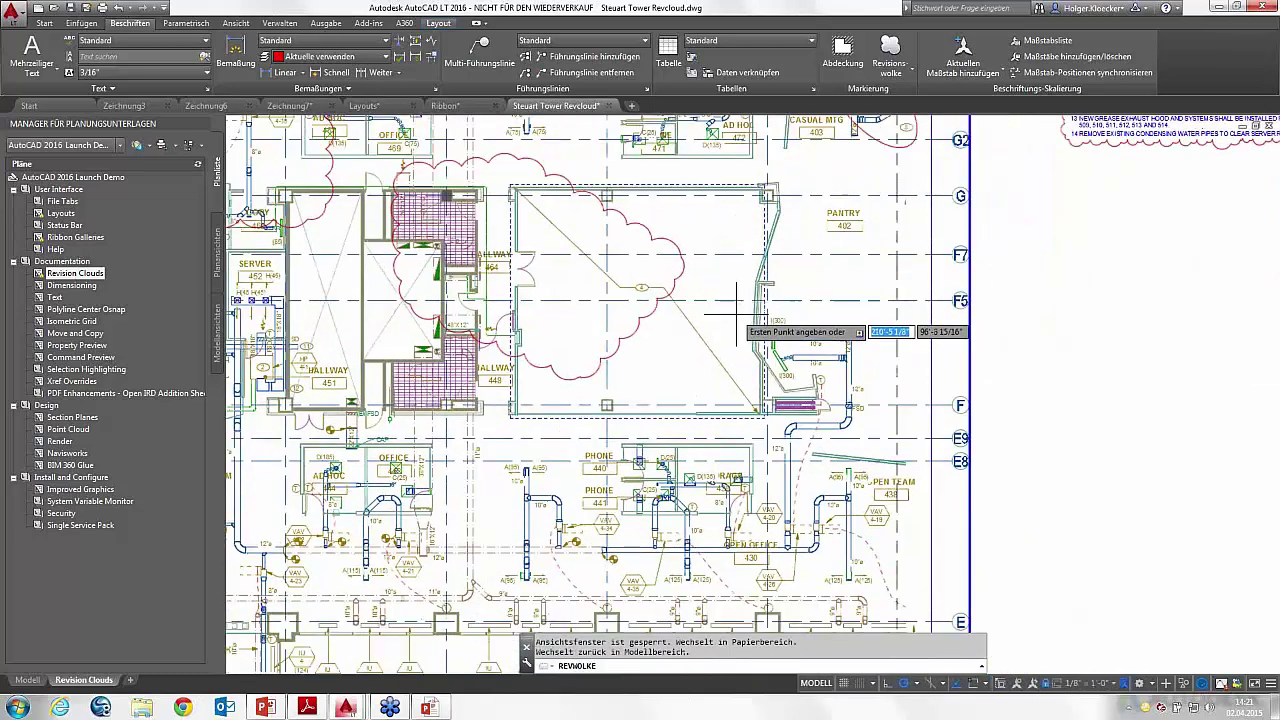
pyautogui.click(738, 312)
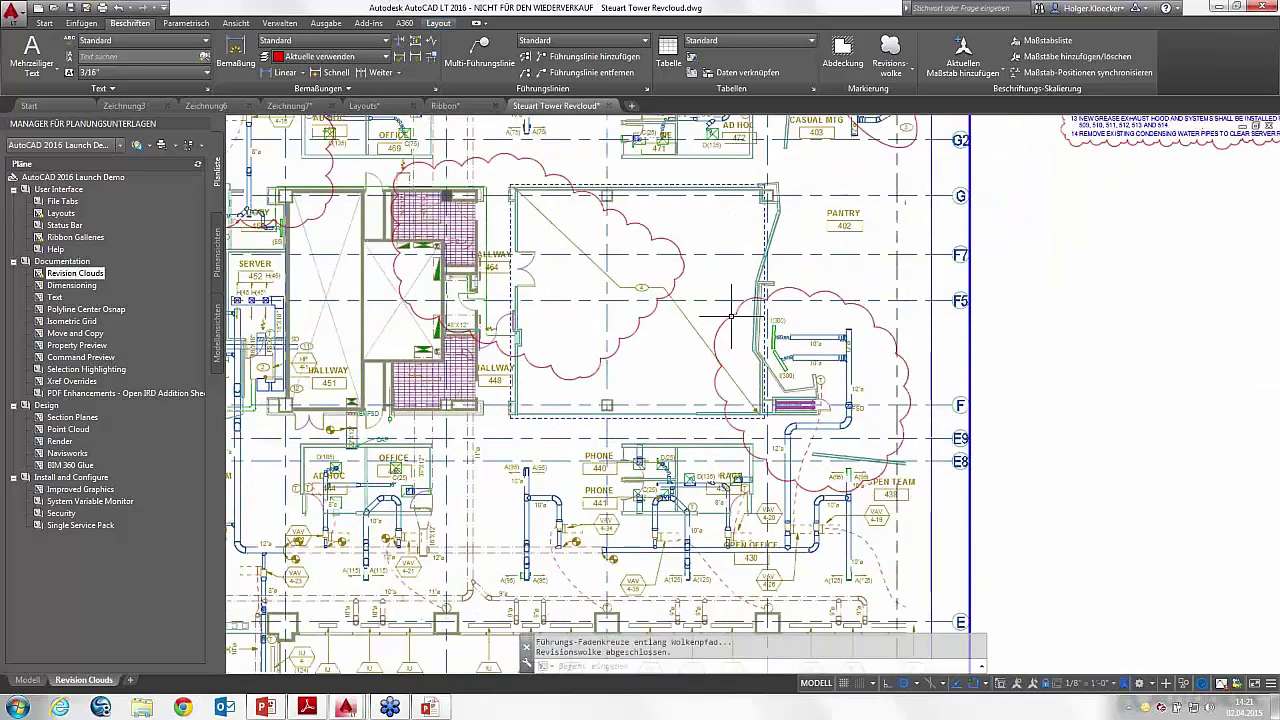
pyautogui.scroll(-1, 775, 272)
pyautogui.scroll(-2, 760, 275)
pyautogui.scroll(-1, 750, 278)
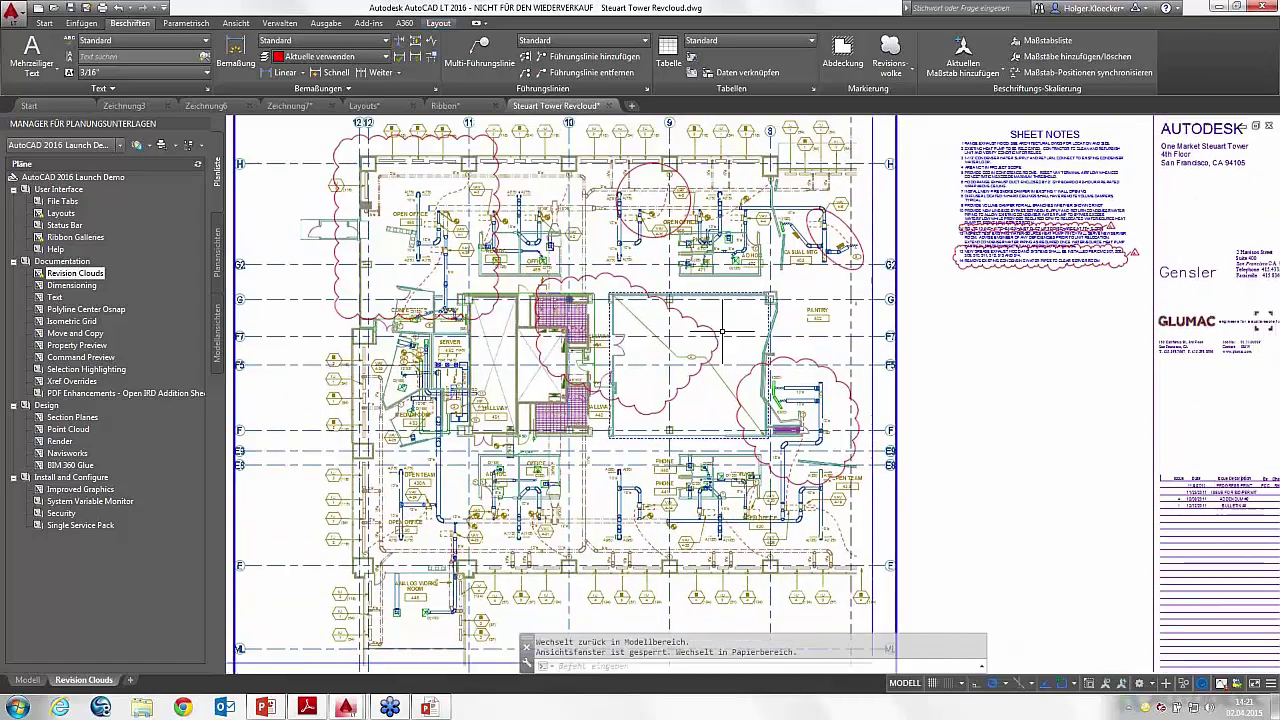
pyautogui.scroll(5, 729, 285)
pyautogui.scroll(-1, 729, 285)
pyautogui.scroll(-2, 760, 330)
# Step: Convert the red circle over the upper open office into a revision cloud, keeping its direction
pyautogui.scroll(1, 787, 373)
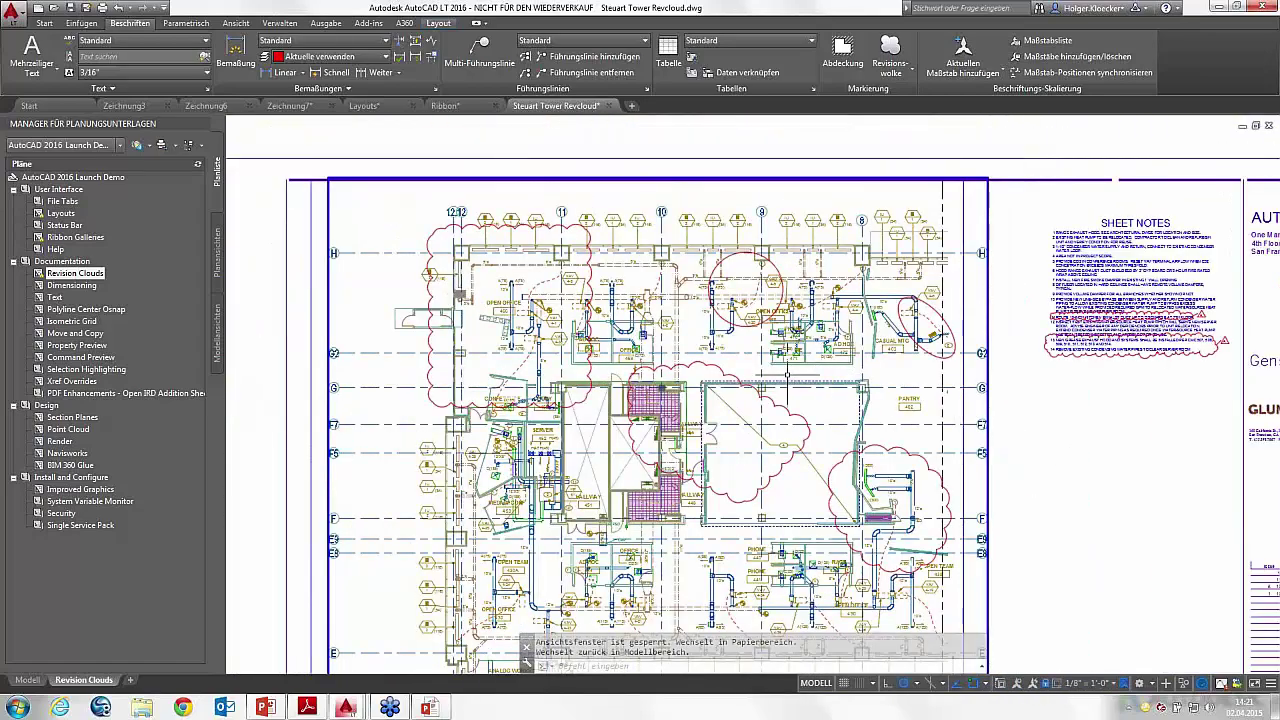
pyautogui.scroll(-1, 730, 340)
pyautogui.scroll(1, 745, 310)
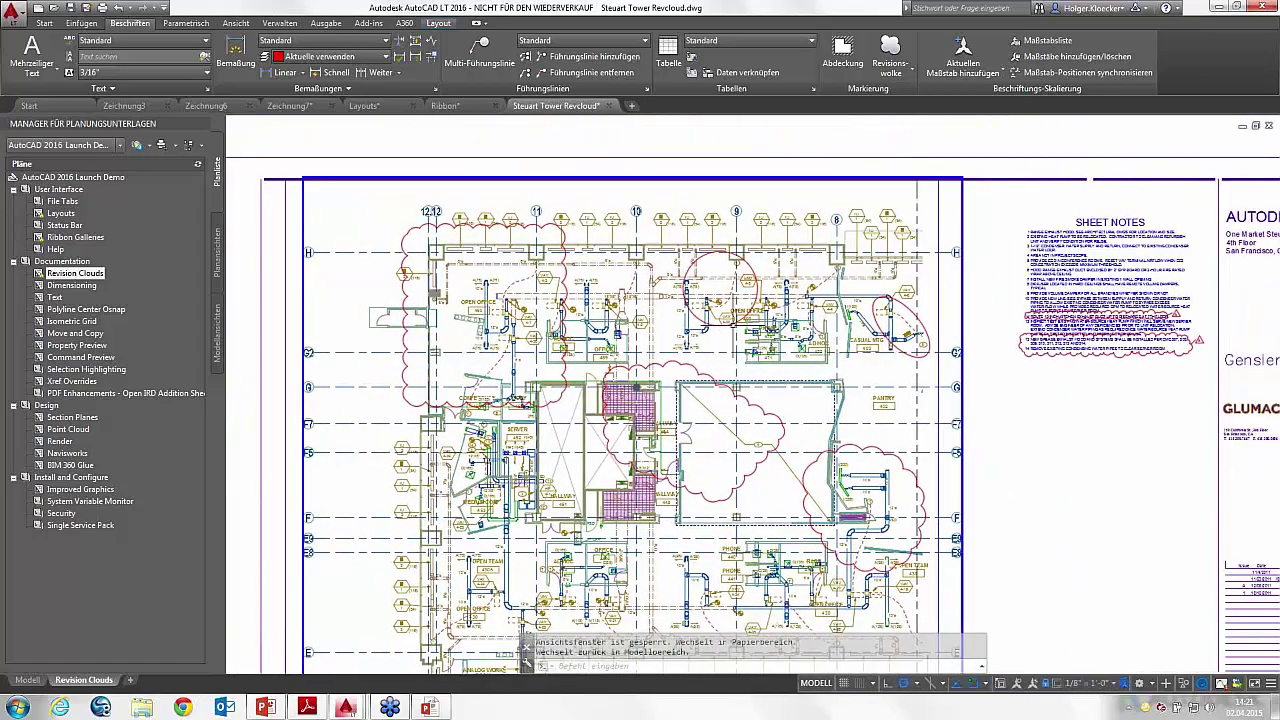
pyautogui.click(889, 50)
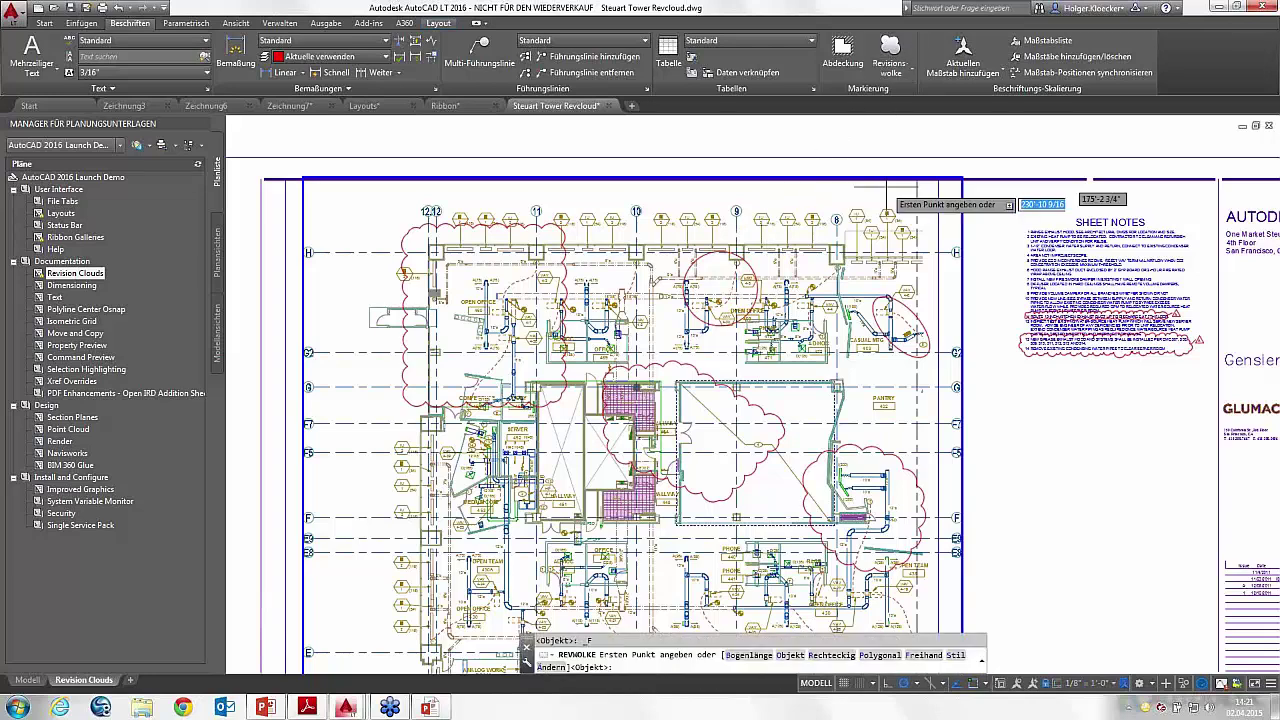
pyautogui.rightClick(773, 233)
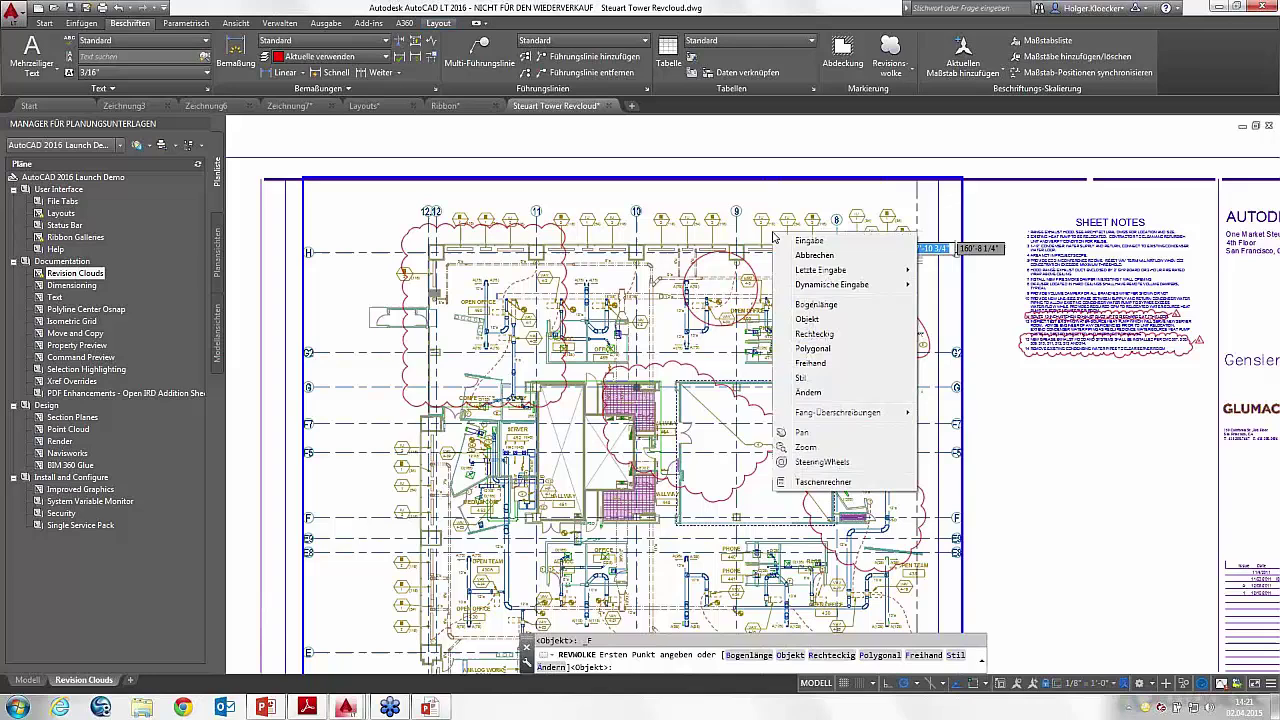
pyautogui.click(809, 320)
pyautogui.scroll(2, 745, 276)
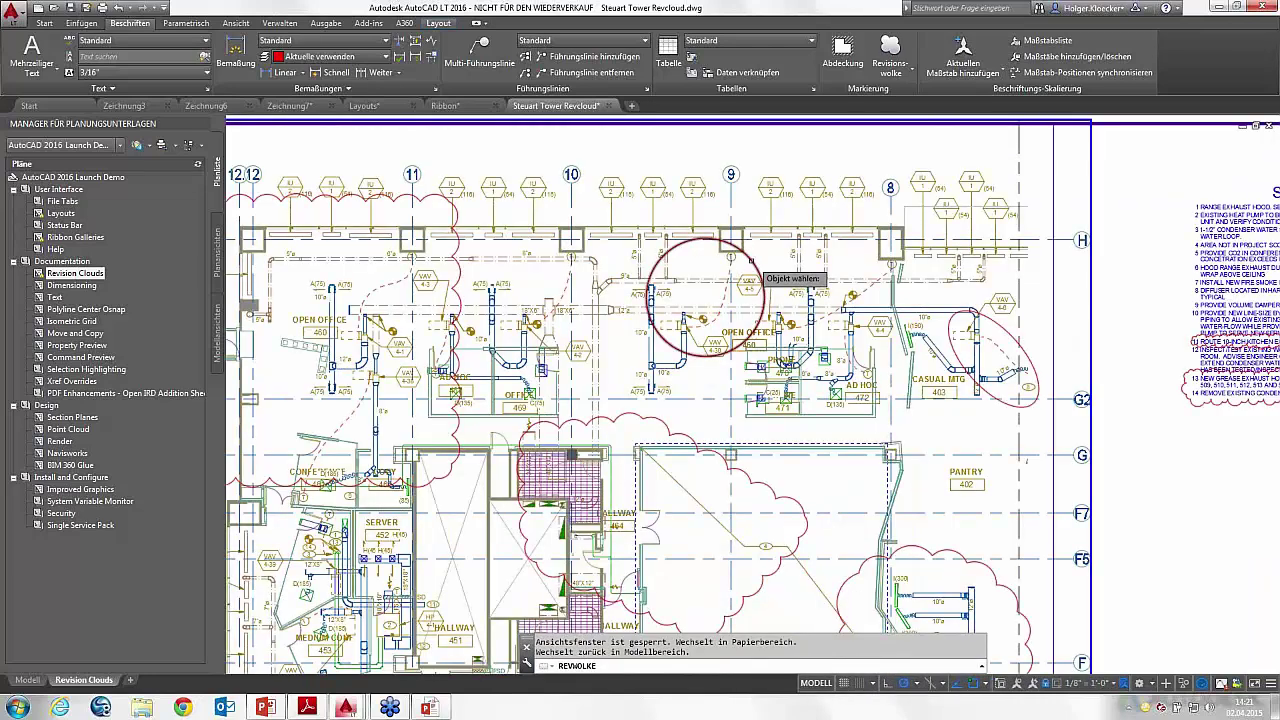
pyautogui.click(757, 268)
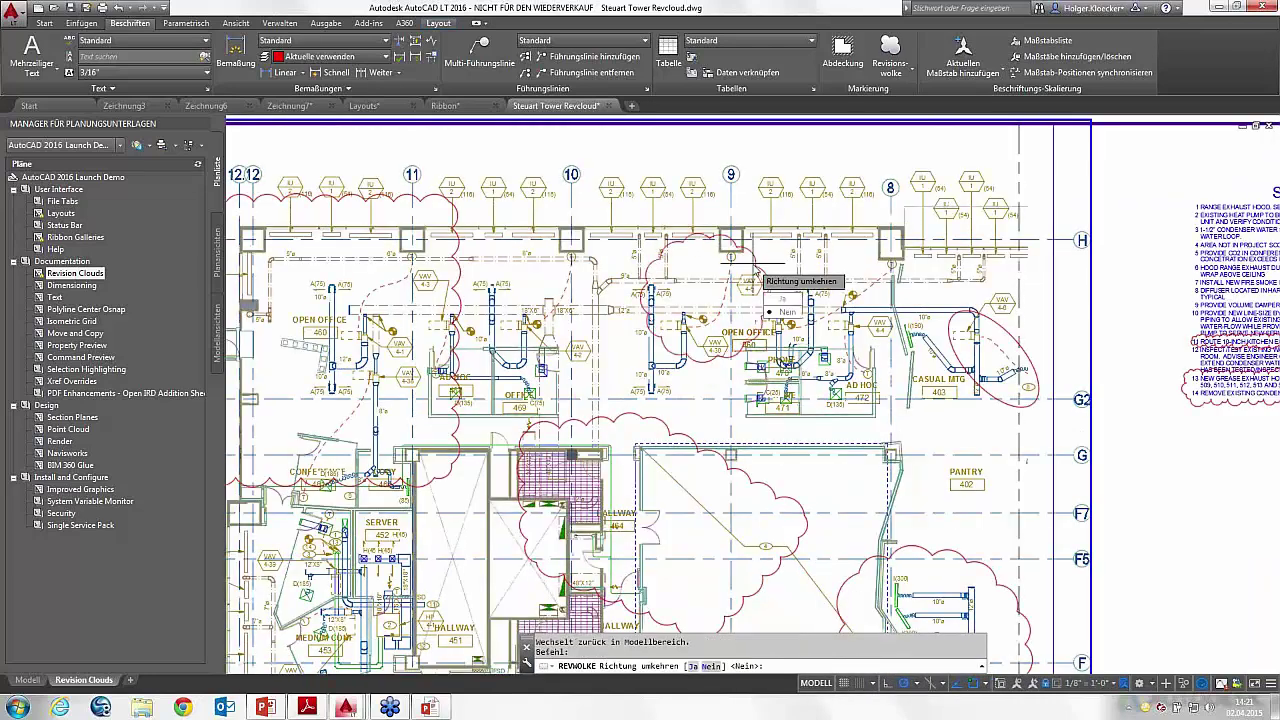
pyautogui.rightClick(783, 287)
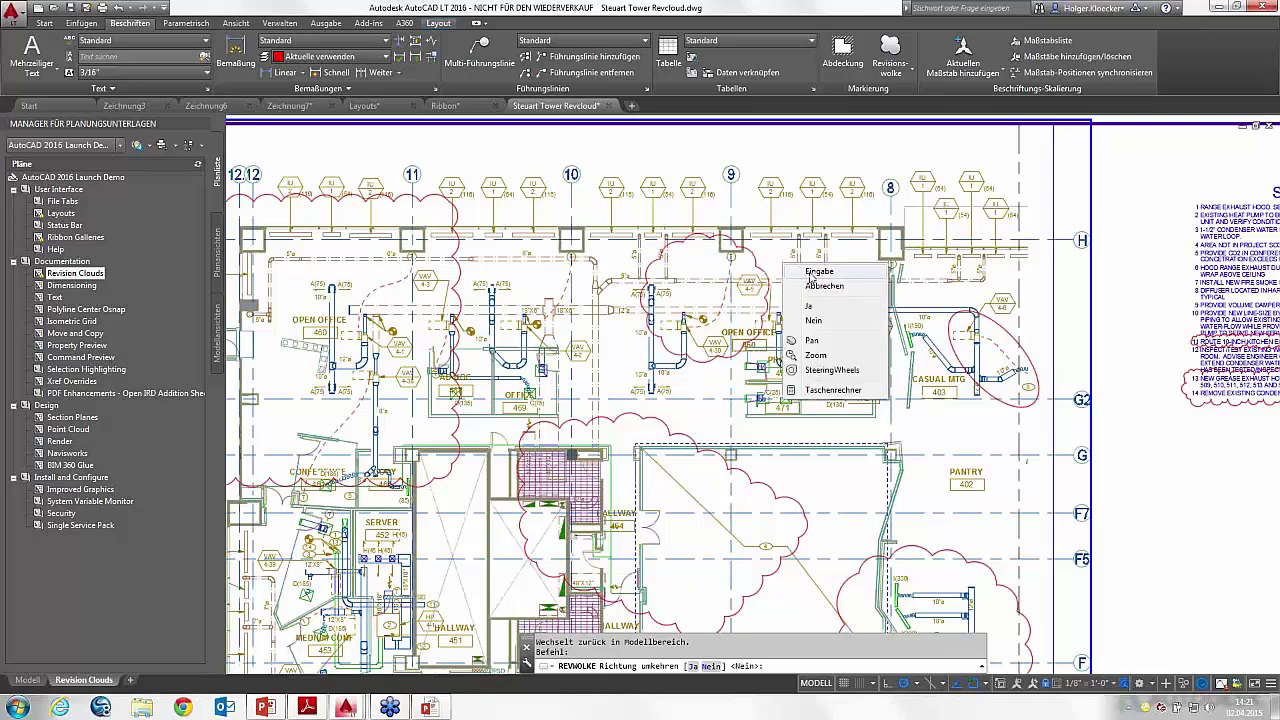
pyautogui.click(812, 278)
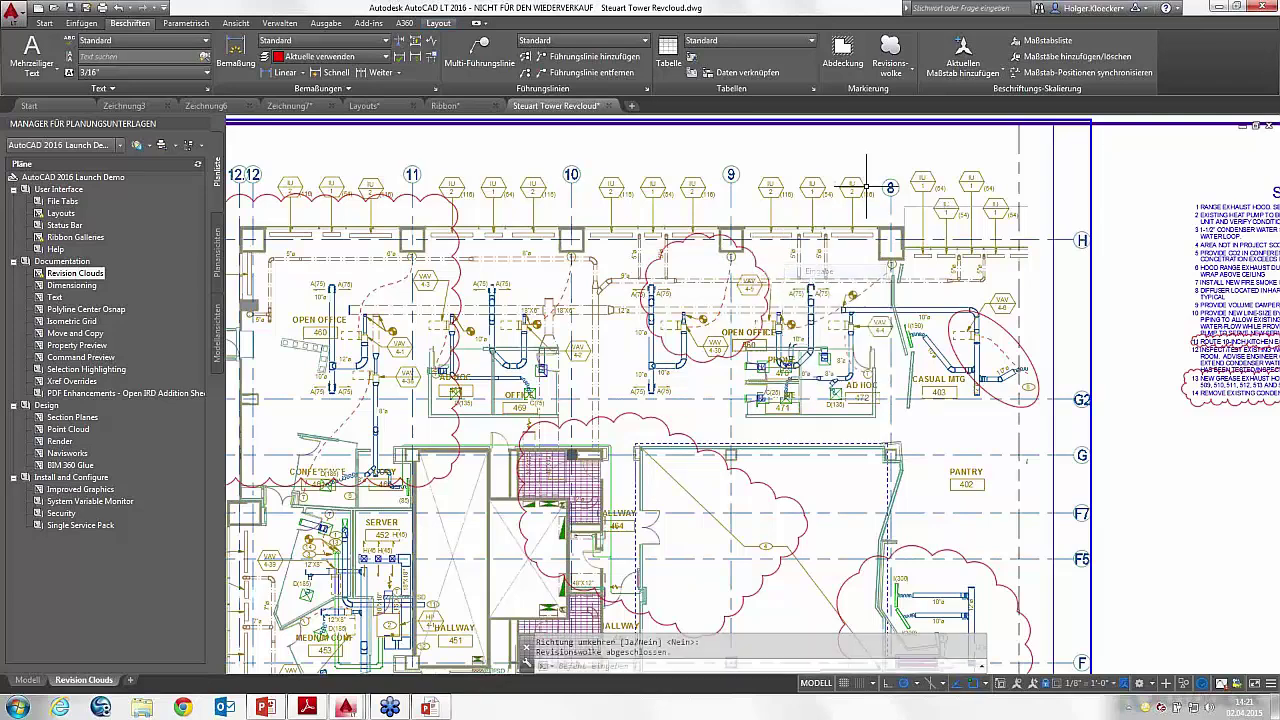
# Step: Convert the red ellipse beside CASUAL MTG into a revision cloud, keeping its direction
pyautogui.click(880, 55)
pyautogui.rightClick(955, 297)
pyautogui.click(985, 374)
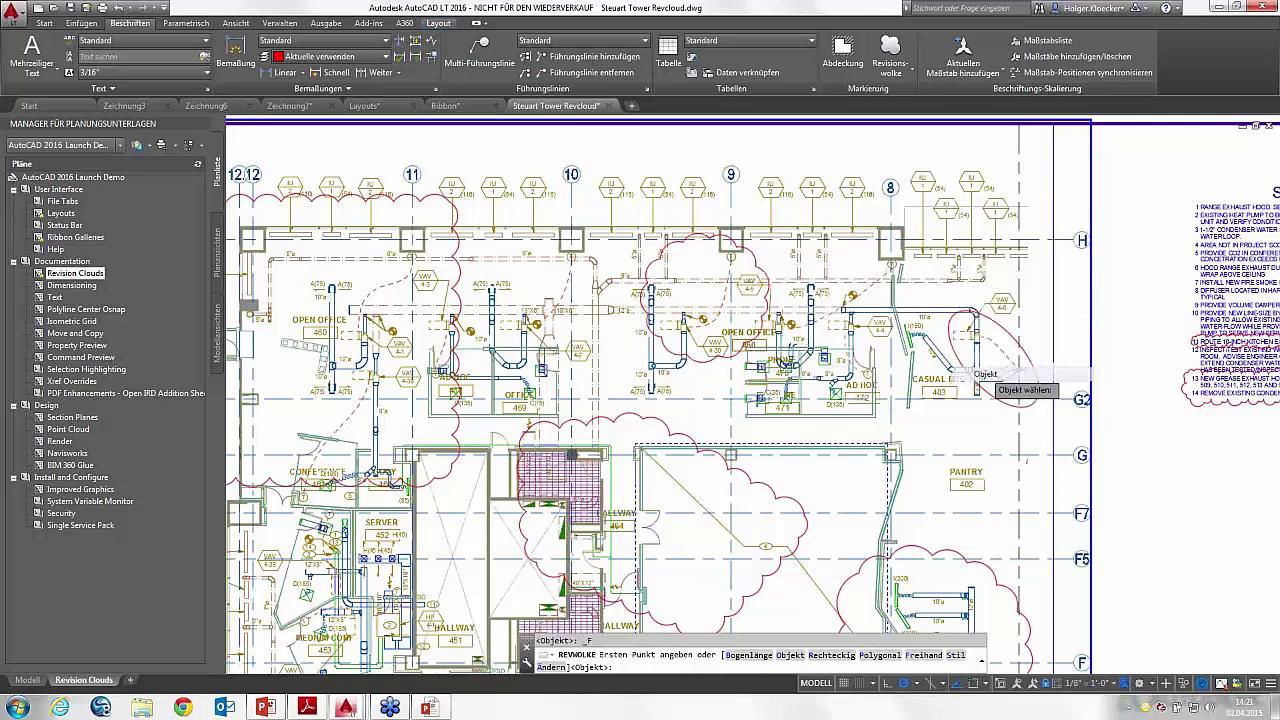
pyautogui.click(996, 325)
pyautogui.rightClick(1020, 330)
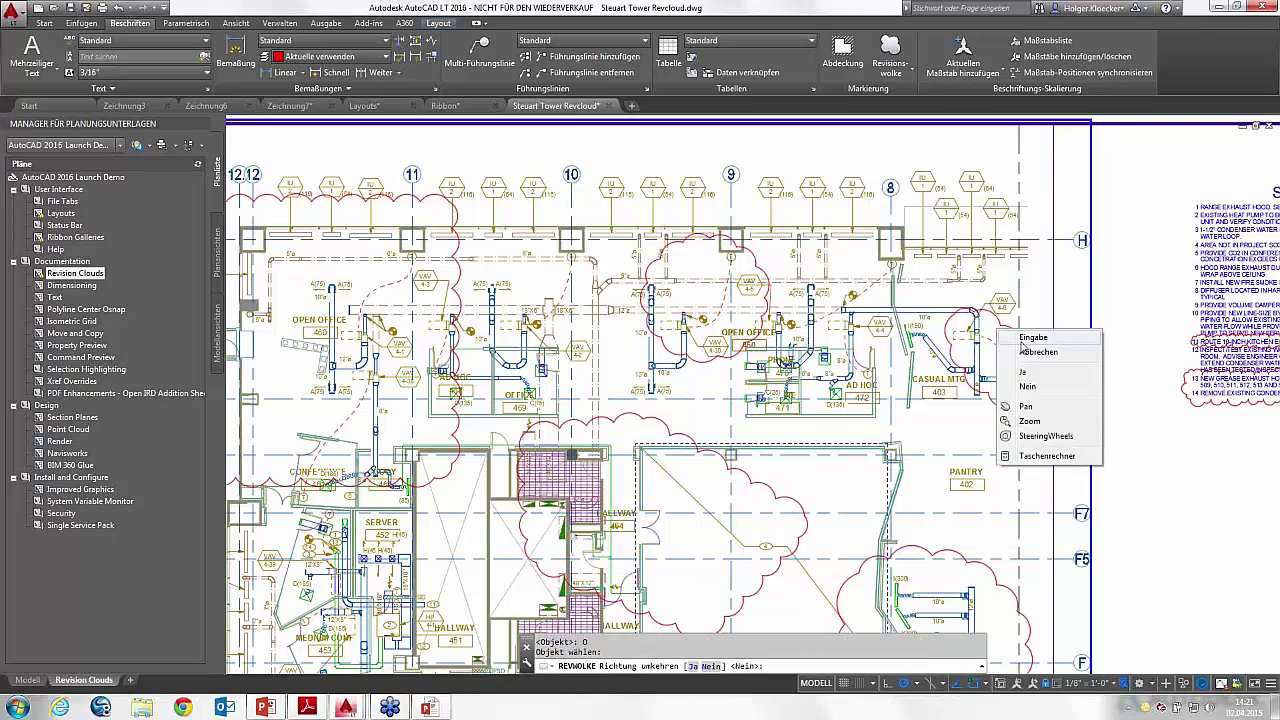
pyautogui.click(1050, 341)
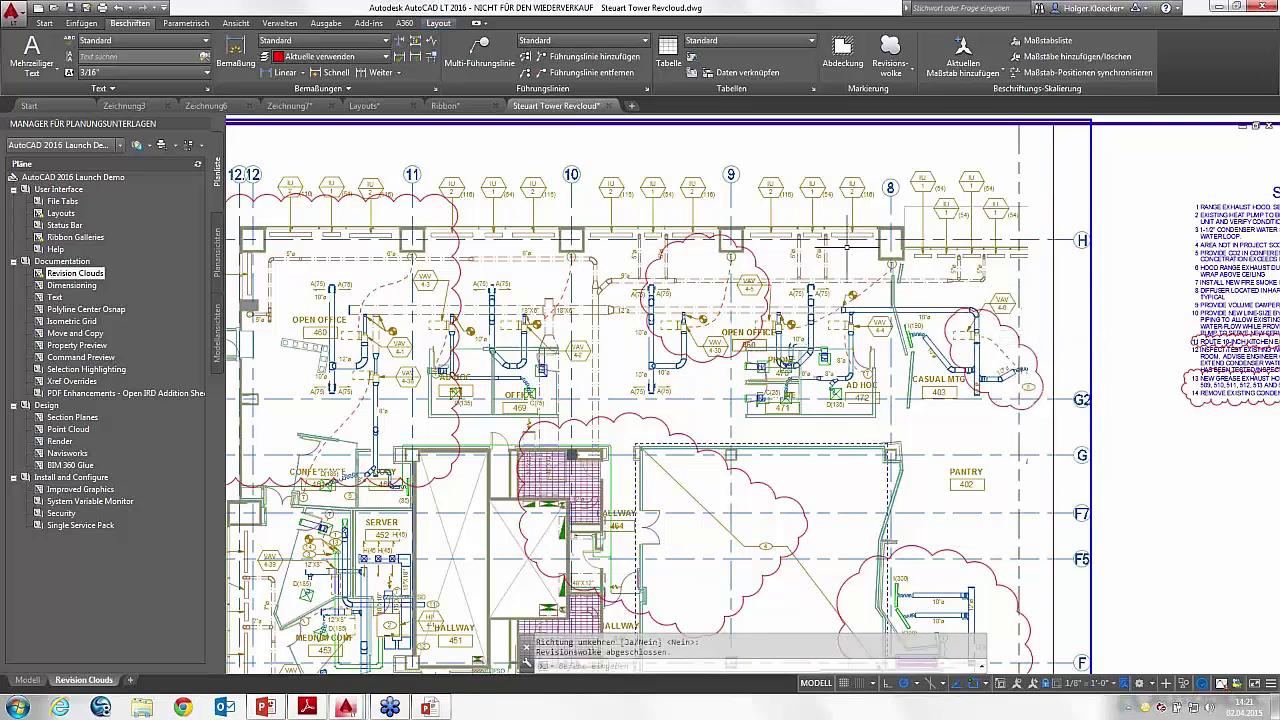
pyautogui.moveTo(534, 300); pyautogui.dragTo(632, 302, button='middle')
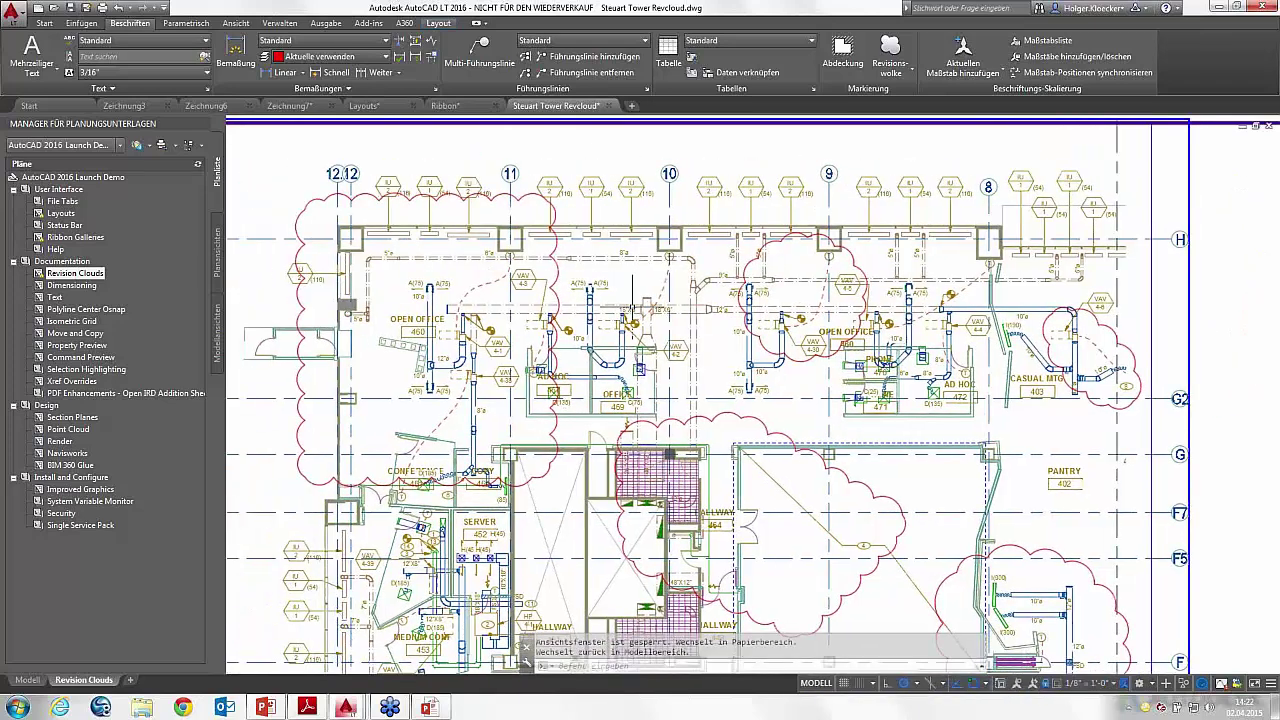
pyautogui.press('Escape')
# Step: Stretch the large upper-left cloud's grips, lowering its top edge and extending its bottom-left corner
pyautogui.click(556, 250)
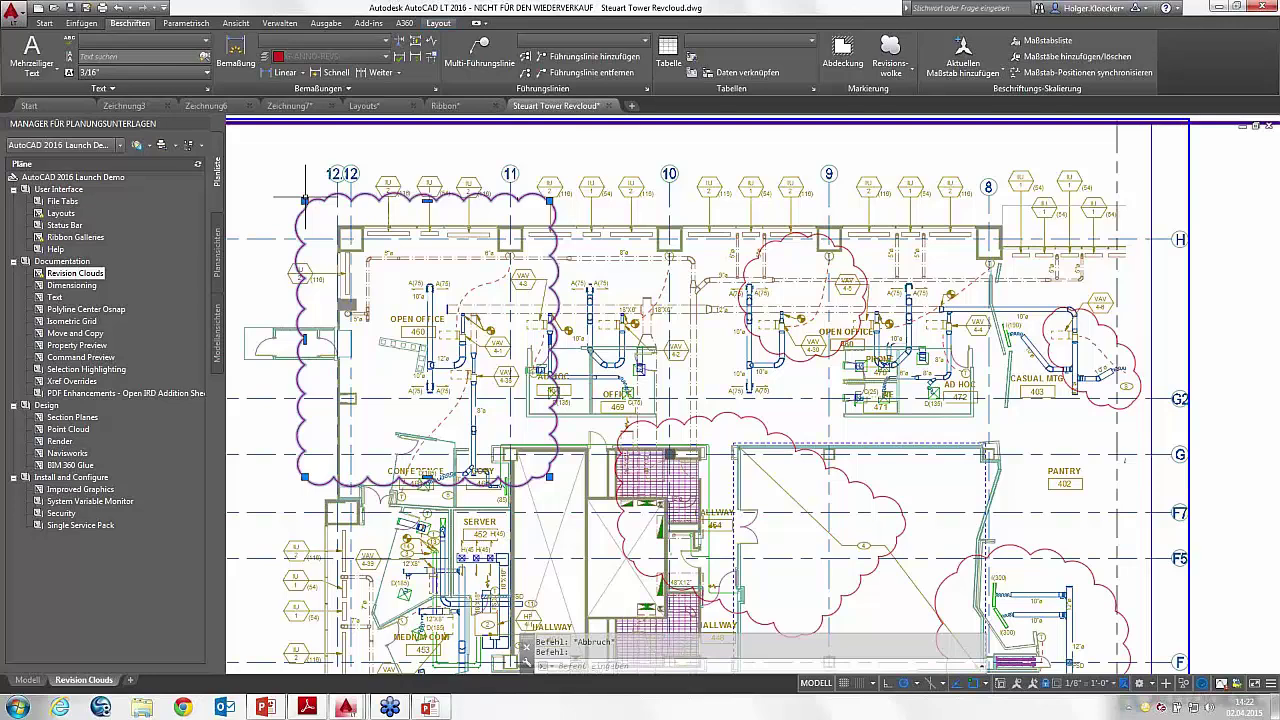
pyautogui.moveTo(304, 200)
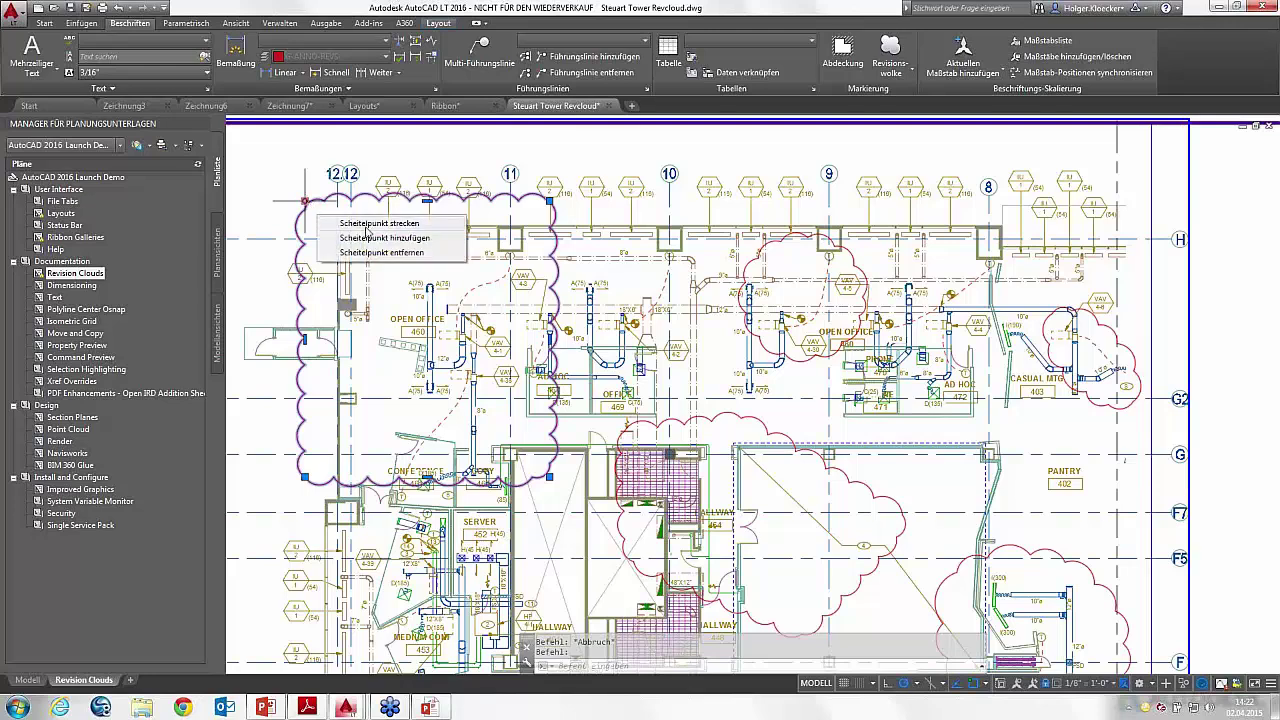
pyautogui.click(428, 201)
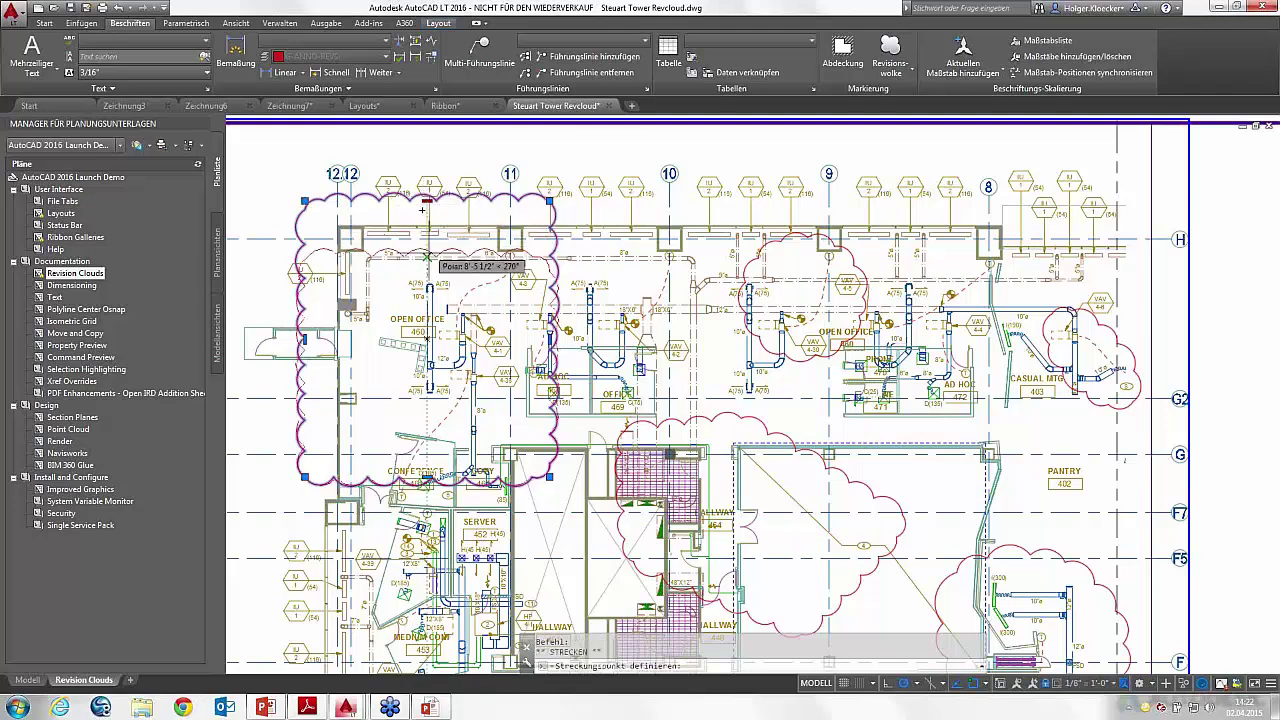
pyautogui.click(428, 268)
pyautogui.click(304, 372)
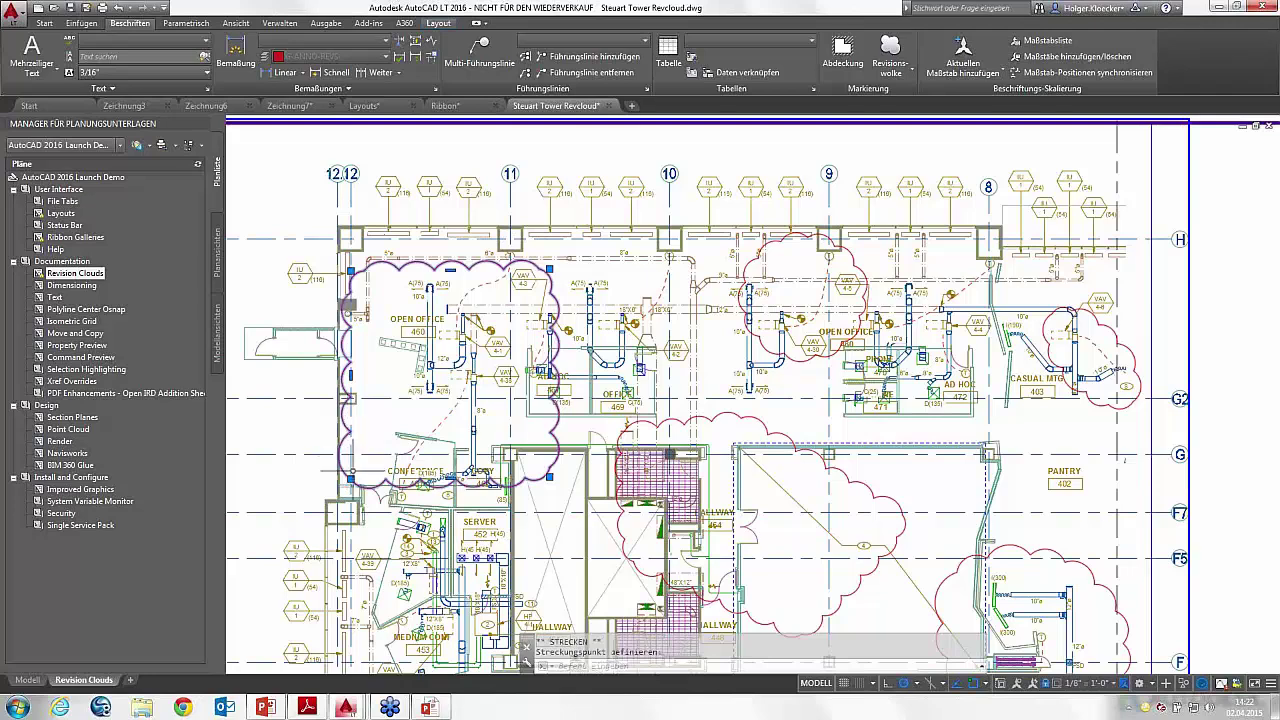
pyautogui.click(301, 490)
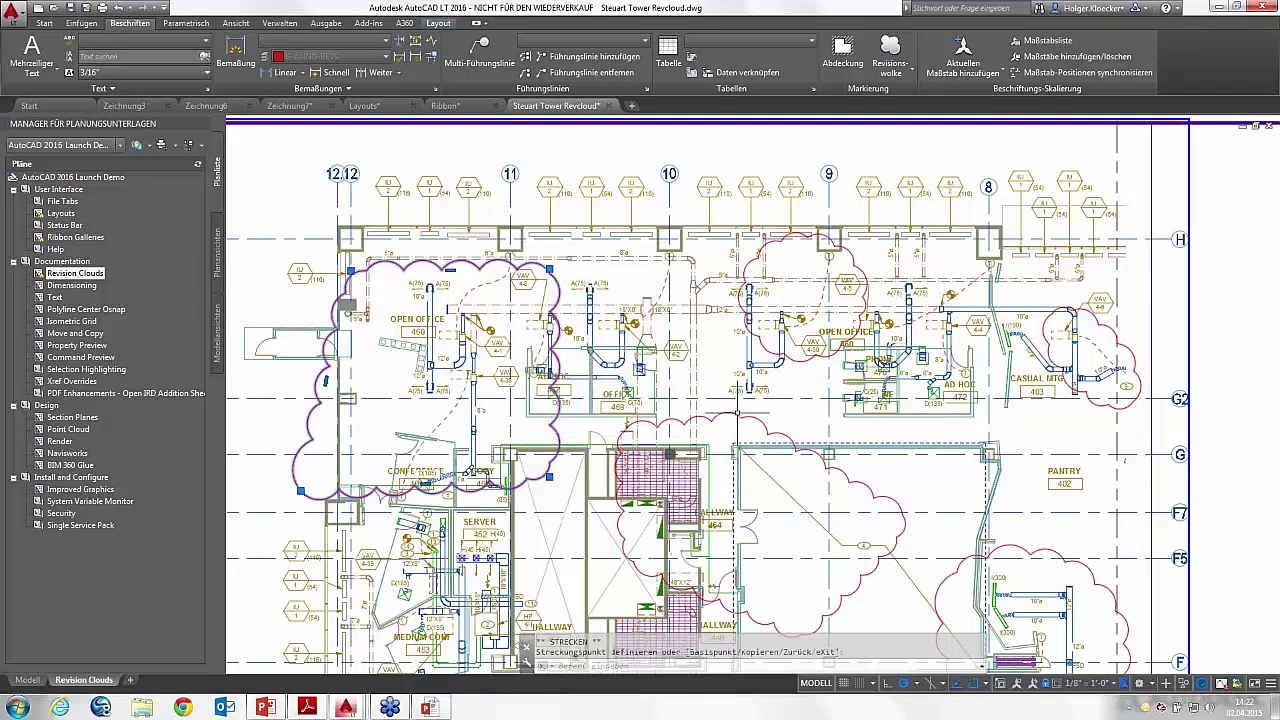
pyautogui.press('Escape')
# Step: Add a new vertex on the central room cloud's top edge and place it
pyautogui.click(739, 415)
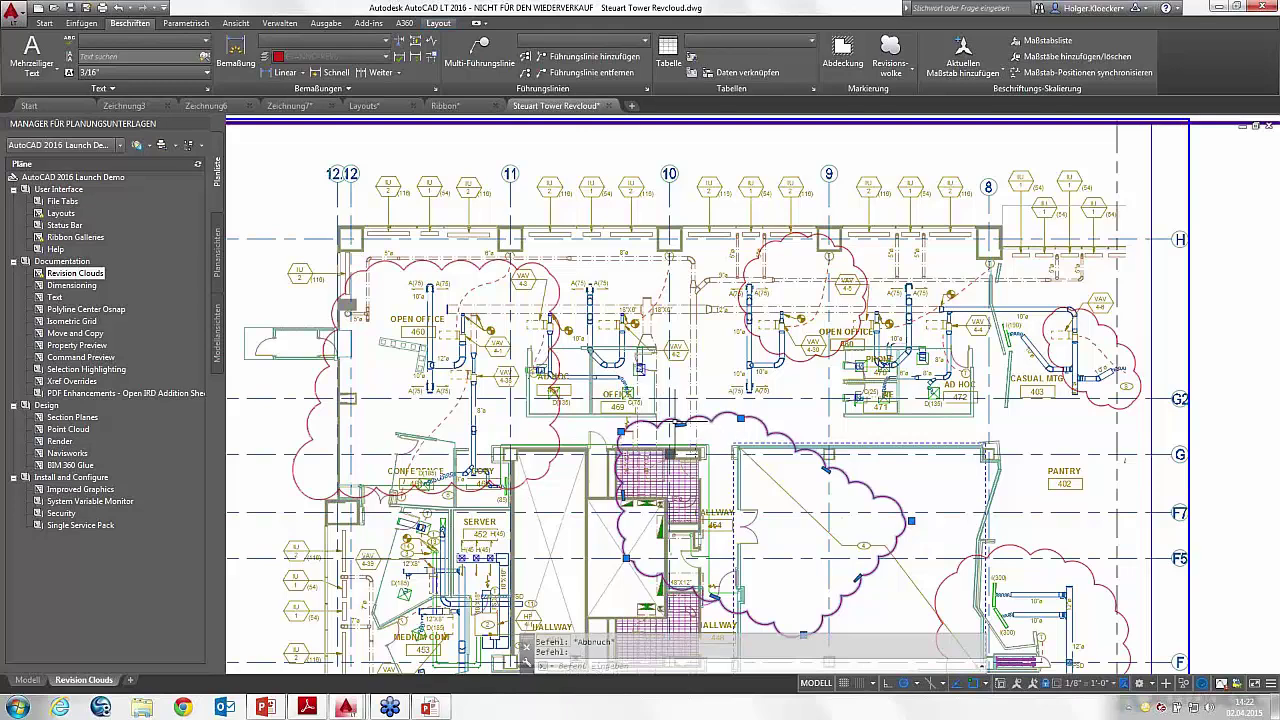
pyautogui.click(740, 418)
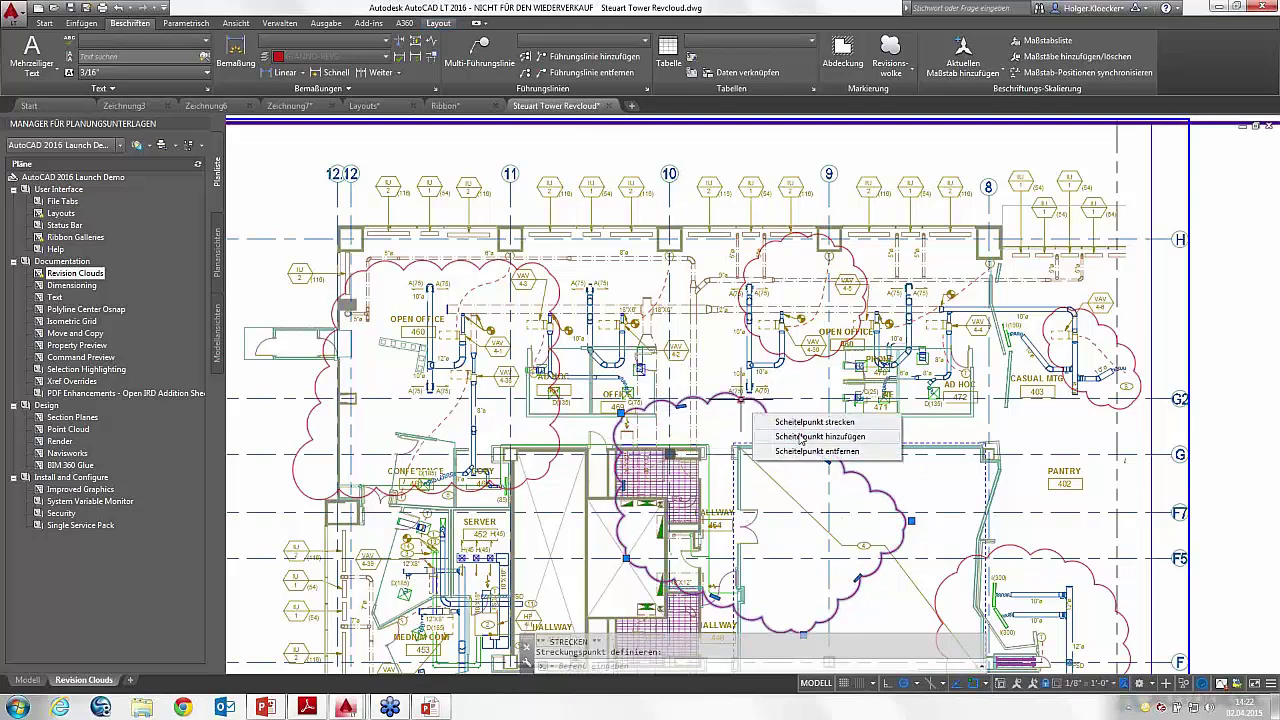
pyautogui.click(812, 437)
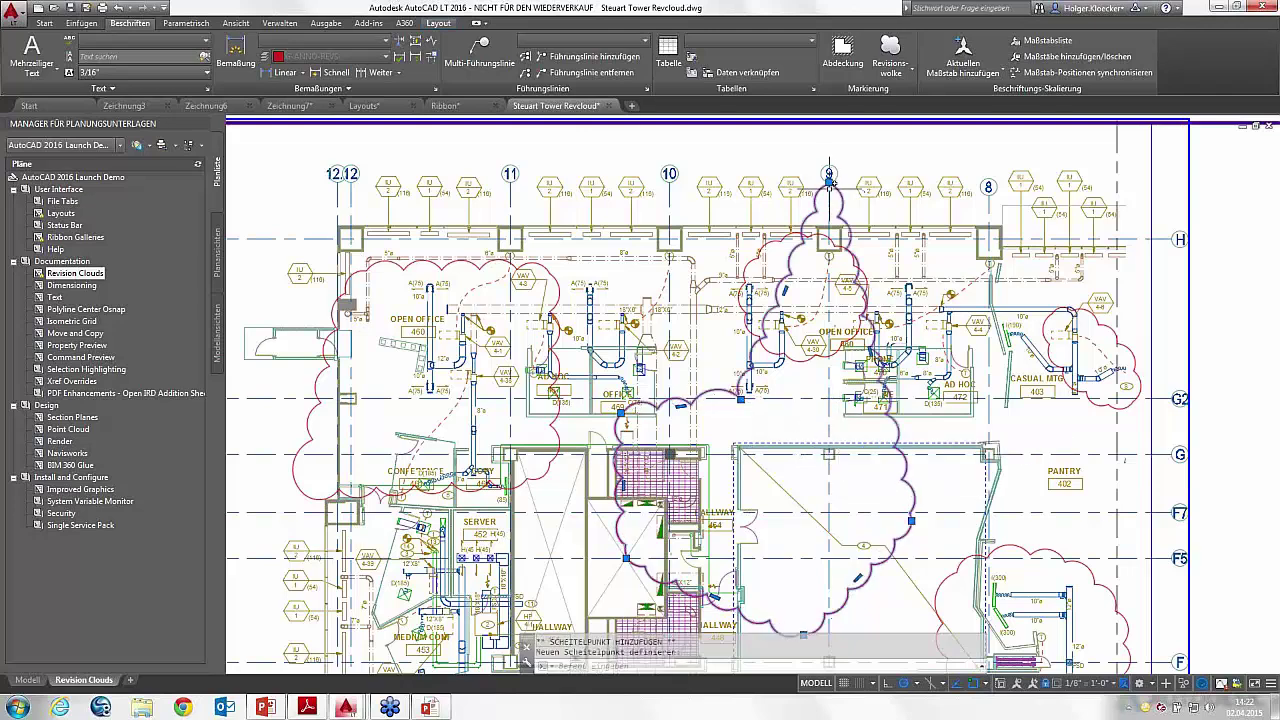
pyautogui.click(810, 420)
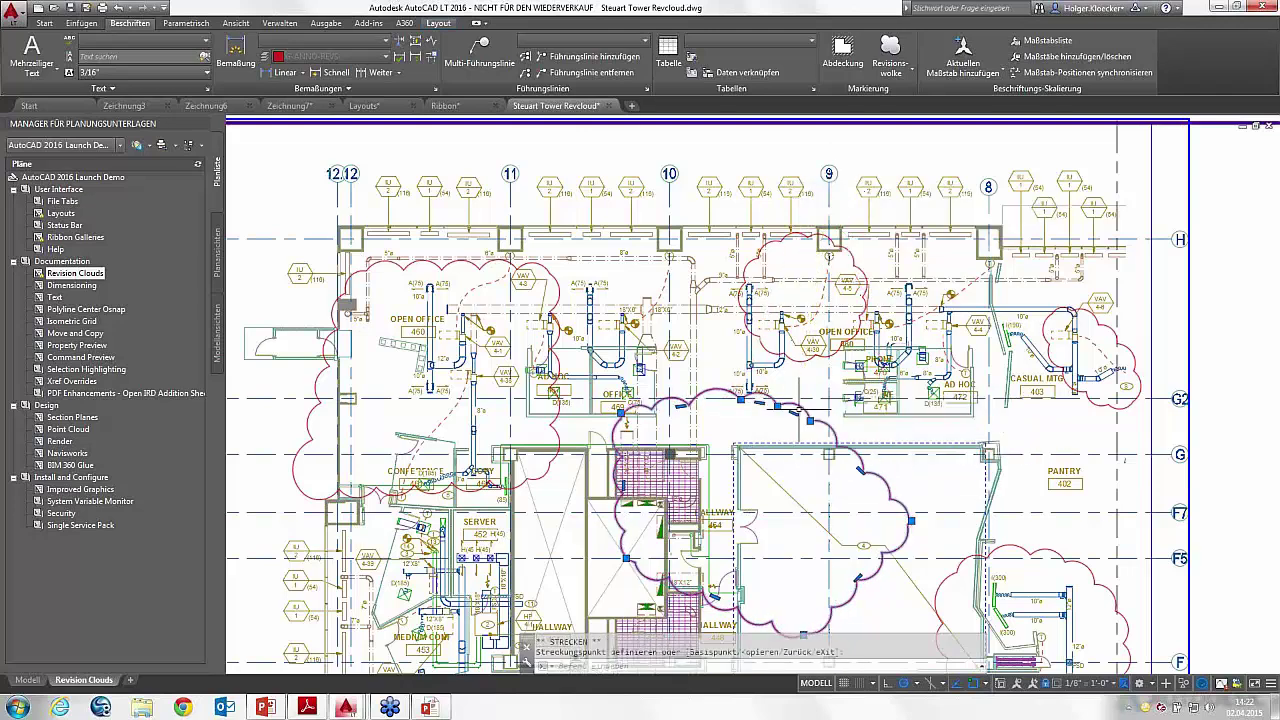
pyautogui.moveTo(860, 523); pyautogui.dragTo(808, 489, button='middle')
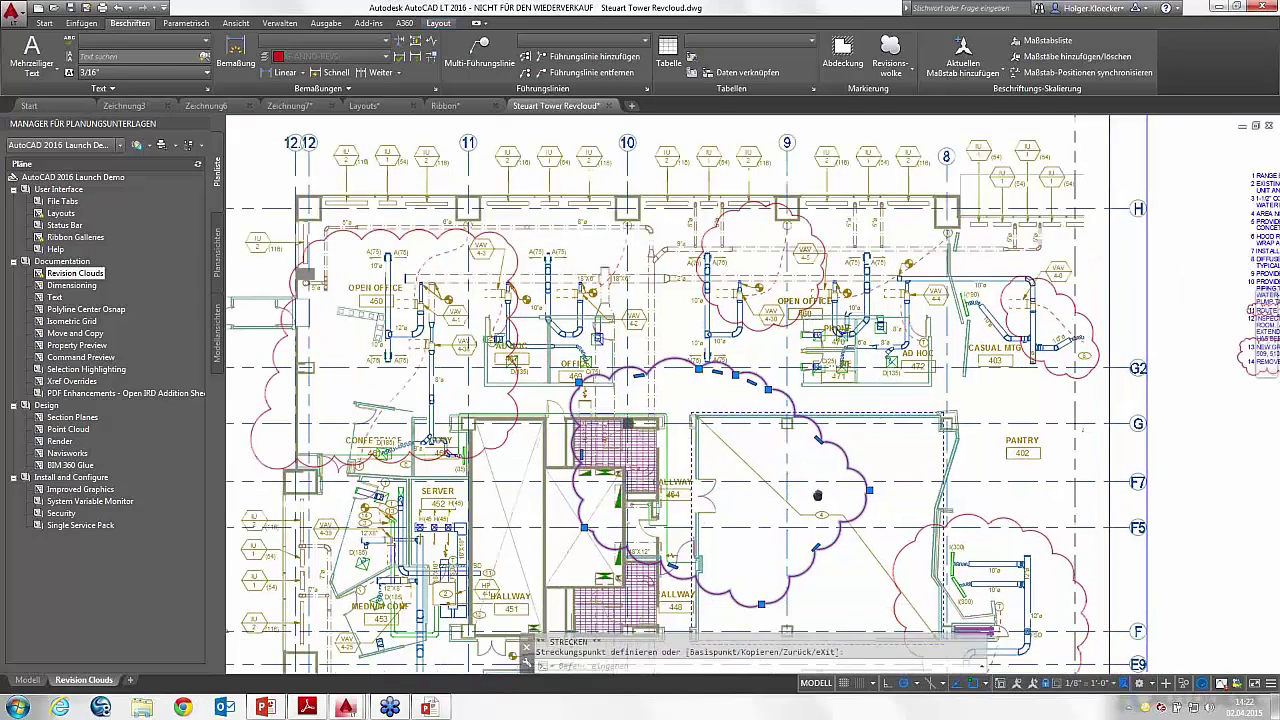
pyautogui.moveTo(797, 221); pyautogui.dragTo(716, 251, button='middle')
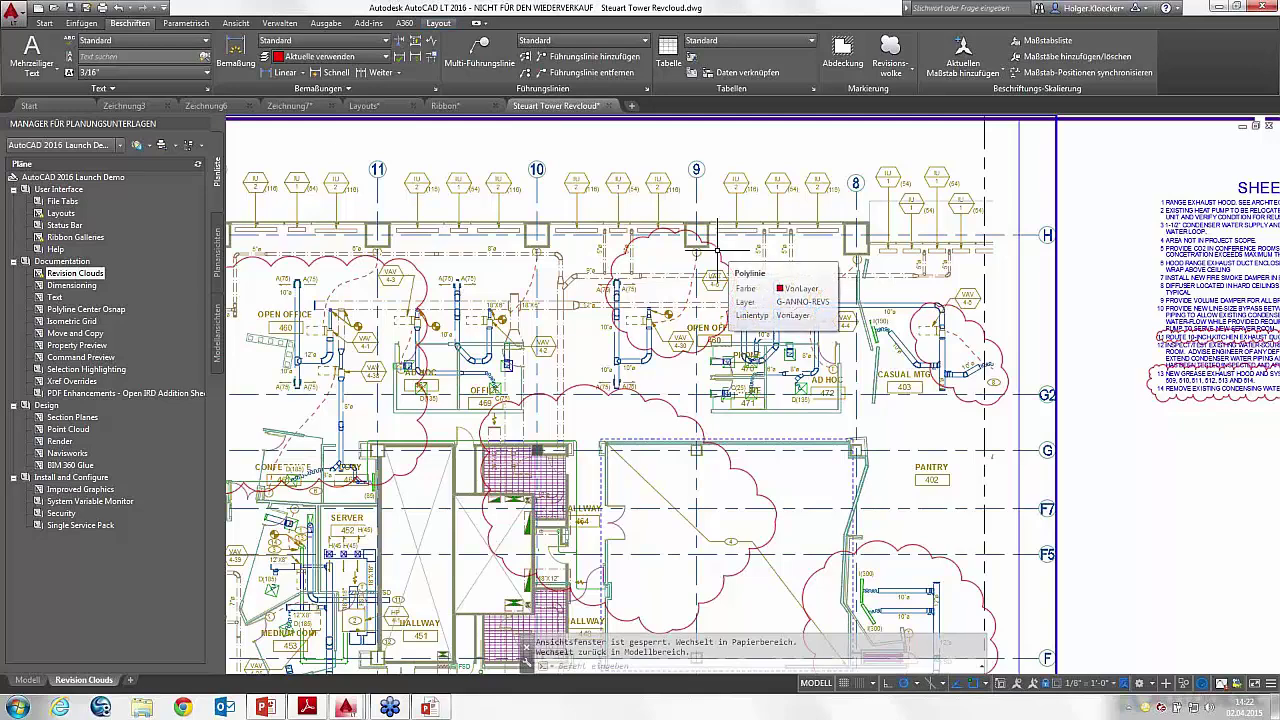
# Step: Stretch the Open Office cloud near grid 9, lowering its bottom and pulling its right side in
pyautogui.click(717, 249)
pyautogui.scroll(2, 717, 249)
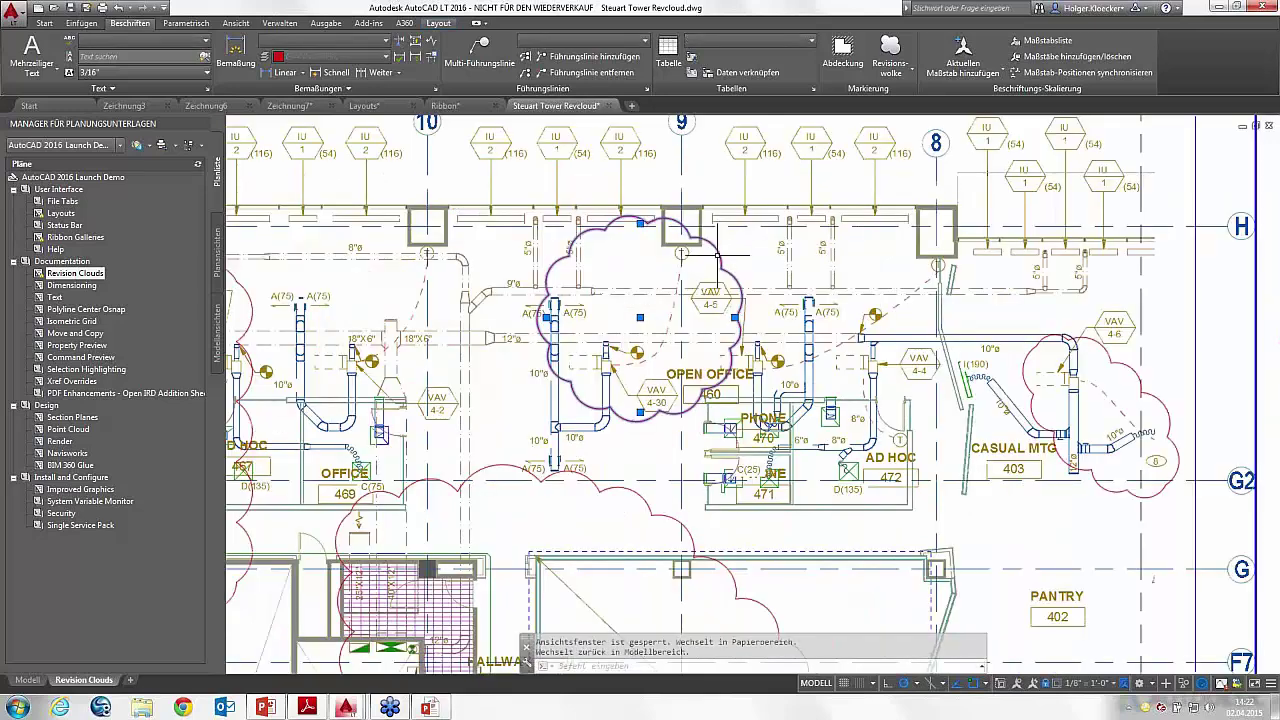
pyautogui.click(640, 411)
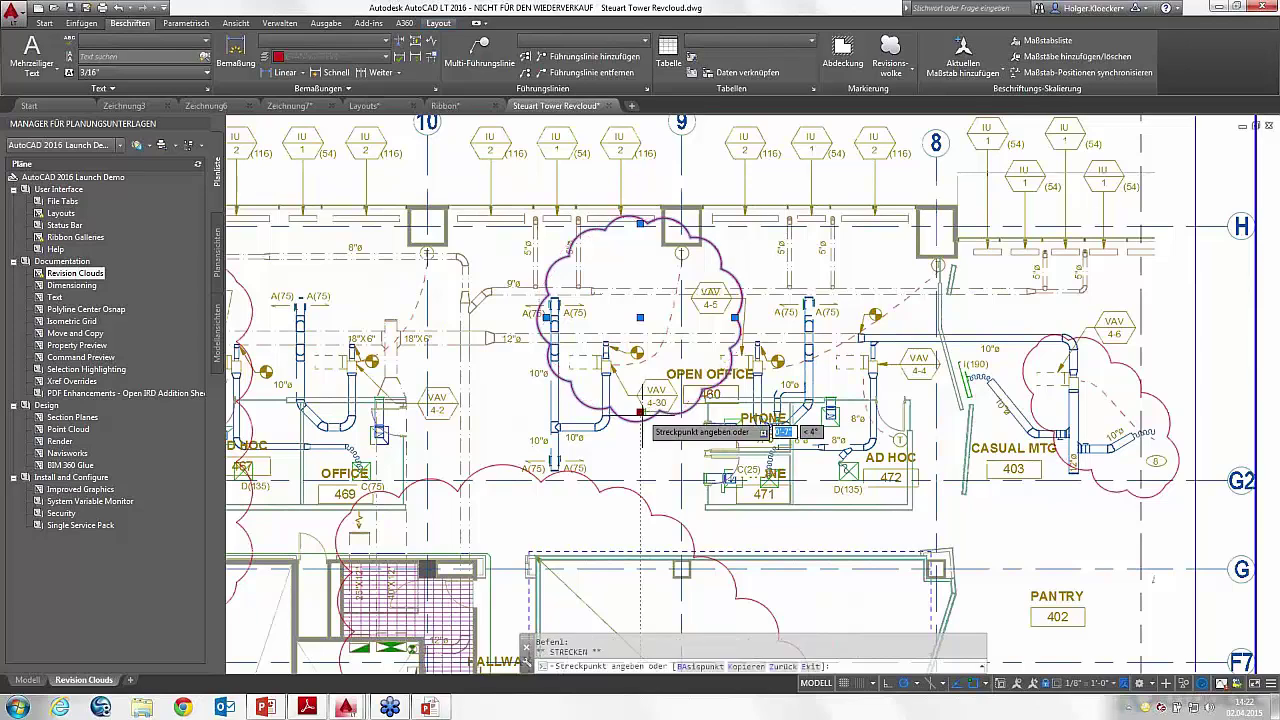
pyautogui.click(640, 456)
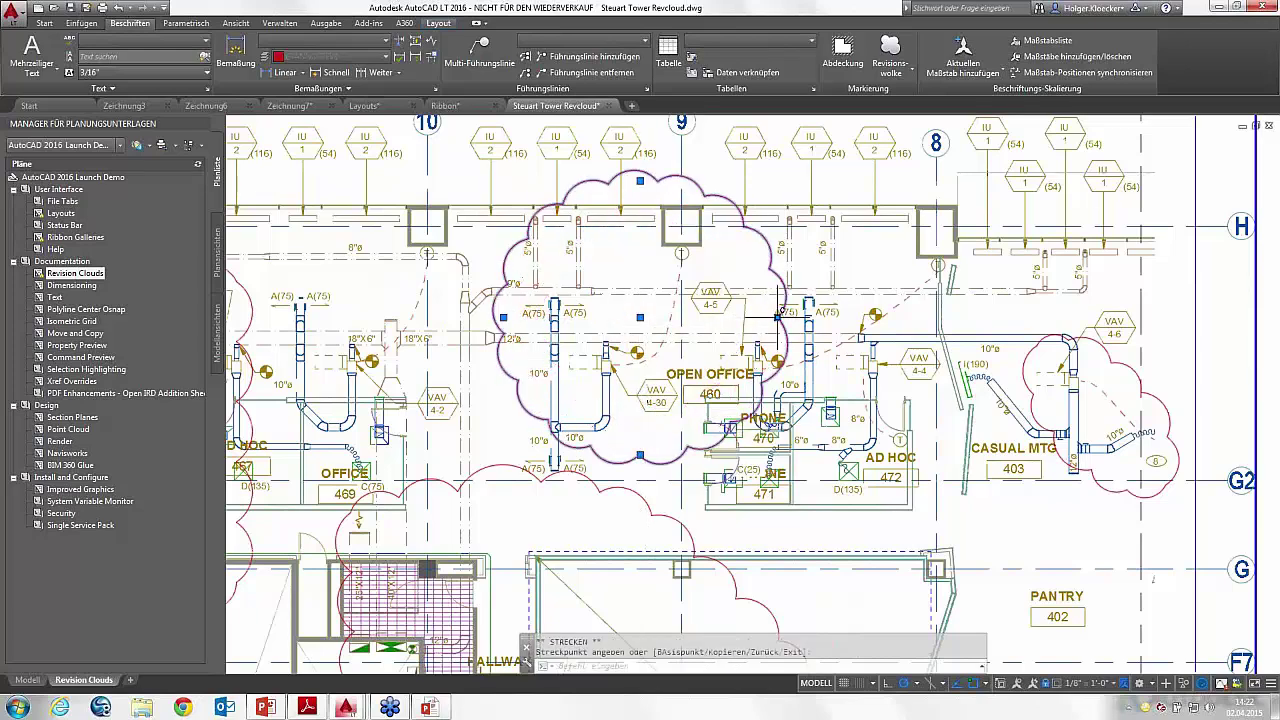
pyautogui.click(779, 316)
pyautogui.click(744, 316)
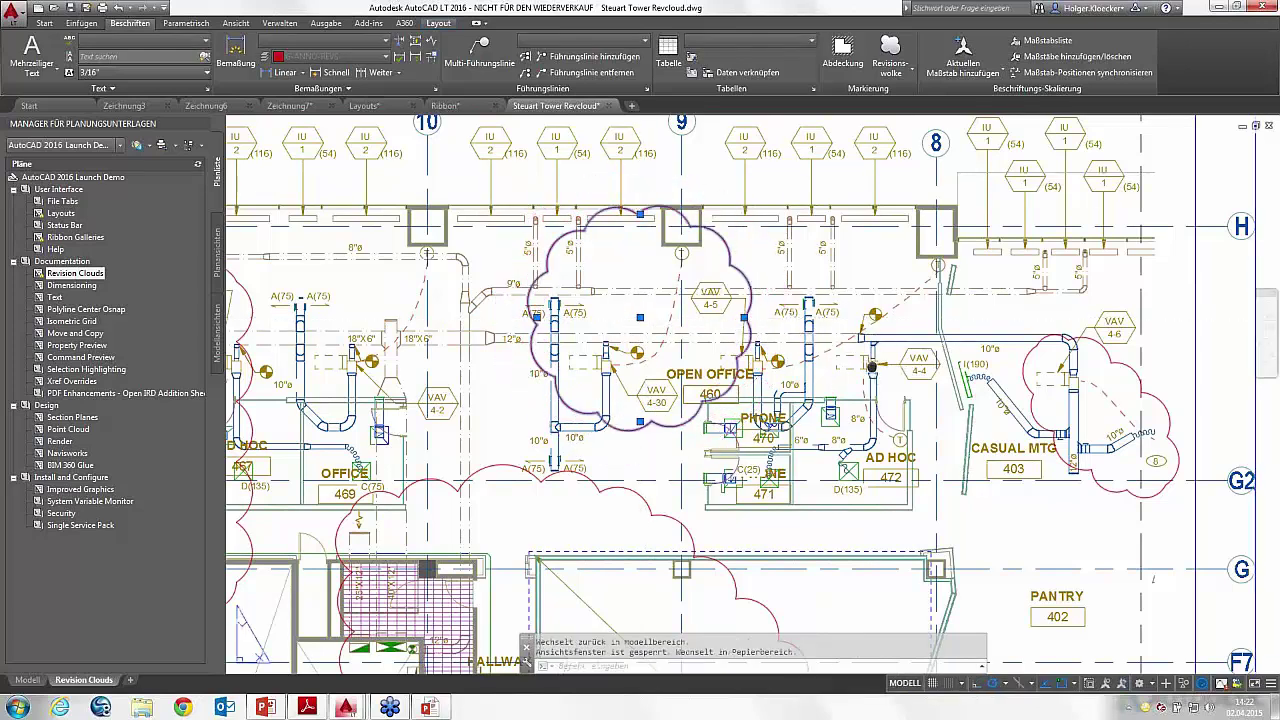
# Step: Stretch the Casual Mtg revision cloud to enlarge it, then zoom out
pyautogui.moveTo(1025, 337); pyautogui.dragTo(725, 325, button='middle')
pyautogui.click(726, 325)
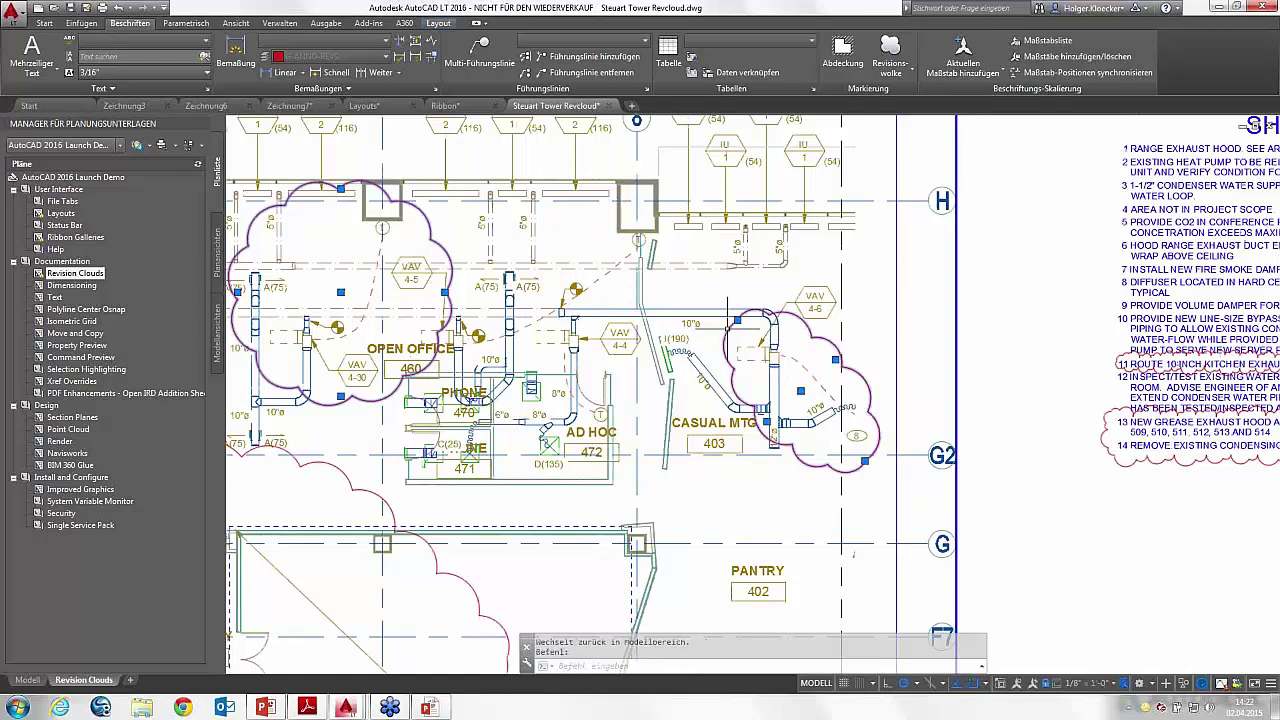
pyautogui.click(737, 320)
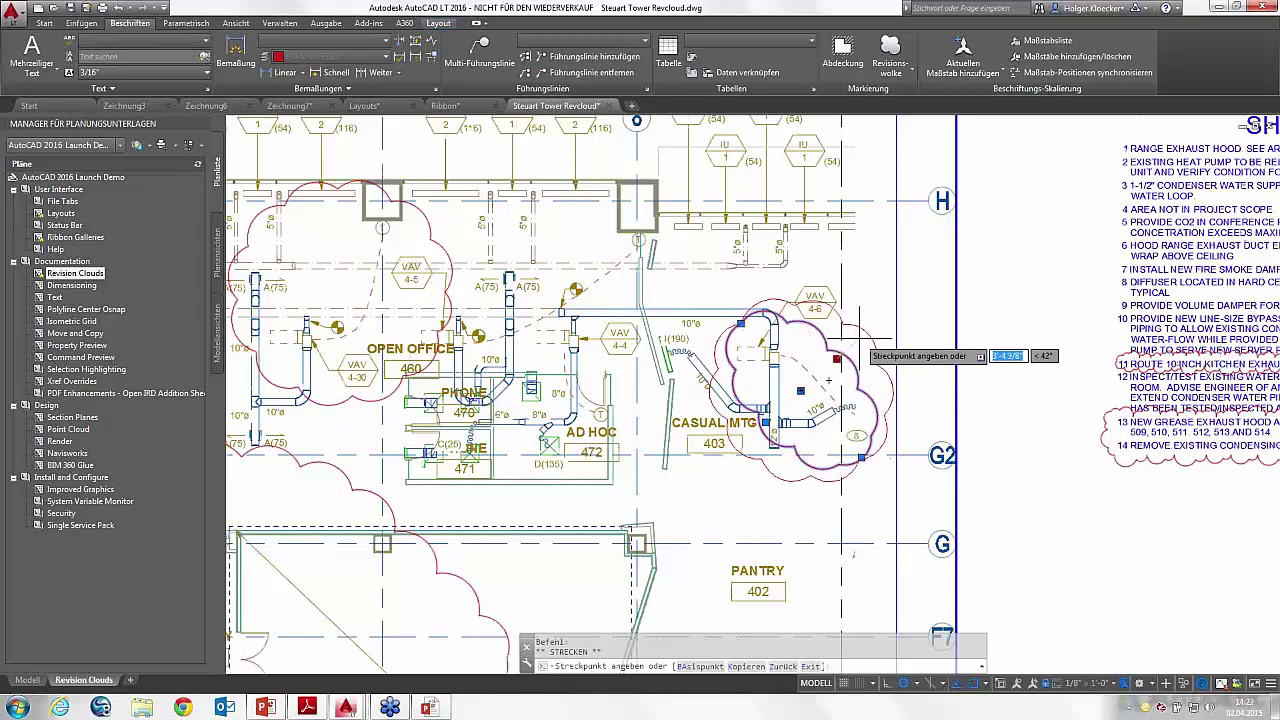
pyautogui.click(908, 310)
pyautogui.scroll(-3, 858, 341)
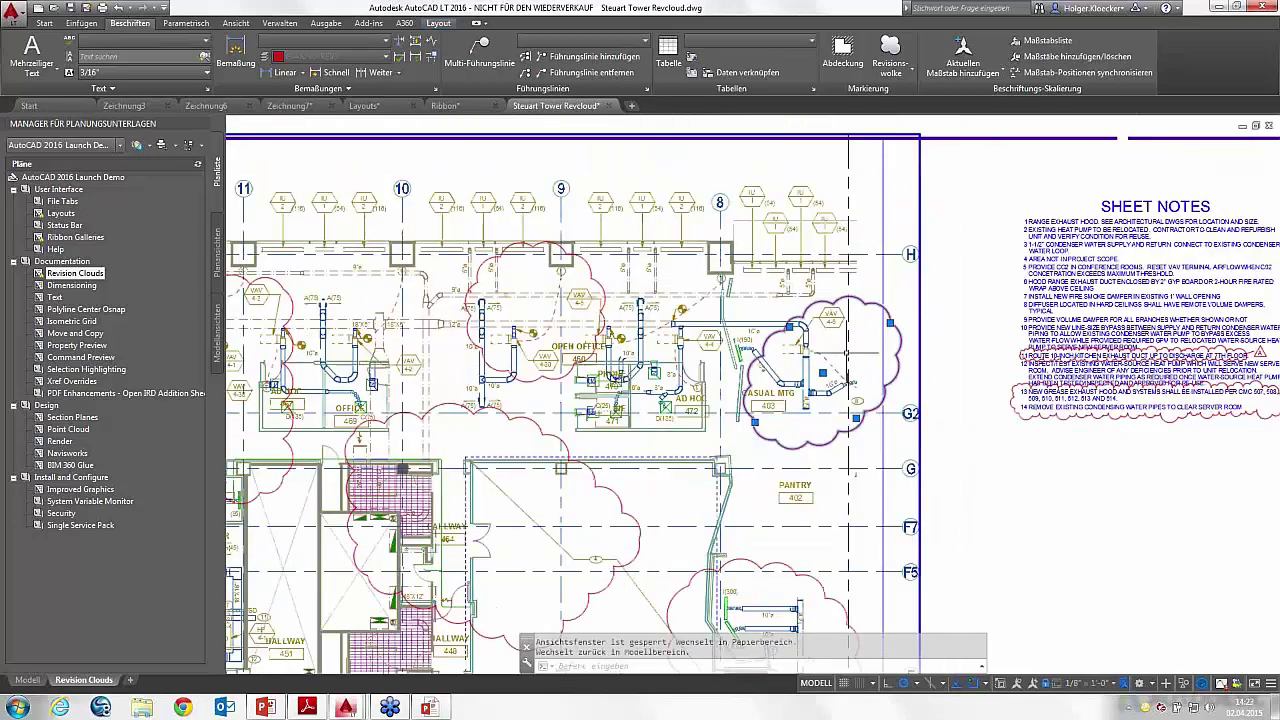
pyautogui.scroll(-1, 850, 338)
pyautogui.scroll(-2, 835, 335)
pyautogui.moveTo(826, 330); pyautogui.dragTo(876, 303, button='middle')
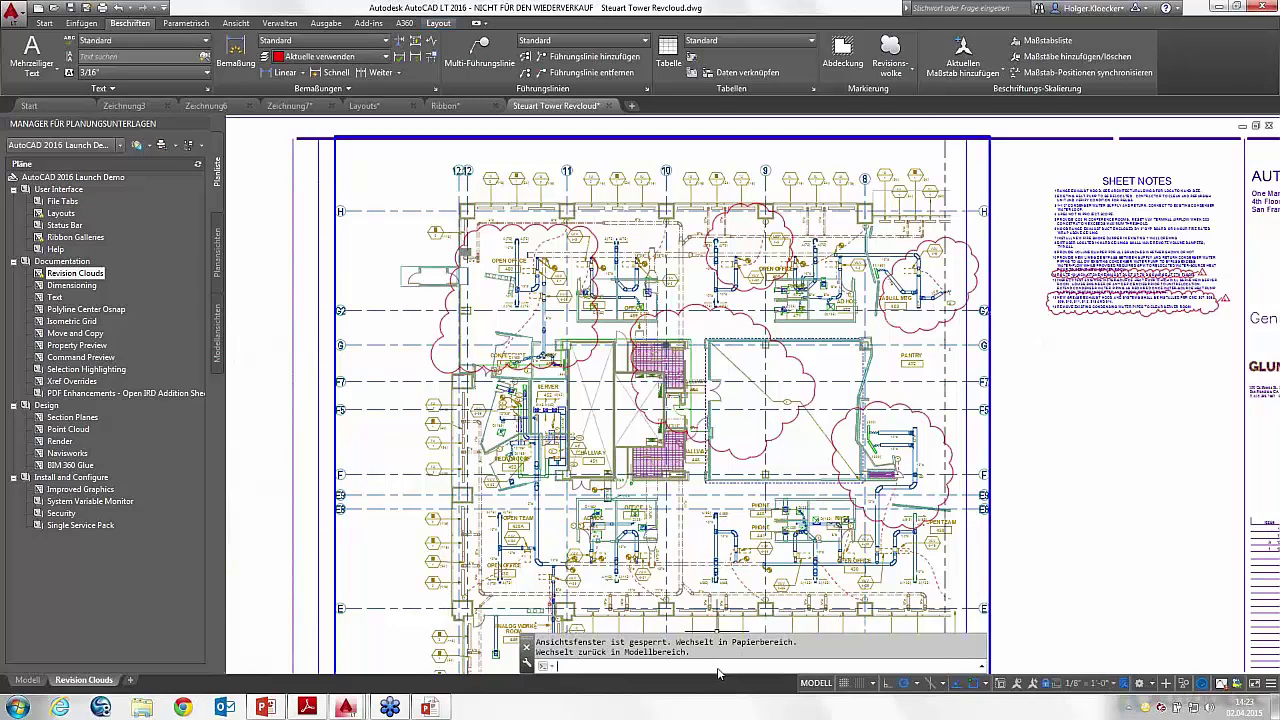
pyautogui.write('e')
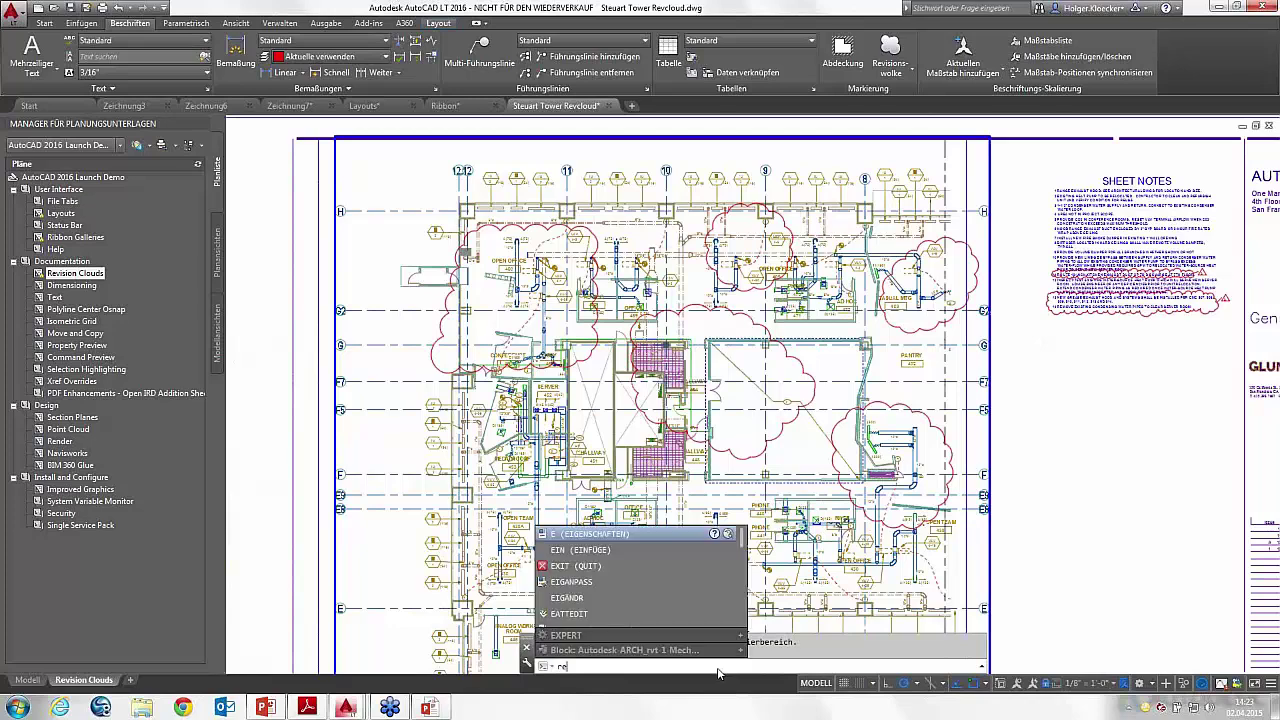
pyautogui.write('v')
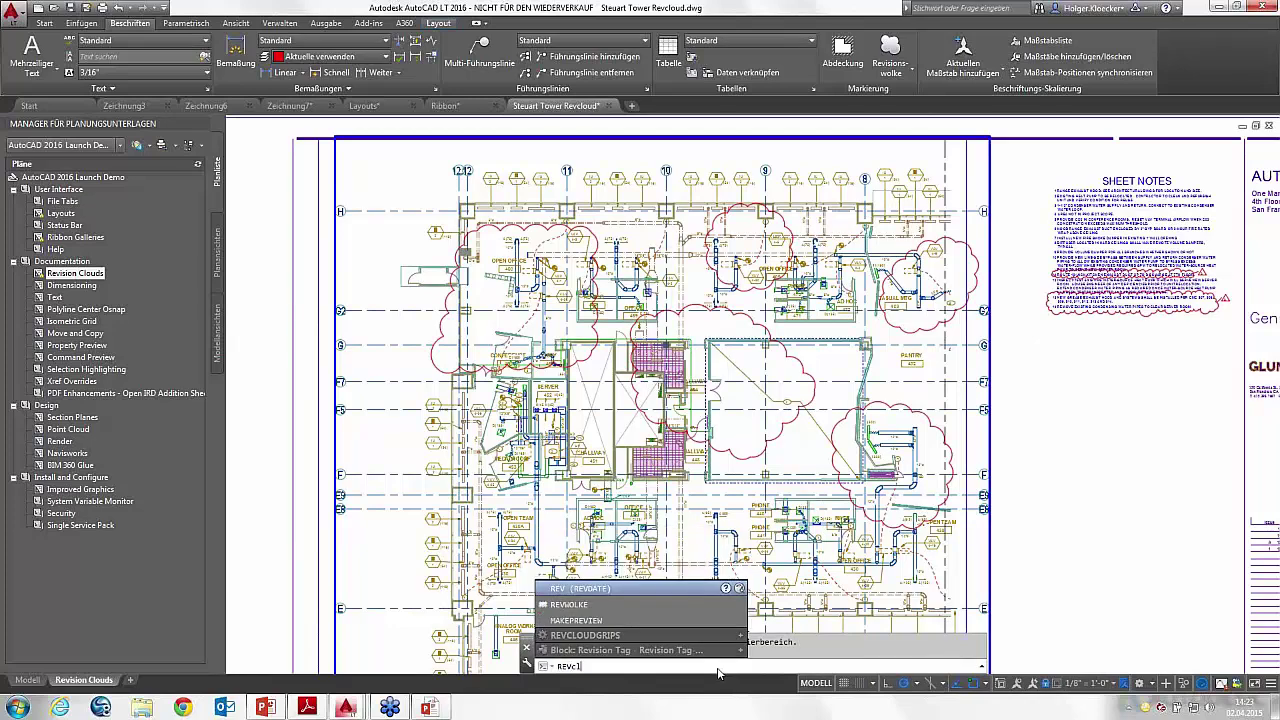
pyautogui.write('oudgr')
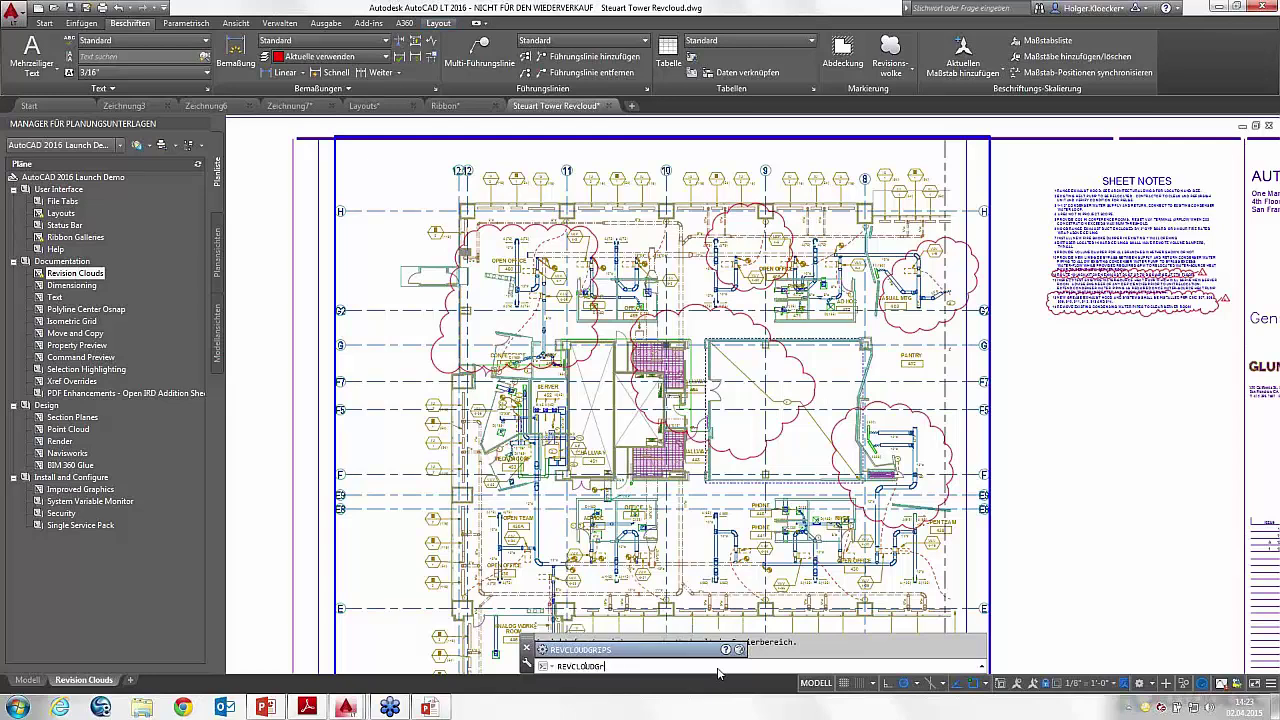
pyautogui.press('Return')
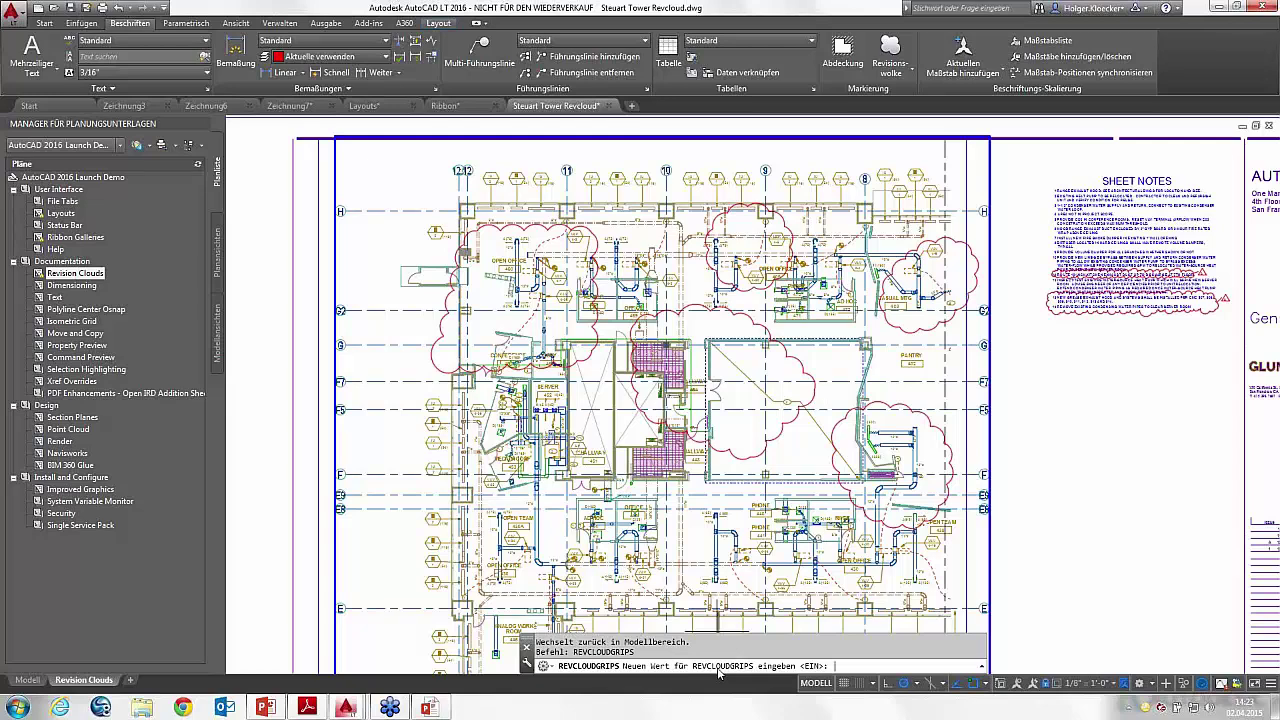
pyautogui.press('Escape')
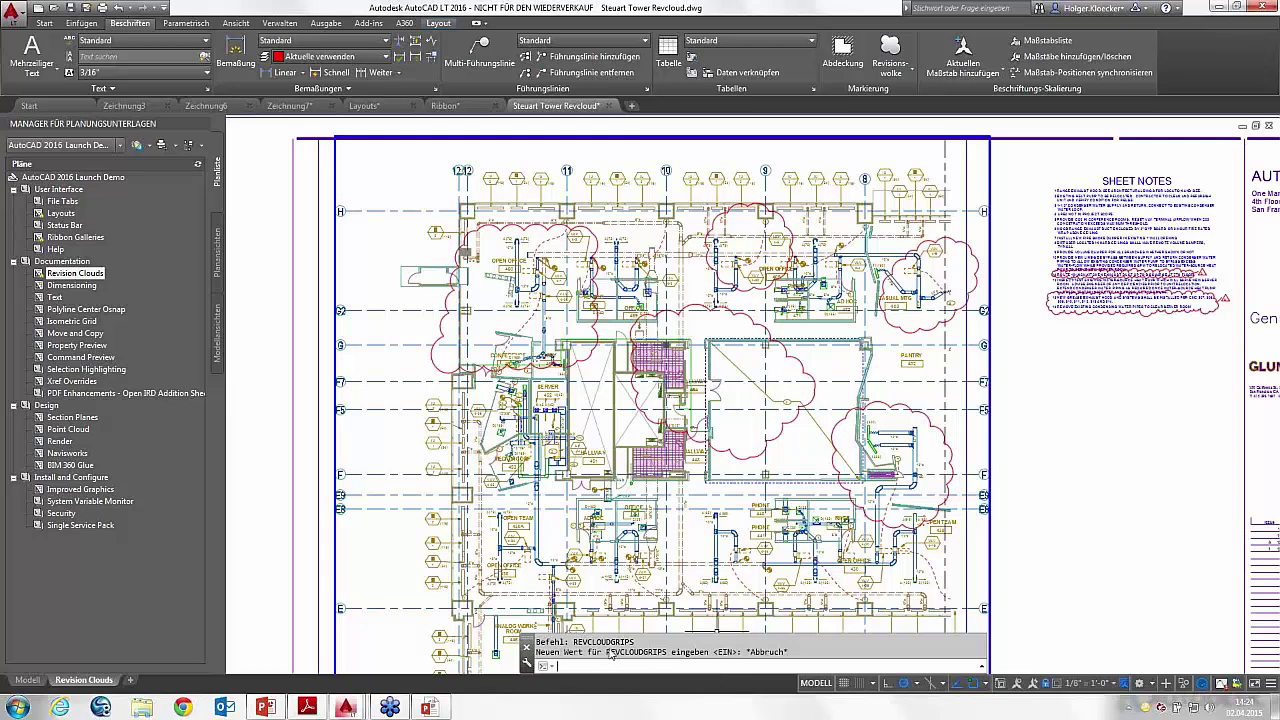
# Step: Start REVCLOUD in Modify mode and pick the upper-left Open Office cloud
pyautogui.moveTo(564, 448); pyautogui.dragTo(555, 462, button='middle')
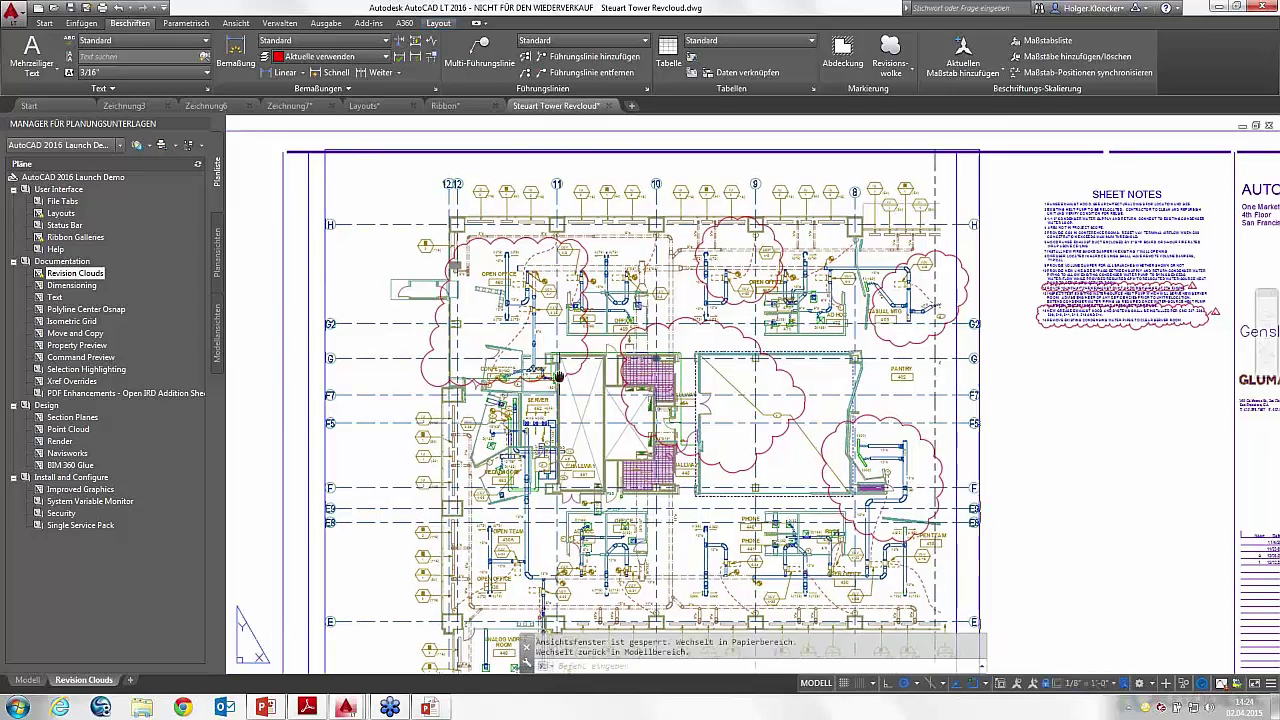
pyautogui.scroll(-2, 555, 462)
pyautogui.scroll(4, 419, 303)
pyautogui.moveTo(419, 303); pyautogui.dragTo(459, 279, button='middle')
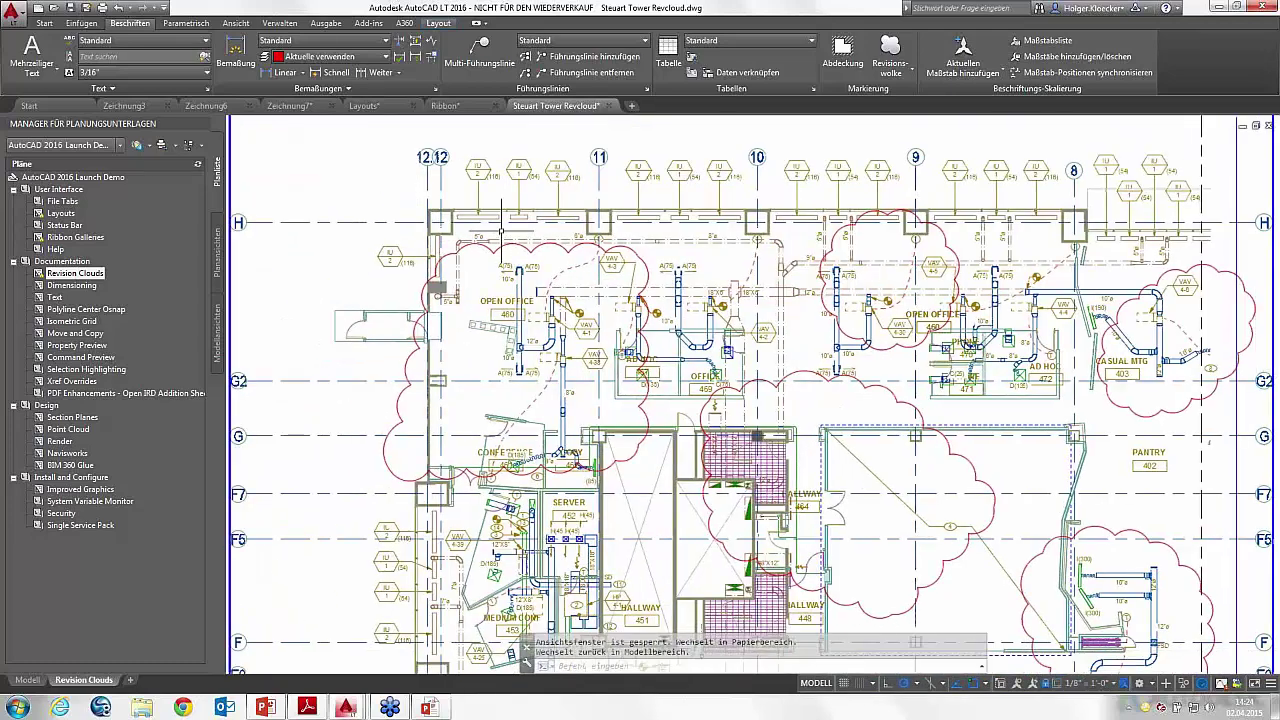
pyautogui.click(889, 55)
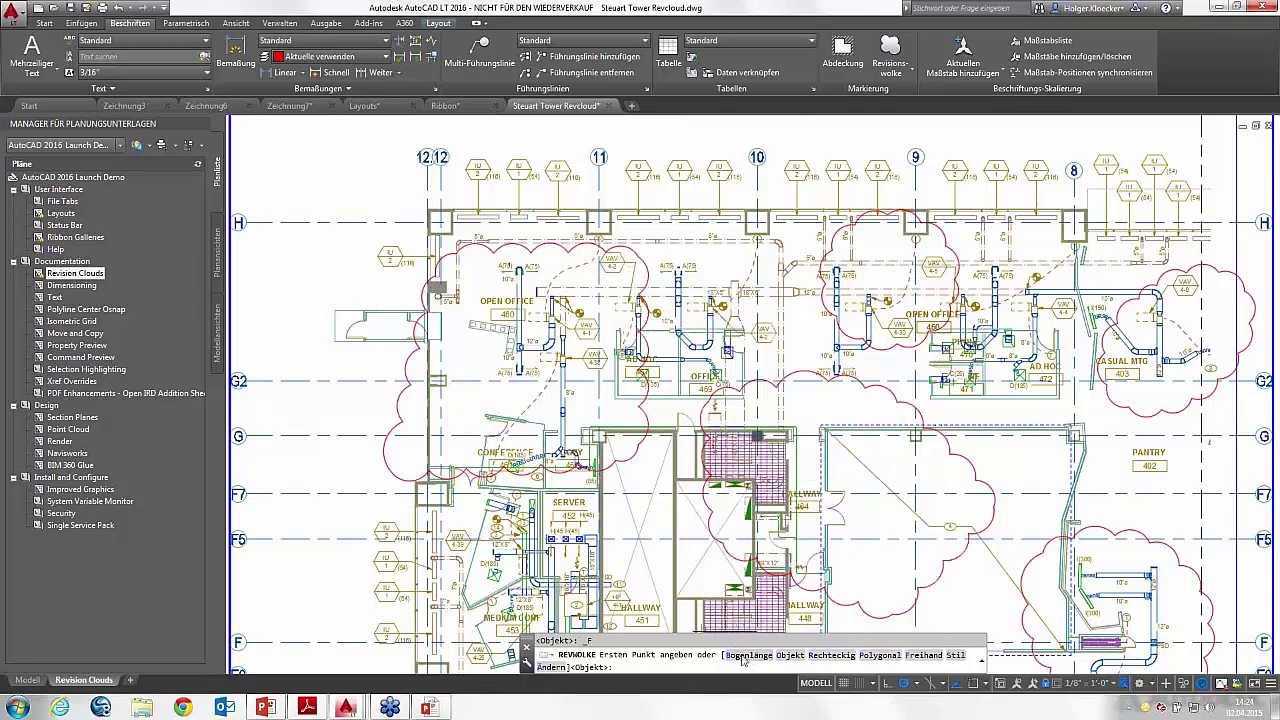
pyautogui.rightClick(828, 395)
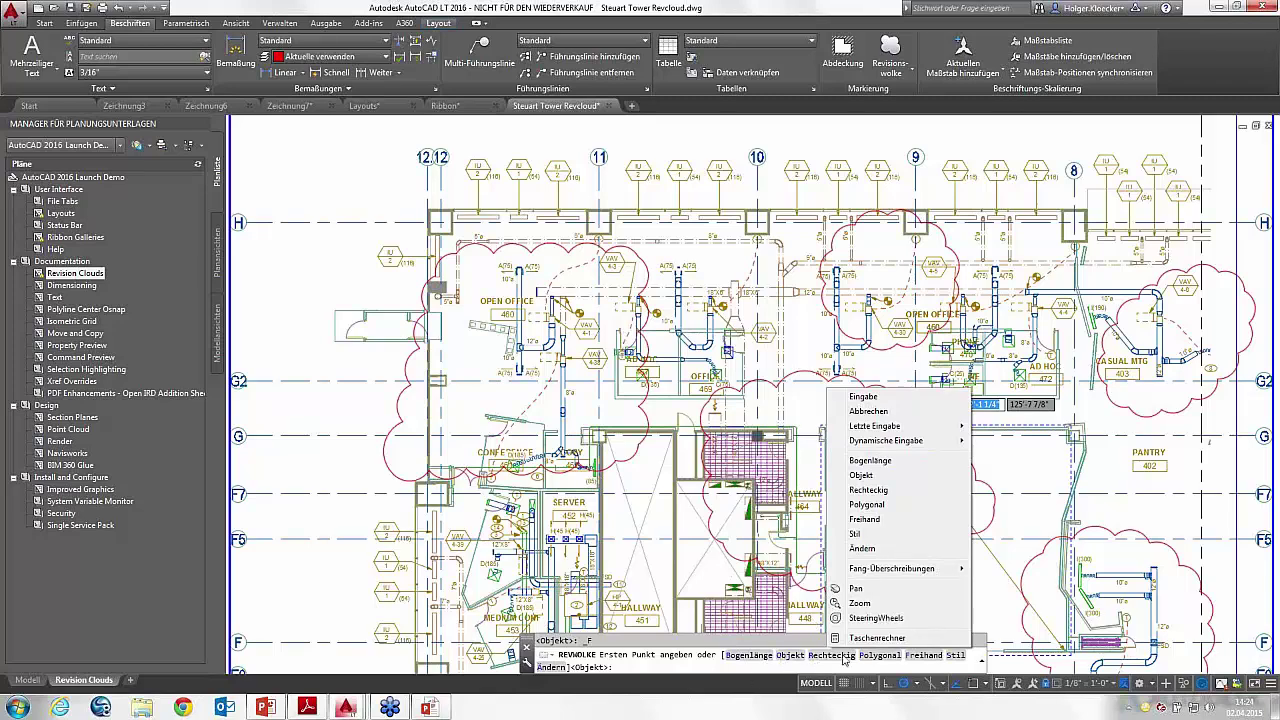
pyautogui.click(552, 667)
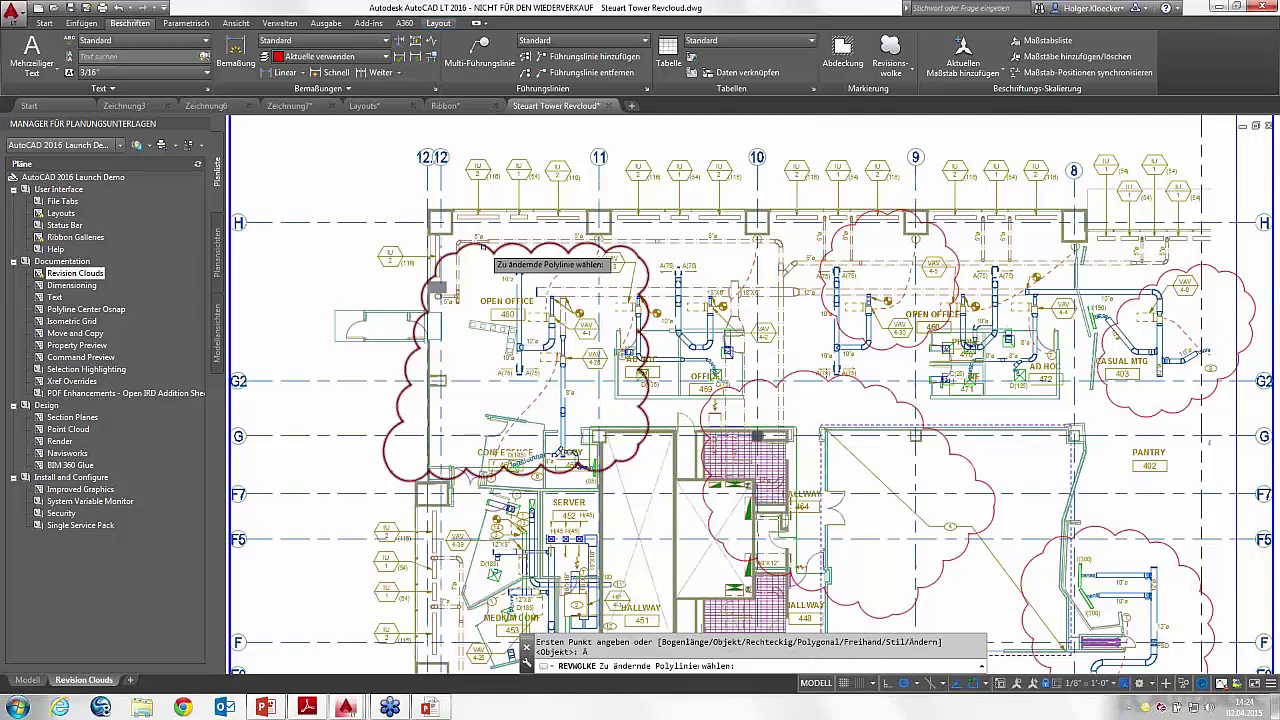
pyautogui.click(483, 248)
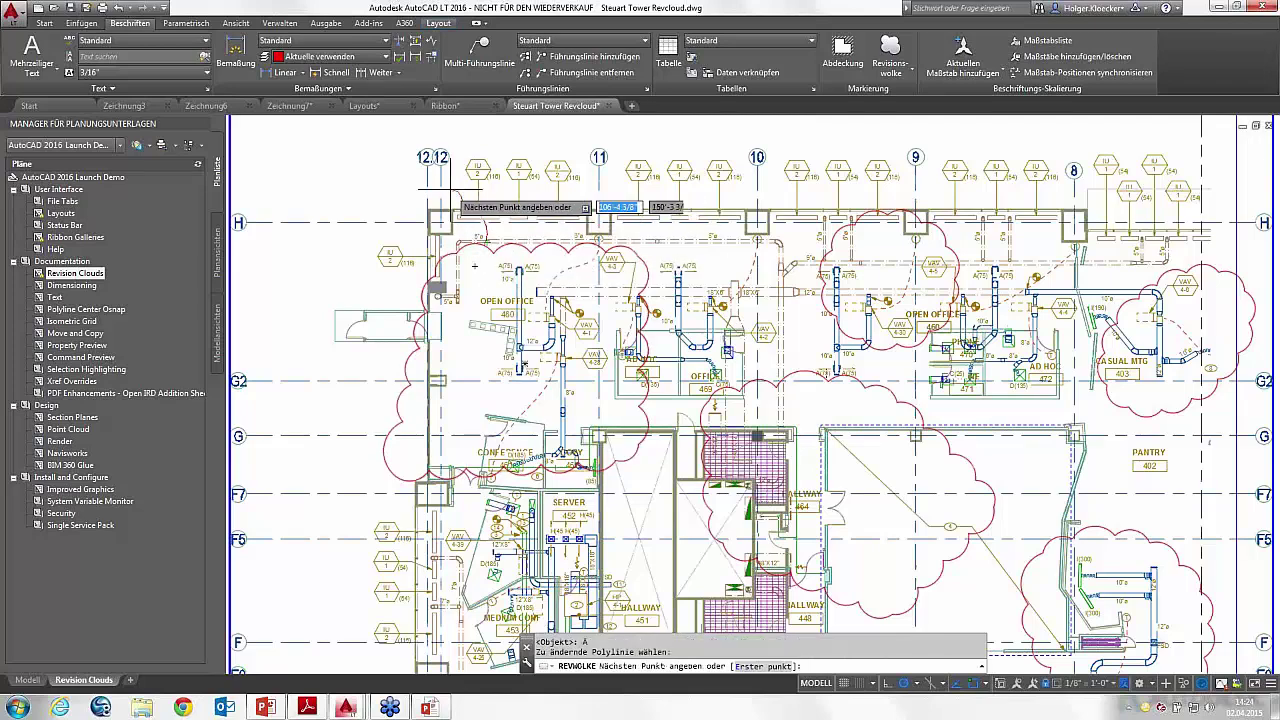
# Step: Redraw its outline left of grid 12 toward line G, erasing the old side without reversing
pyautogui.moveTo(451, 190); pyautogui.dragTo(483, 235, button='middle')
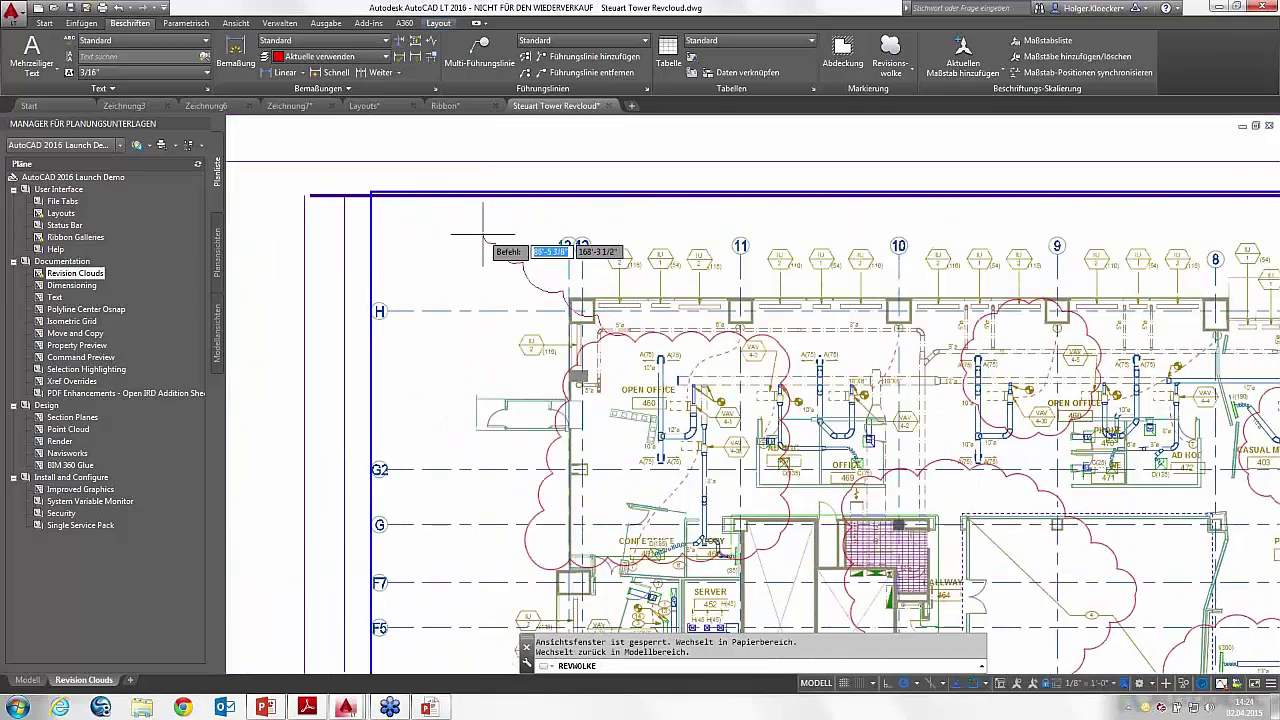
pyautogui.click(435, 262)
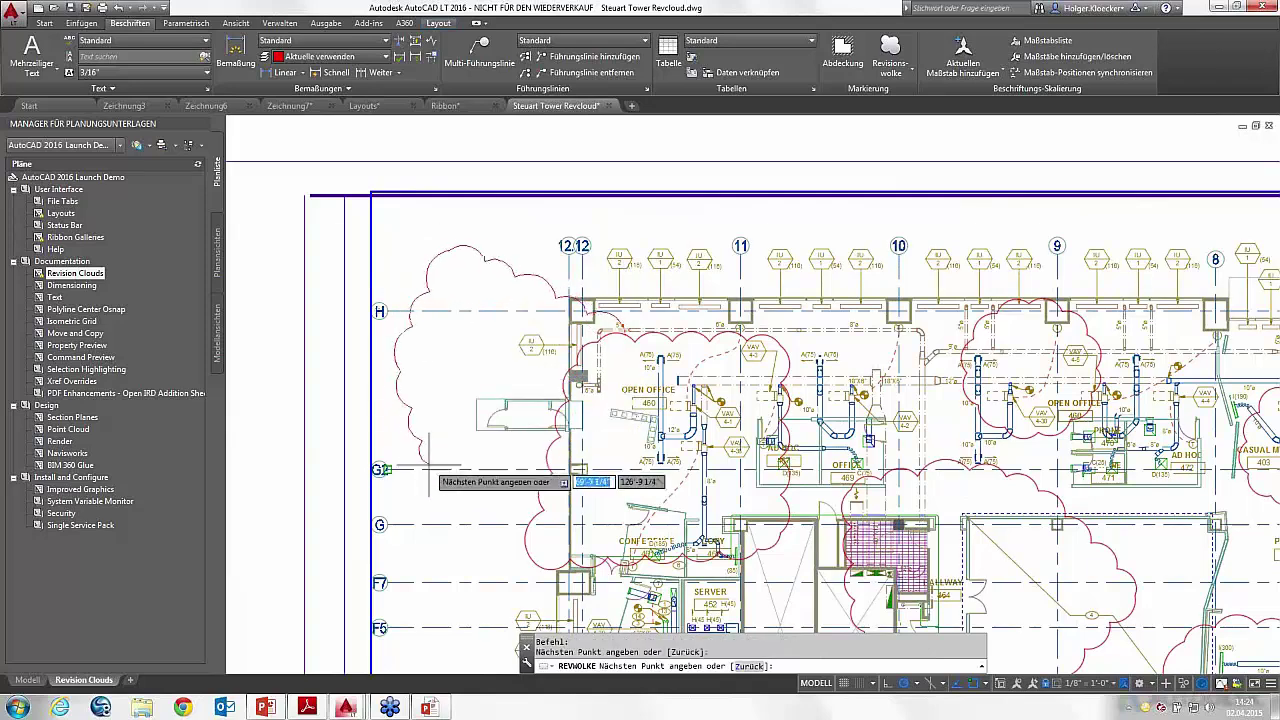
pyautogui.click(539, 510)
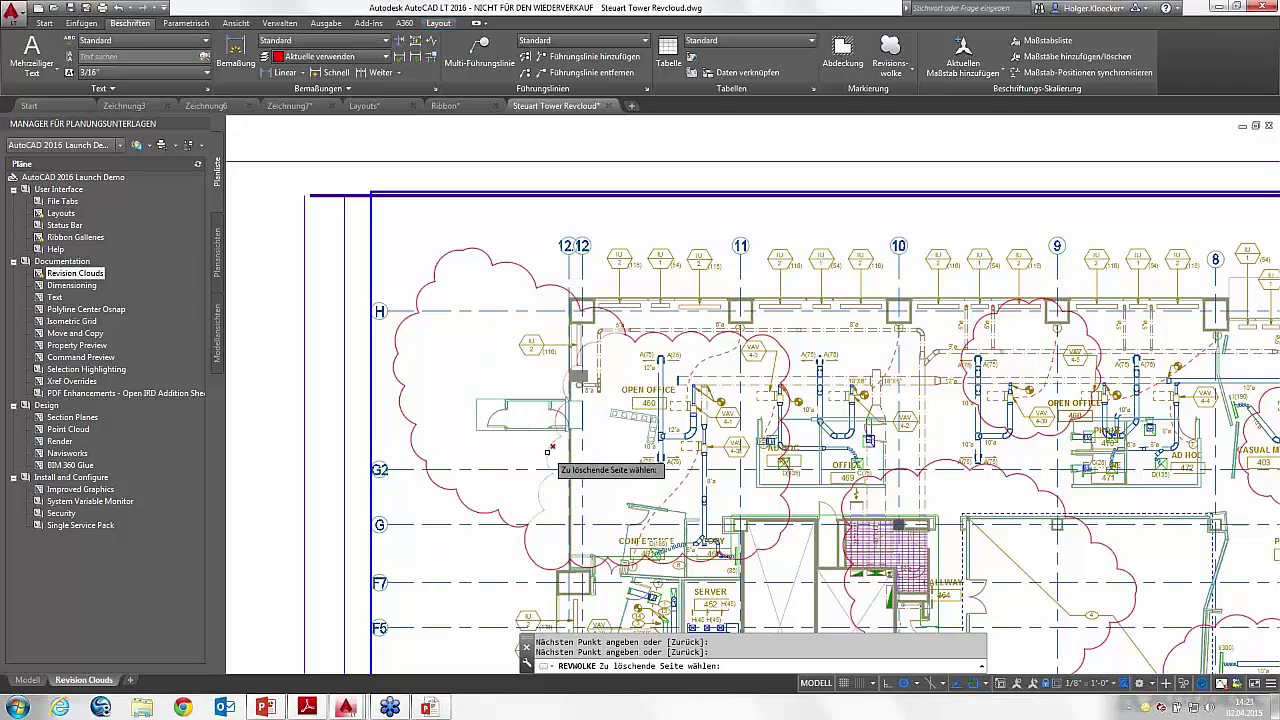
pyautogui.click(548, 451)
pyautogui.rightClick(548, 455)
pyautogui.click(550, 466)
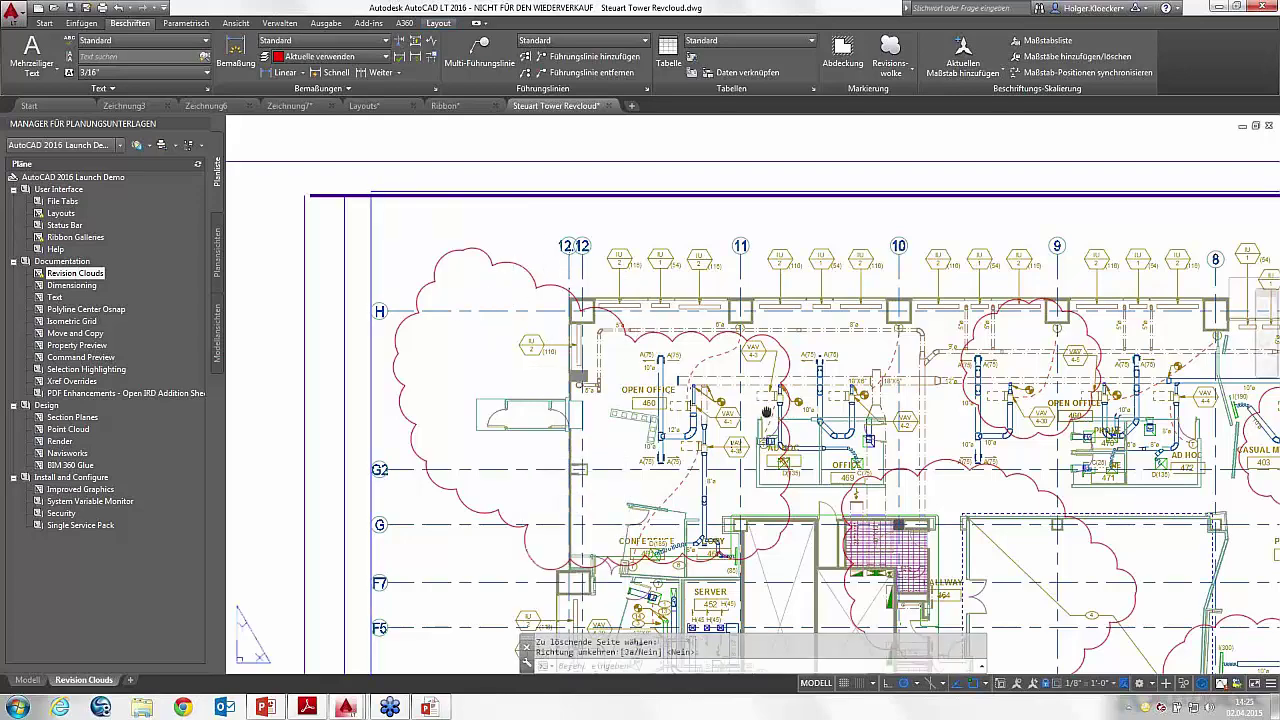
pyautogui.moveTo(766, 411); pyautogui.dragTo(531, 214, button='middle')
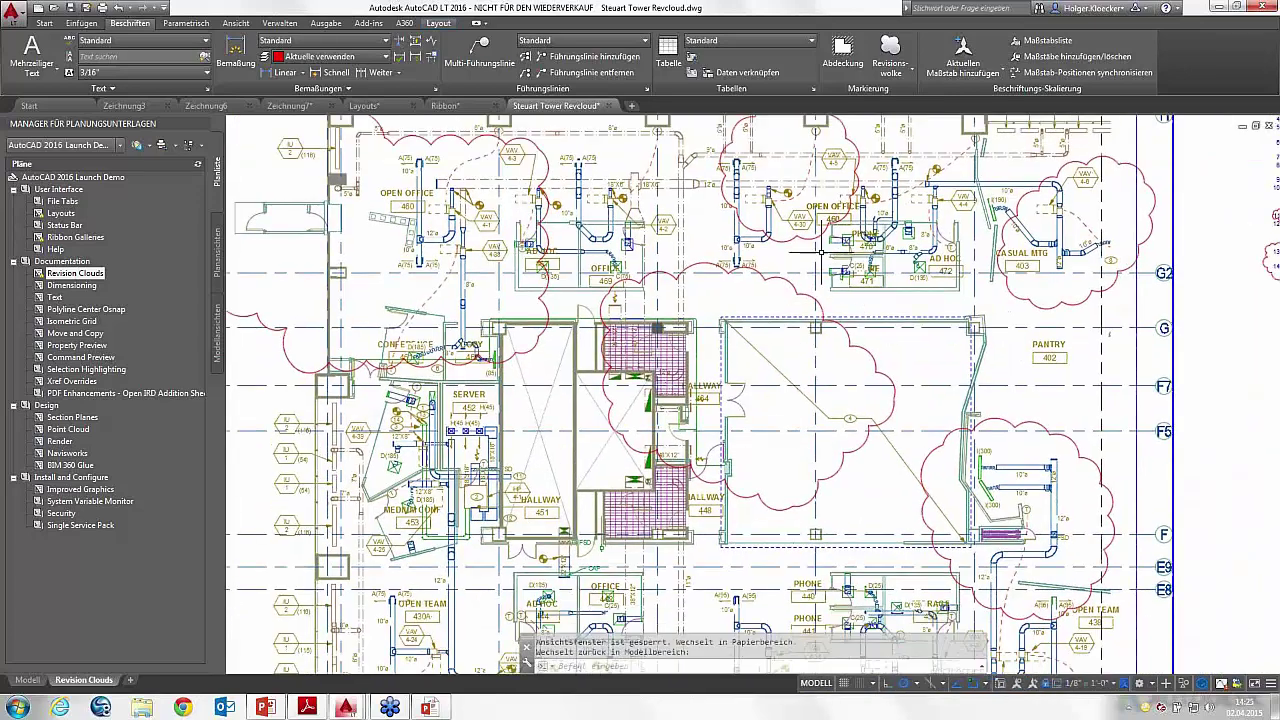
# Step: Modify the central room's revision cloud with a new point, erasing one old side without reversing direction
pyautogui.click(900, 48)
pyautogui.rightClick(790, 292)
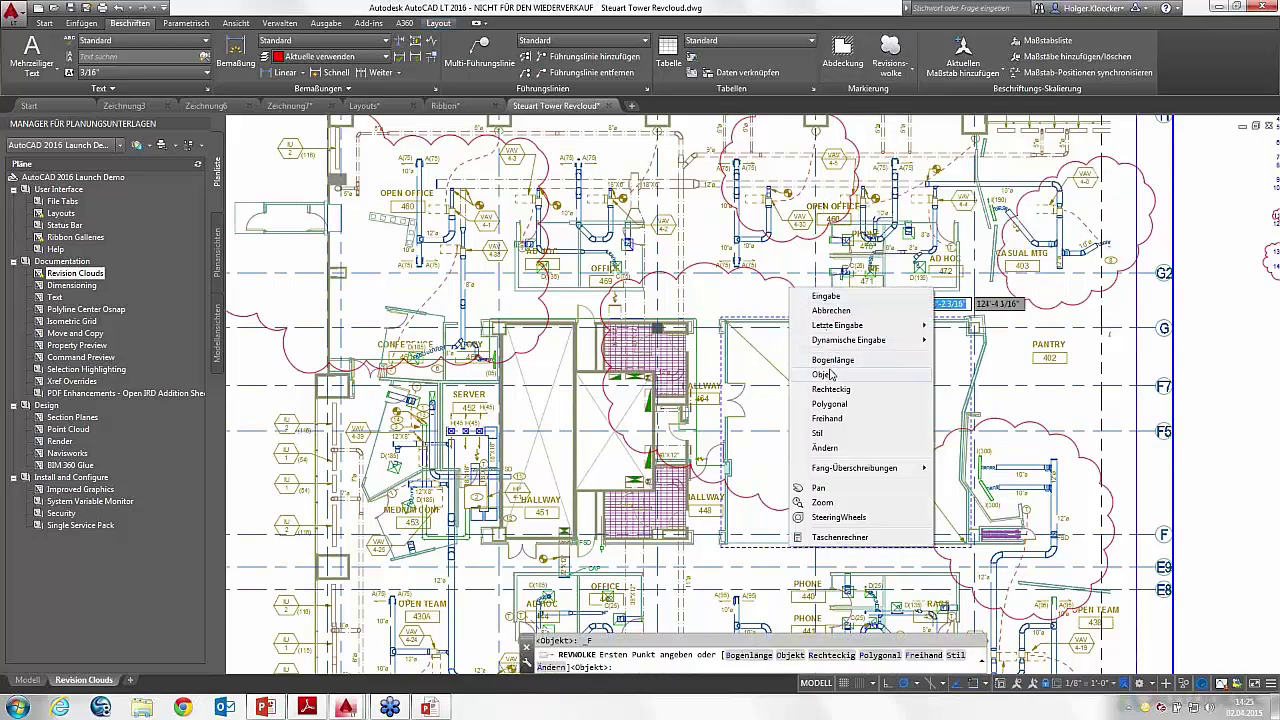
pyautogui.click(825, 447)
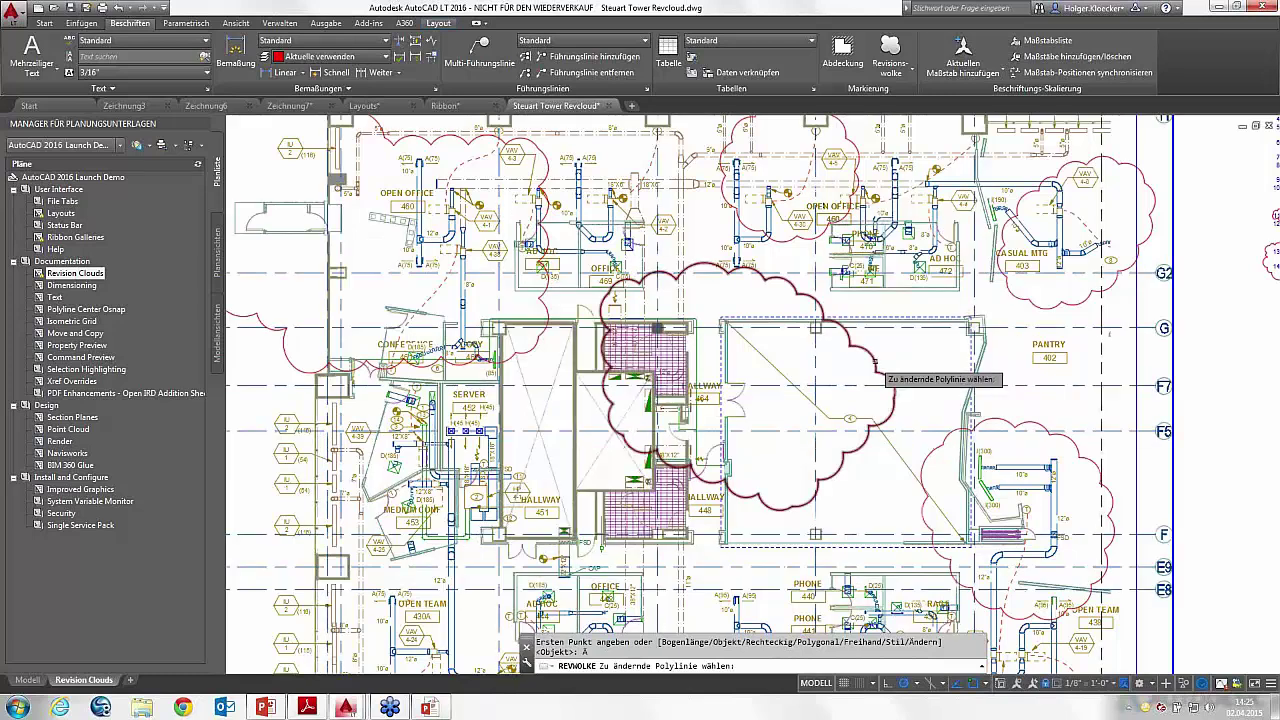
pyautogui.click(876, 362)
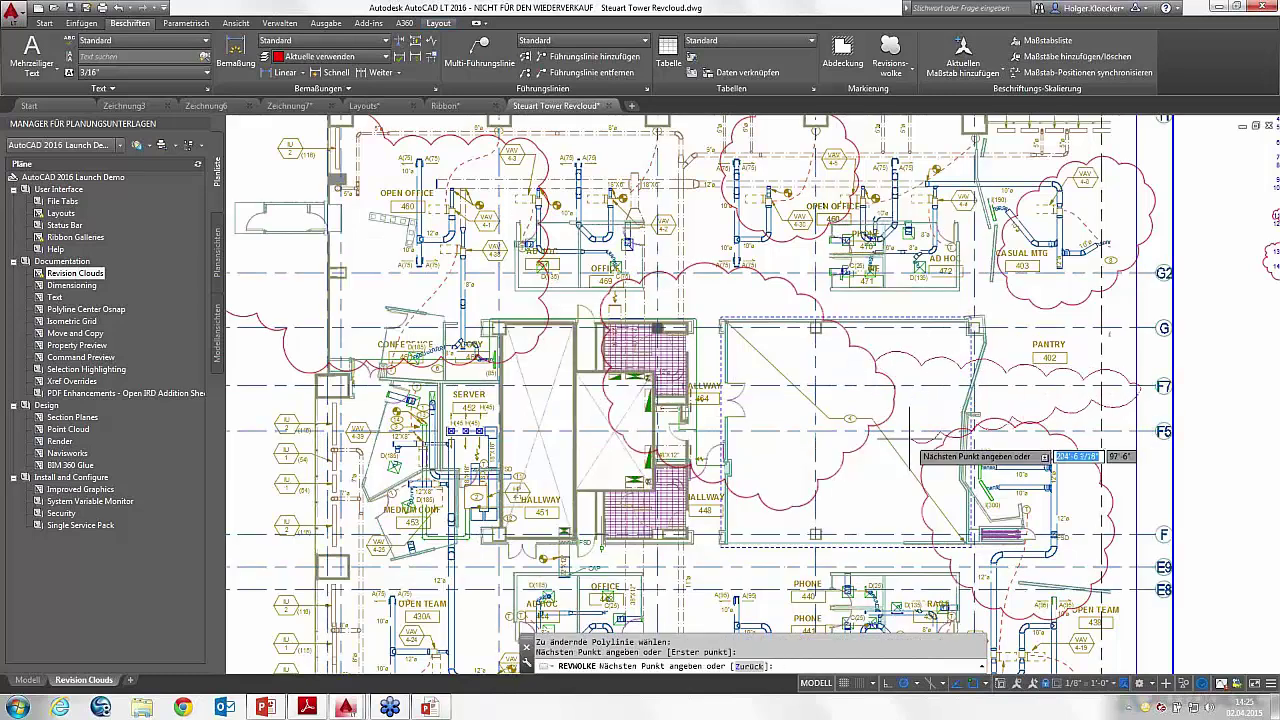
pyautogui.moveTo(909, 440); pyautogui.dragTo(770, 410, button='middle')
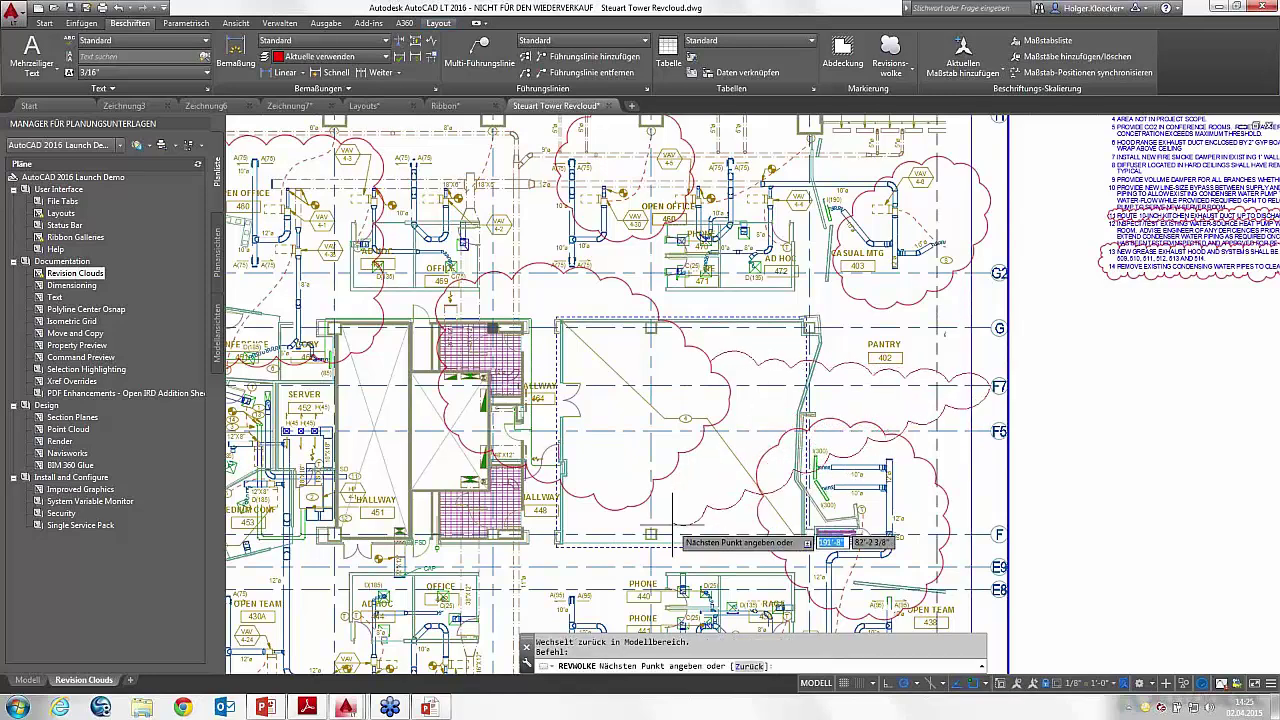
pyautogui.click(760, 440)
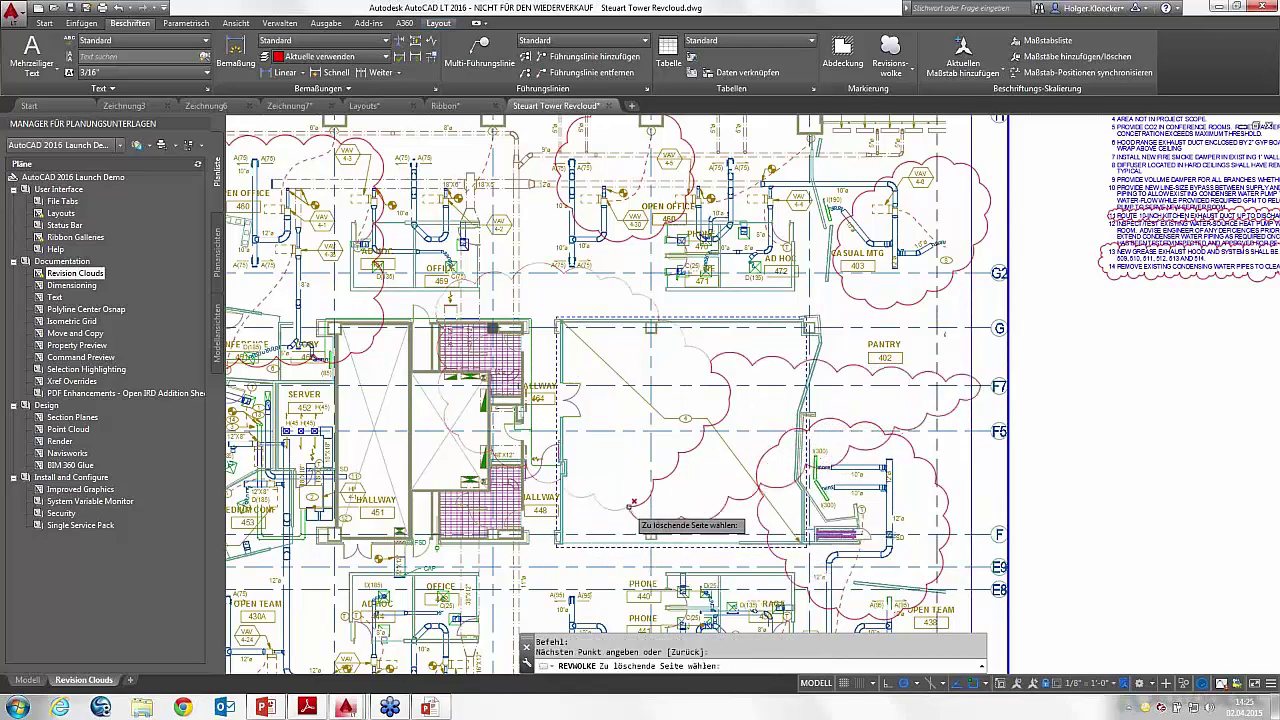
pyautogui.click(668, 455)
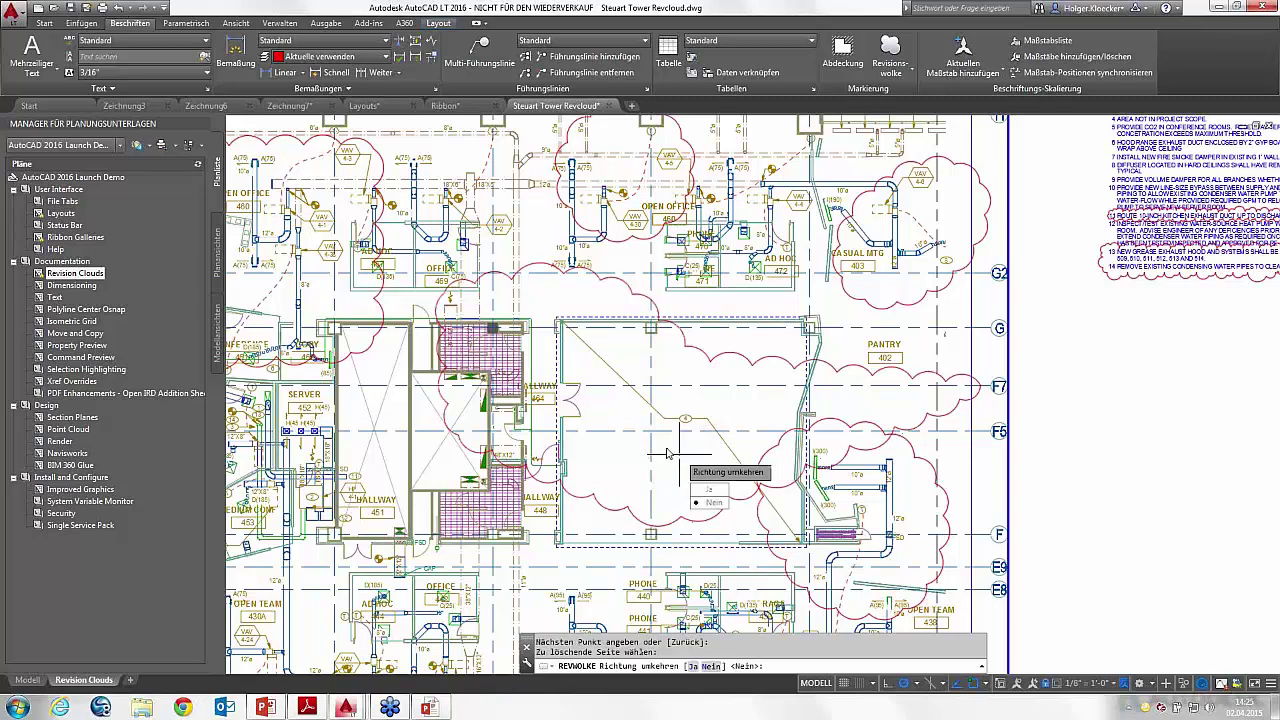
pyautogui.rightClick(652, 424)
pyautogui.click(696, 459)
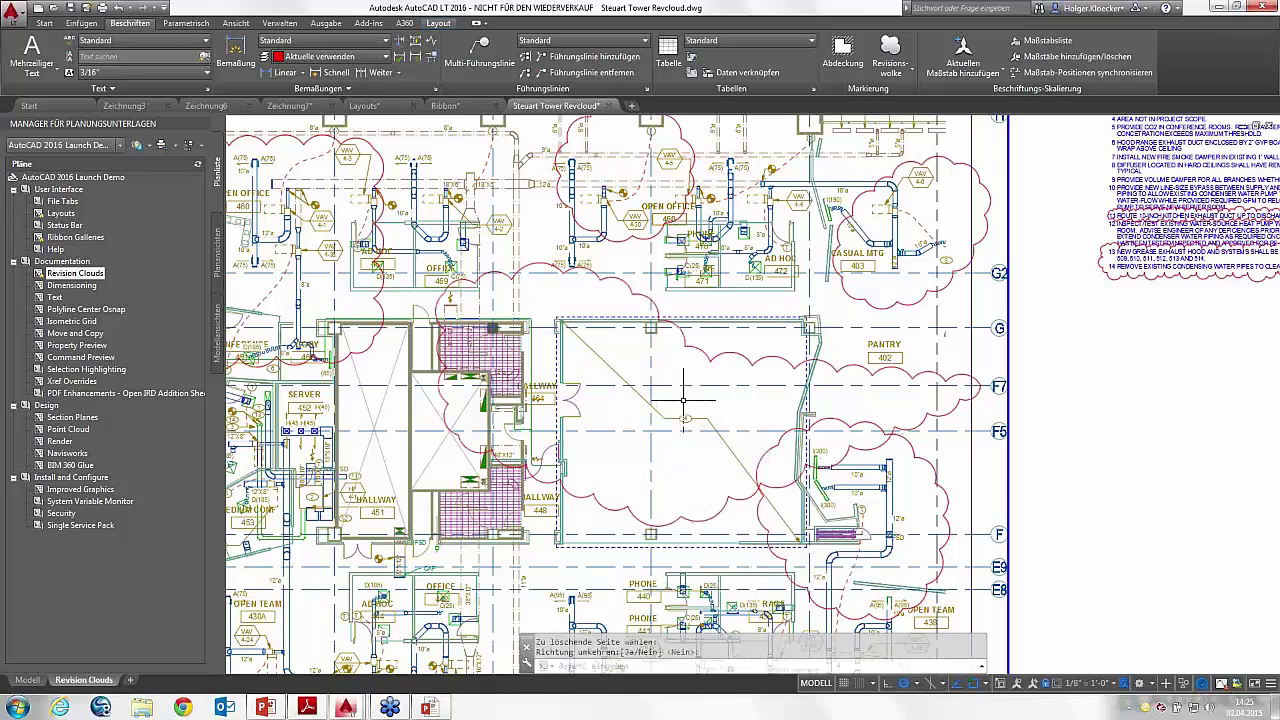
# Step: Grip-stretch the revision cloud's right end inward, then pan the plan
pyautogui.click(877, 385)
pyautogui.click(990, 386)
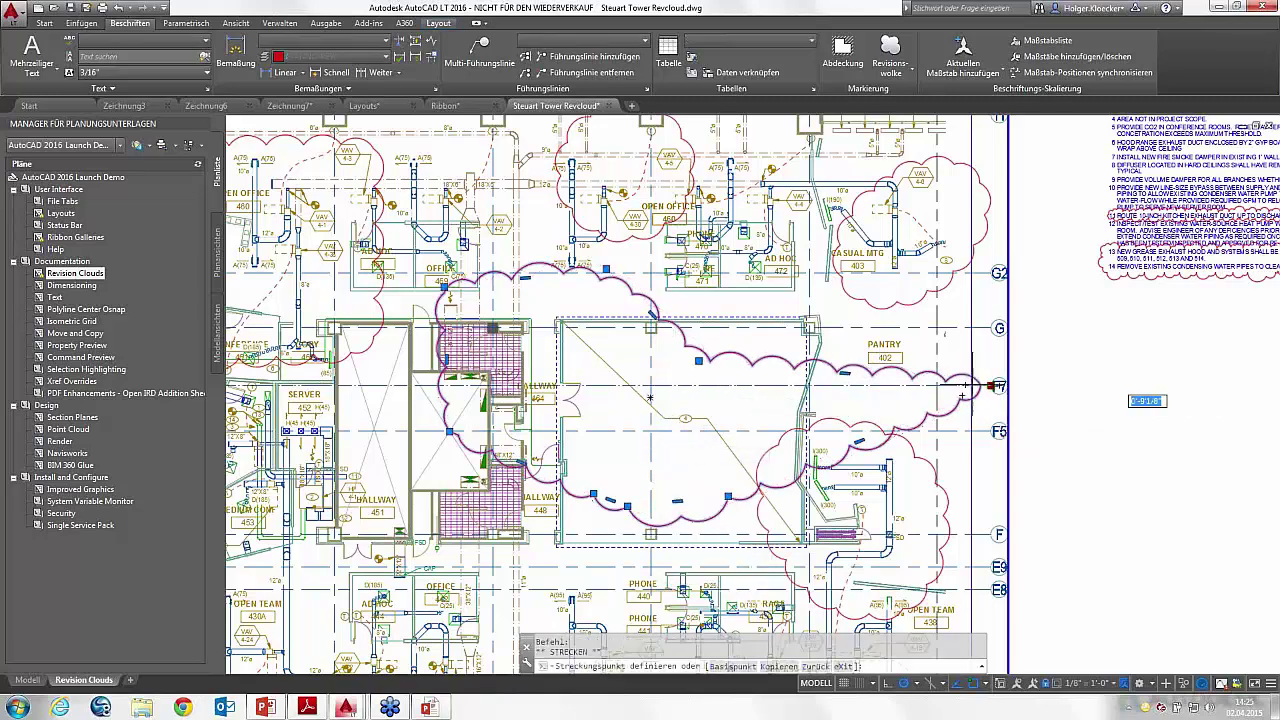
pyautogui.click(743, 385)
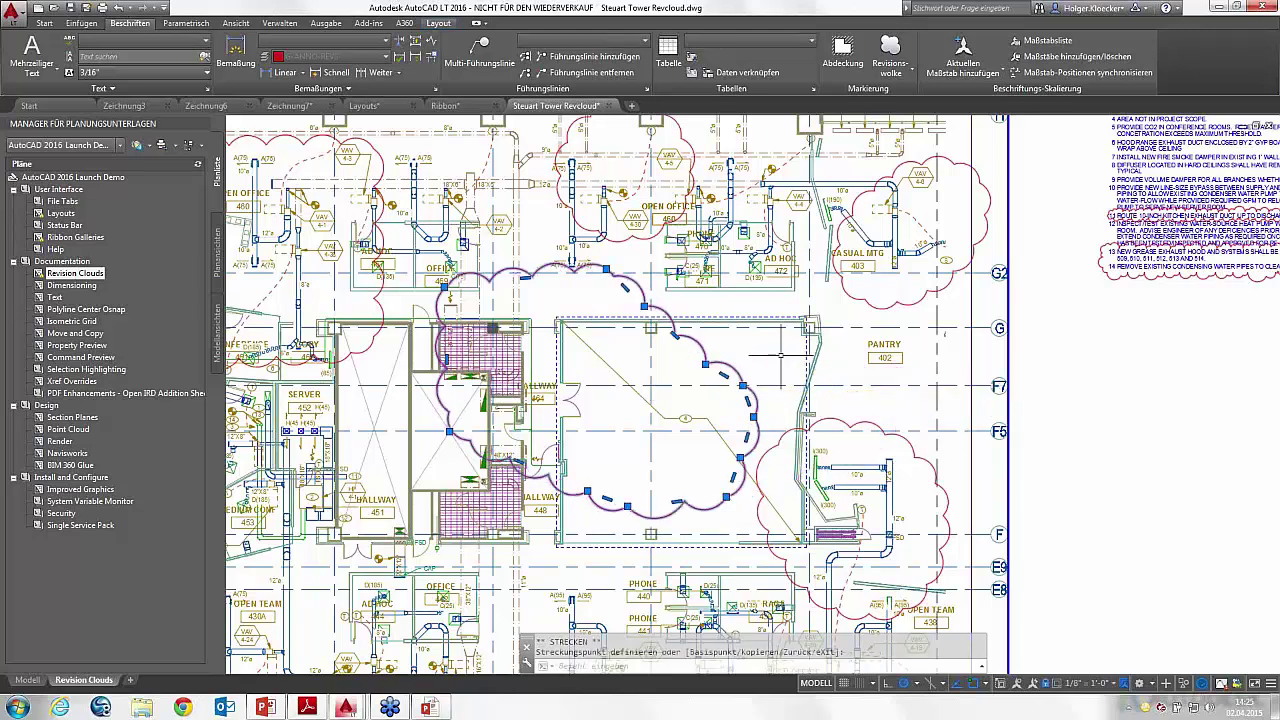
pyautogui.press('Escape')
pyautogui.moveTo(780, 354); pyautogui.dragTo(815, 335, button='middle')
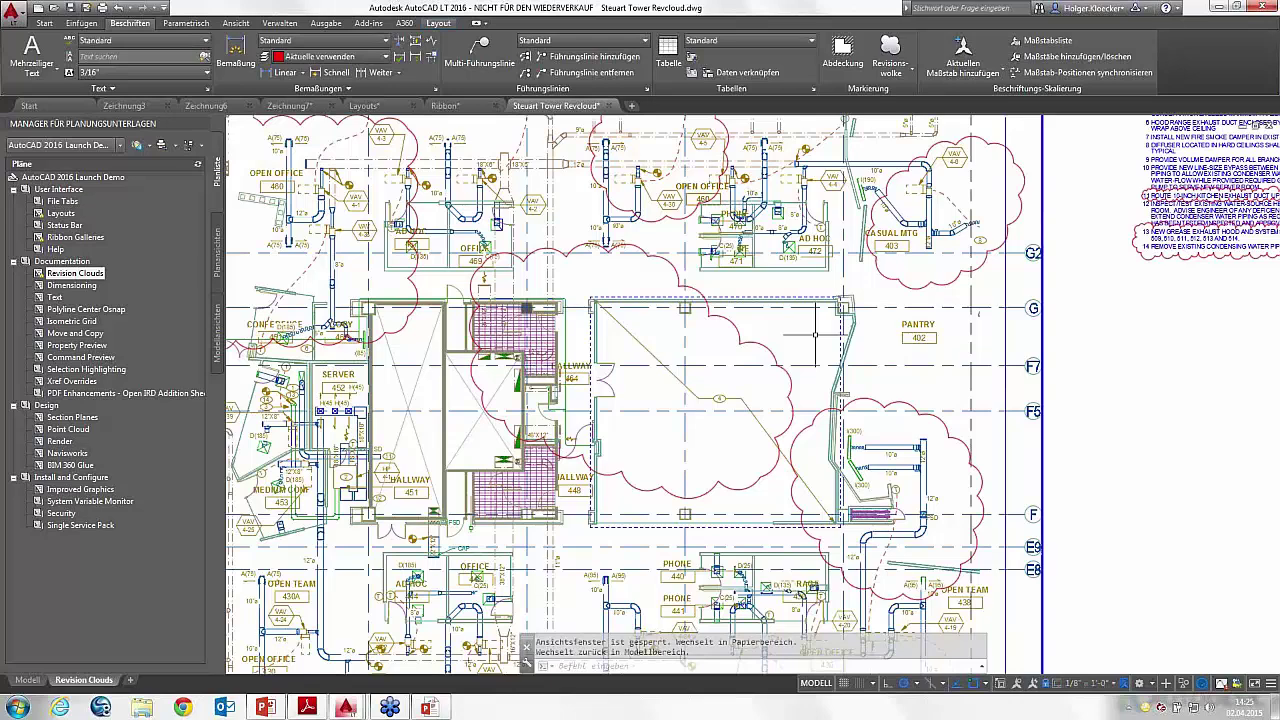
pyautogui.moveTo(803, 316); pyautogui.dragTo(851, 321, button='middle')
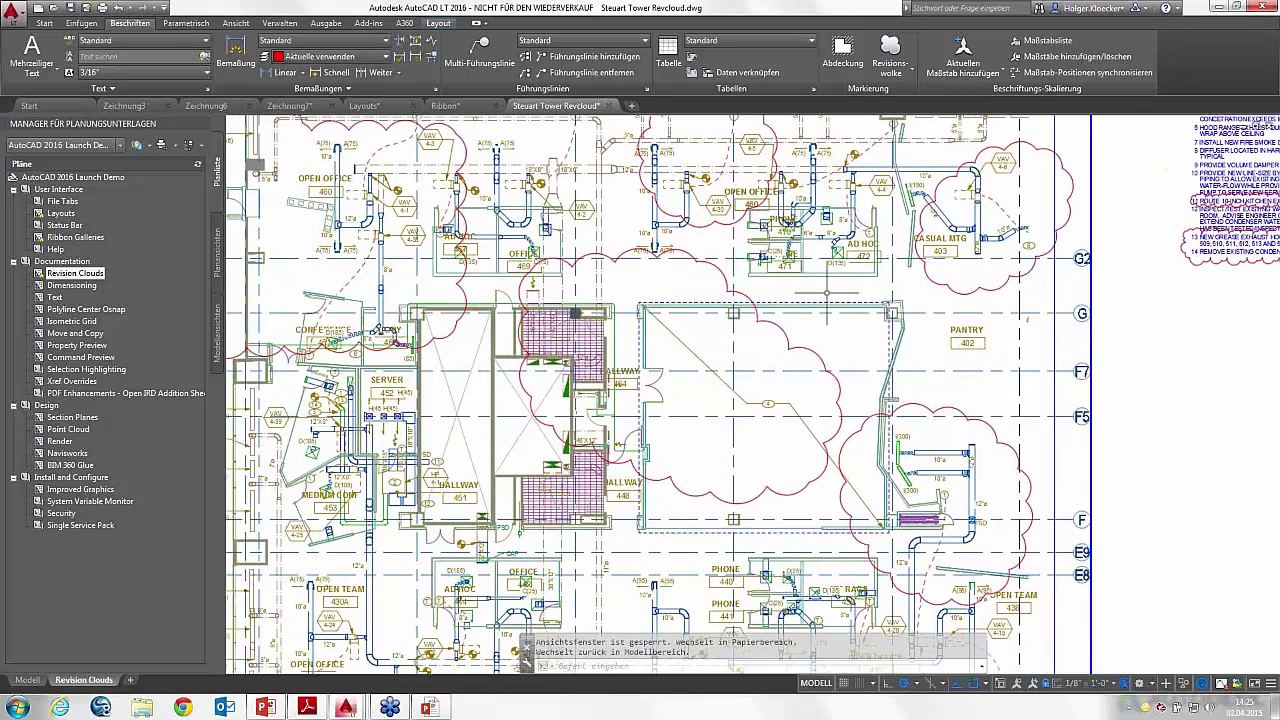
# Step: Open Dim Plan's Dimensioning sheet and browse the Dimension Layer Override list, leaving it unchanged
pyautogui.doubleClick(85, 286)
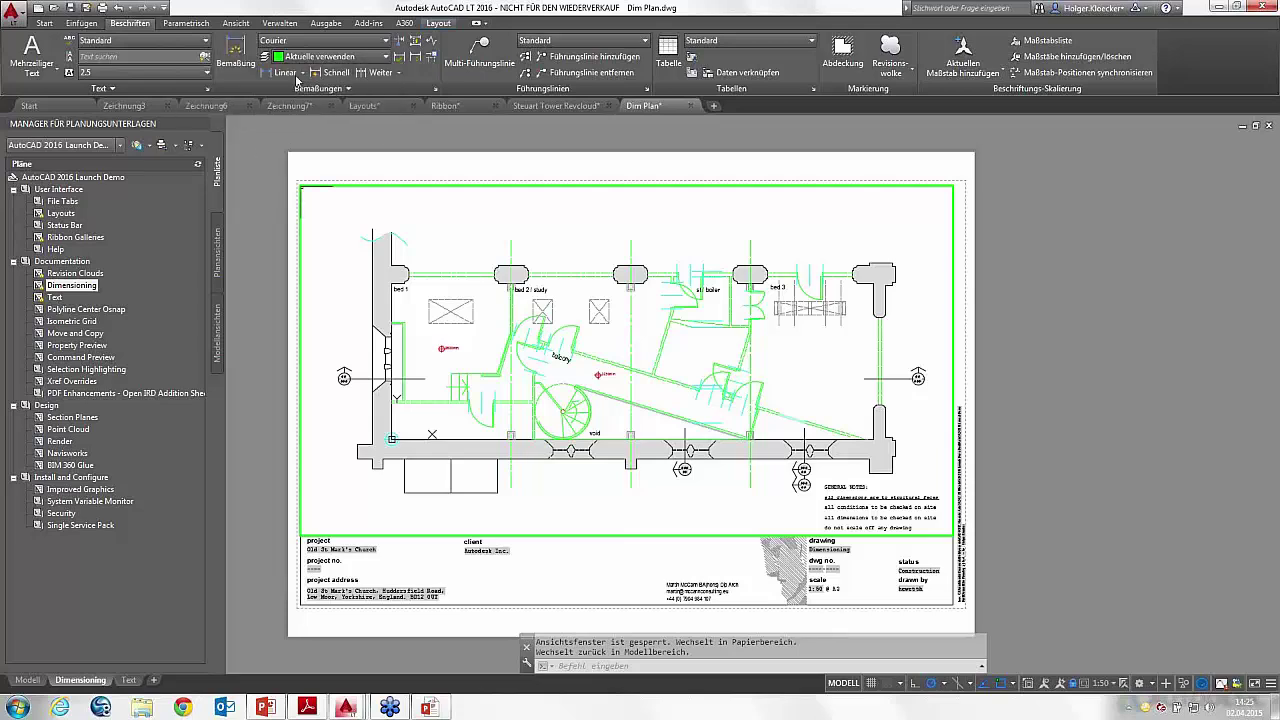
pyautogui.click(381, 58)
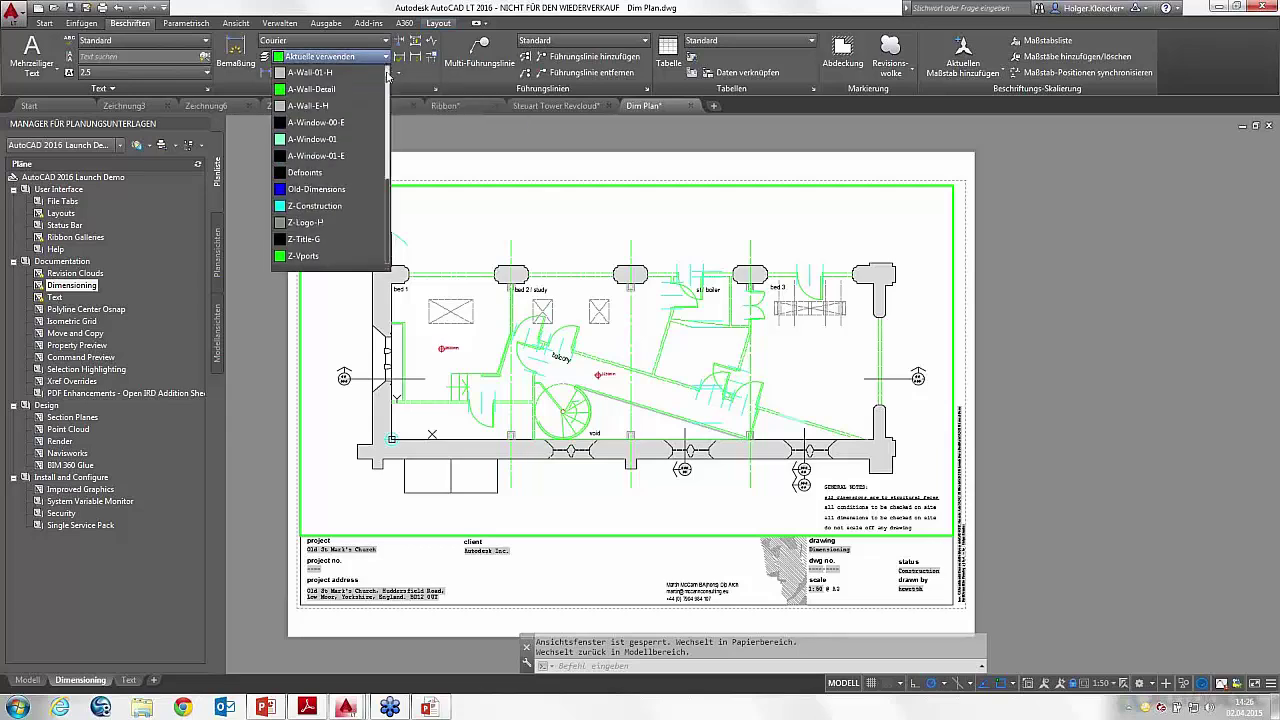
pyautogui.click(389, 76)
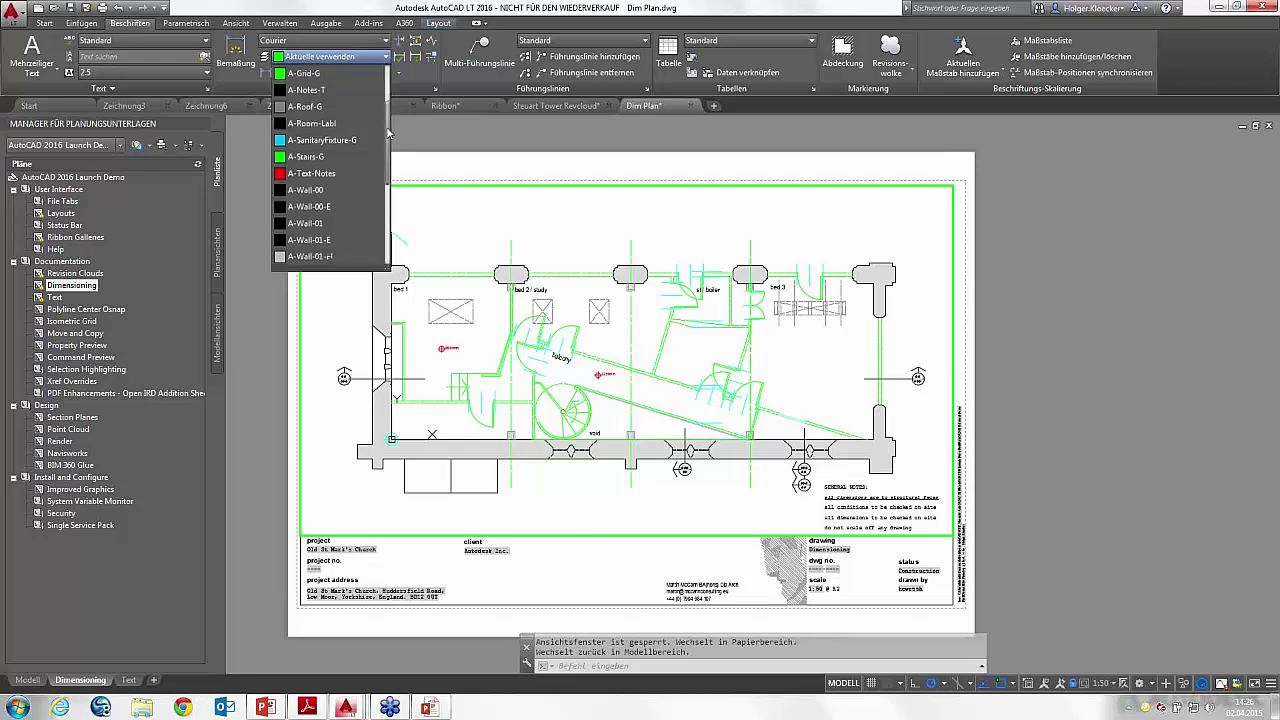
pyautogui.moveTo(391, 108); pyautogui.dragTo(386, 73)
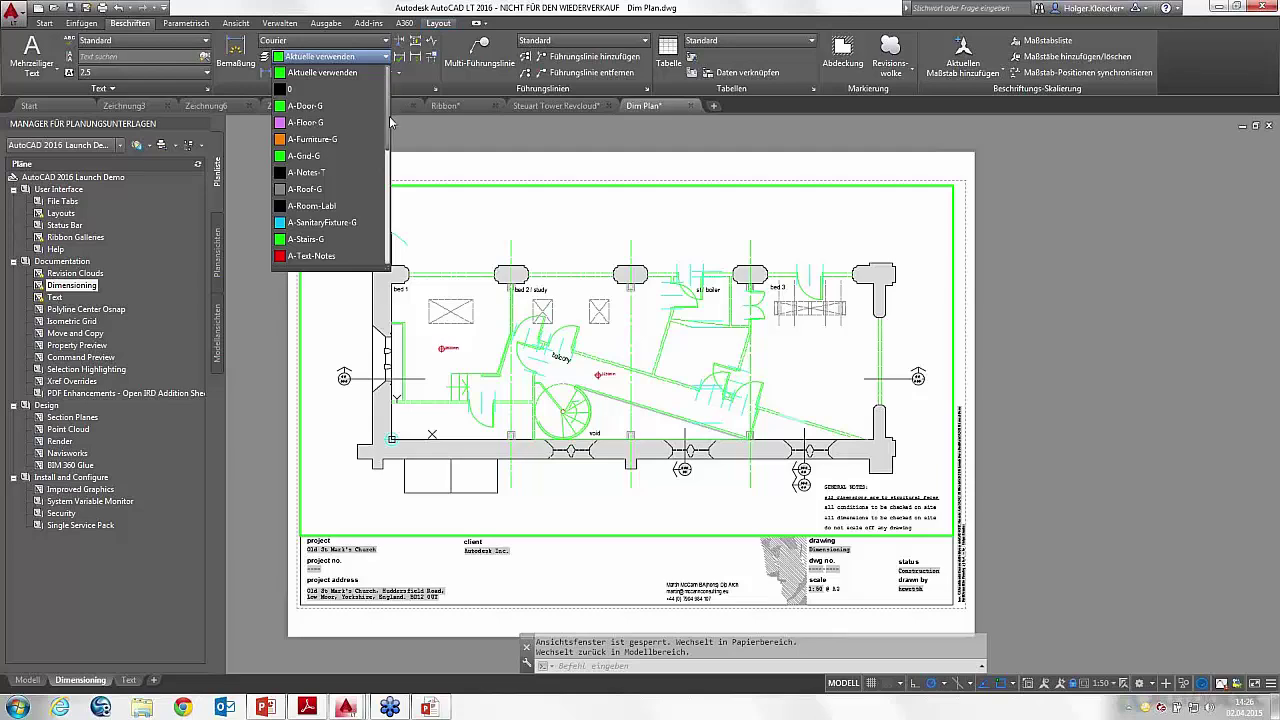
pyautogui.moveTo(388, 116); pyautogui.dragTo(390, 181)
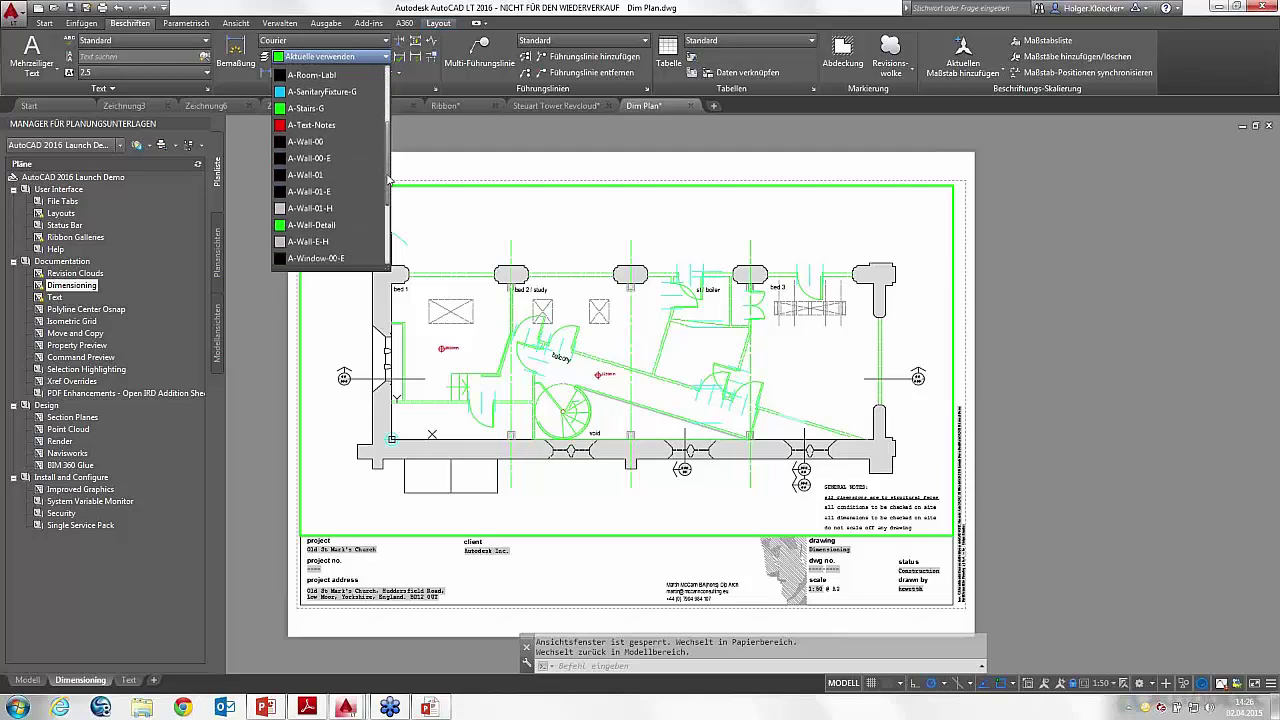
pyautogui.click(373, 58)
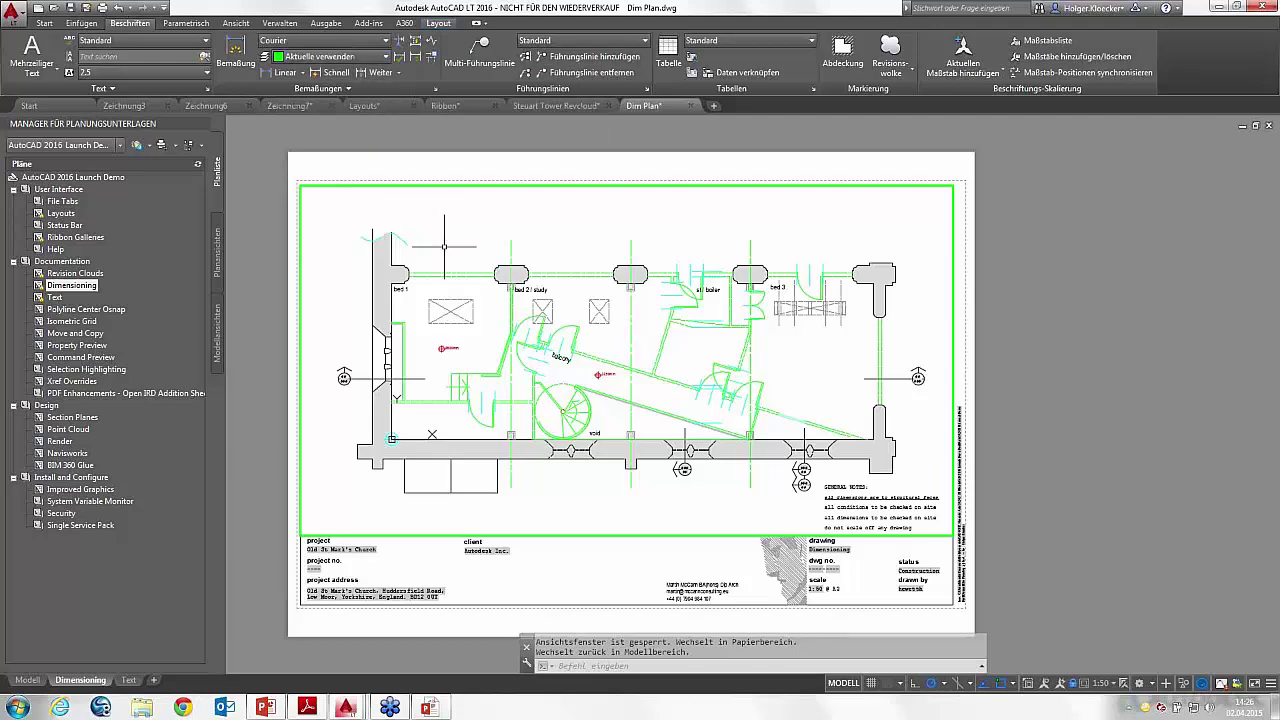
# Step: Set the dimension layer override to the Webinar layer with DIMLAYER
pyautogui.write('DIMLAYER')
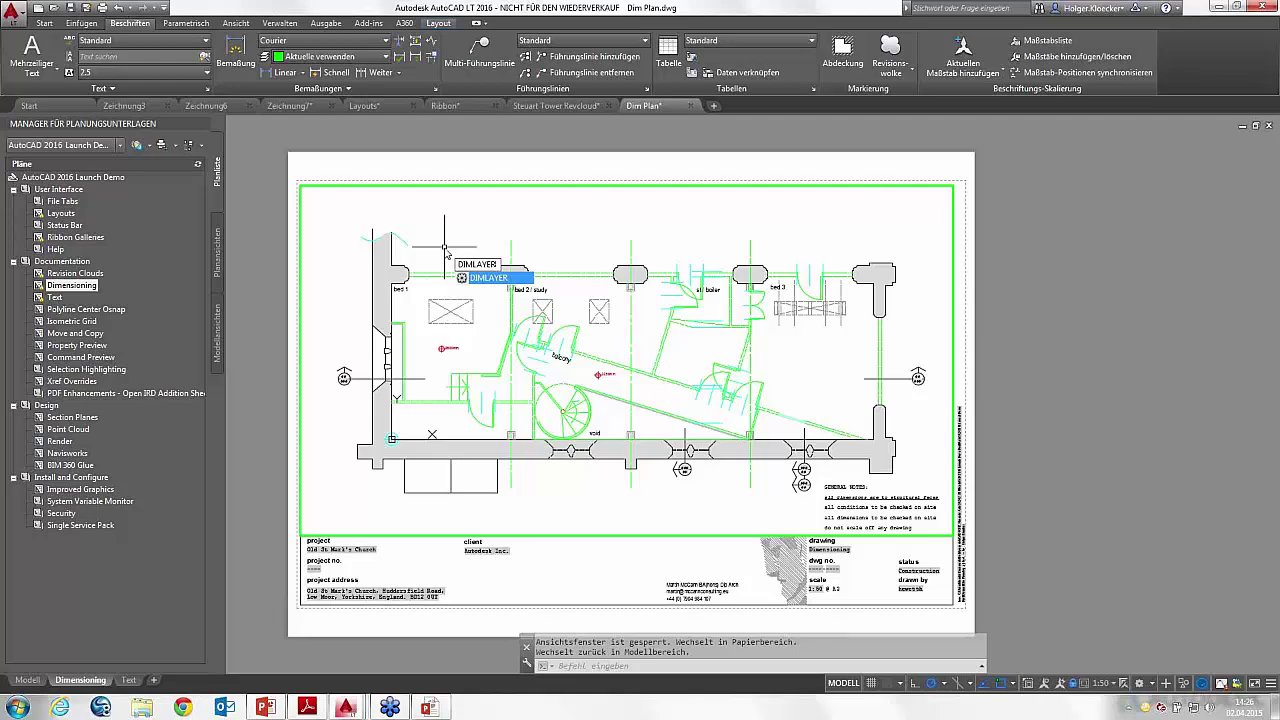
pyautogui.press('Return')
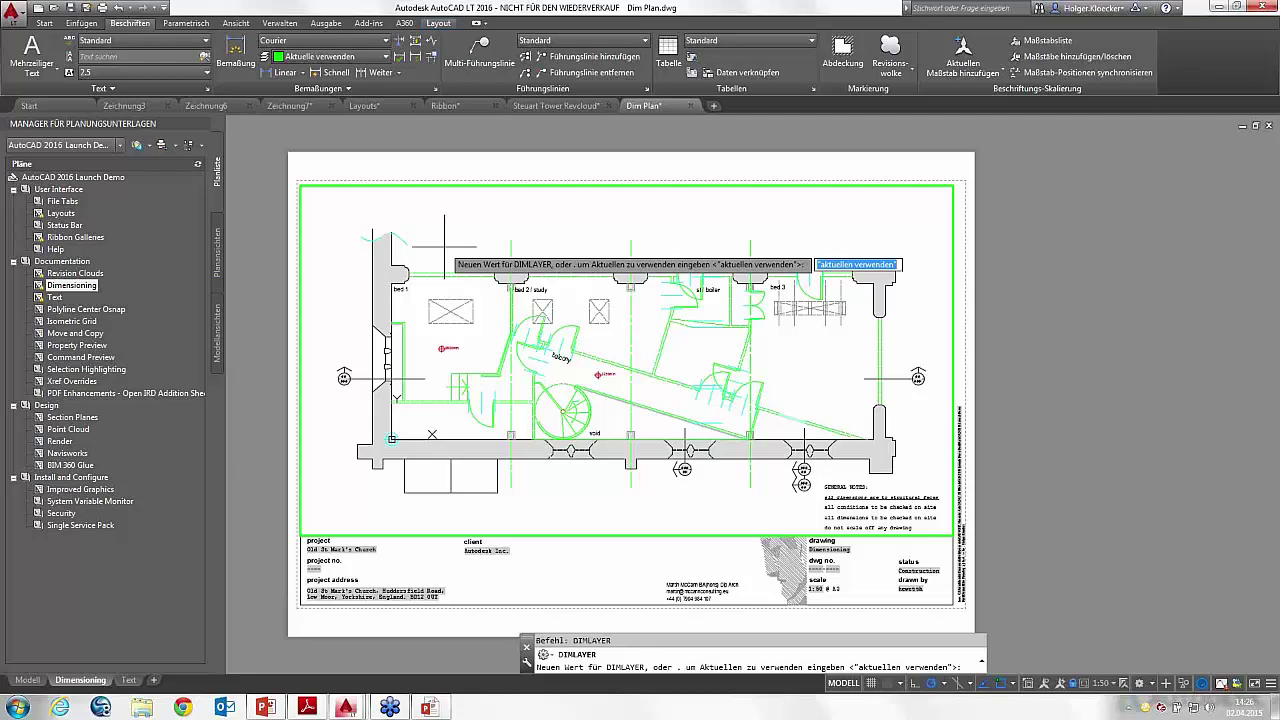
pyautogui.write('W')
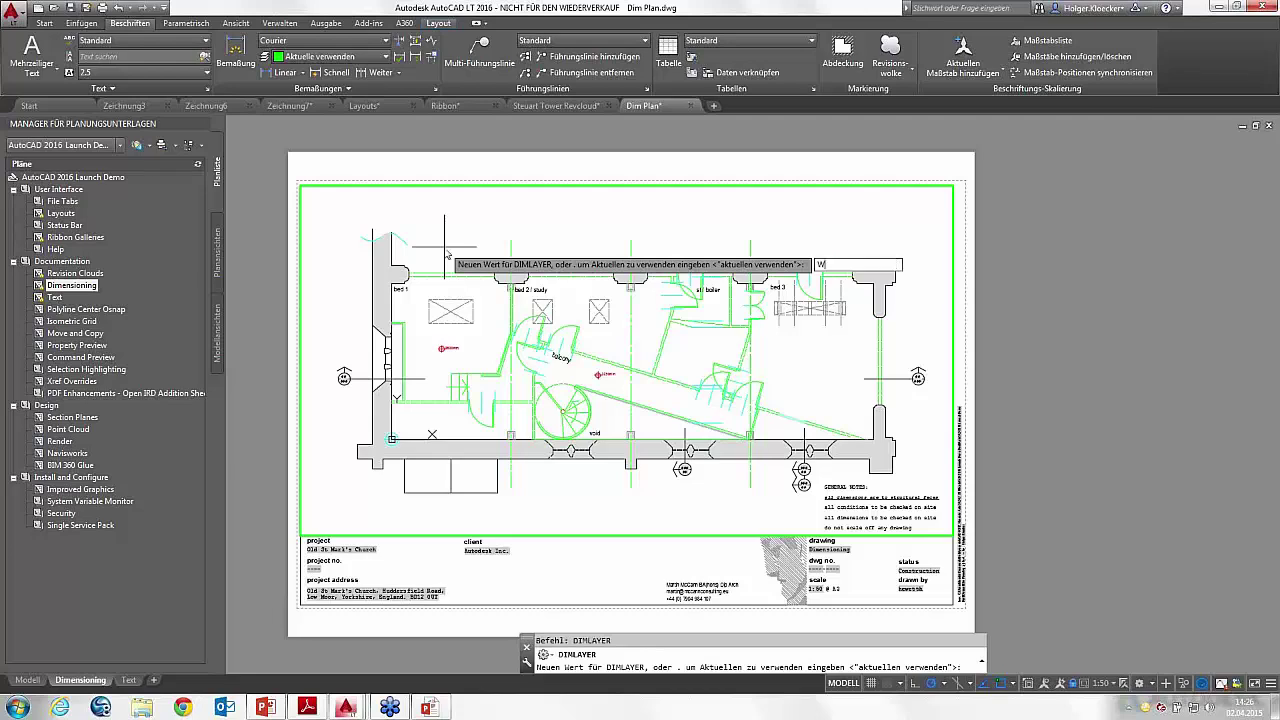
pyautogui.write('ebinar')
pyautogui.press('Return')
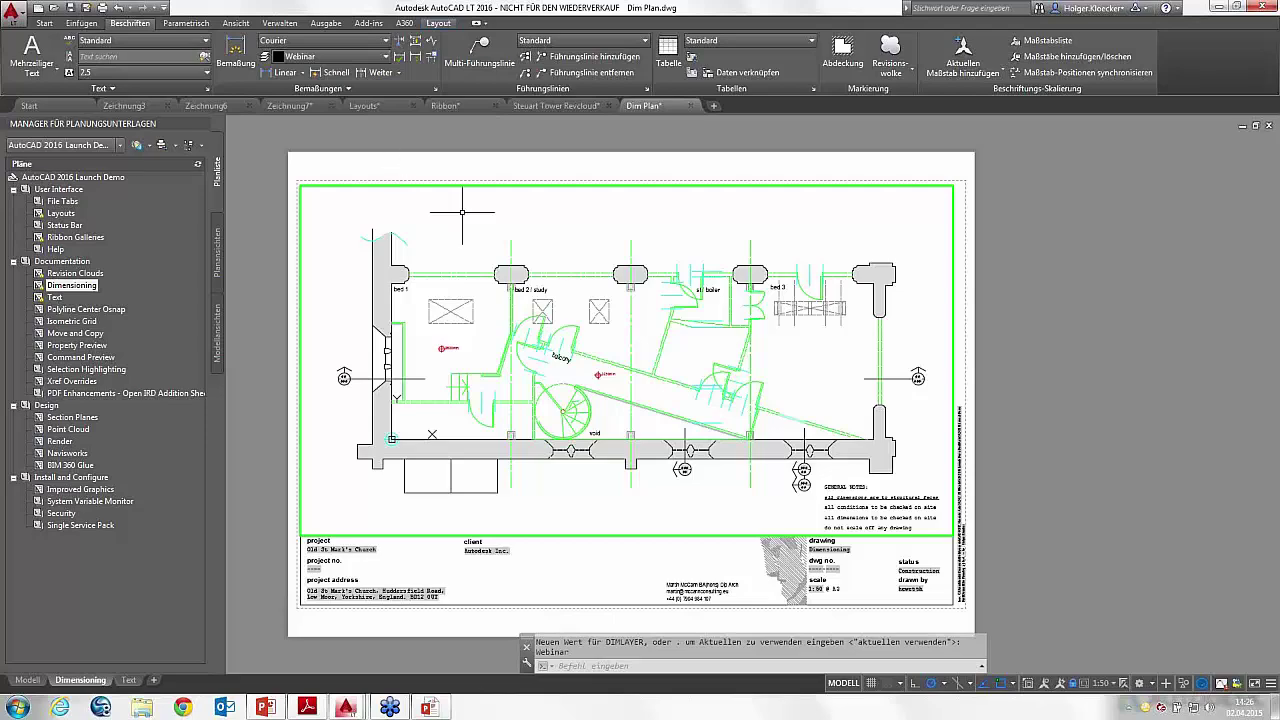
# Step: Zoom in on the wall above bed 1 and start a linear dimension there
pyautogui.scroll(3, 512, 270)
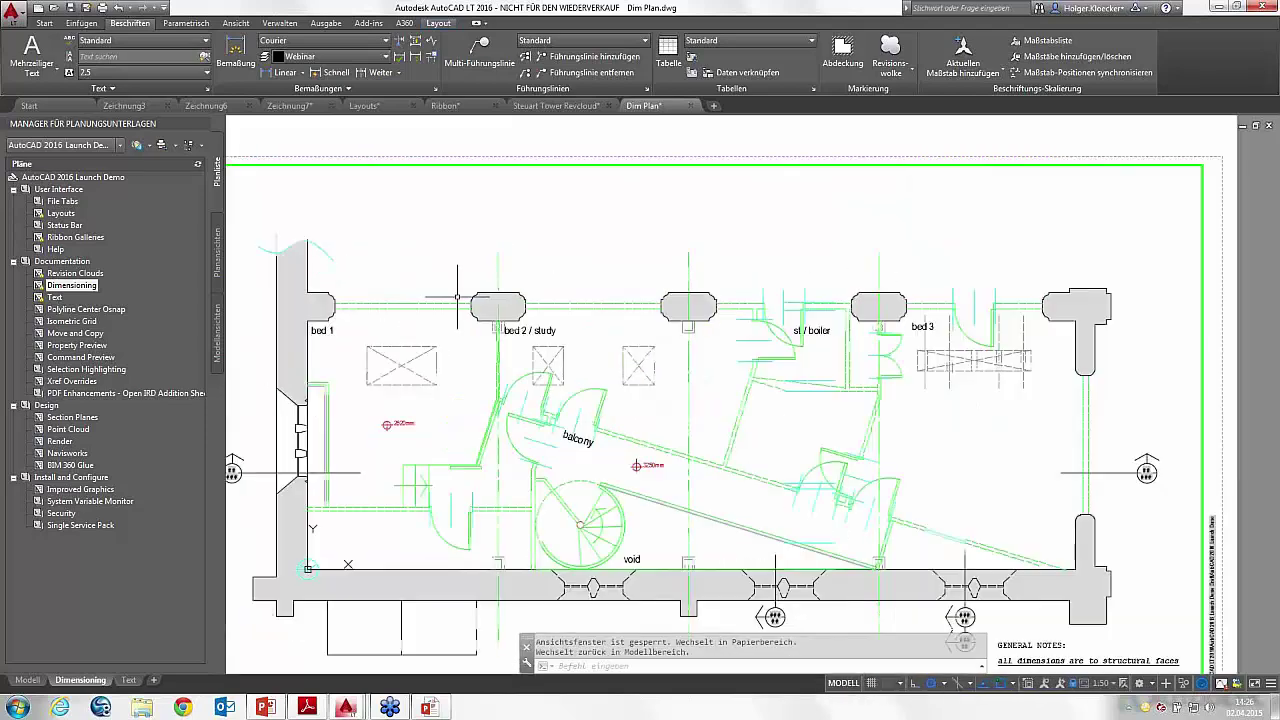
pyautogui.click(235, 48)
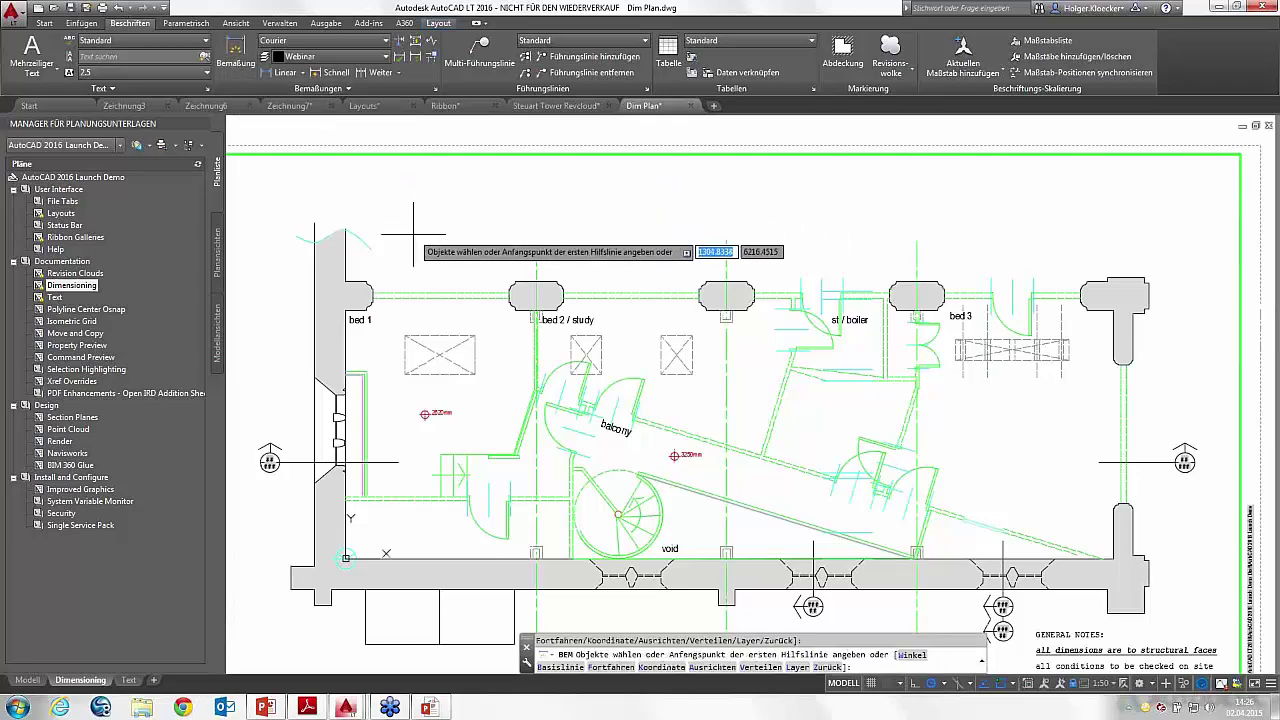
pyautogui.scroll(1, 413, 235)
pyautogui.scroll(1, 425, 210)
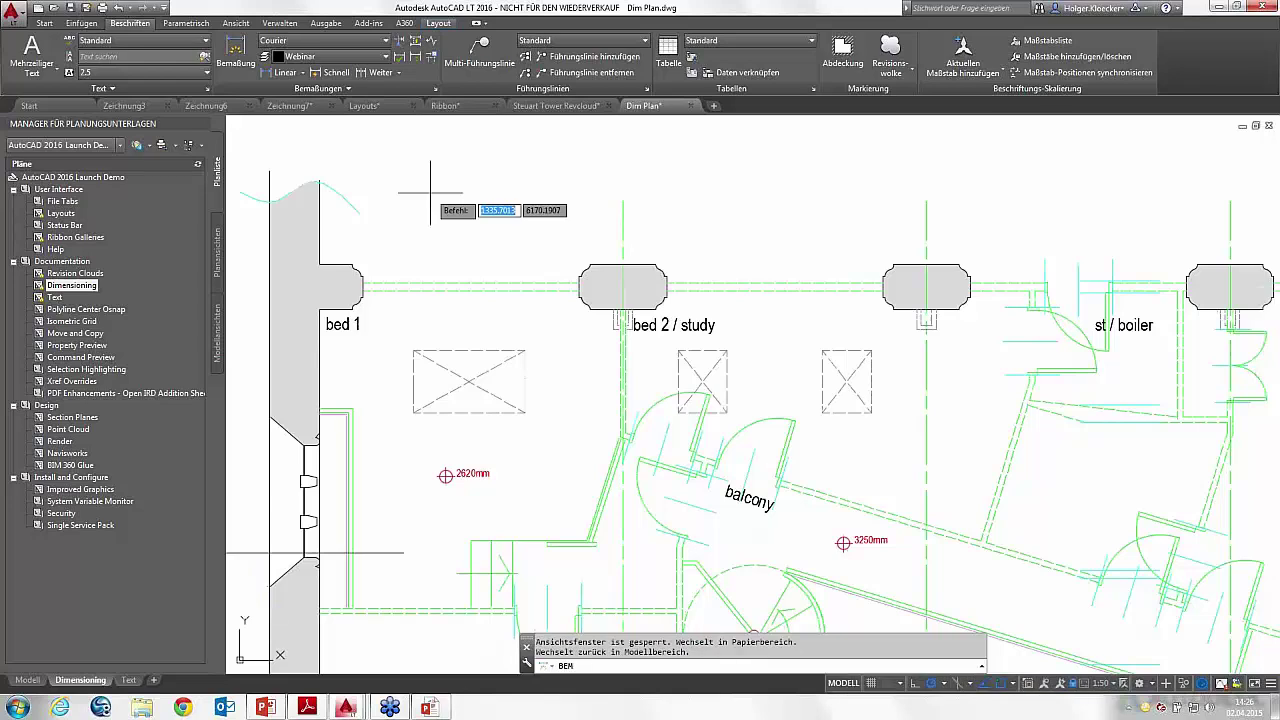
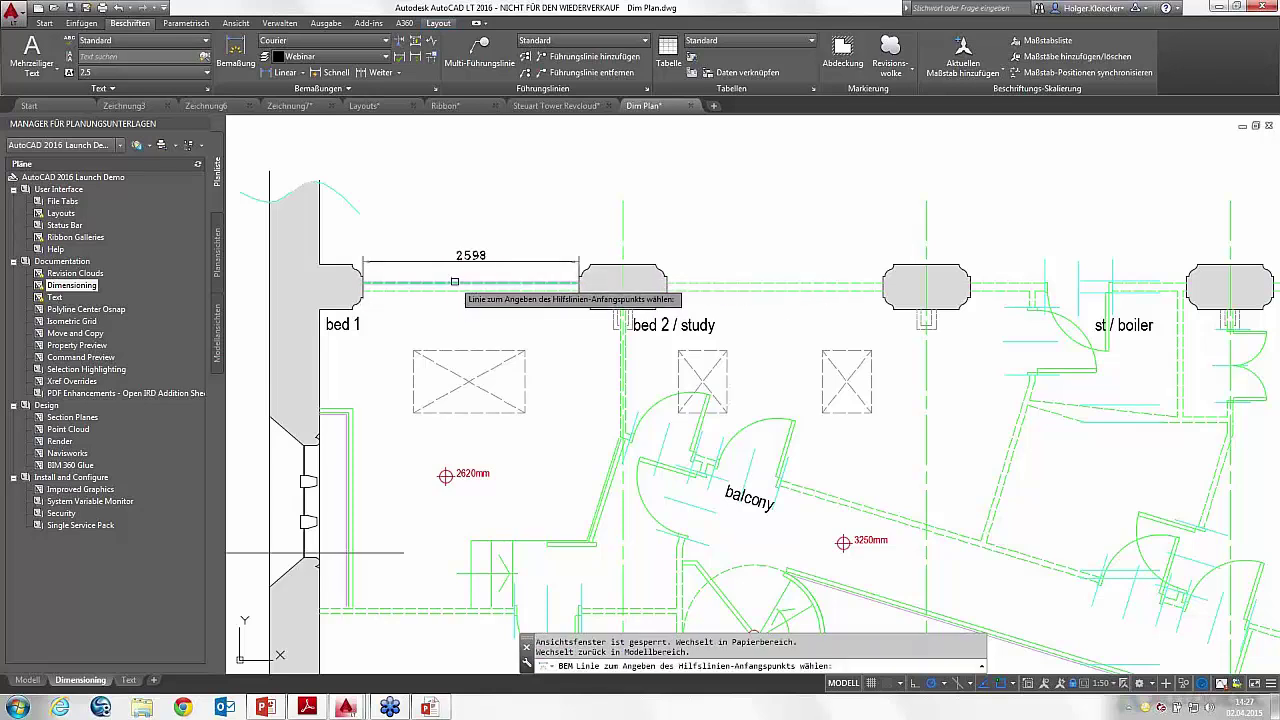
# Step: Start dimensioning and zoom in on the spiral stair beside the void
pyautogui.moveTo(463, 379)
pyautogui.mouseDown(button='middle')
pyautogui.moveTo(449, 221)
pyautogui.moveTo(460, 194)
pyautogui.mouseUp(button='middle')
pyautogui.press('Return')
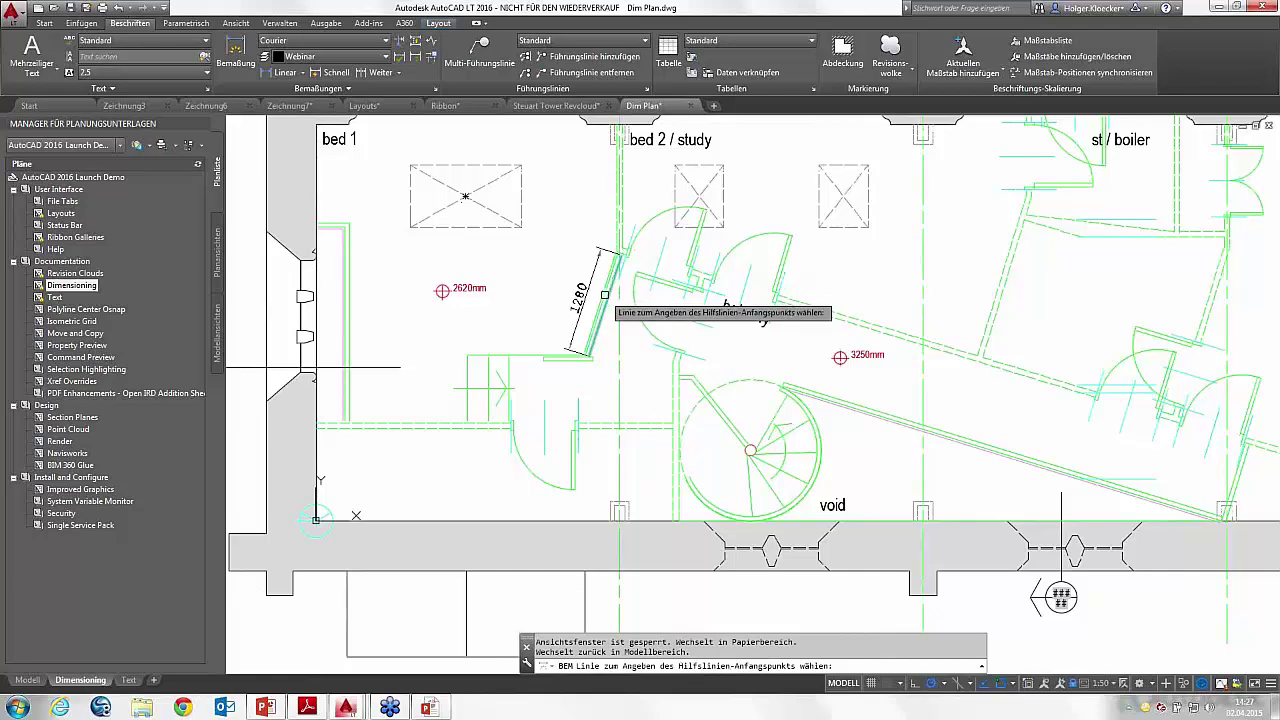
pyautogui.moveTo(702, 341); pyautogui.dragTo(636, 285, button='middle')
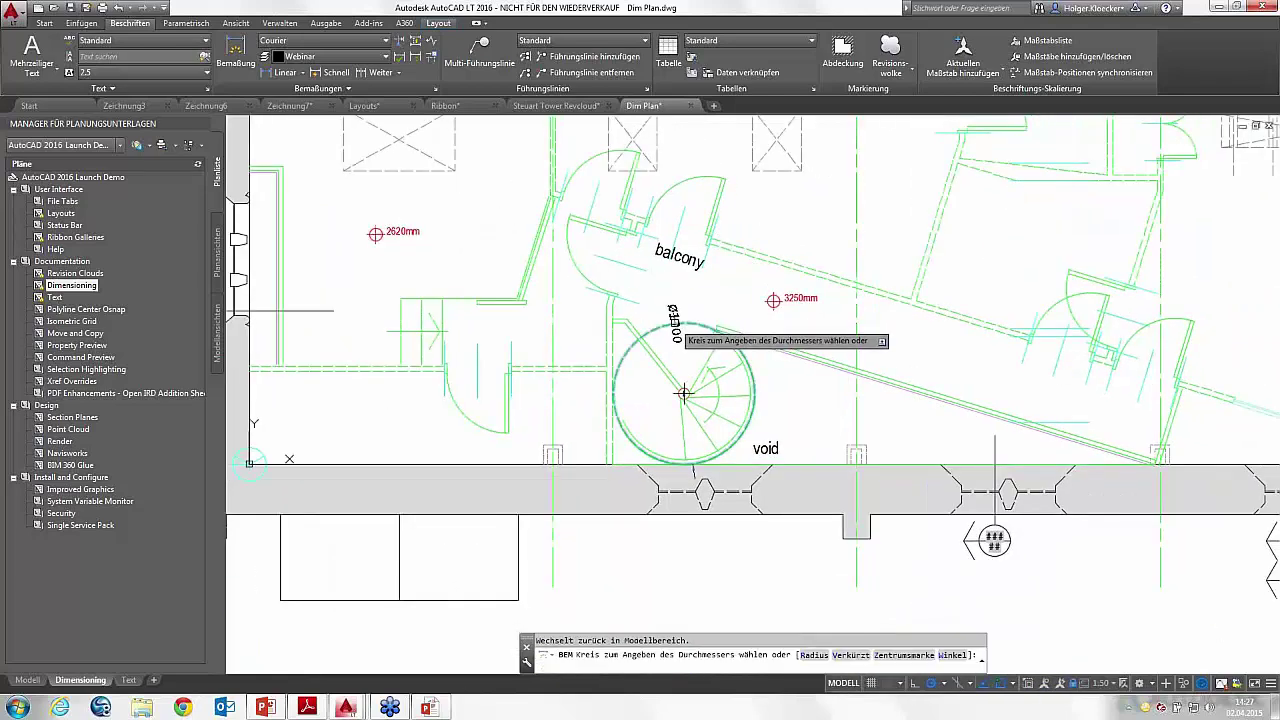
pyautogui.scroll(2, 683, 393)
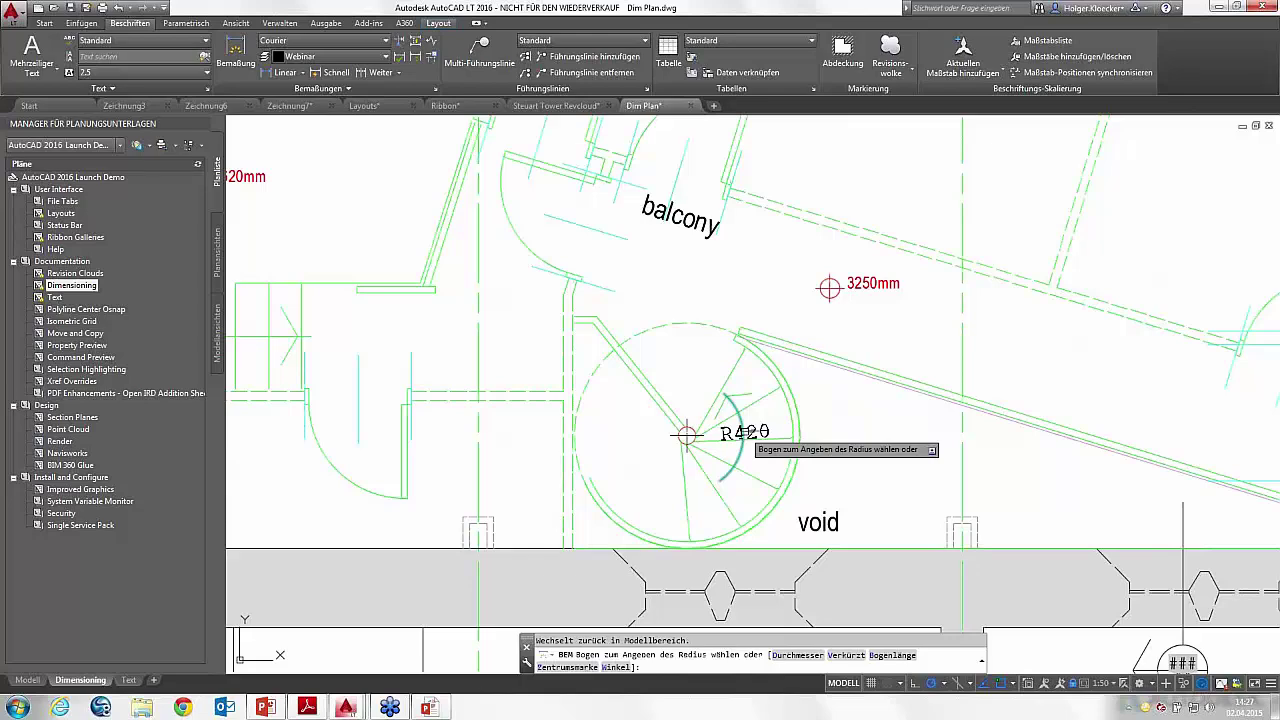
pyautogui.press('Escape')
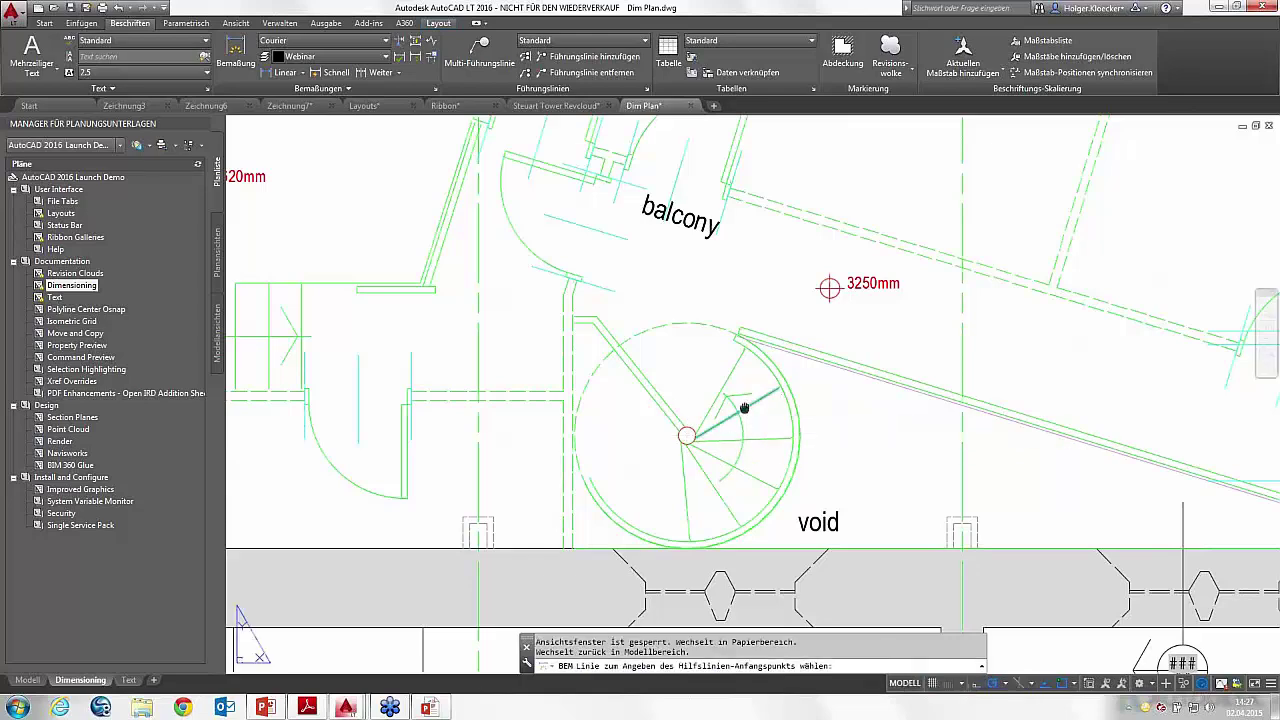
# Step: Dimension the spiral stair circle with a Ø1700 diameter placed above it
pyautogui.moveTo(748, 409); pyautogui.dragTo(554, 369, button='middle')
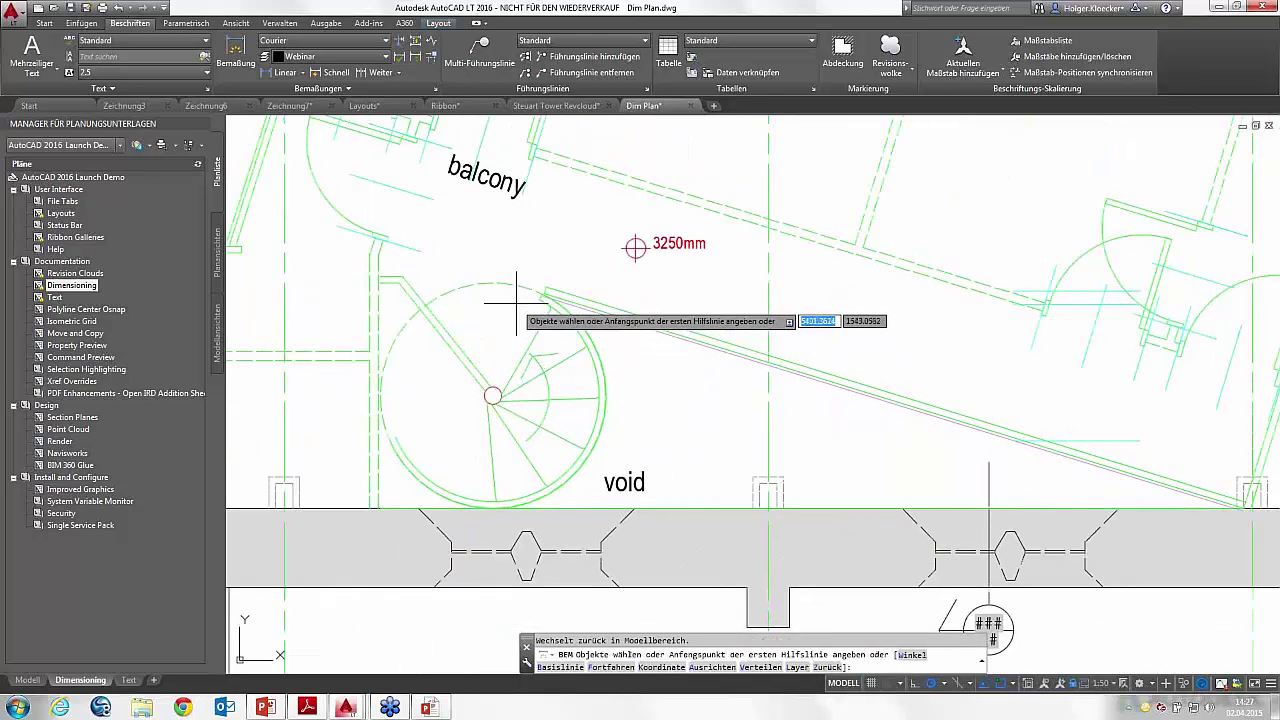
pyautogui.moveTo(519, 305); pyautogui.dragTo(622, 340, button='middle')
pyautogui.click(596, 434)
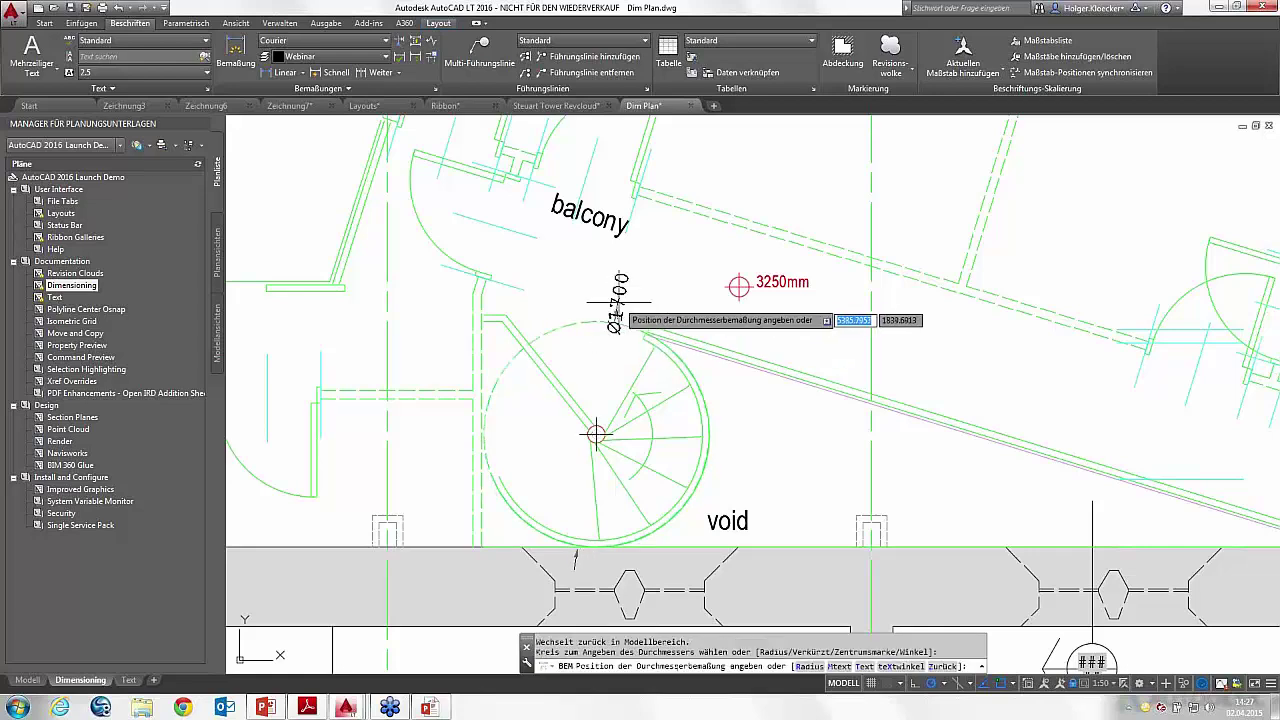
pyautogui.click(660, 268)
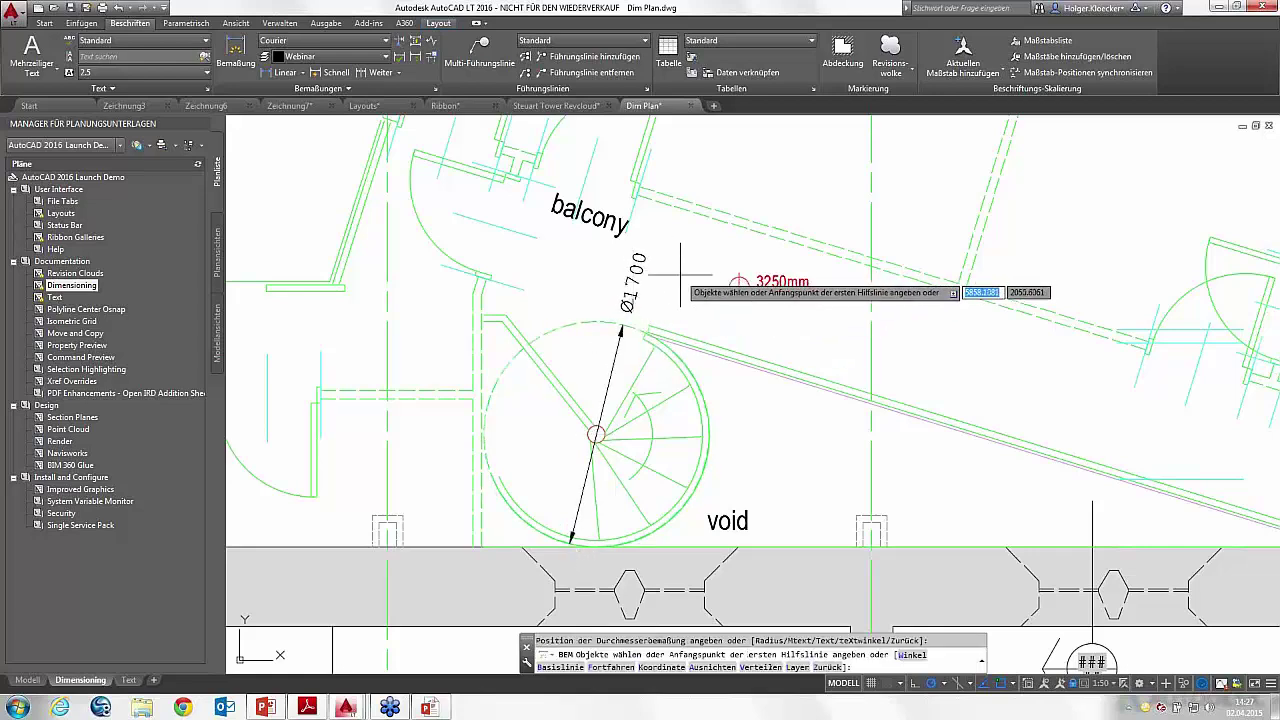
pyautogui.moveTo(684, 276); pyautogui.dragTo(556, 282, button='middle')
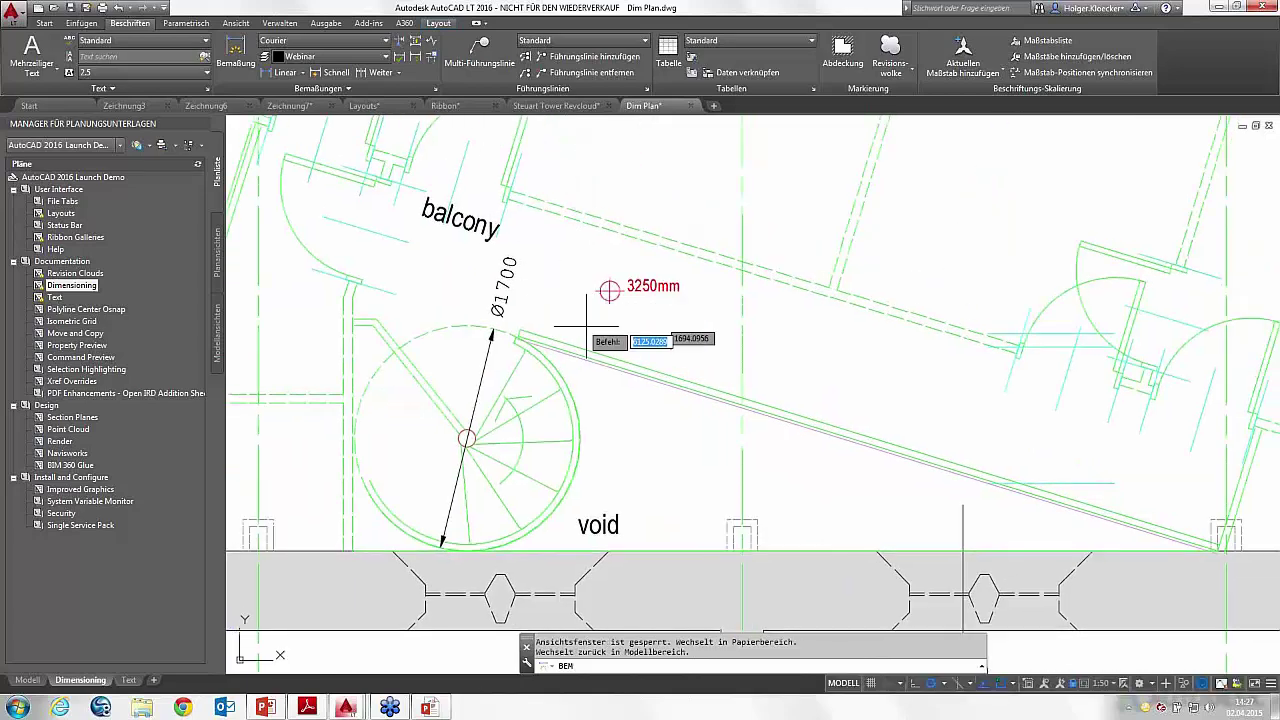
pyautogui.scroll(-2, 676, 311)
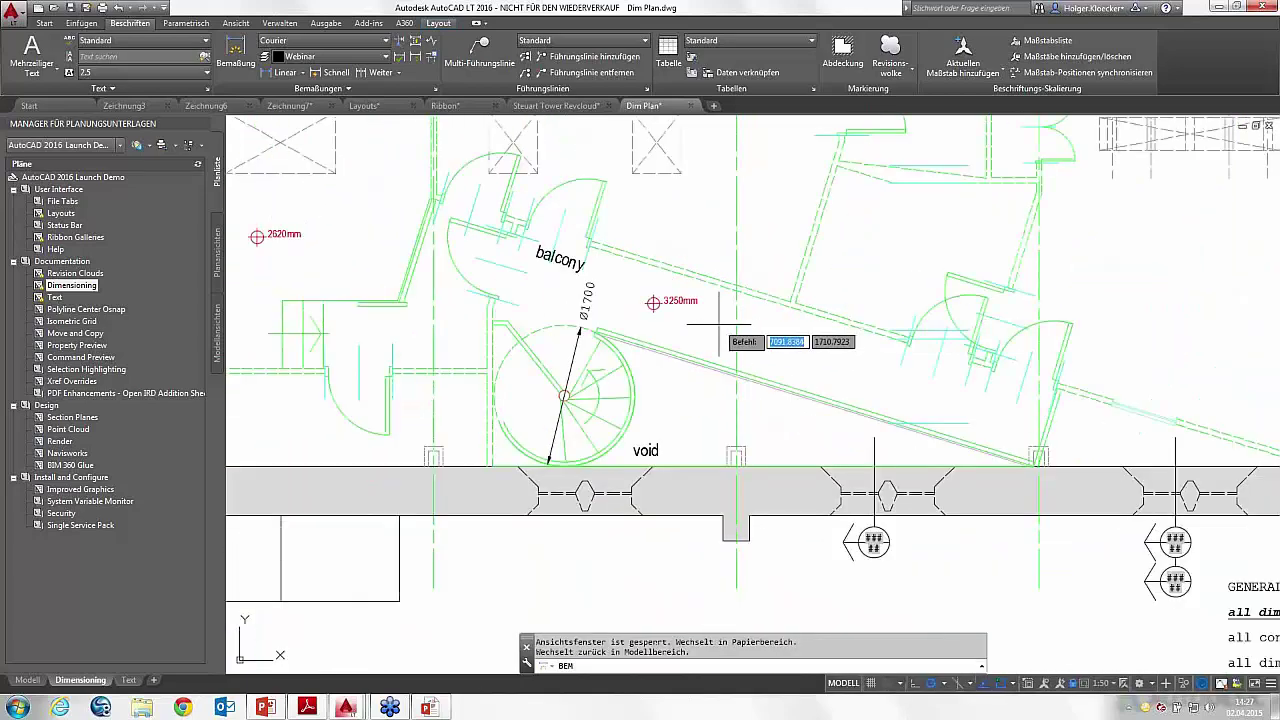
pyautogui.press('Return')
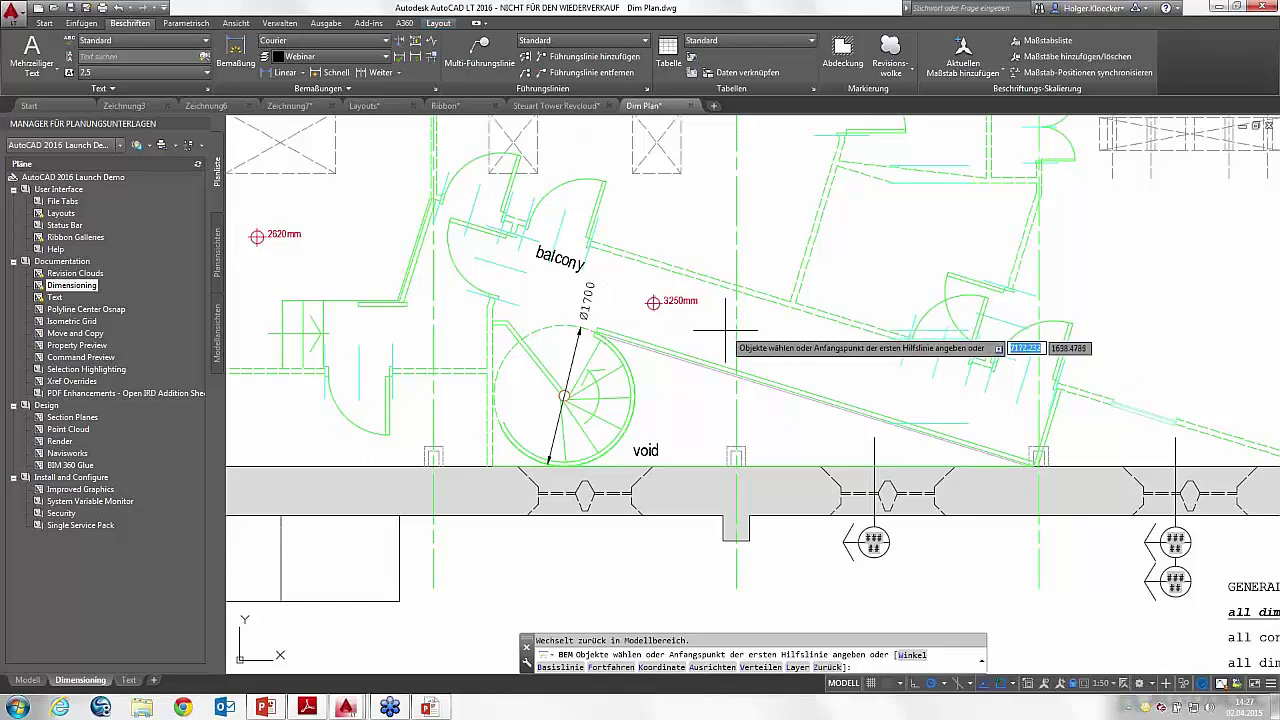
# Step: Add a 17° angular dimension between the floor line below the void and the diagonal wall
pyautogui.moveTo(730, 330)
pyautogui.mouseDown(button='middle')
pyautogui.moveTo(697, 315)
pyautogui.moveTo(600, 330)
pyautogui.mouseUp(button='middle')
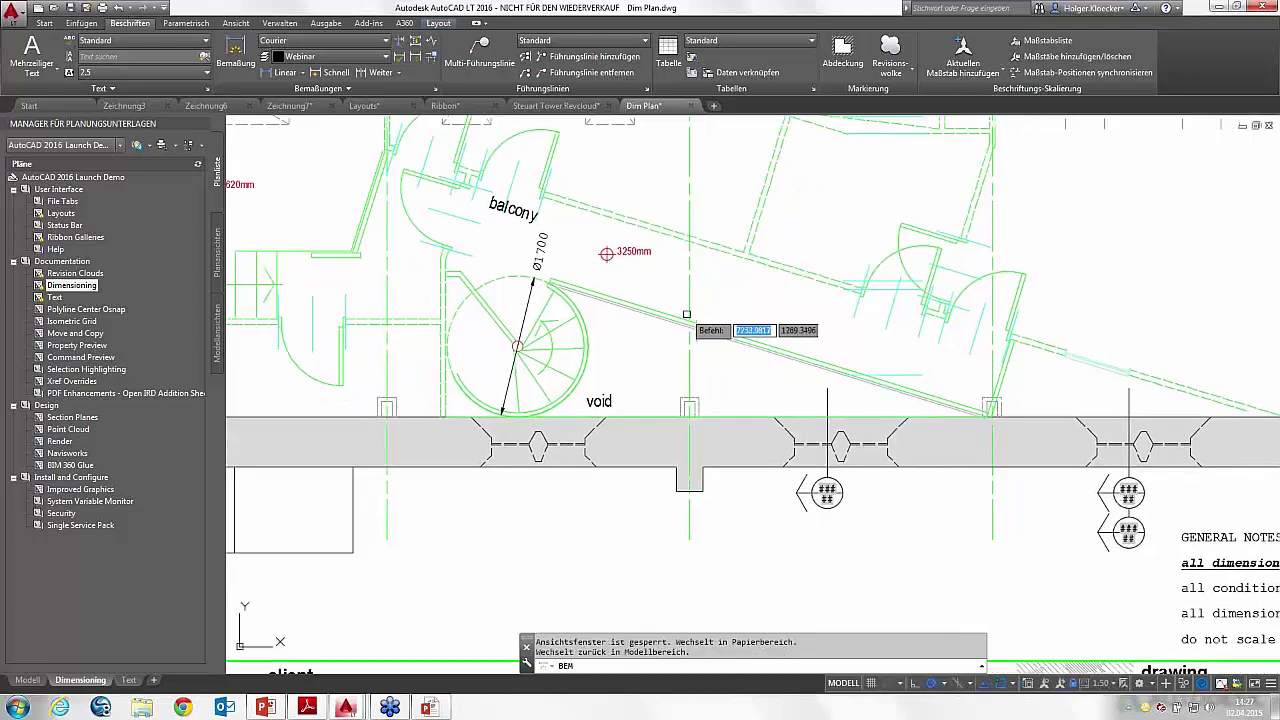
pyautogui.scroll(2, 729, 330)
pyautogui.click(750, 475)
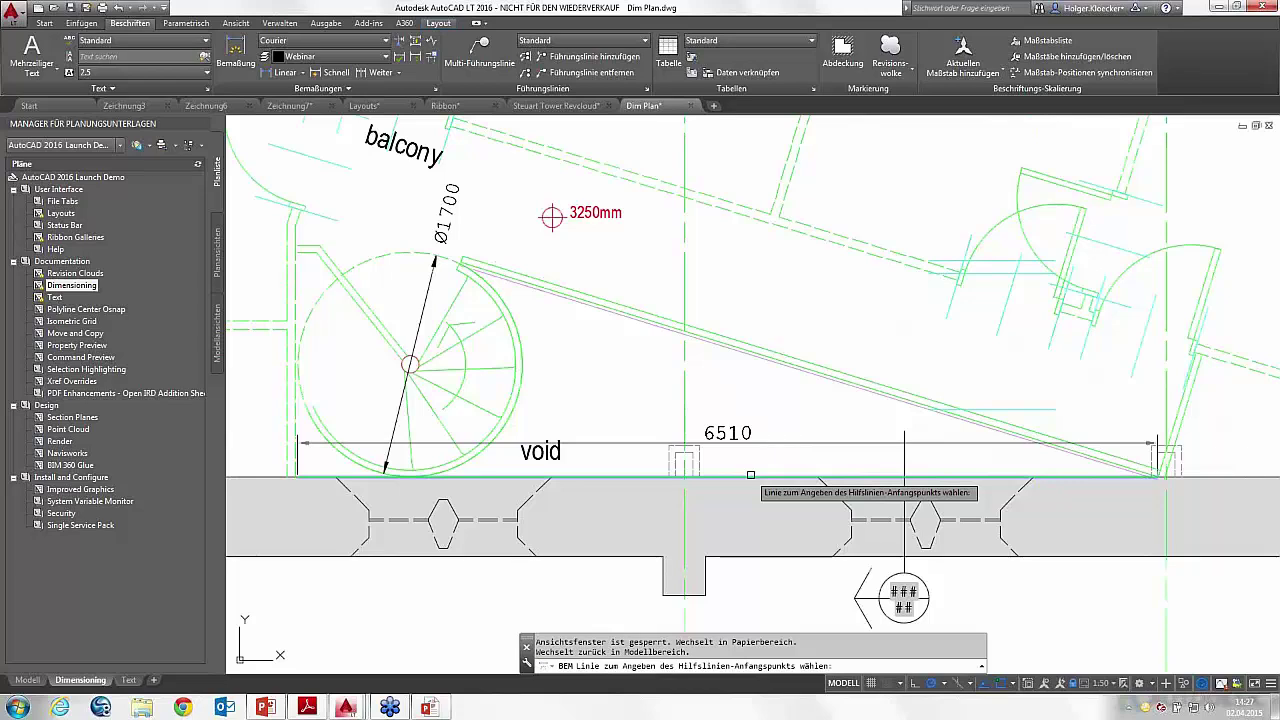
pyautogui.click(750, 475)
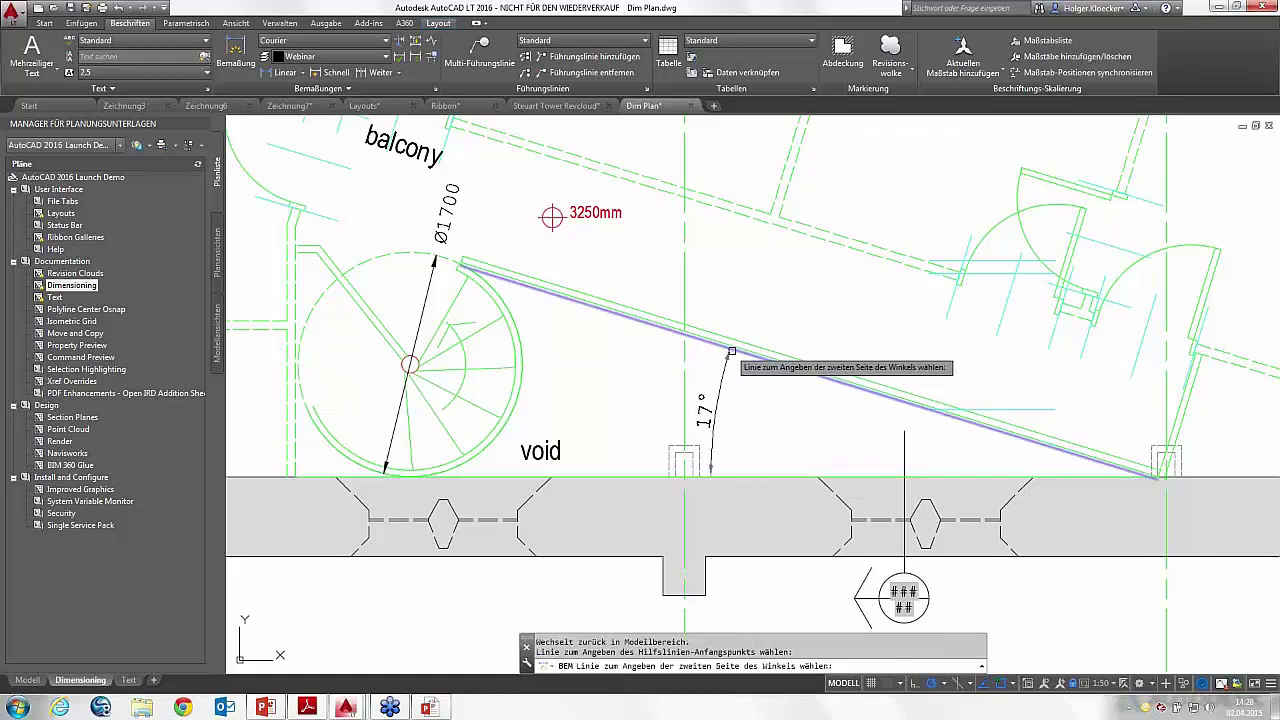
pyautogui.click(762, 362)
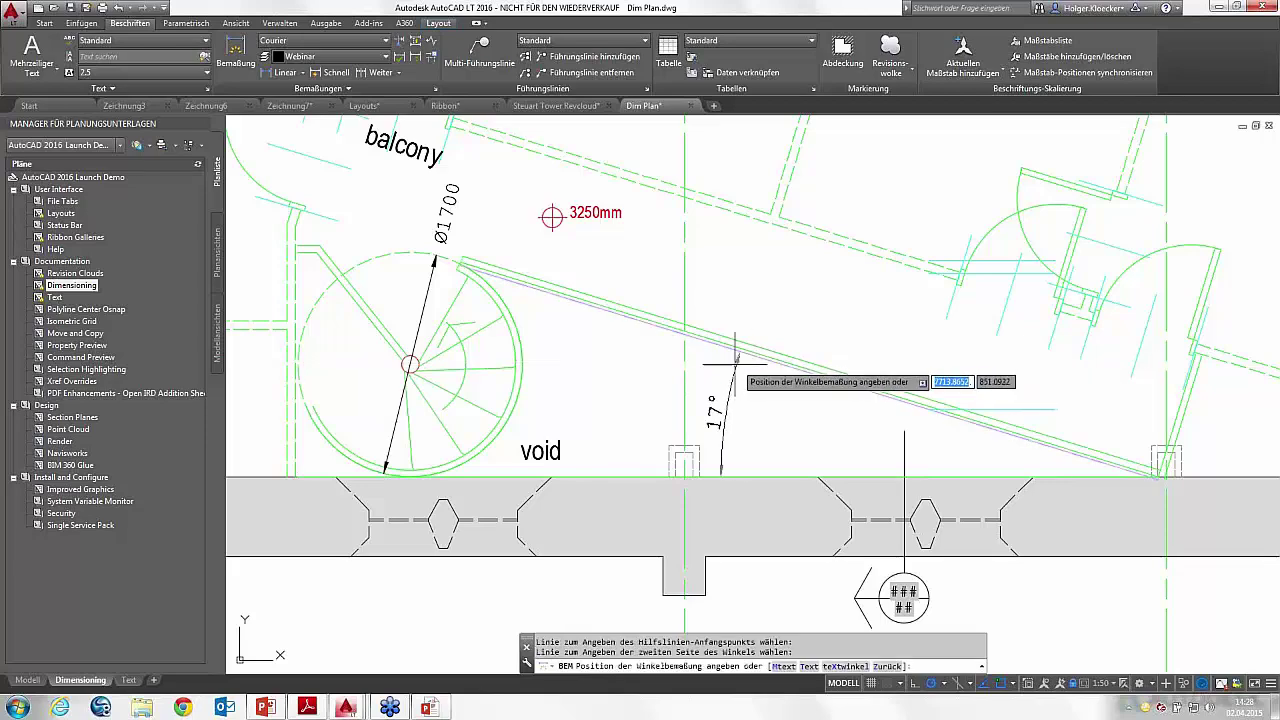
pyautogui.click(770, 425)
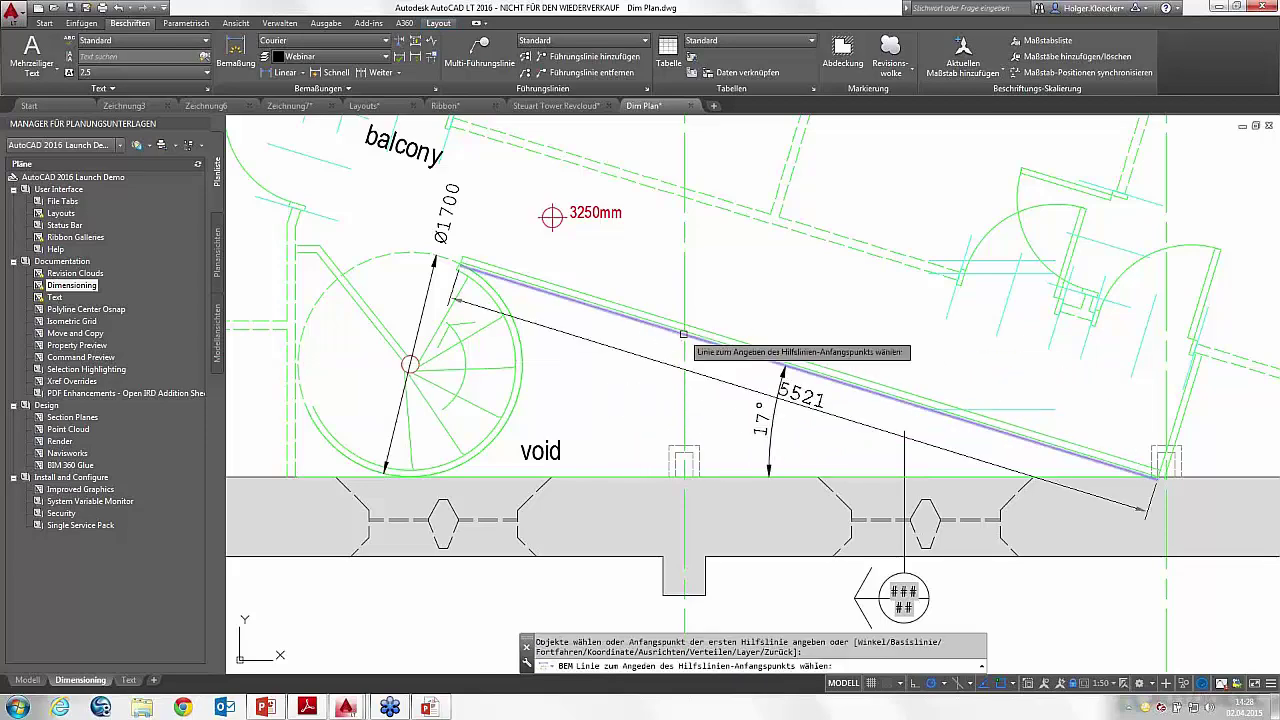
pyautogui.moveTo(524, 345); pyautogui.dragTo(762, 348, button='middle')
# Step: Dimension the 145° angle between two tread lines of the spiral stair
pyautogui.press('Return')
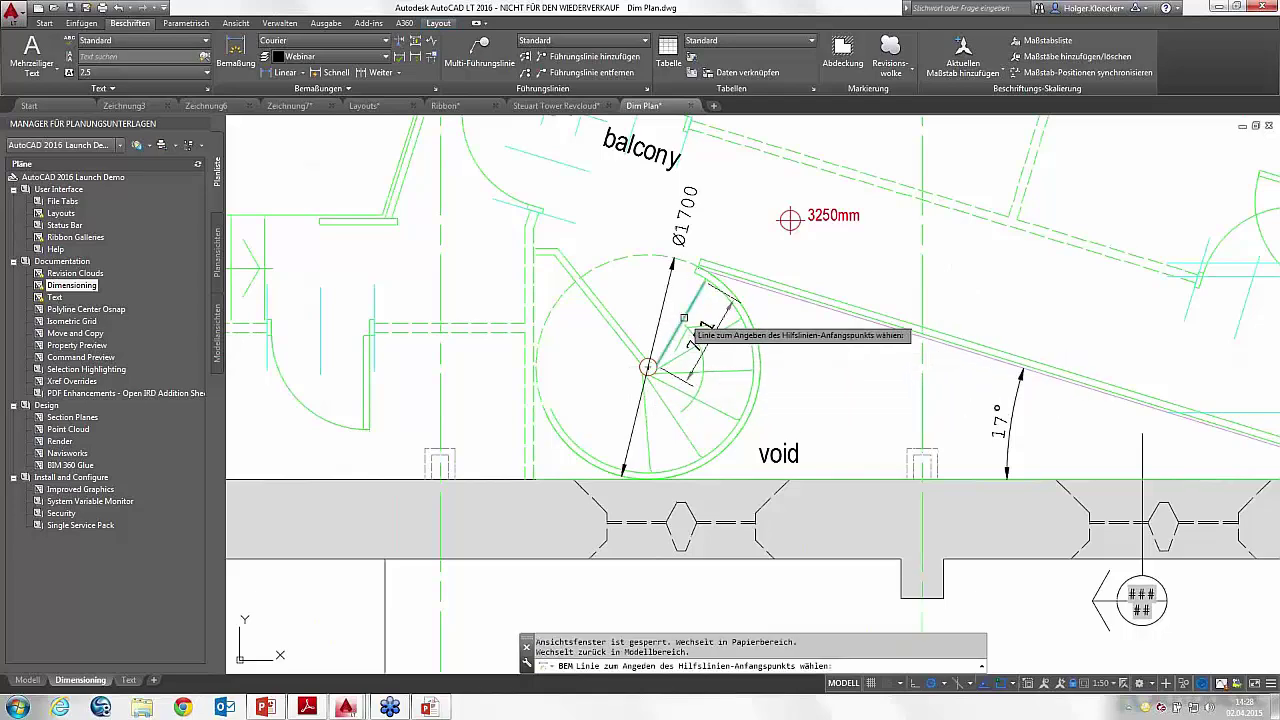
pyautogui.click(685, 316)
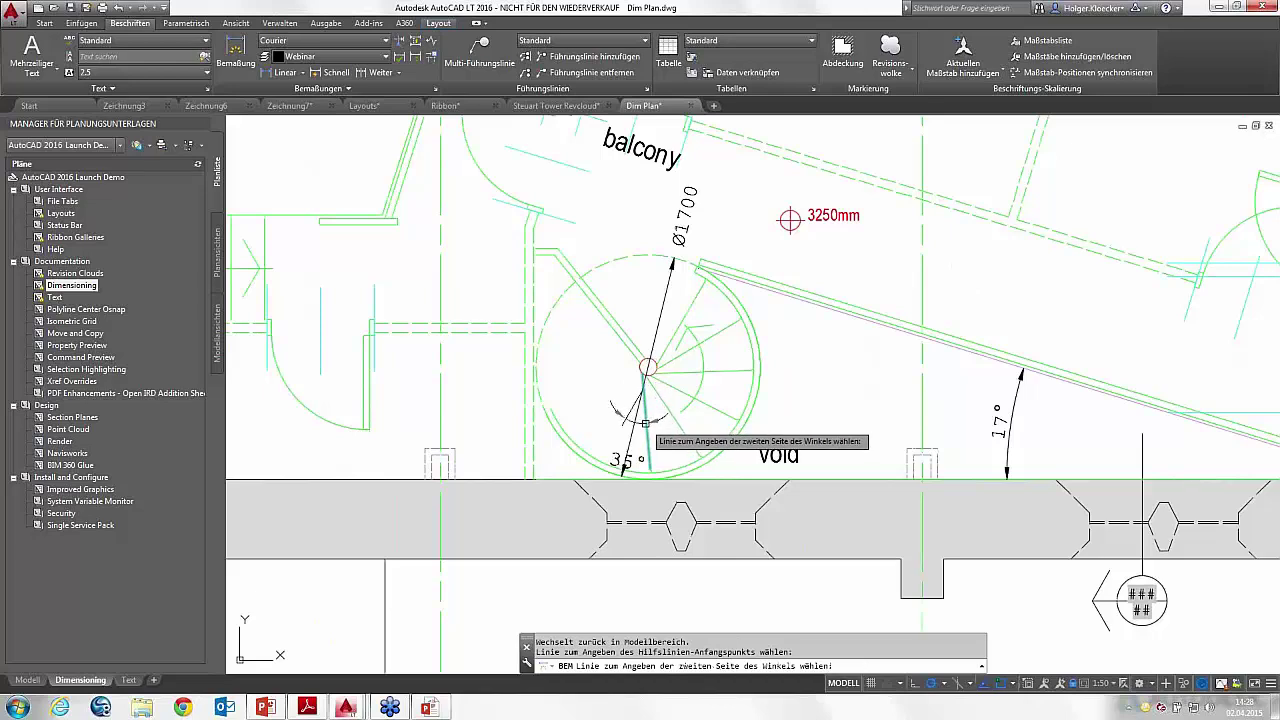
pyautogui.click(645, 412)
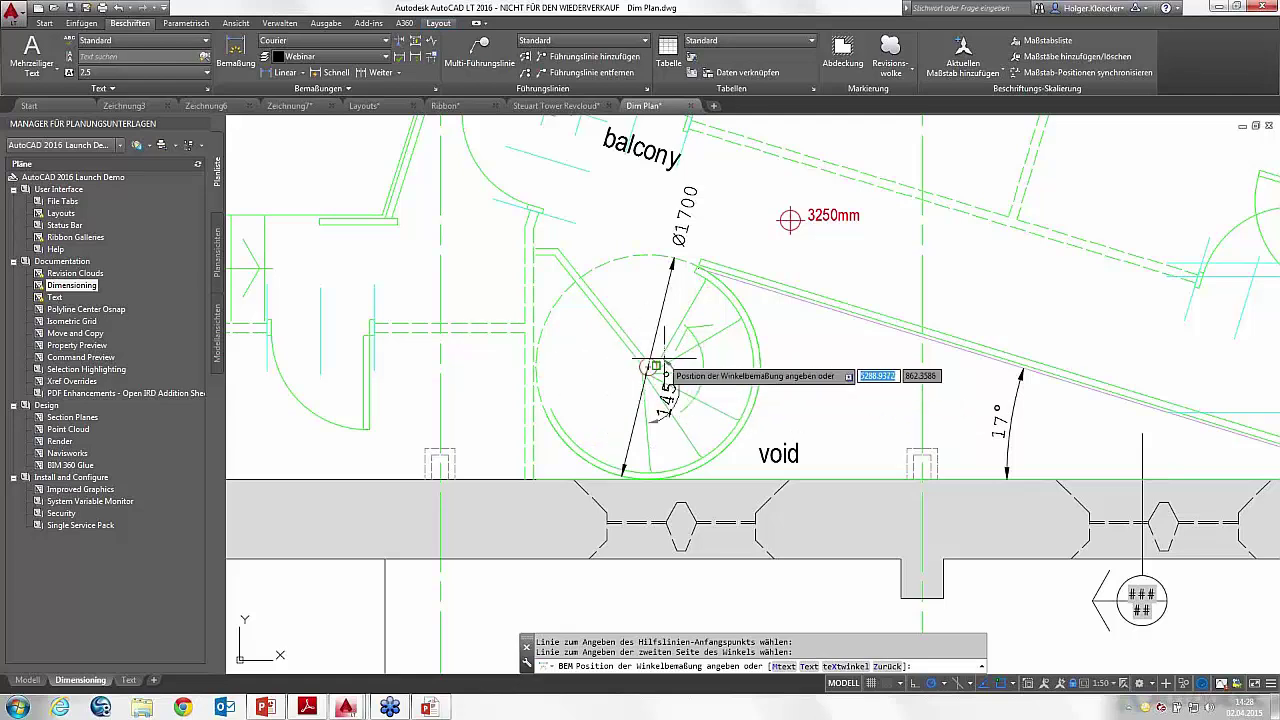
pyautogui.click(712, 372)
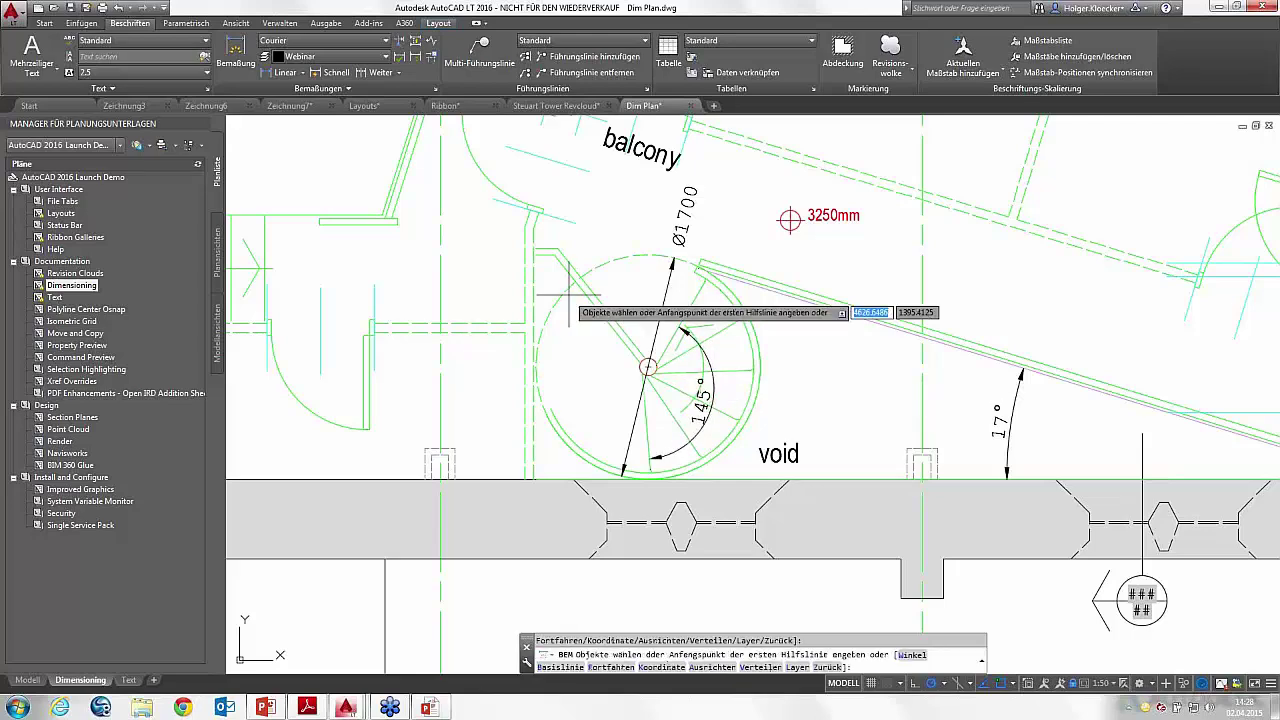
# Step: Cancel the pending dimension and zoom out to bring the bedroom walls into view
pyautogui.moveTo(648, 367); pyautogui.dragTo(693, 355, button='middle')
pyautogui.press('Escape')
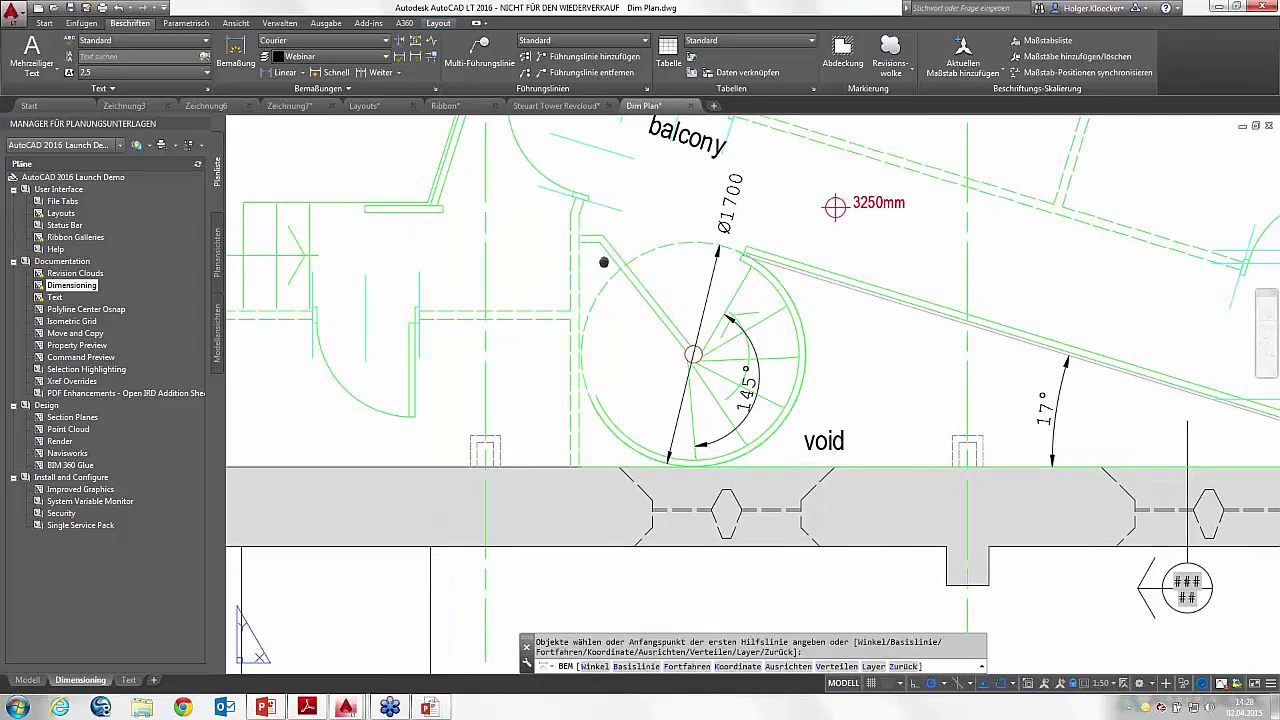
pyautogui.moveTo(532, 233); pyautogui.dragTo(722, 260, button='middle')
pyautogui.scroll(-1, 722, 260)
pyautogui.scroll(-2, 700, 250)
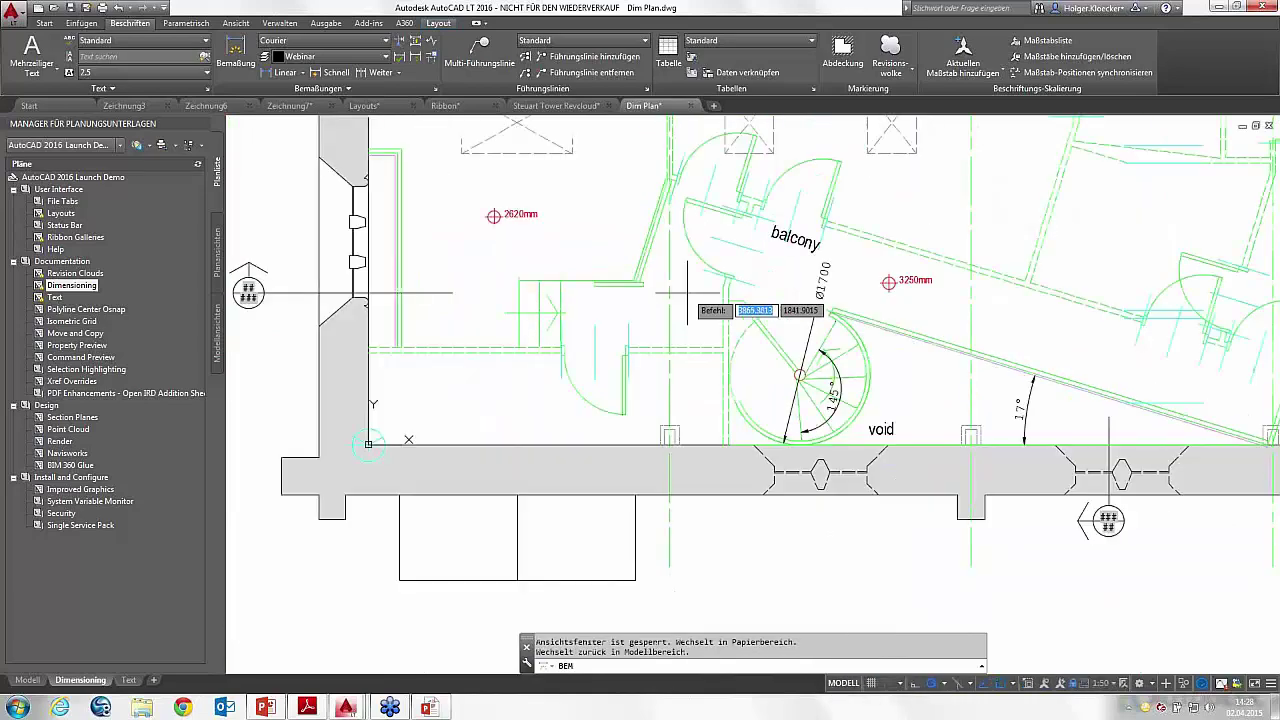
pyautogui.scroll(-1, 686, 271)
pyautogui.moveTo(670, 220); pyautogui.dragTo(619, 360, button='middle')
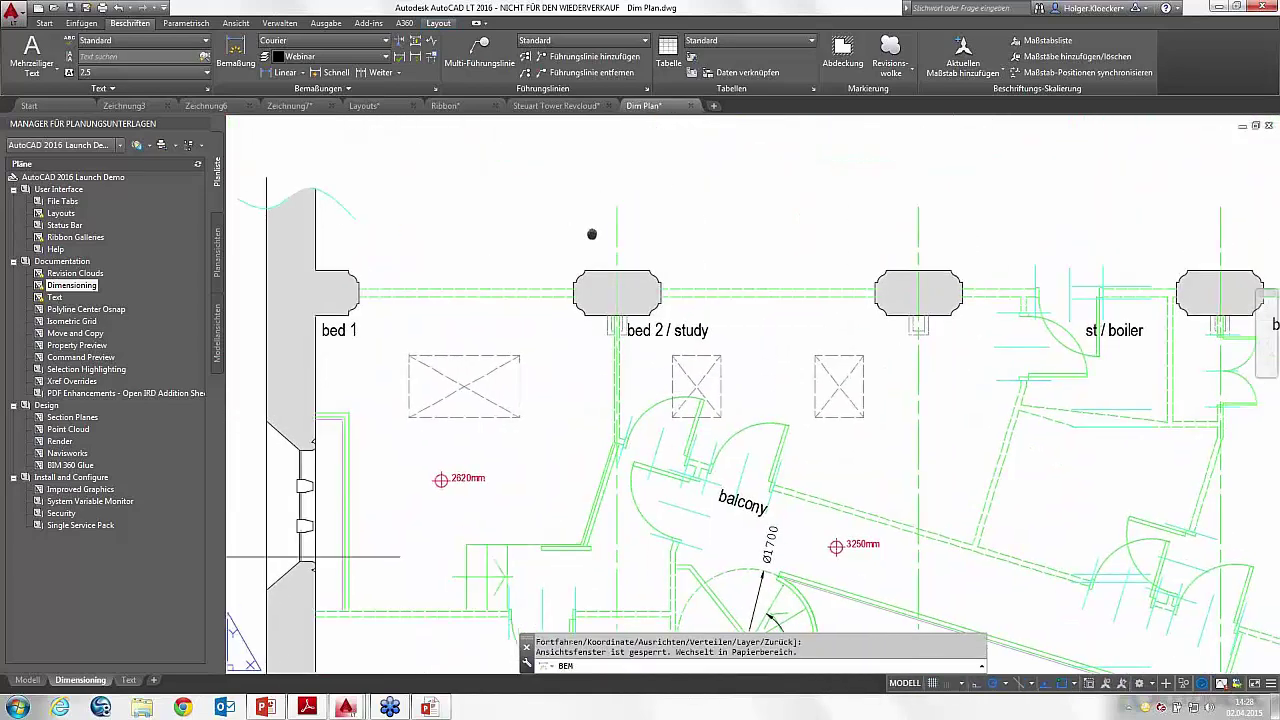
# Step: Dimension the two 2598 wall spans above bed 1 and bed 2 / study in one row
pyautogui.click(505, 300)
pyautogui.click(528, 237)
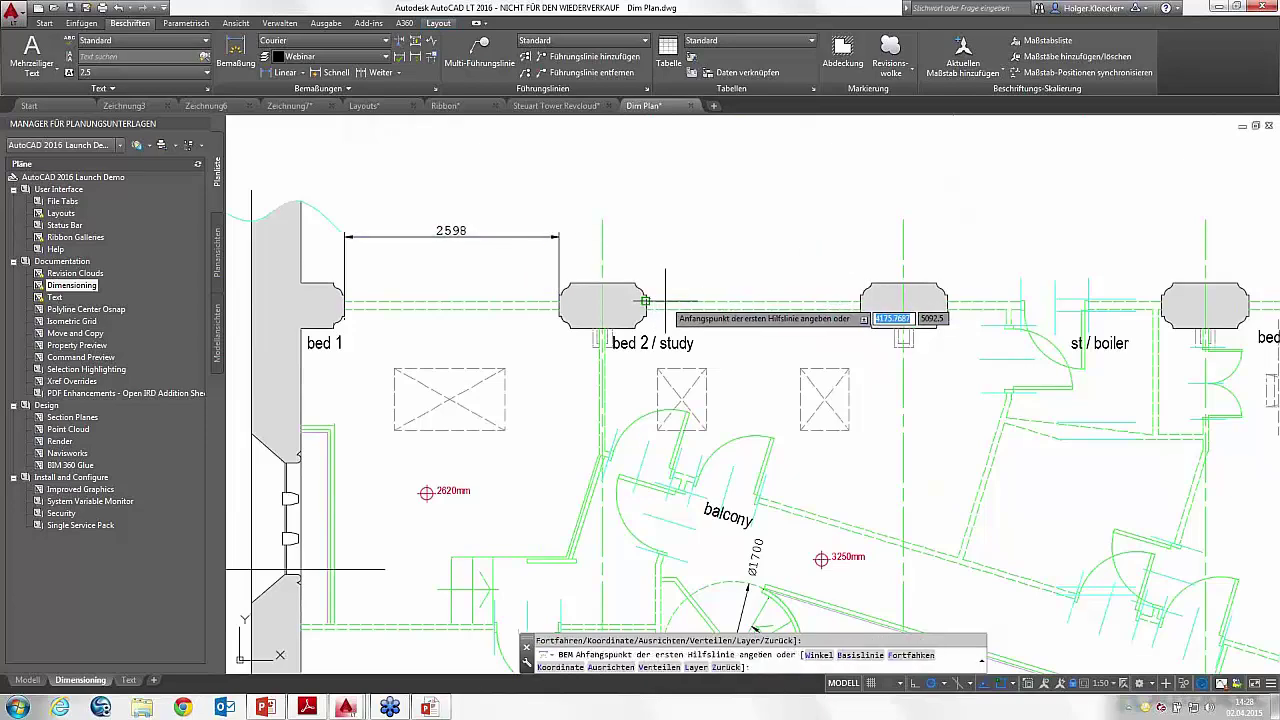
pyautogui.click(752, 302)
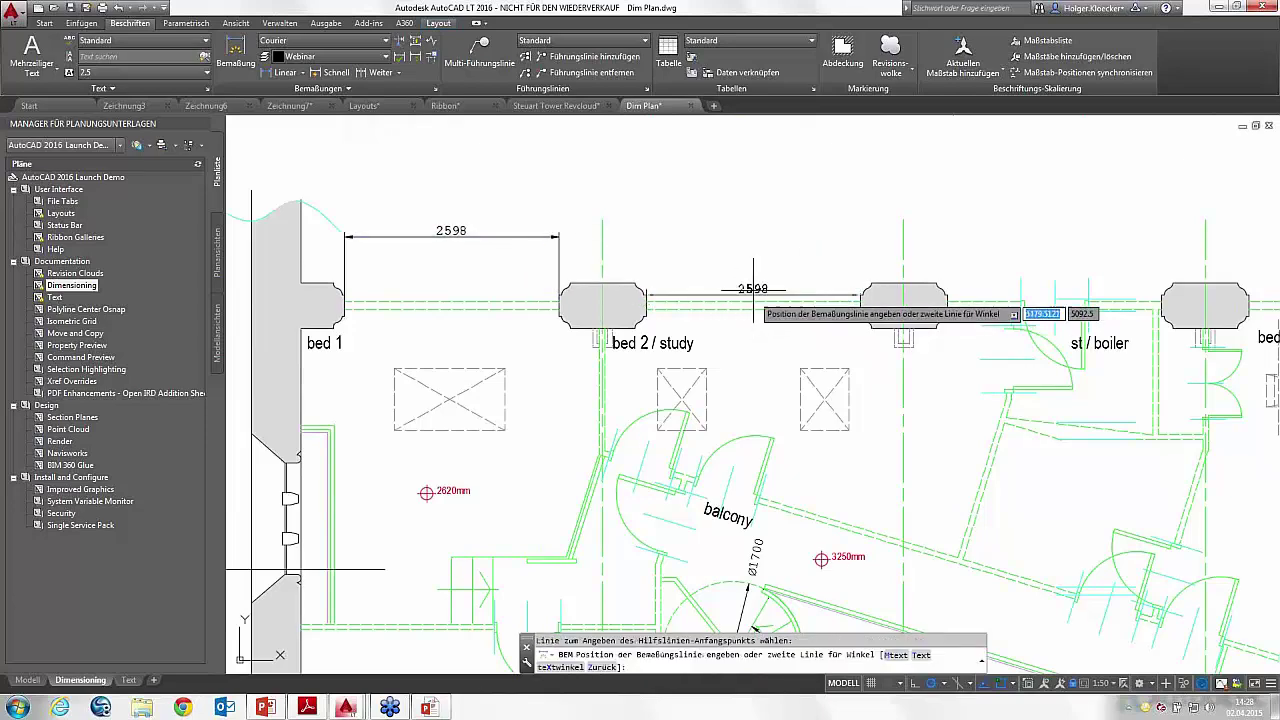
pyautogui.click(766, 237)
pyautogui.moveTo(797, 210); pyautogui.dragTo(707, 210, button='middle')
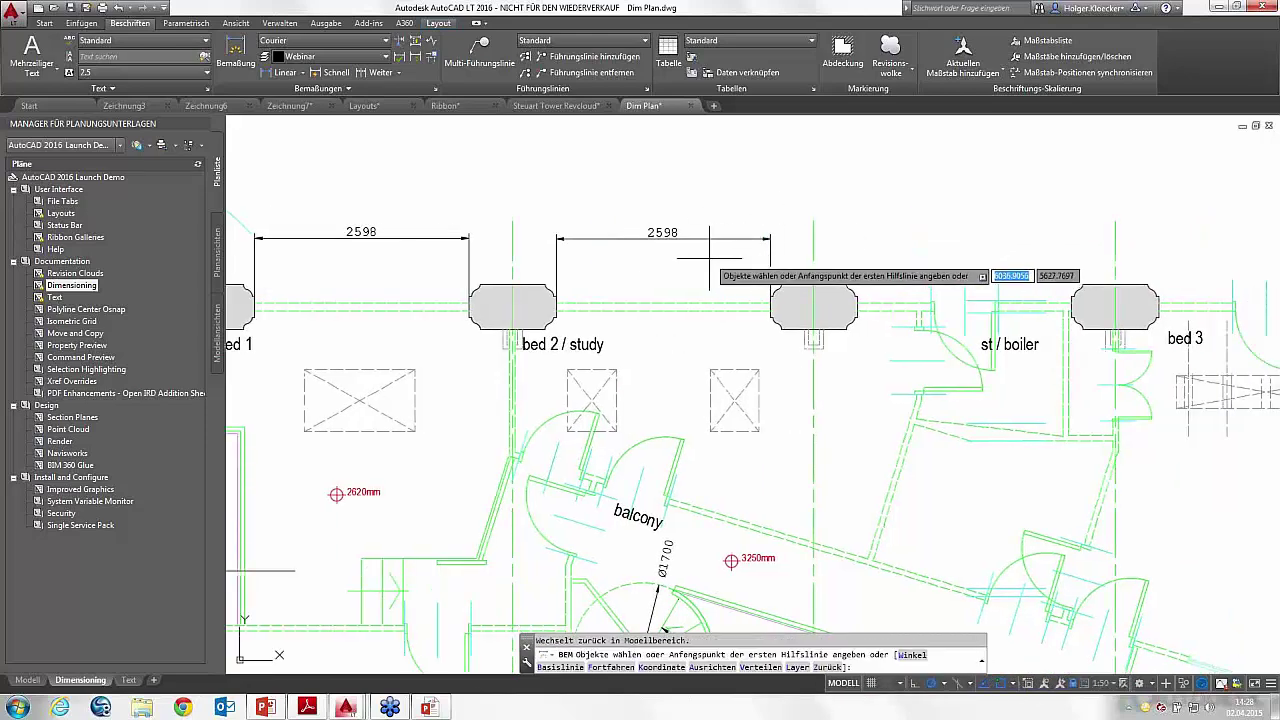
pyautogui.moveTo(711, 258); pyautogui.dragTo(622, 257, button='middle')
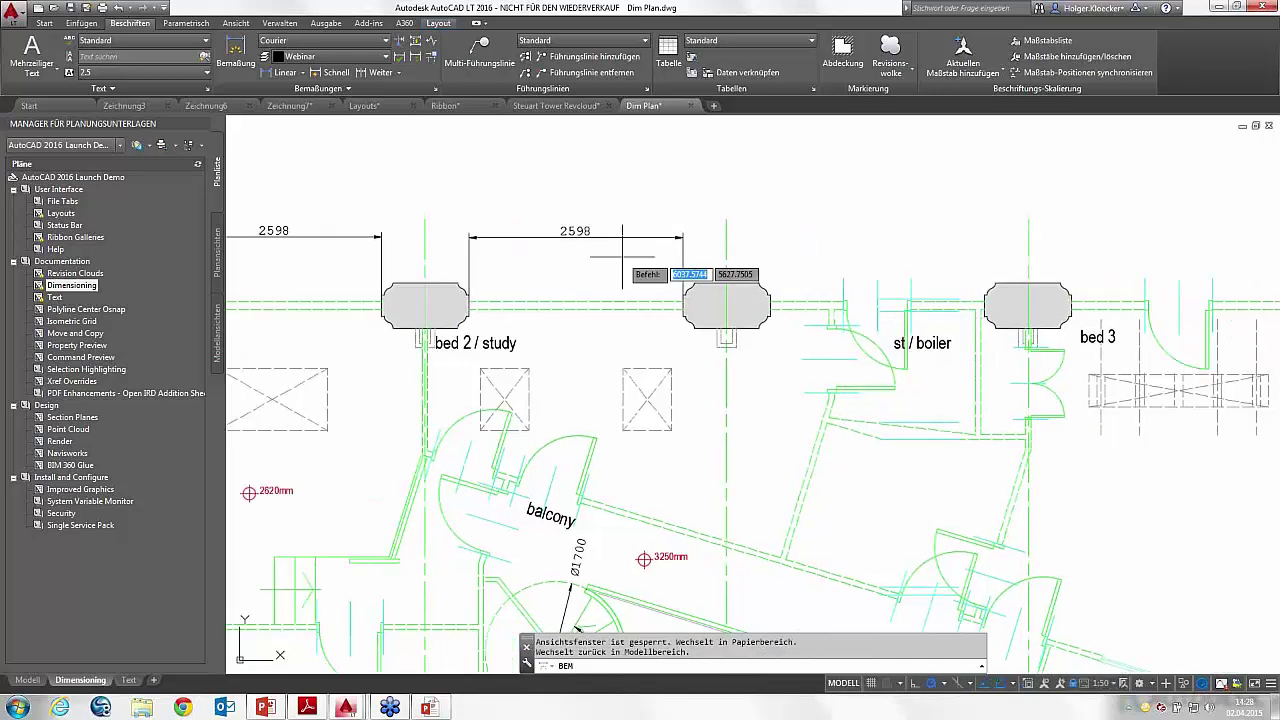
pyautogui.press('Escape')
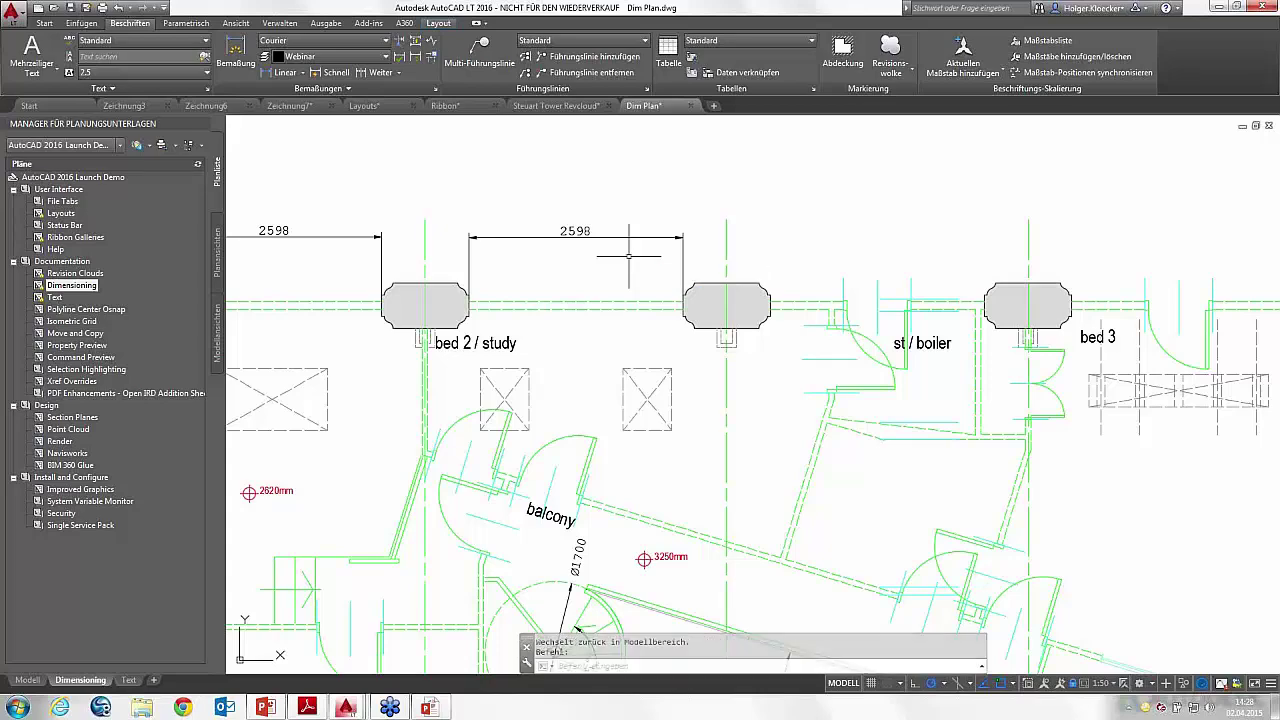
pyautogui.click(236, 50)
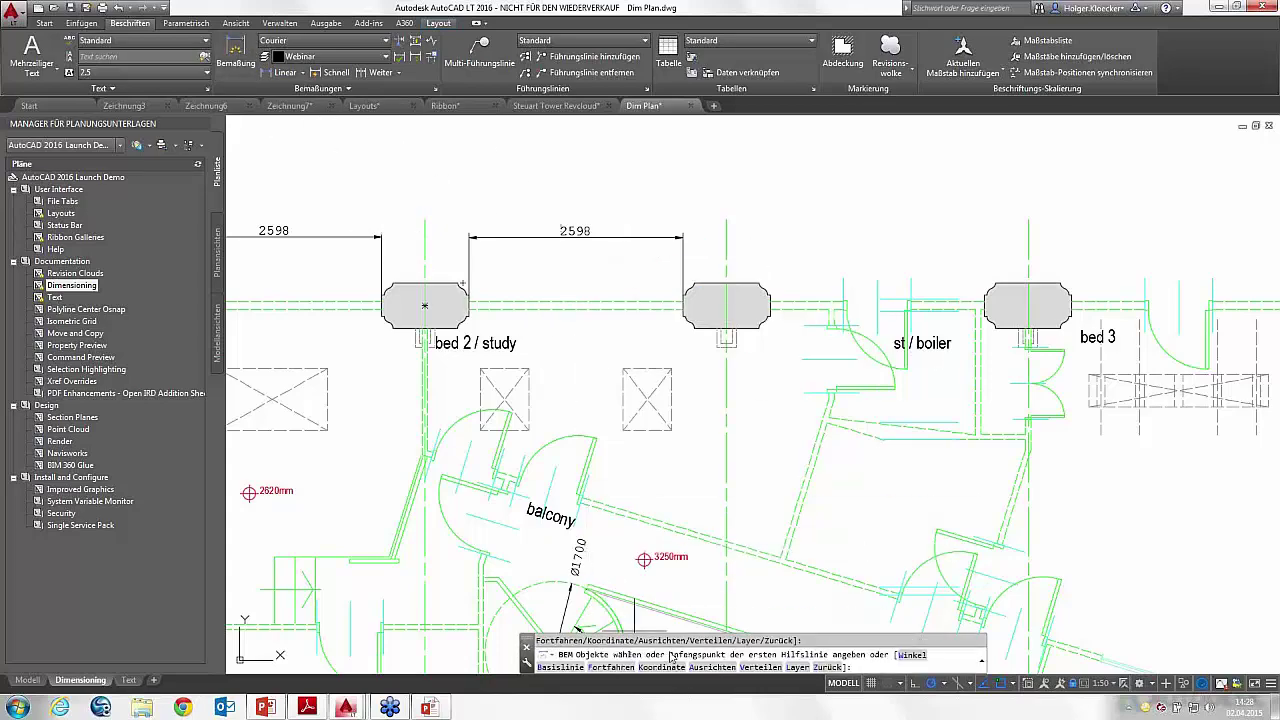
# Step: Continue the chain from the second 2598 dimension with 1052, 929, 740, 929 and 1052 to bed 3
pyautogui.click(612, 667)
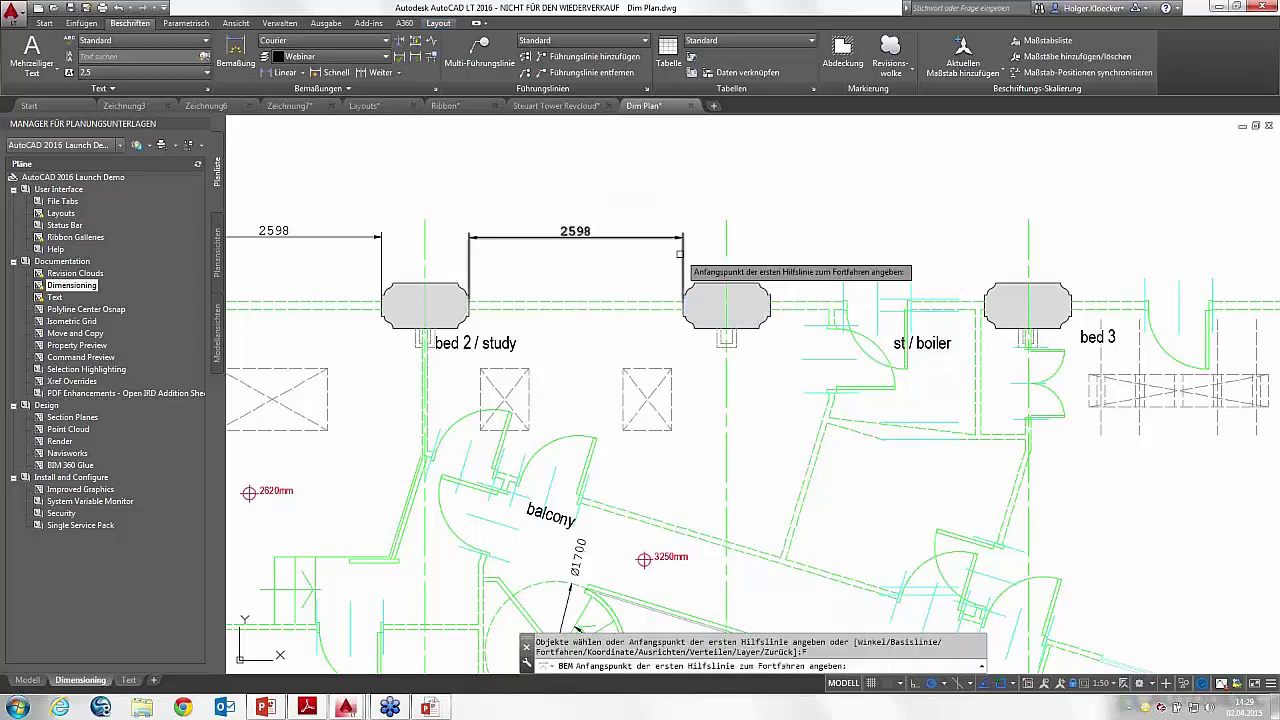
pyautogui.click(683, 237)
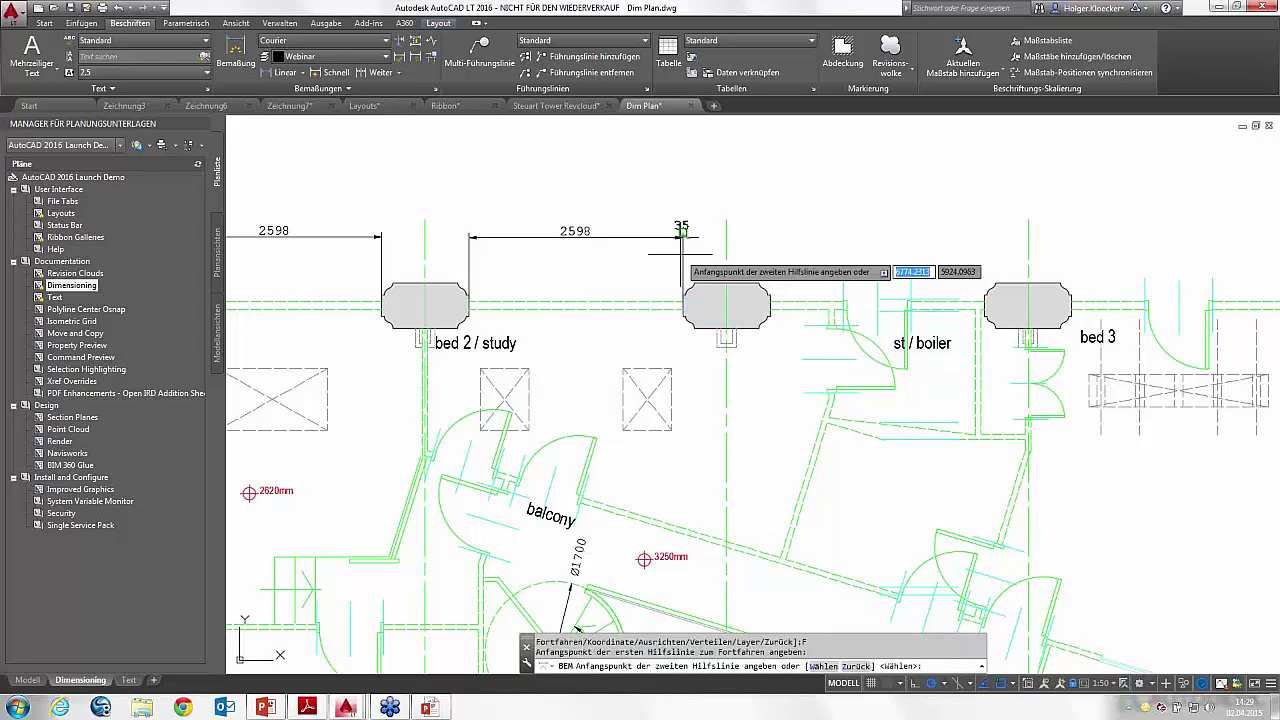
pyautogui.click(770, 296)
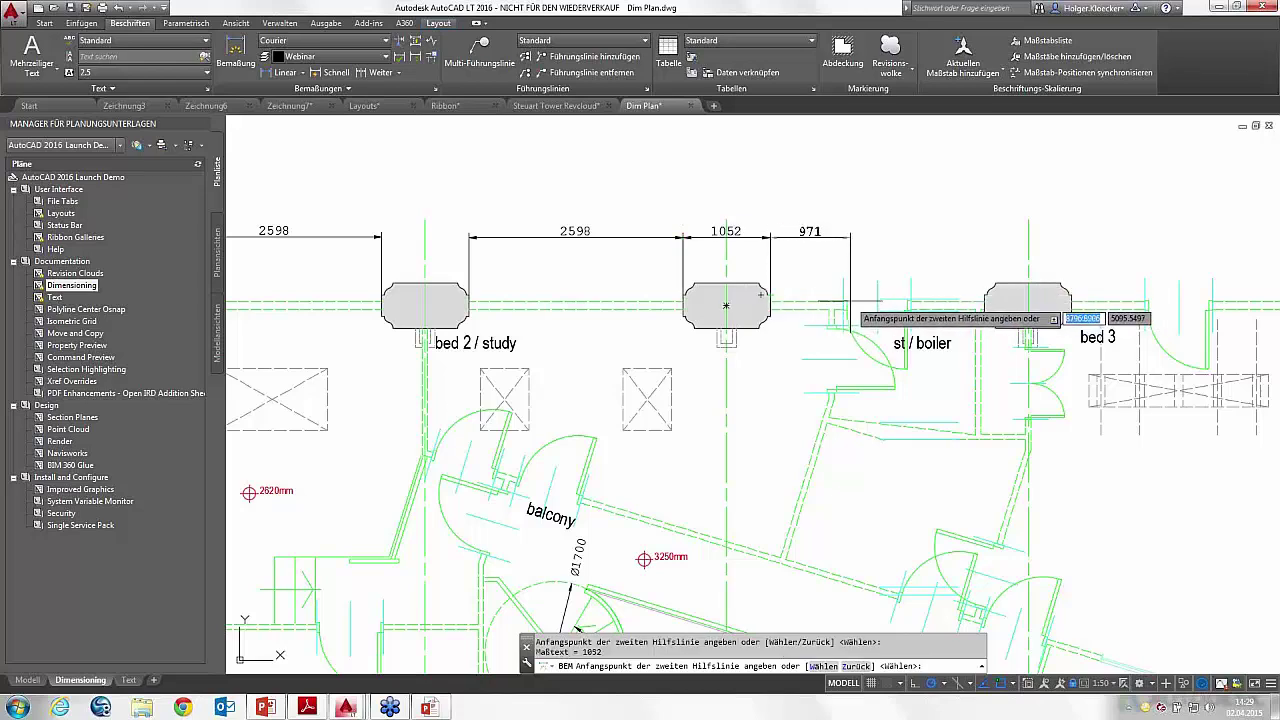
pyautogui.click(846, 305)
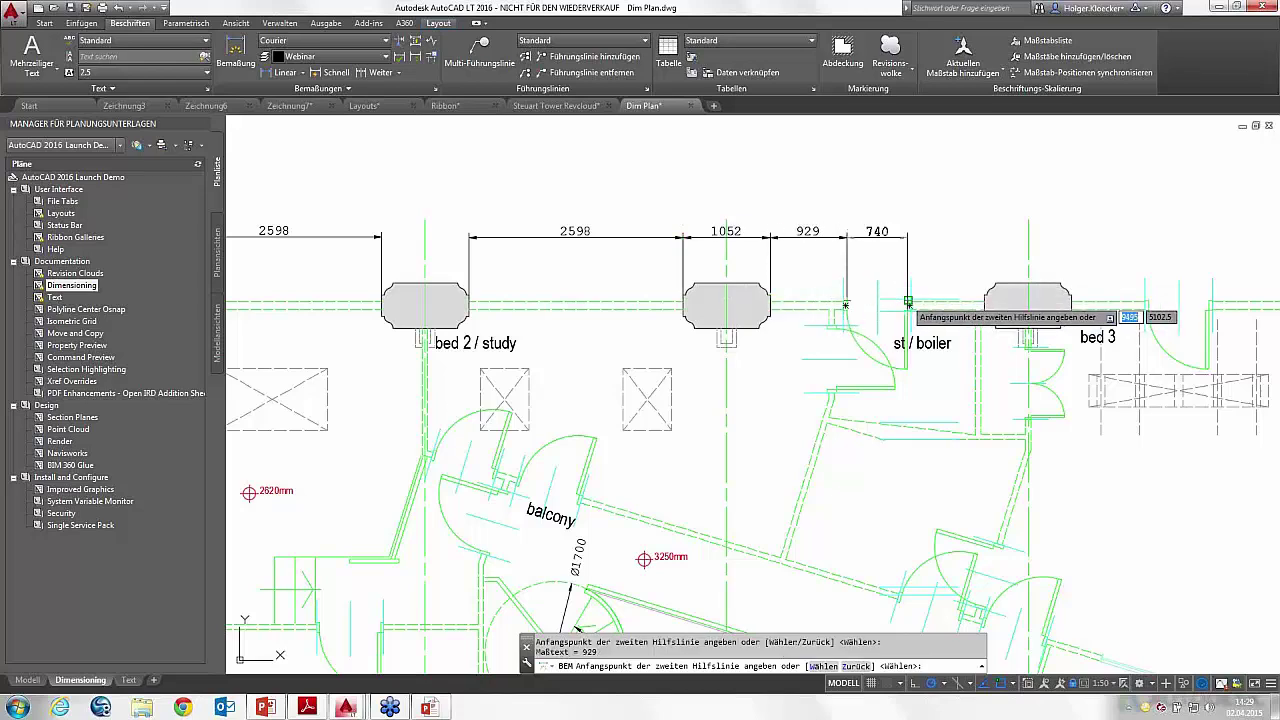
pyautogui.click(908, 301)
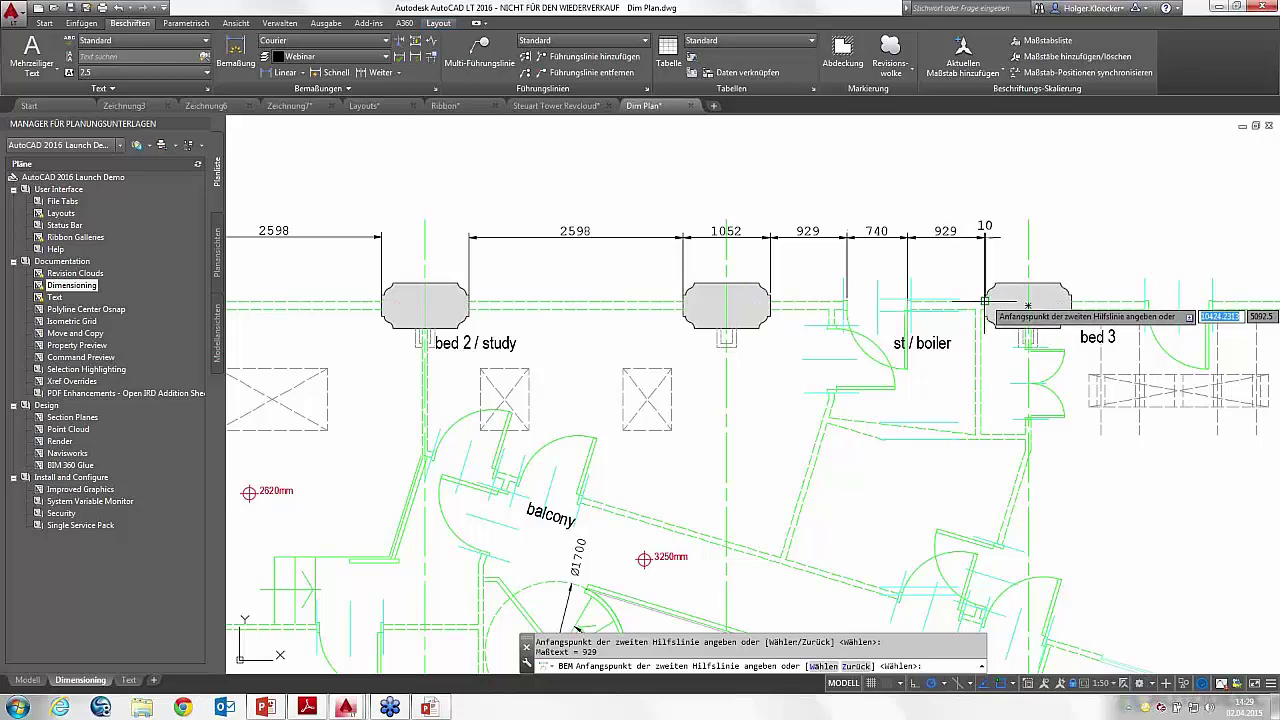
pyautogui.click(1070, 296)
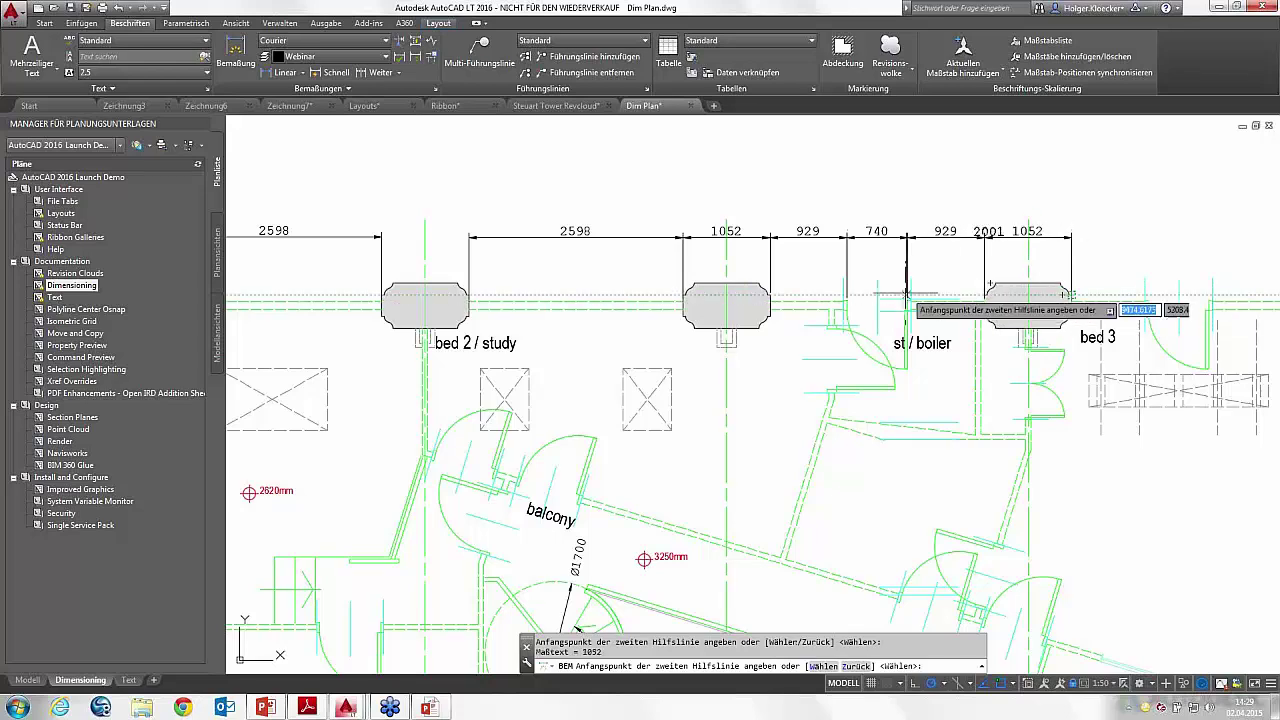
pyautogui.rightClick(1043, 288)
pyautogui.click(1080, 354)
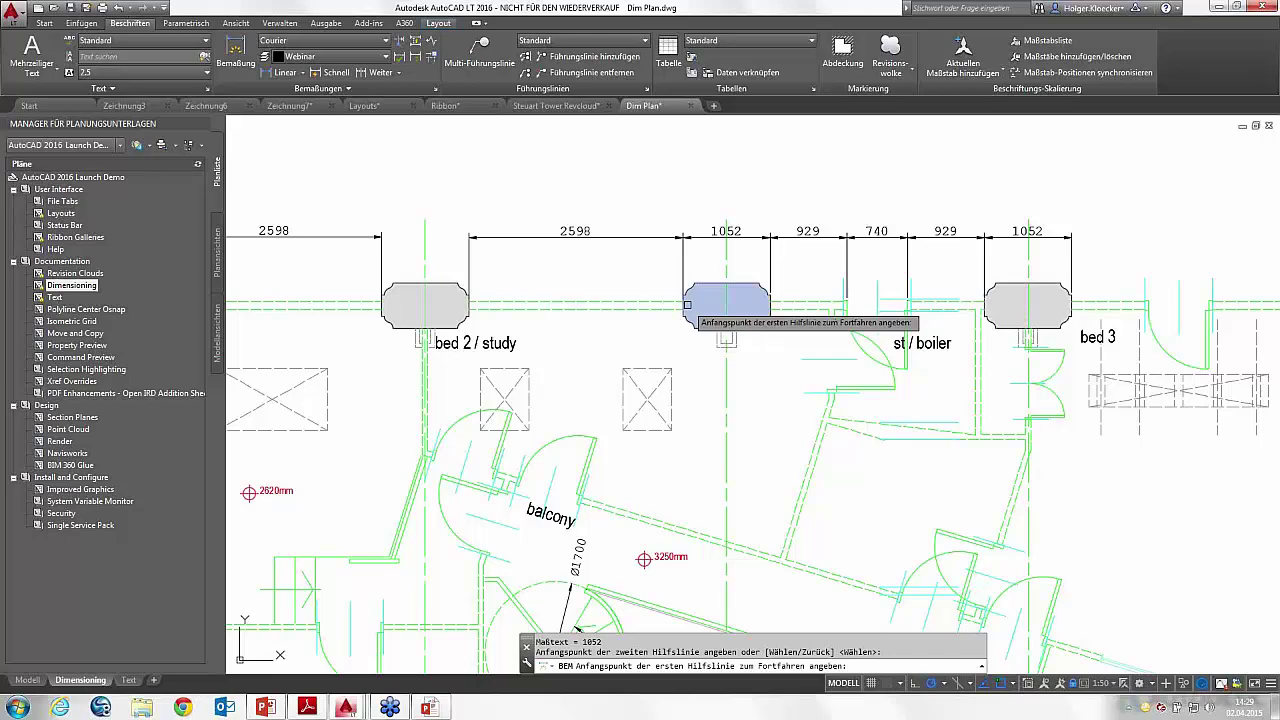
pyautogui.moveTo(541, 276)
pyautogui.mouseDown(button='middle')
pyautogui.moveTo(684, 342)
pyautogui.moveTo(733, 311)
pyautogui.mouseUp(button='middle')
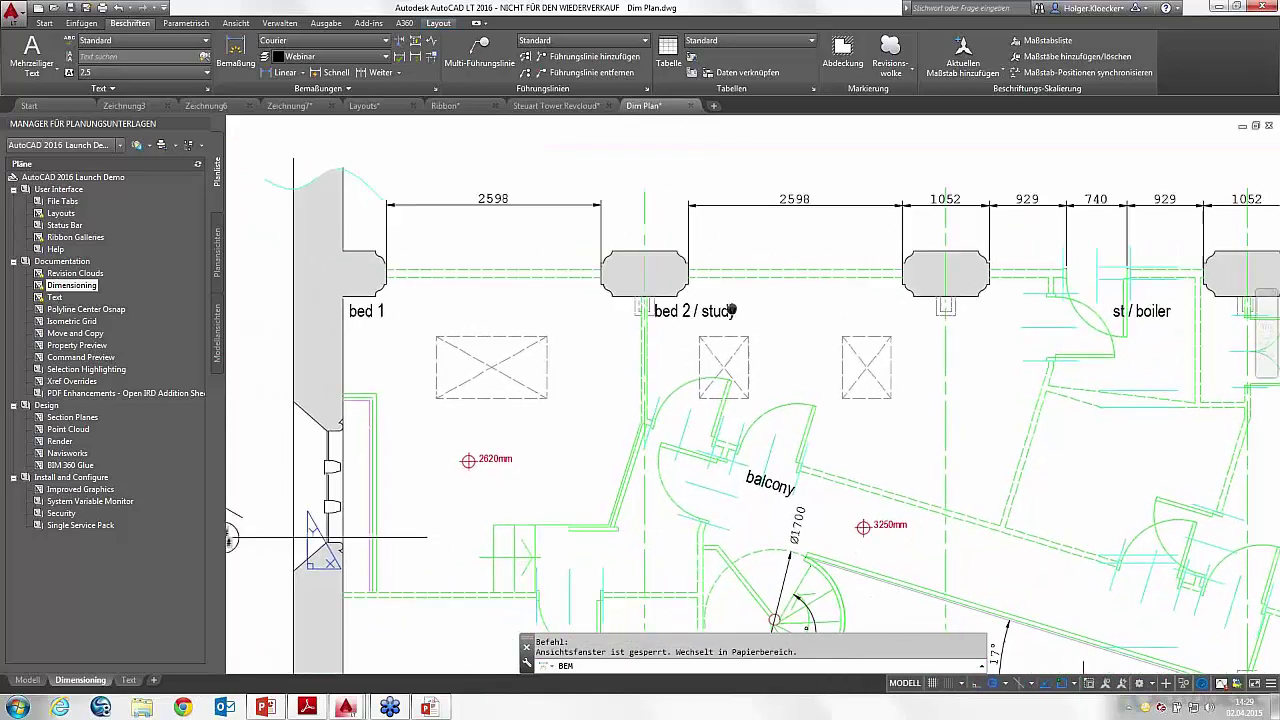
# Step: Dimension the bed 1 wall span with its text overridden to 'Var.'
pyautogui.scroll(1, 490, 316)
pyautogui.scroll(1, 530, 296)
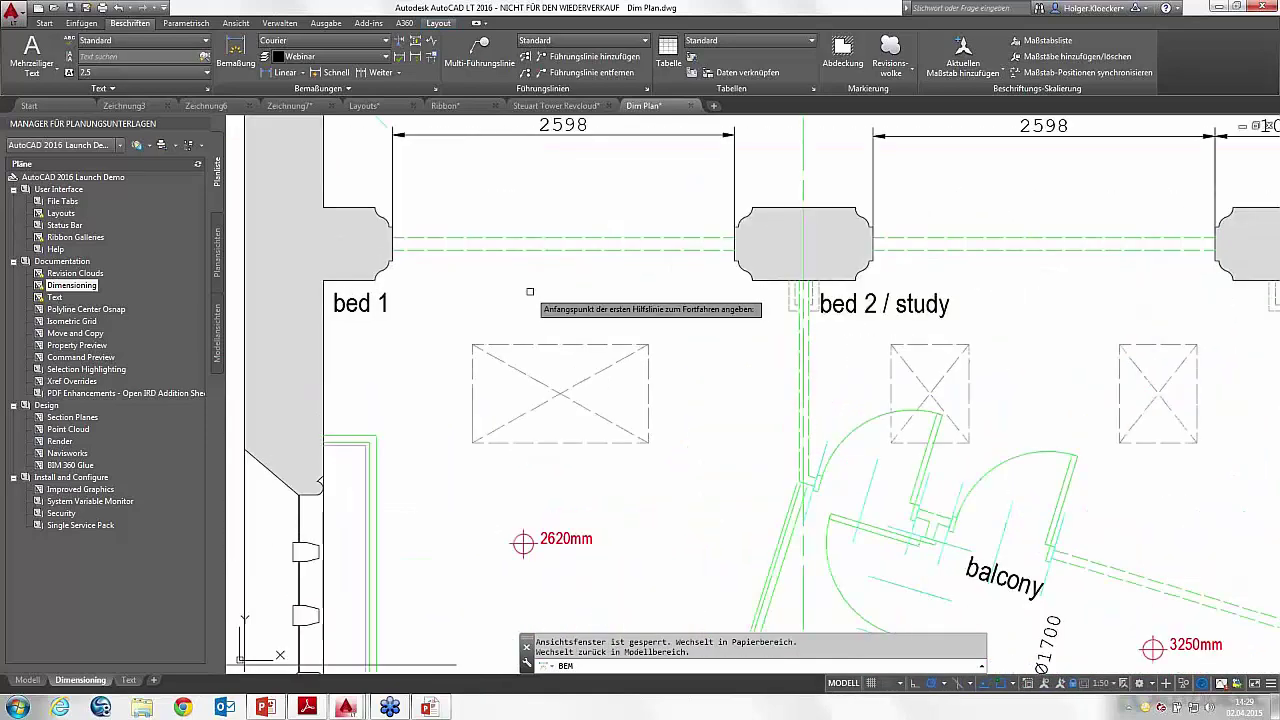
pyautogui.moveTo(530, 292); pyautogui.dragTo(576, 306, button='middle')
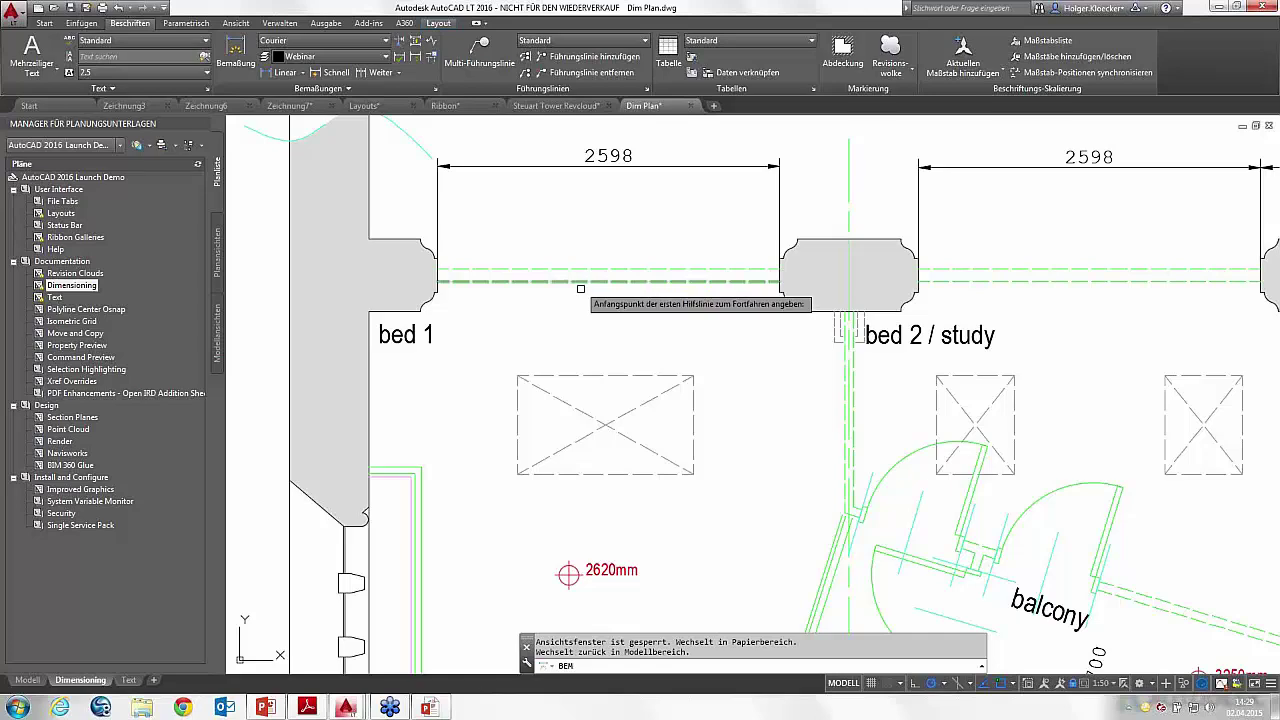
pyautogui.click(236, 52)
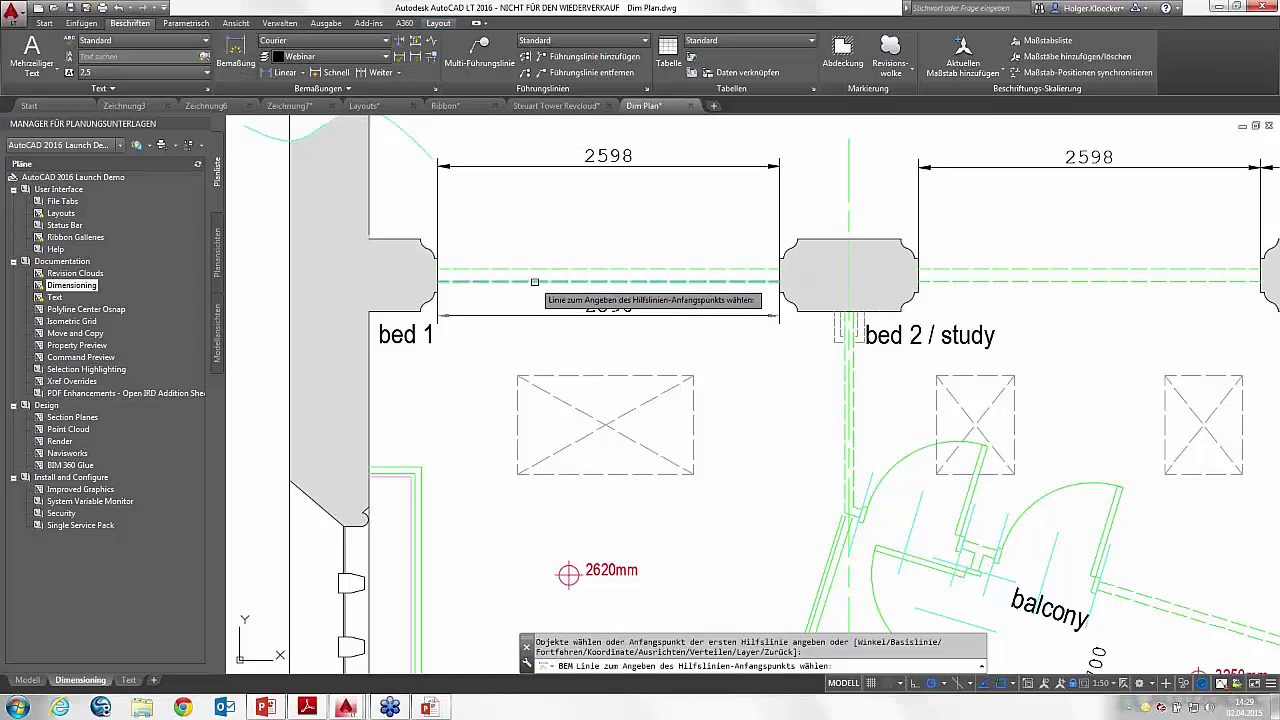
pyautogui.click(529, 284)
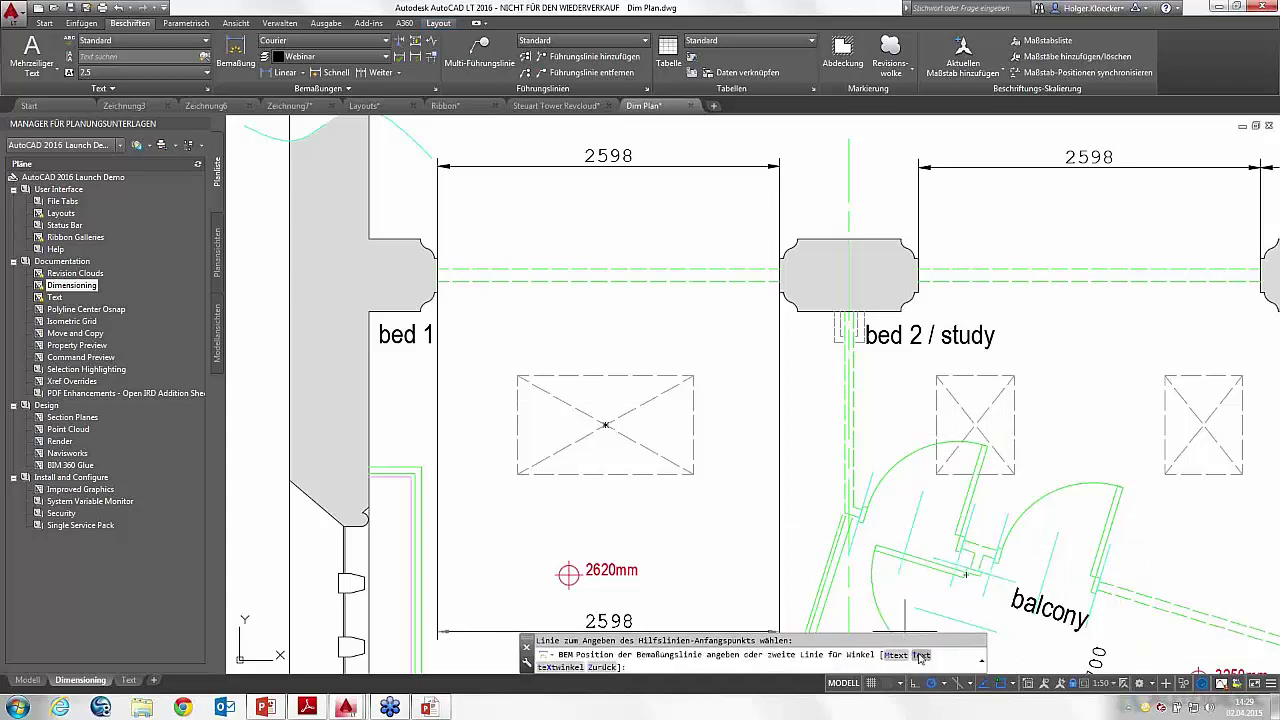
pyautogui.click(921, 656)
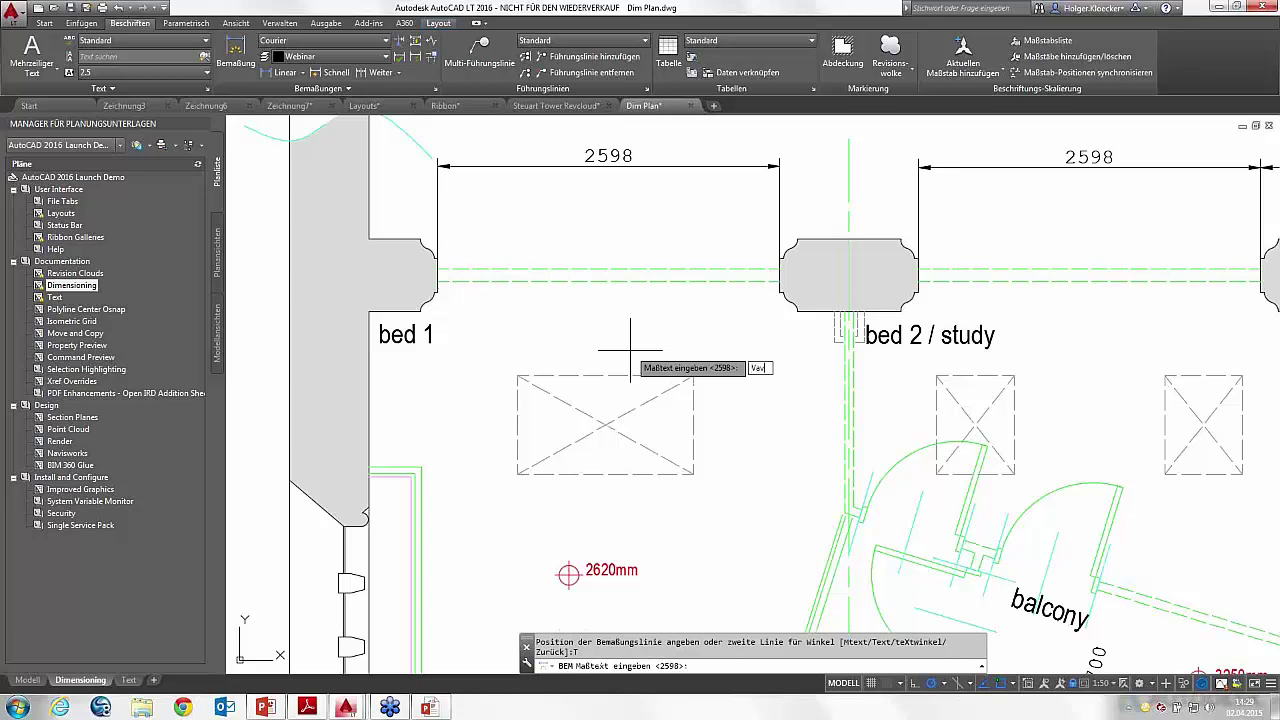
pyautogui.write('.')
pyautogui.press('Return')
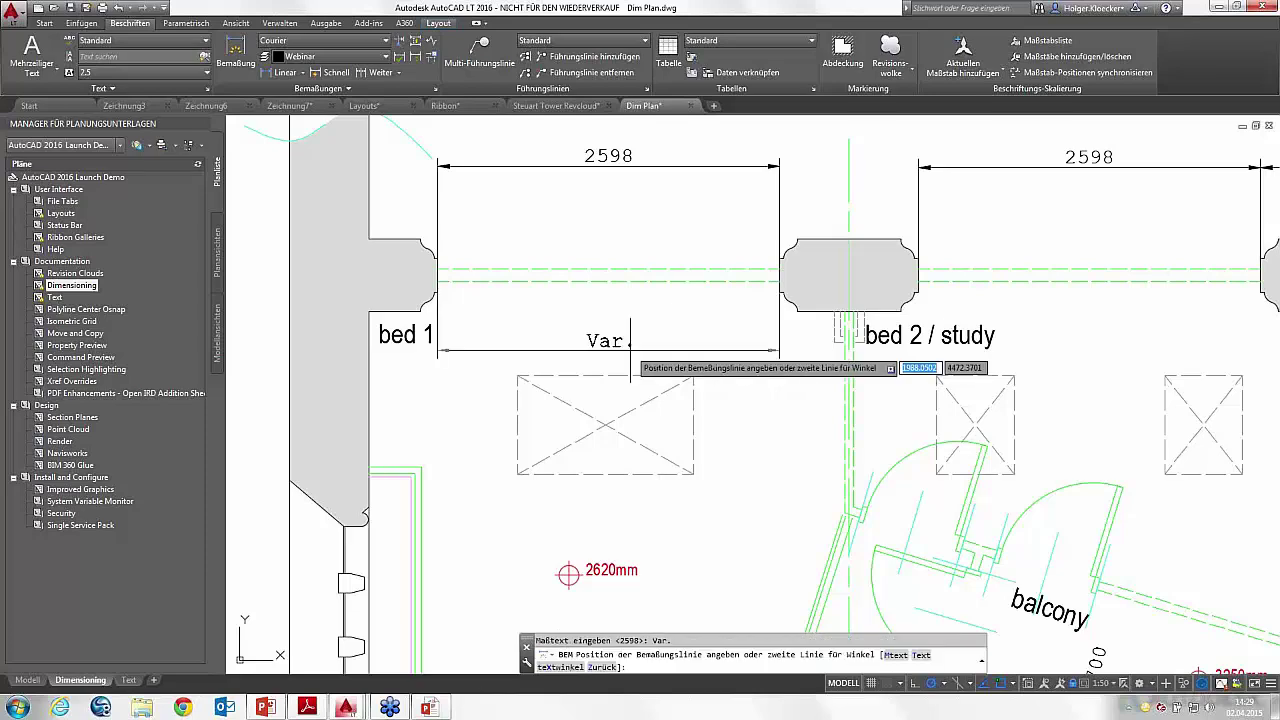
pyautogui.click(690, 343)
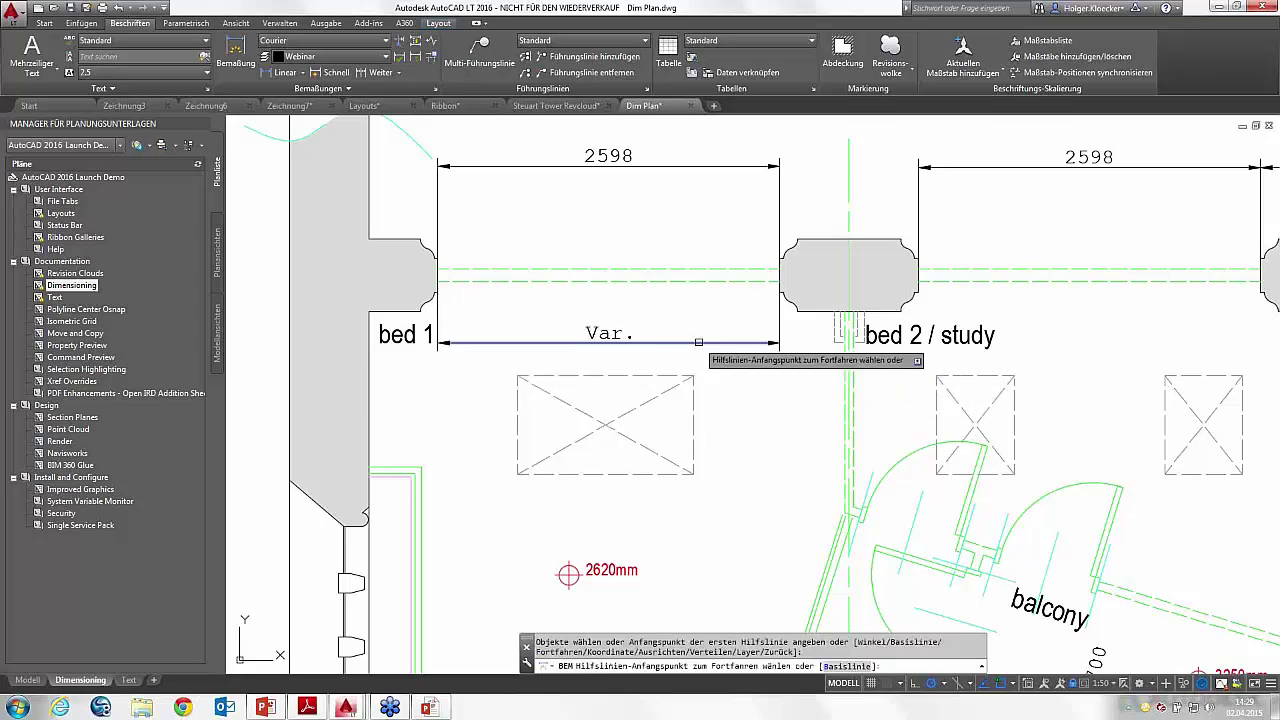
# Step: Place a 2598 dimension of the span below the boxes, then pick the wall line again
pyautogui.moveTo(663, 286); pyautogui.dragTo(666, 277, button='middle')
pyautogui.click(665, 271)
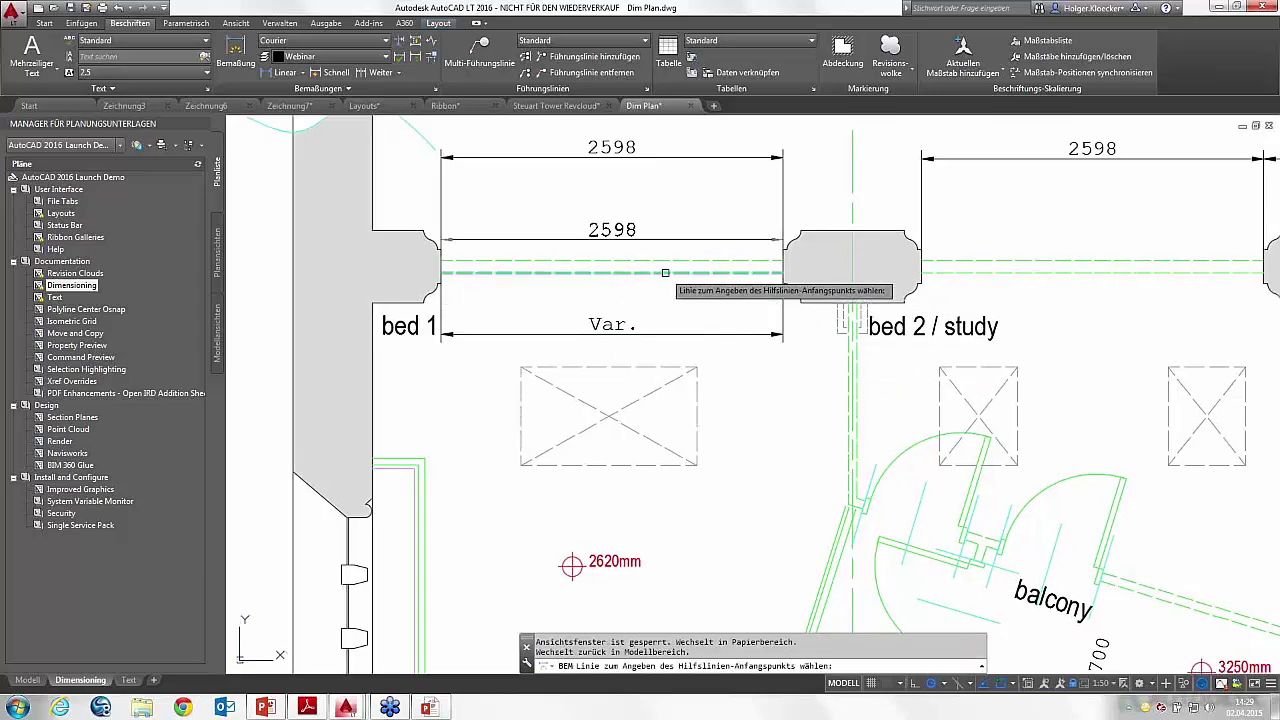
pyautogui.moveTo(709, 434); pyautogui.dragTo(719, 317, button='middle')
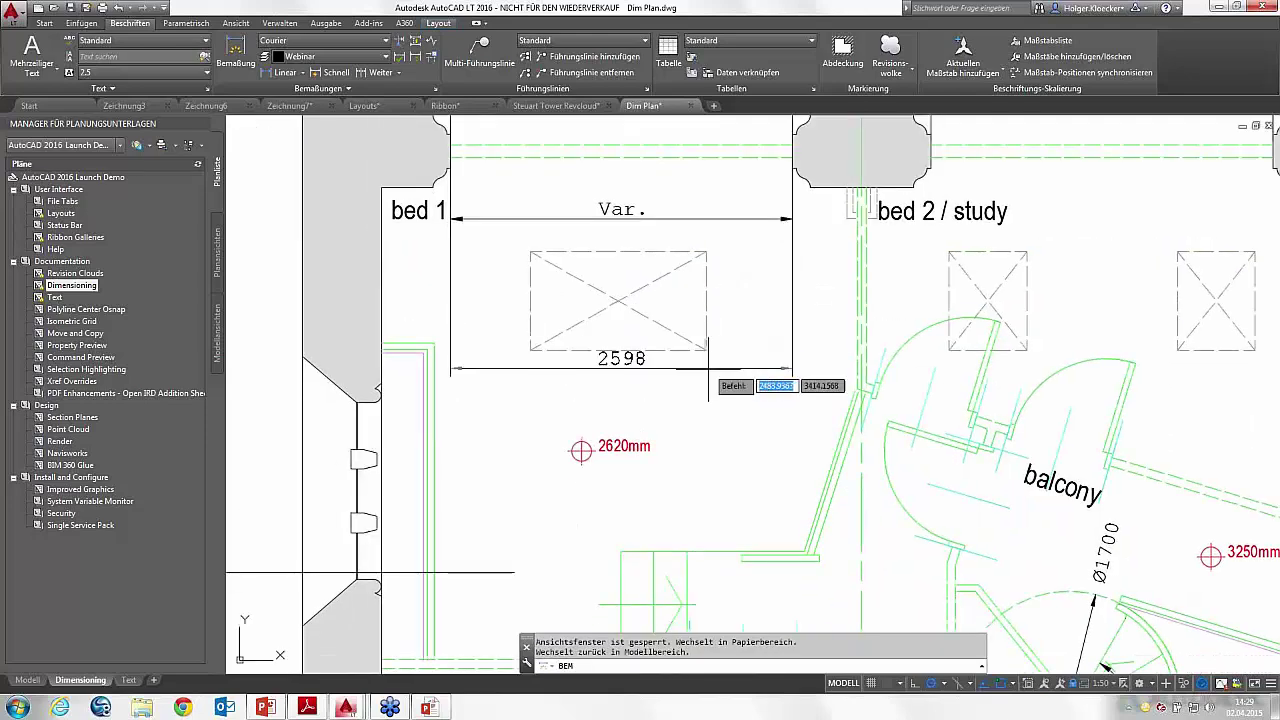
pyautogui.click(708, 390)
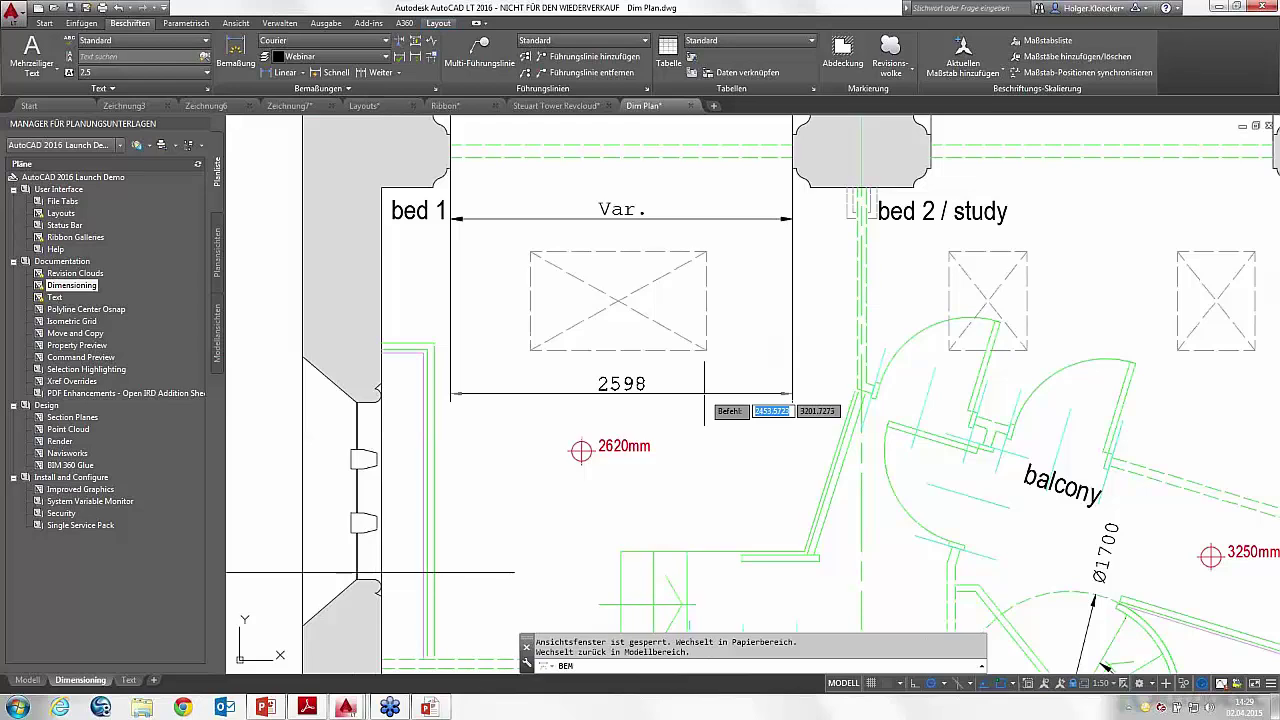
pyautogui.press('Escape')
pyautogui.click(236, 50)
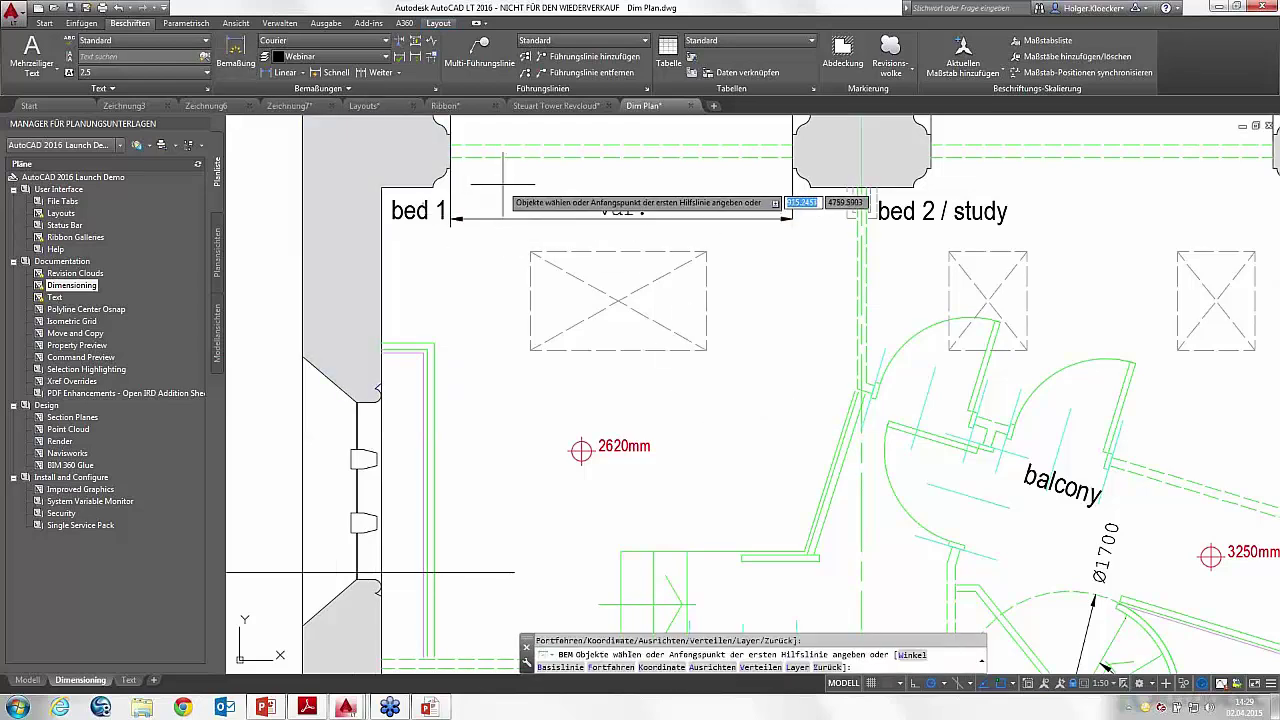
pyautogui.click(510, 218)
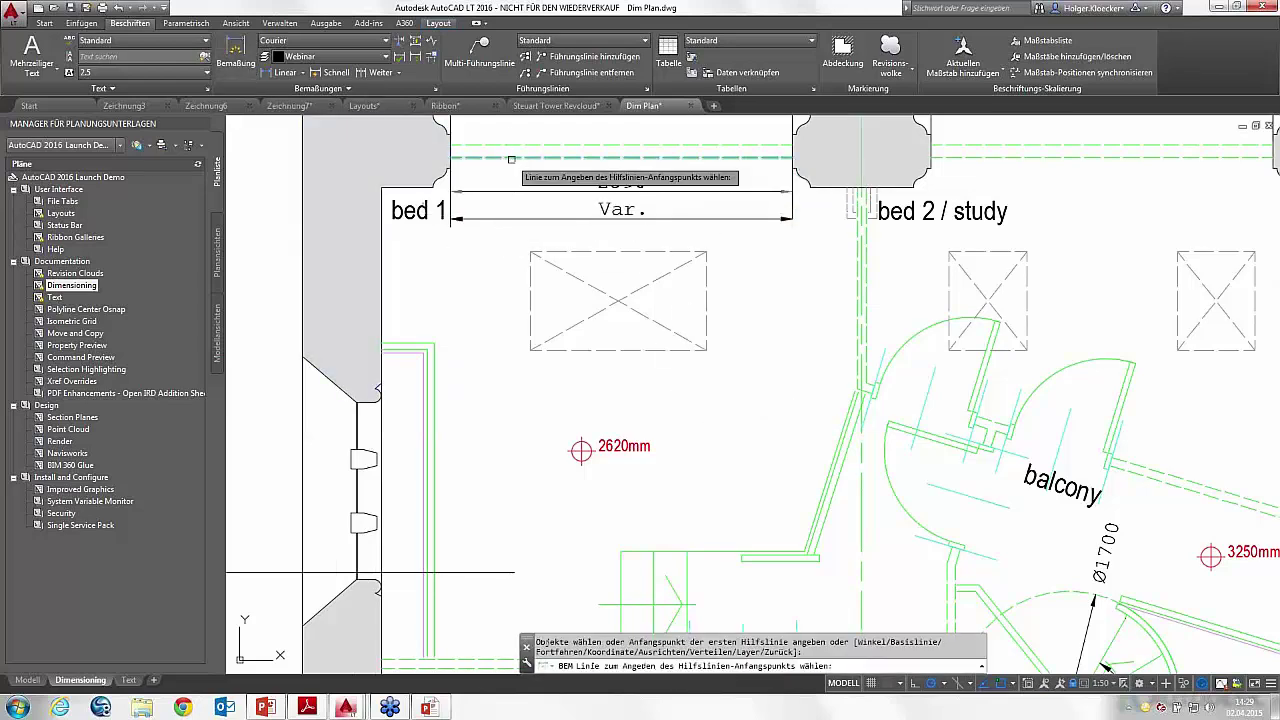
# Step: Set the dimension's Mtext to 'Position 1. vermessen 2598 exakt' and place it below the boxes
pyautogui.rightClick(541, 413)
pyautogui.click(578, 485)
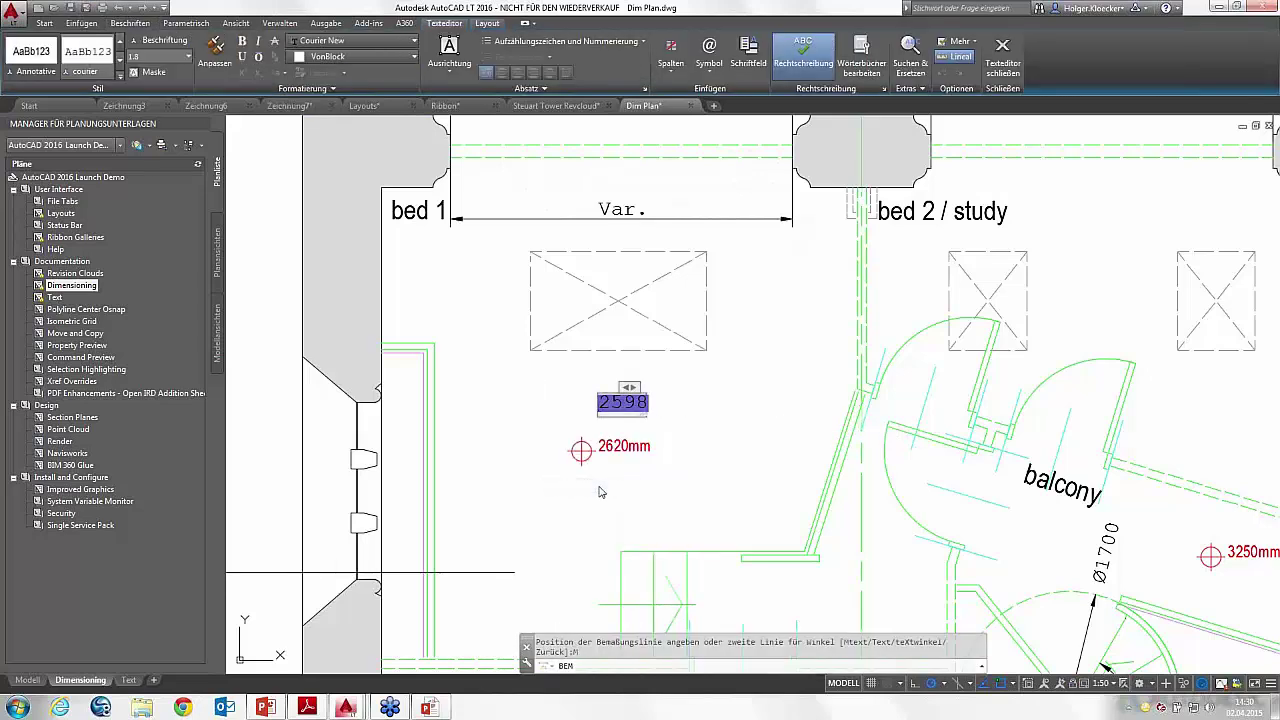
pyautogui.click(623, 403)
pyautogui.write('Position')
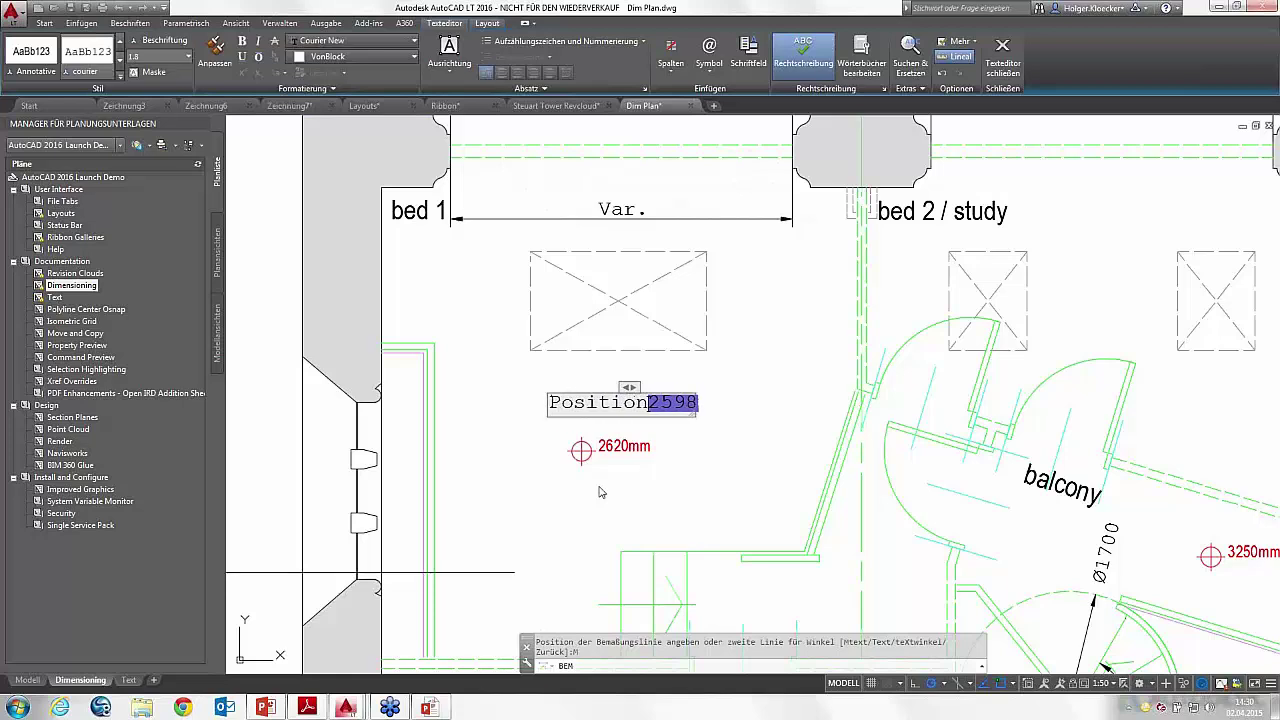
pyautogui.write(' 1. v')
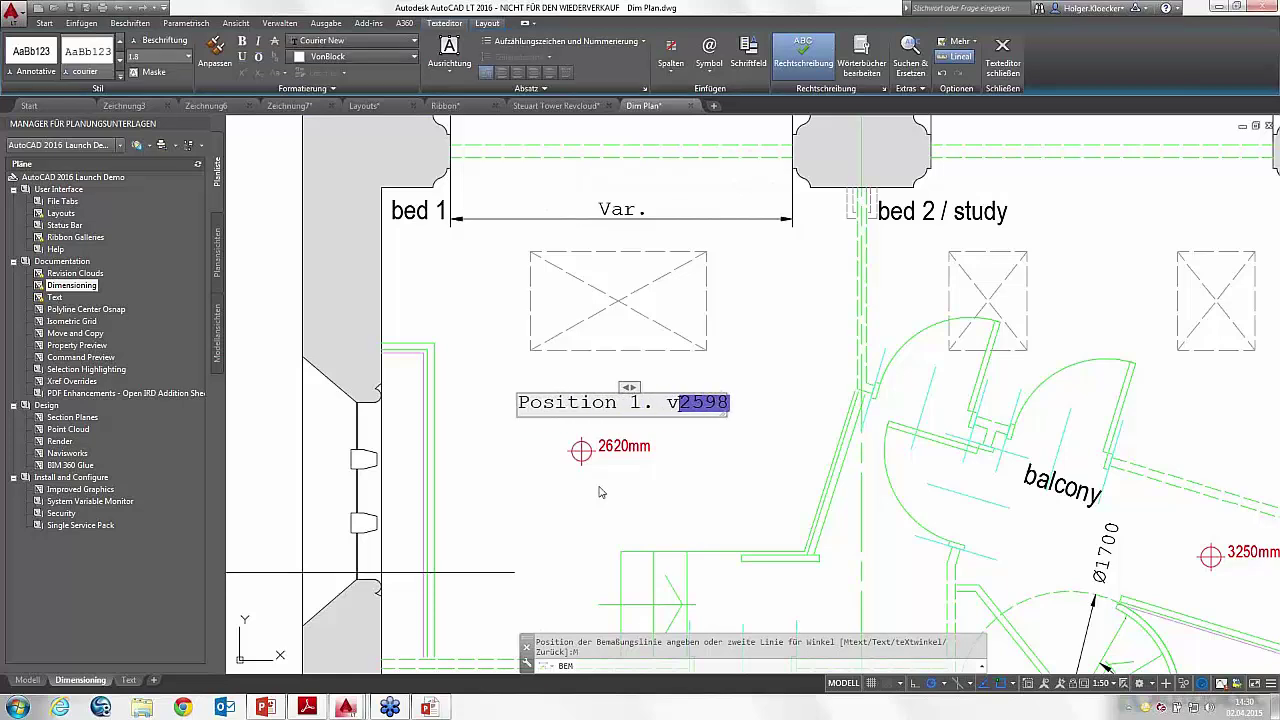
pyautogui.write('ermessen ')
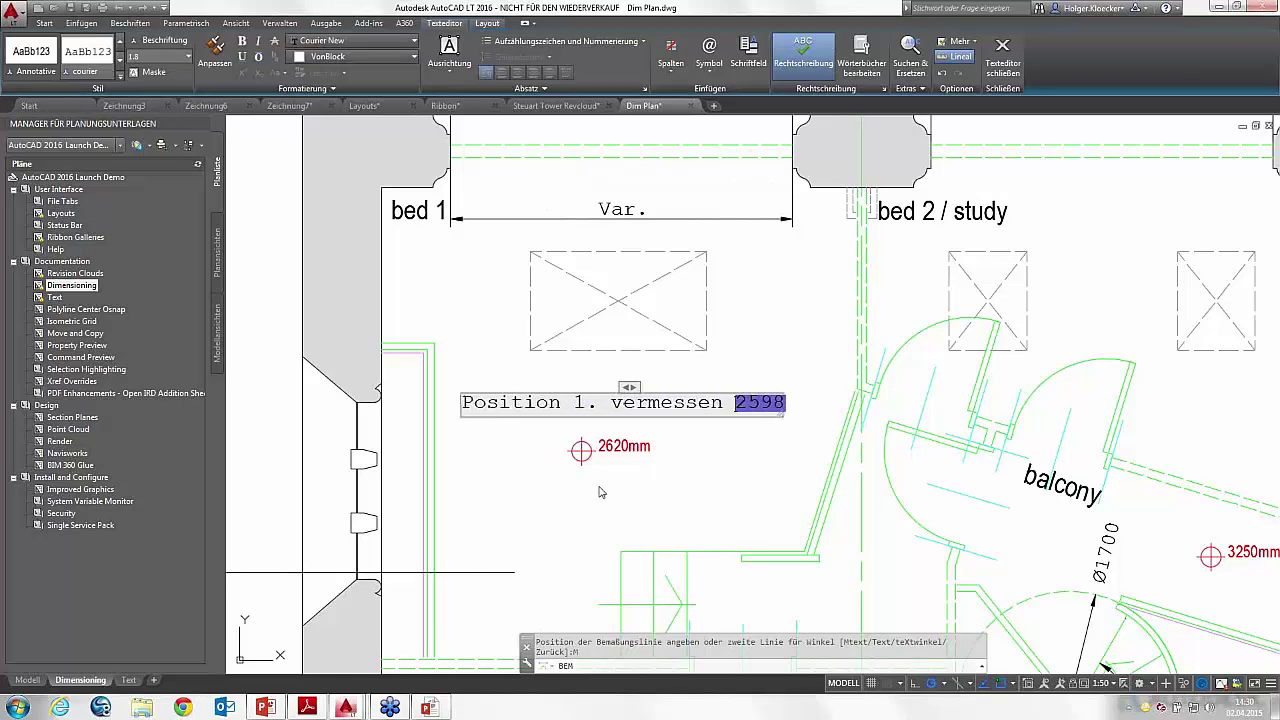
pyautogui.write(' ex')
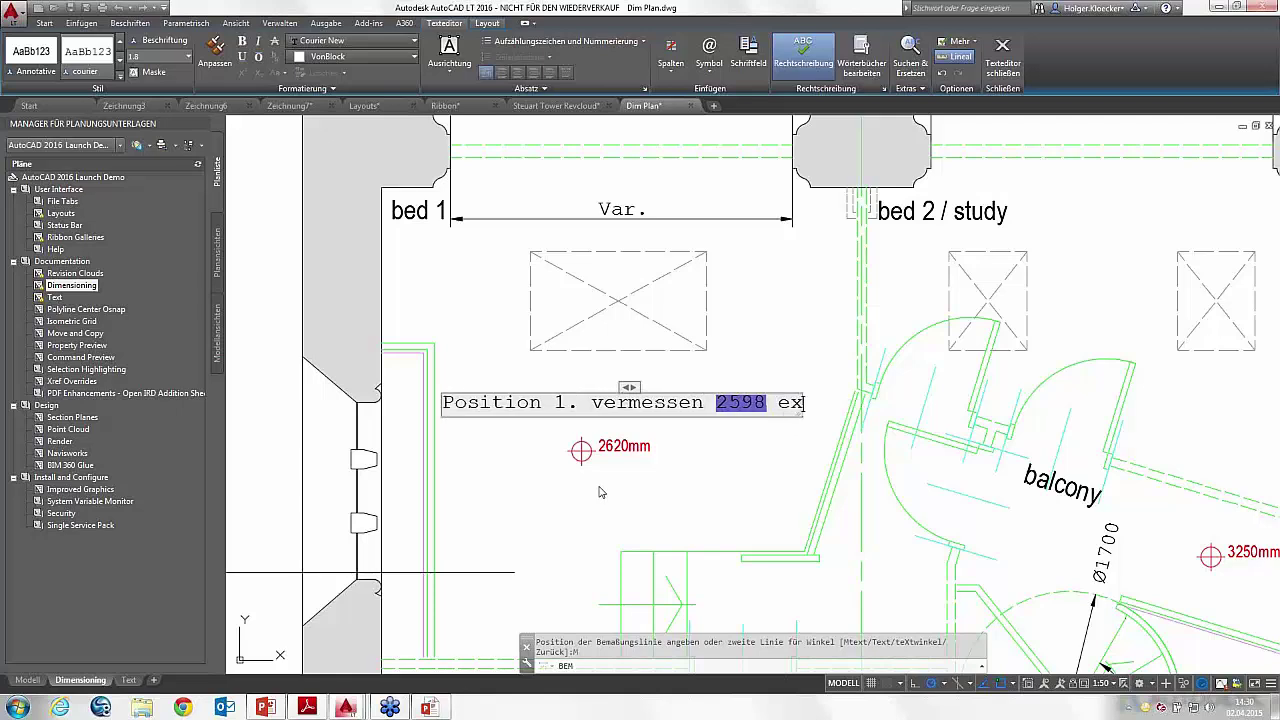
pyautogui.write('atk')
pyautogui.press('BackSpace')
pyautogui.press('BackSpace')
pyautogui.write('kt')
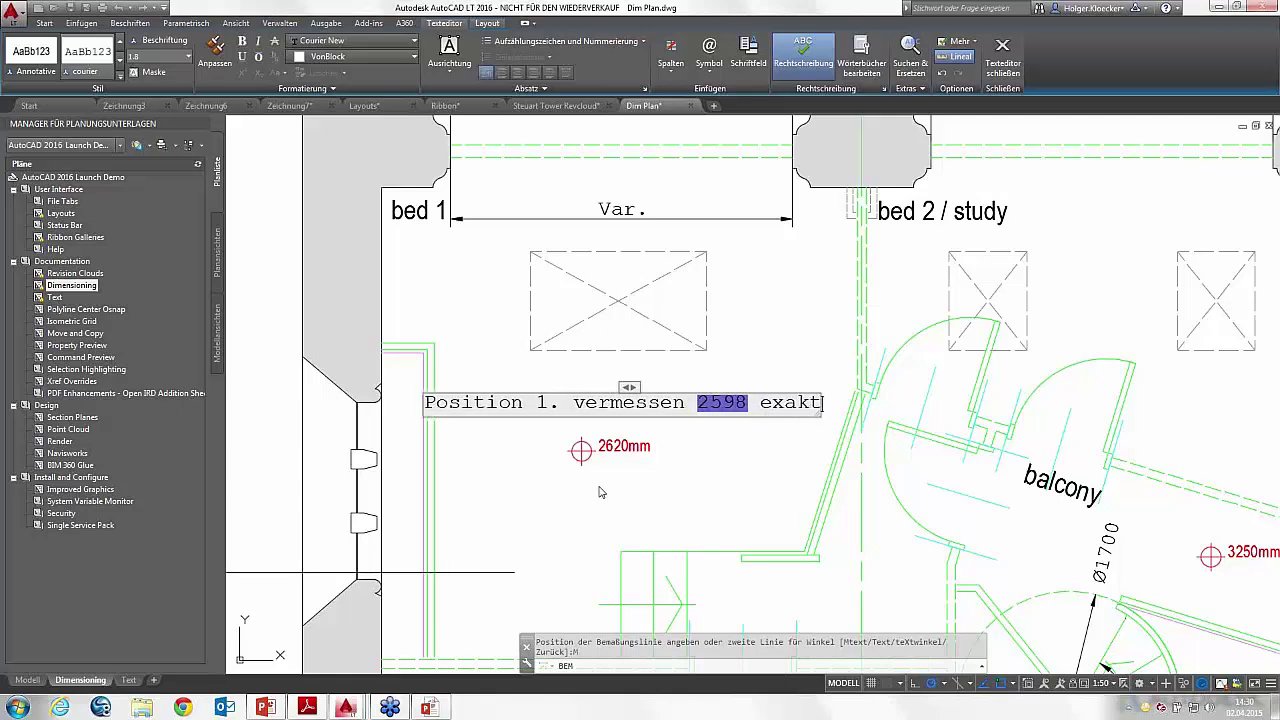
pyautogui.press('Return')
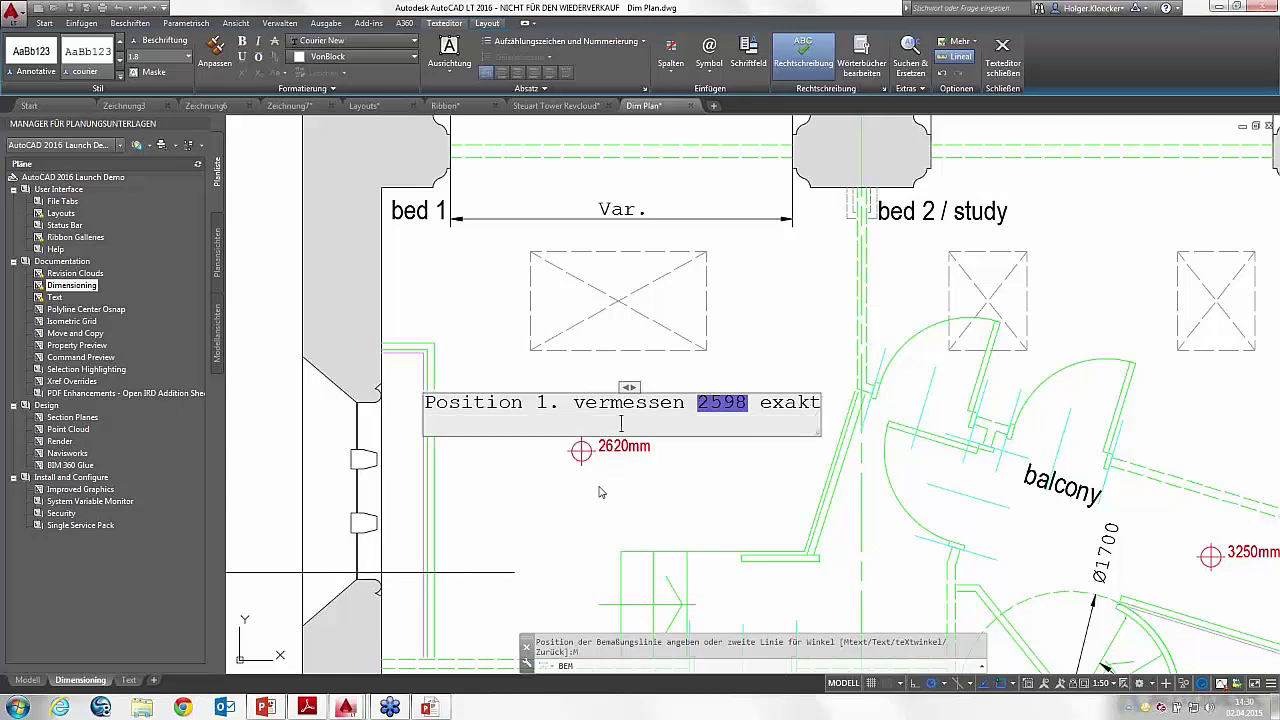
pyautogui.press('BackSpace')
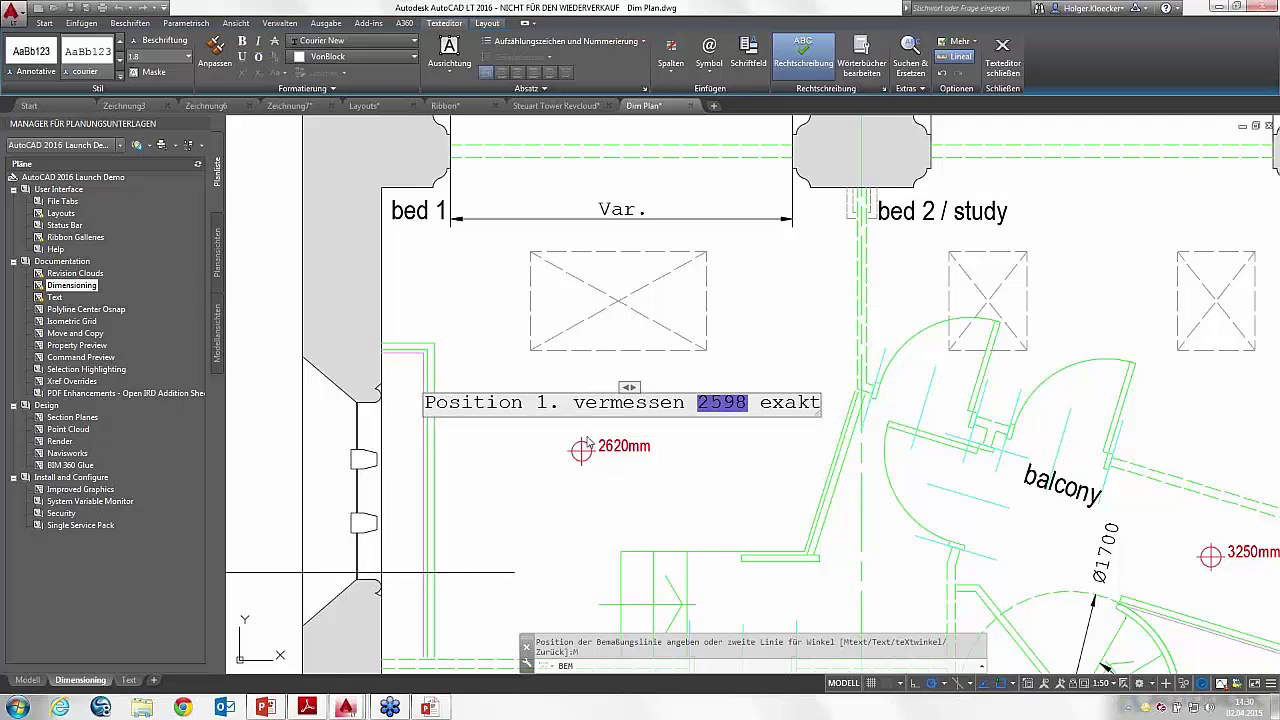
pyautogui.click(590, 447)
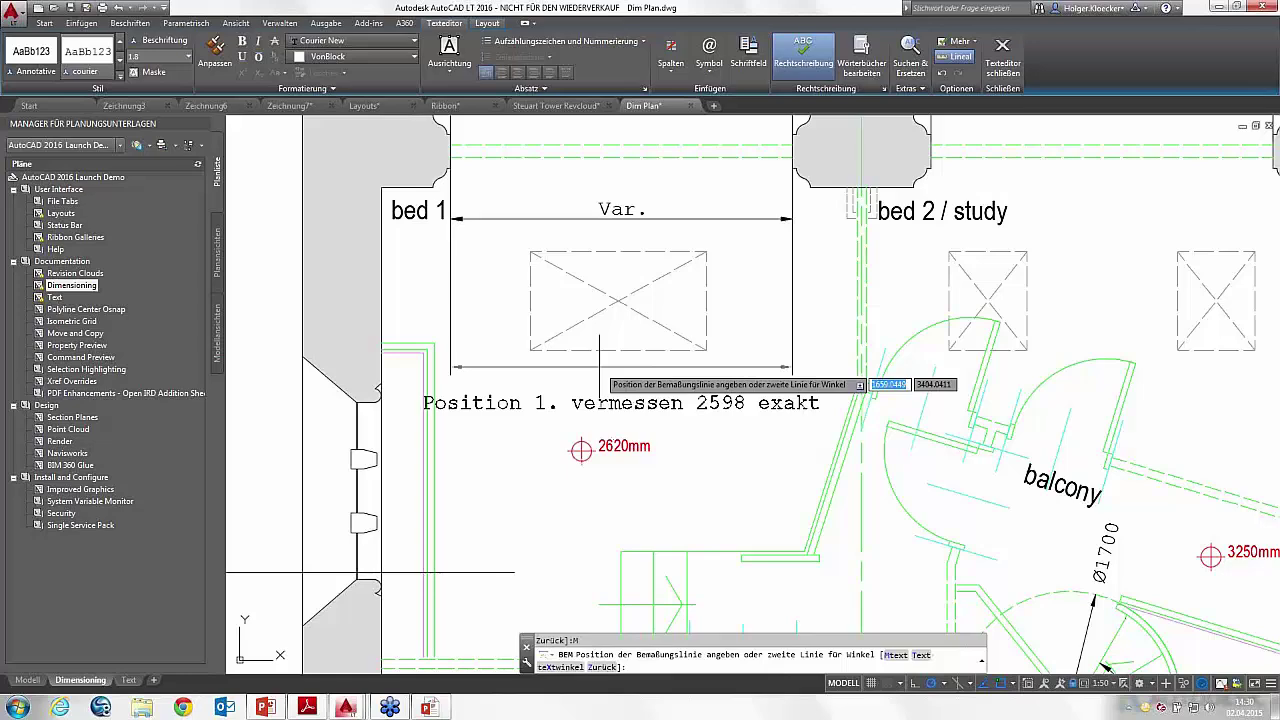
pyautogui.click(599, 365)
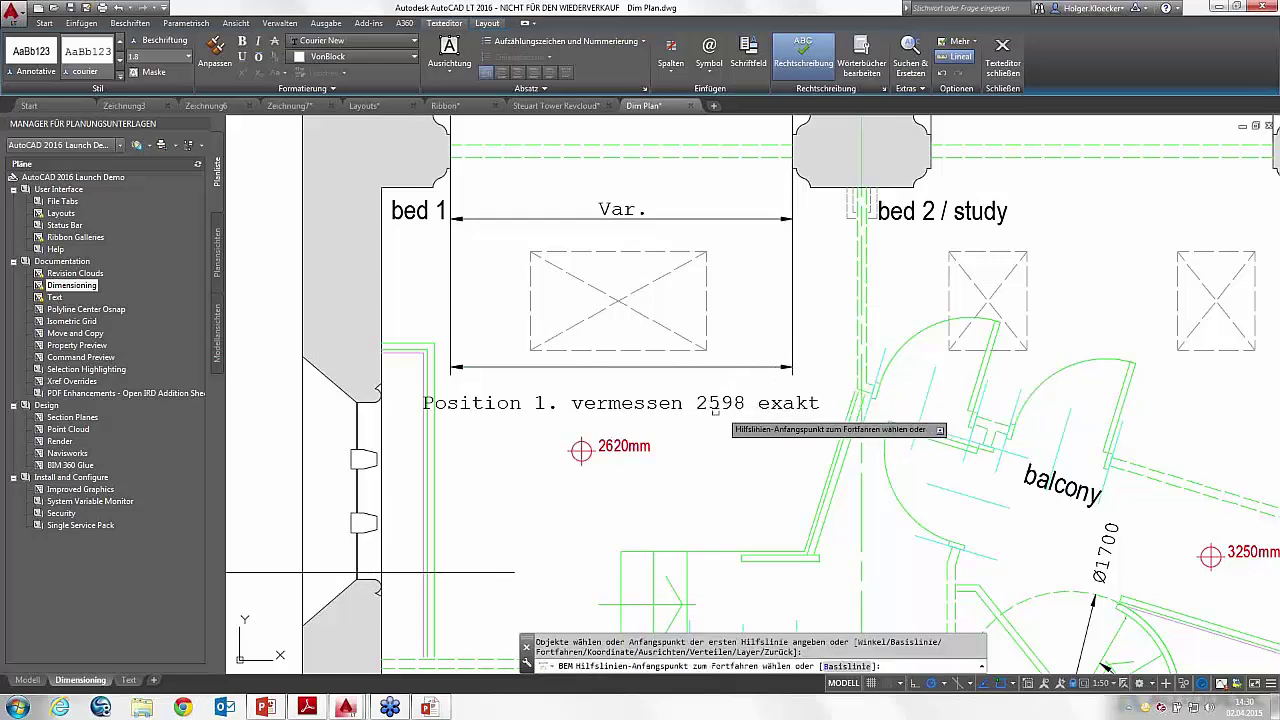
# Step: Resize the bed 1 dimension text boxes so the 'Position 1. vermessen 2598 exakt' text wraps onto two lines
pyautogui.press('Escape')
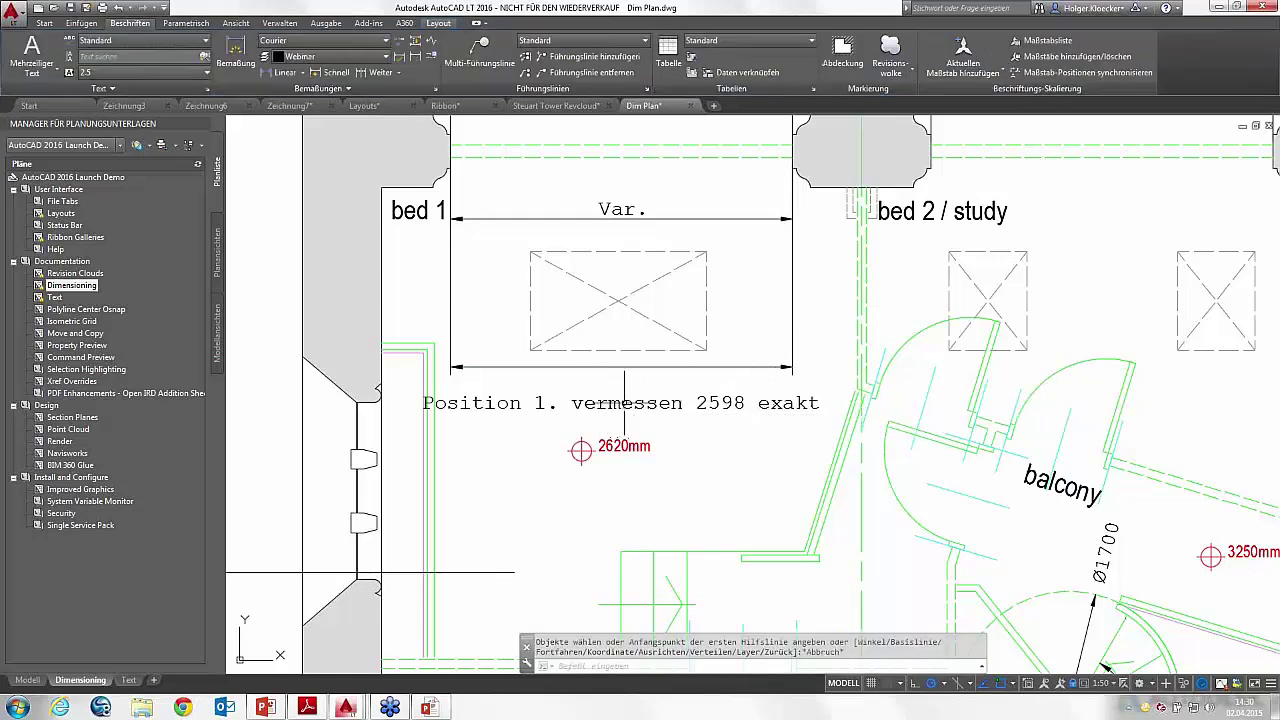
pyautogui.doubleClick(722, 403)
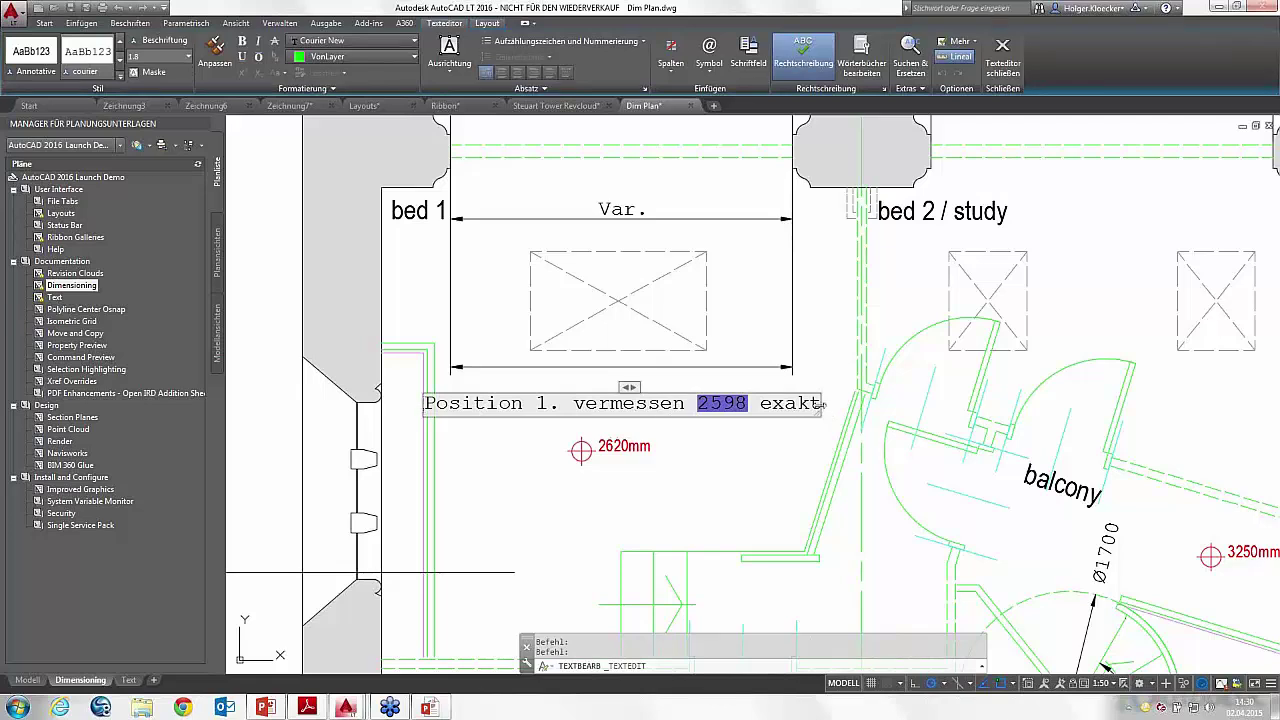
pyautogui.moveTo(827, 413); pyautogui.dragTo(765, 401)
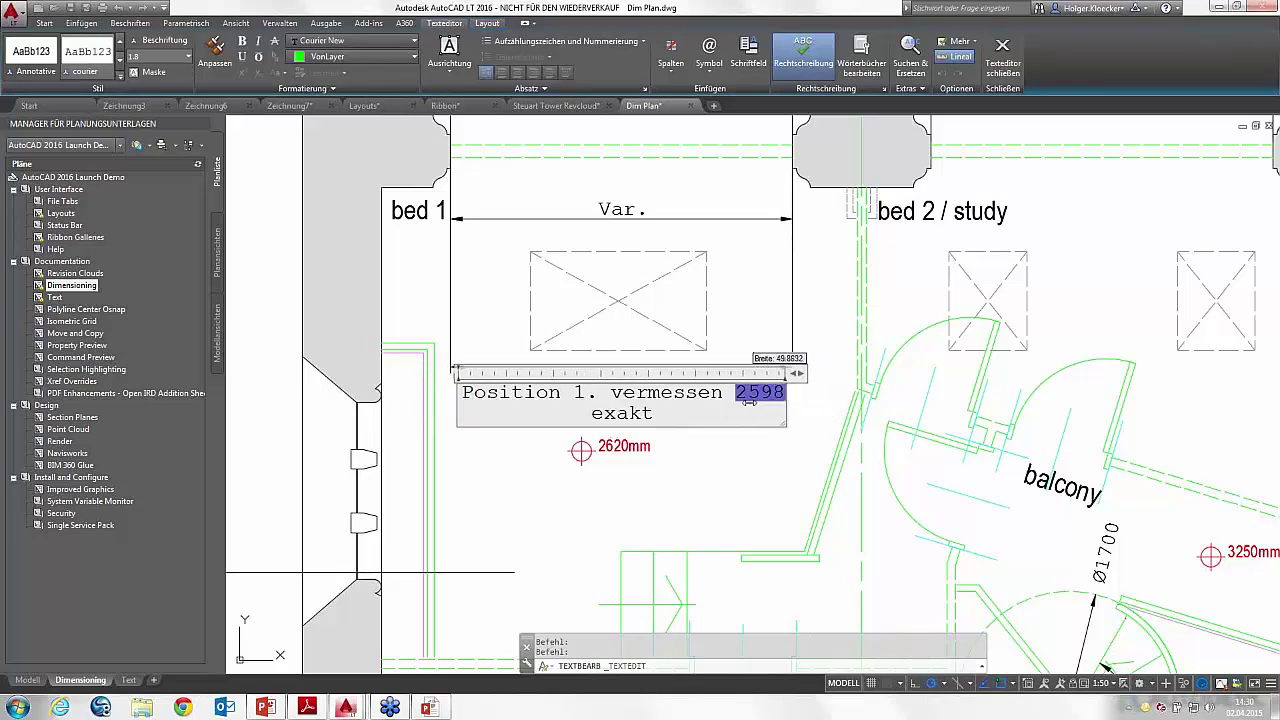
pyautogui.moveTo(765, 401)
pyautogui.mouseDown()
pyautogui.moveTo(601, 404)
pyautogui.moveTo(666, 415)
pyautogui.moveTo(609, 417)
pyautogui.moveTo(666, 421)
pyautogui.mouseUp()
pyautogui.click(793, 449)
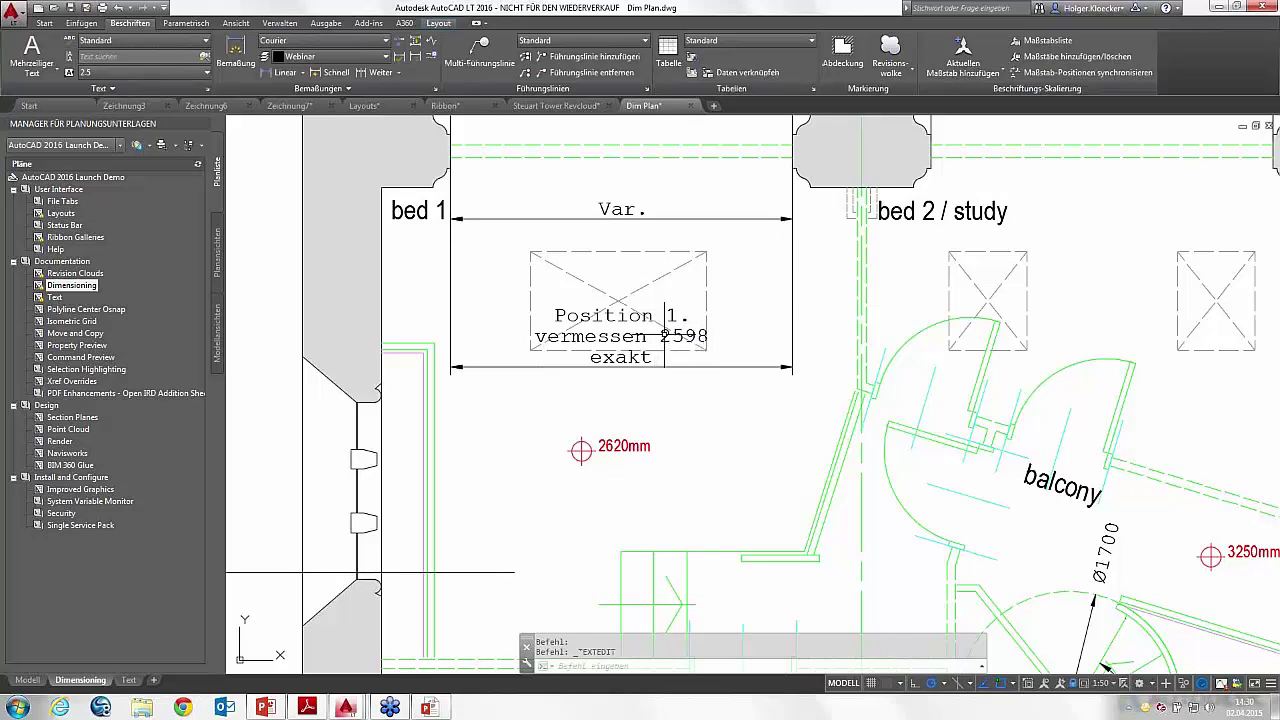
pyautogui.doubleClick(670, 337)
pyautogui.moveTo(743, 331); pyautogui.dragTo(765, 330)
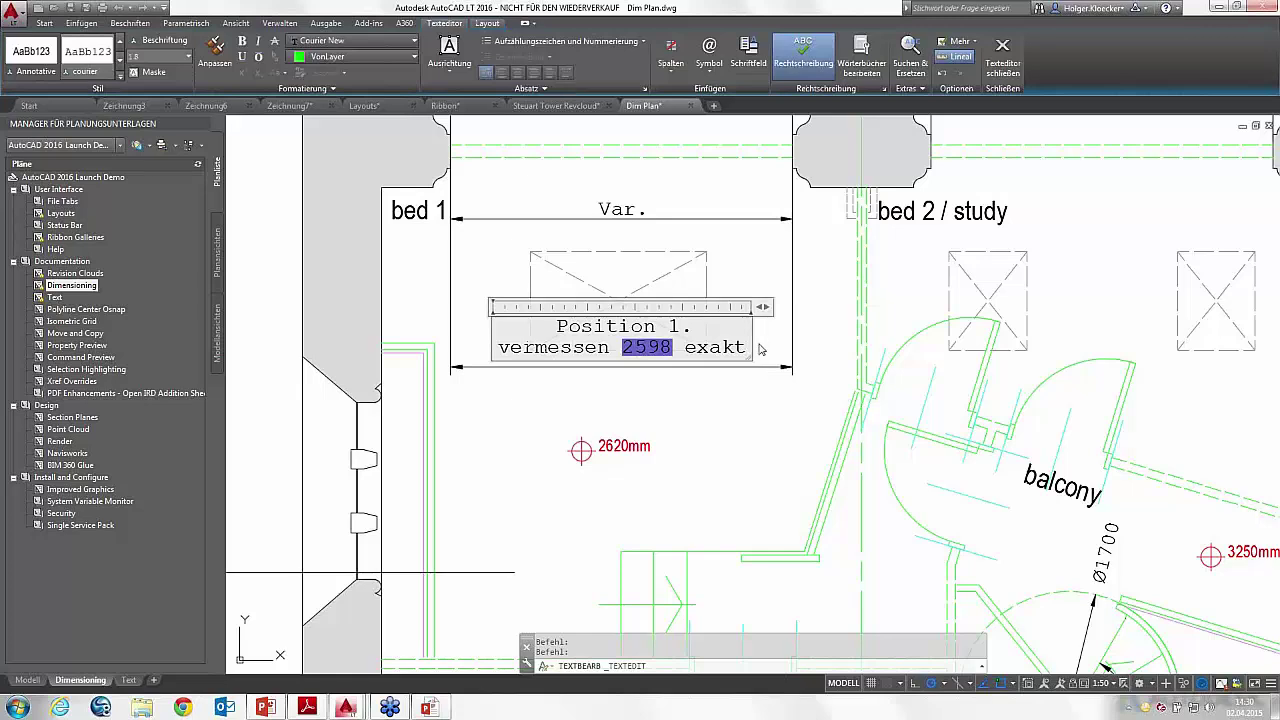
pyautogui.click(766, 384)
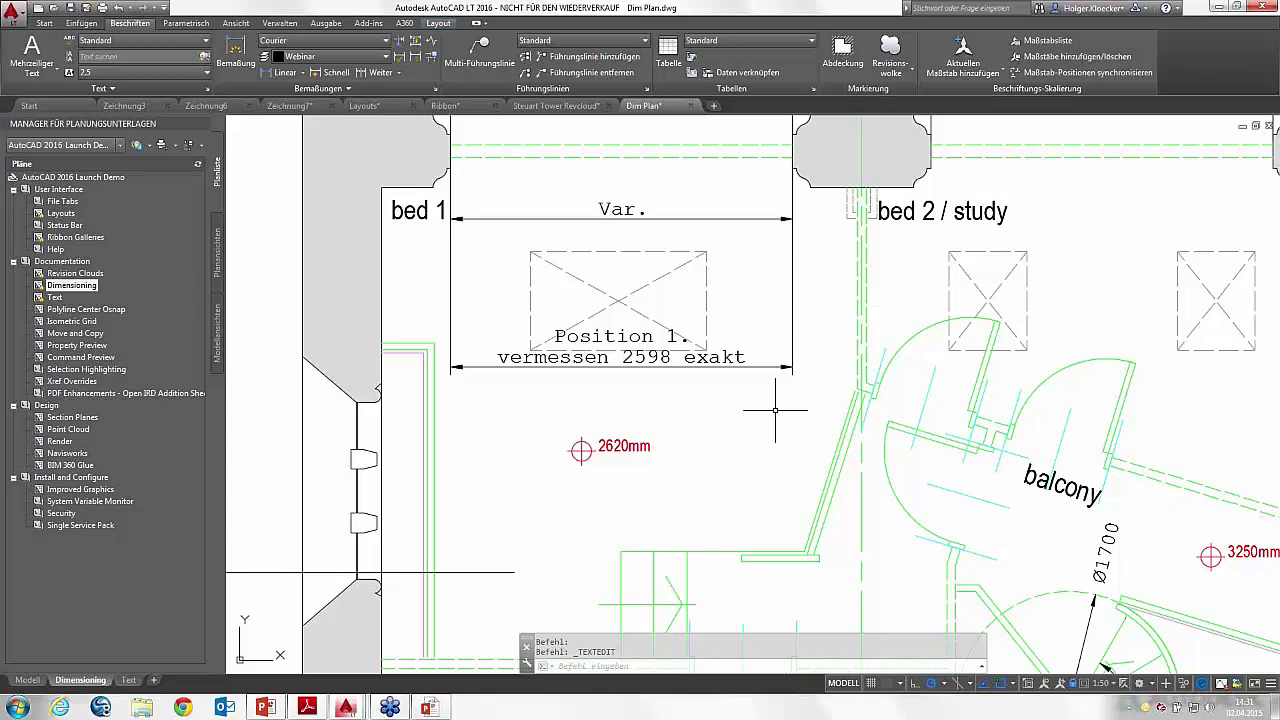
# Step: Zoom out to the whole floor plan, return to paper space and select the GENERAL NOTES text
pyautogui.moveTo(796, 512); pyautogui.dragTo(524, 408, button='middle')
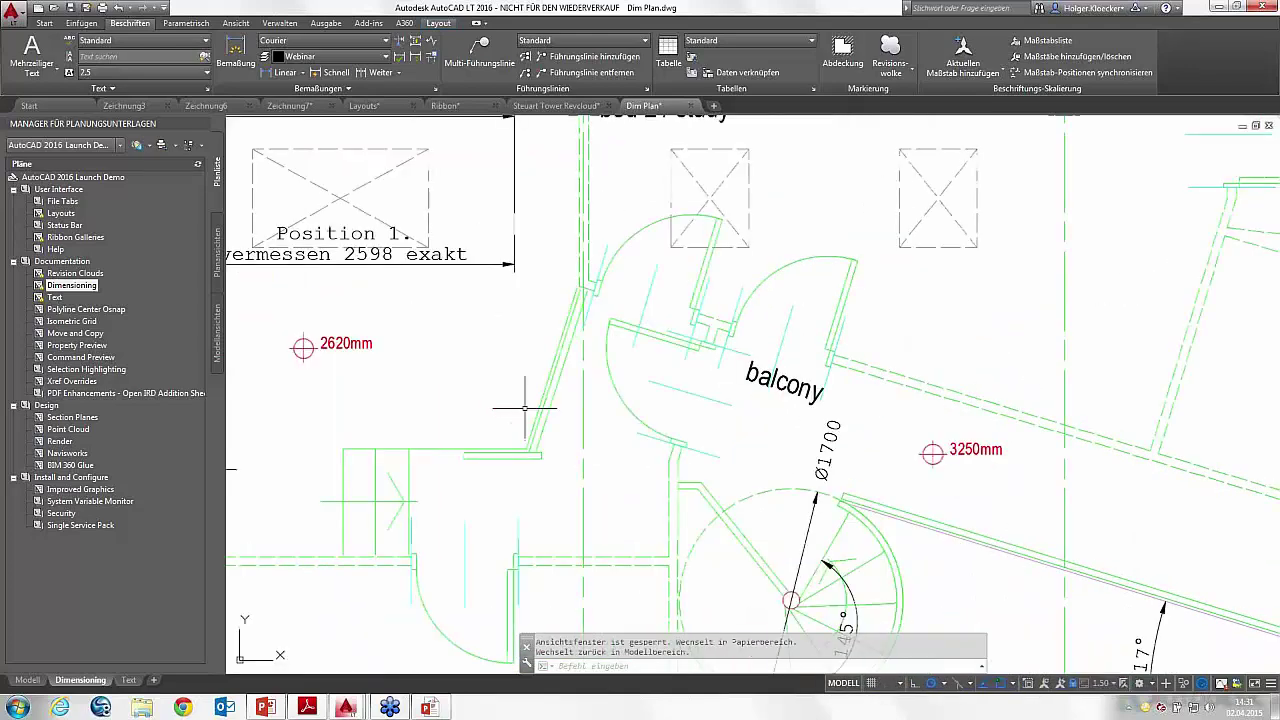
pyautogui.scroll(-2, 450, 375)
pyautogui.scroll(-2, 450, 375)
pyautogui.scroll(-1, 450, 375)
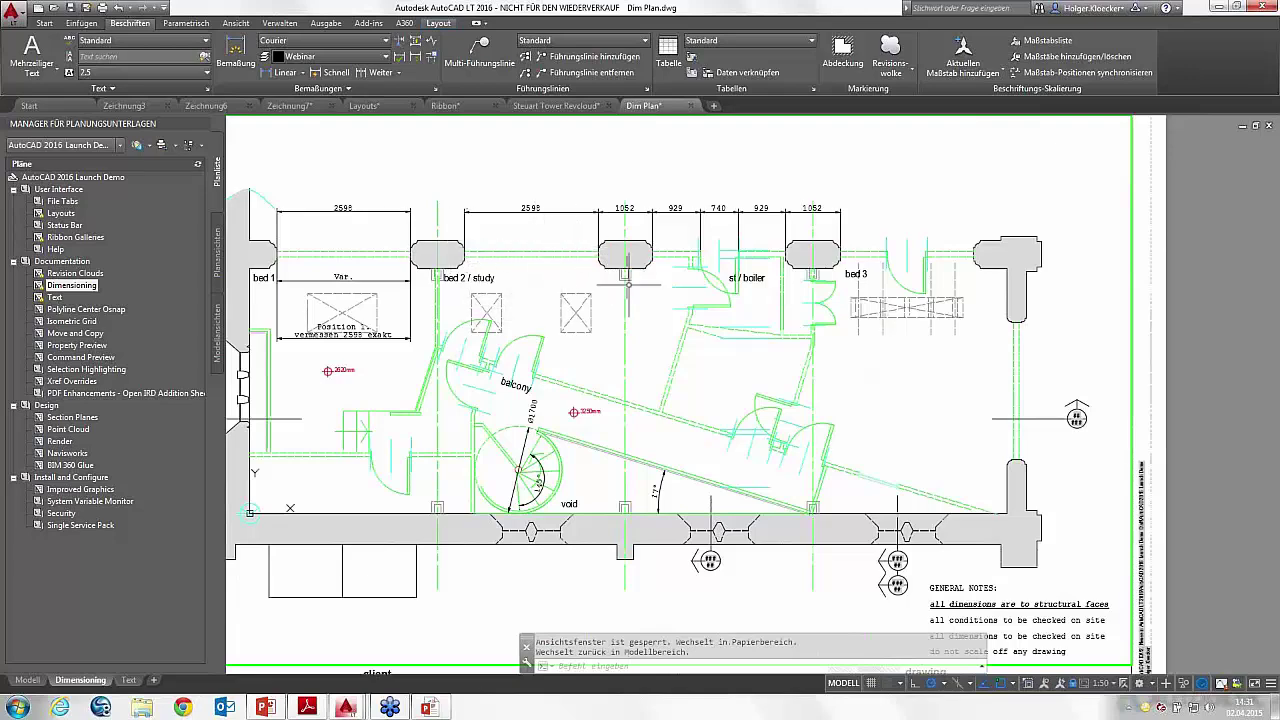
pyautogui.moveTo(625, 281); pyautogui.dragTo(556, 239, button='middle')
pyautogui.moveTo(640, 342); pyautogui.dragTo(614, 318, button='middle')
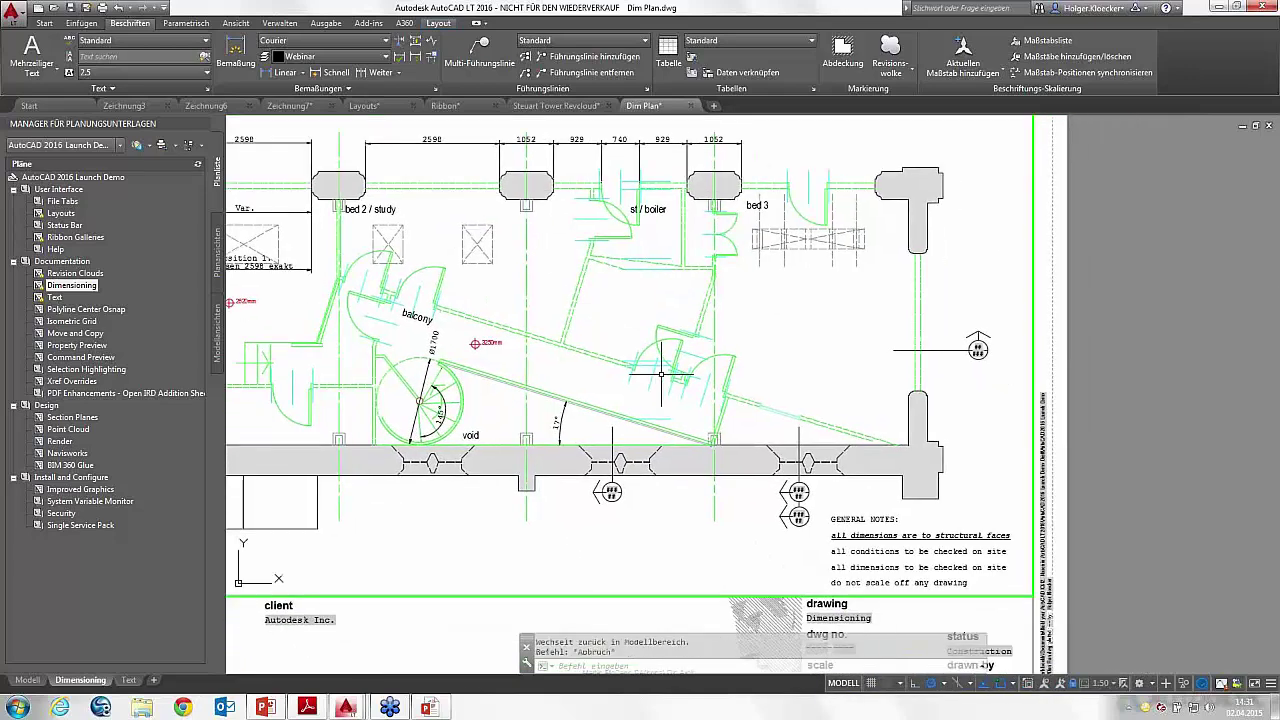
pyautogui.doubleClick(911, 608)
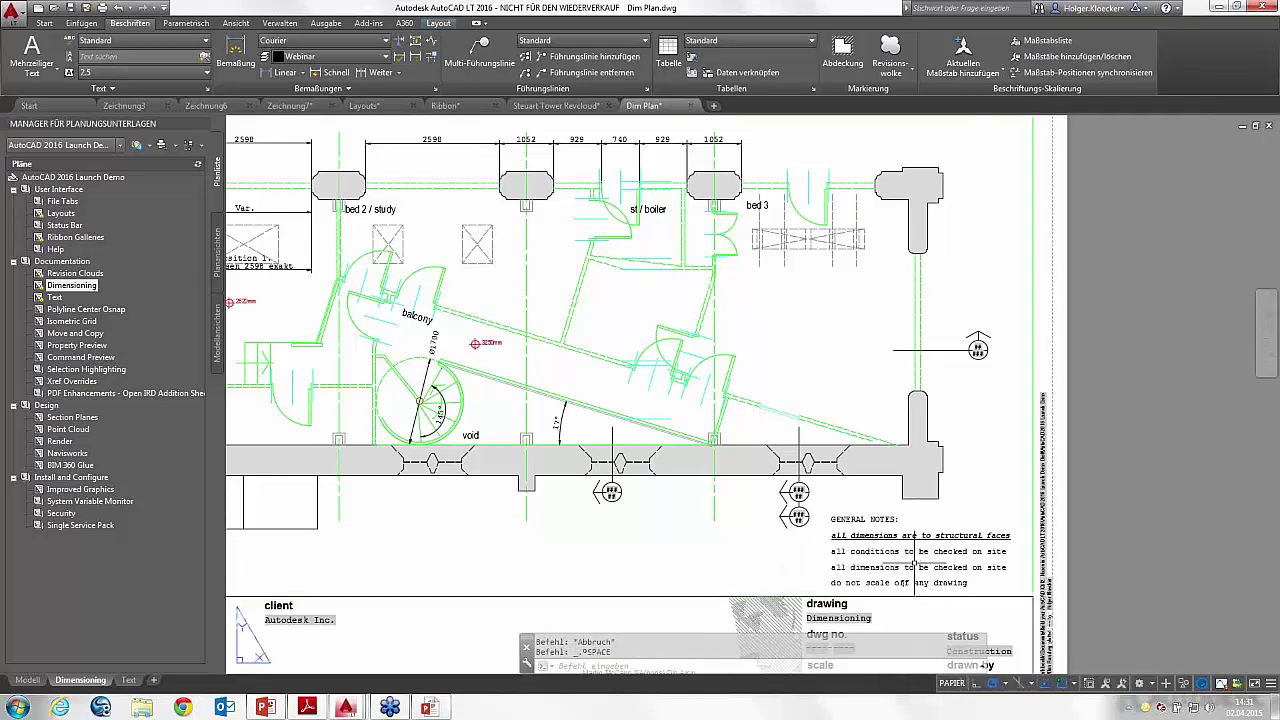
pyautogui.click(916, 582)
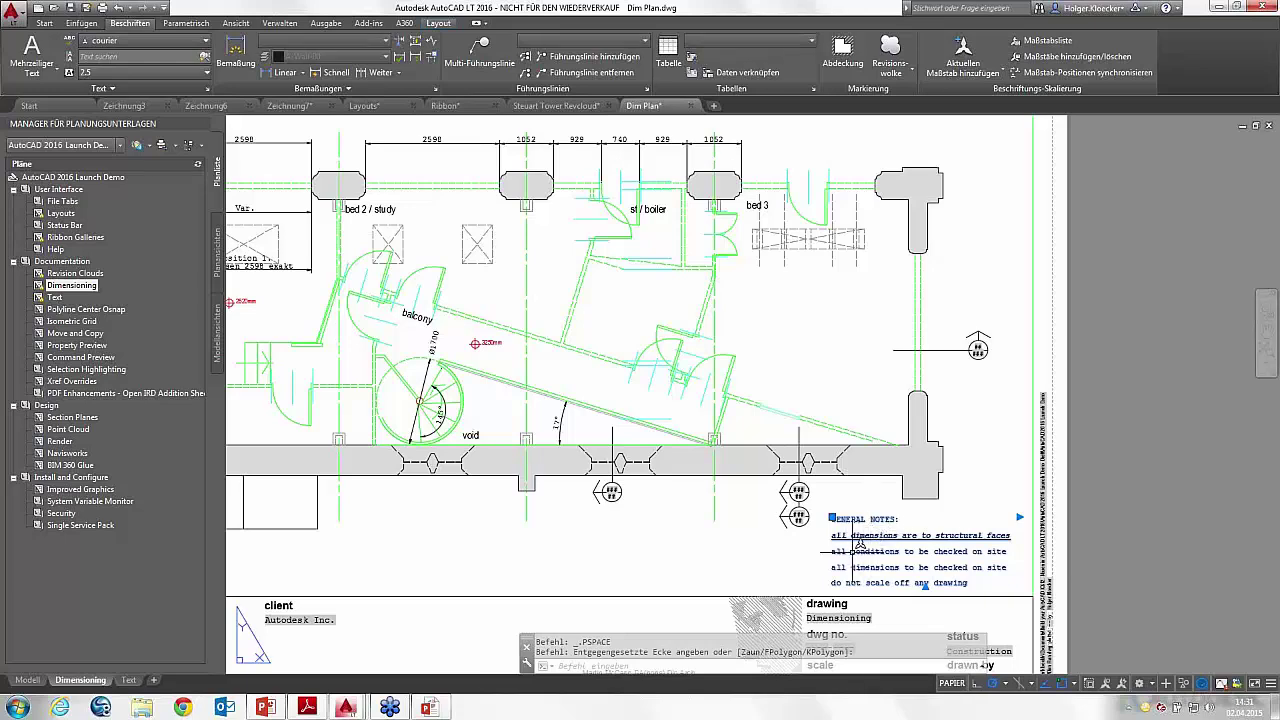
# Step: Turn on the text frame (Textrahmen: Ja) for the GENERAL NOTES text in Properties
pyautogui.hotkey('ctrl', '1')
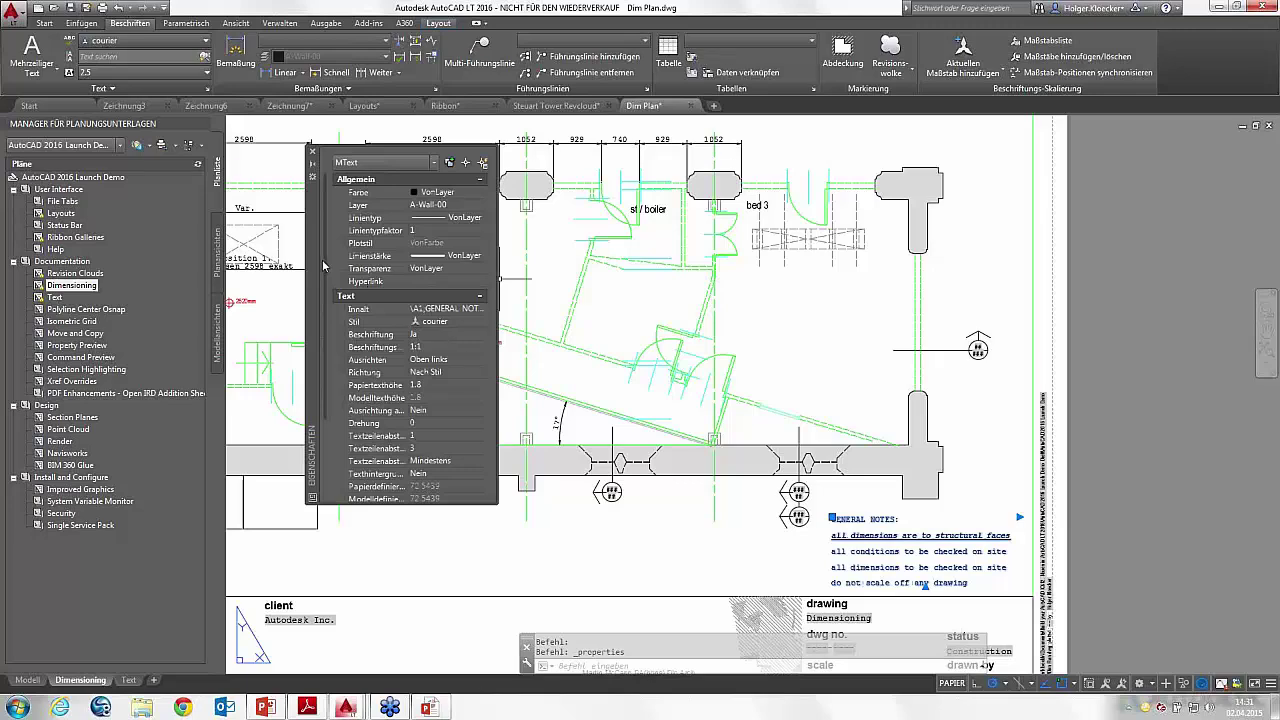
pyautogui.scroll(-1, 326, 300)
pyautogui.scroll(-2, 324, 360)
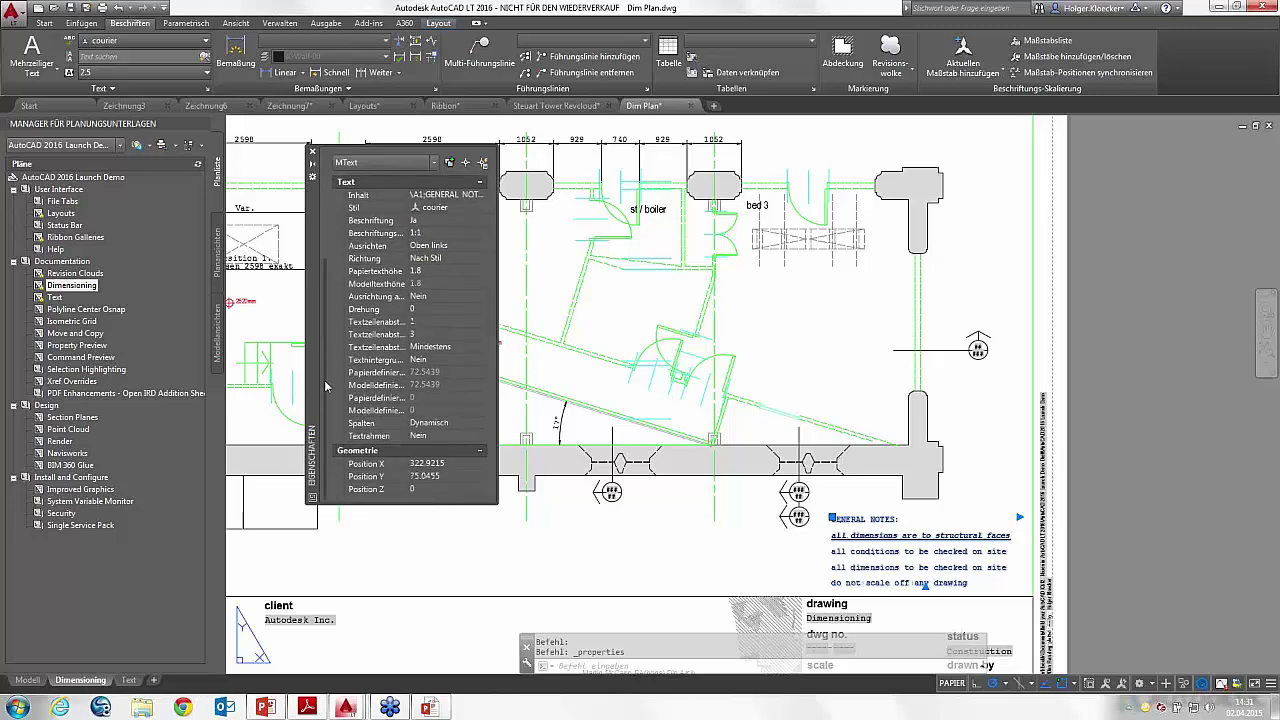
pyautogui.click(425, 437)
pyautogui.click(441, 448)
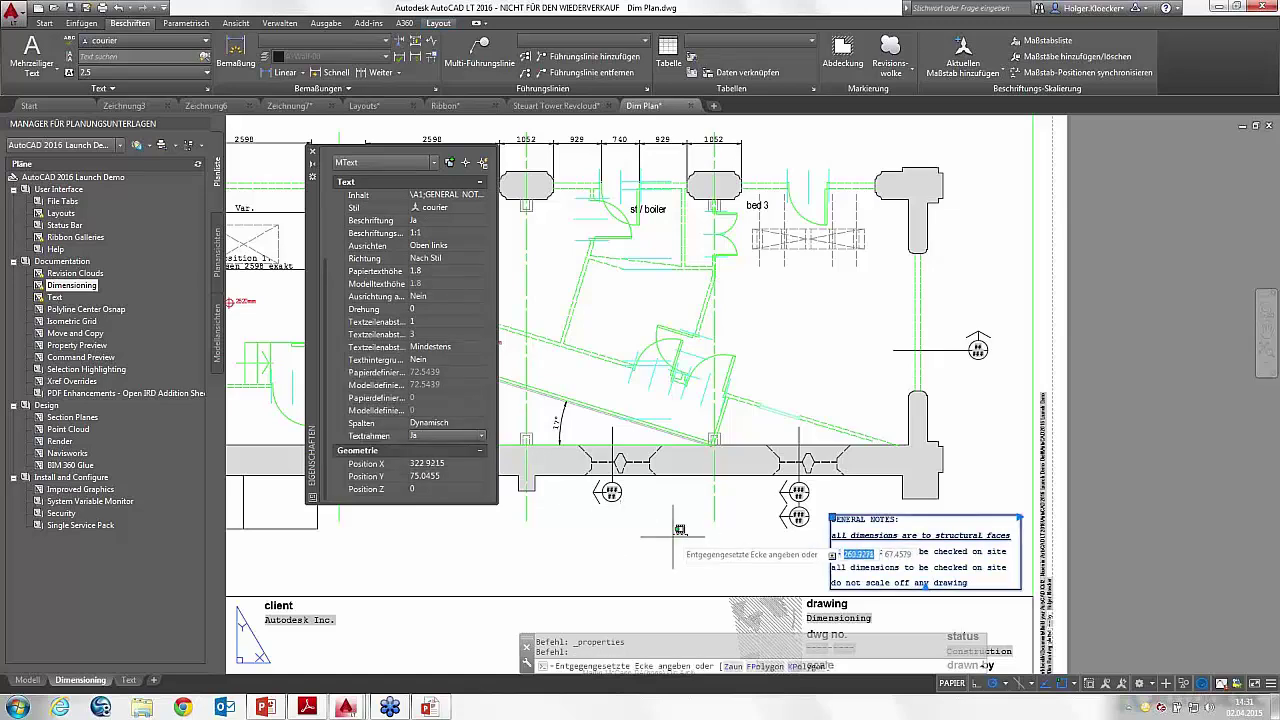
pyautogui.click(814, 521)
pyautogui.press('Escape')
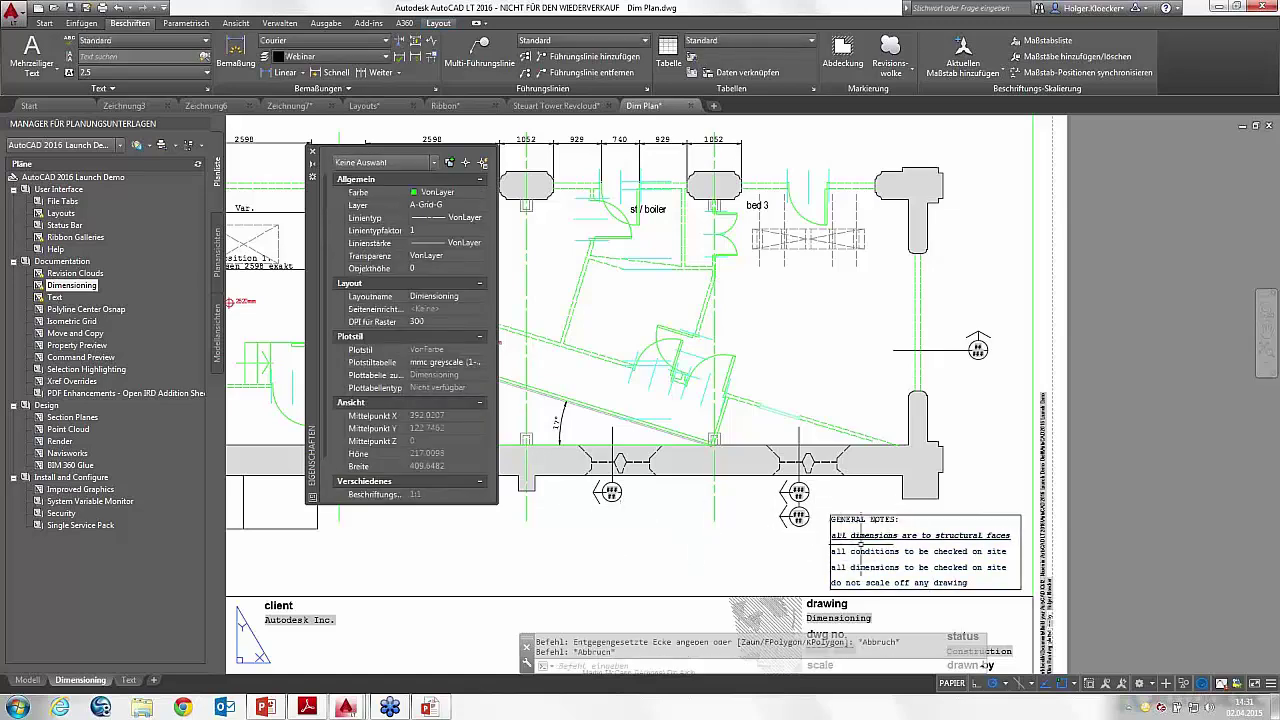
# Step: Widen the GENERAL NOTES box so each note fits on one line, then recentre the sheet
pyautogui.click(845, 519)
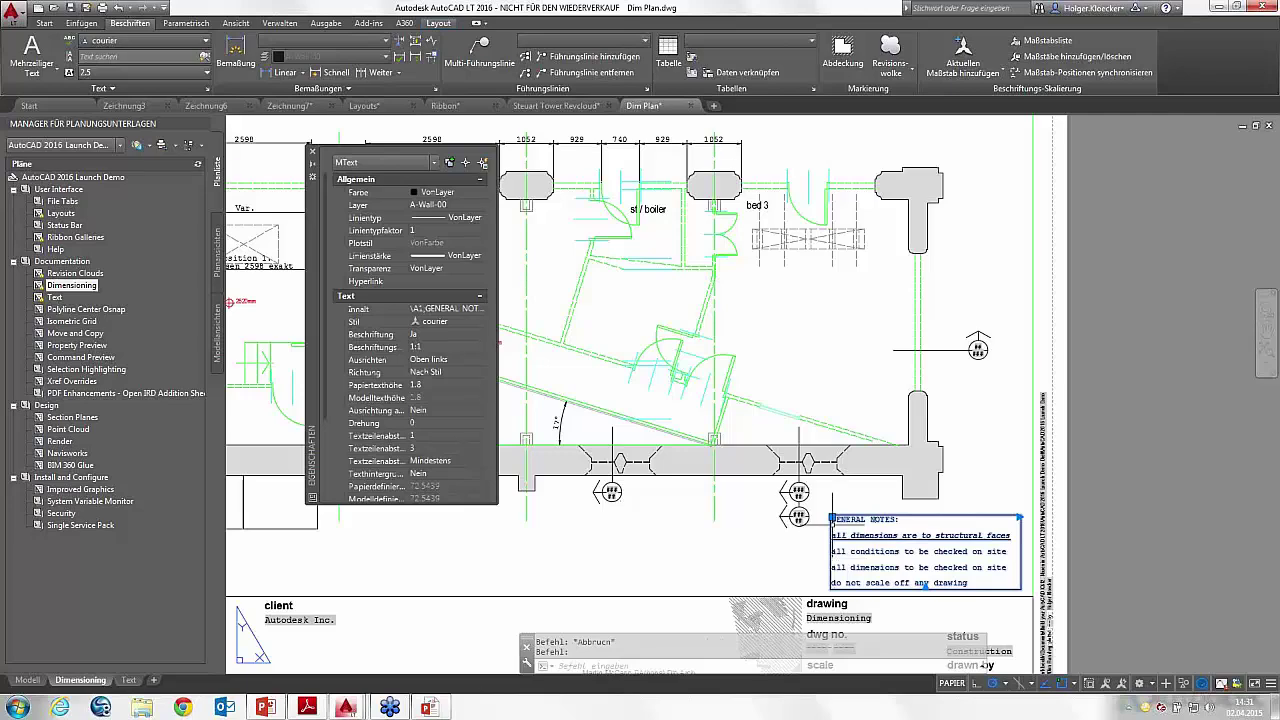
pyautogui.scroll(2, 1000, 510)
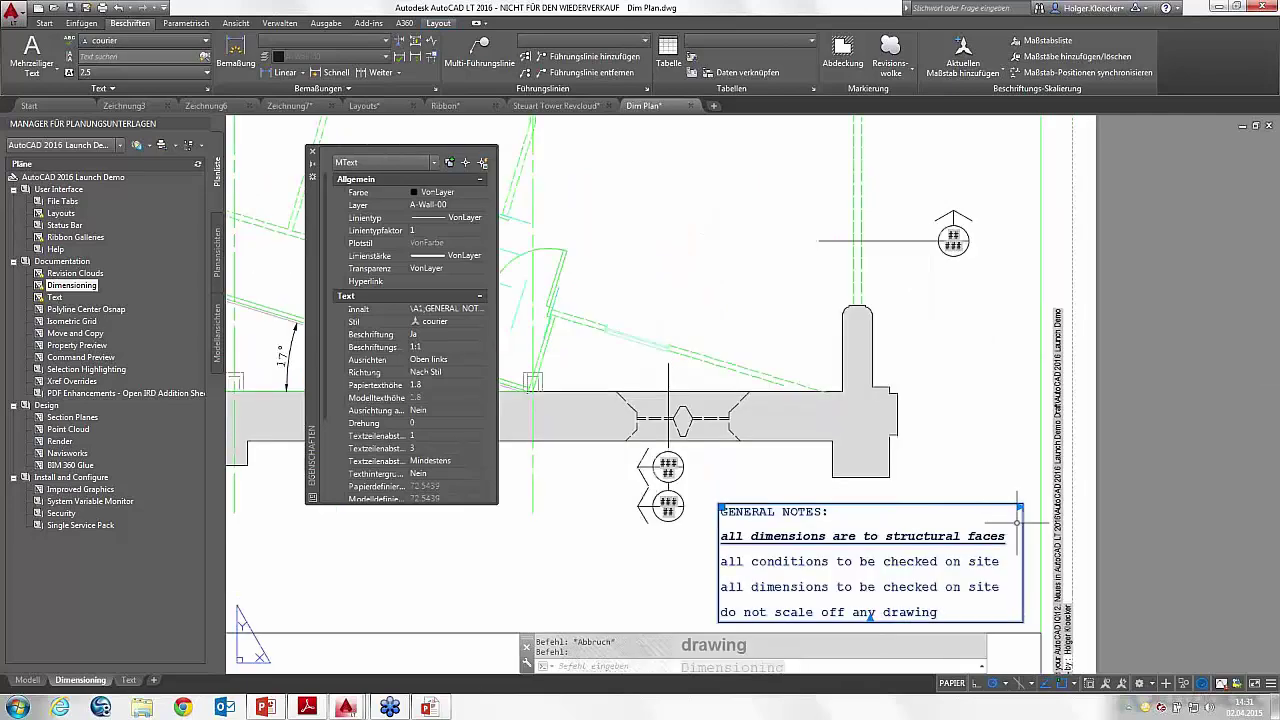
pyautogui.click(1010, 484)
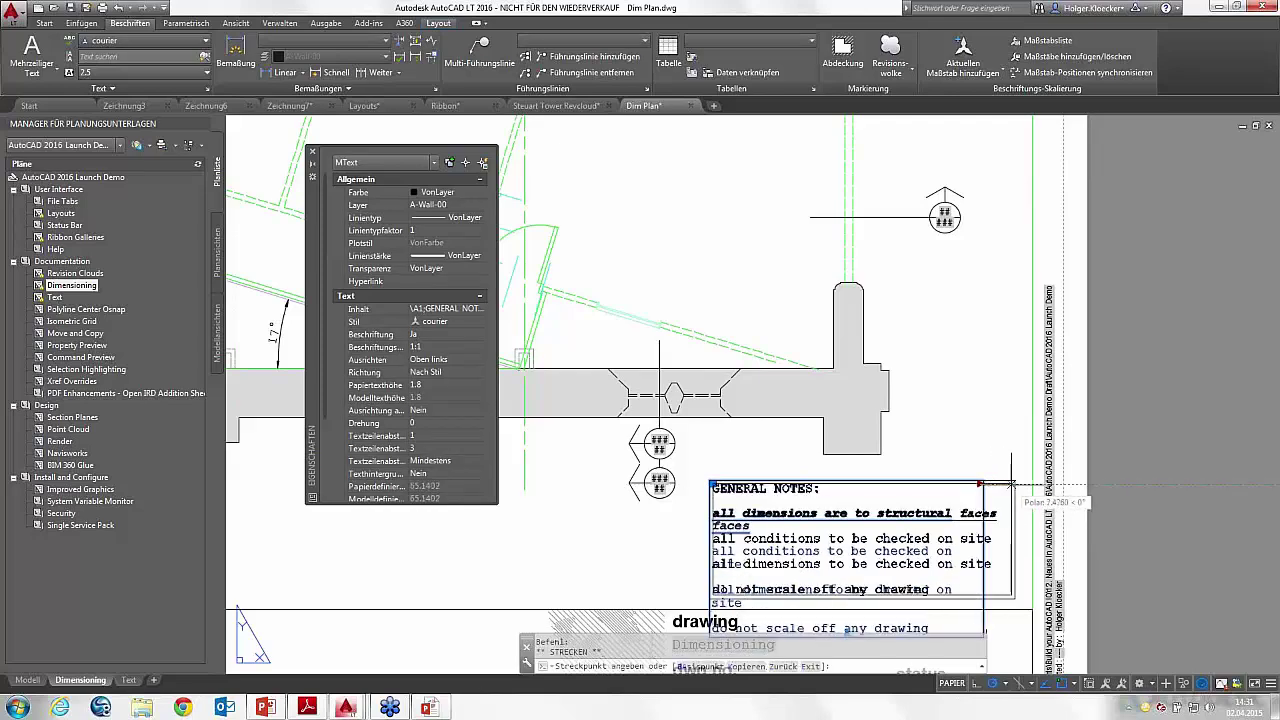
pyautogui.click(1024, 484)
pyautogui.press('Escape')
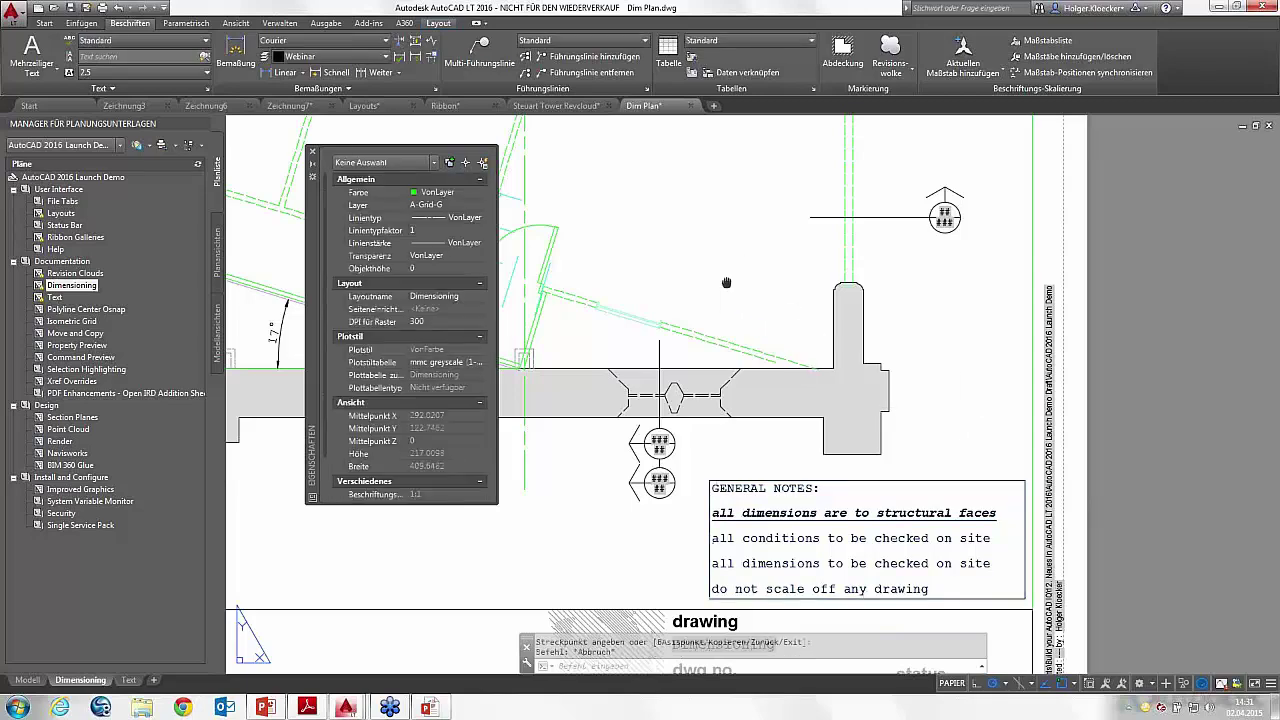
pyautogui.scroll(-4, 730, 285)
pyautogui.moveTo(716, 275); pyautogui.dragTo(852, 416, button='middle')
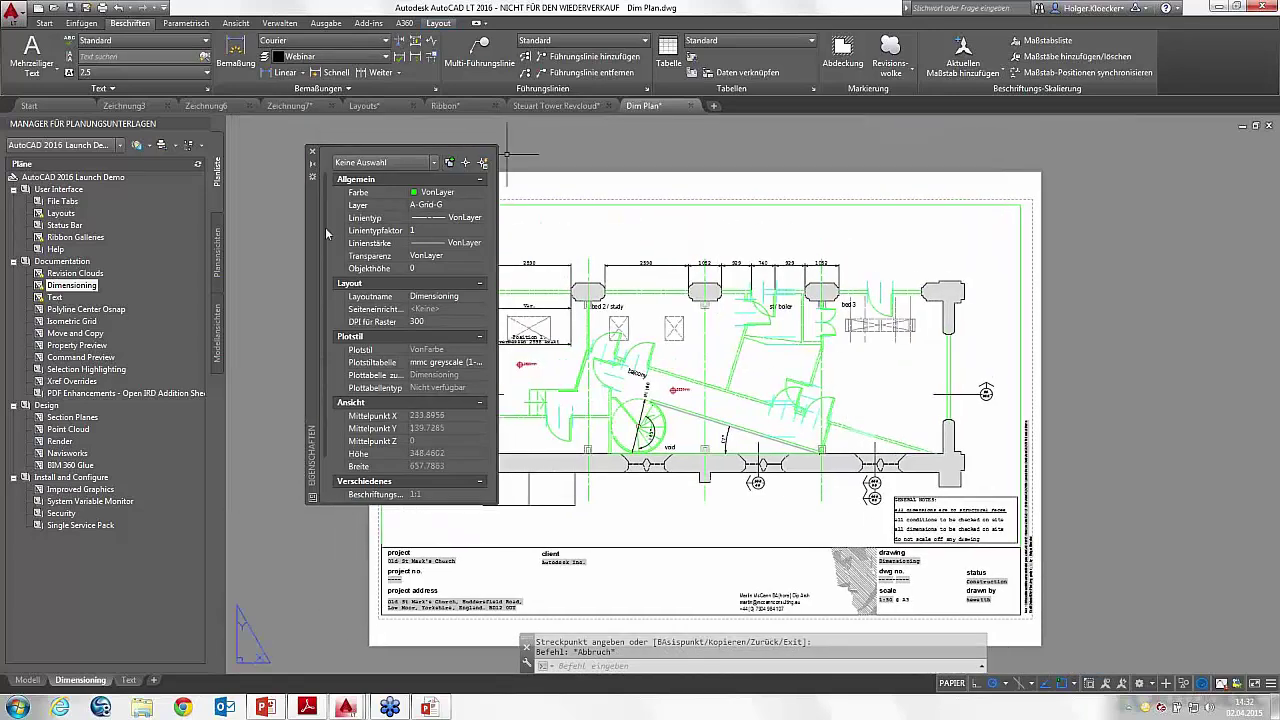
# Step: Switch the Sheet Set Manager to IRD Addition and open the T-01 TITLE SHEET drawing
pyautogui.moveTo(288, 288); pyautogui.dragTo(246, 348)
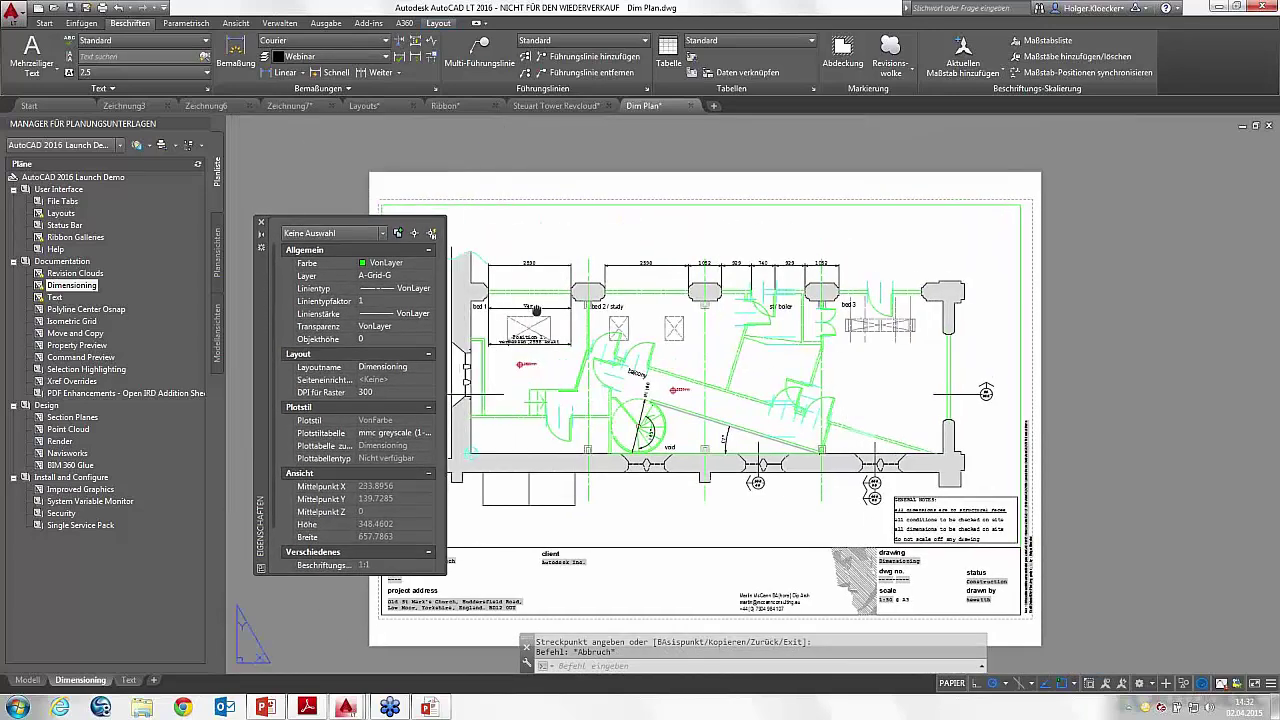
pyautogui.moveTo(700, 400); pyautogui.dragTo(700, 356, button='middle')
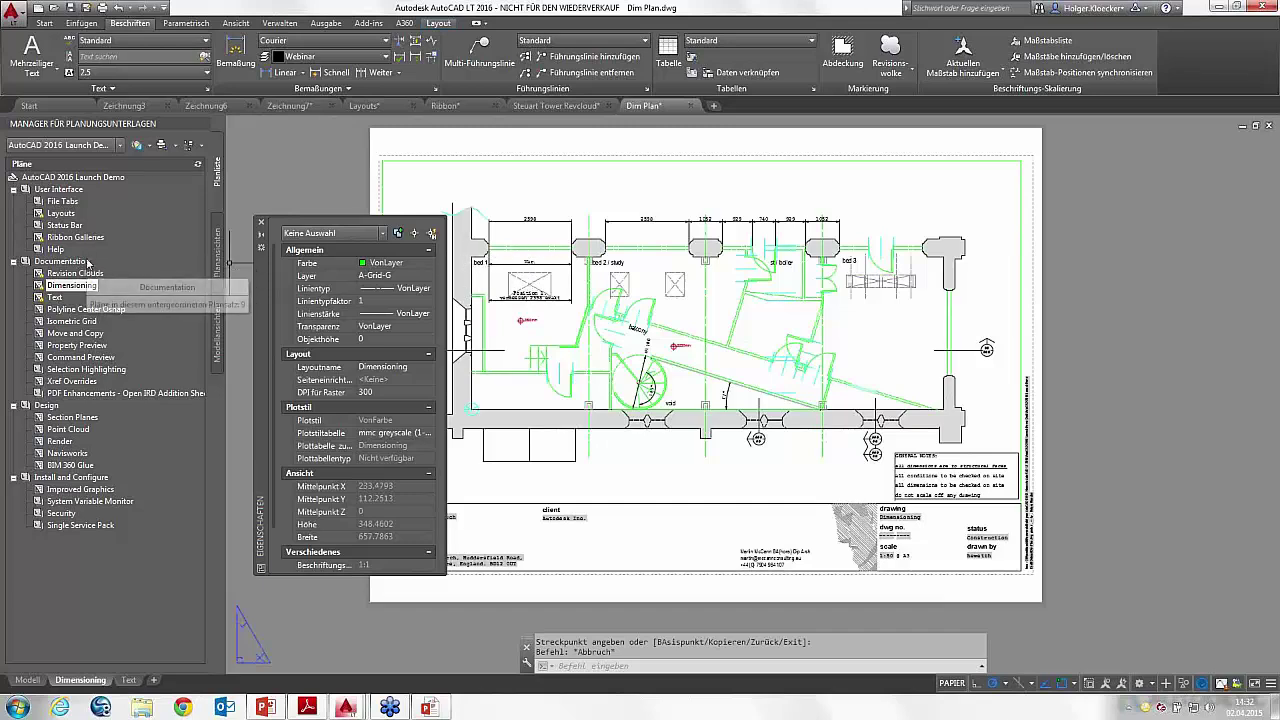
pyautogui.click(120, 147)
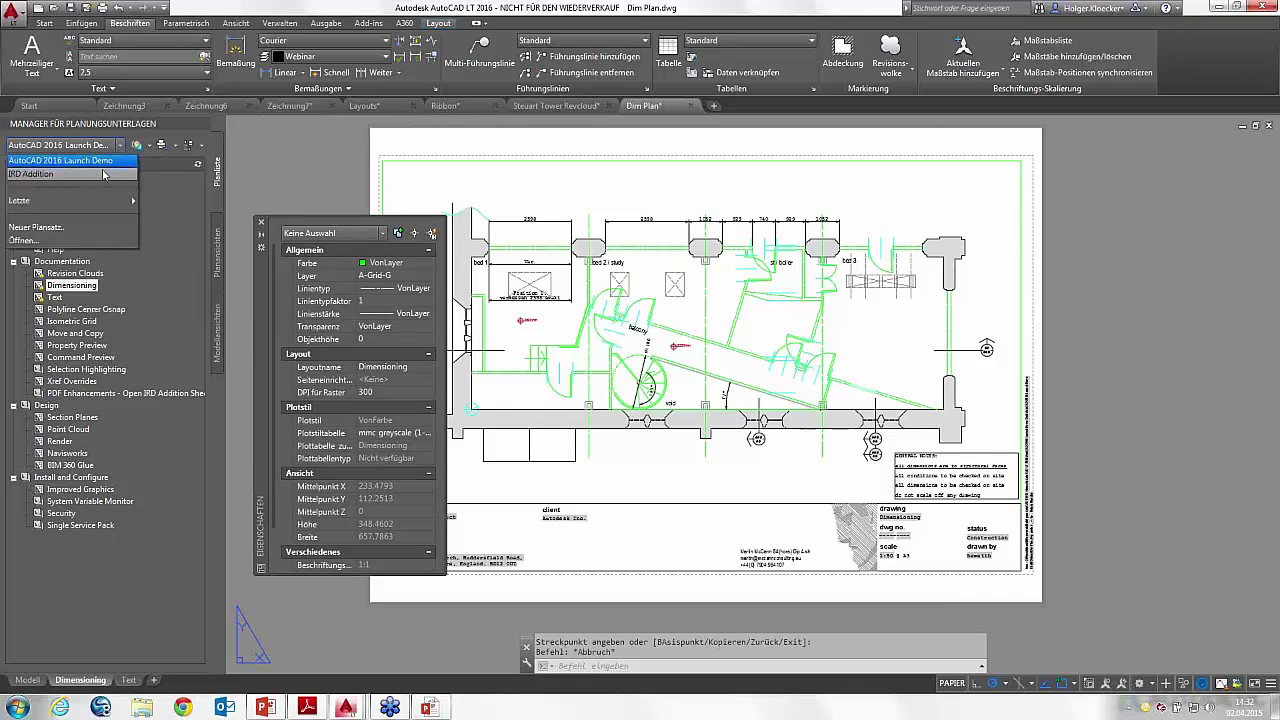
pyautogui.click(97, 175)
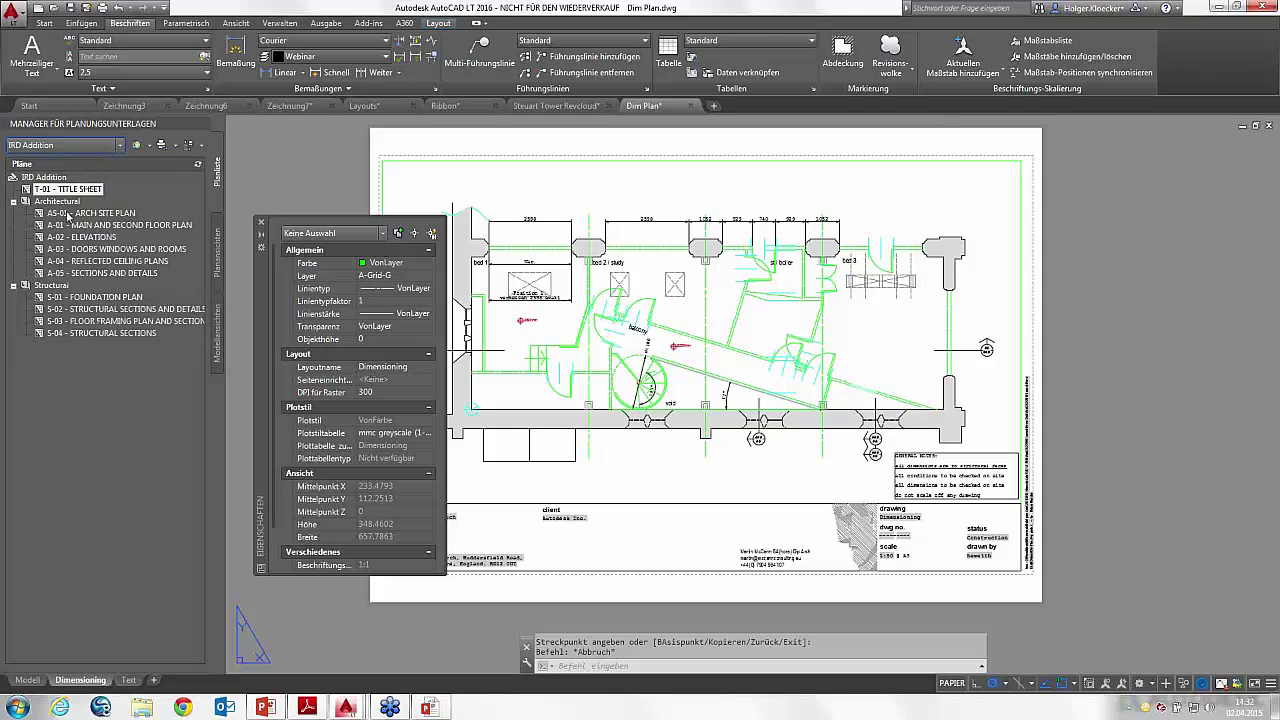
pyautogui.doubleClick(72, 190)
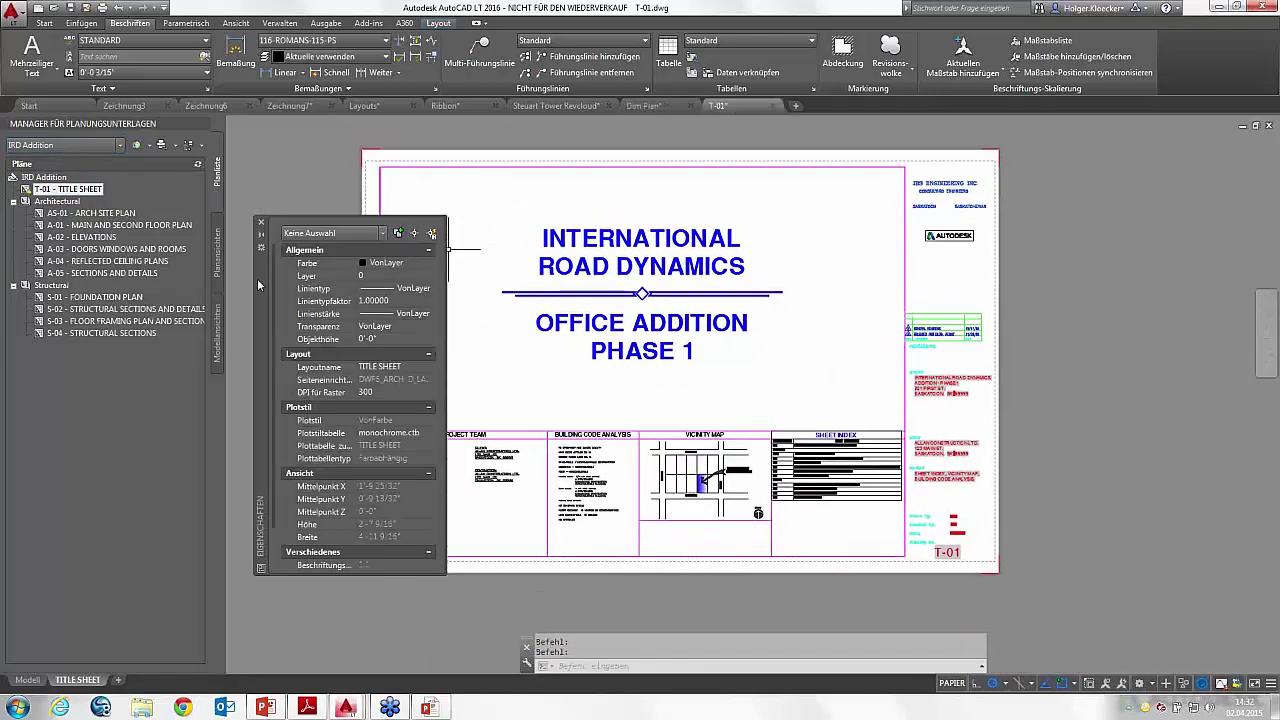
# Step: Close the Properties panel and bring up the Ausgabe ribbon tools
pyautogui.click(261, 223)
pyautogui.scroll(2, 553, 298)
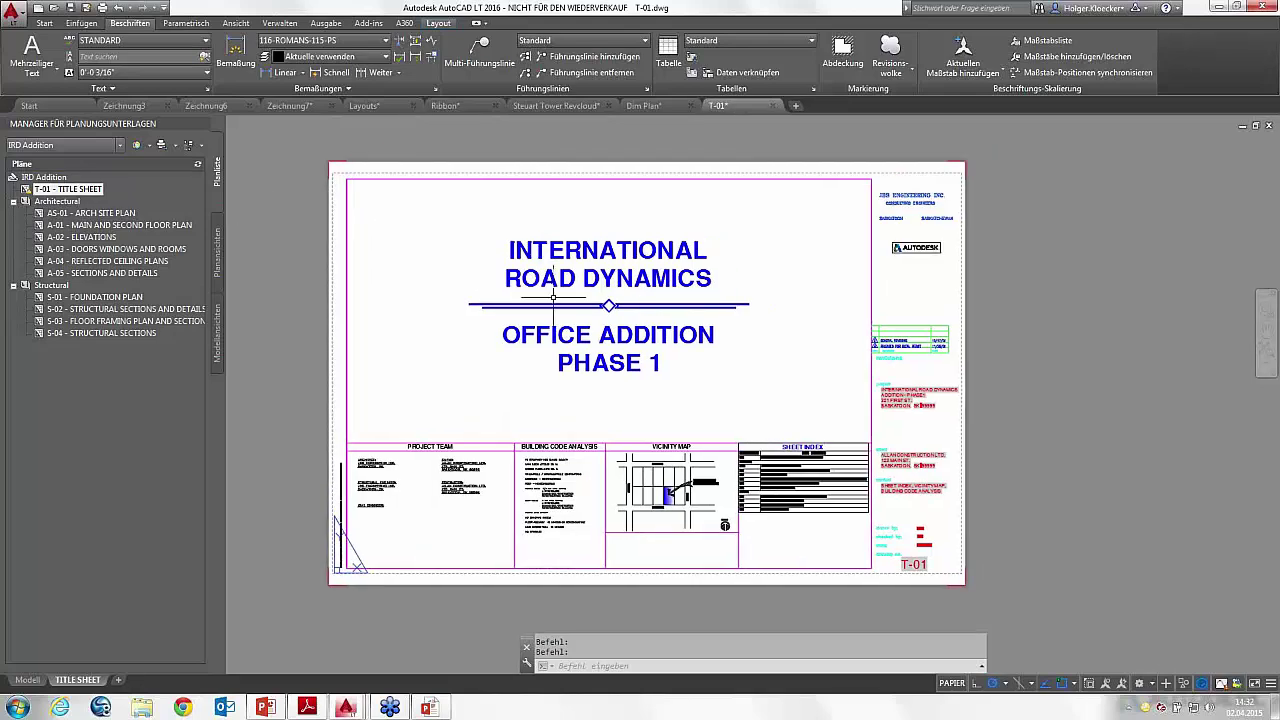
pyautogui.scroll(2, 553, 298)
pyautogui.scroll(-2, 553, 298)
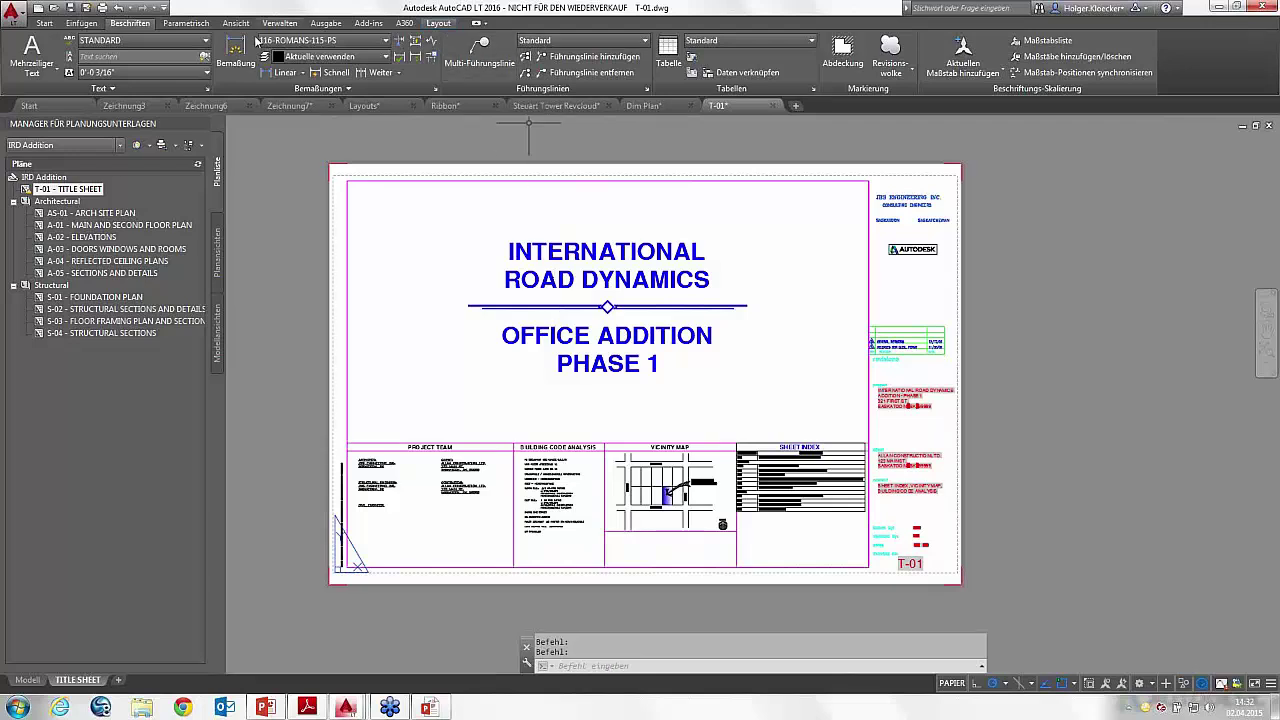
pyautogui.click(325, 23)
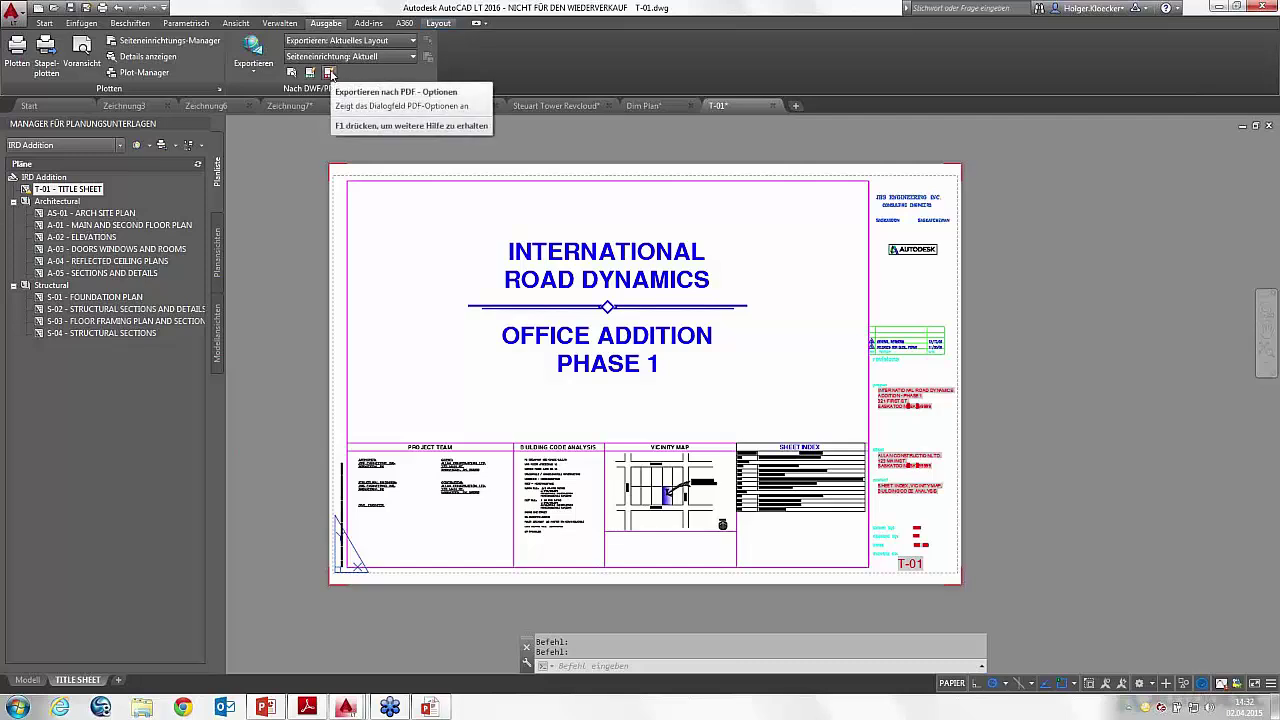
# Step: Review and close the Export to PDF options, then start plotting the TITLE SHEET
pyautogui.click(330, 75)
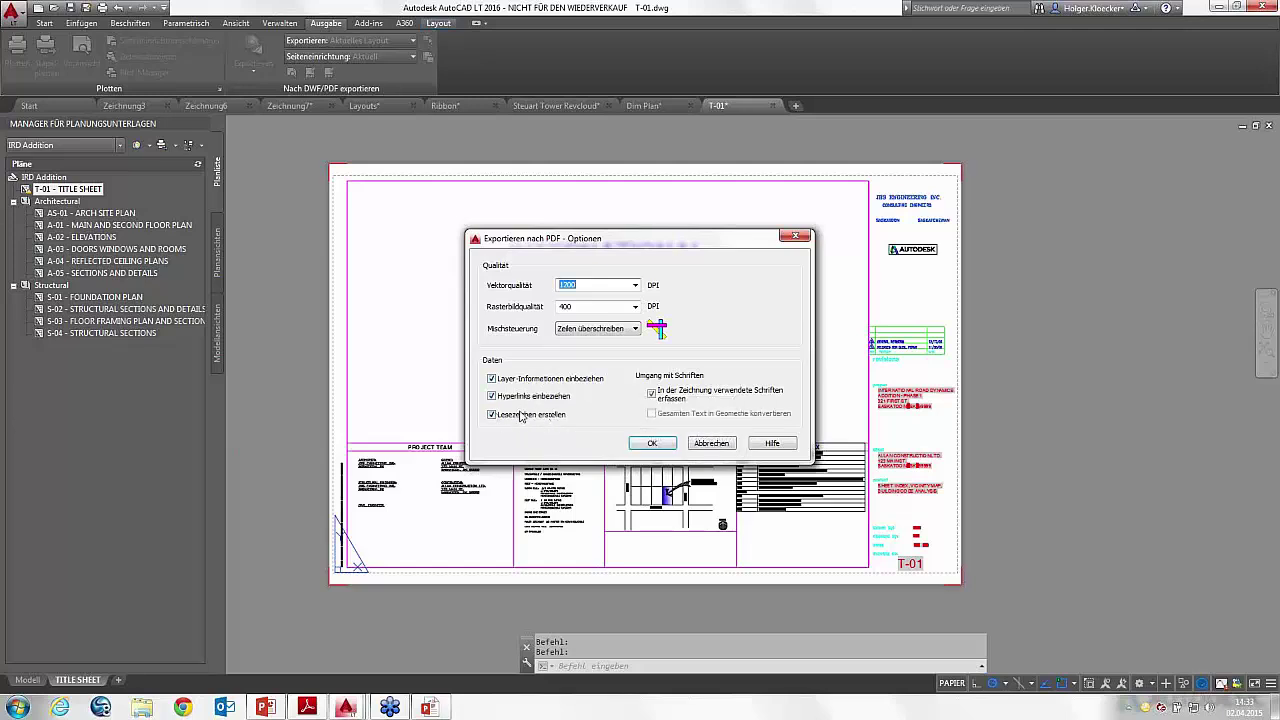
pyautogui.click(712, 443)
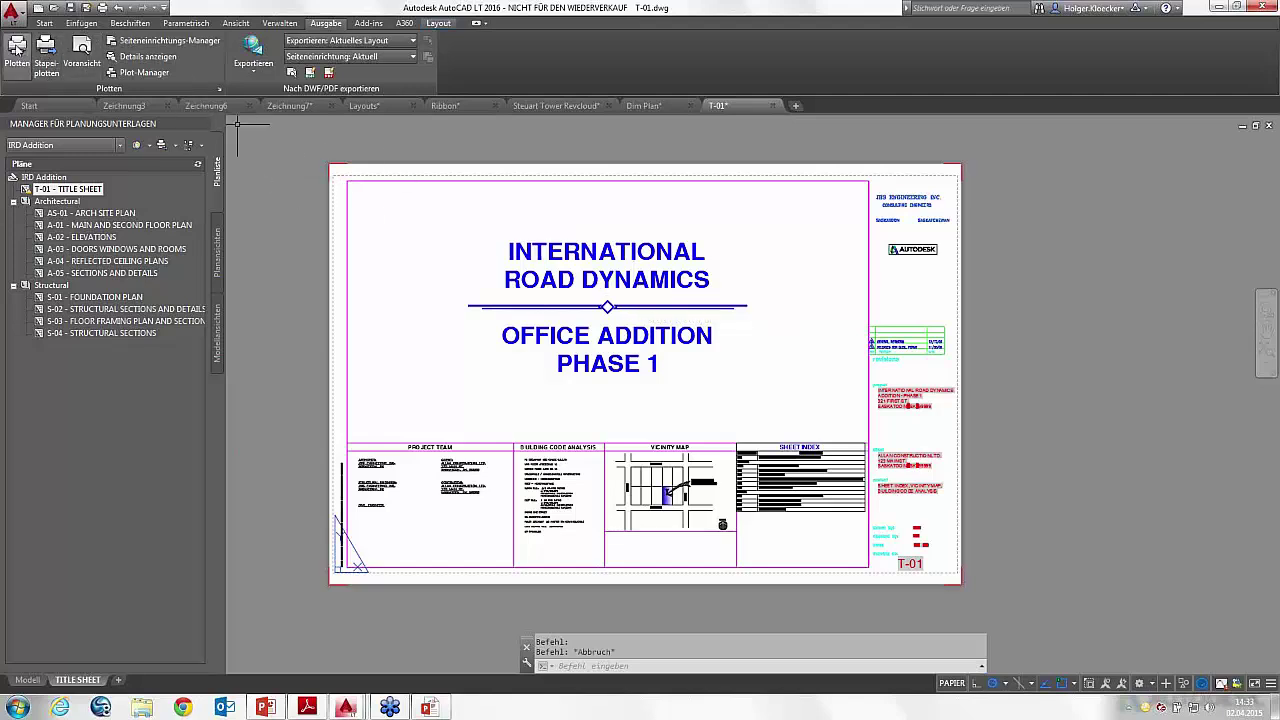
pyautogui.click(18, 50)
# Step: Choose the AutoCAD PDF (High Quality Print).pc3 plotter, check its PDF options, and cancel the plot
pyautogui.click(553, 253)
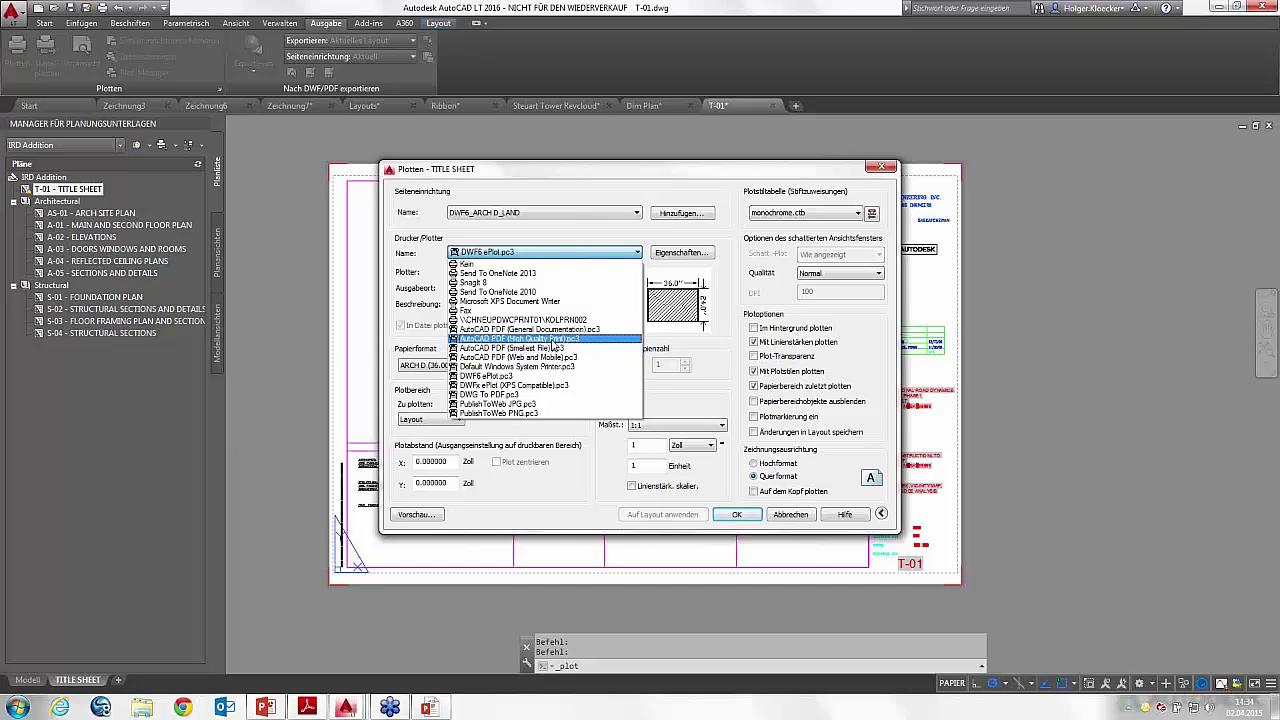
pyautogui.click(554, 340)
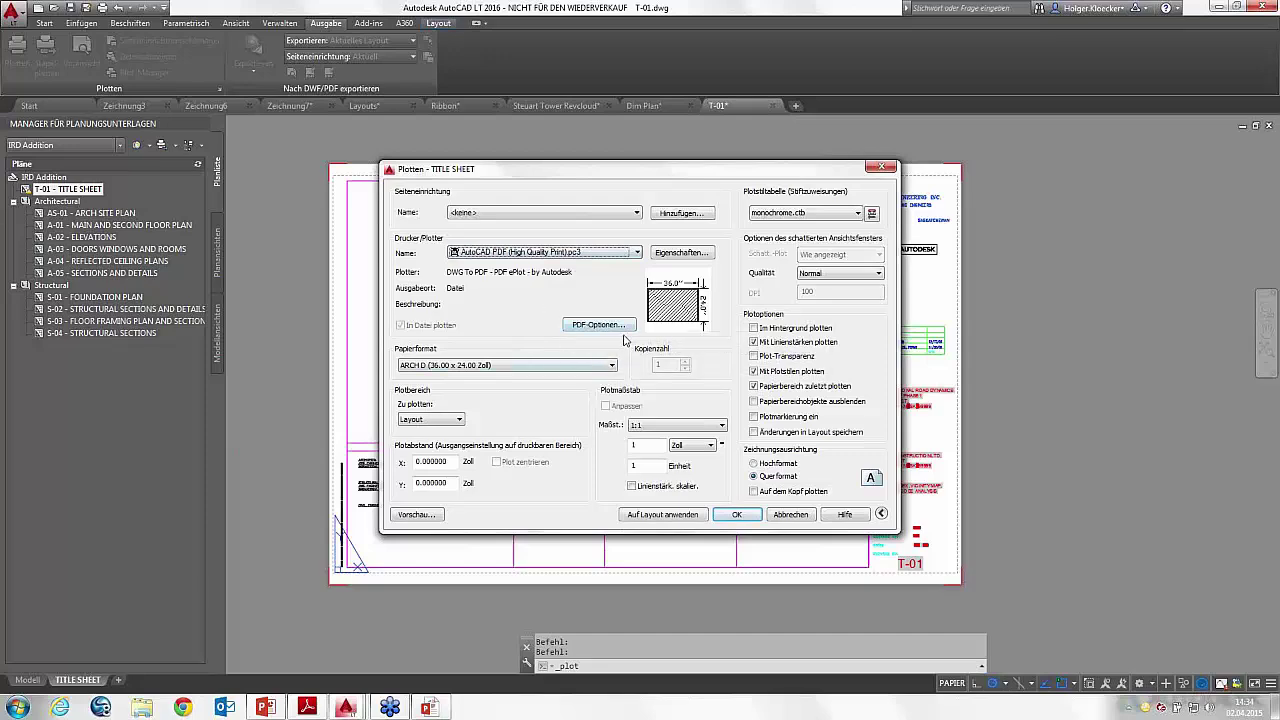
pyautogui.click(601, 325)
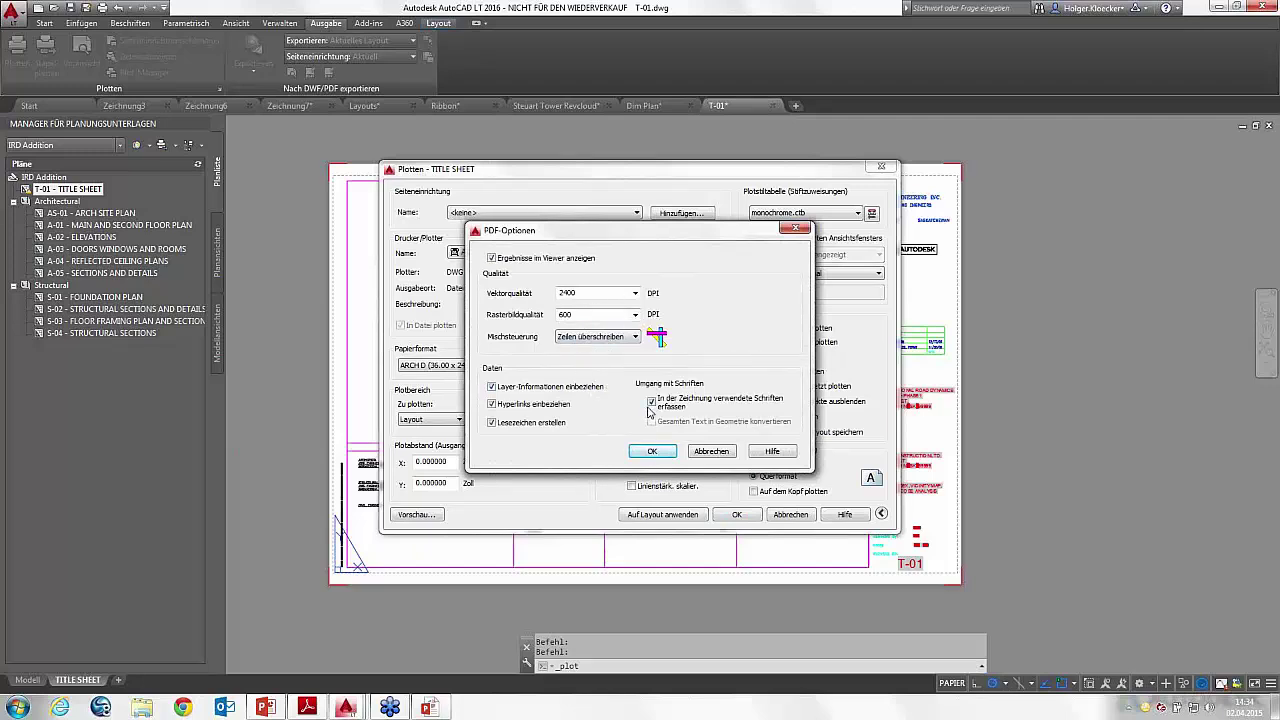
pyautogui.click(700, 452)
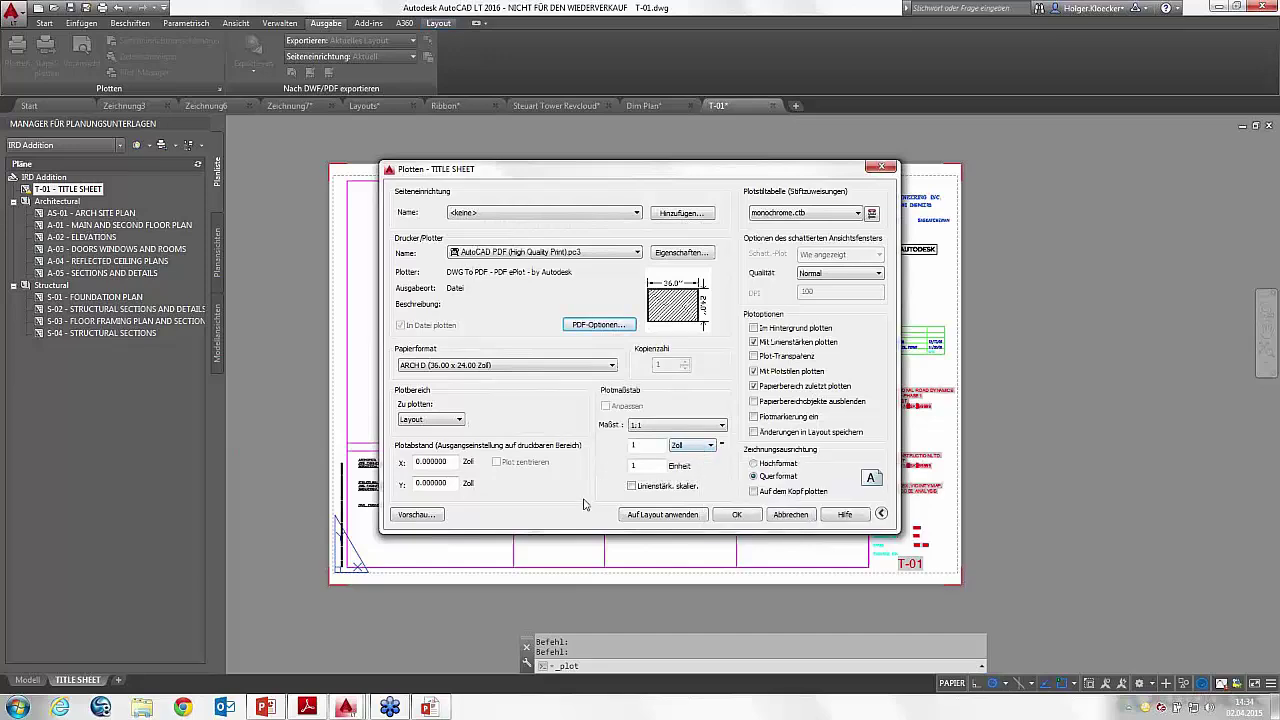
pyautogui.click(792, 515)
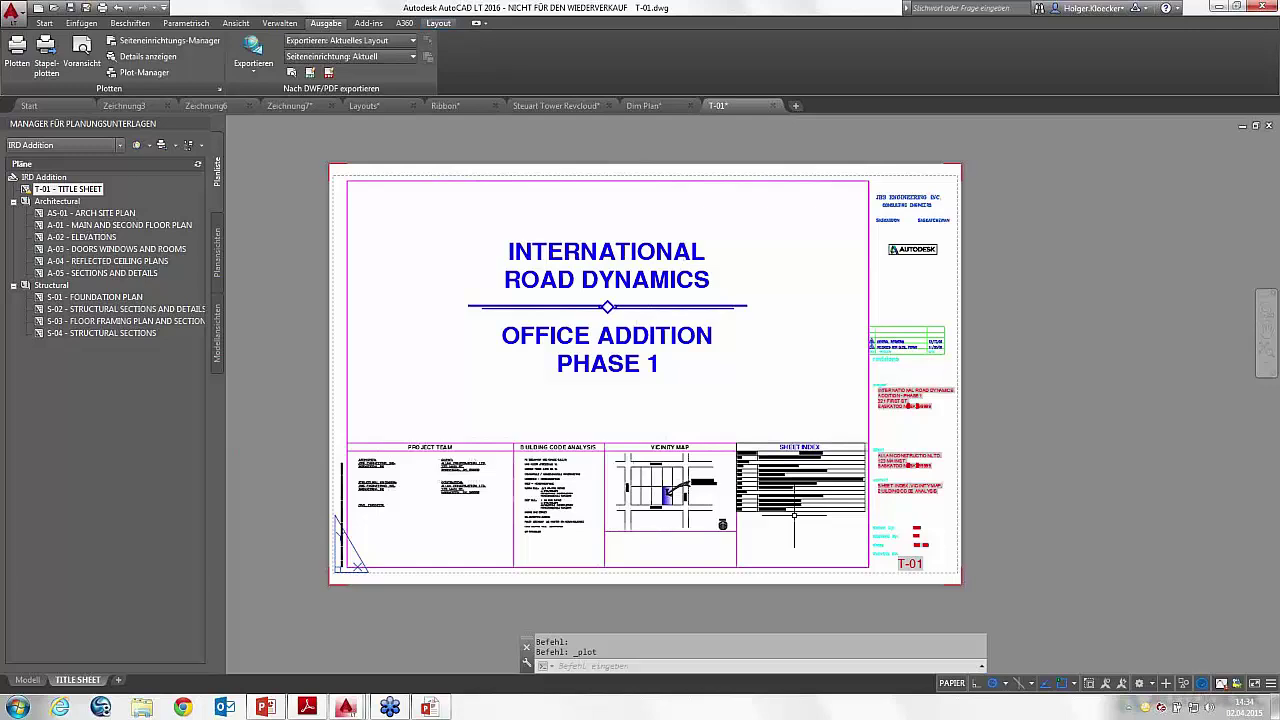
pyautogui.moveTo(307, 707)
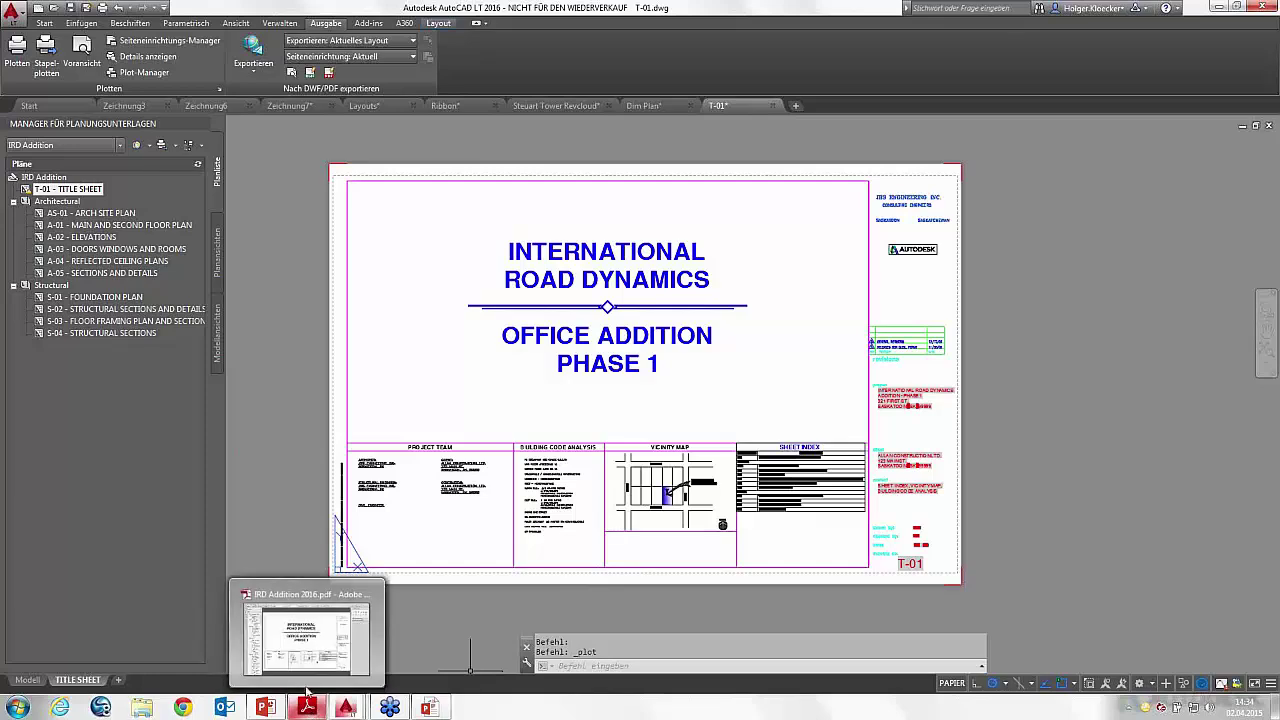
pyautogui.click(307, 690)
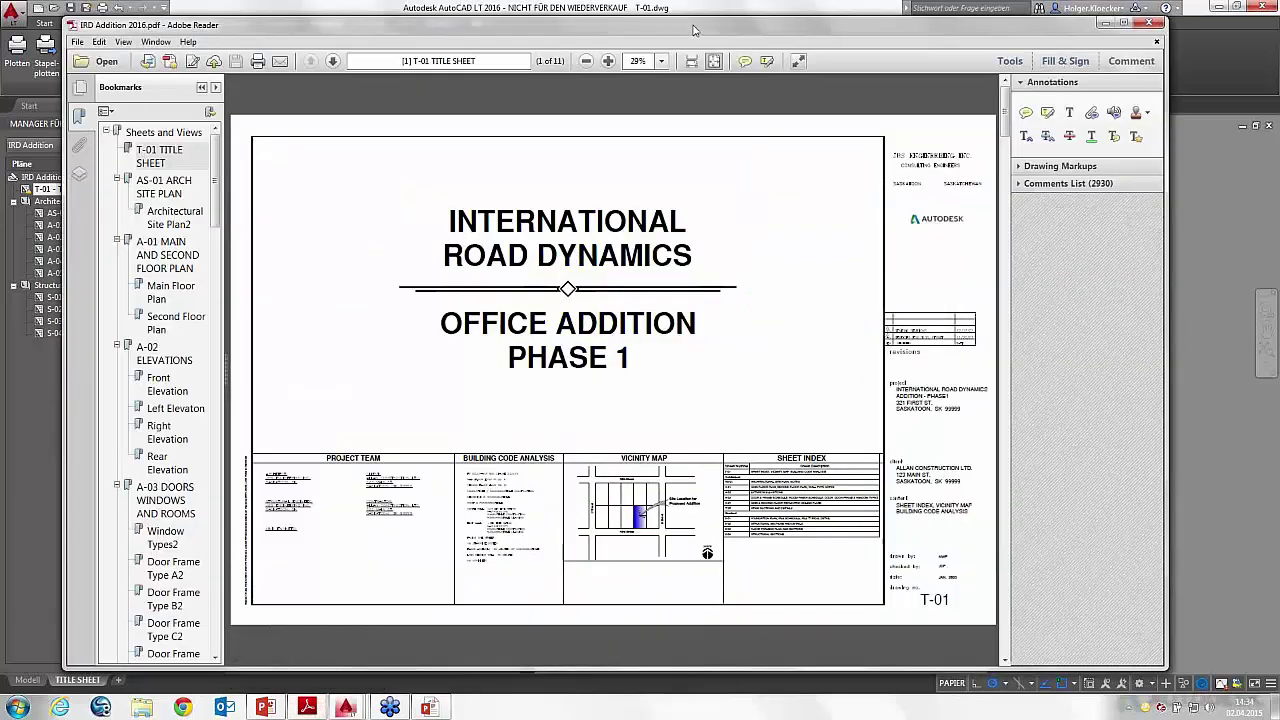
pyautogui.moveTo(694, 30); pyautogui.dragTo(715, 21)
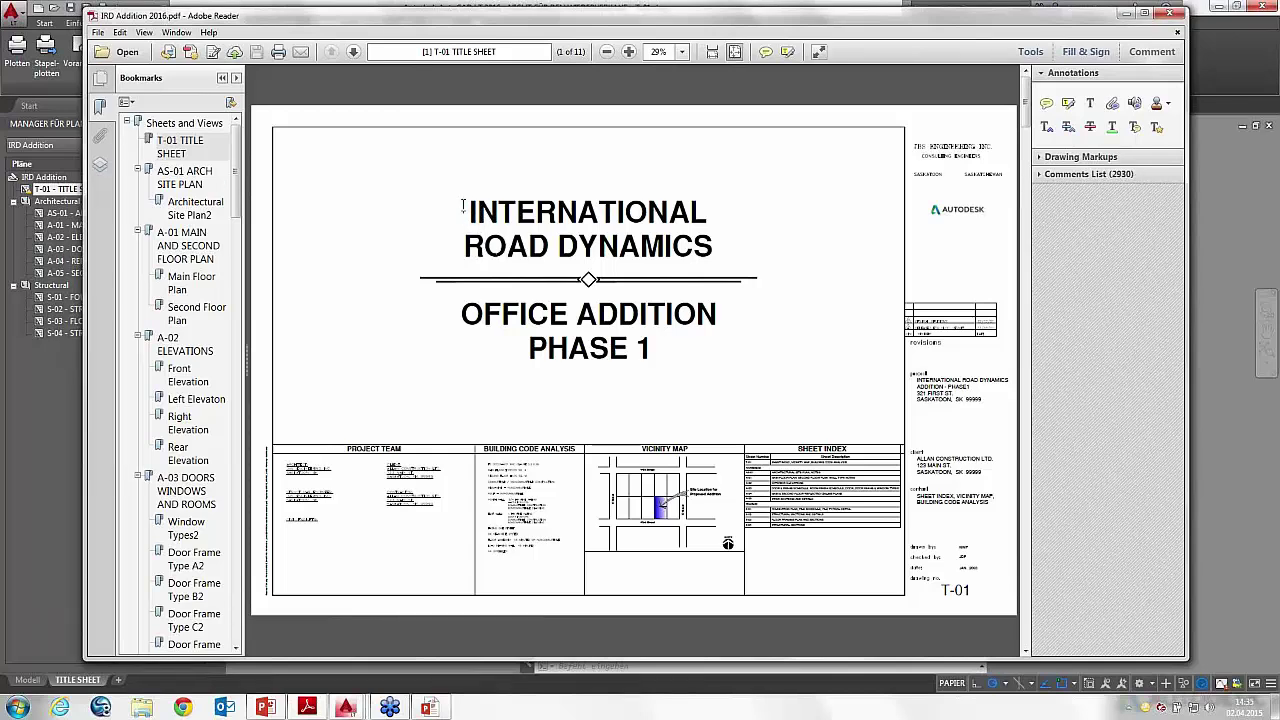
pyautogui.moveTo(469, 212); pyautogui.dragTo(570, 212)
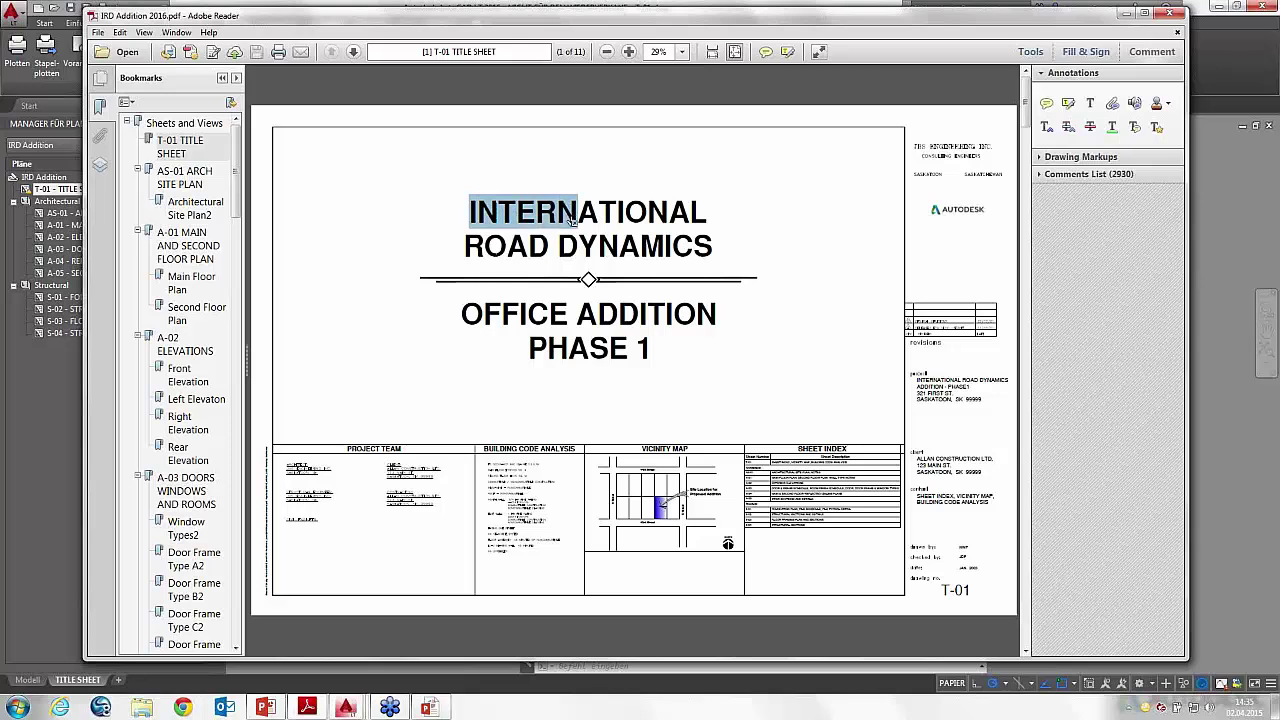
pyautogui.tripleClick(470, 247)
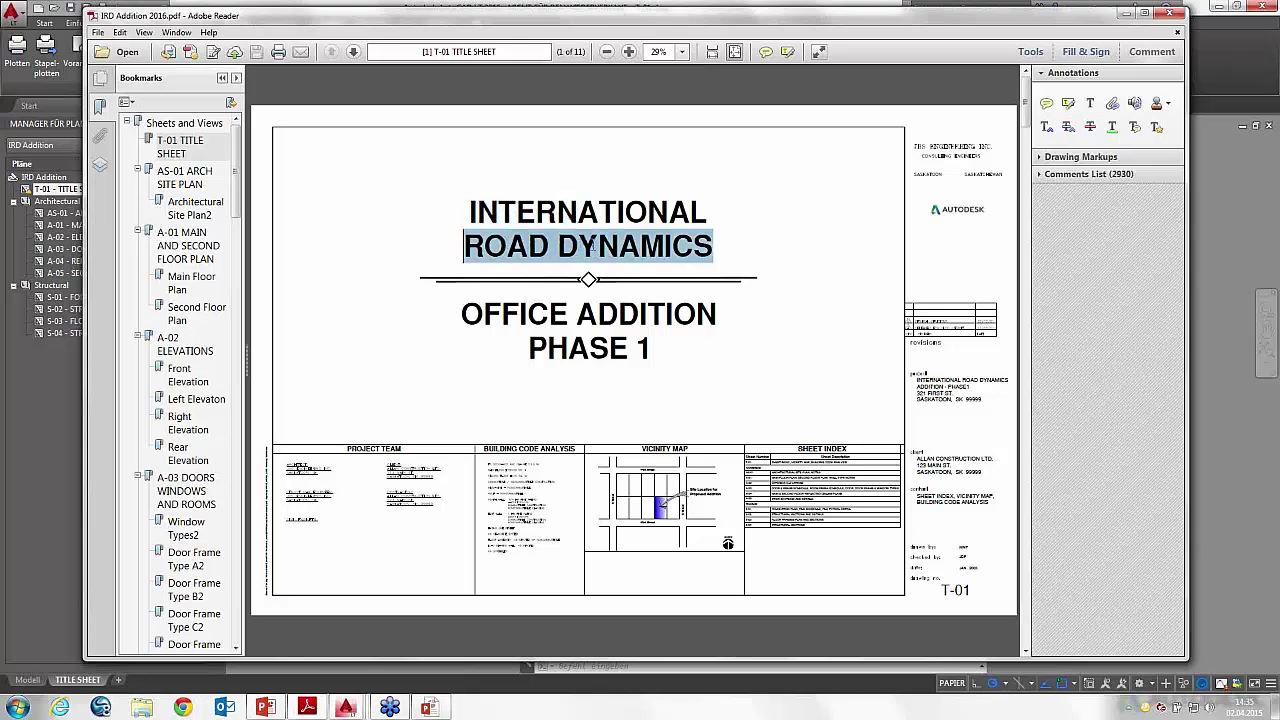
pyautogui.click(463, 315)
pyautogui.moveTo(463, 314); pyautogui.dragTo(568, 316)
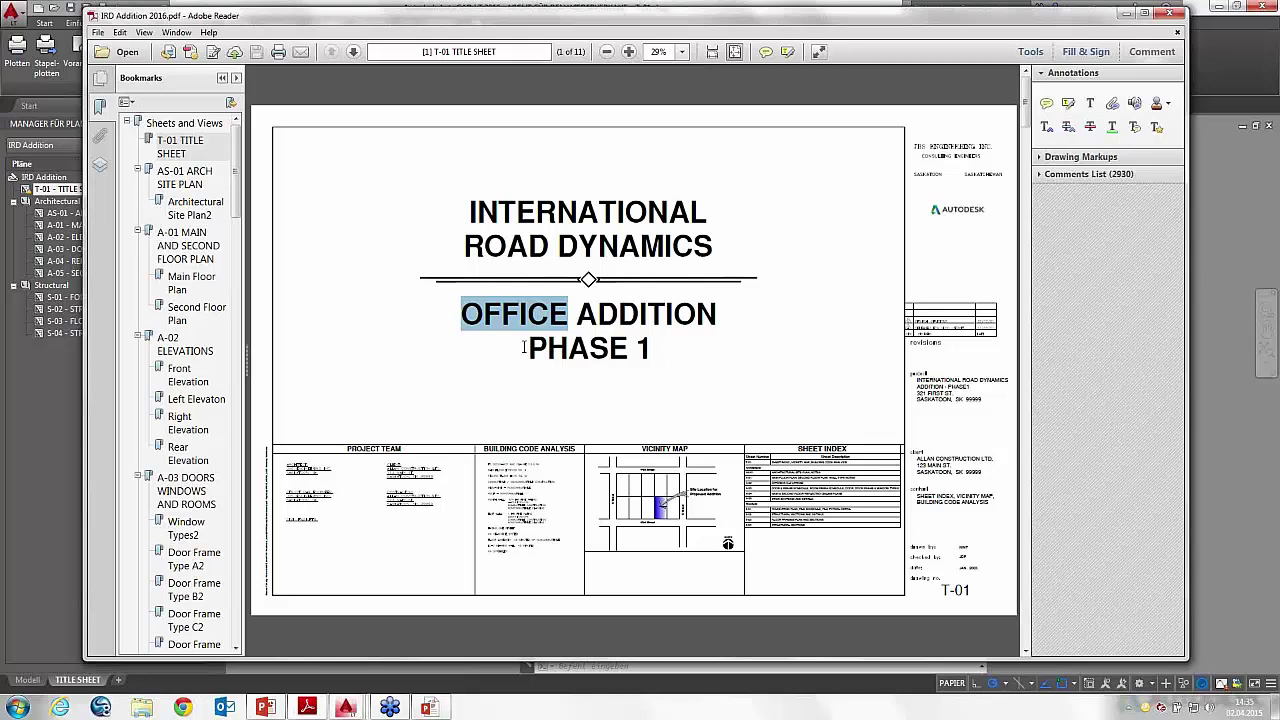
pyautogui.moveTo(470, 212); pyautogui.dragTo(562, 247)
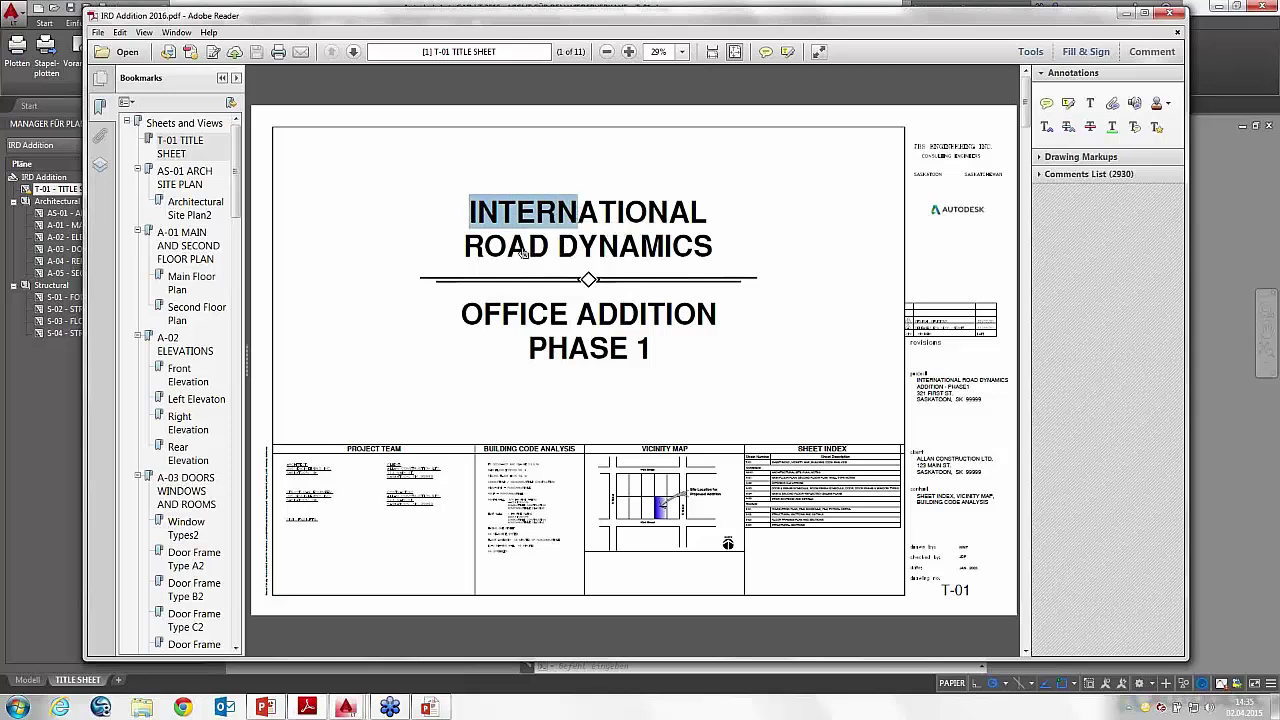
pyautogui.moveTo(463, 246); pyautogui.dragTo(512, 244)
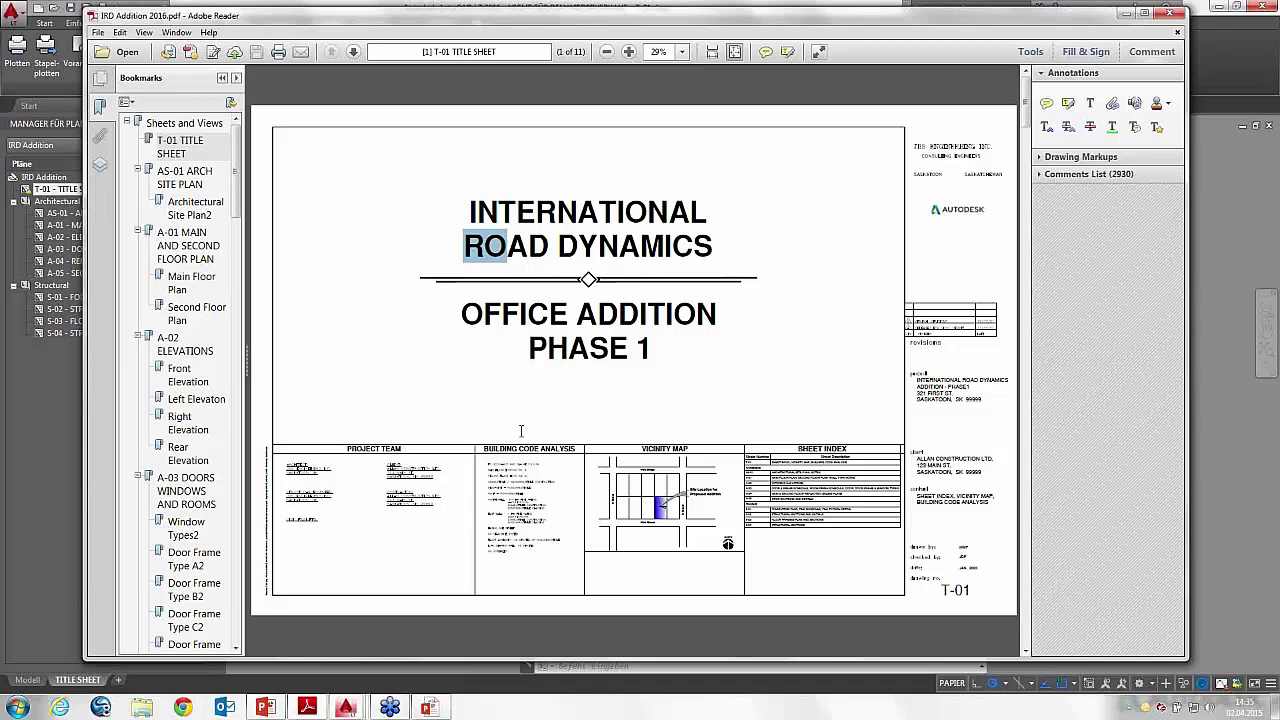
# Step: Navigate to the CLIENT / CONTRACTOR note and copy its text from ALLAN CONSTRUCTION on
pyautogui.keyDown('ctrl'); pyautogui.scroll(2, 533, 483); pyautogui.keyUp('ctrl')
pyautogui.keyDown('ctrl'); pyautogui.scroll(1, 533, 485); pyautogui.keyUp('ctrl')
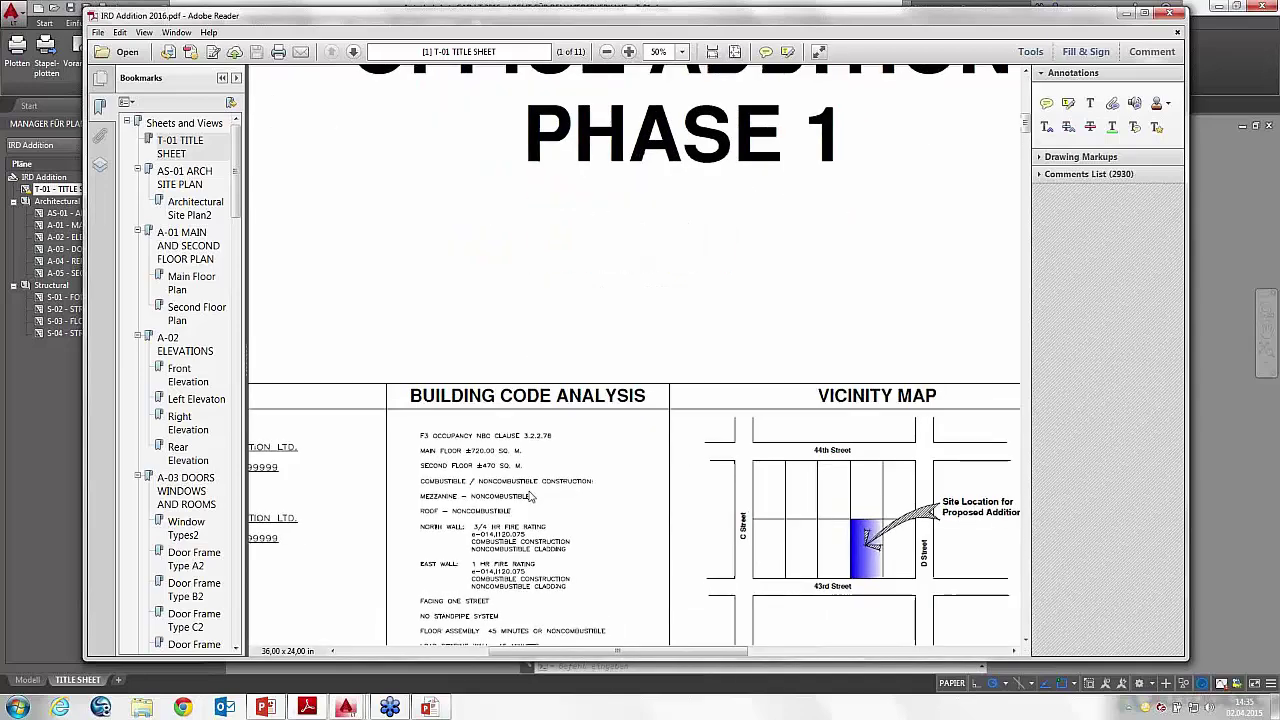
pyautogui.keyDown('ctrl'); pyautogui.scroll(1, 531, 495); pyautogui.keyUp('ctrl')
pyautogui.scroll(-3, 531, 497)
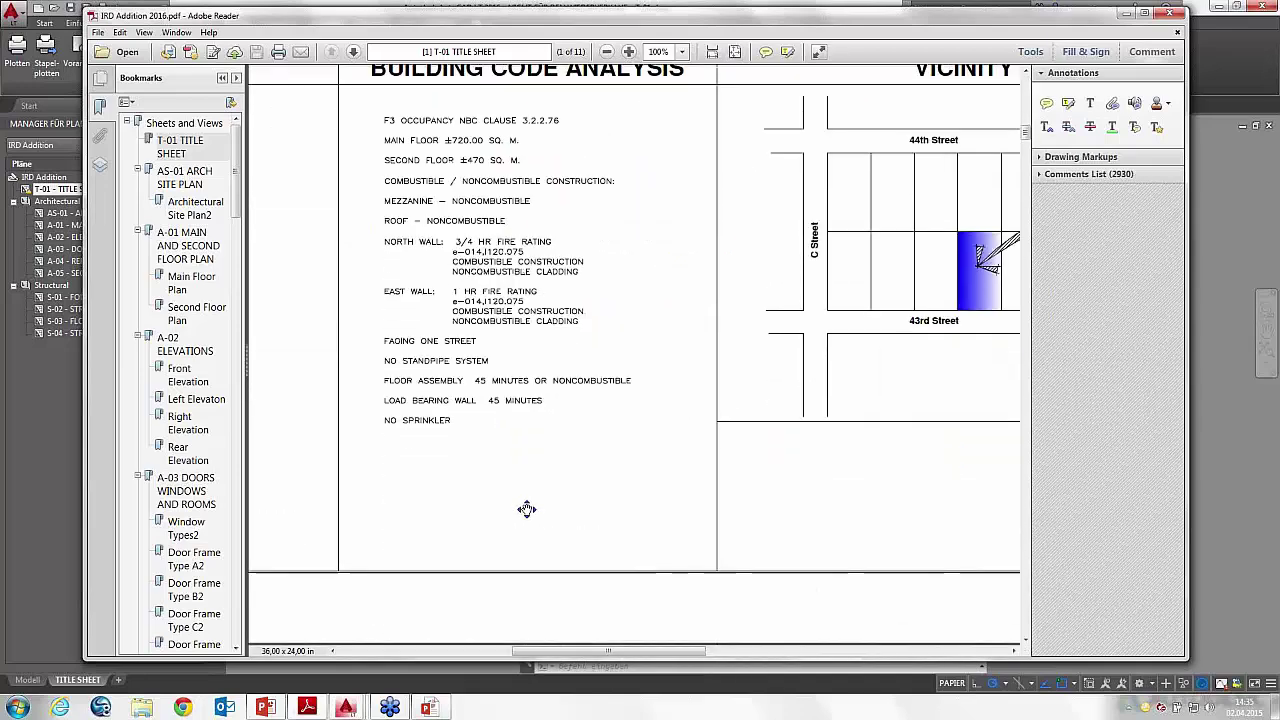
pyautogui.scroll(-3, 526, 466)
pyautogui.scroll(-3, 522, 502)
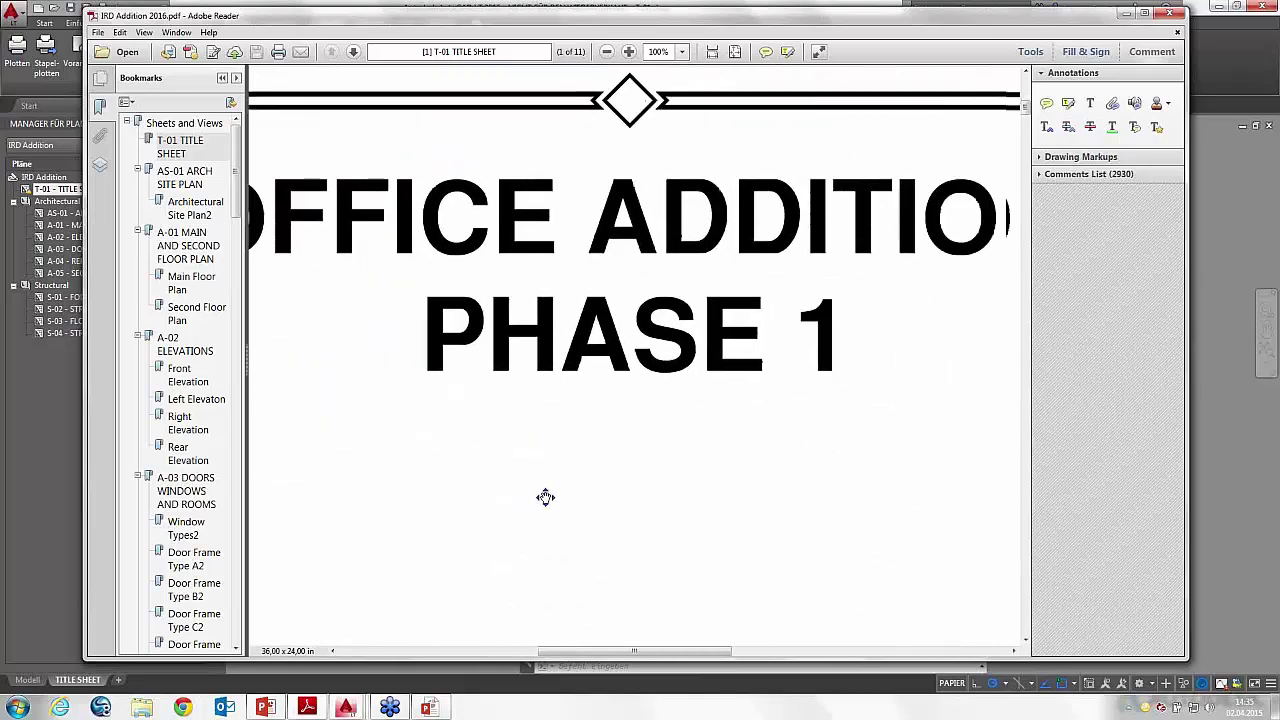
pyautogui.scroll(-2, 540, 497)
pyautogui.scroll(-3, 520, 500)
pyautogui.moveTo(510, 502); pyautogui.dragTo(654, 424)
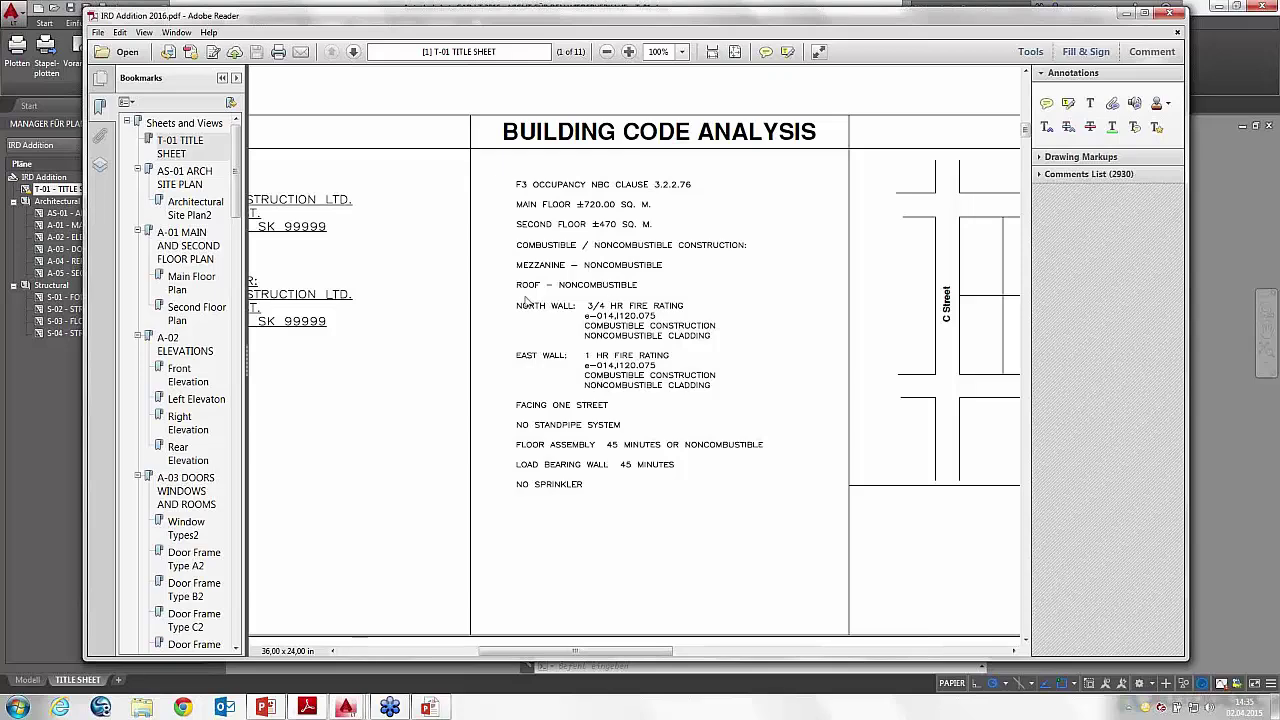
pyautogui.hscroll(-3, 485, 303)
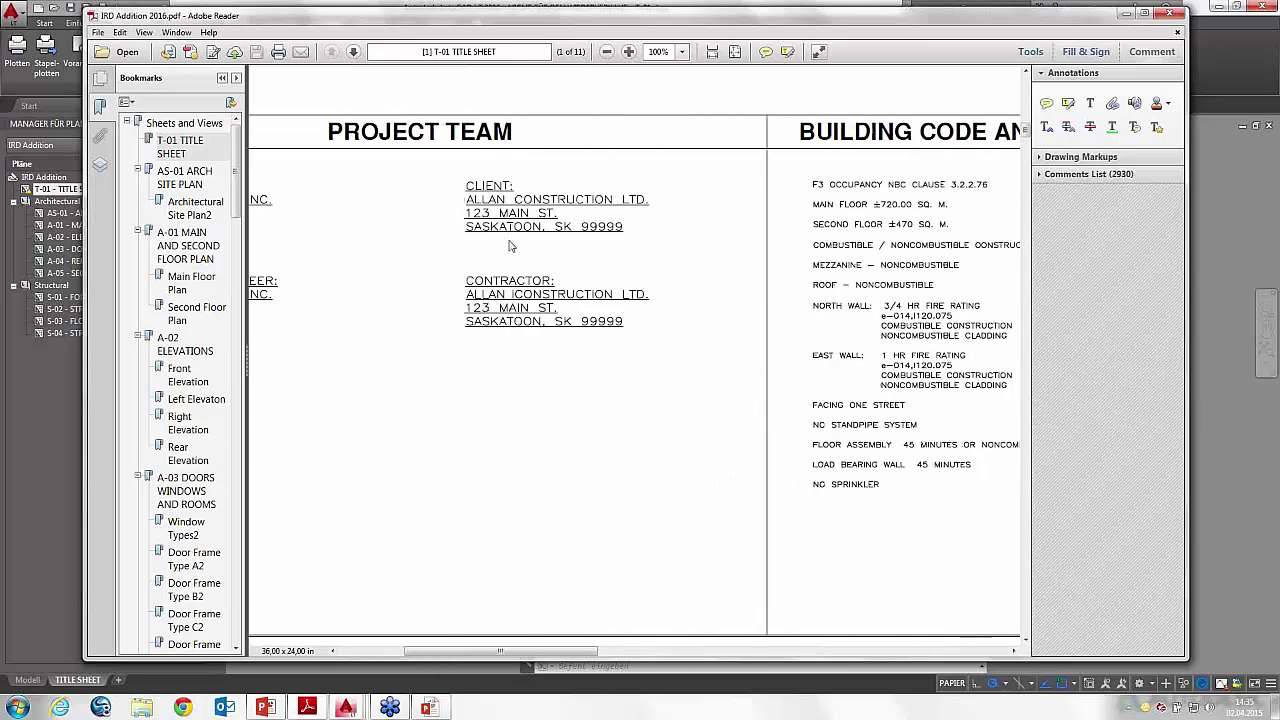
pyautogui.doubleClick(497, 196)
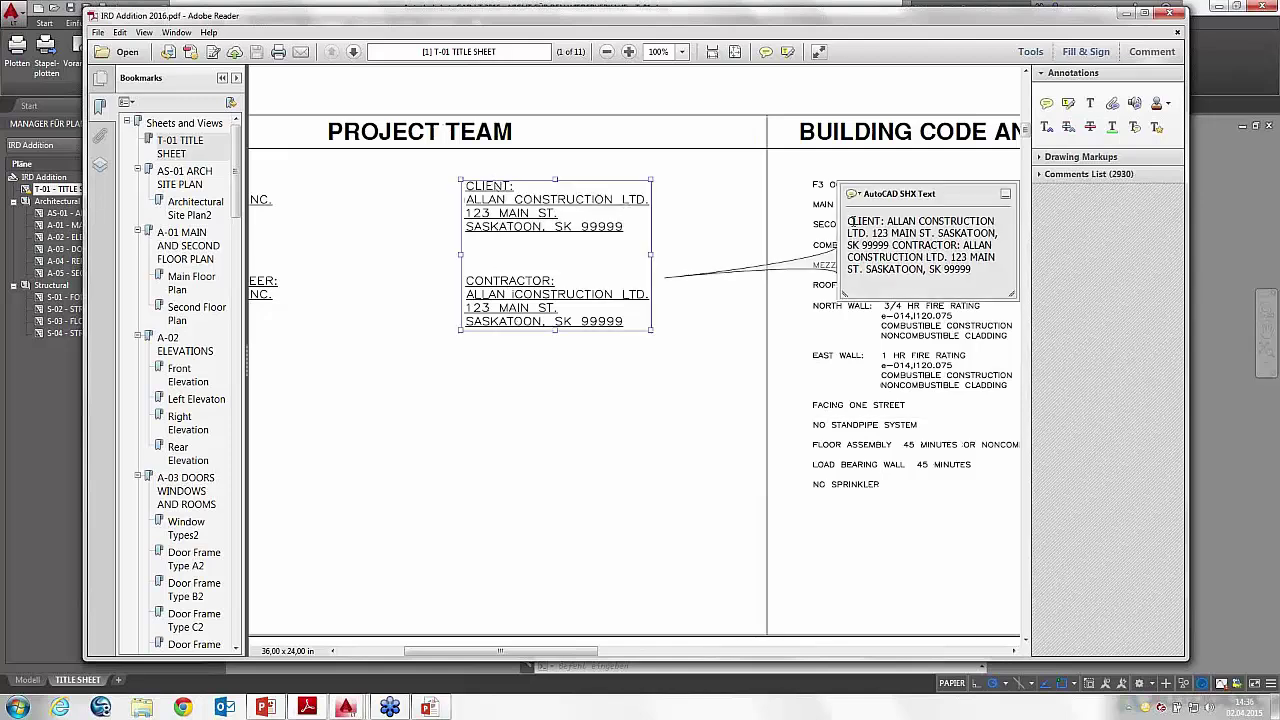
pyautogui.moveTo(851, 221); pyautogui.dragTo(968, 269)
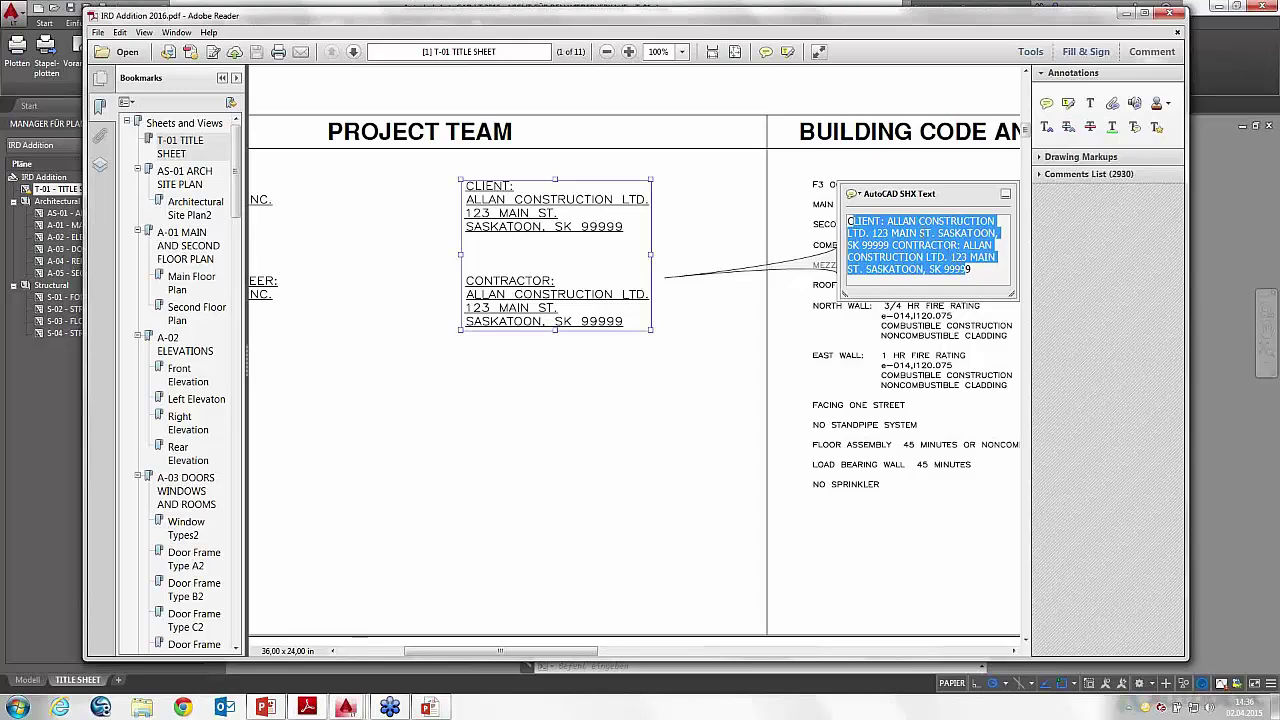
pyautogui.moveTo(887, 221)
pyautogui.mouseDown()
pyautogui.moveTo(959, 258)
pyautogui.moveTo(997, 258)
pyautogui.mouseUp()
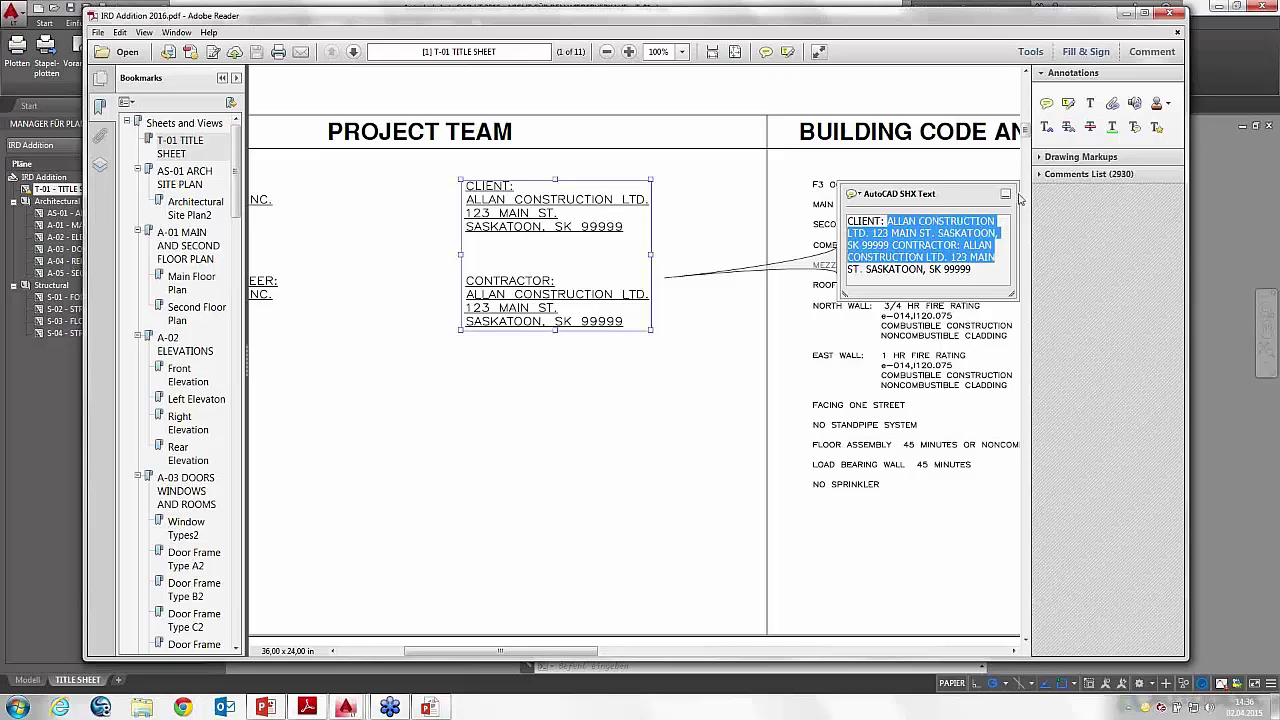
# Step: Search the Comments List for the copied note text, then for 'Sheet'
pyautogui.click(1041, 174)
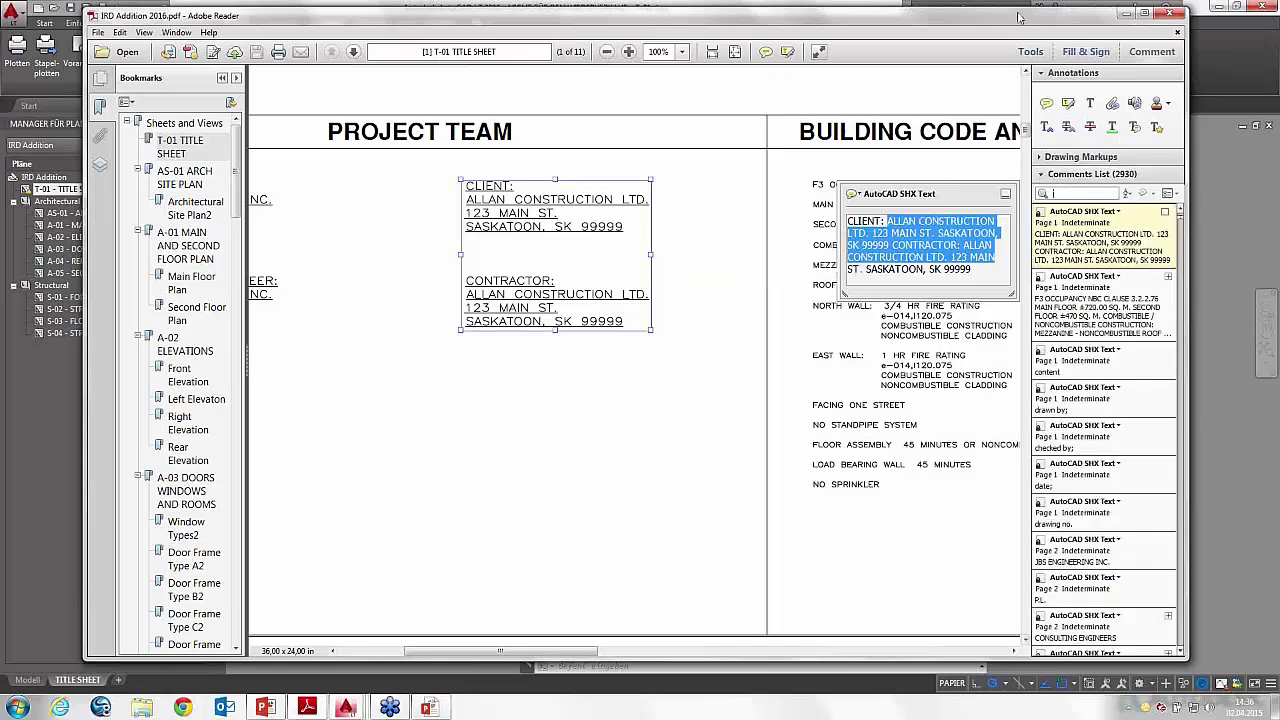
pyautogui.moveTo(1005, 15); pyautogui.dragTo(968, 12)
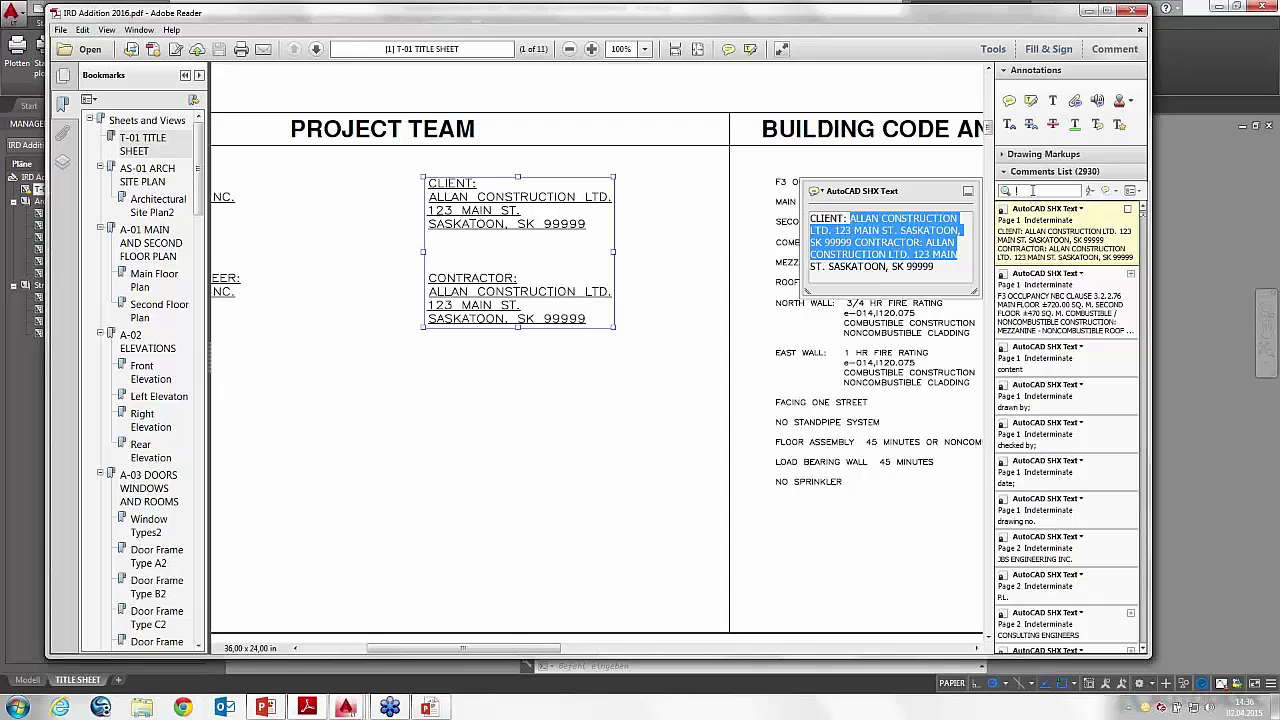
pyautogui.click(1033, 190)
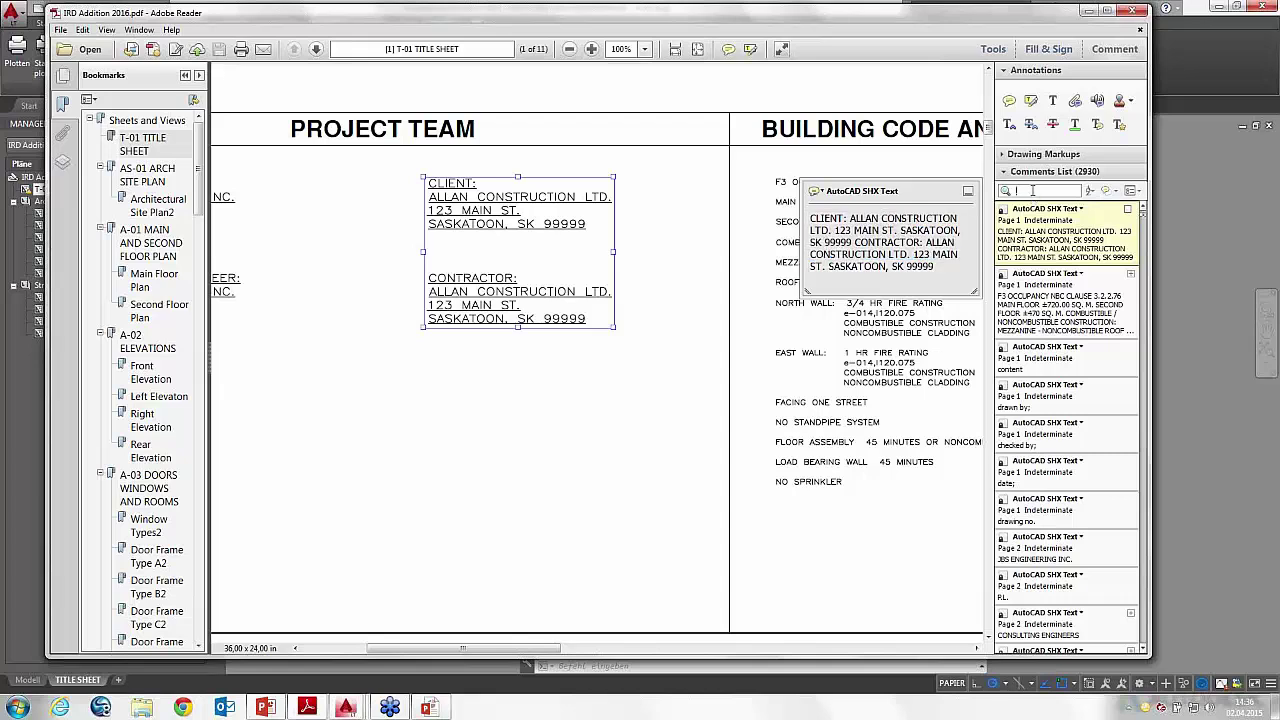
pyautogui.hotkey('ctrl', 'v')
pyautogui.press('Return')
pyautogui.click(1043, 256)
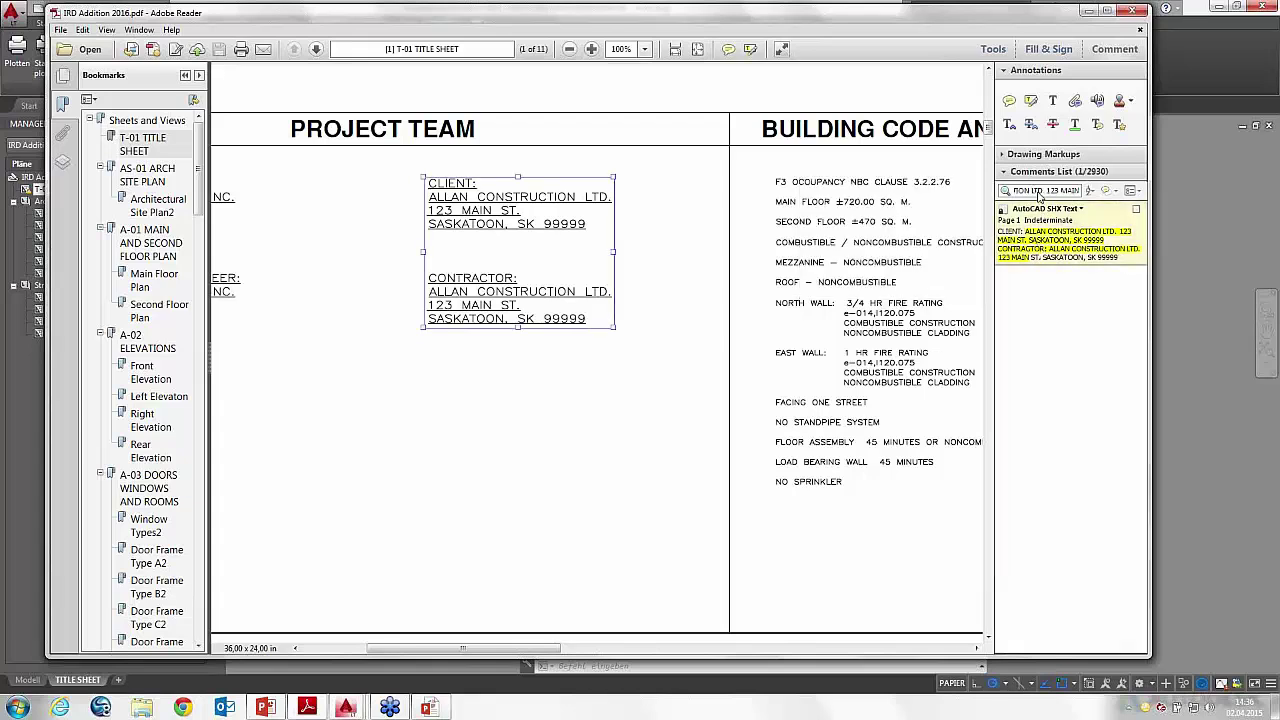
pyautogui.tripleClick(1036, 190)
pyautogui.write('Sheet')
pyautogui.press('Return')
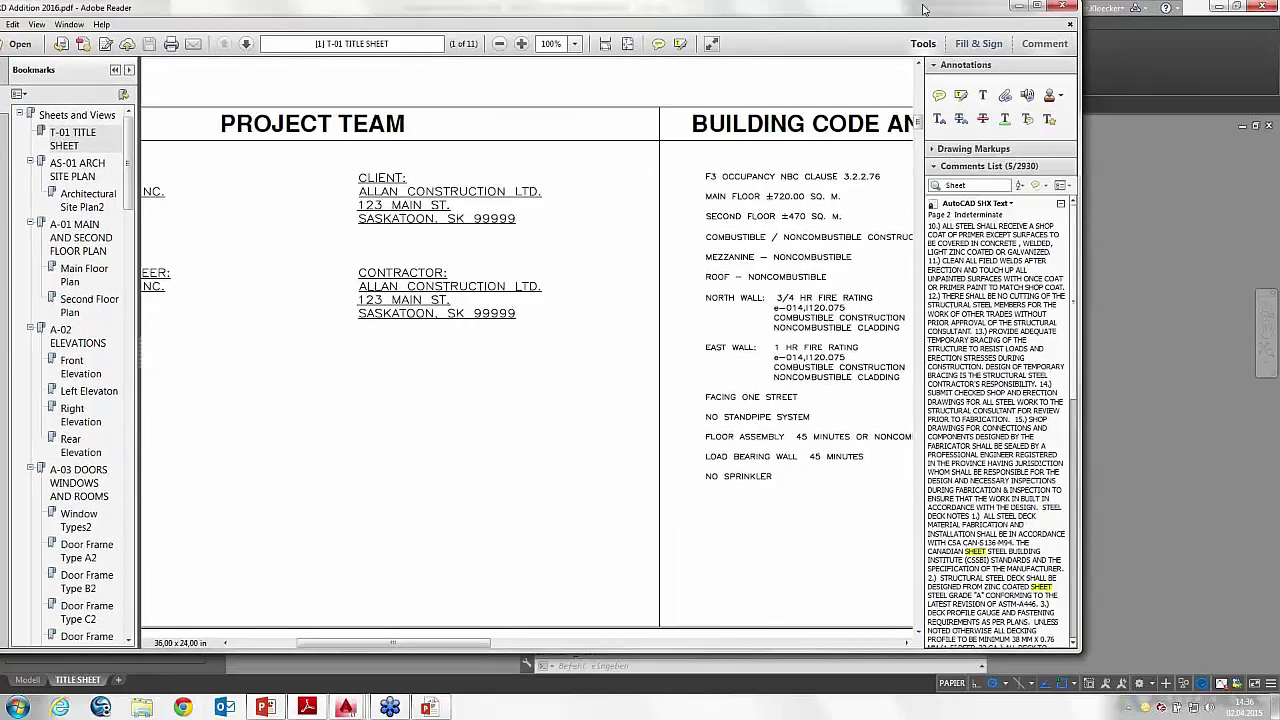
# Step: Jump between the 'Sheet' comment results on pages 3, 5, 10 and 11
pyautogui.moveTo(990, 15); pyautogui.dragTo(917, 12)
pyautogui.scroll(-1, 1070, 291)
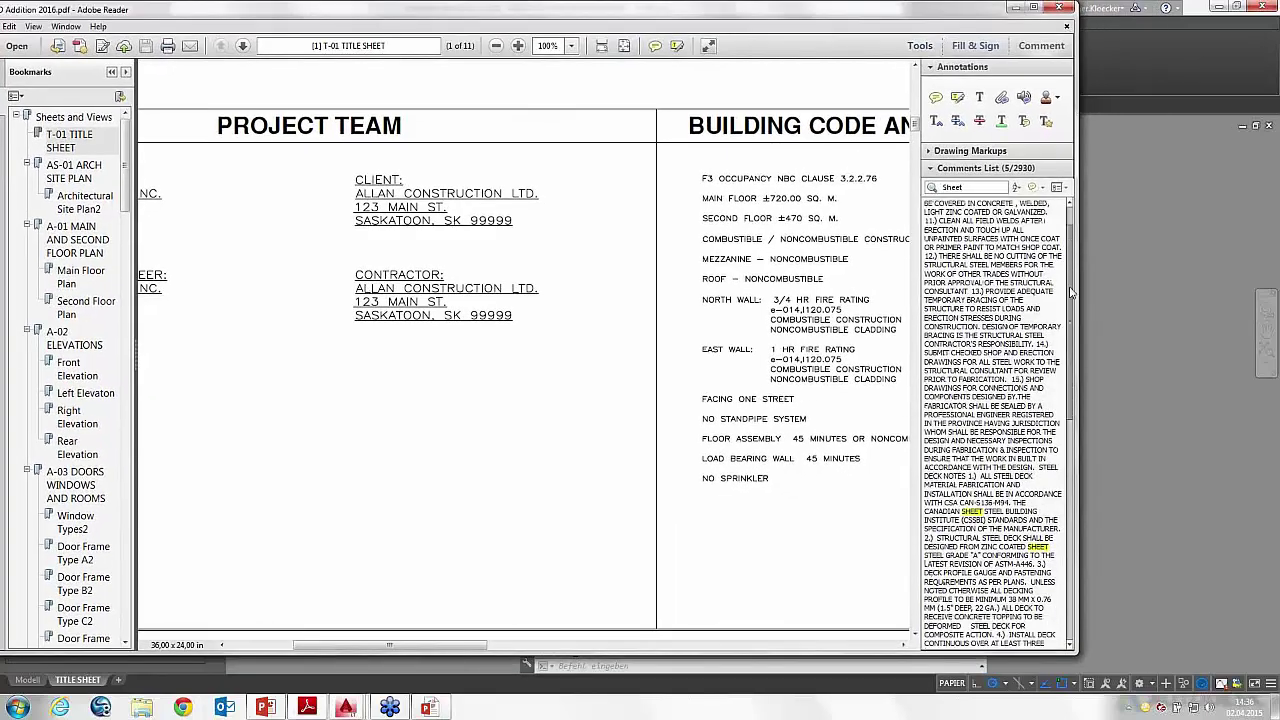
pyautogui.scroll(-3, 1070, 291)
pyautogui.scroll(-3, 1050, 380)
pyautogui.scroll(-3, 1030, 470)
pyautogui.scroll(-3, 1013, 551)
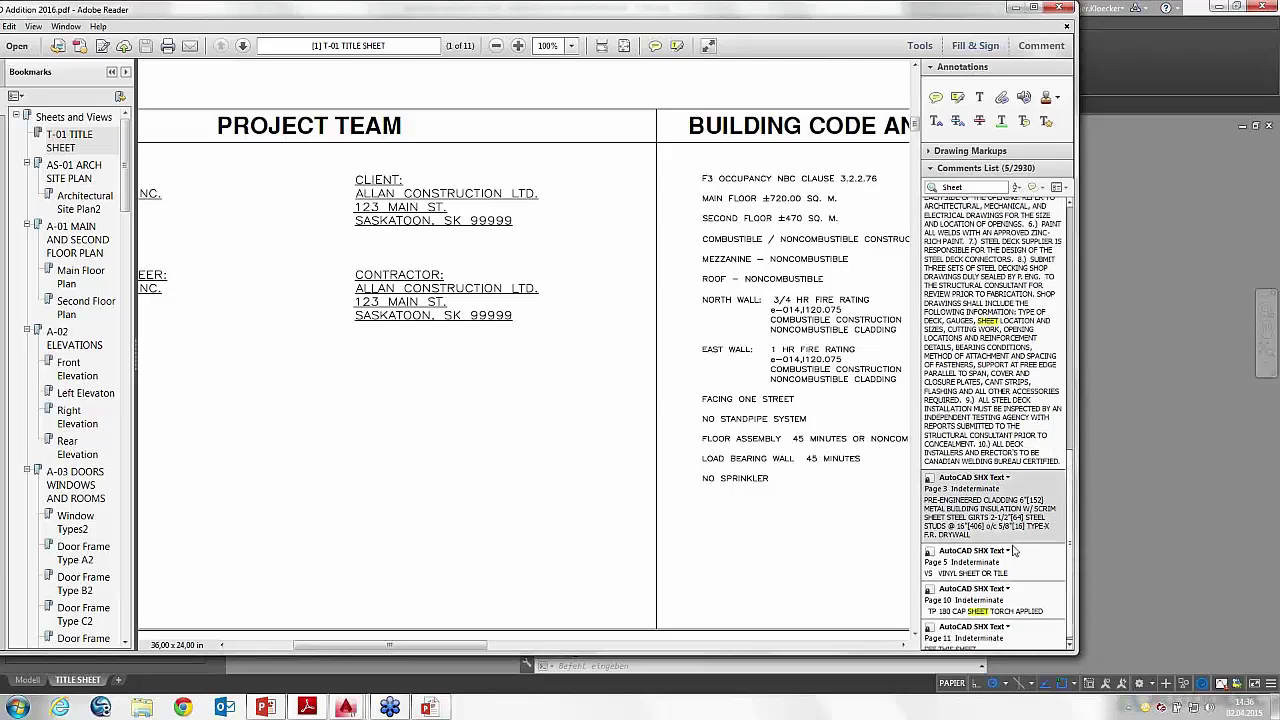
pyautogui.click(981, 532)
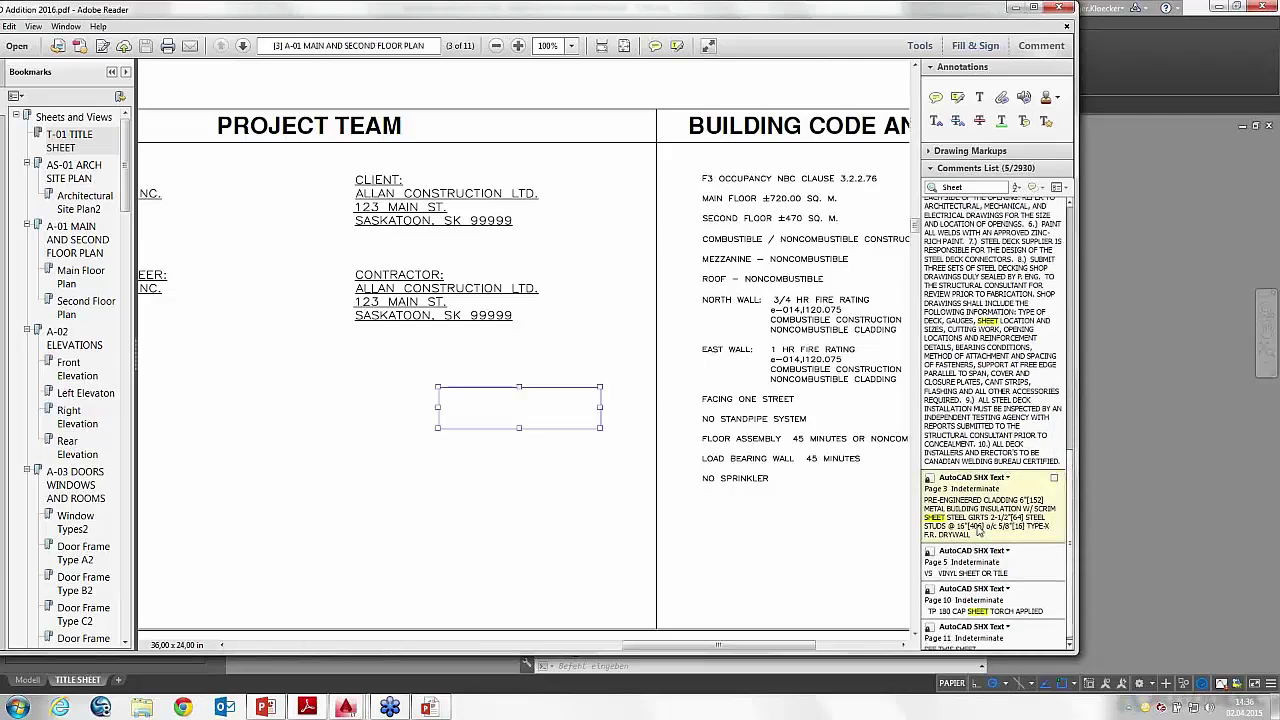
pyautogui.click(985, 565)
pyautogui.click(985, 598)
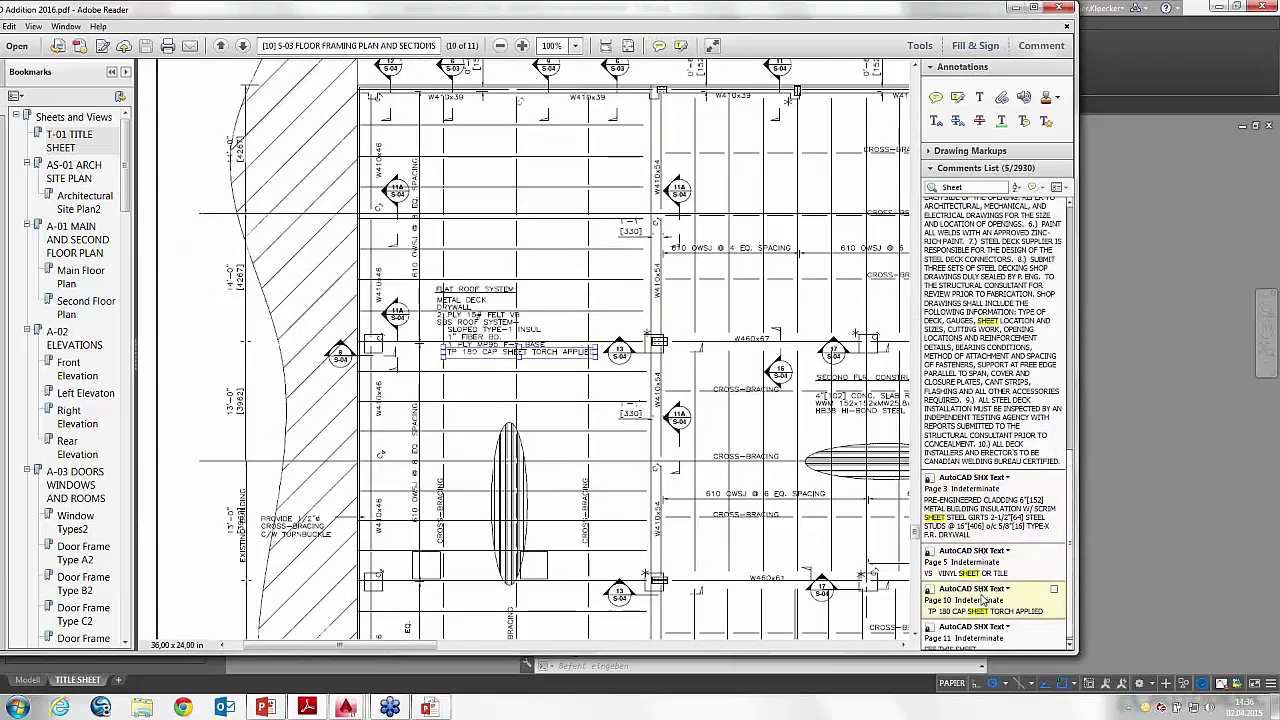
pyautogui.click(980, 632)
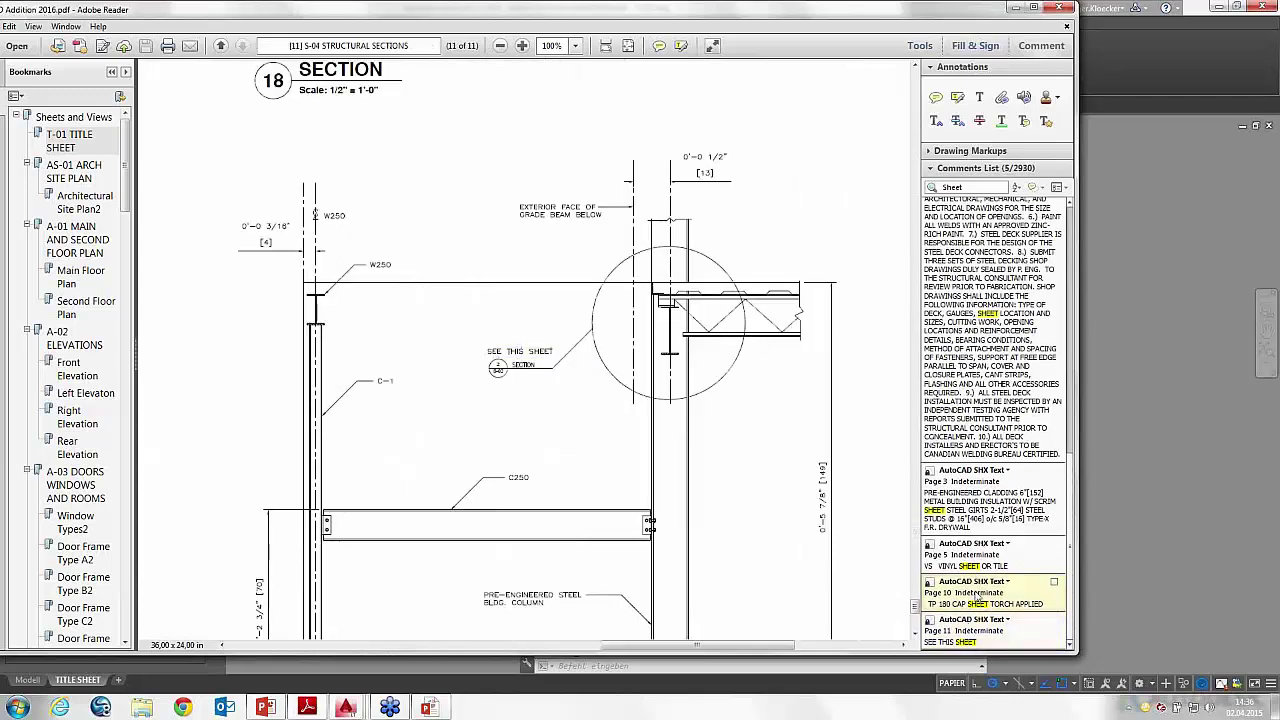
pyautogui.click(978, 597)
pyautogui.click(978, 568)
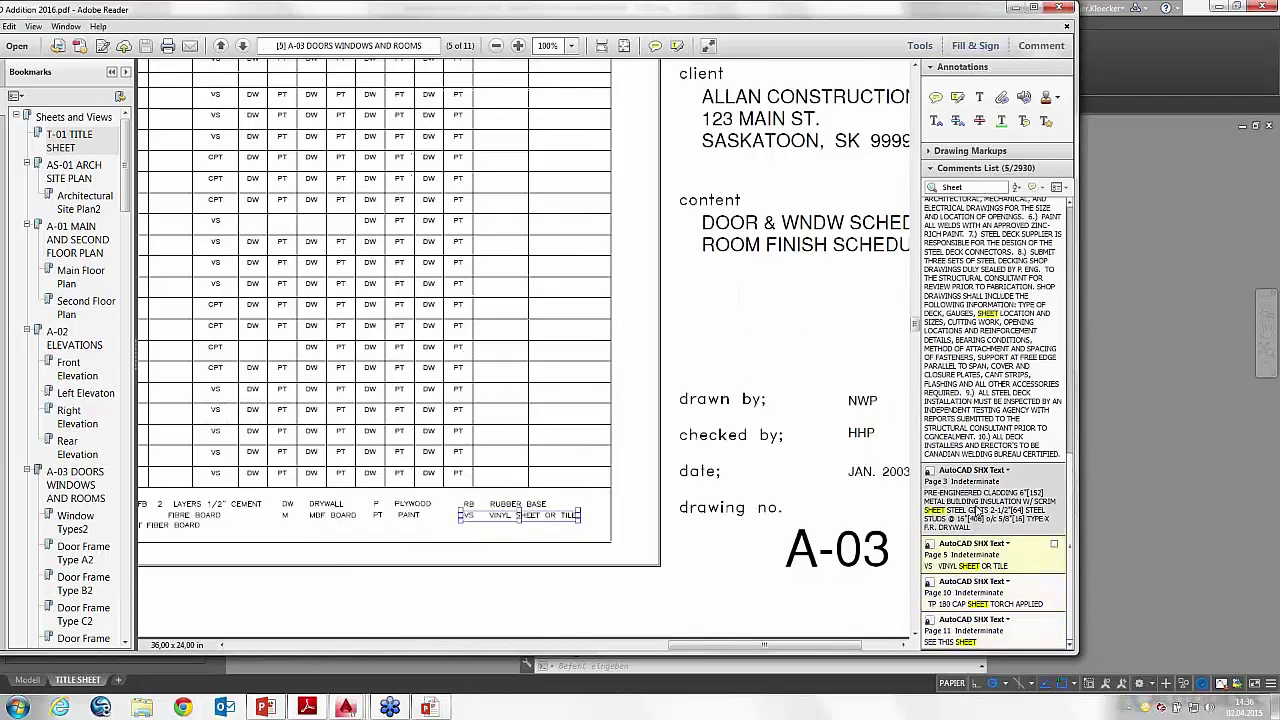
pyautogui.click(976, 512)
pyautogui.click(987, 553)
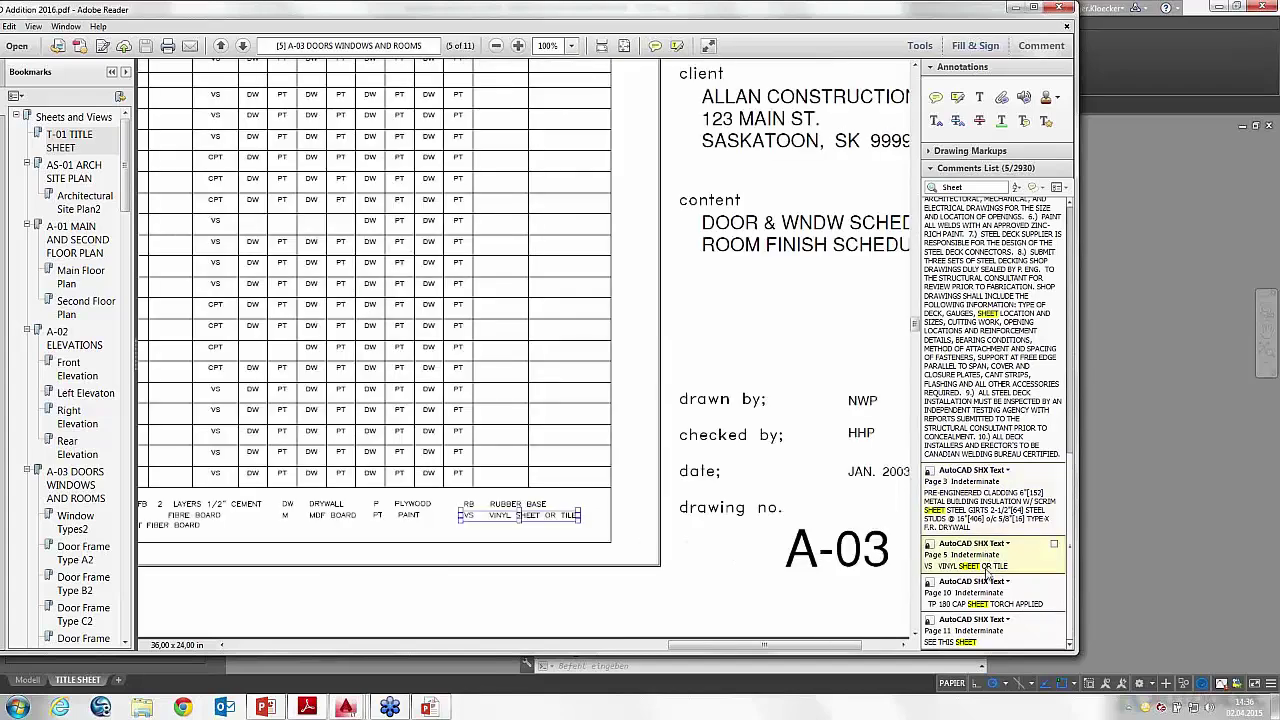
pyautogui.click(990, 595)
pyautogui.click(990, 627)
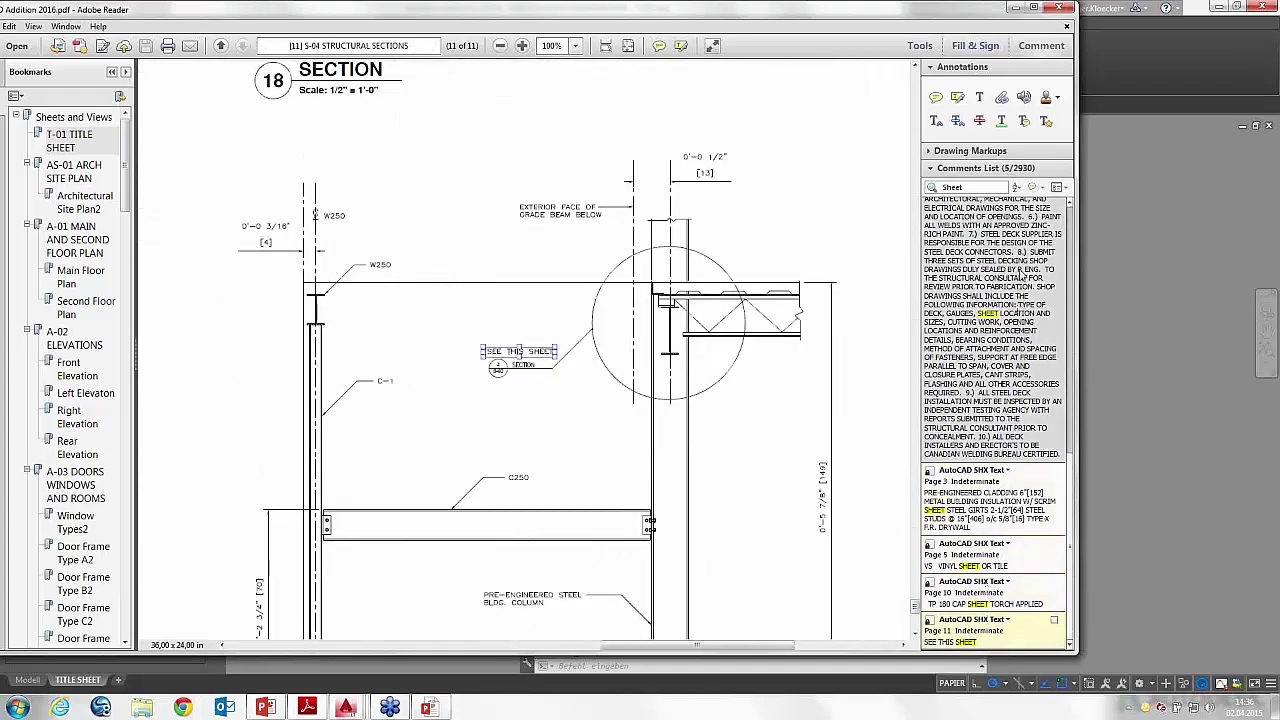
pyautogui.moveTo(1071, 470); pyautogui.dragTo(1073, 218)
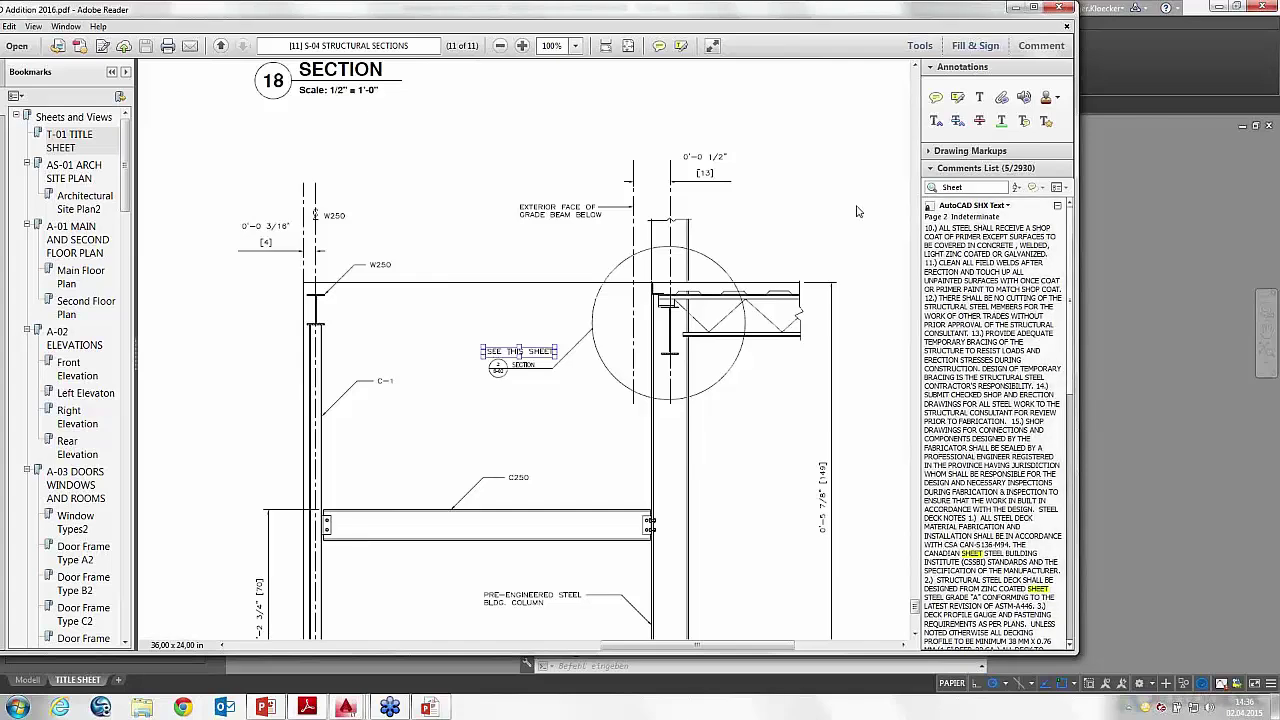
# Step: Use Page Thumbnails to browse to page 5, A-03, then return to Bookmarks
pyautogui.moveTo(821, 17); pyautogui.dragTo(895, 21)
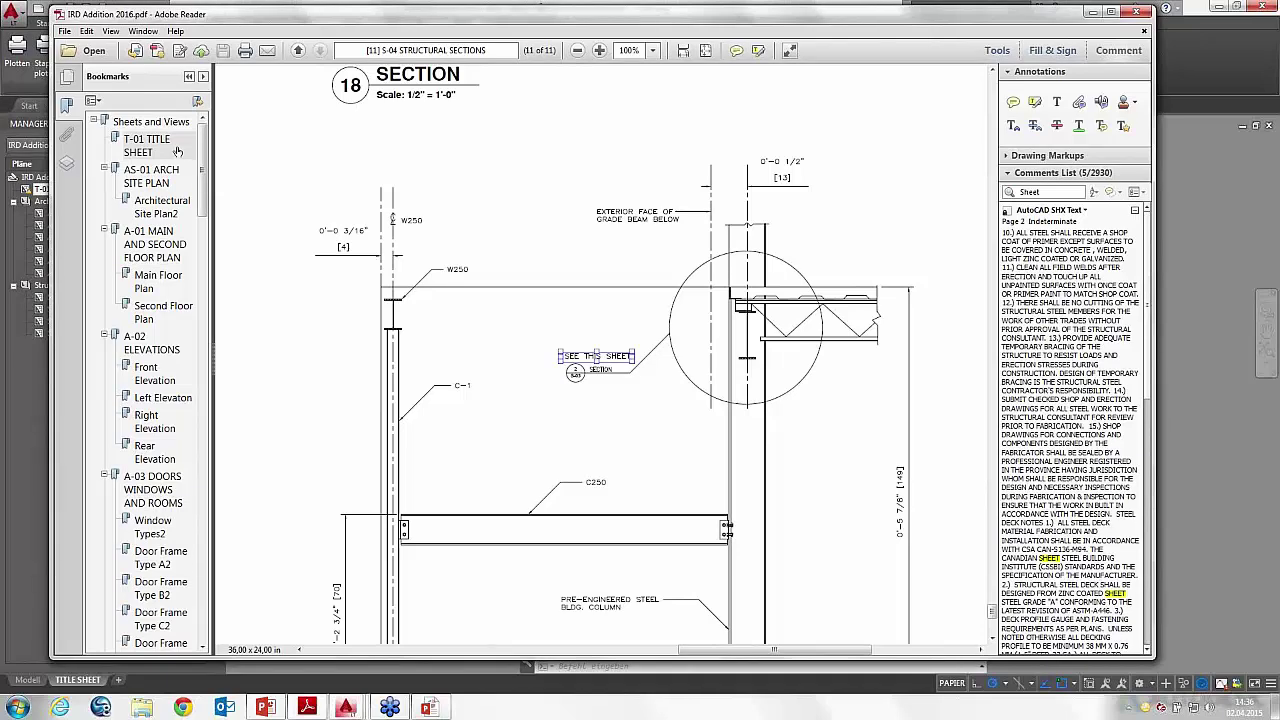
pyautogui.click(68, 78)
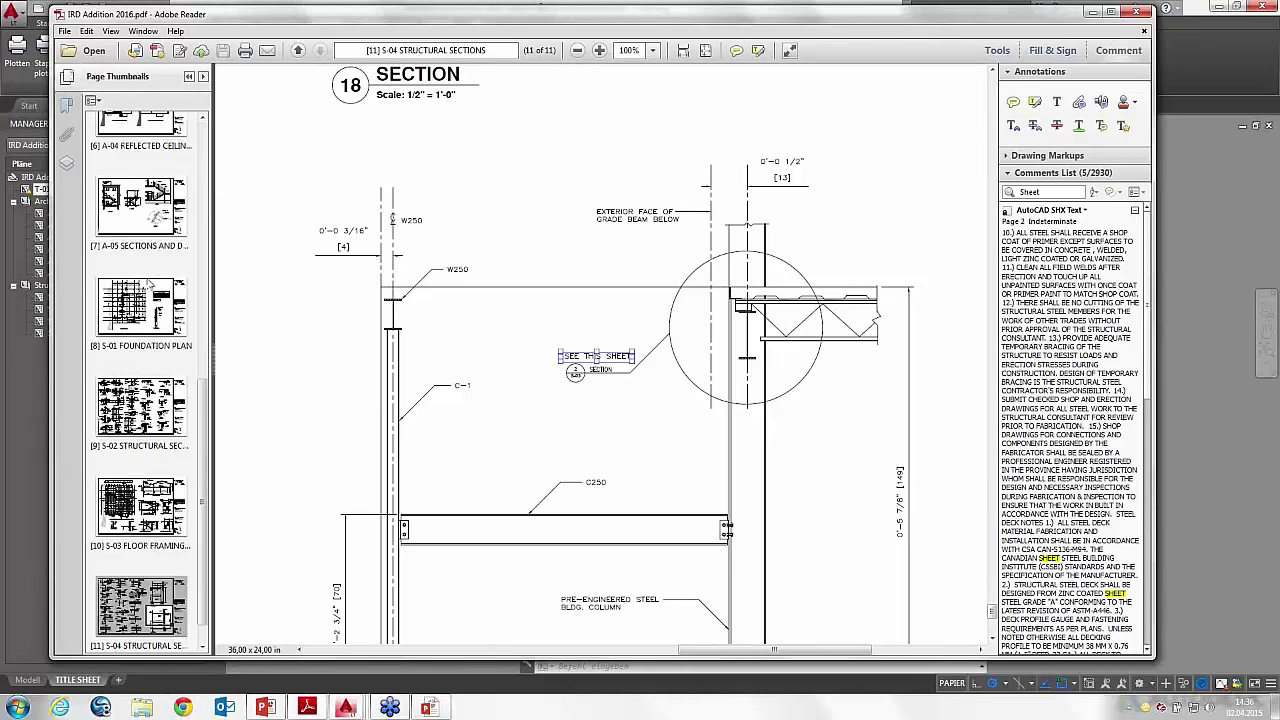
pyautogui.moveTo(203, 386)
pyautogui.mouseDown()
pyautogui.moveTo(218, 283)
pyautogui.moveTo(108, 101)
pyautogui.mouseUp()
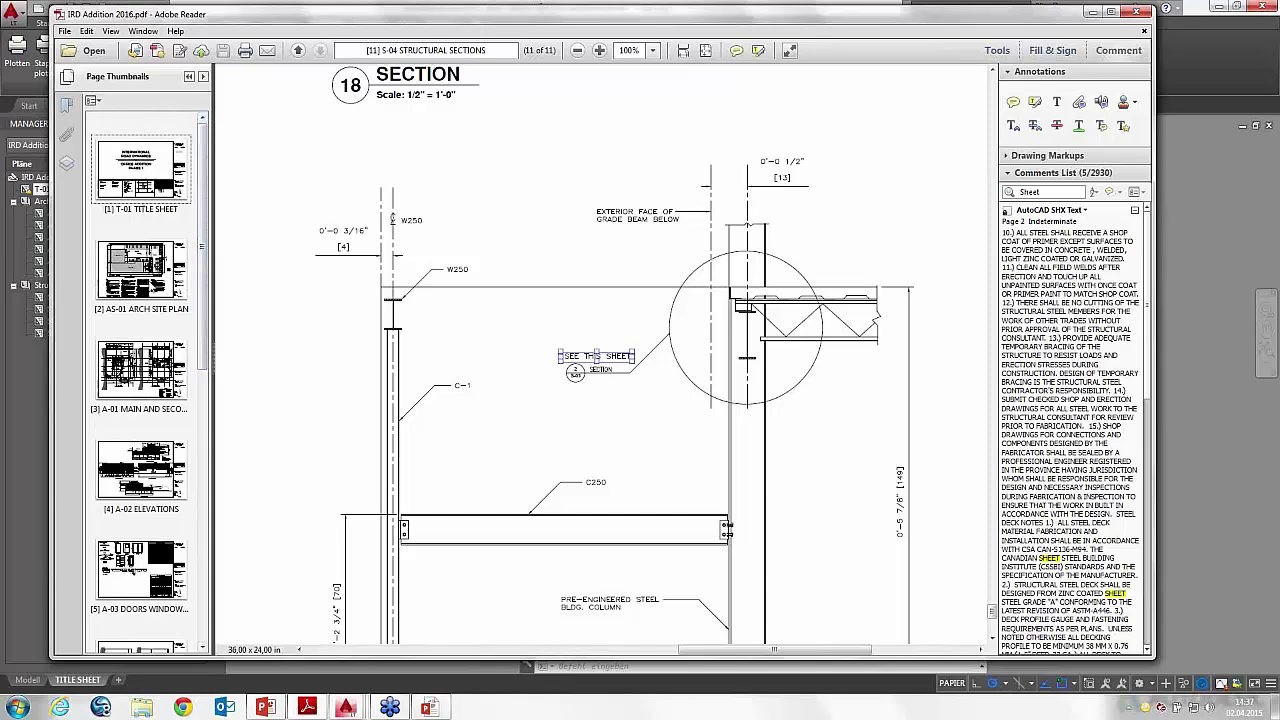
pyautogui.click(142, 378)
pyautogui.click(143, 293)
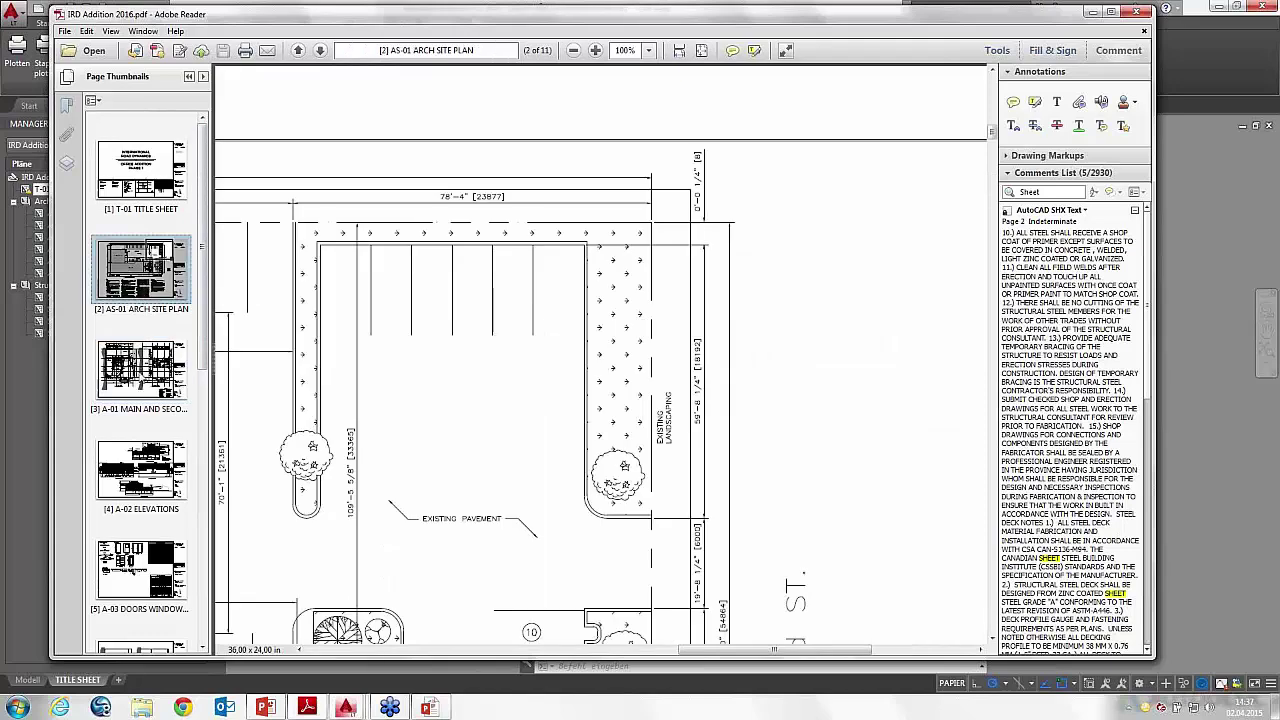
pyautogui.click(141, 415)
pyautogui.click(148, 467)
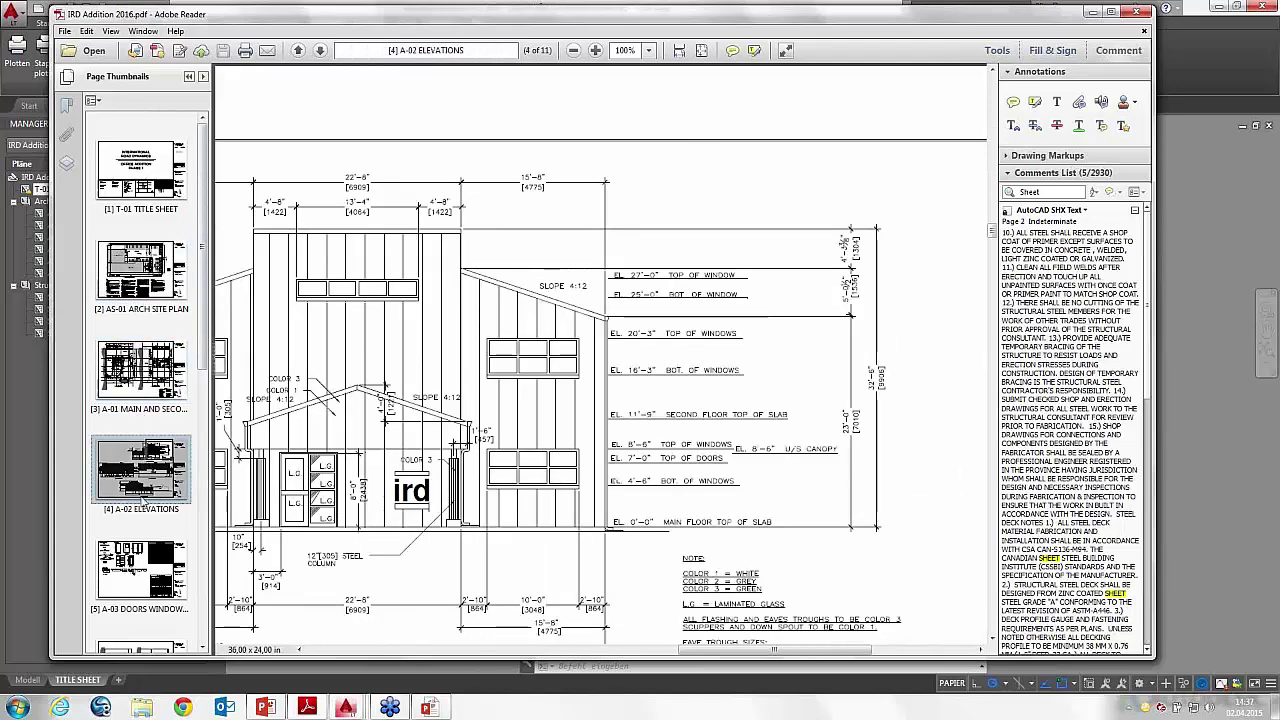
pyautogui.click(154, 562)
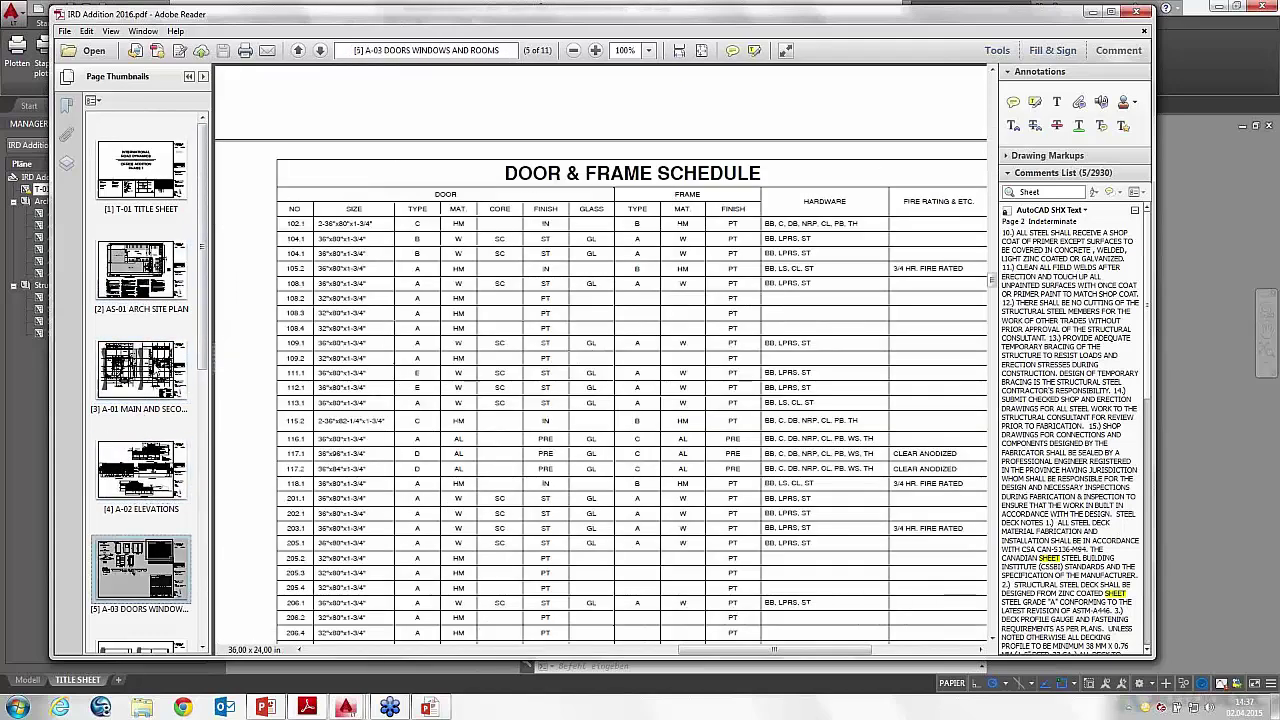
pyautogui.click(68, 104)
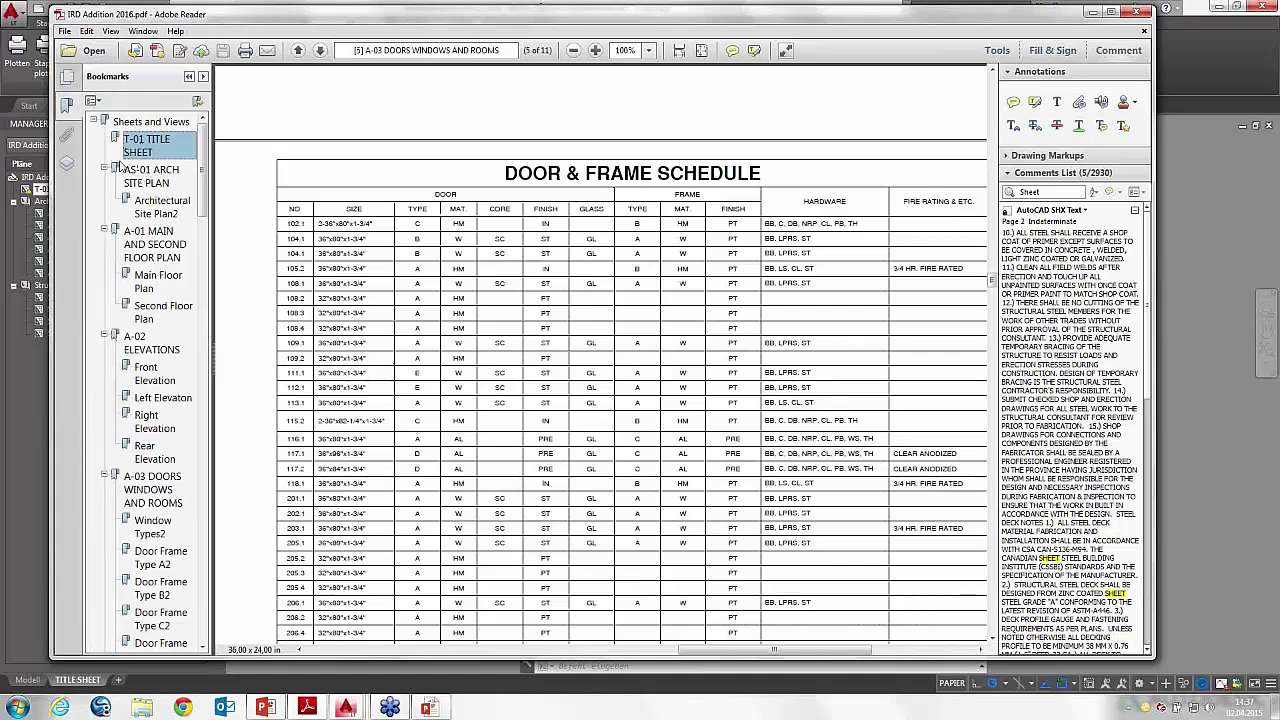
# Step: Visit the AS-01, Site Plan2, A-01, Main Floor and Second Floor Plan bookmarks
pyautogui.click(130, 172)
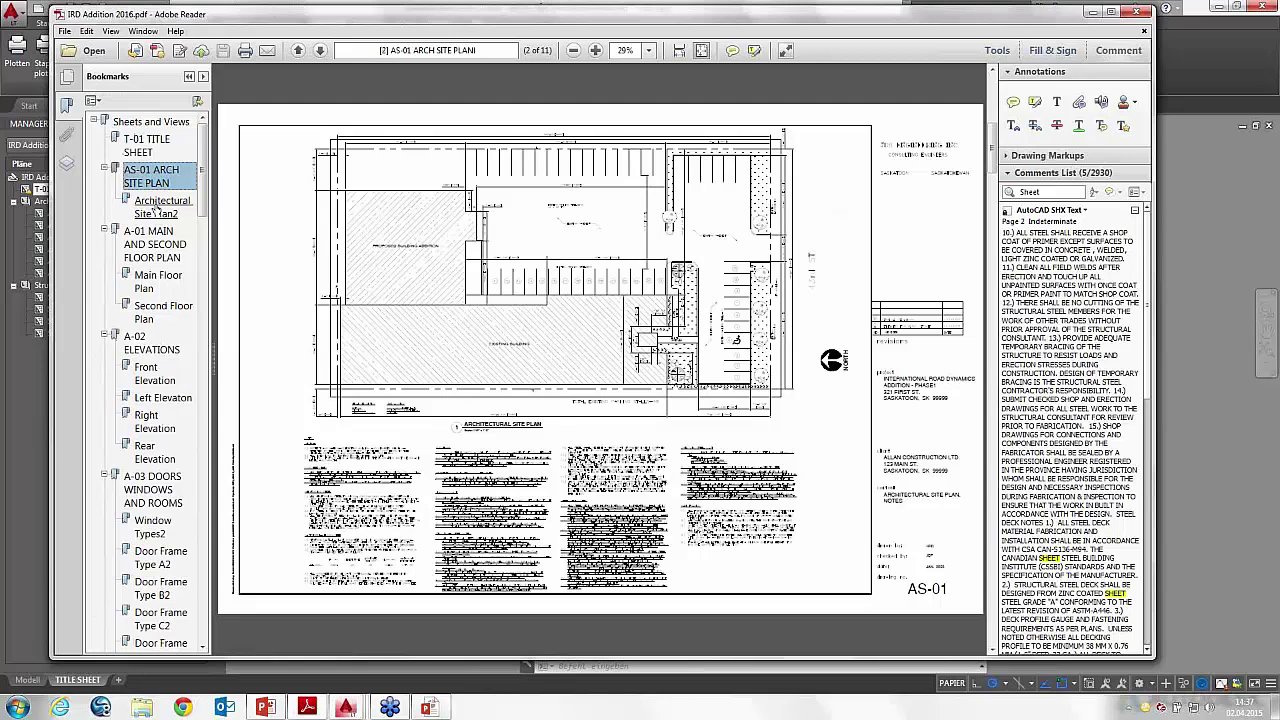
pyautogui.click(155, 207)
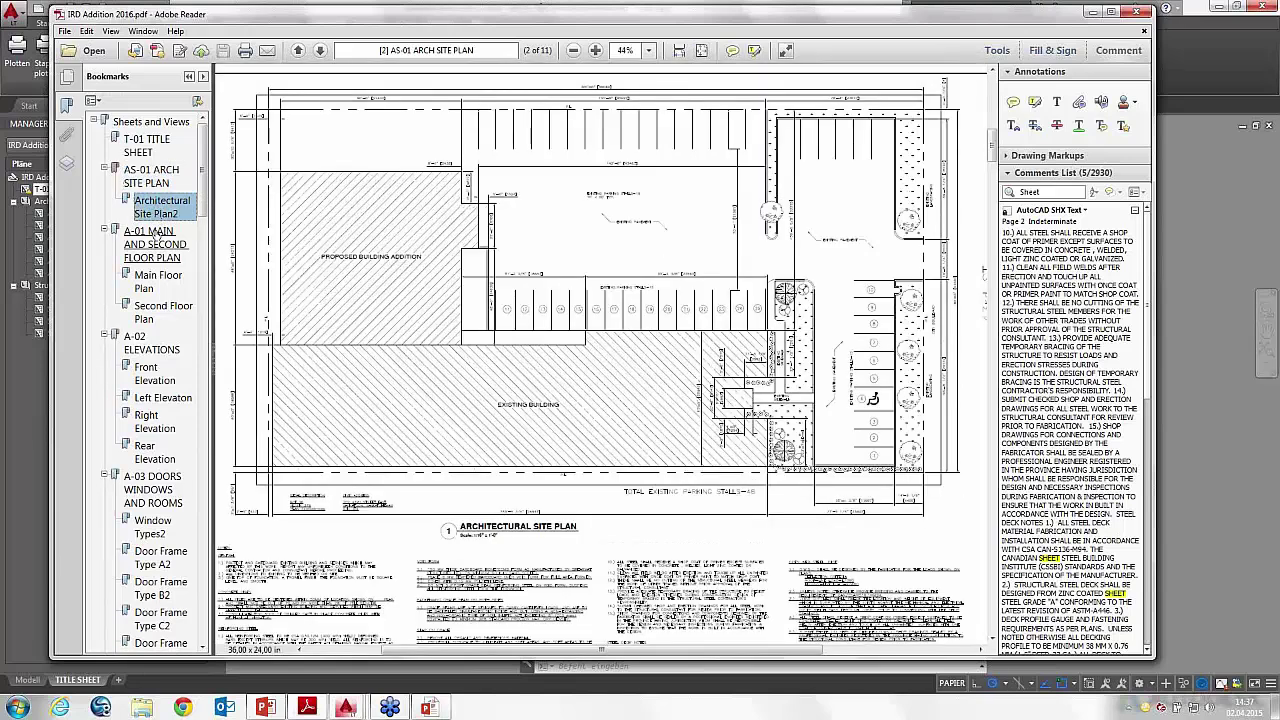
pyautogui.click(155, 237)
pyautogui.click(158, 280)
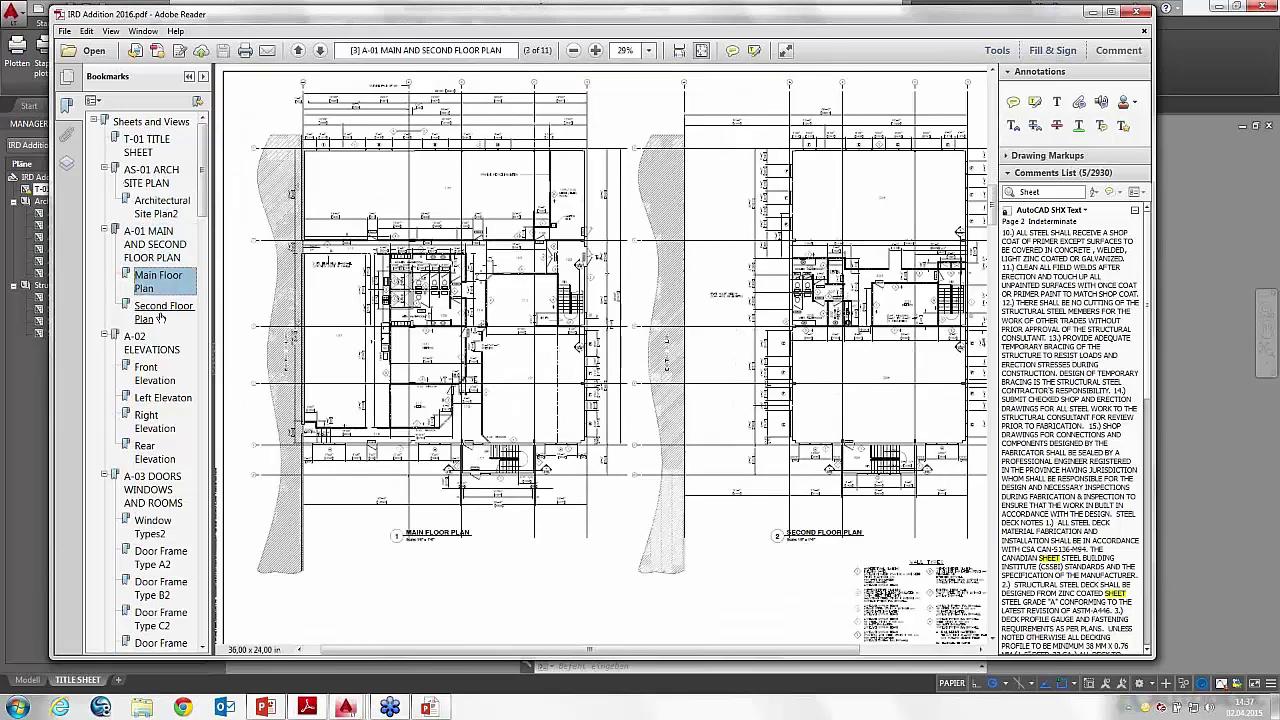
pyautogui.click(160, 312)
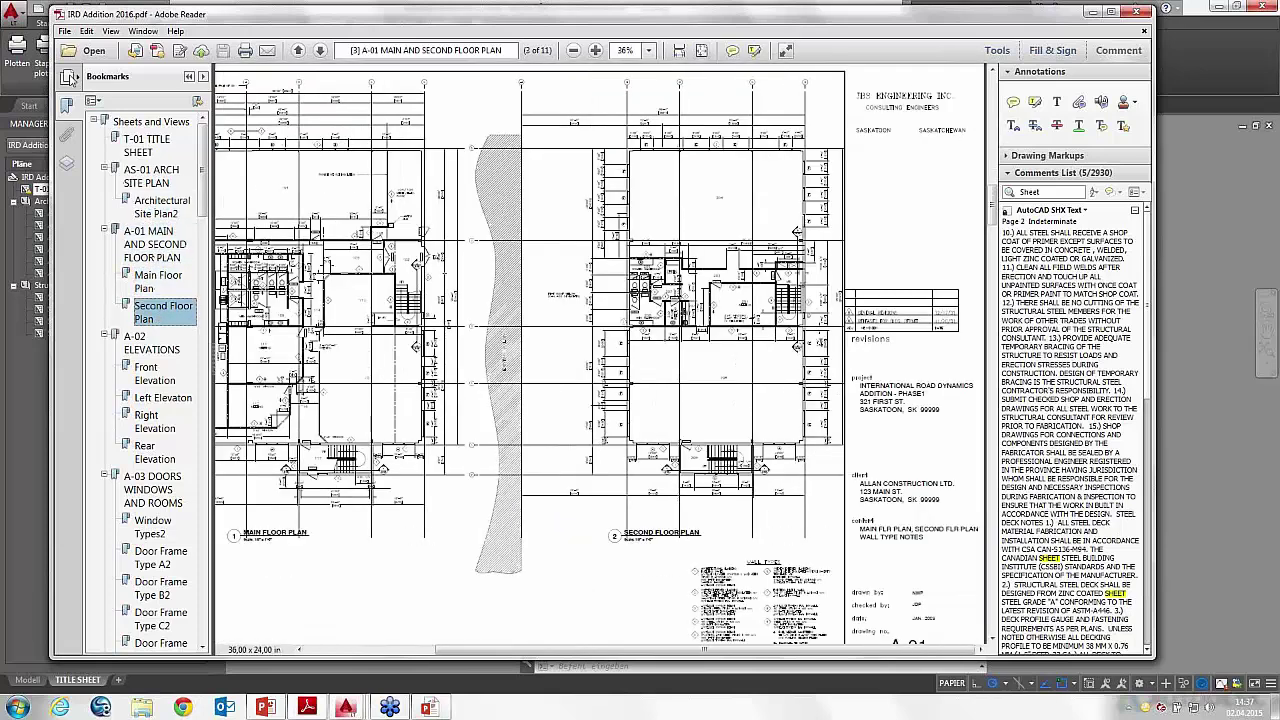
# Step: Switch to Page Thumbnails and open page 7, A-05 Sections and Details
pyautogui.click(68, 78)
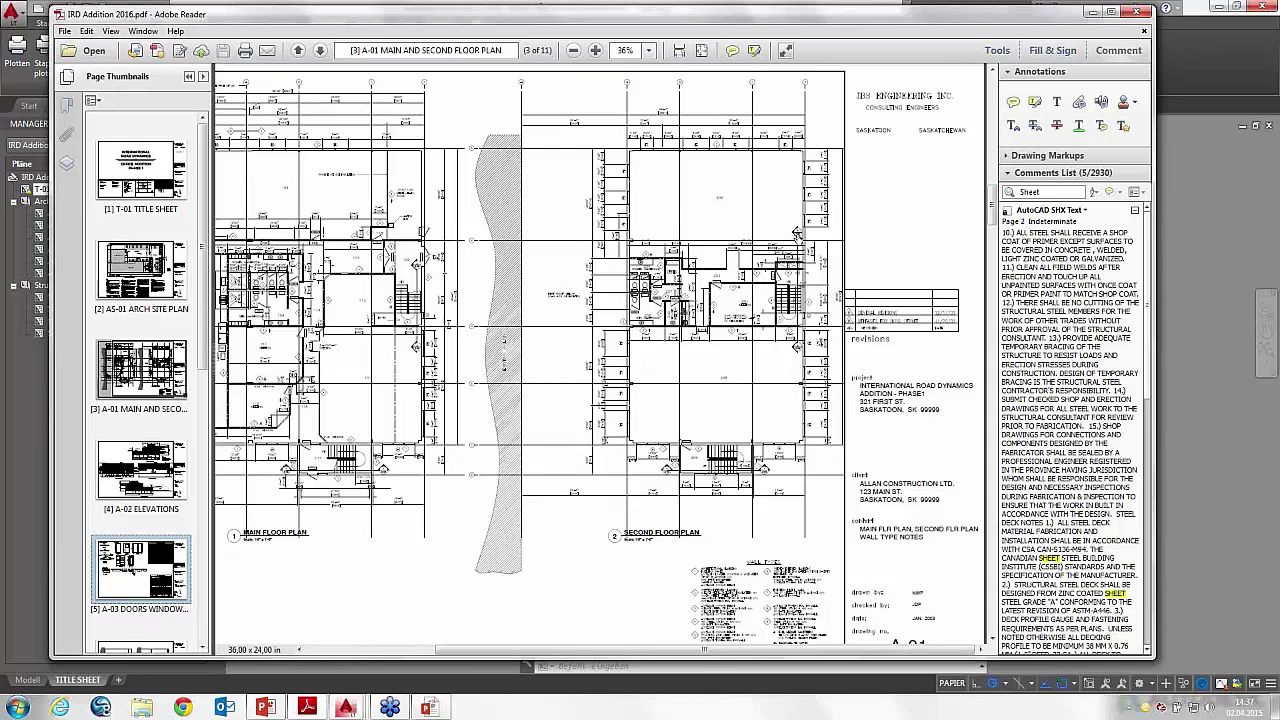
pyautogui.keyDown('ctrl'); pyautogui.scroll(1, 797, 232); pyautogui.keyUp('ctrl')
pyautogui.keyDown('ctrl'); pyautogui.scroll(1, 797, 232); pyautogui.keyUp('ctrl')
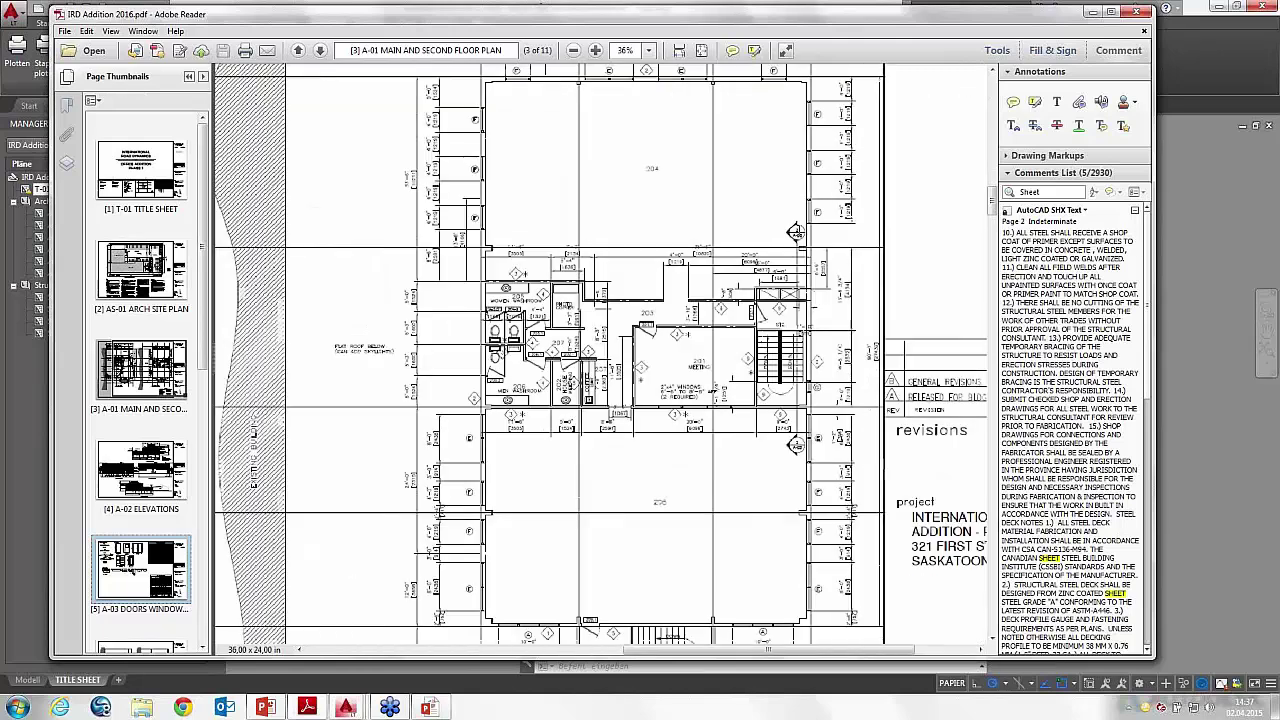
pyautogui.keyDown('ctrl'); pyautogui.scroll(1, 796, 232); pyautogui.keyUp('ctrl')
pyautogui.keyDown('ctrl'); pyautogui.scroll(1, 794, 232); pyautogui.keyUp('ctrl')
pyautogui.keyDown('ctrl'); pyautogui.scroll(2, 797, 232); pyautogui.keyUp('ctrl')
pyautogui.keyDown('ctrl'); pyautogui.scroll(1, 790, 238); pyautogui.keyUp('ctrl')
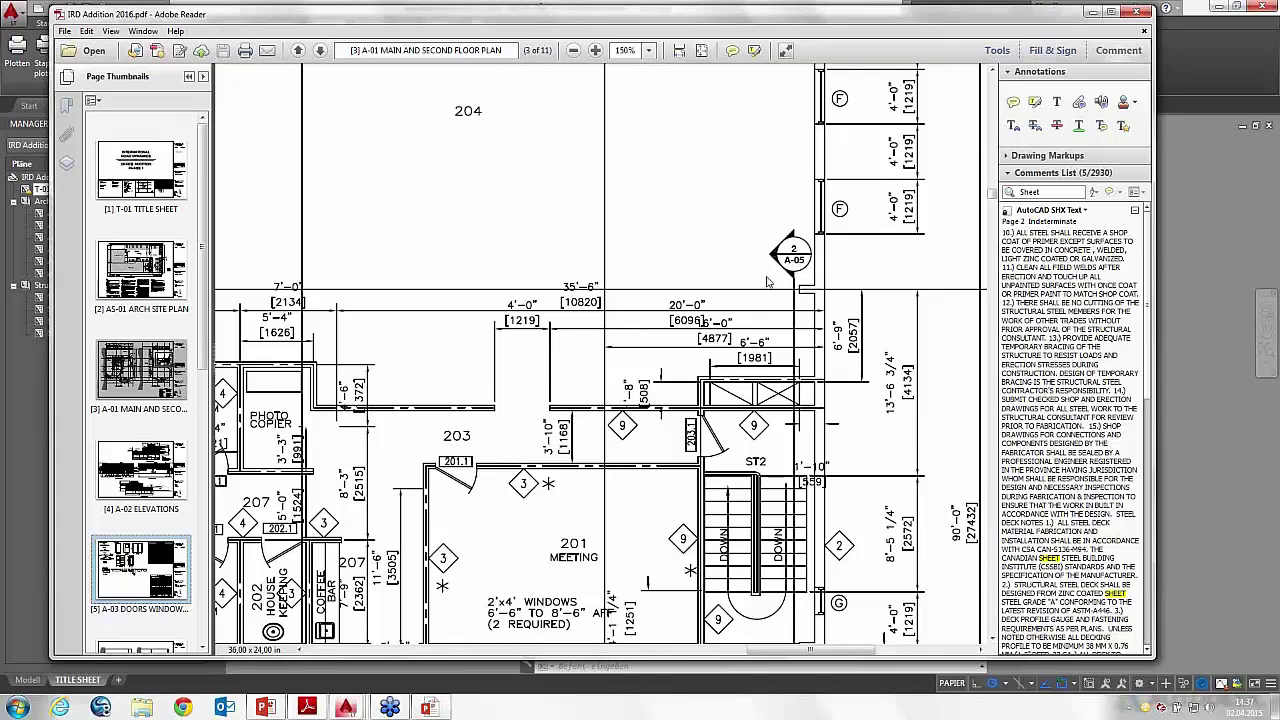
pyautogui.click(793, 259)
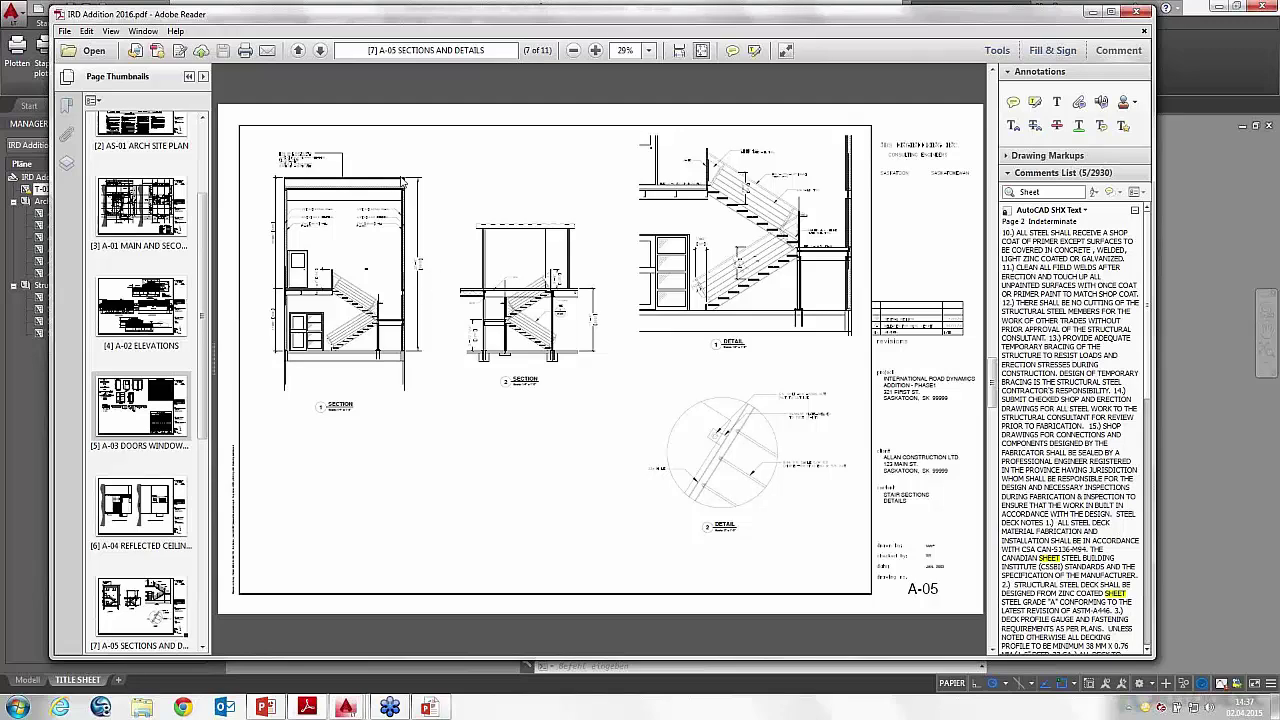
pyautogui.moveTo(671, 18)
pyautogui.mouseDown()
pyautogui.moveTo(661, 24)
pyautogui.moveTo(673, 22)
pyautogui.mouseUp()
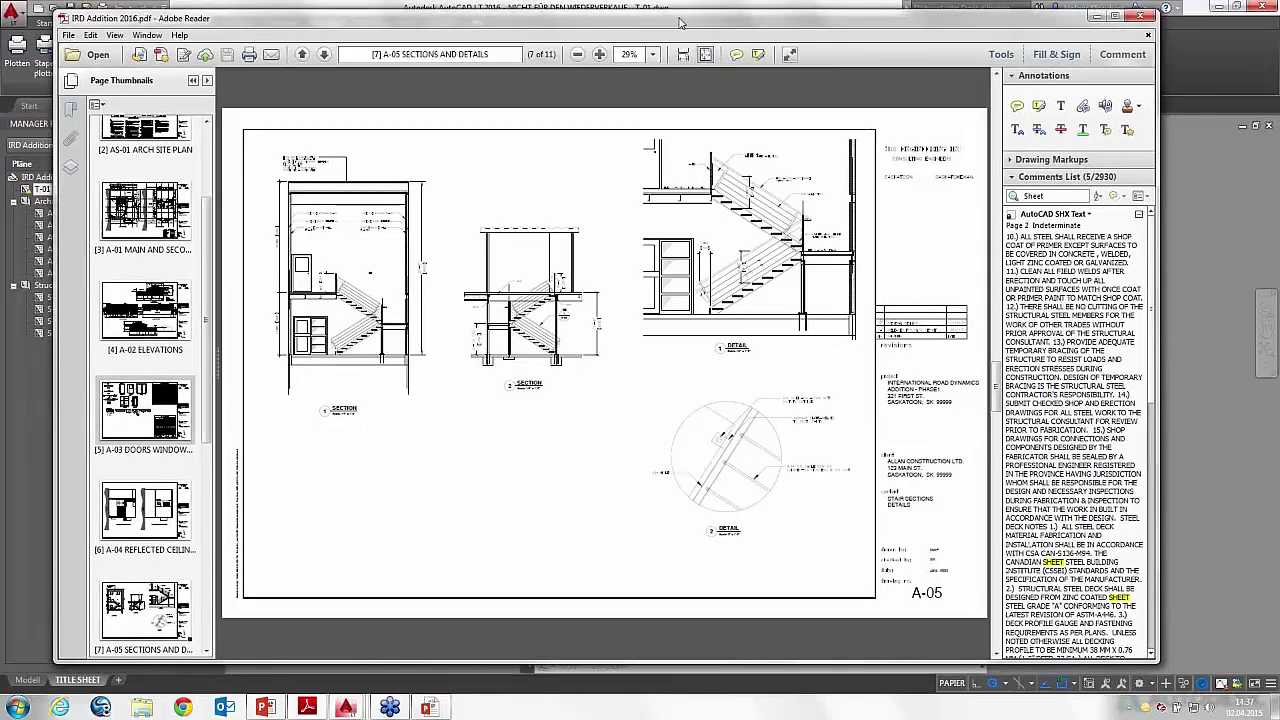
# Step: Minimize Adobe Reader, load the AutoCAD 2016 Launch Demo sheet set, and open its Move and Copy sheet
pyautogui.click(1093, 17)
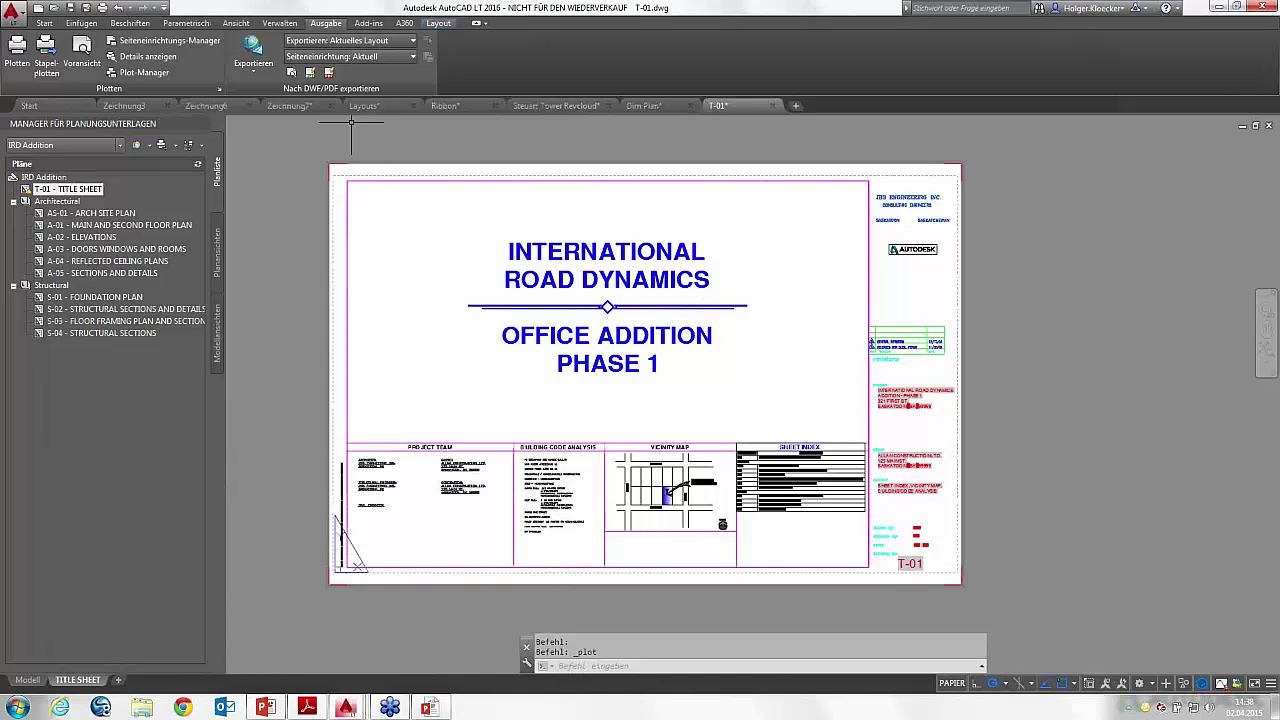
pyautogui.click(120, 148)
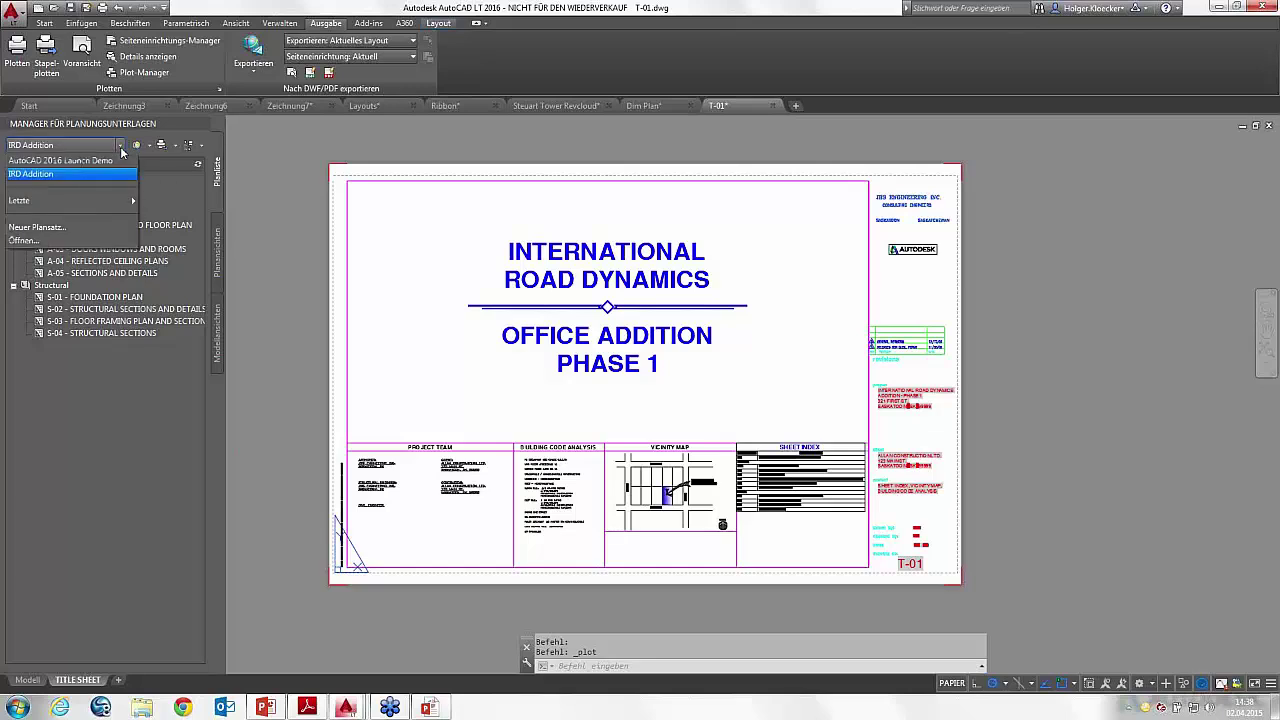
pyautogui.click(110, 160)
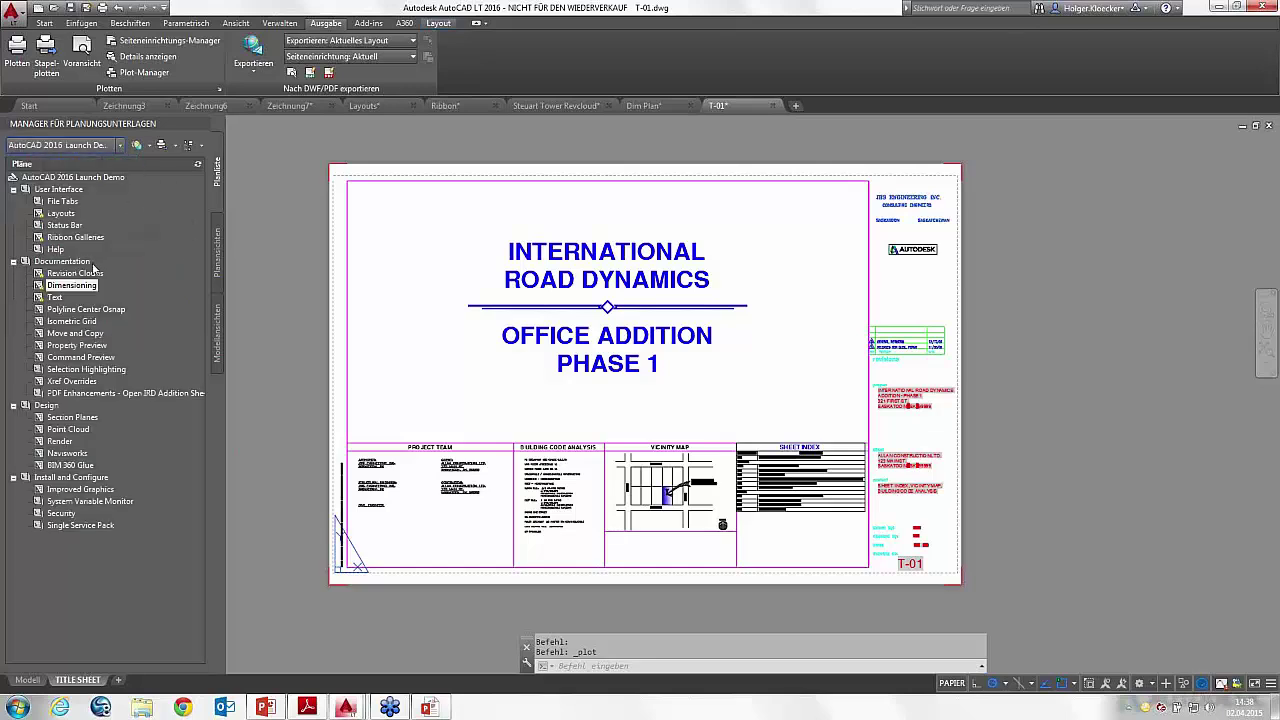
pyautogui.doubleClick(88, 334)
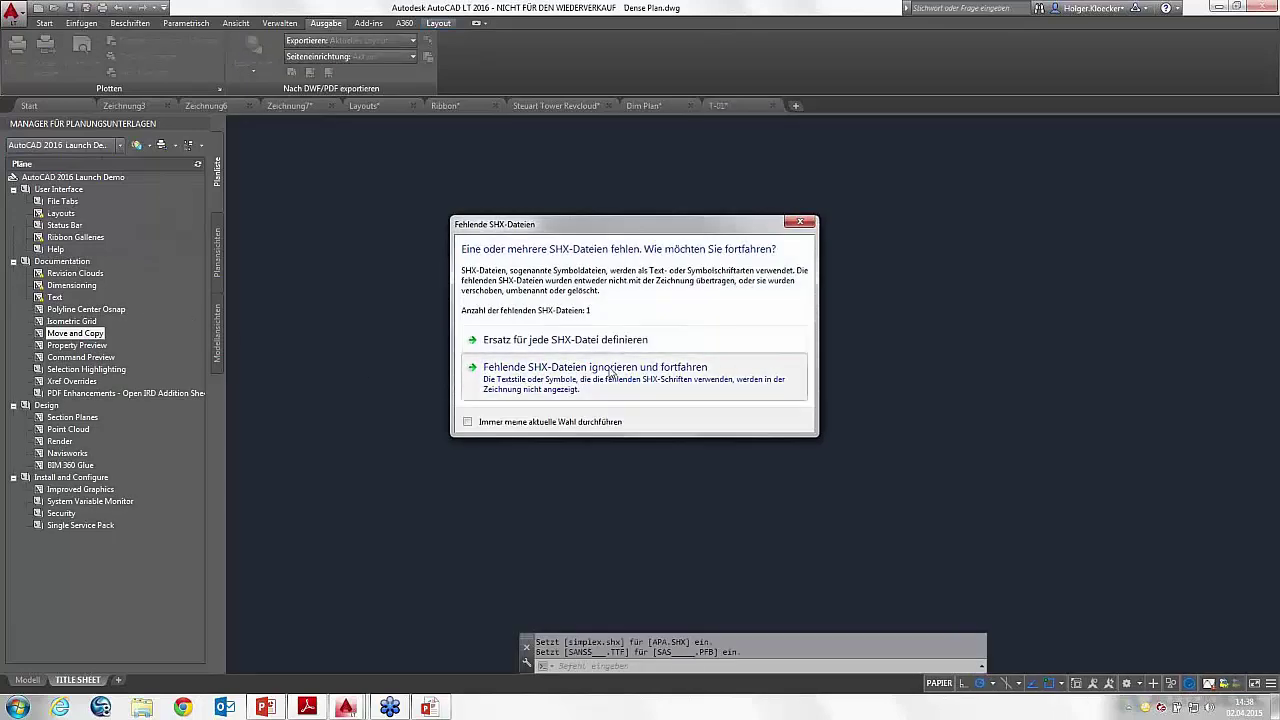
# Step: Ignore the missing SHX files and zoom to the Terrasse area around markers HT53–HT57
pyautogui.click(609, 371)
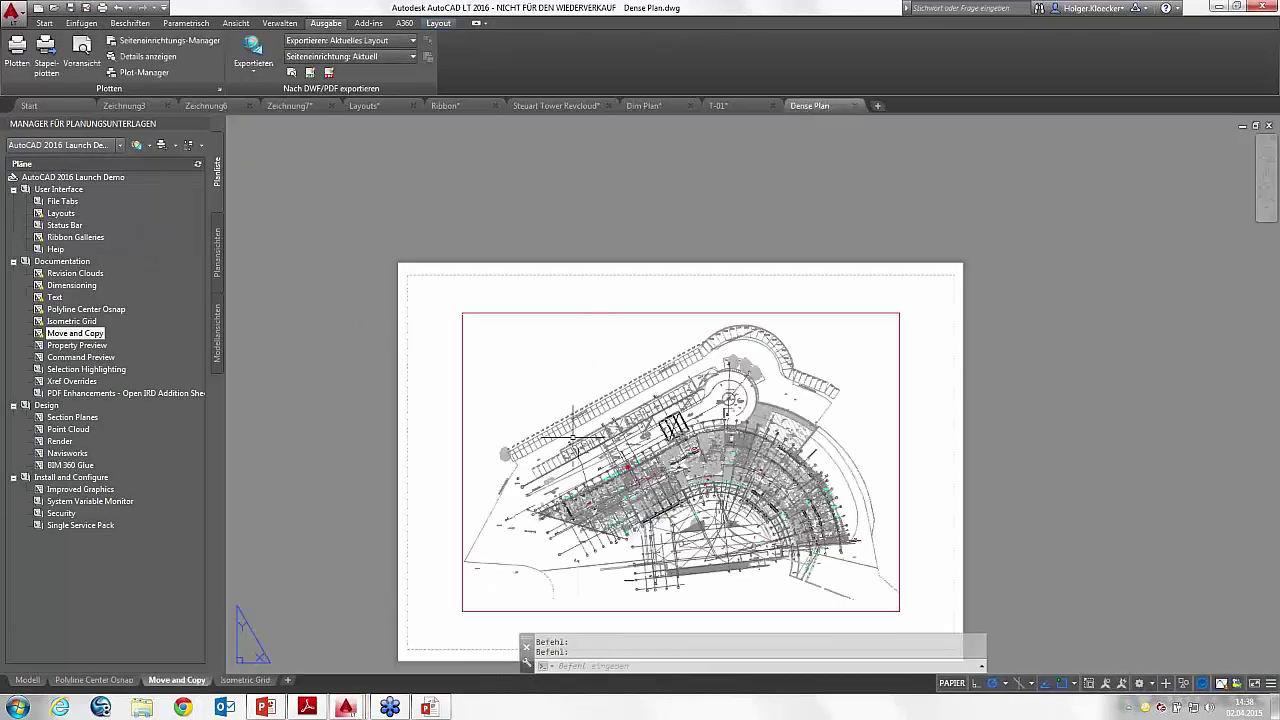
pyautogui.moveTo(572, 437); pyautogui.dragTo(561, 340, button='middle')
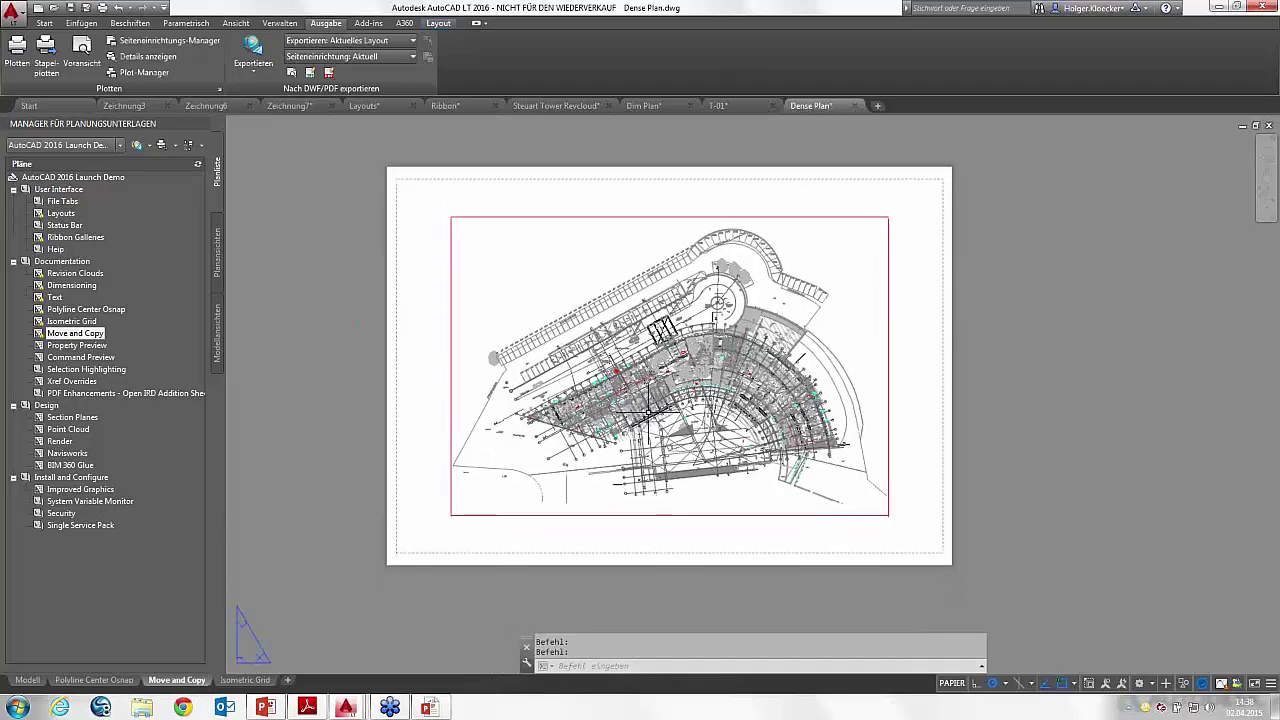
pyautogui.scroll(2, 650, 400)
pyautogui.scroll(2, 660, 405)
pyautogui.scroll(2, 690, 420)
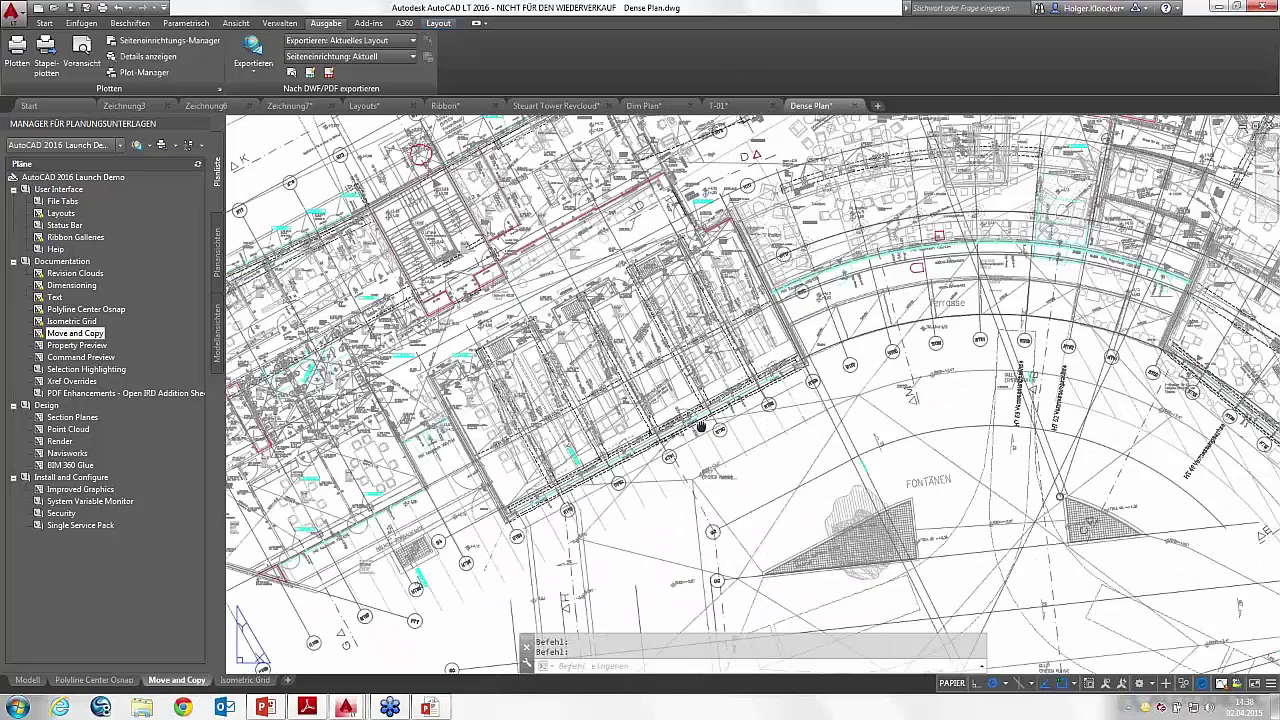
pyautogui.moveTo(703, 426)
pyautogui.mouseDown(button='middle')
pyautogui.moveTo(588, 298)
pyautogui.moveTo(569, 394)
pyautogui.mouseUp(button='middle')
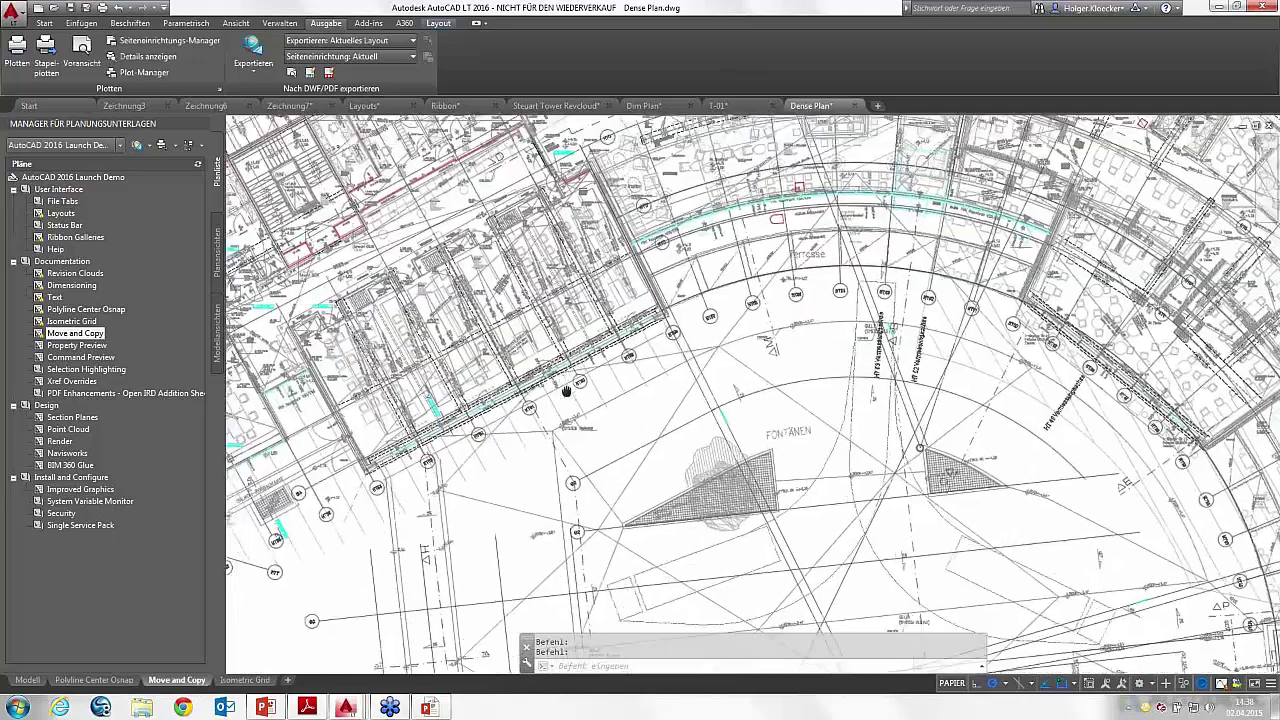
pyautogui.scroll(-2, 569, 394)
pyautogui.scroll(1, 680, 318)
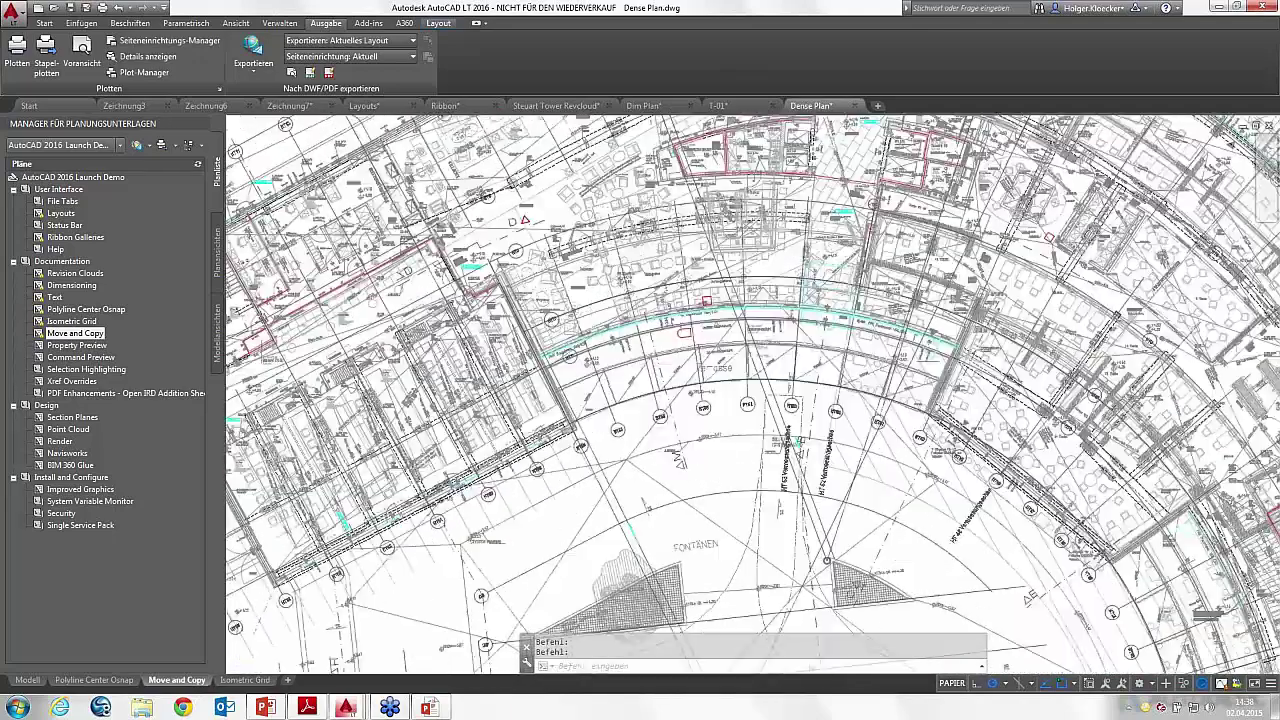
pyautogui.scroll(2, 682, 320)
pyautogui.scroll(-4, 685, 322)
pyautogui.scroll(1, 688, 326)
pyautogui.scroll(4, 685, 327)
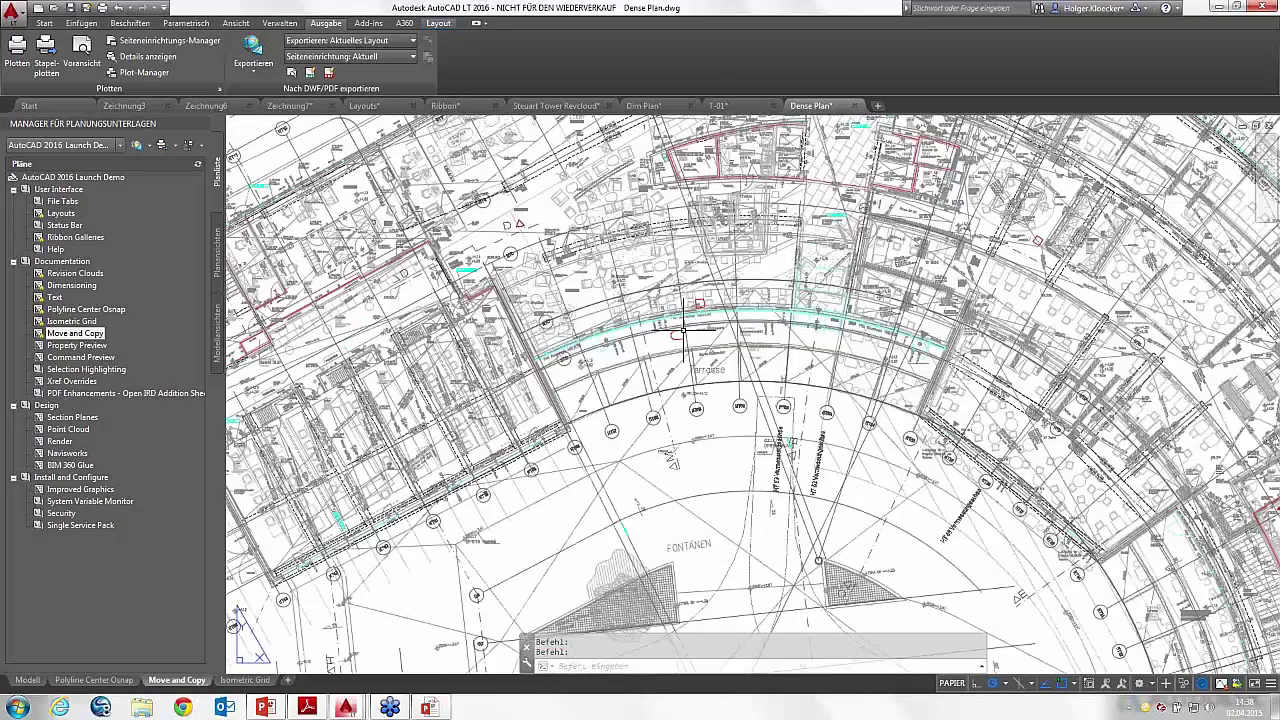
pyautogui.scroll(3, 676, 328)
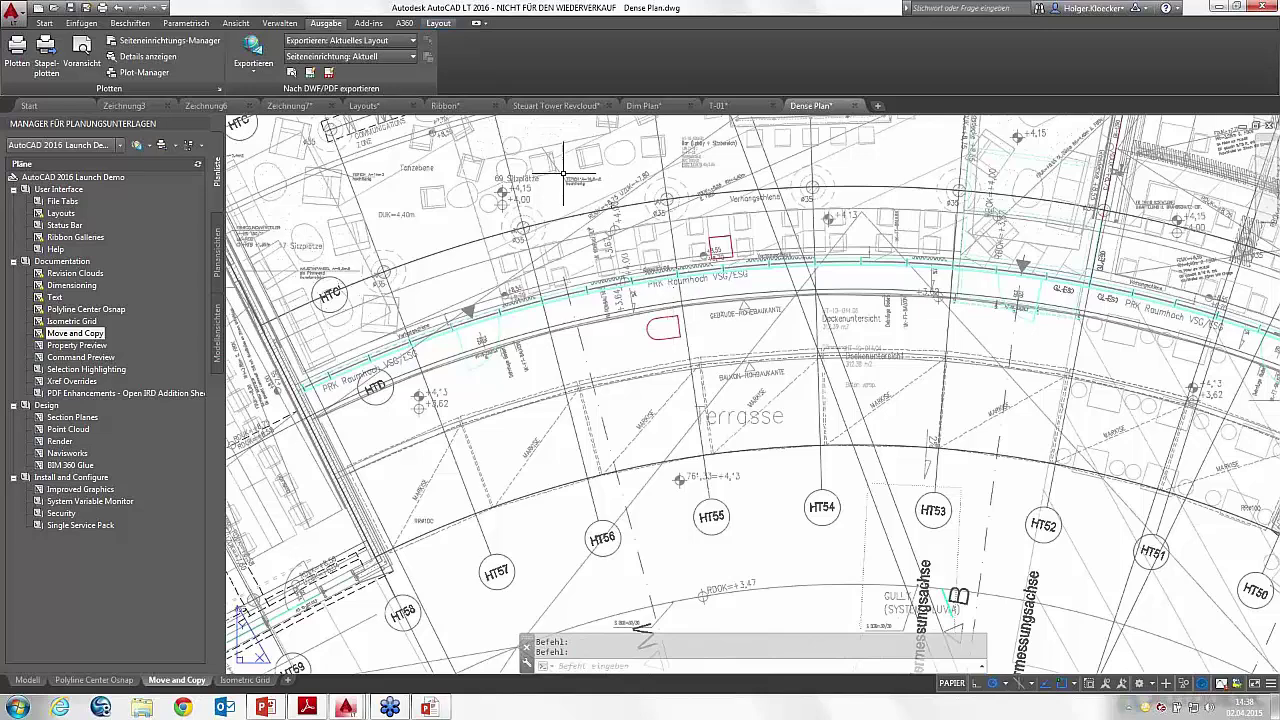
# Step: Turn on the Geometrisches Zentrum object snap and zoom in on the red rounded shape
pyautogui.click(1076, 685)
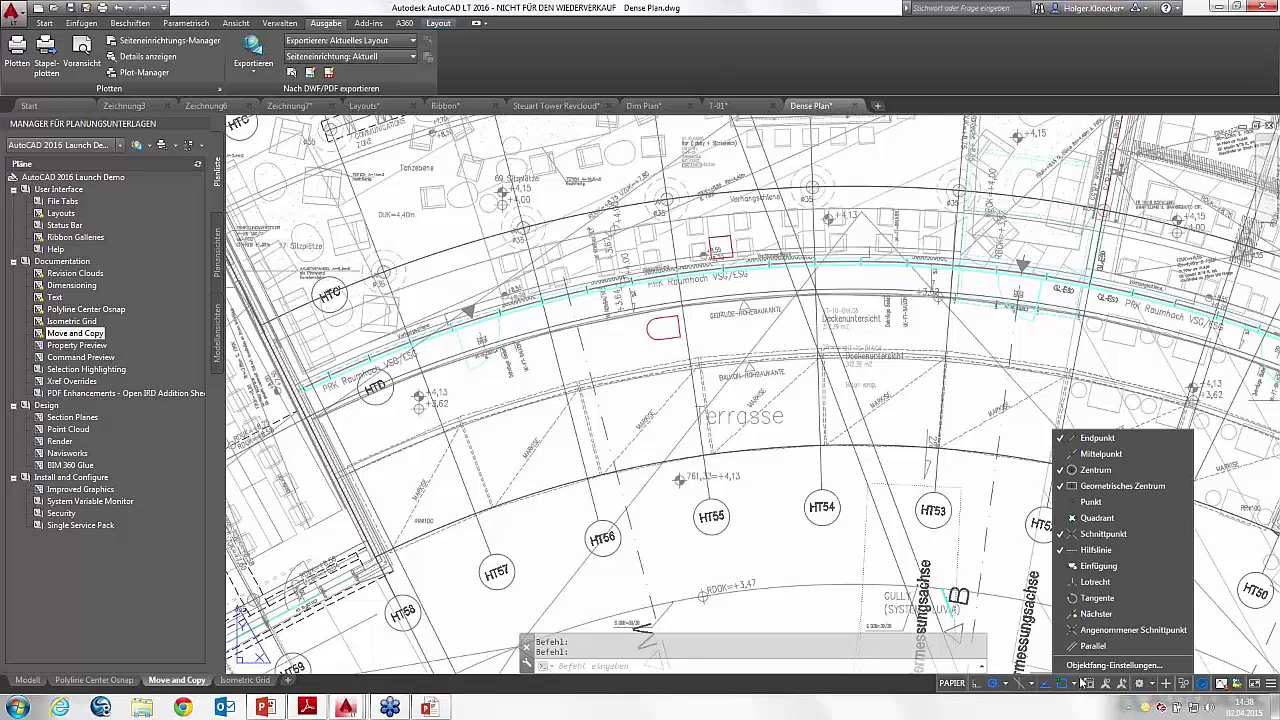
pyautogui.click(1100, 665)
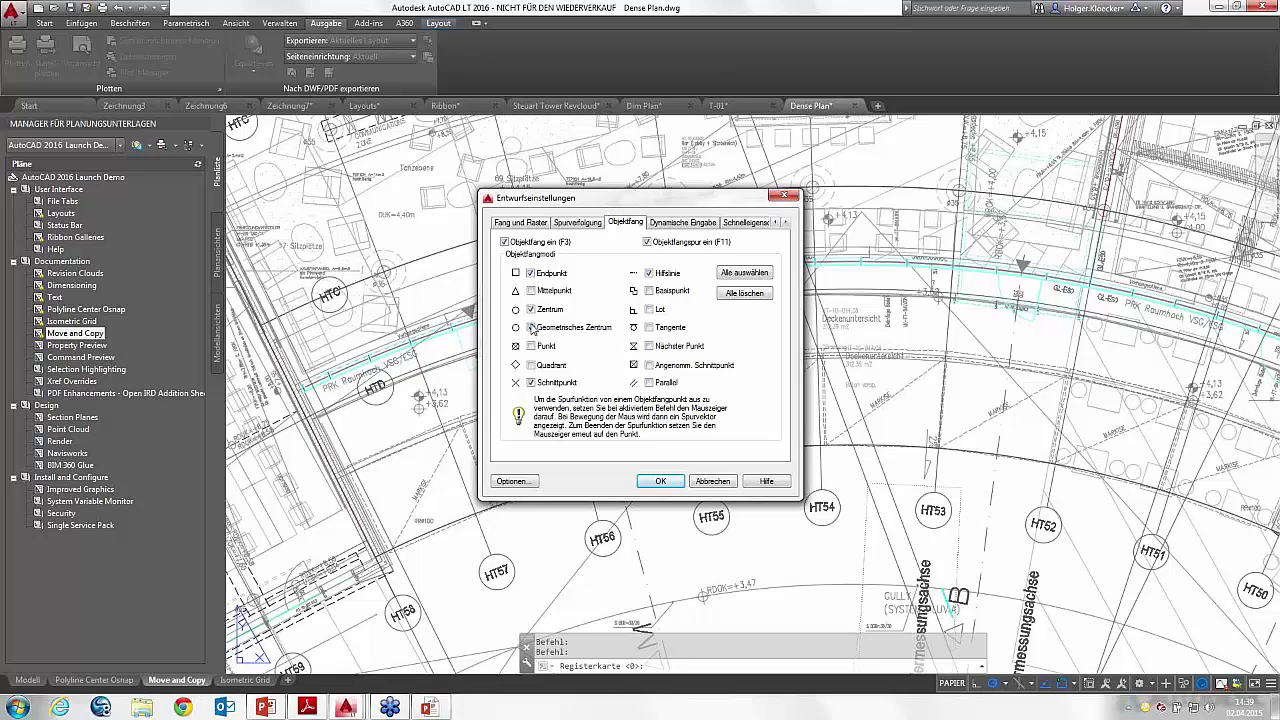
pyautogui.click(660, 481)
pyautogui.scroll(3, 667, 324)
pyautogui.scroll(4, 667, 324)
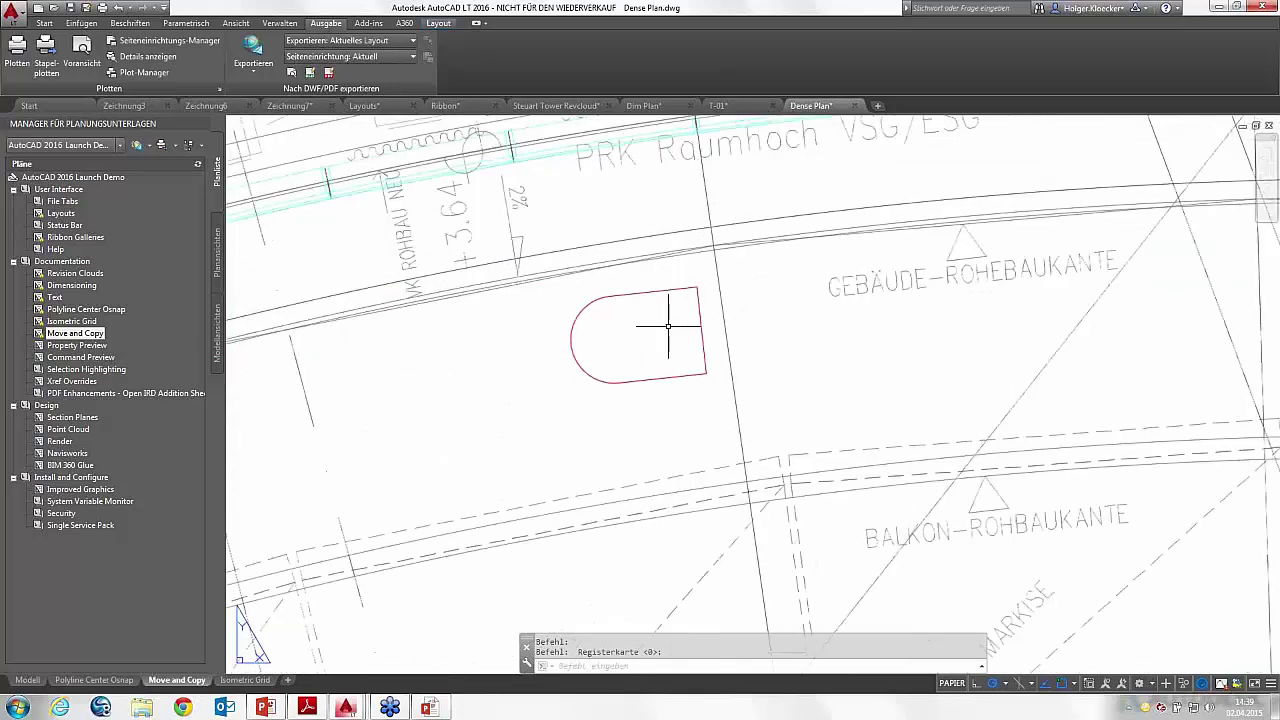
pyautogui.click(44, 23)
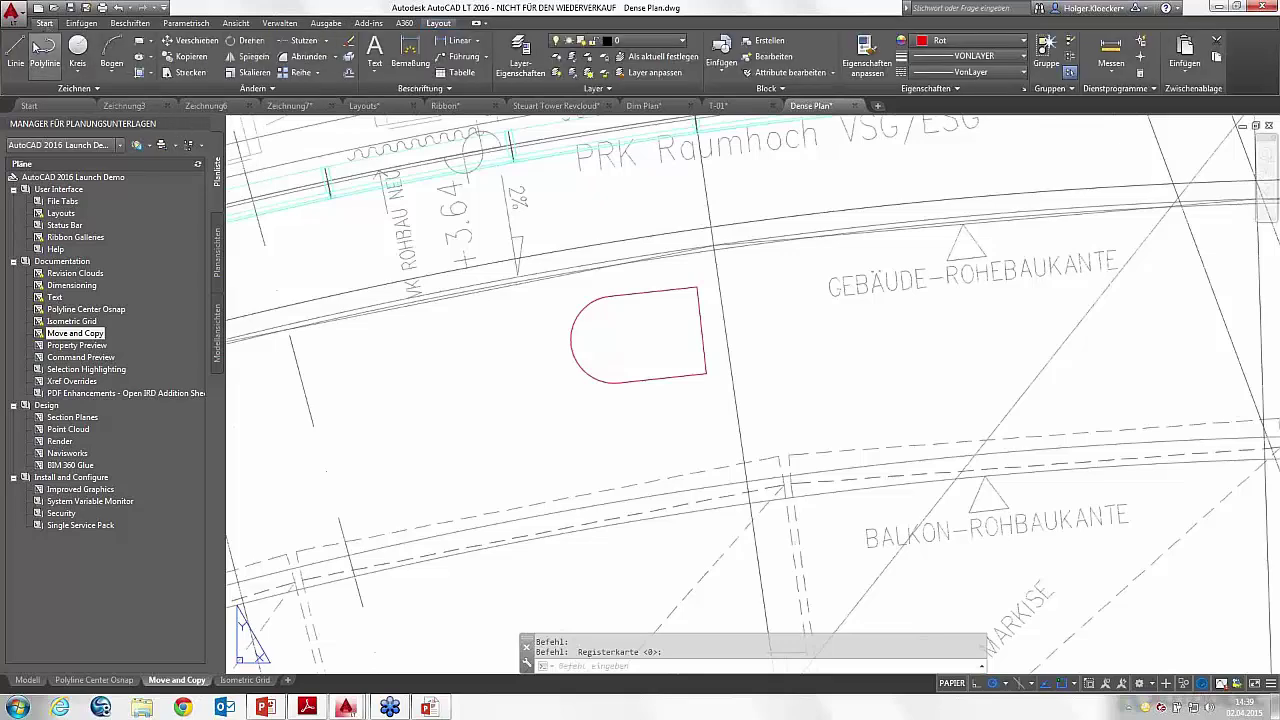
pyautogui.click(16, 50)
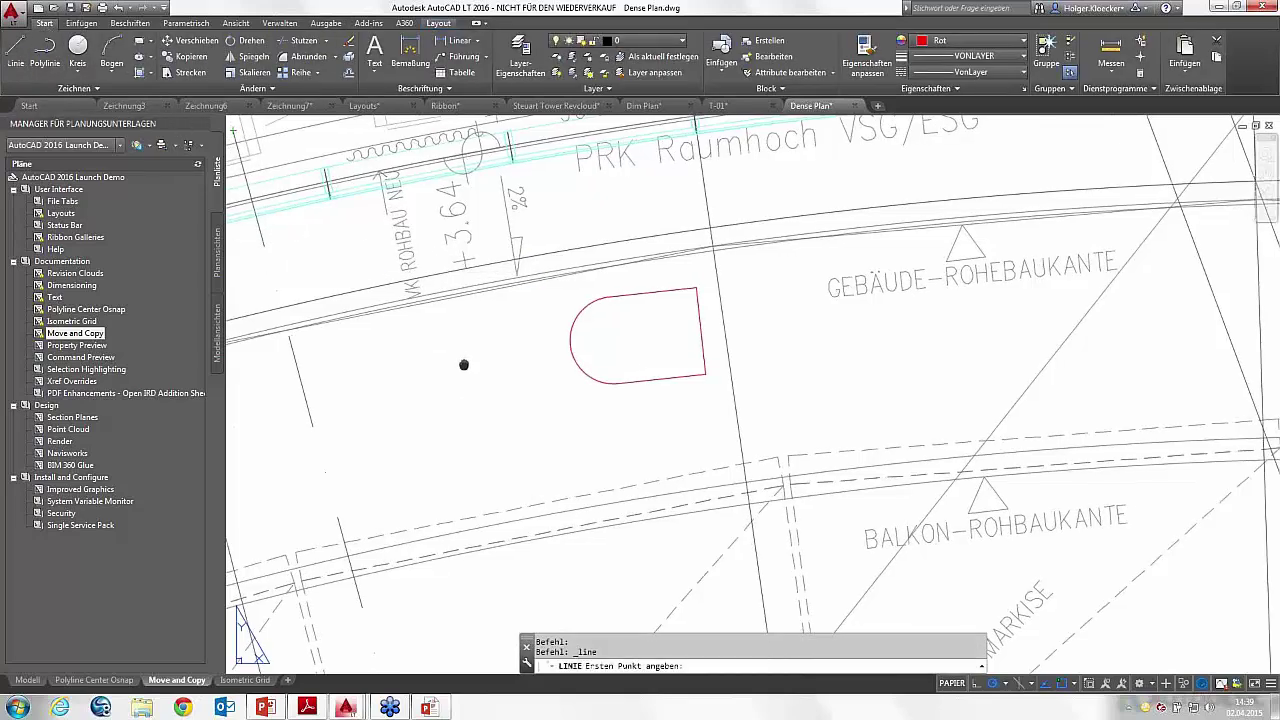
pyautogui.moveTo(466, 354); pyautogui.dragTo(490, 400, button='middle')
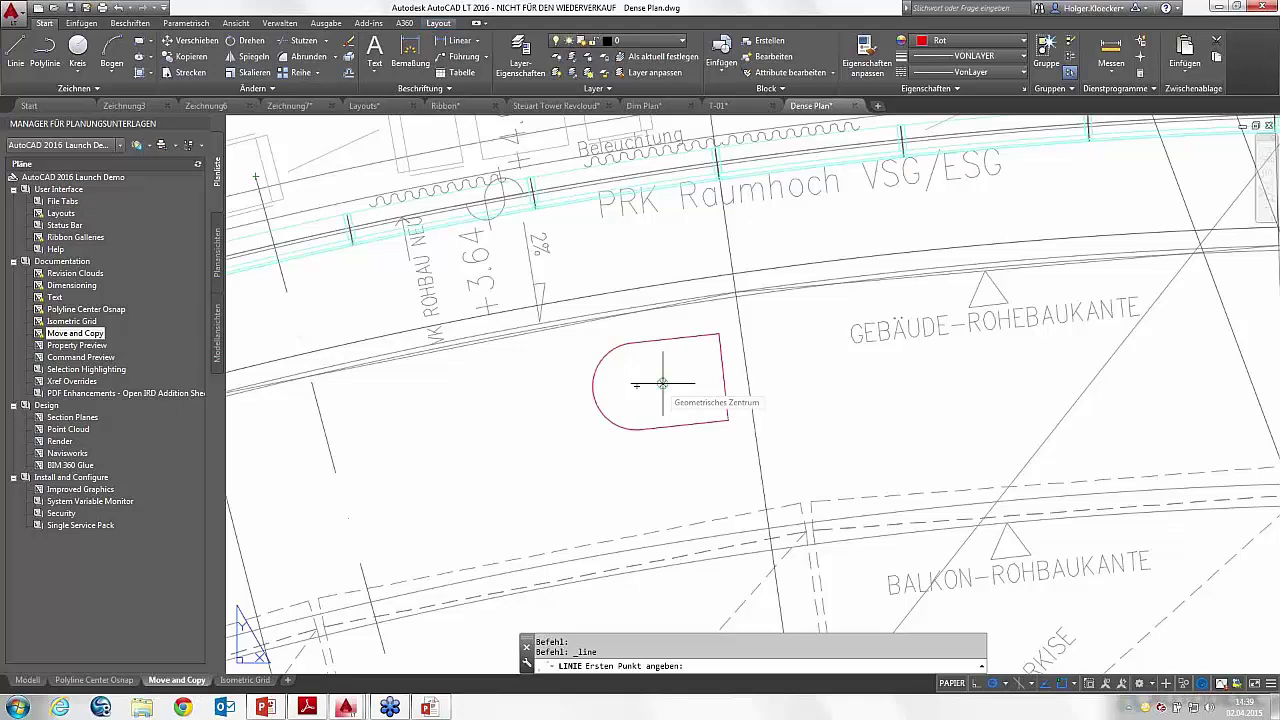
pyautogui.click(662, 383)
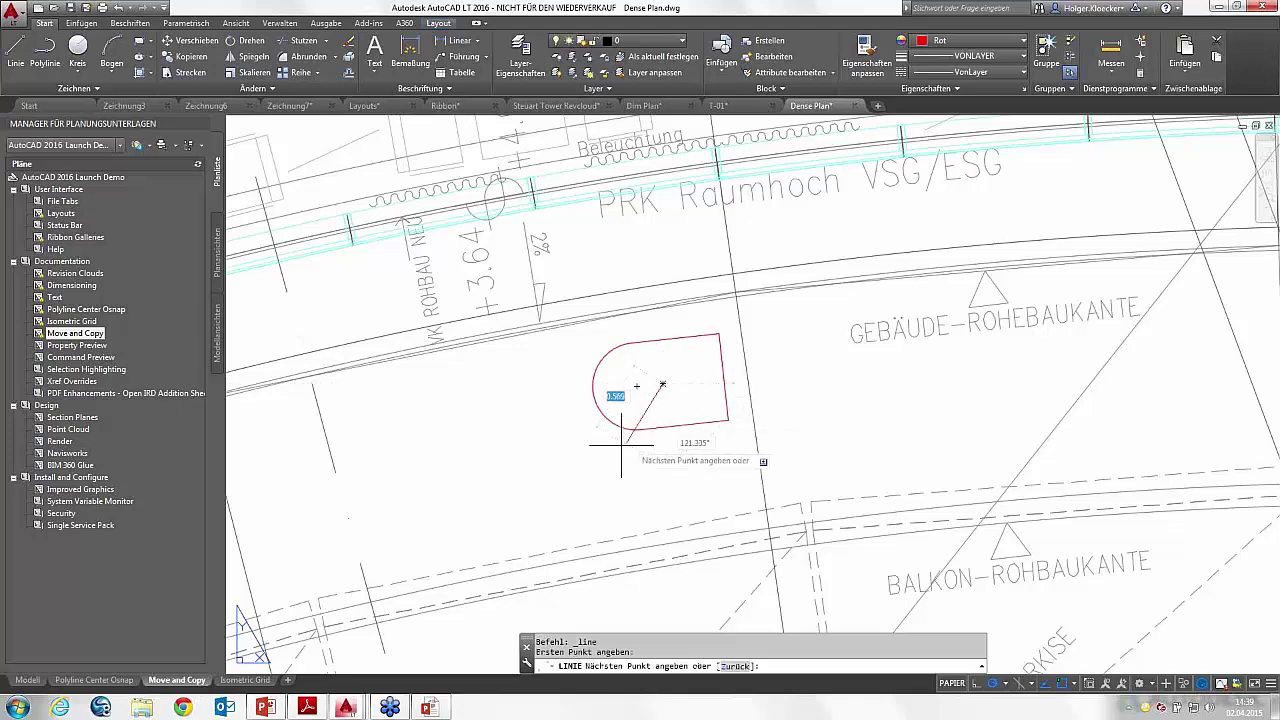
pyautogui.press('Escape')
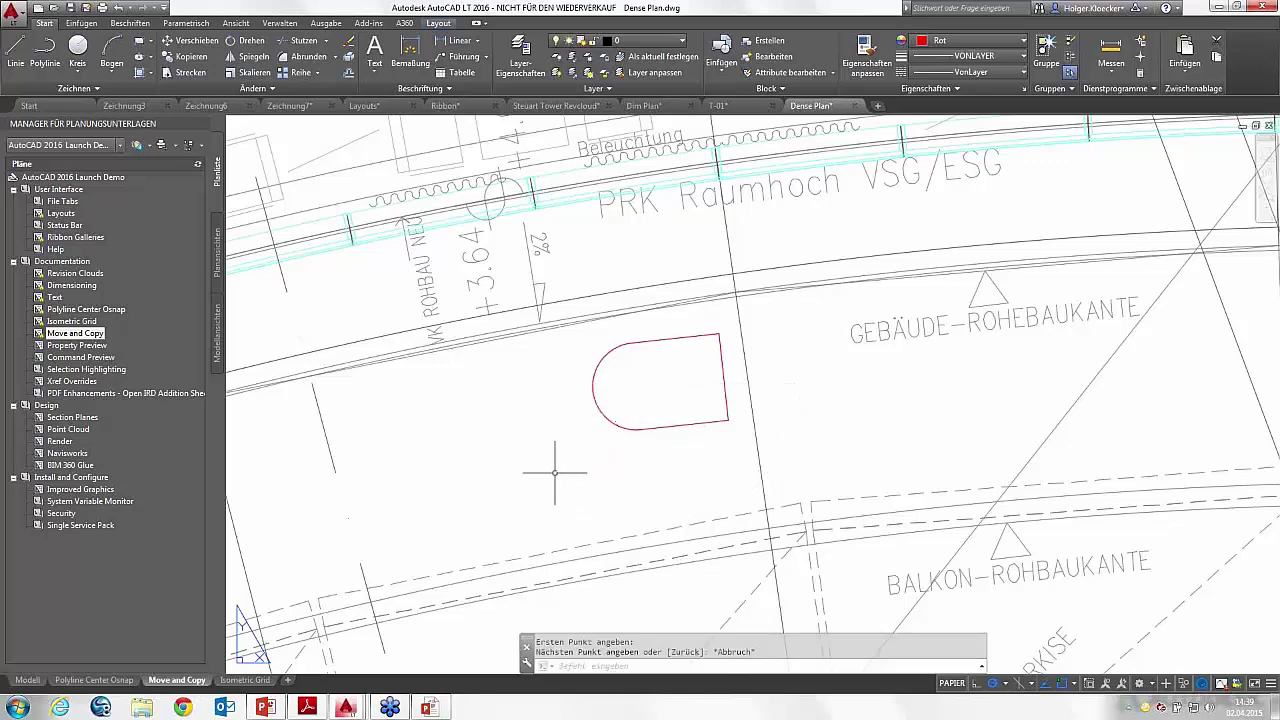
pyautogui.scroll(-2, 555, 470)
pyautogui.moveTo(498, 447); pyautogui.dragTo(554, 458, button='middle')
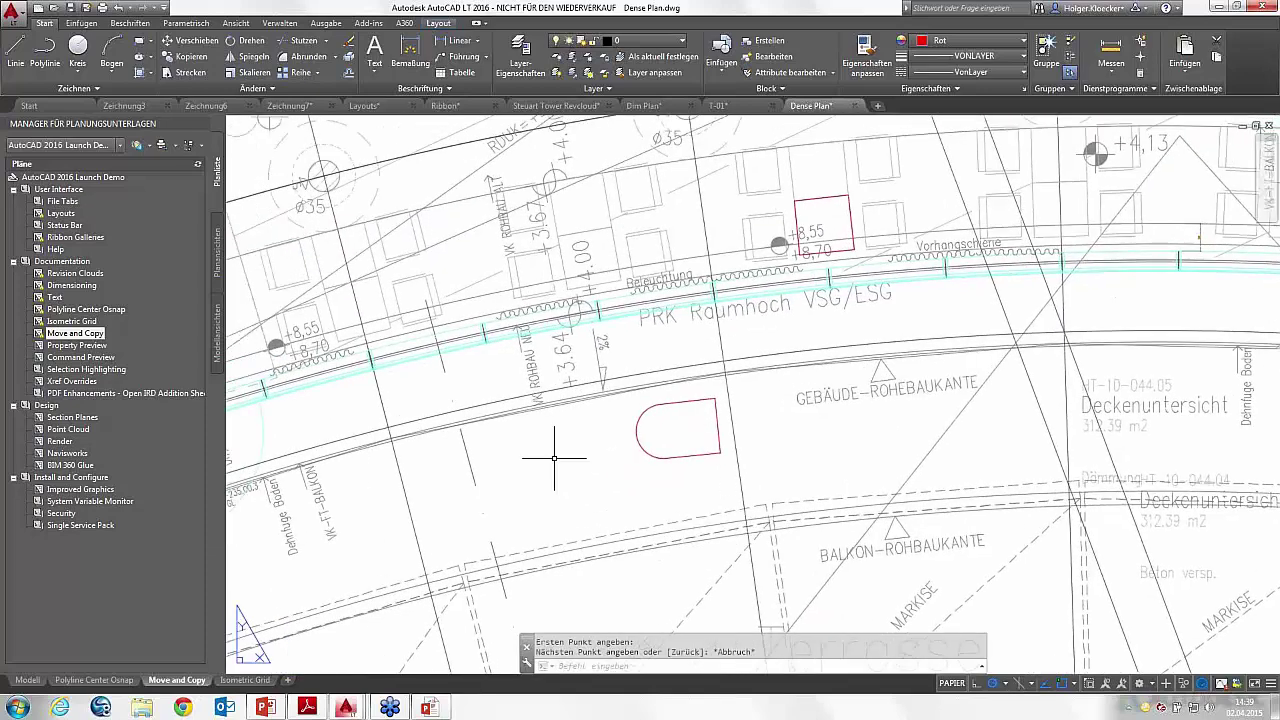
pyautogui.scroll(-2, 543, 449)
pyautogui.scroll(-1, 527, 379)
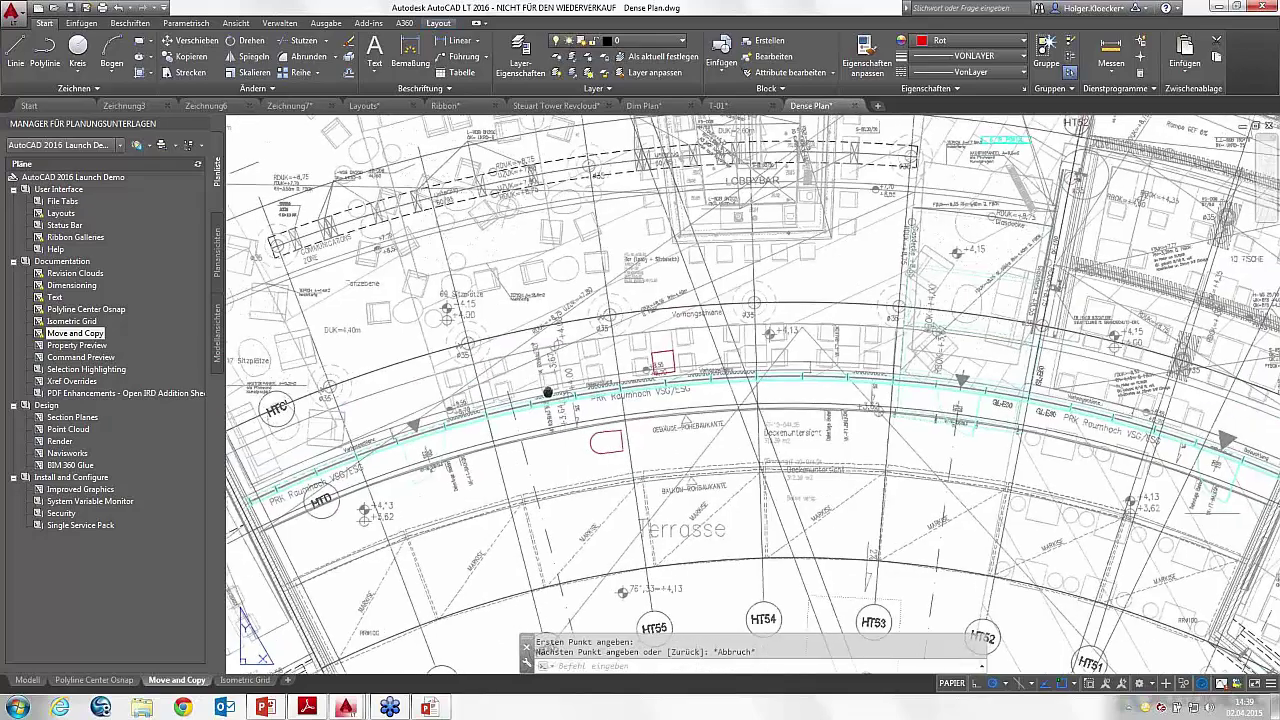
pyautogui.scroll(-2, 543, 400)
pyautogui.scroll(-1, 469, 273)
pyautogui.scroll(2, 482, 320)
pyautogui.scroll(2, 510, 359)
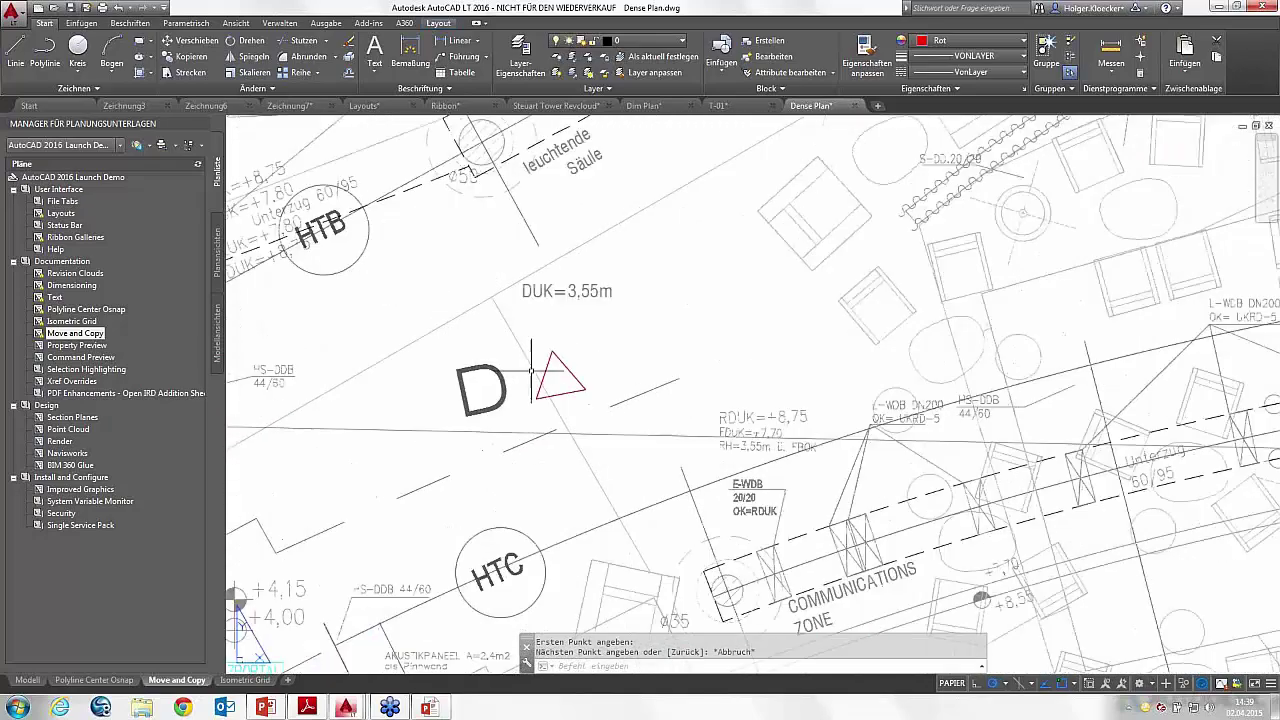
pyautogui.scroll(2, 545, 374)
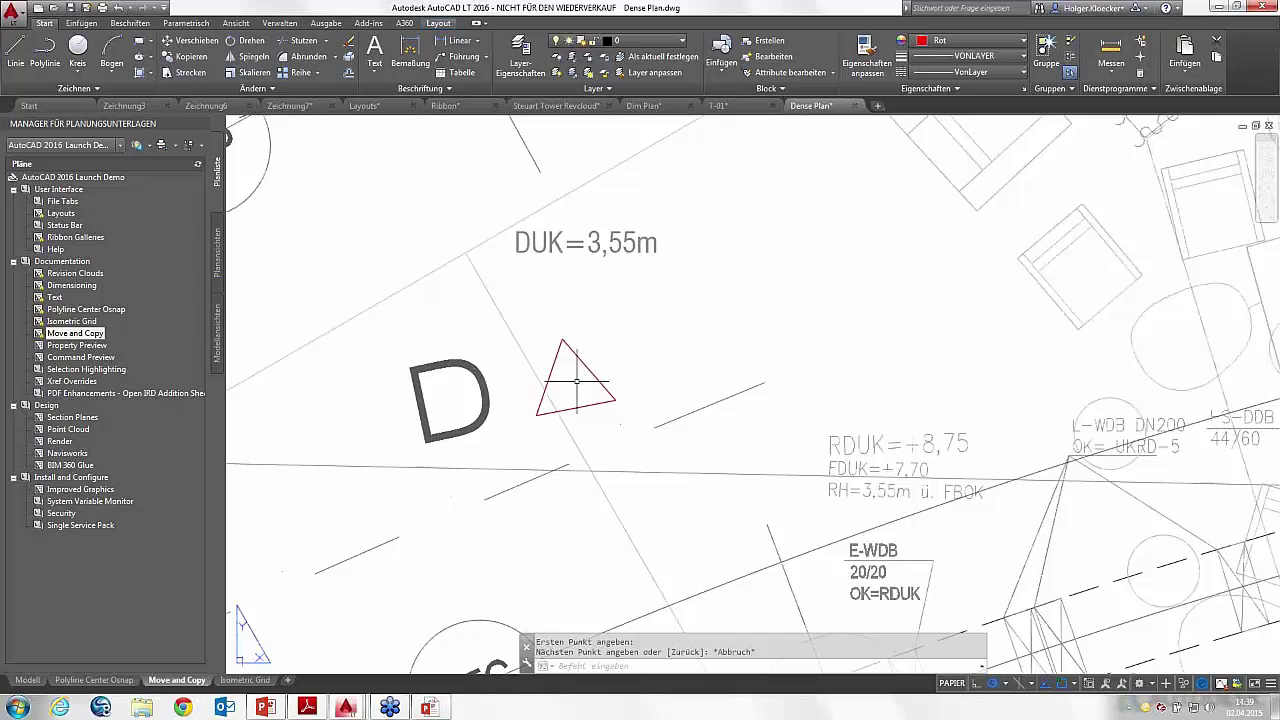
pyautogui.click(27, 56)
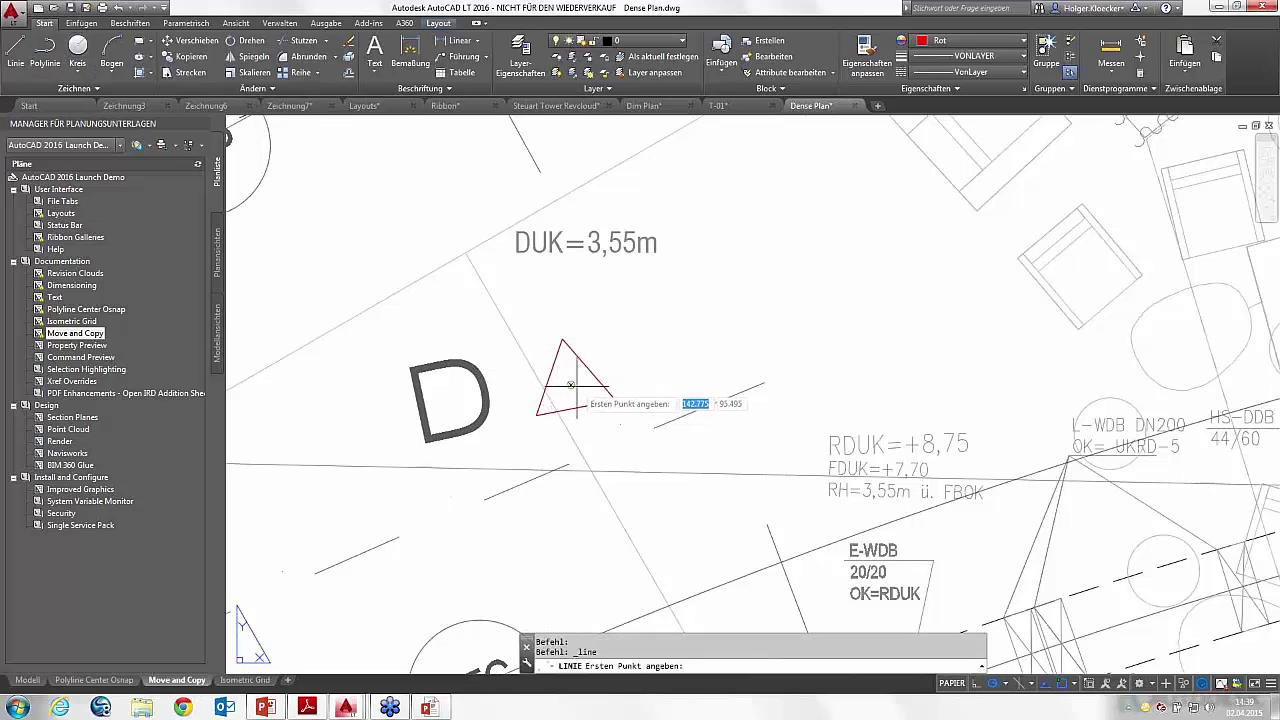
pyautogui.scroll(2, 570, 385)
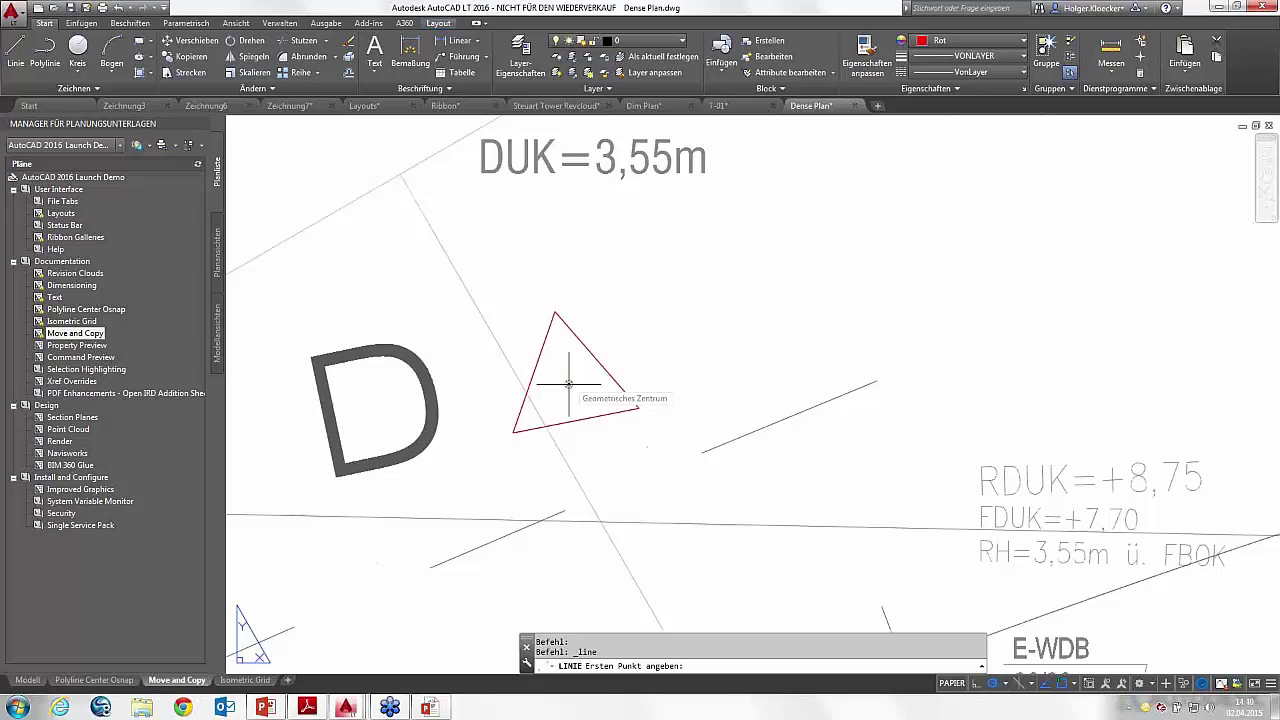
pyautogui.press('Escape')
pyautogui.scroll(-2, 568, 383)
pyautogui.scroll(-5, 568, 383)
pyautogui.scroll(-4, 568, 383)
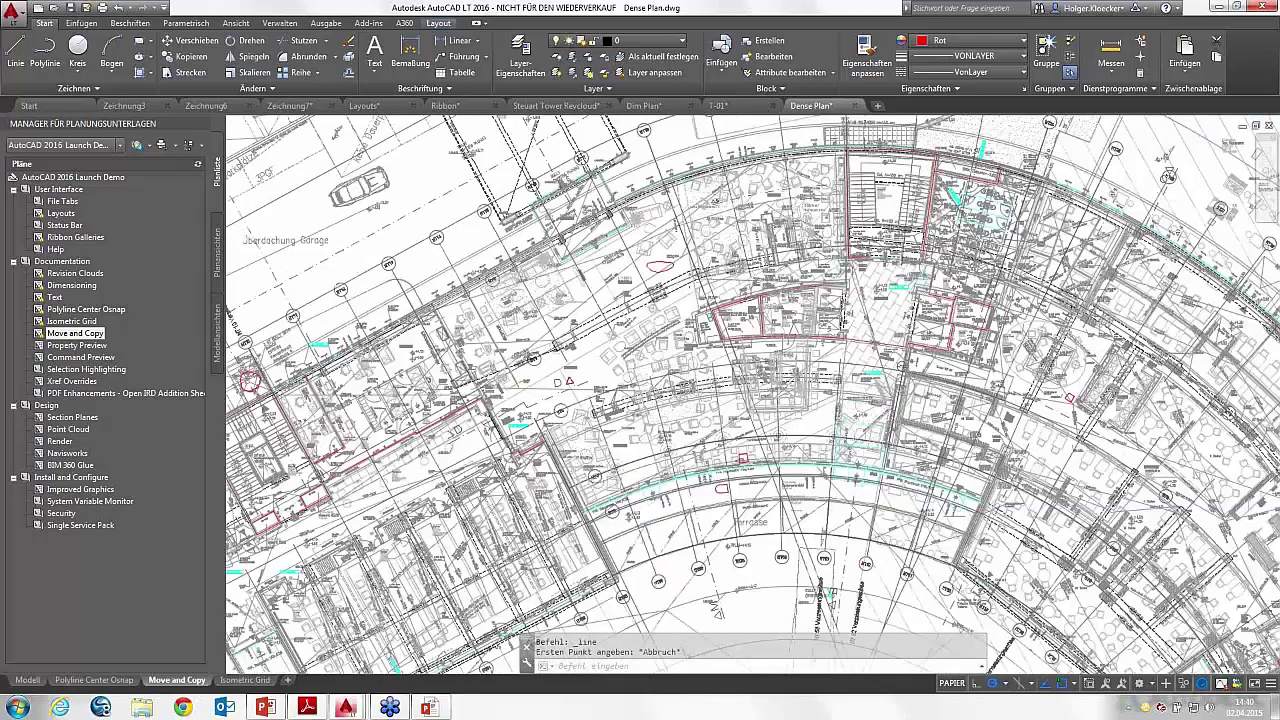
pyautogui.scroll(-3, 685, 405)
pyautogui.moveTo(685, 405); pyautogui.dragTo(657, 385, button='middle')
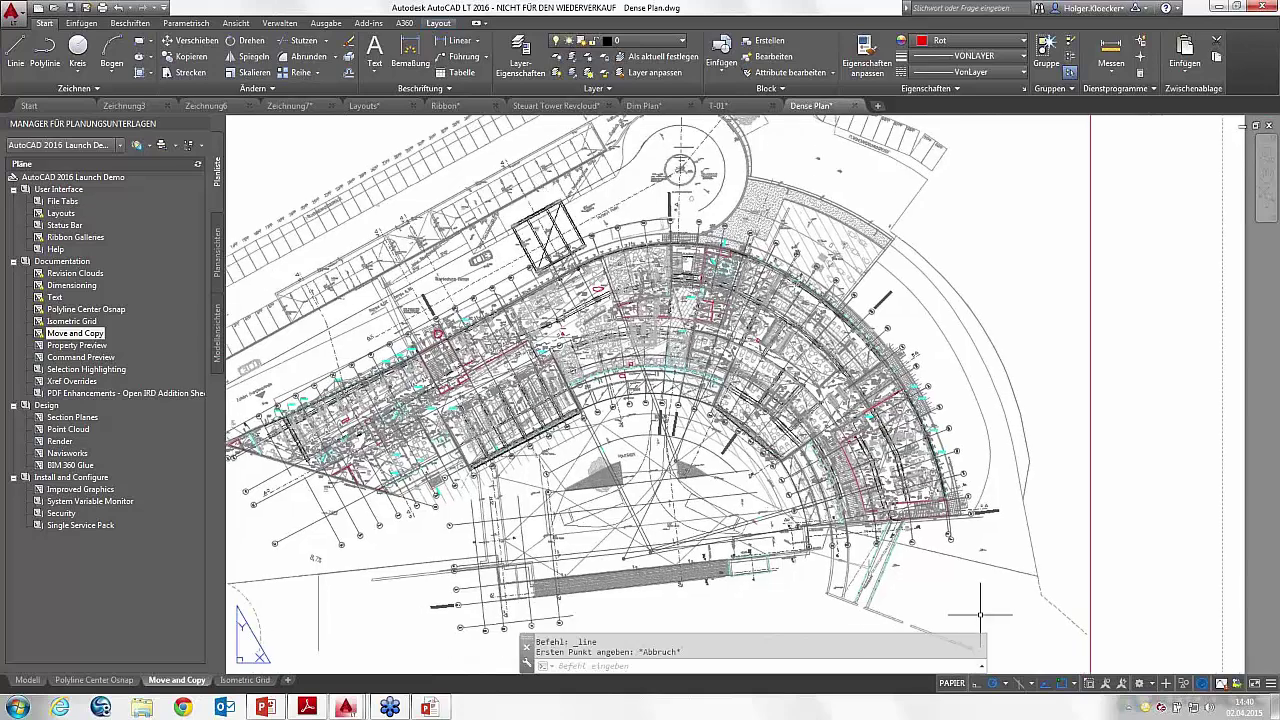
pyautogui.click(1075, 684)
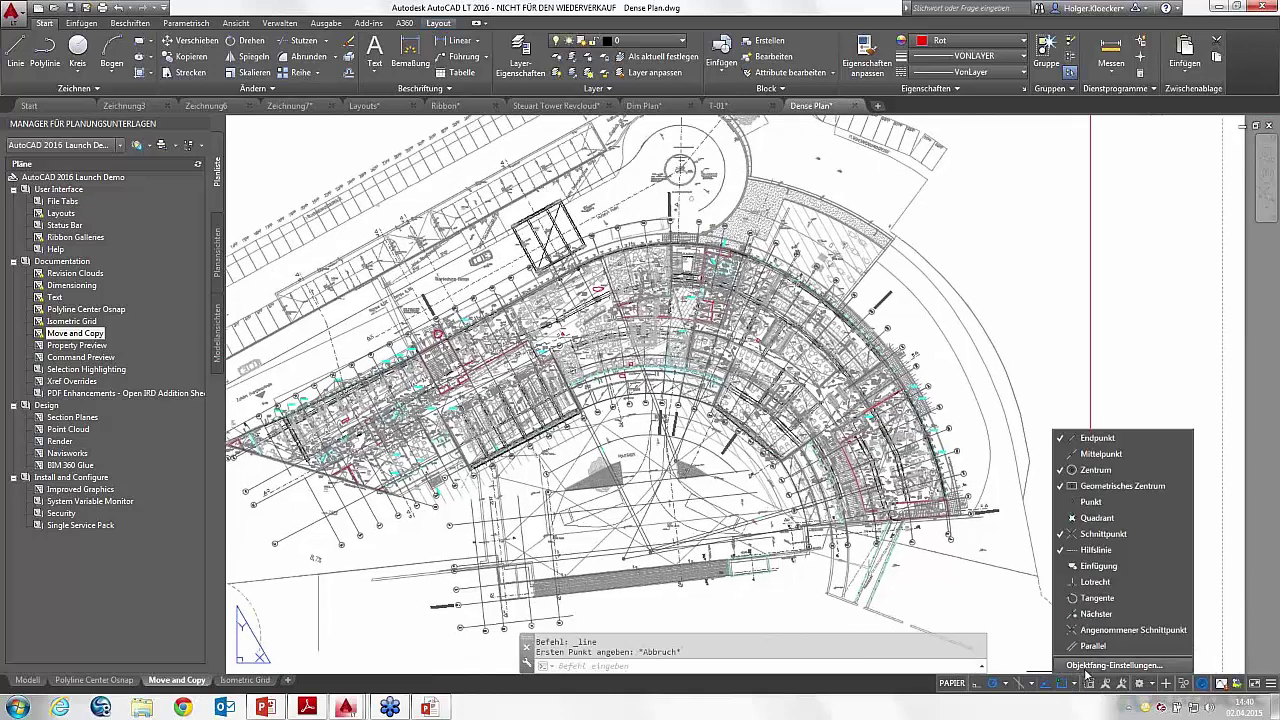
pyautogui.click(1112, 665)
pyautogui.click(785, 197)
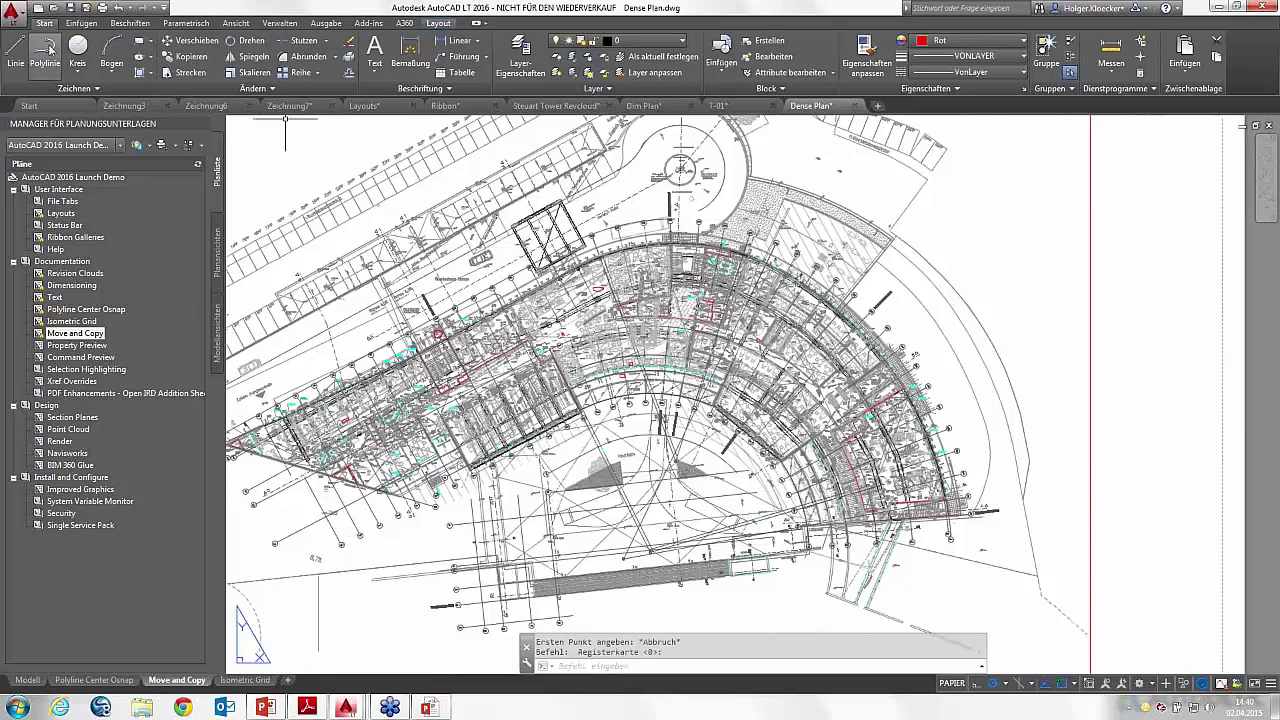
pyautogui.click(16, 50)
pyautogui.scroll(2, 490, 268)
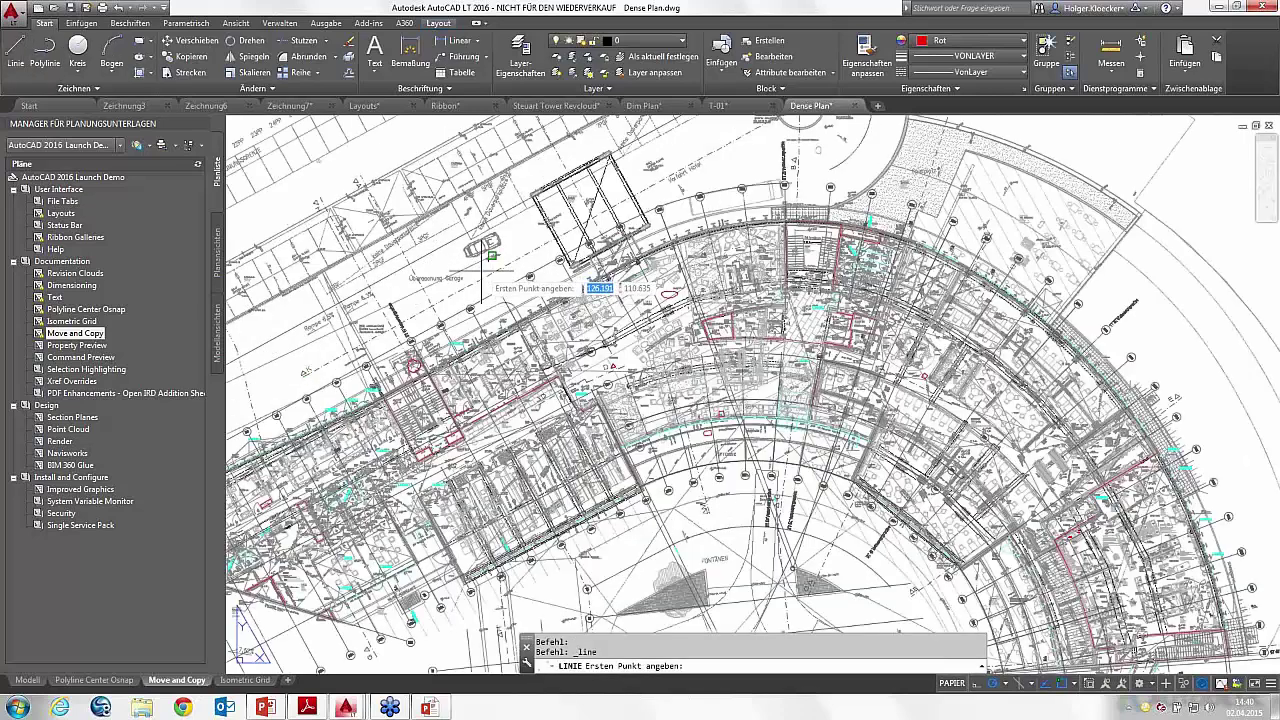
pyautogui.keyDown('shift'); pyautogui.rightClick(484, 272); pyautogui.keyUp('shift')
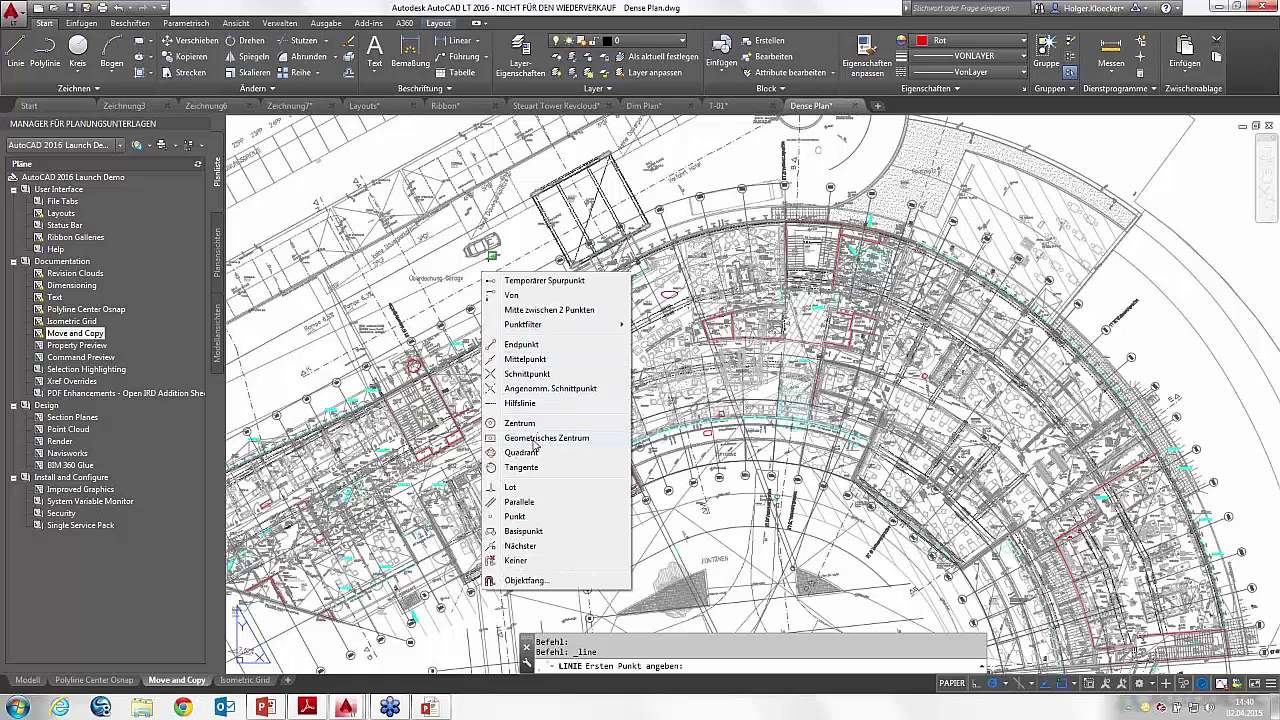
pyautogui.click(535, 439)
pyautogui.scroll(5, 483, 265)
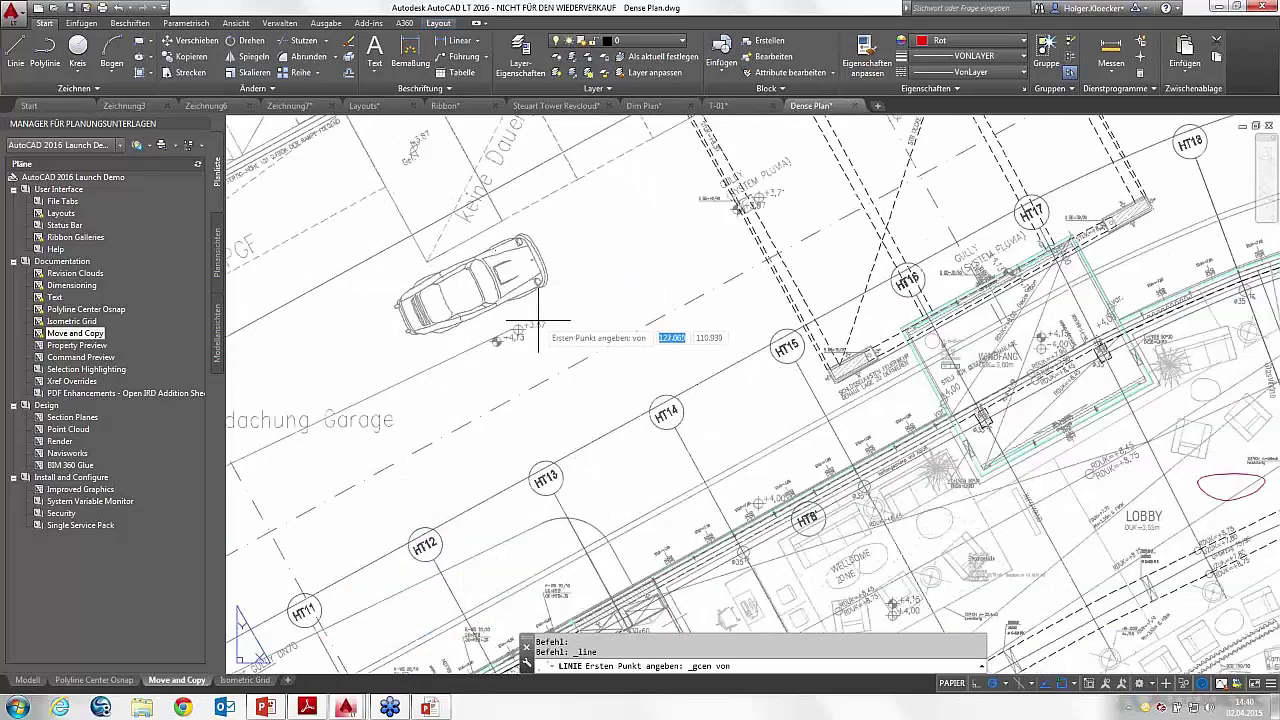
pyautogui.scroll(-5, 540, 355)
pyautogui.scroll(1, 603, 296)
pyautogui.press('Escape')
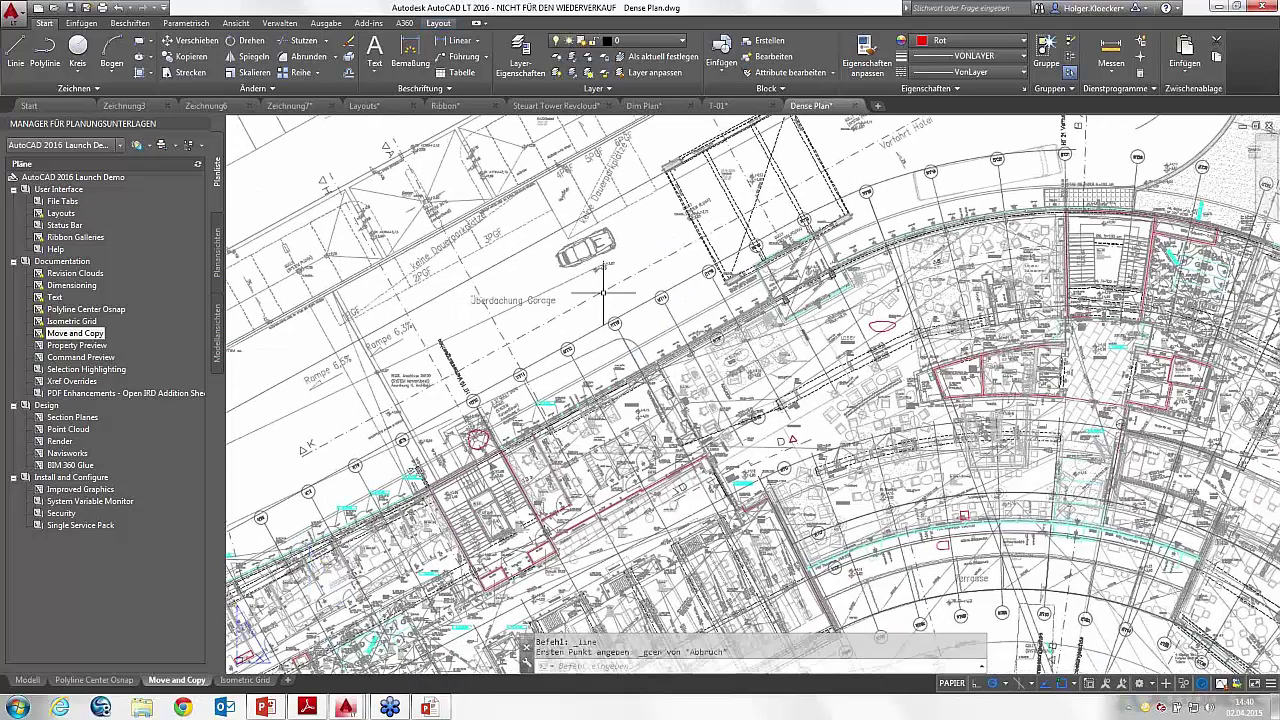
pyautogui.middleClick(603, 296)
pyautogui.scroll(2, 603, 296)
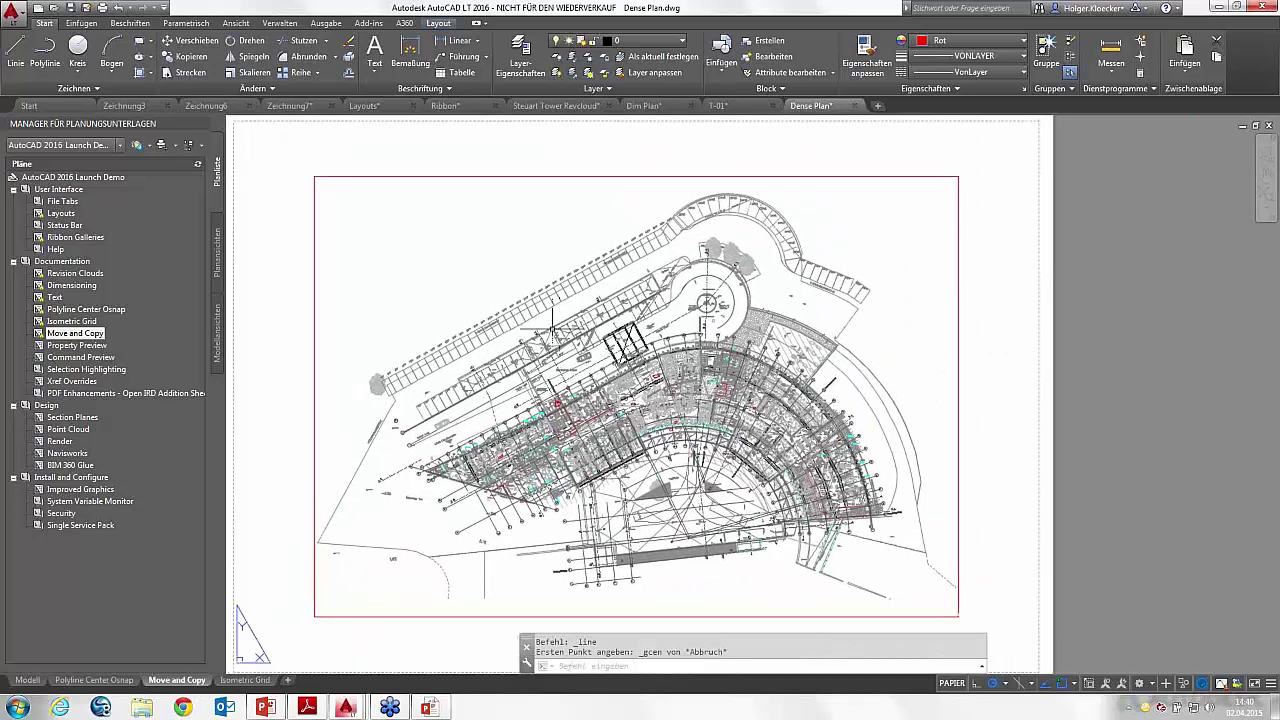
# Step: Activate the site-plan viewport and select the entire plan with Ctrl+A
pyautogui.click(558, 290)
pyautogui.press('Escape')
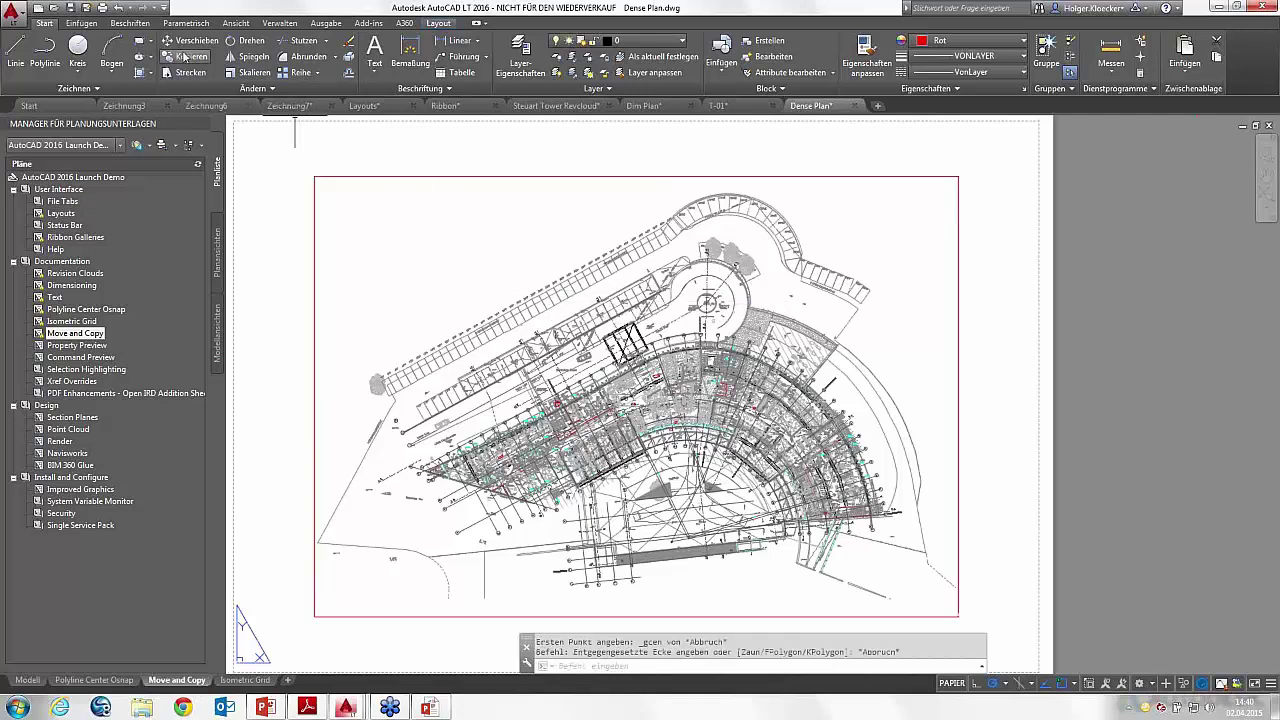
pyautogui.doubleClick(440, 253)
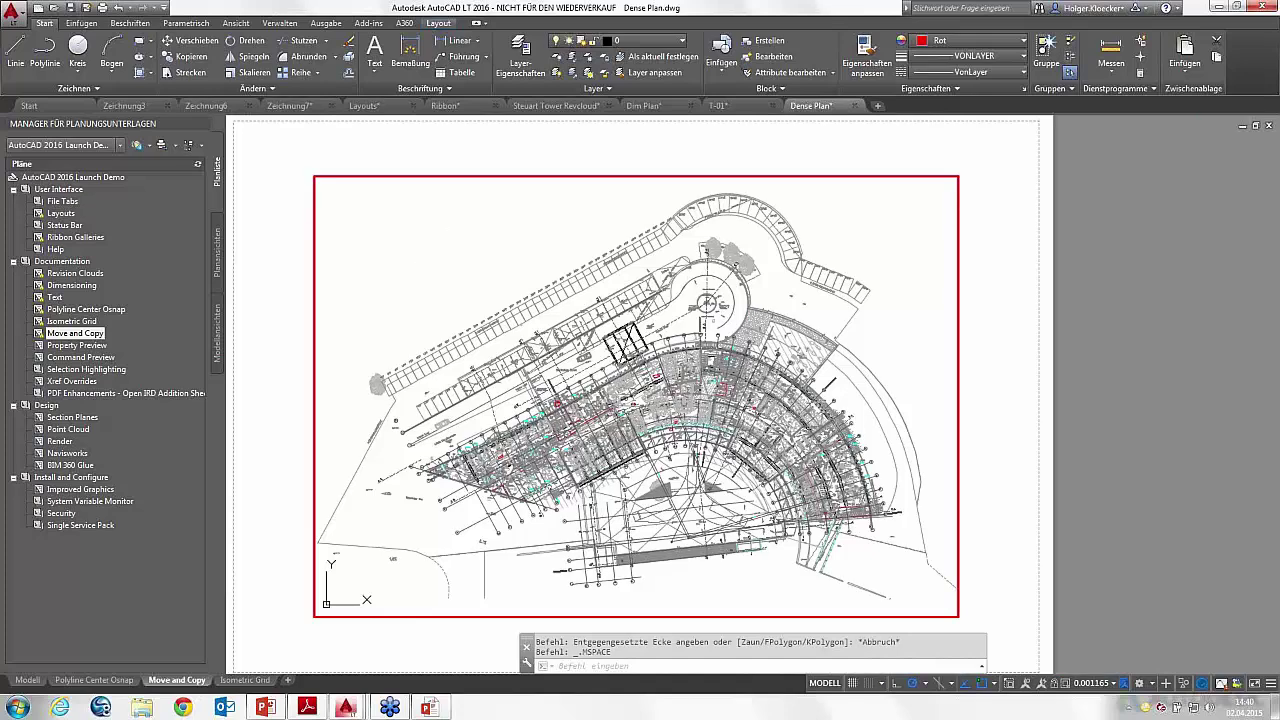
pyautogui.hotkey('ctrl', 'a')
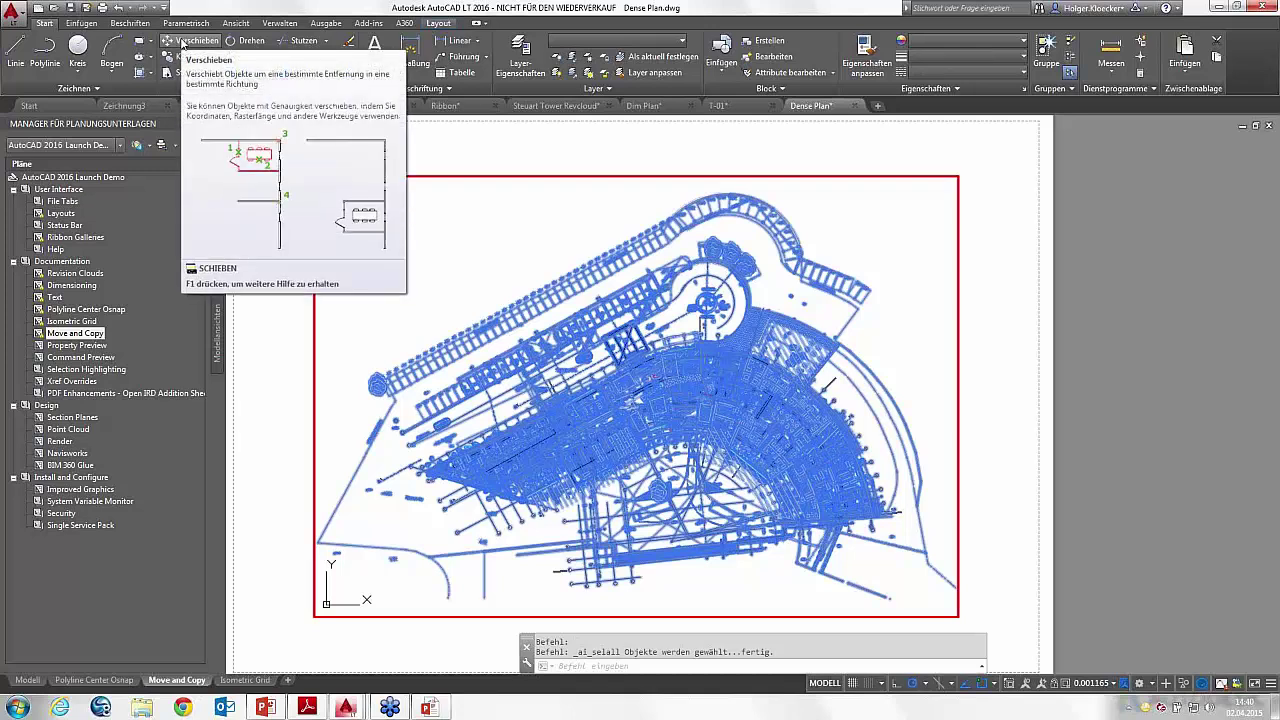
# Step: Move the whole site plan to a new position, then return to paper space
pyautogui.click(182, 42)
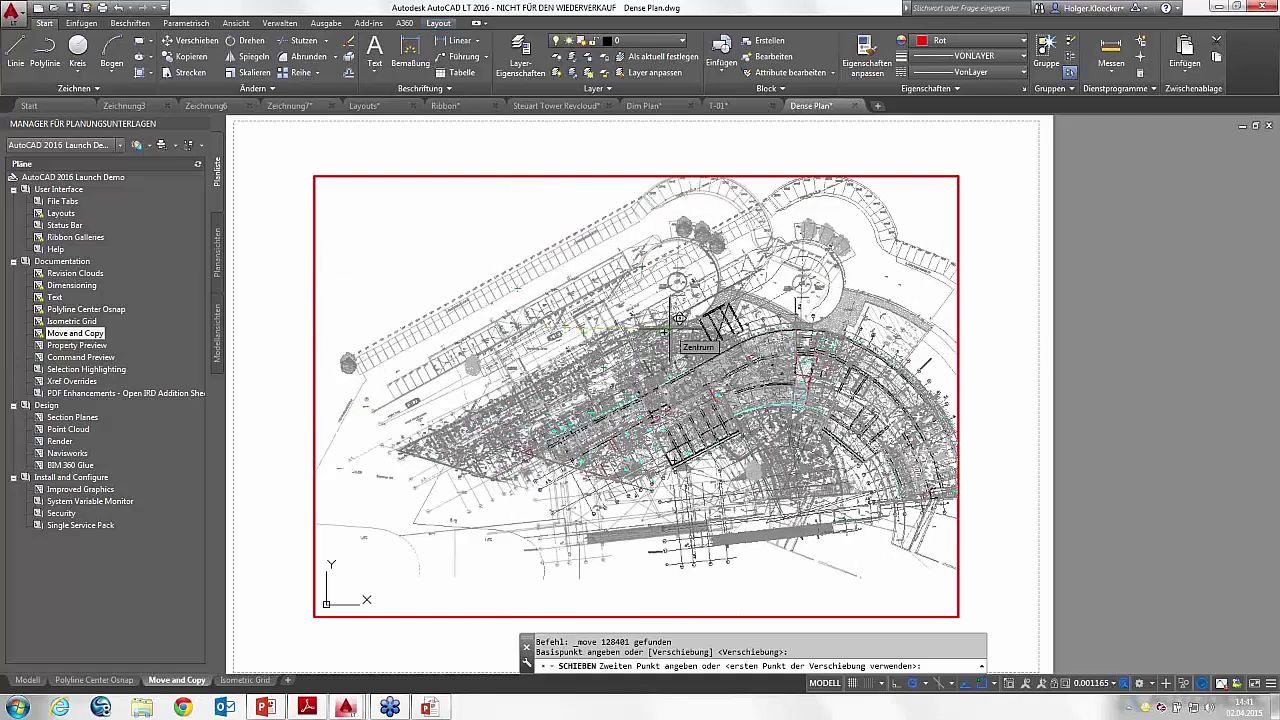
pyautogui.moveTo(679, 318); pyautogui.dragTo(621, 318, button='middle')
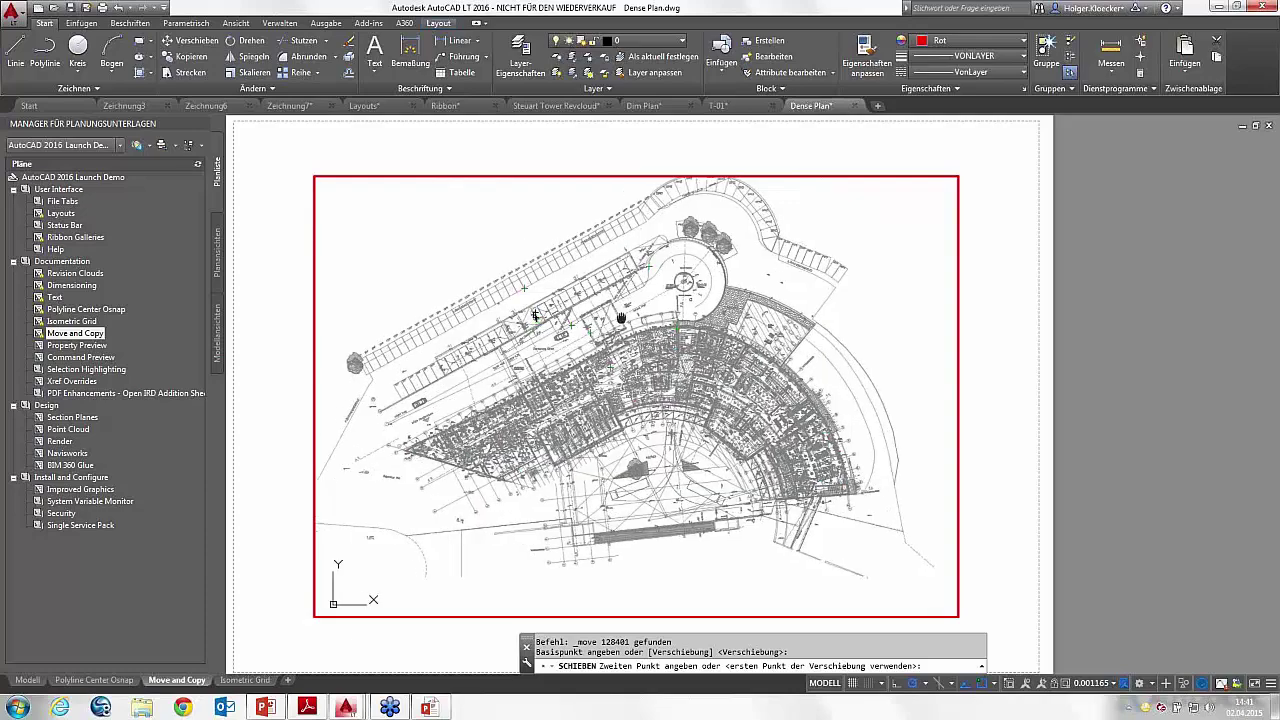
pyautogui.moveTo(621, 318); pyautogui.dragTo(700, 294, button='middle')
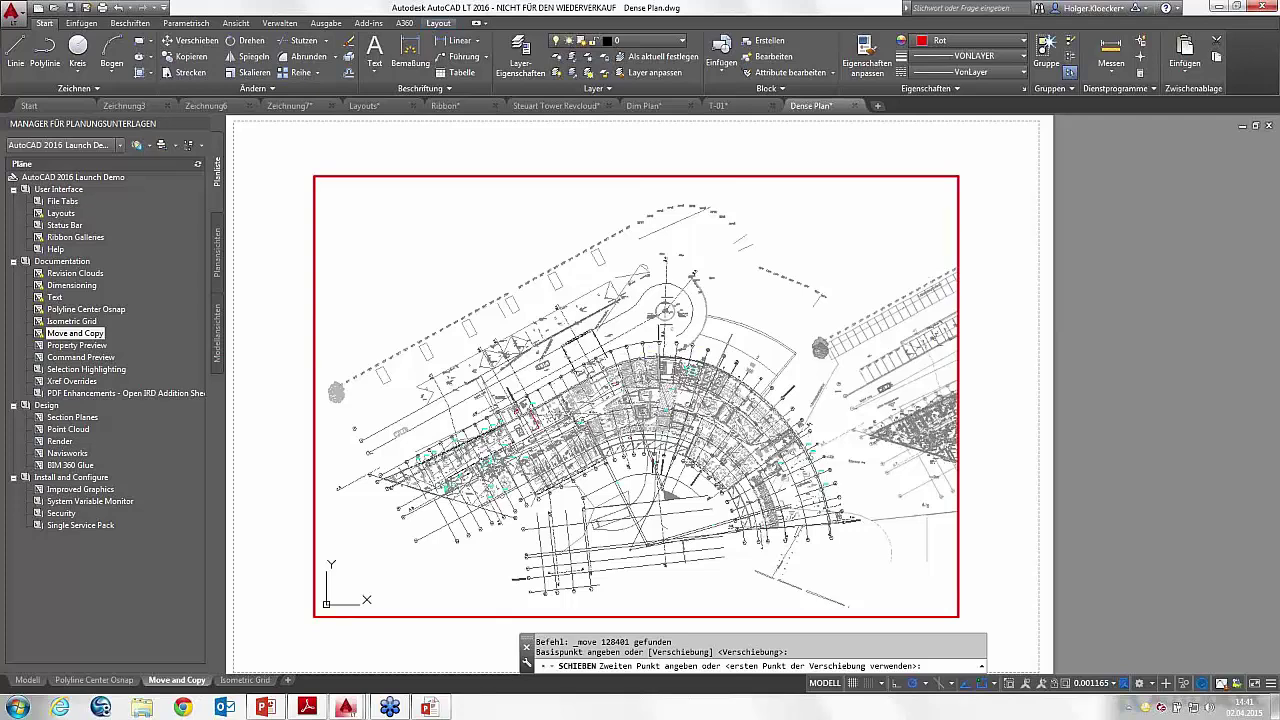
pyautogui.click(826, 595)
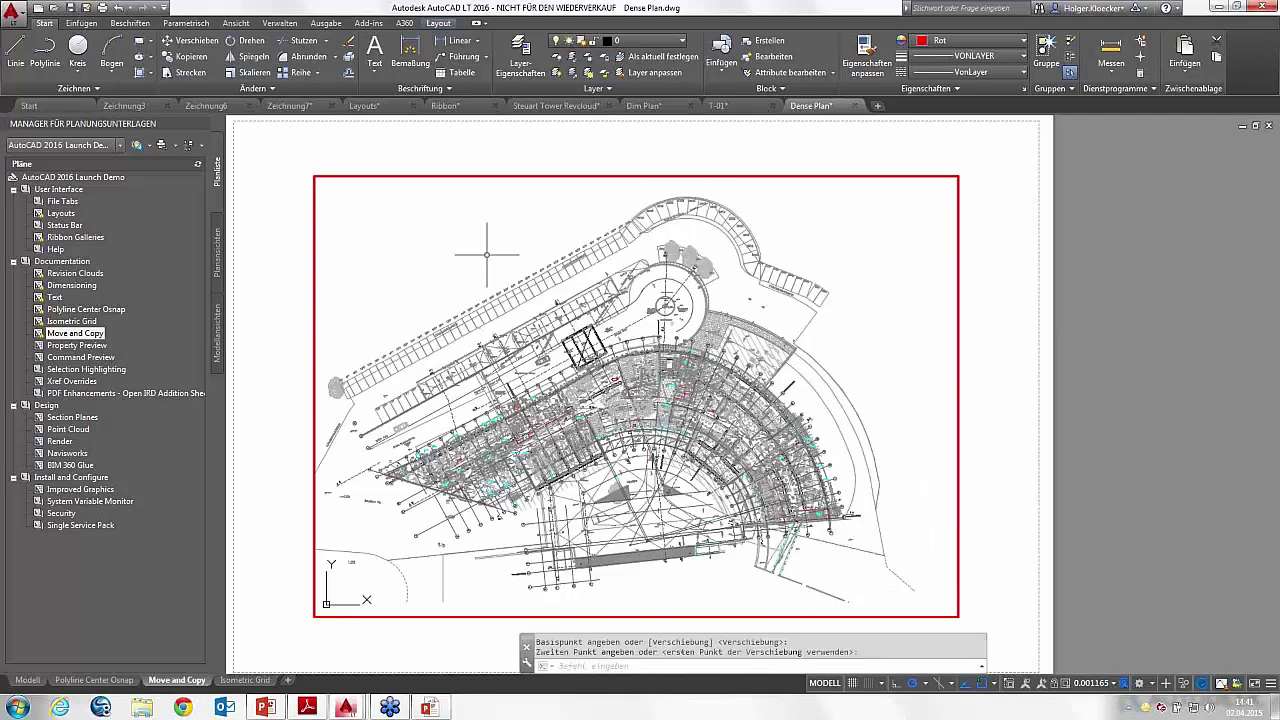
pyautogui.doubleClick(306, 264)
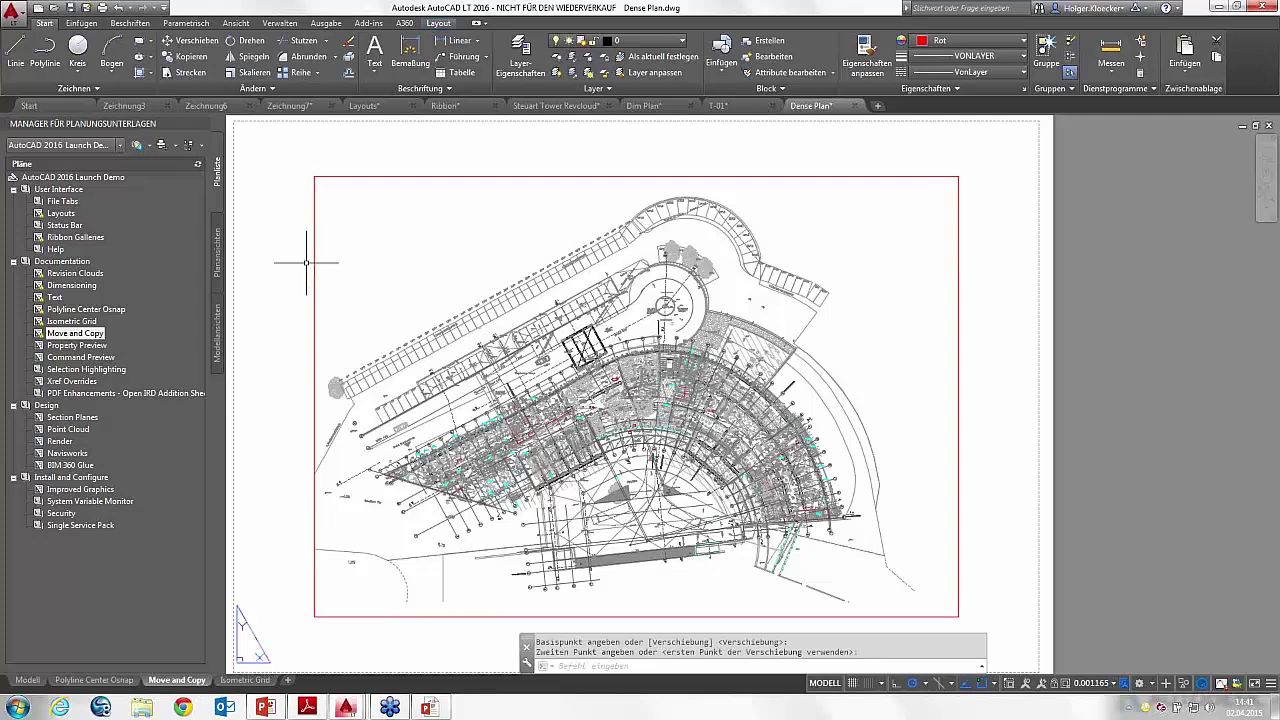
pyautogui.doubleClick(306, 263)
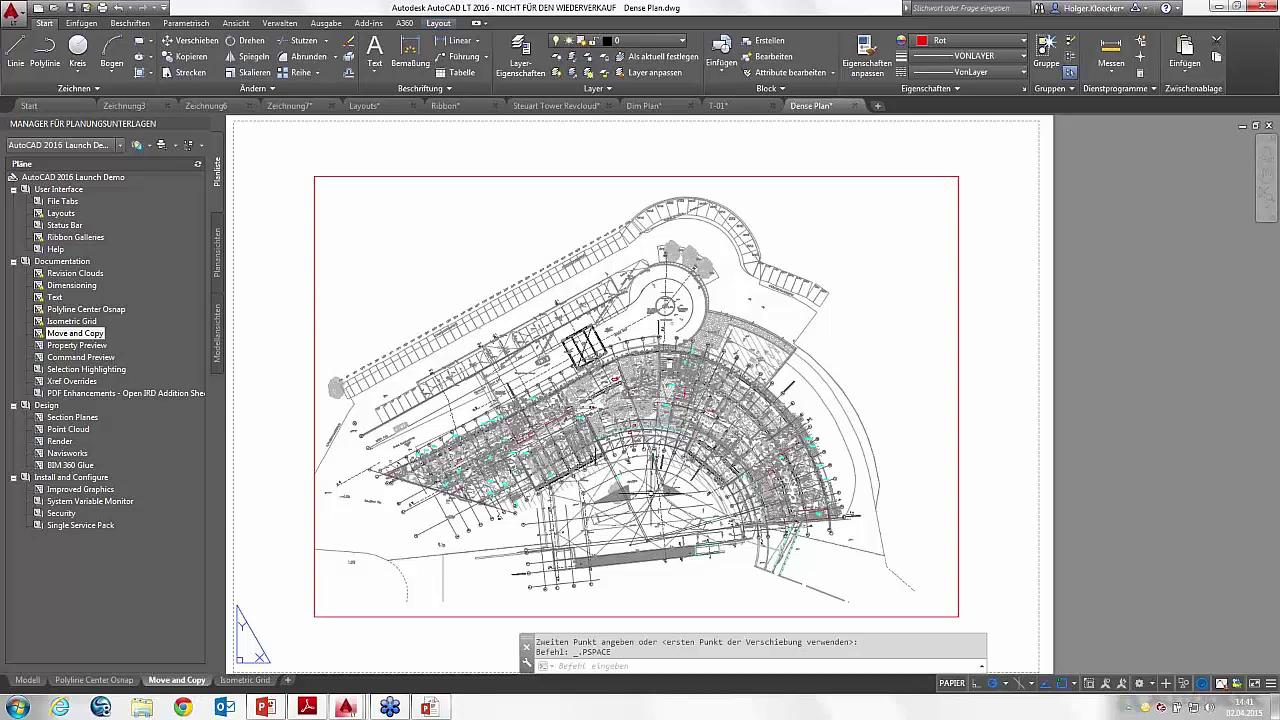
# Step: Turn on the System Variable Monitor, set FILEDIA to 0, and start opening a drawing
pyautogui.click(1221, 684)
pyautogui.click(90, 501)
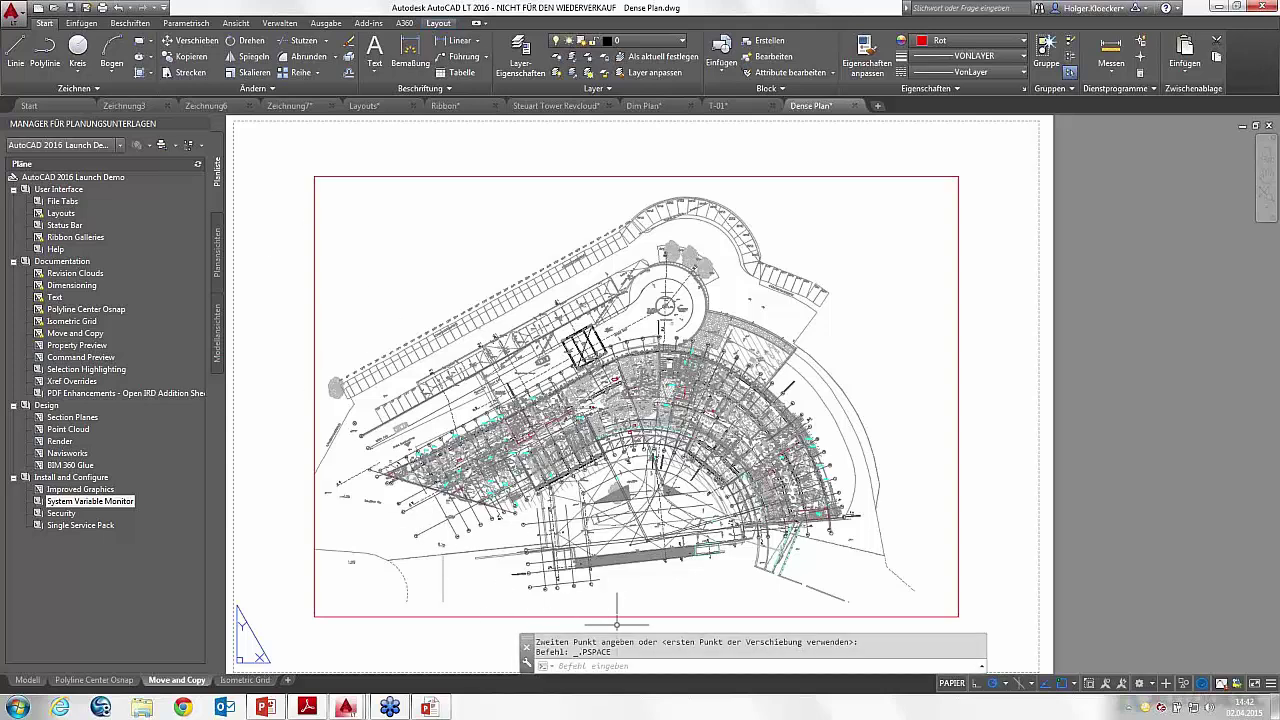
pyautogui.click(634, 667)
pyautogui.write('fil')
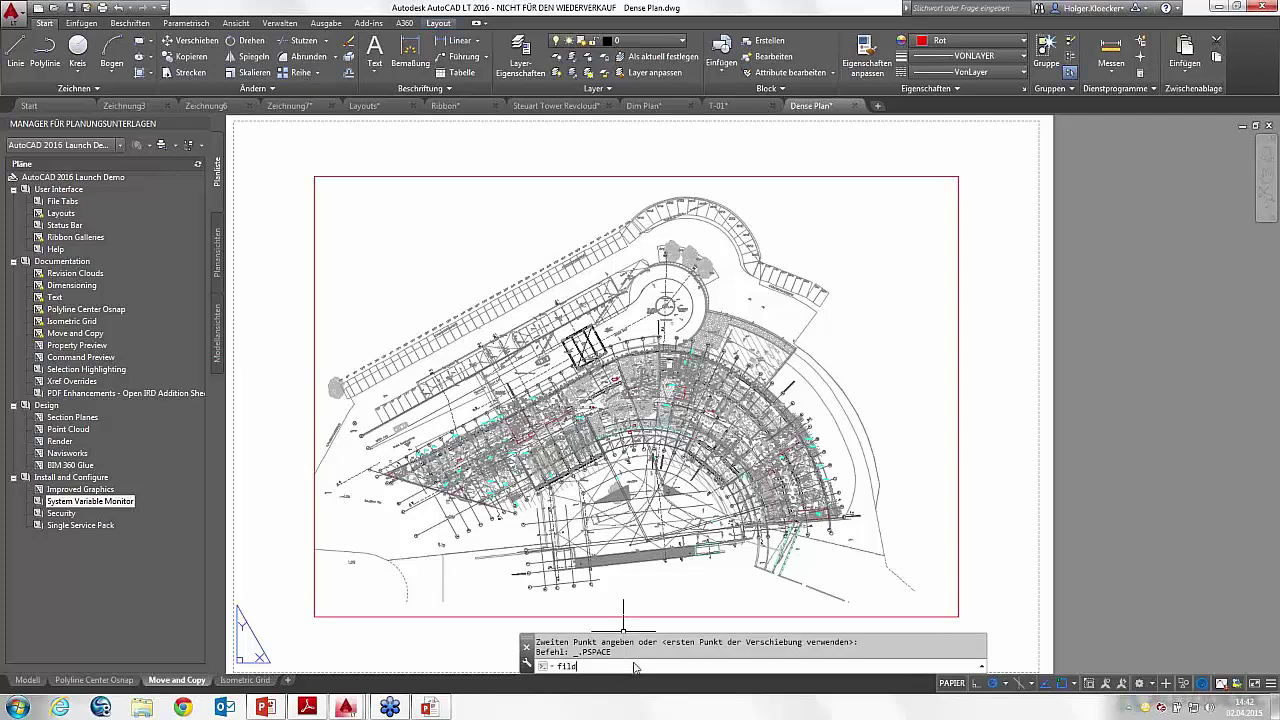
pyautogui.write('edi')
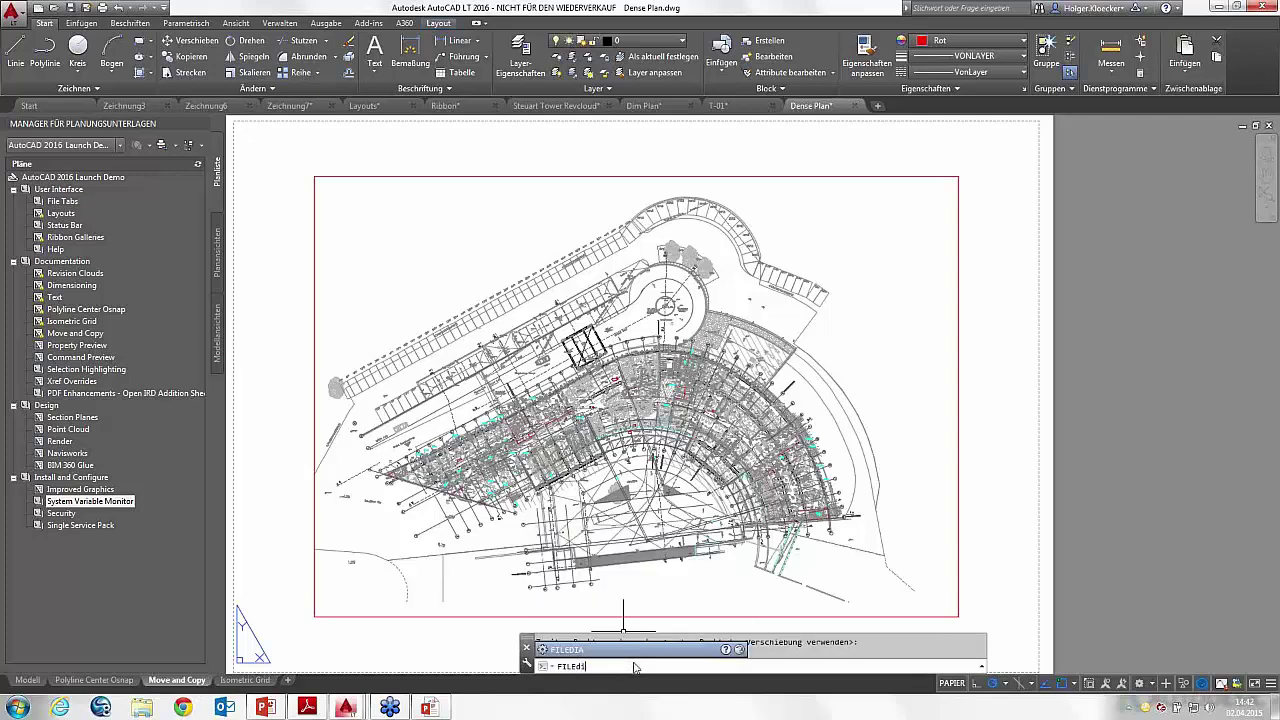
pyautogui.write('a')
pyautogui.press('Return')
pyautogui.write('0')
pyautogui.press('Return')
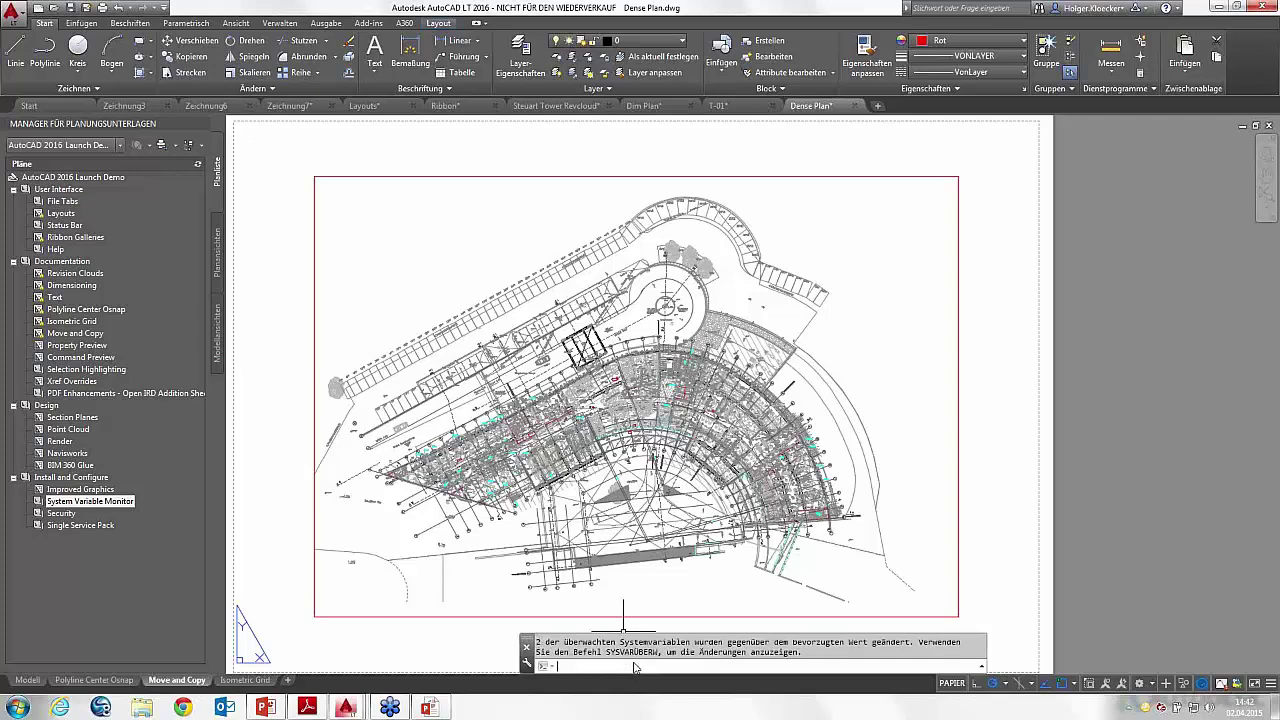
pyautogui.click(52, 12)
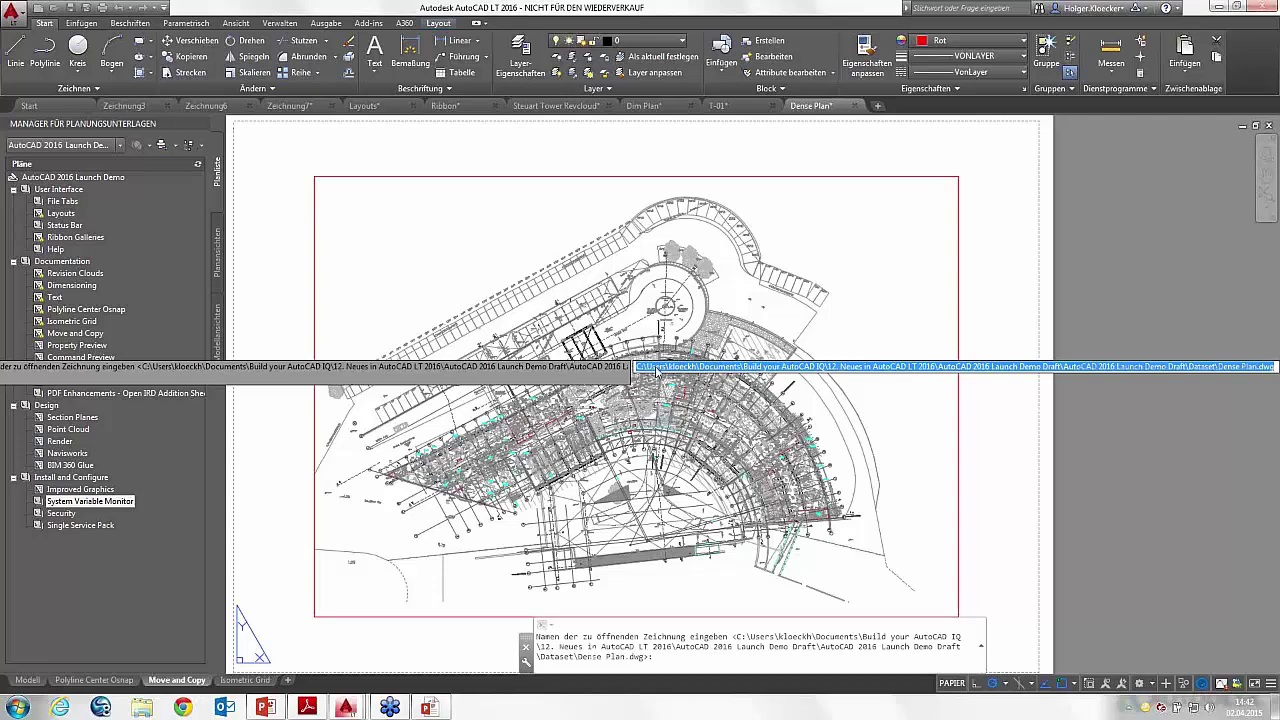
# Step: Cancel the file-name prompt and set FILEDIA to 0 again
pyautogui.press('Escape')
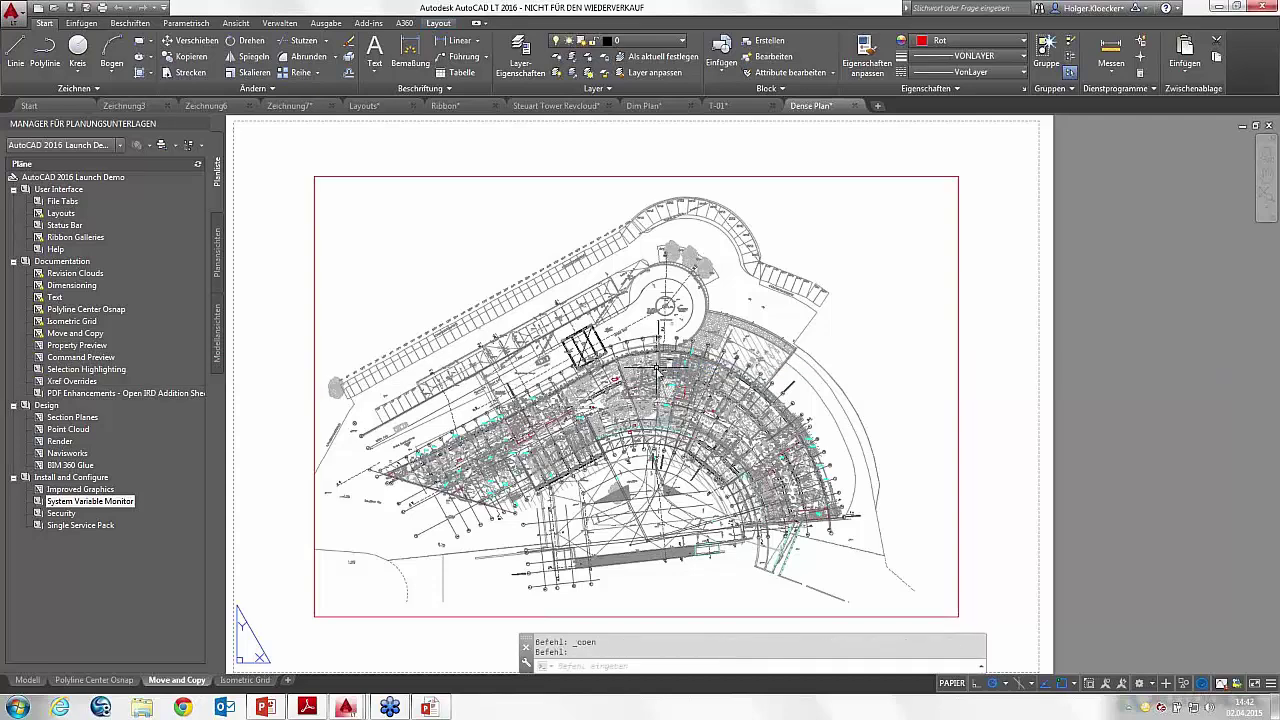
pyautogui.write('di')
pyautogui.press('BackSpace')
pyautogui.press('BackSpace')
pyautogui.write('di')
pyautogui.press('BackSpace')
pyautogui.press('BackSpace')
pyautogui.write('di')
pyautogui.press('BackSpace')
pyautogui.press('BackSpace')
pyautogui.write('f')
pyautogui.write('iledia')
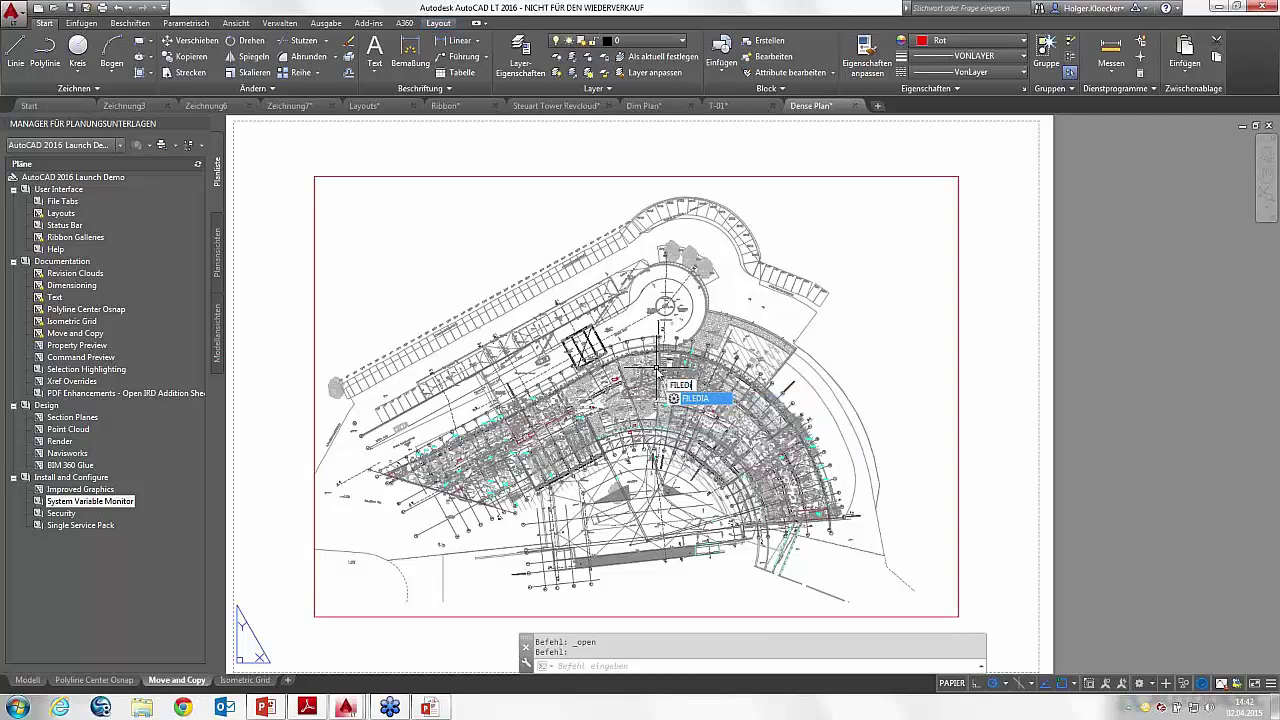
pyautogui.press('Return')
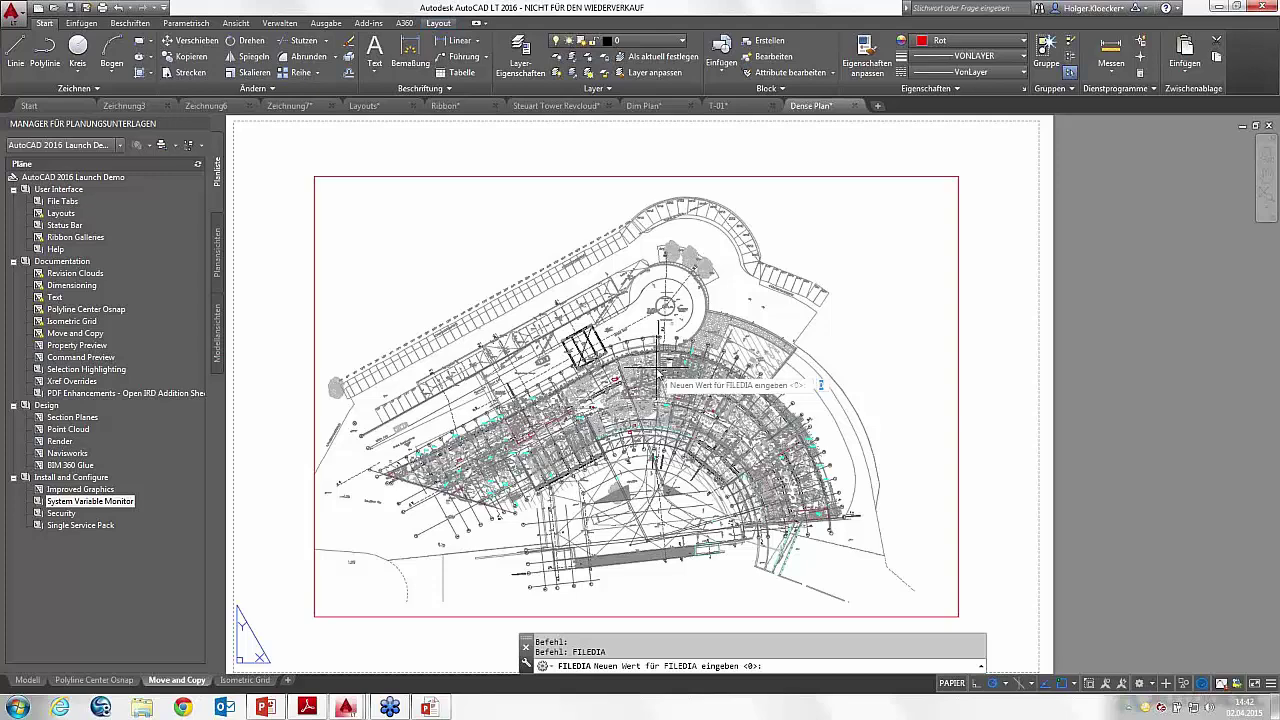
pyautogui.write('0')
pyautogui.press('Return')
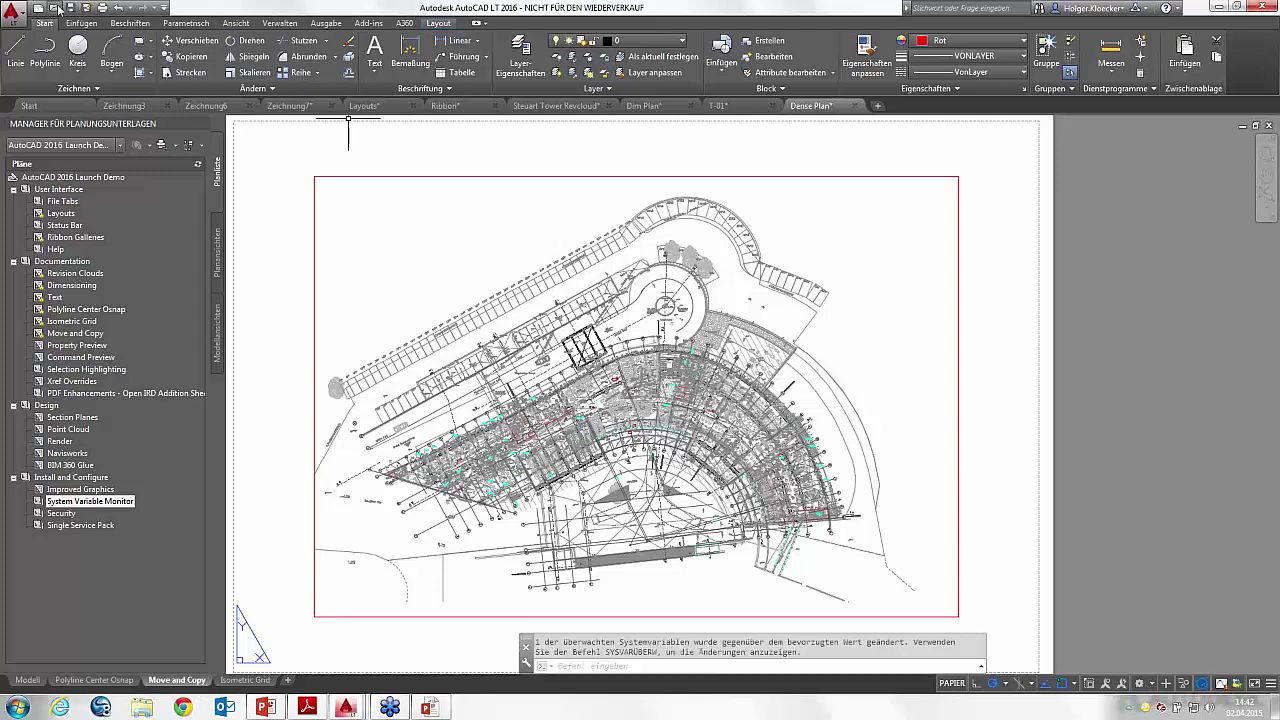
# Step: Close the file selection window that appears and enter the SYSMON command
pyautogui.hotkey('ctrl', 'o')
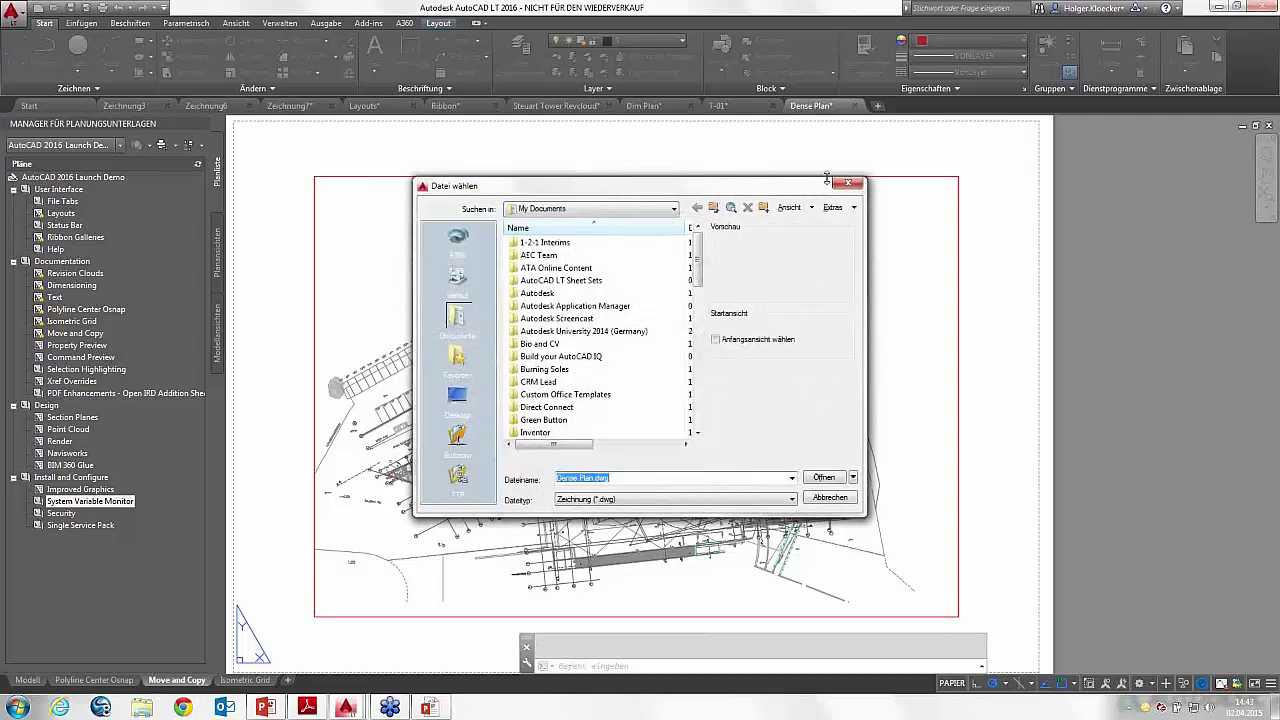
pyautogui.click(847, 186)
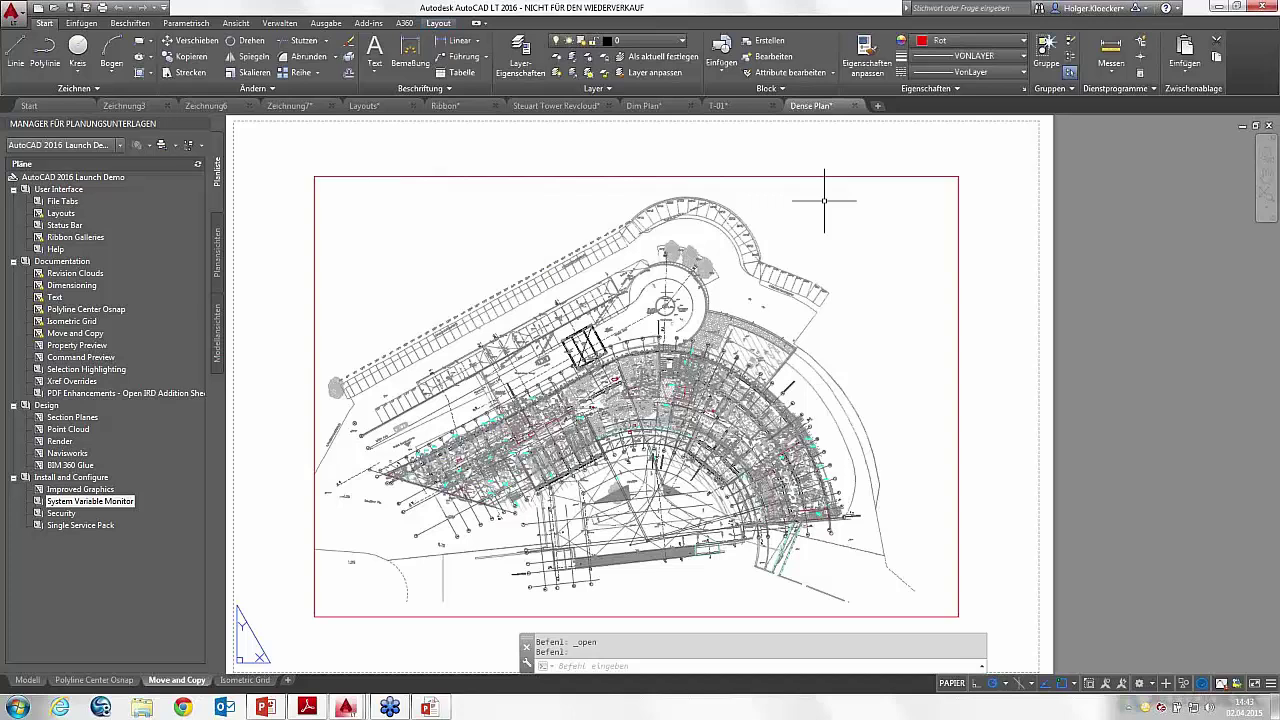
pyautogui.write('SYS')
pyautogui.write('MON')
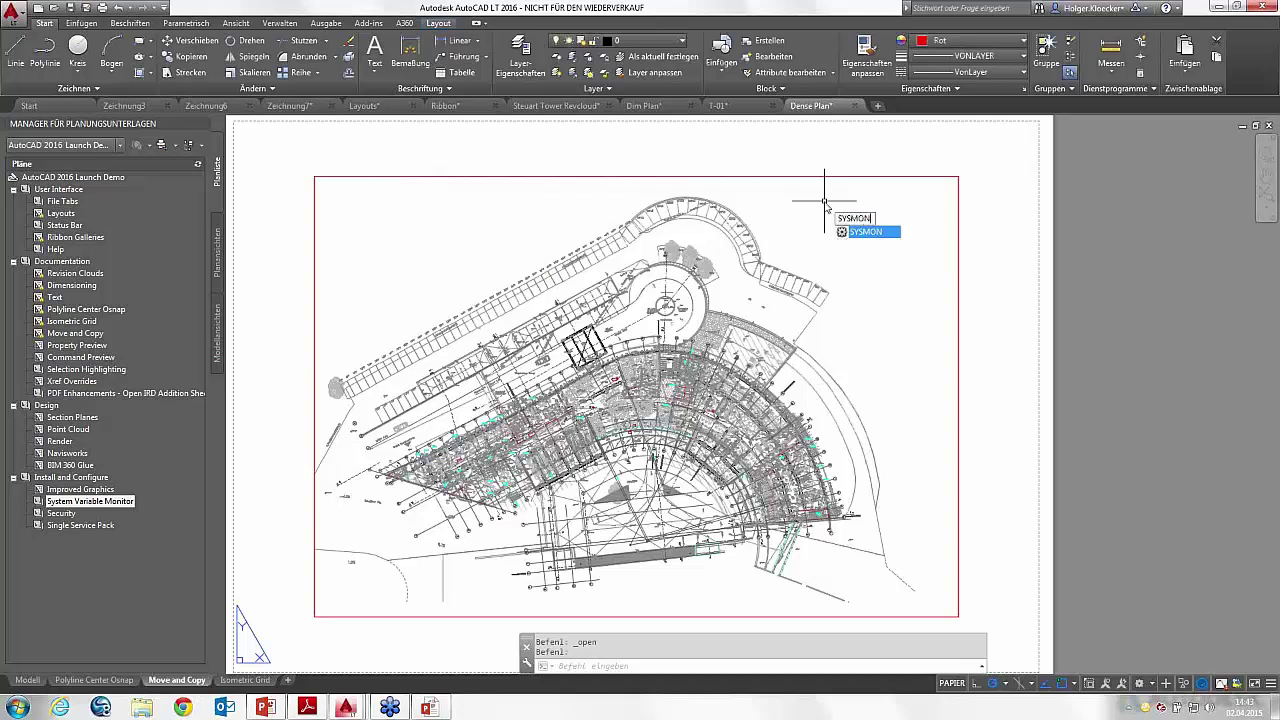
# Step: Set SYSMON to 2
pyautogui.press('Return')
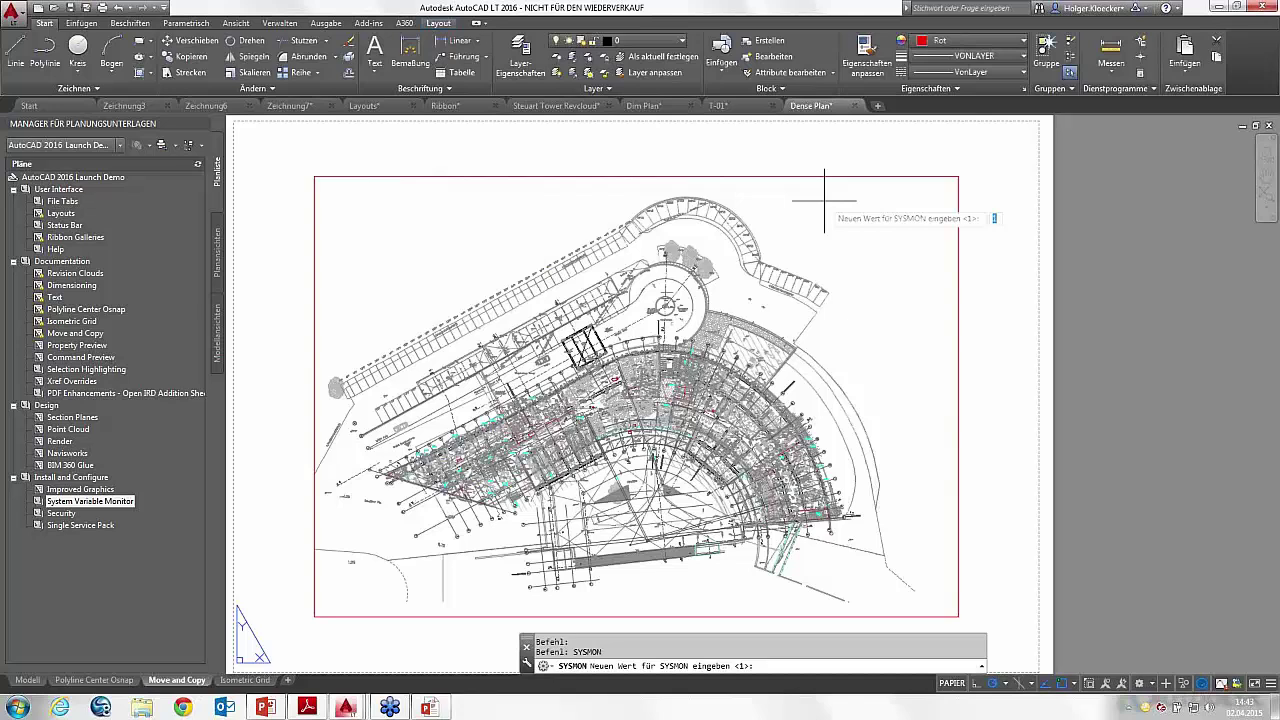
pyautogui.write('2')
pyautogui.press('Return')
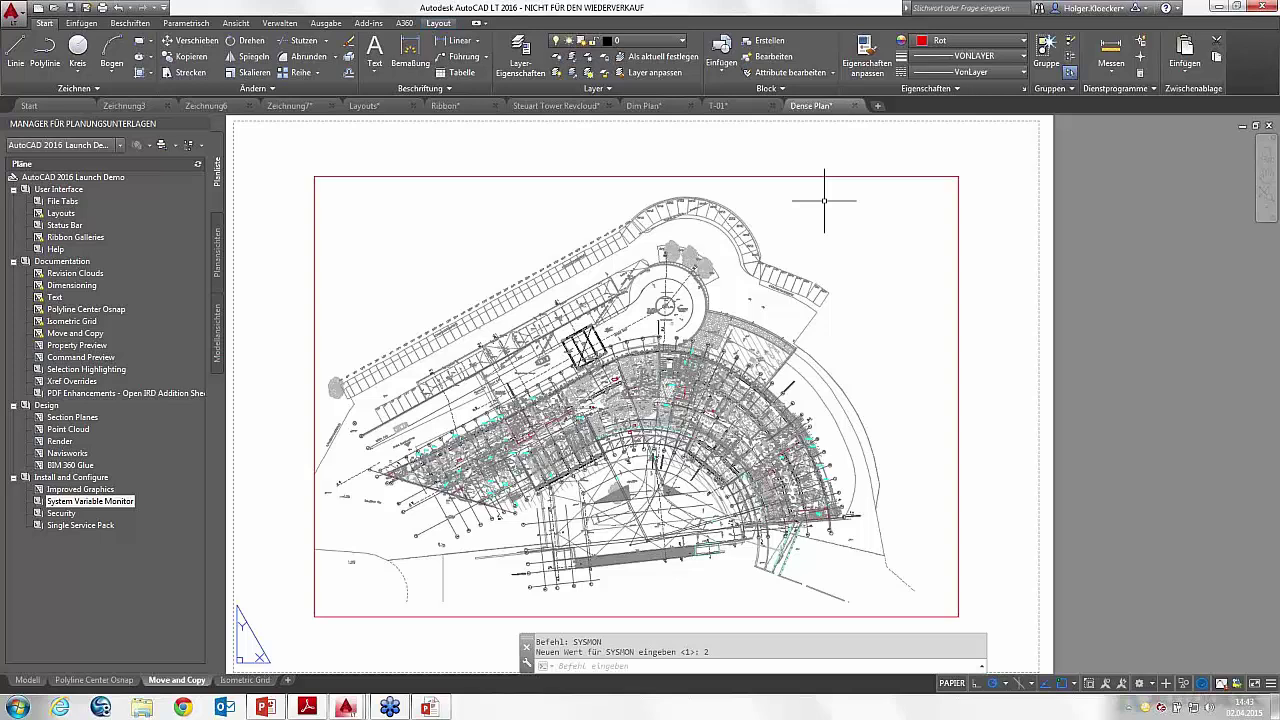
# Step: Set FILEDIA to 0, triggering the two-changed-variables warning
pyautogui.click(788, 665)
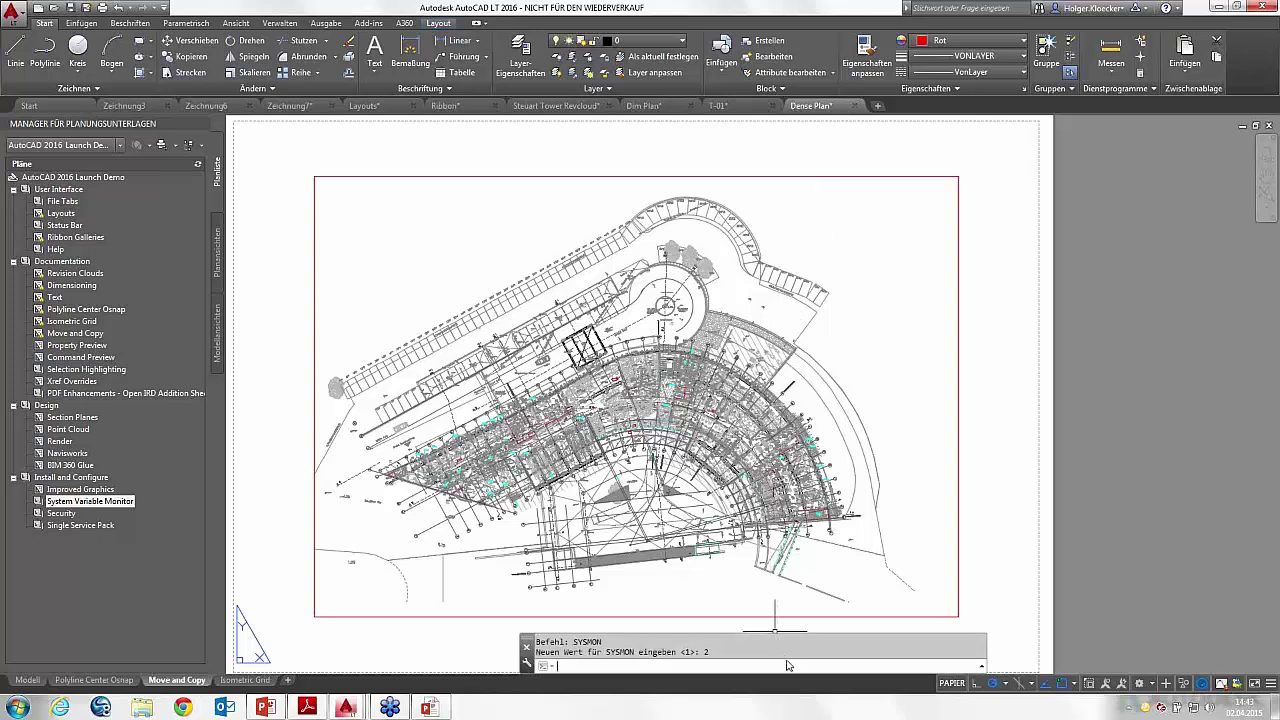
pyautogui.write('FILE')
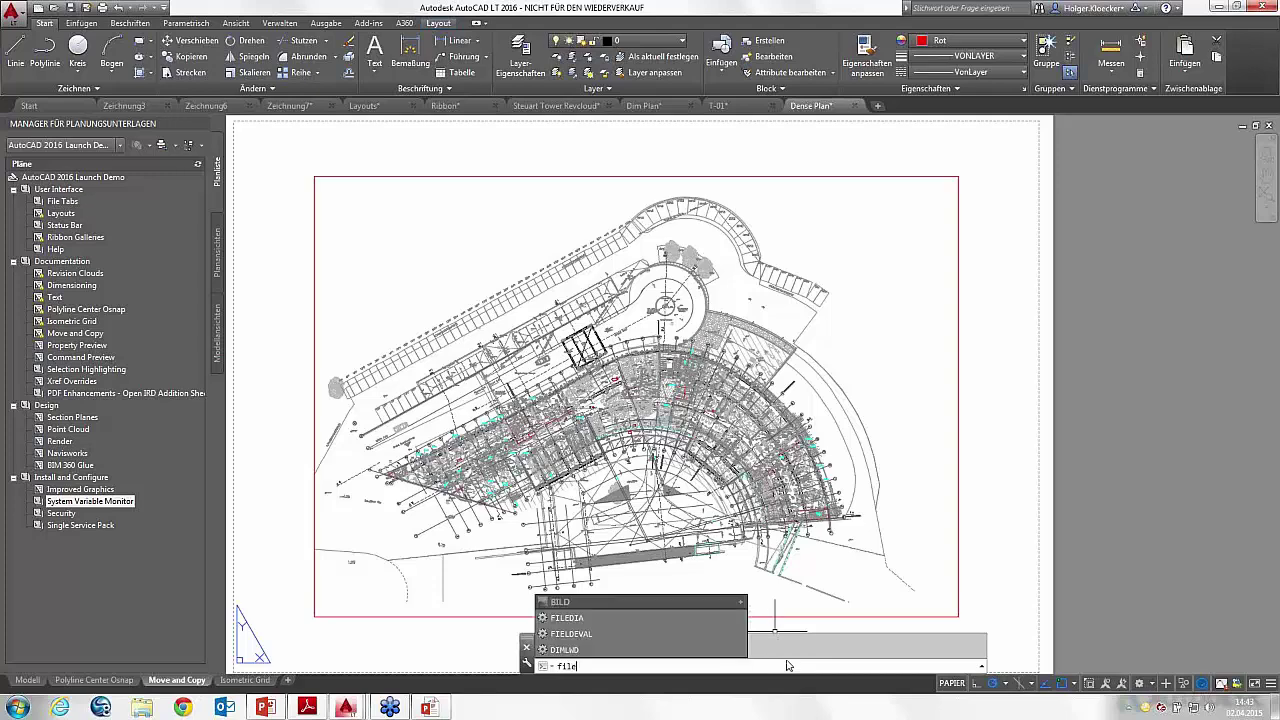
pyautogui.write('DIa')
pyautogui.press('Return')
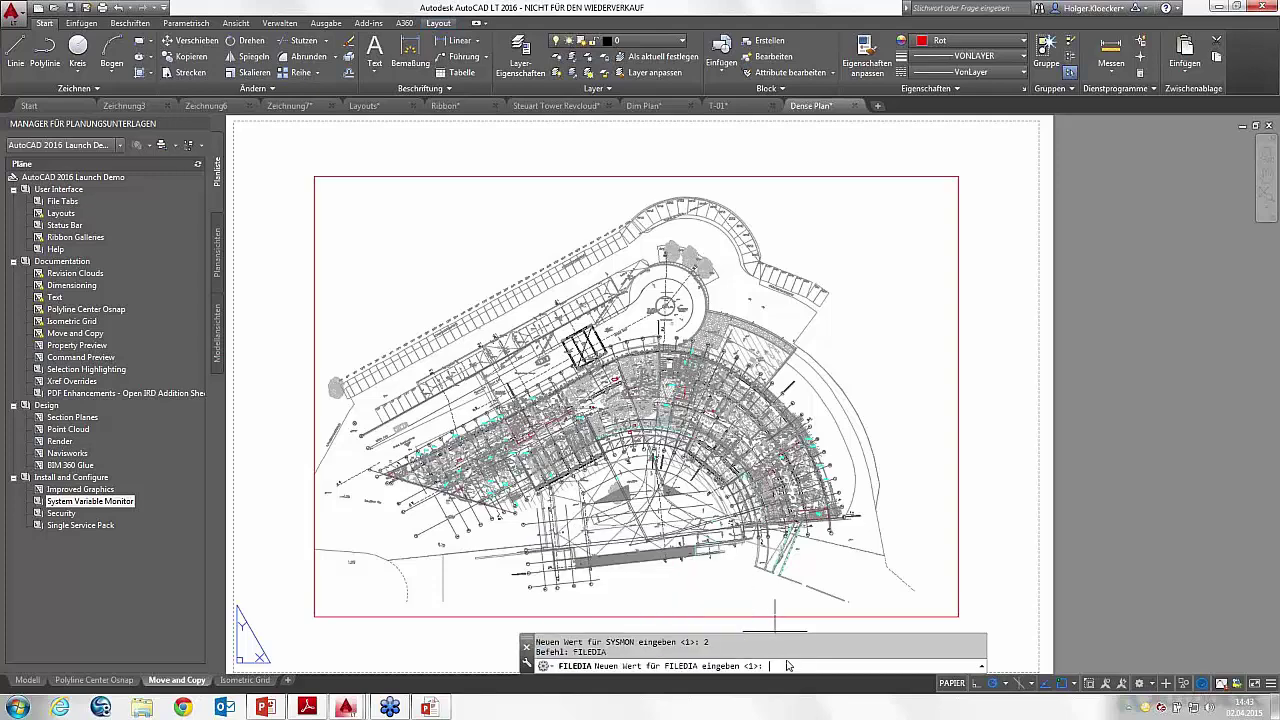
pyautogui.write('0')
pyautogui.press('Return')
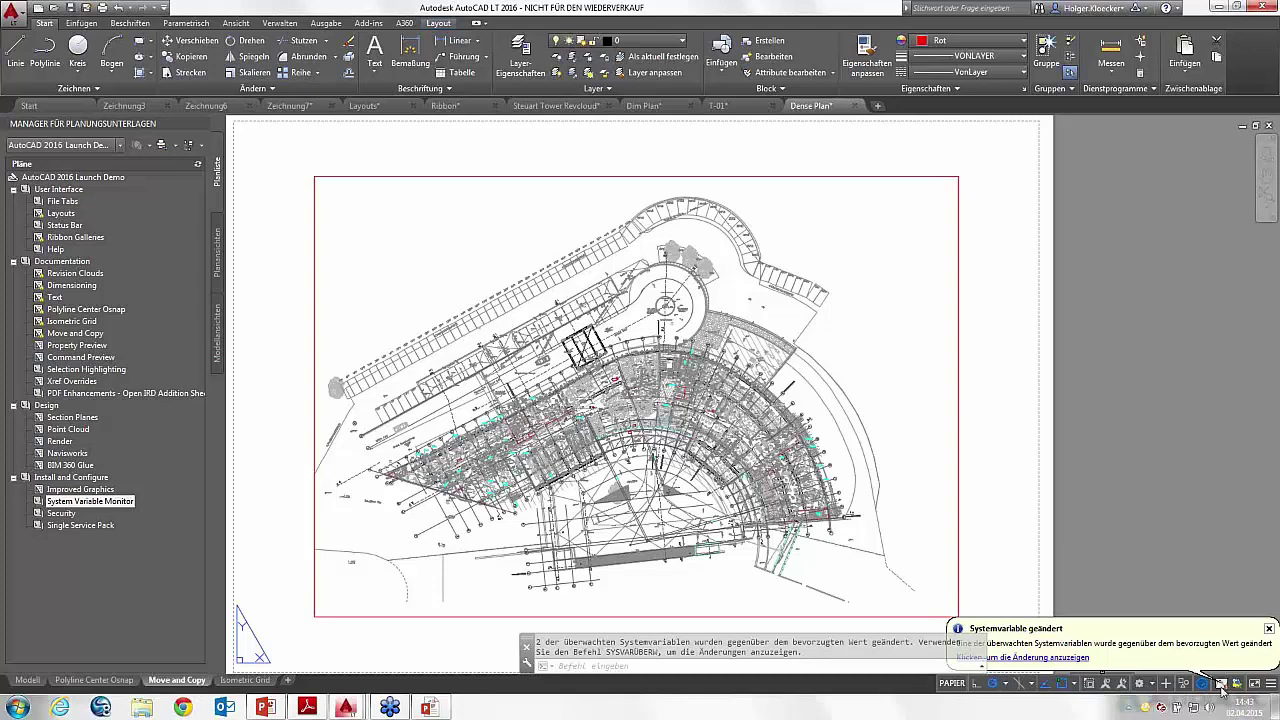
# Step: Reset all monitored variables with Alle zurücksetzen, browse Liste bearbeiten, then cancel and close the monitor
pyautogui.click(1221, 686)
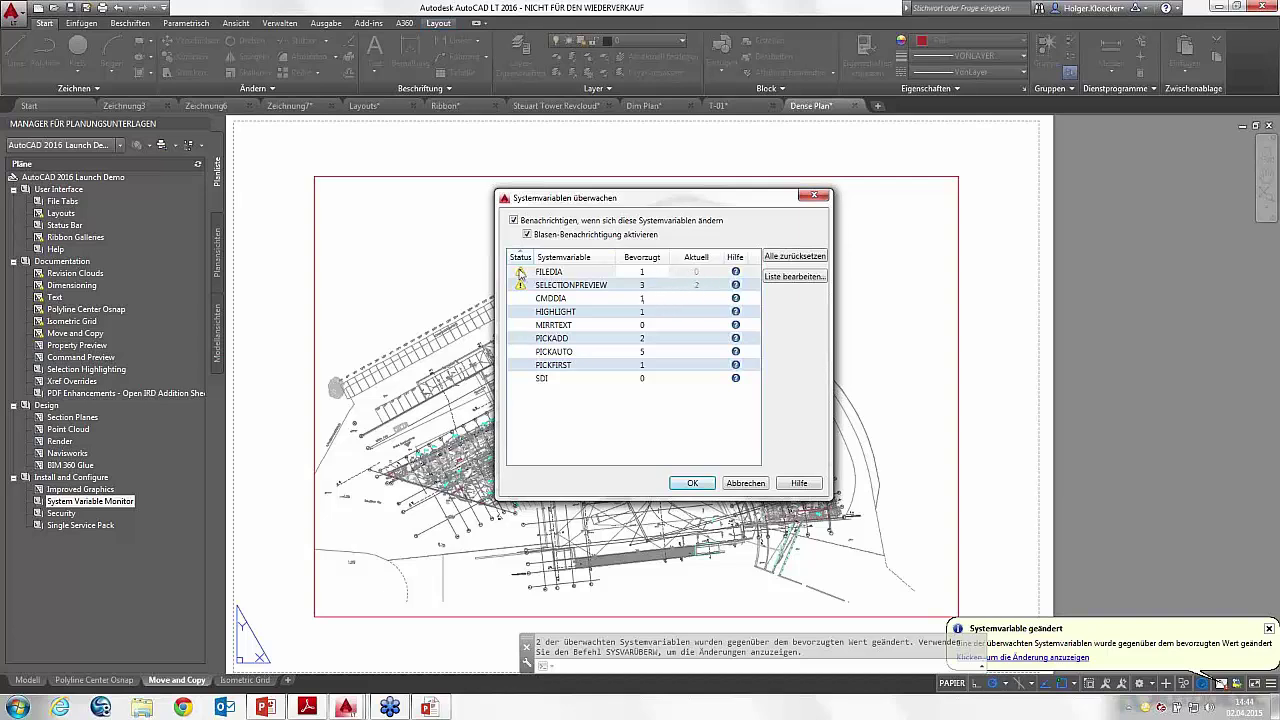
pyautogui.moveTo(520, 273)
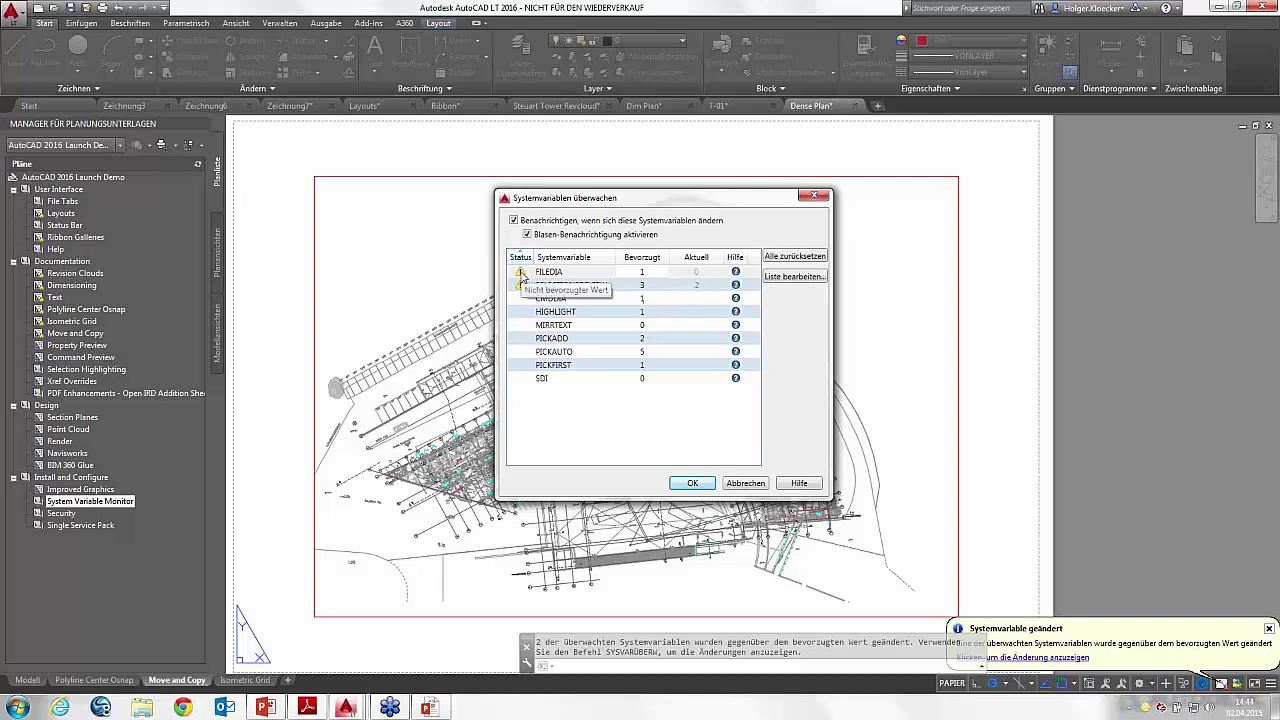
pyautogui.click(796, 257)
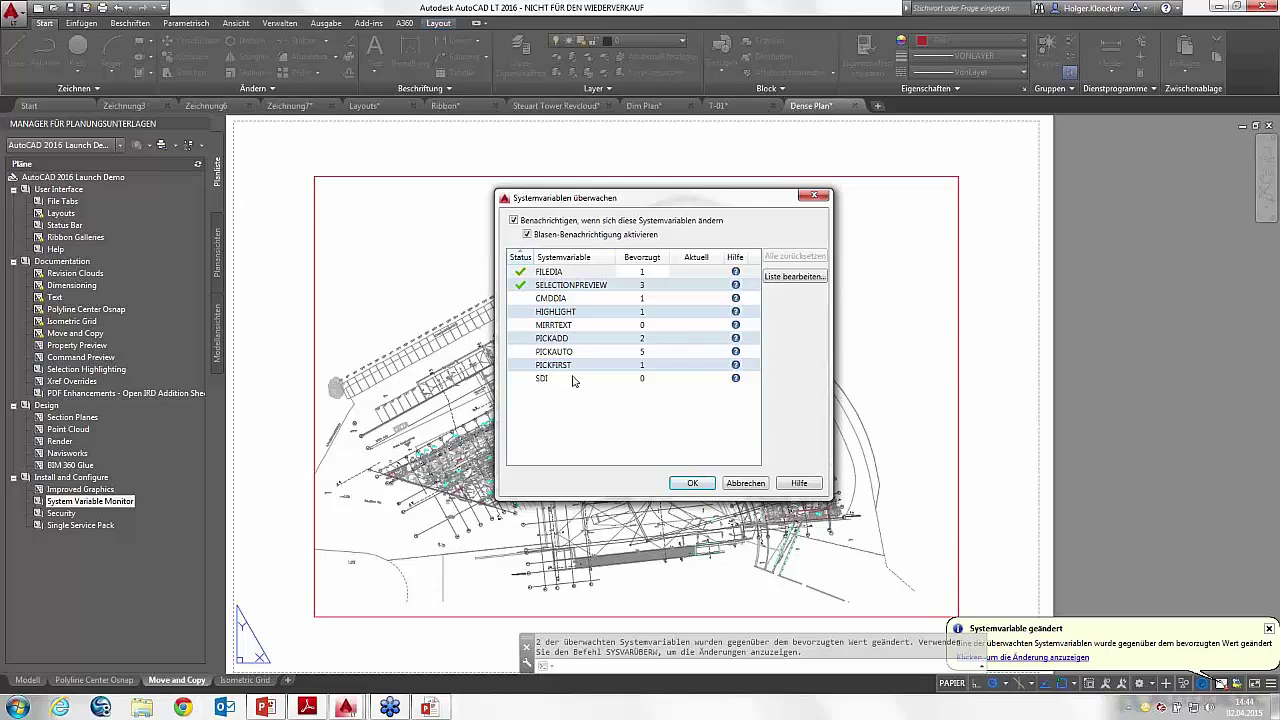
pyautogui.click(795, 276)
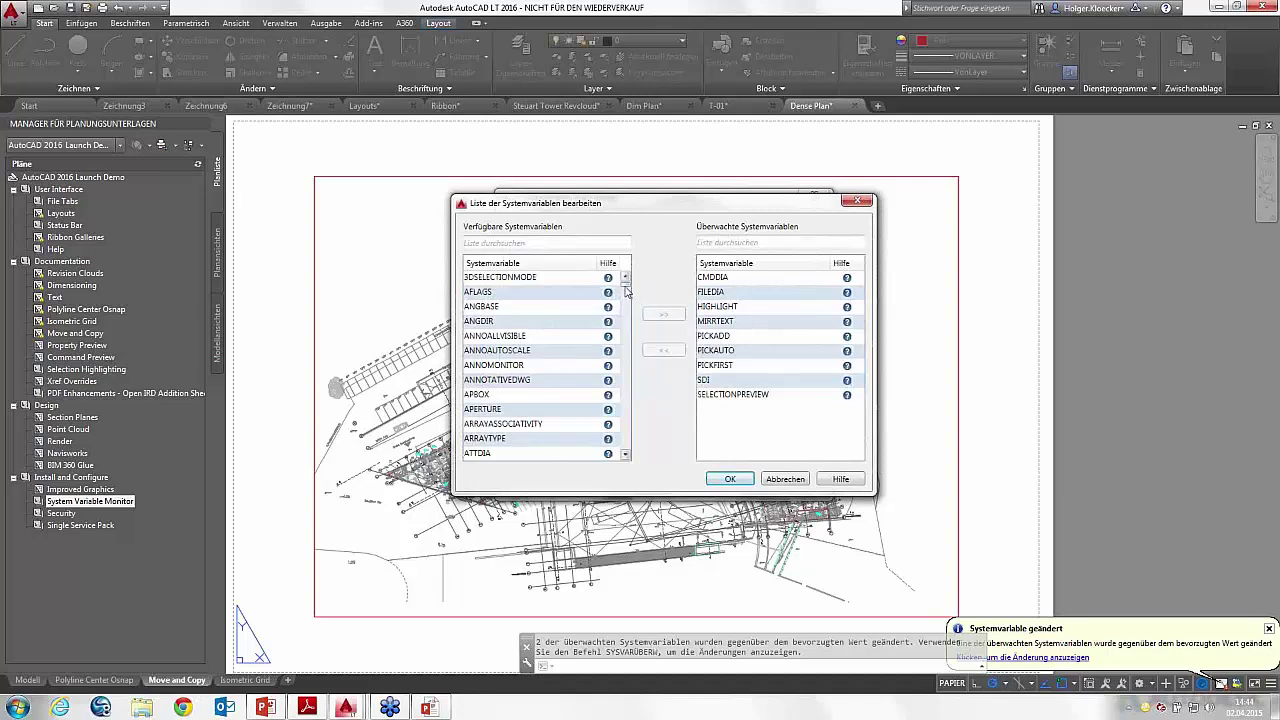
pyautogui.scroll(-7, 627, 305)
pyautogui.scroll(-2, 627, 305)
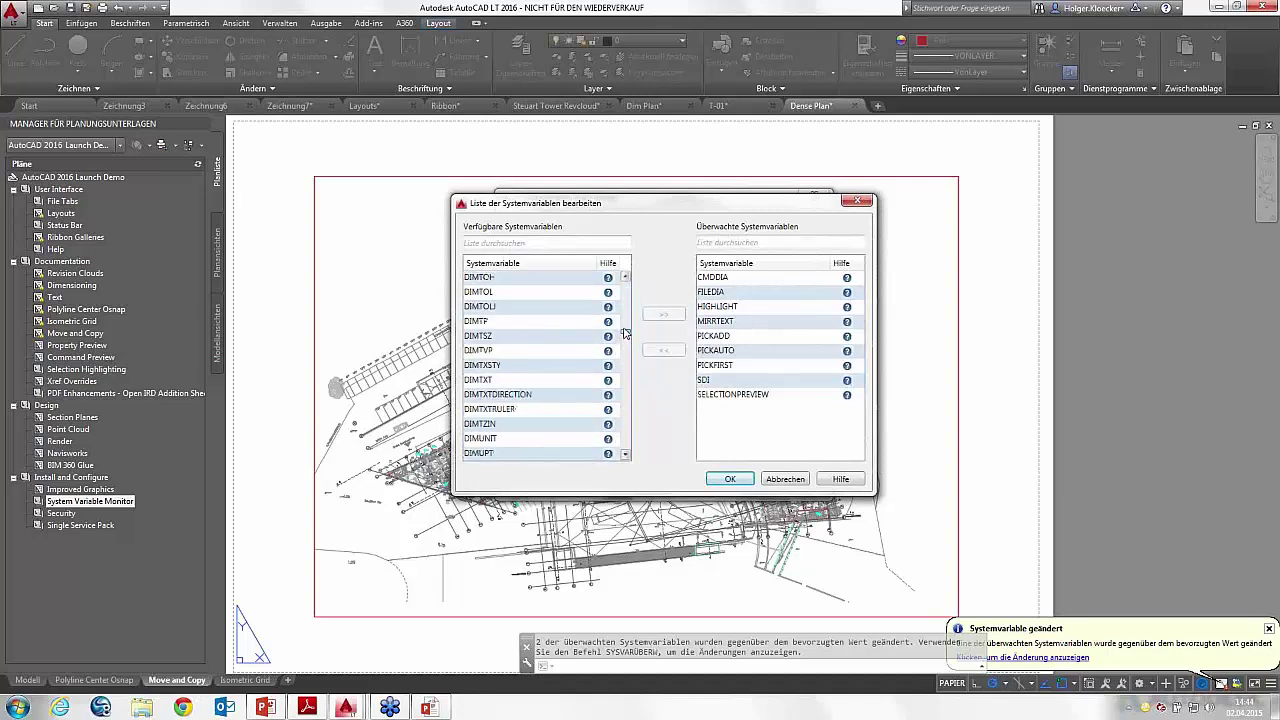
pyautogui.scroll(-2, 627, 293)
pyautogui.click(782, 479)
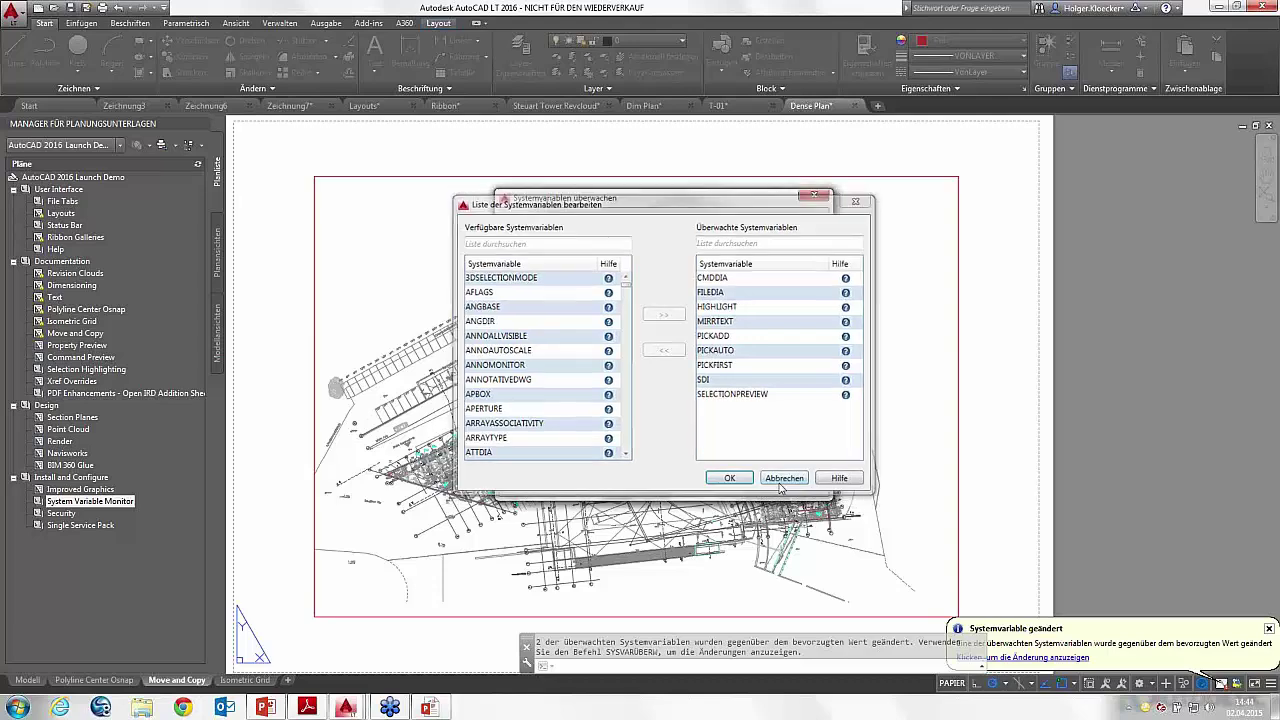
pyautogui.click(760, 484)
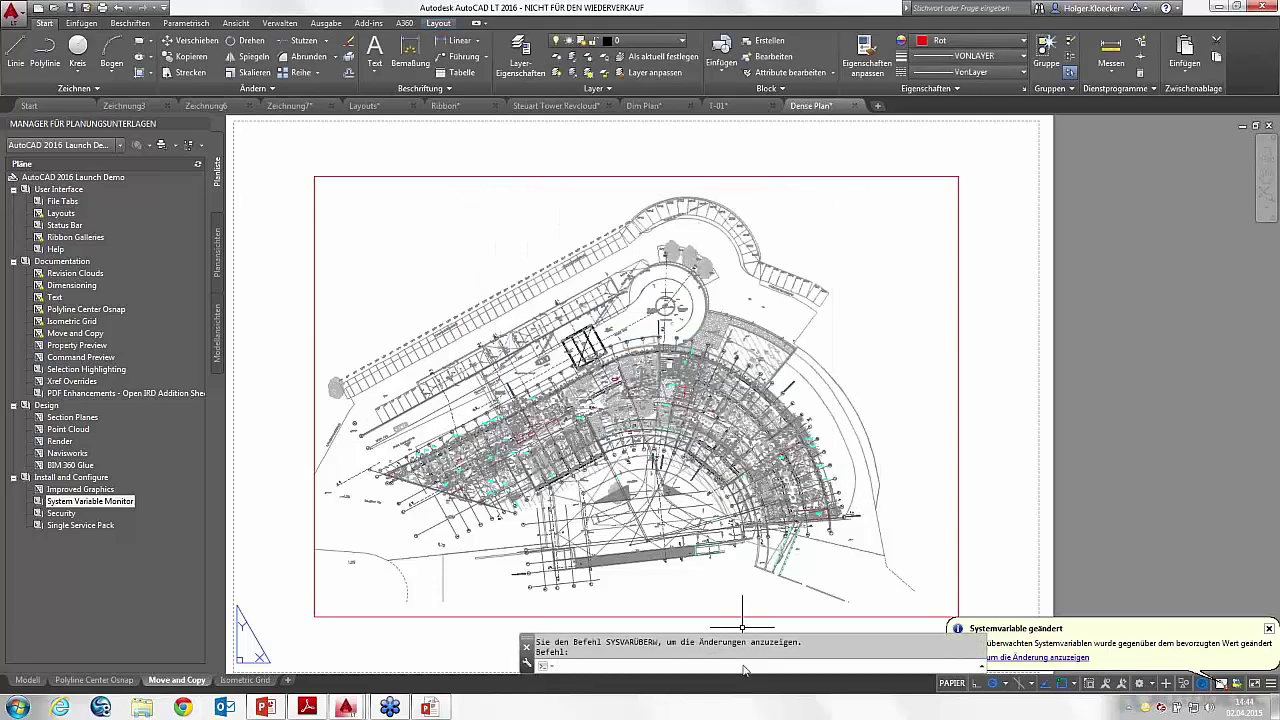
# Step: Set SYSMON back to 1
pyautogui.write('sysmon')
pyautogui.press('Return')
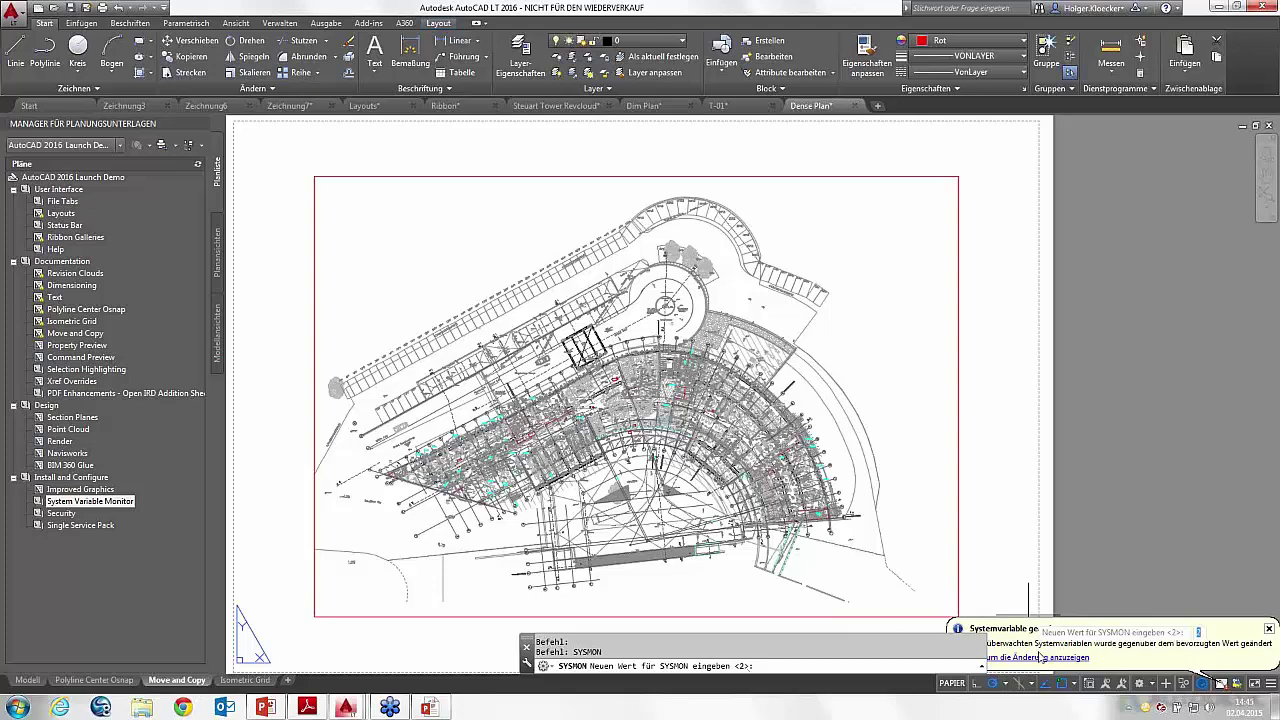
pyautogui.write('1')
pyautogui.press('Return')
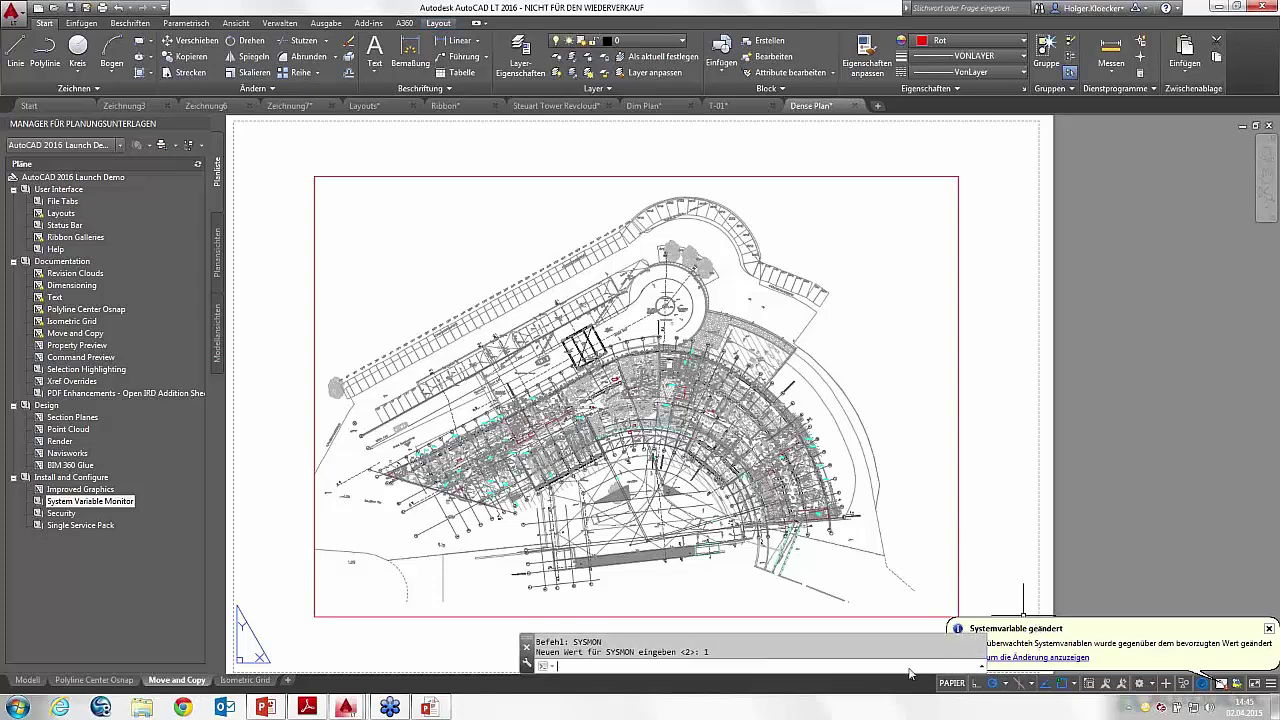
# Step: Set FILEDIA to 0, then back to 1, and check its value
pyautogui.write('FIL')
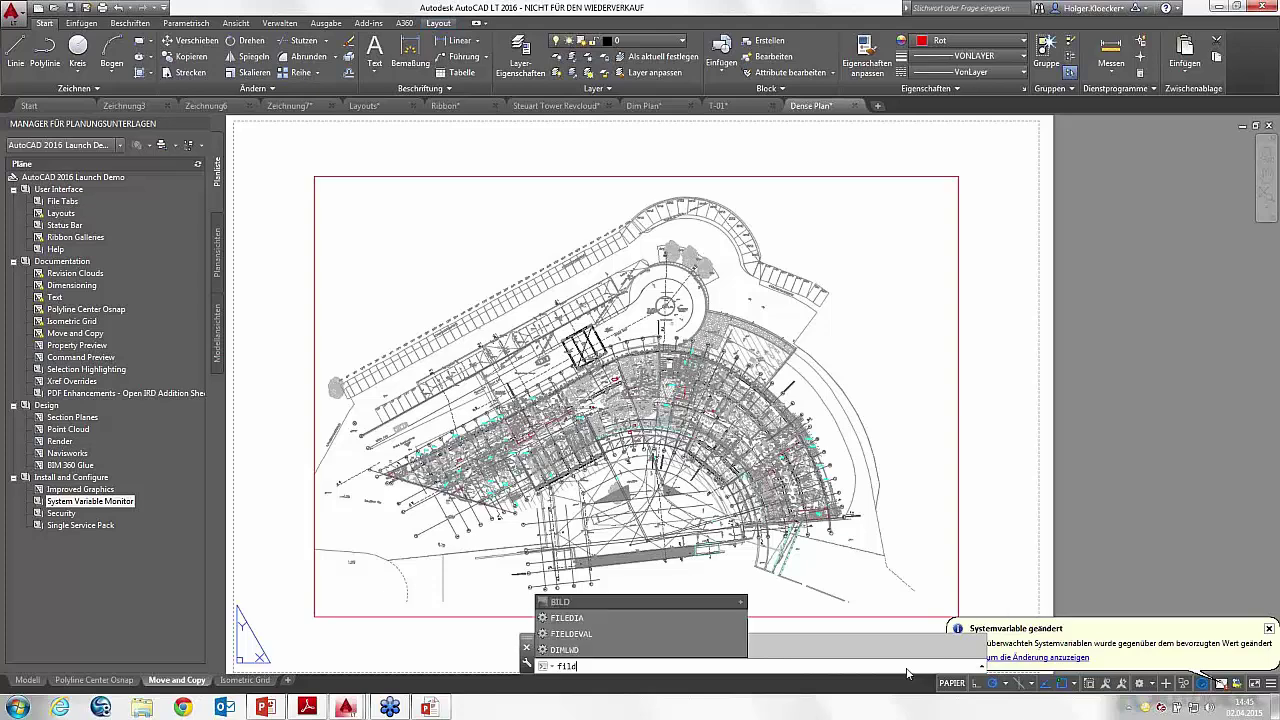
pyautogui.write('EDIA')
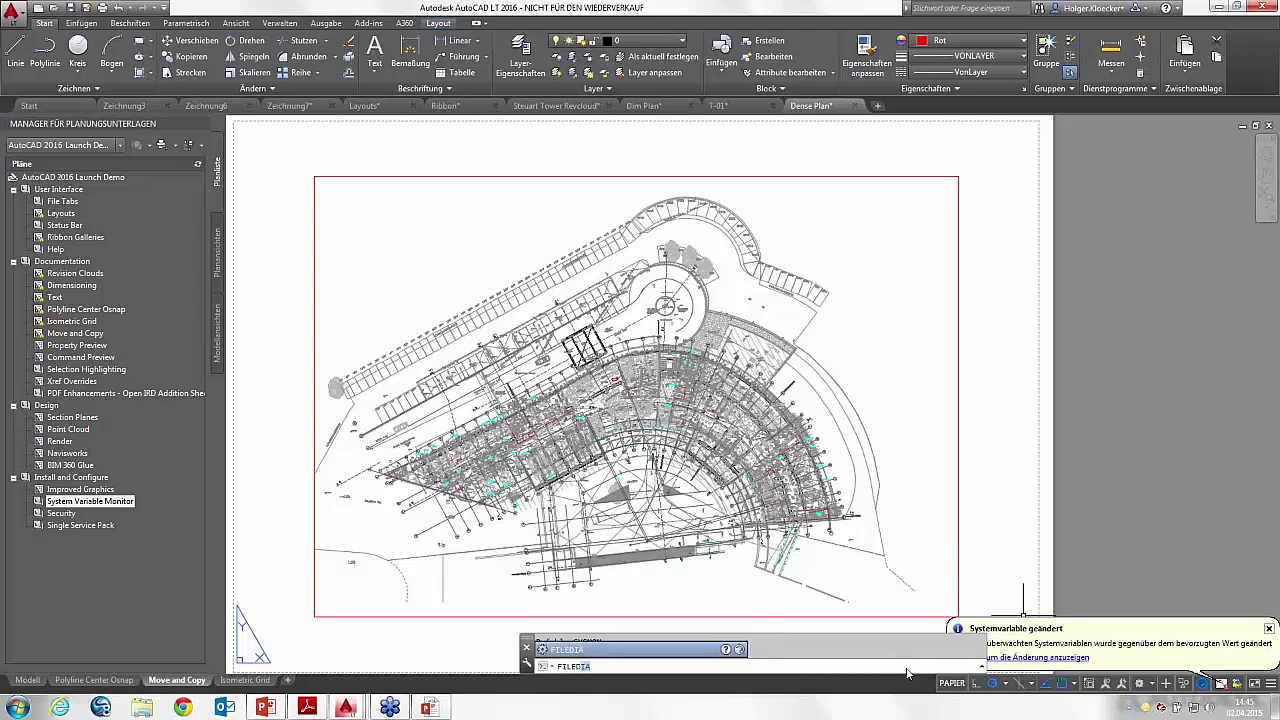
pyautogui.press('Return')
pyautogui.write('0')
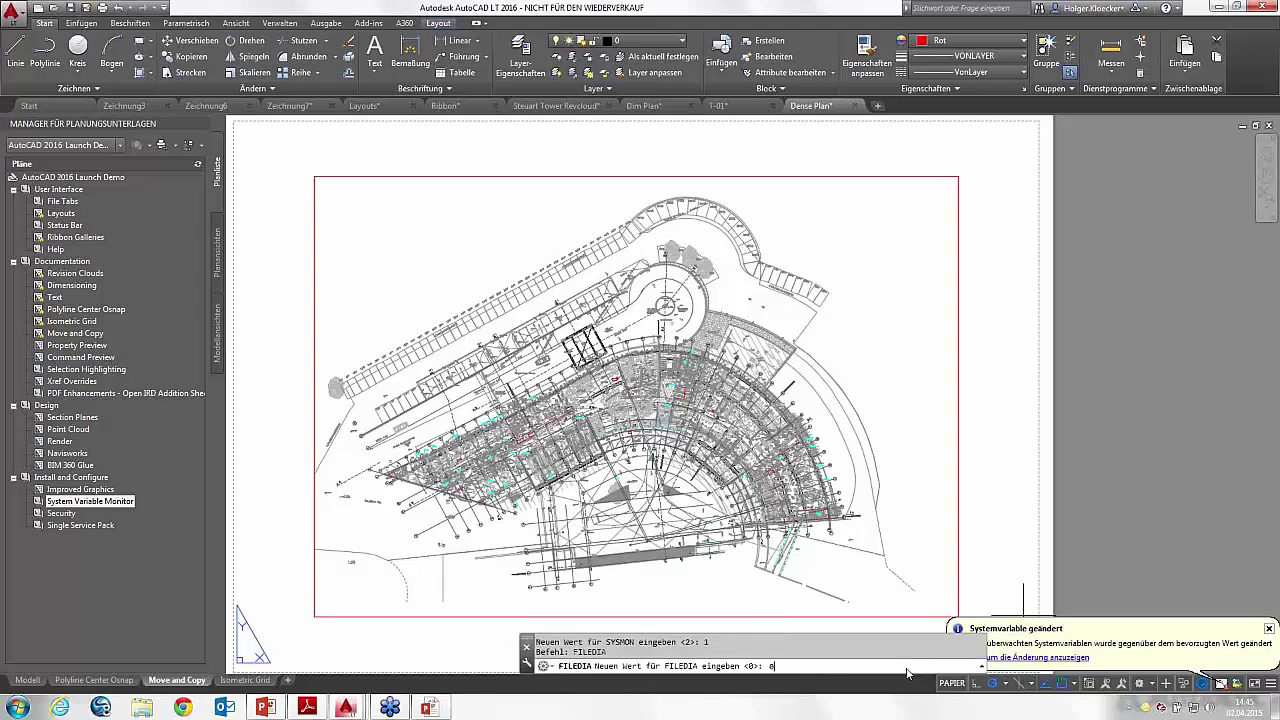
pyautogui.press('Return')
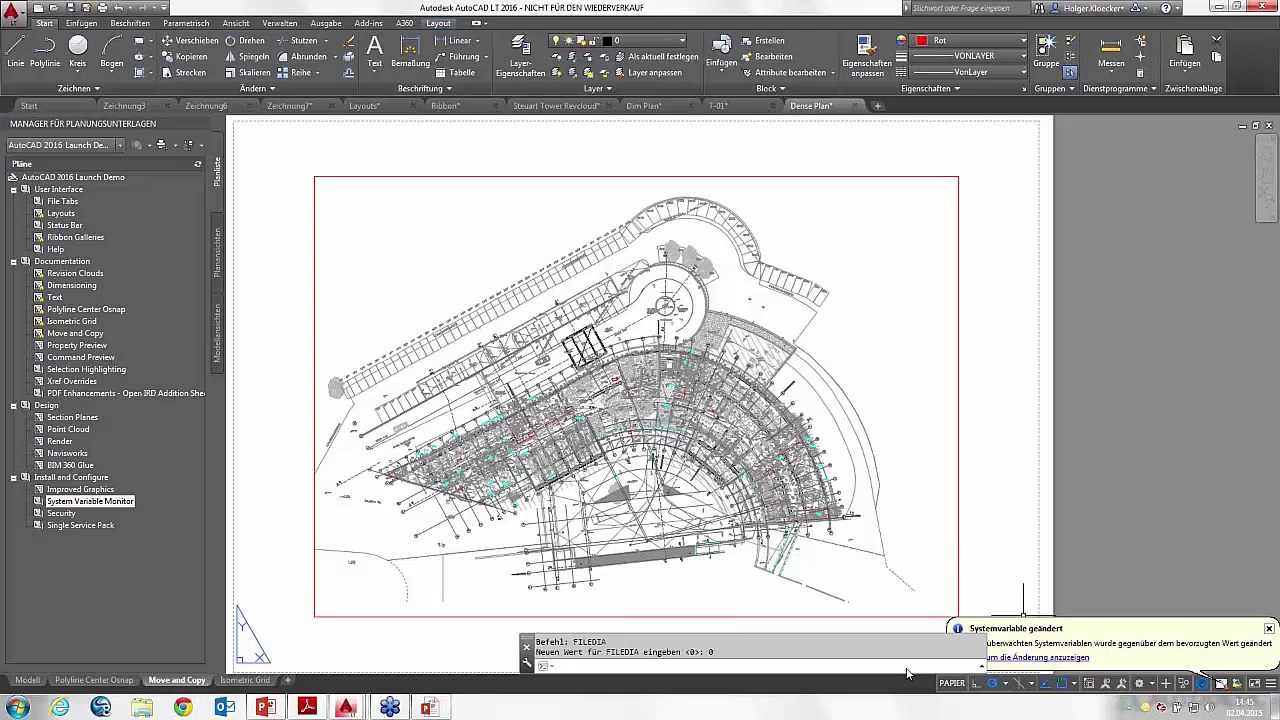
pyautogui.write('FILEDIA')
pyautogui.press('Return')
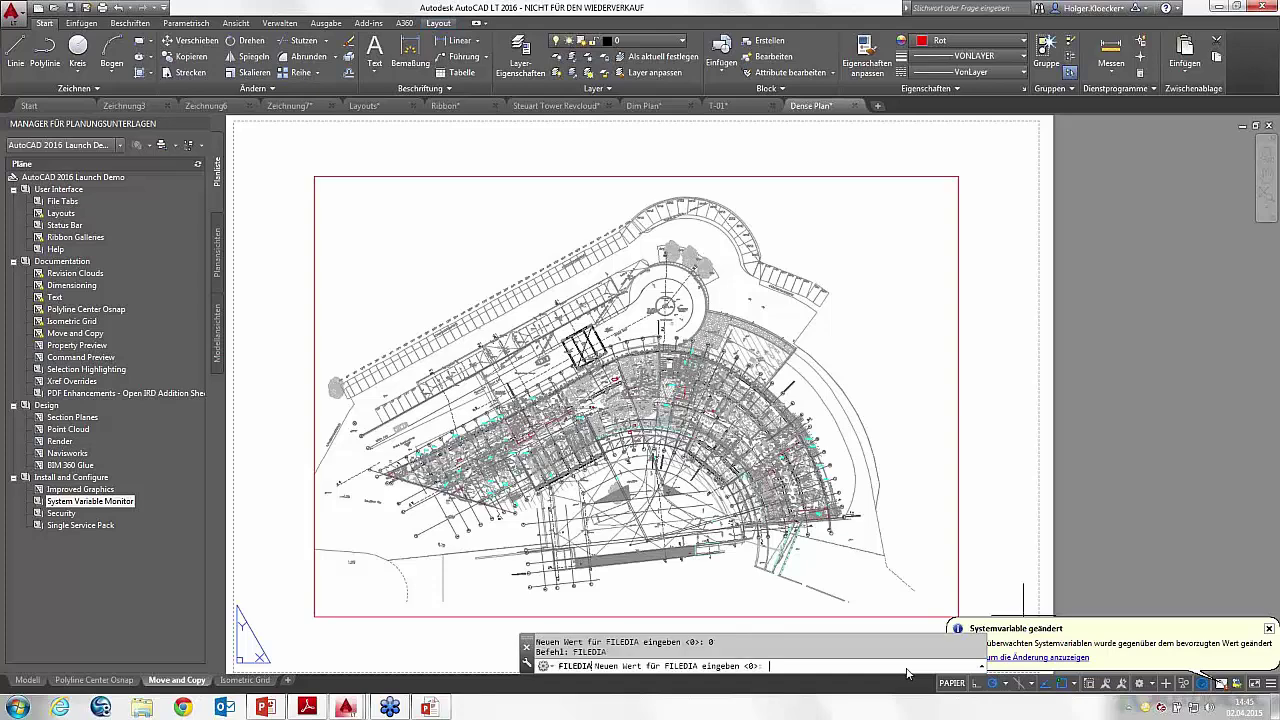
pyautogui.write('1')
pyautogui.press('Return')
pyautogui.write('FILEDIA')
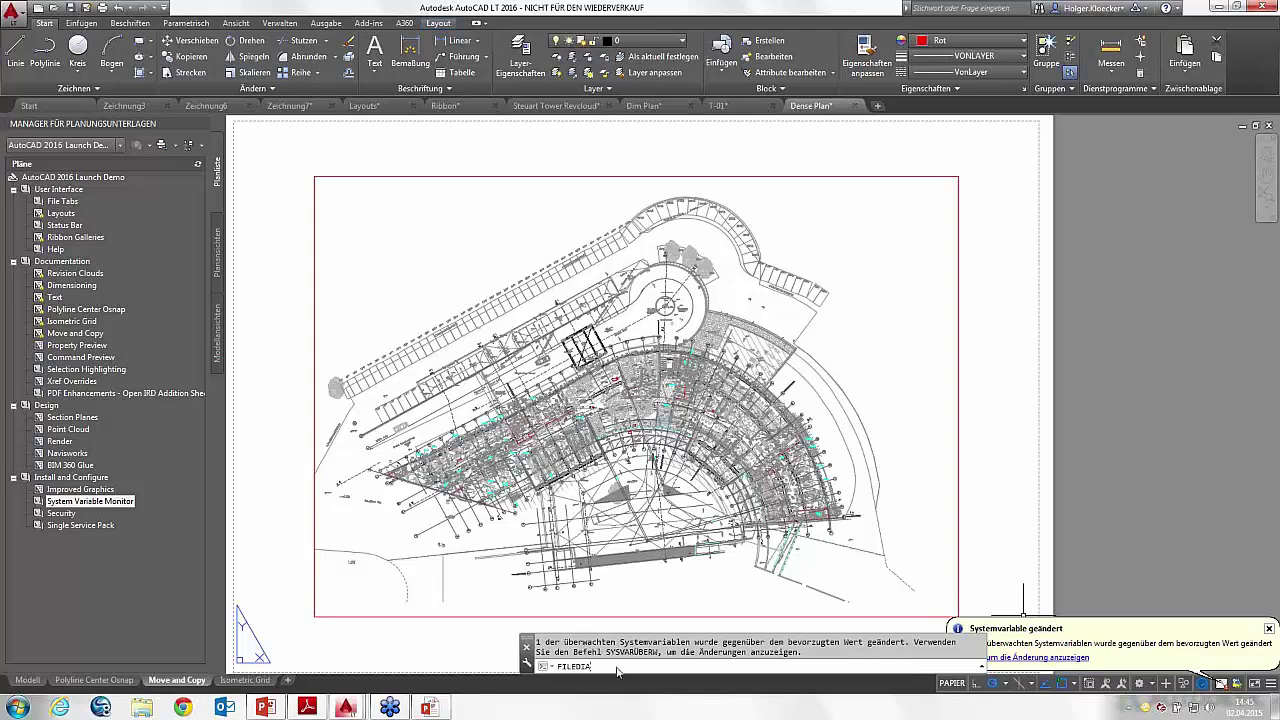
pyautogui.press('Return')
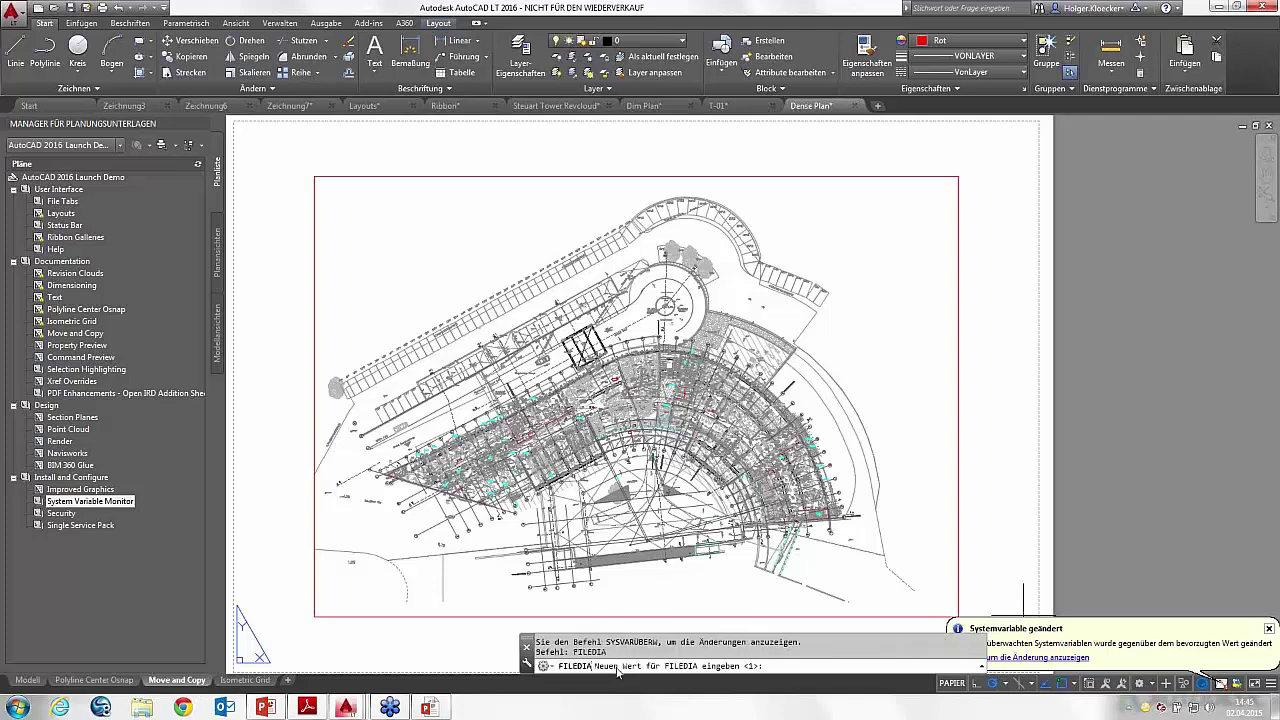
pyautogui.press('Return')
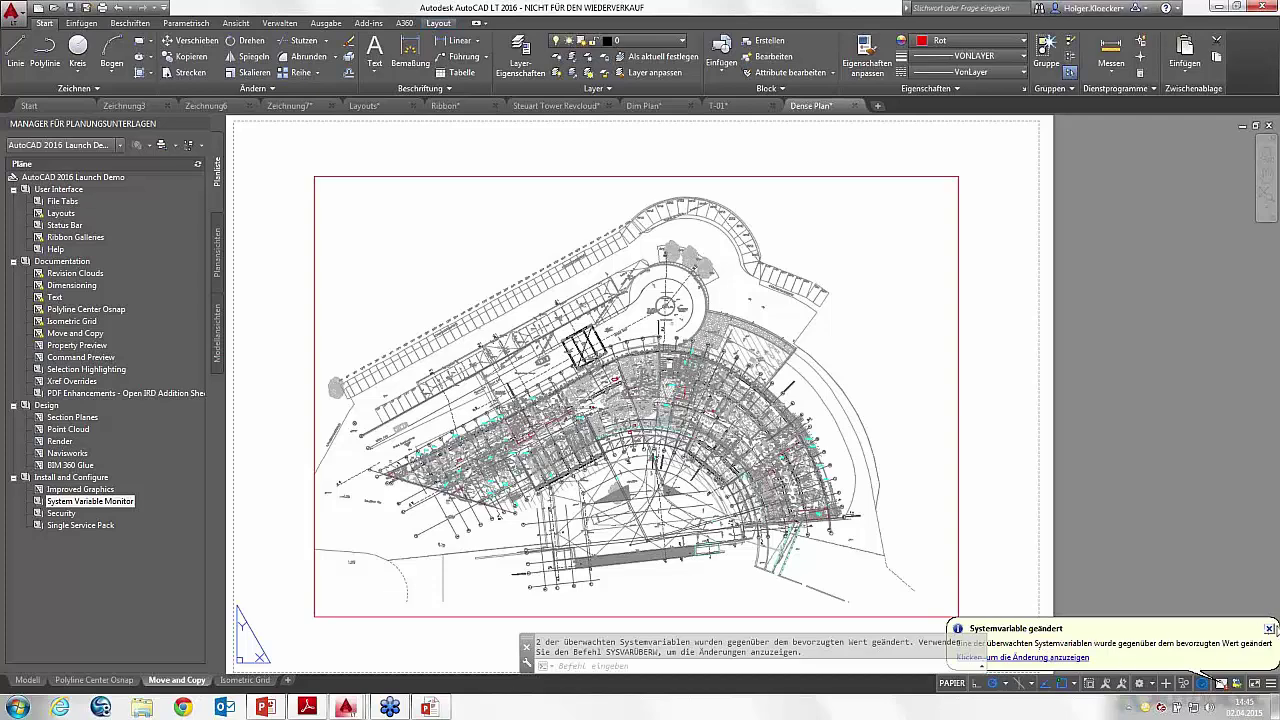
# Step: Dismiss the variable-changed notification and run FILEDIA again, keeping it at 1
pyautogui.click(1268, 628)
pyautogui.click(823, 666)
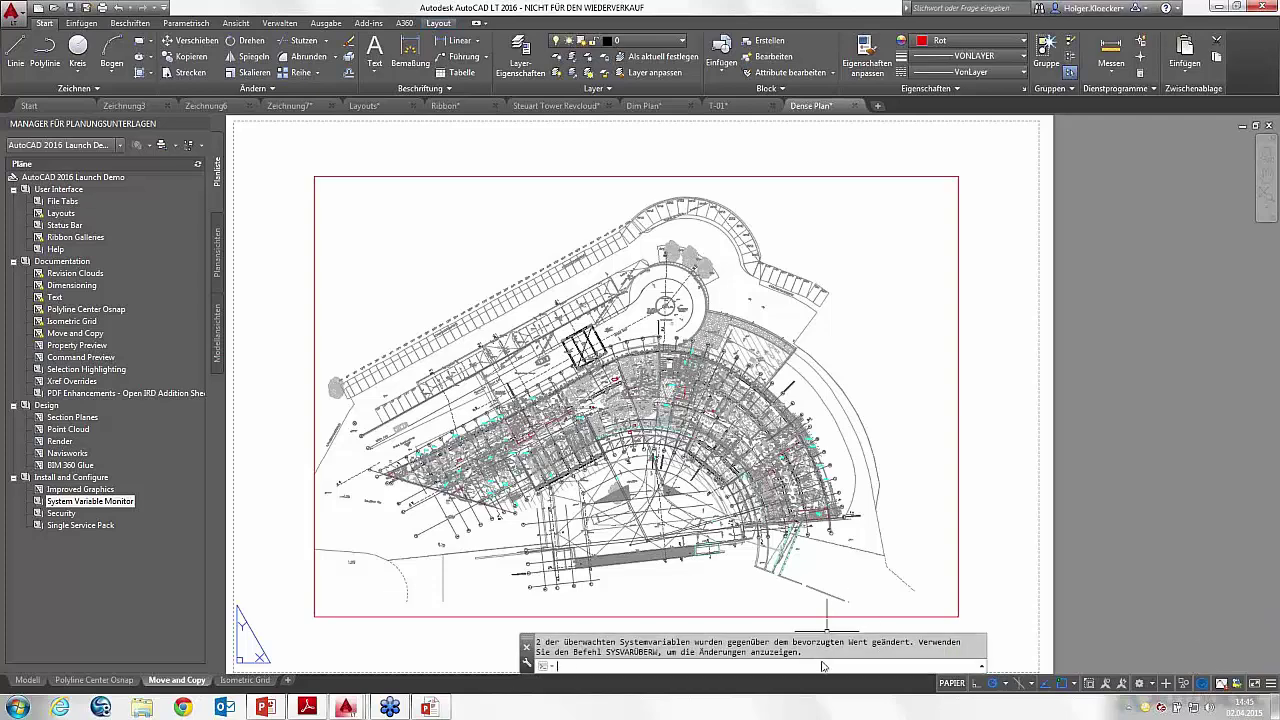
pyautogui.write('FILEDIA')
pyautogui.press('Return')
pyautogui.press('Return')
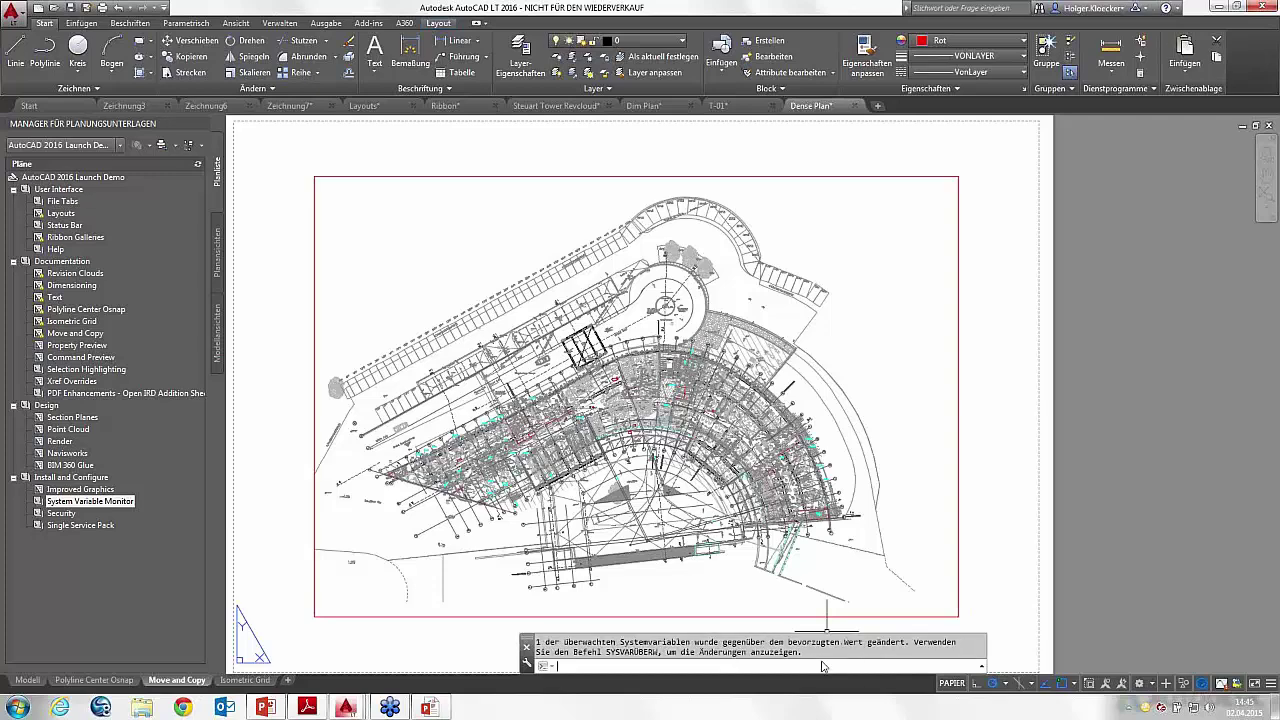
pyautogui.write('FILEDIA')
pyautogui.press('Return')
pyautogui.press('Return')
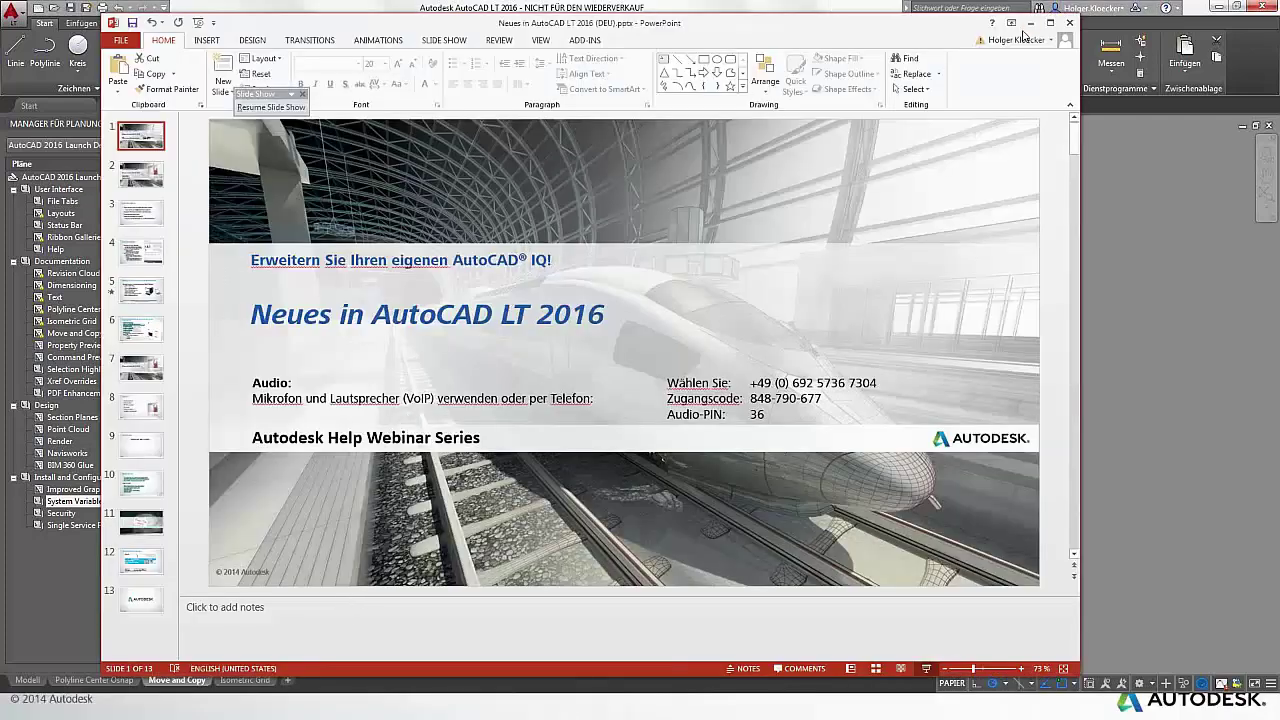
# Step: Maximize PowerPoint, resume the slideshow at Weitere Quellen, and open its first link
pyautogui.doubleClick(967, 24)
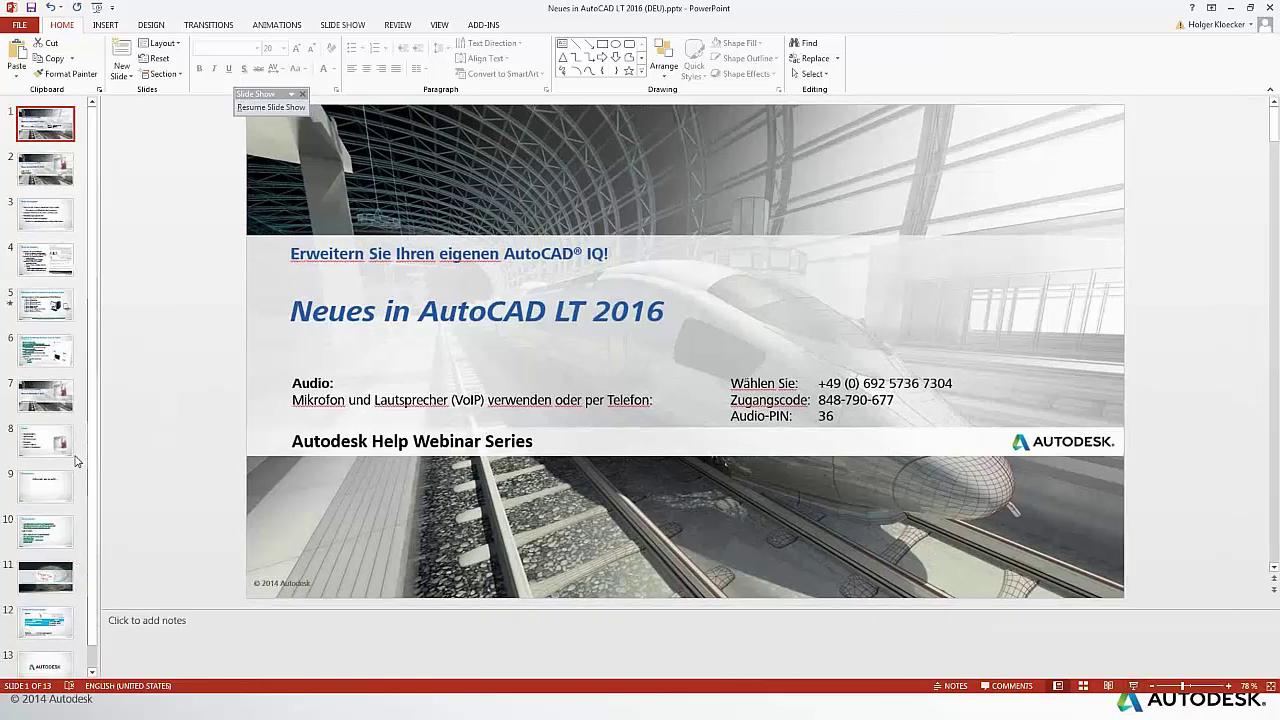
pyautogui.click(44, 522)
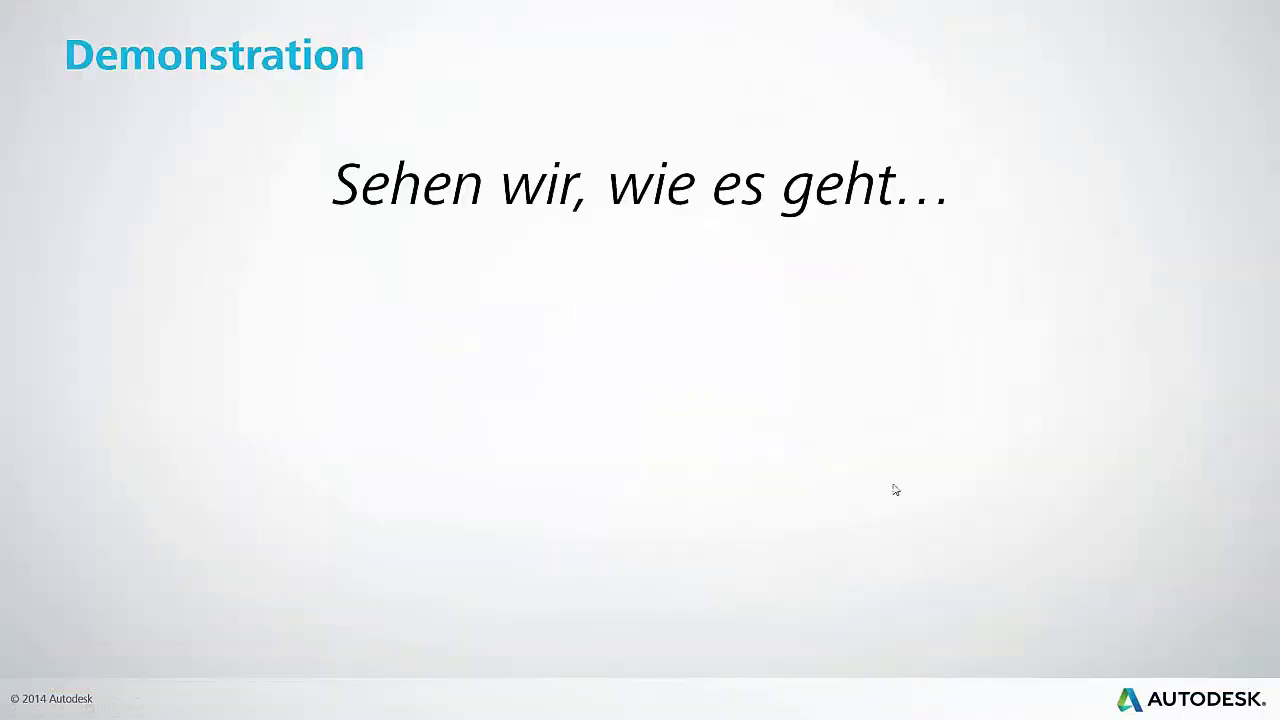
pyautogui.click(896, 490)
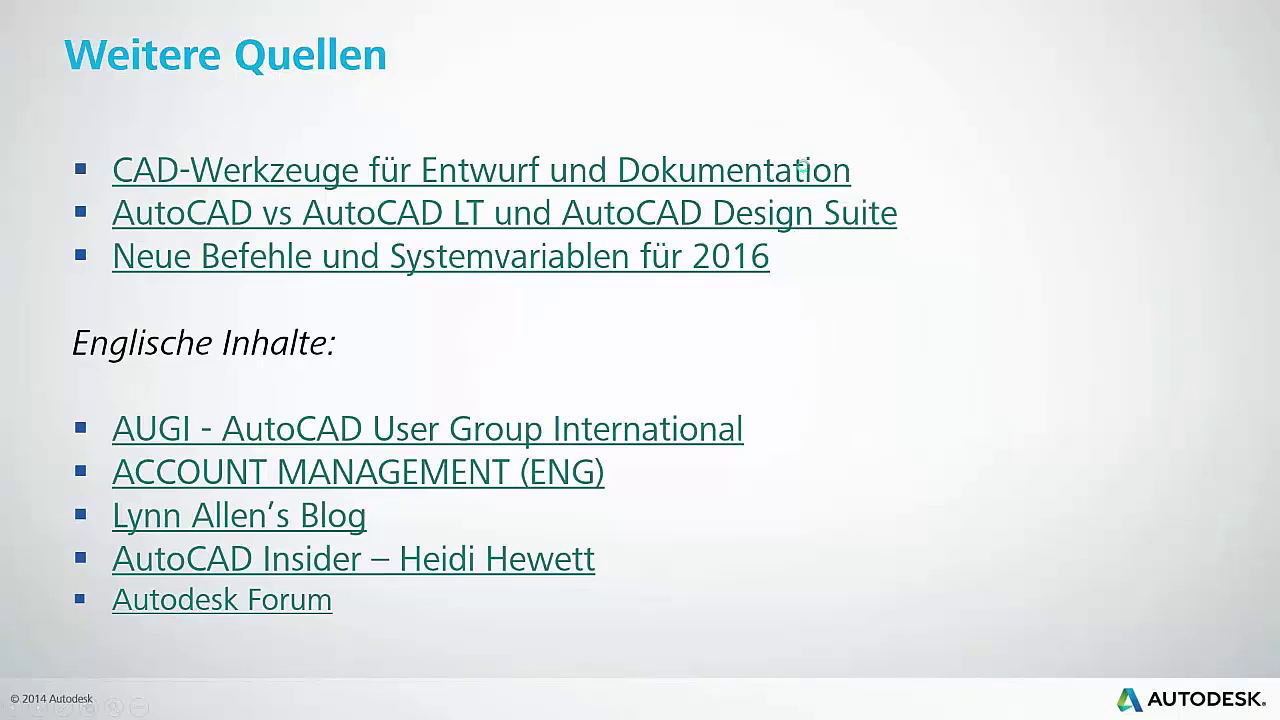
pyautogui.click(803, 168)
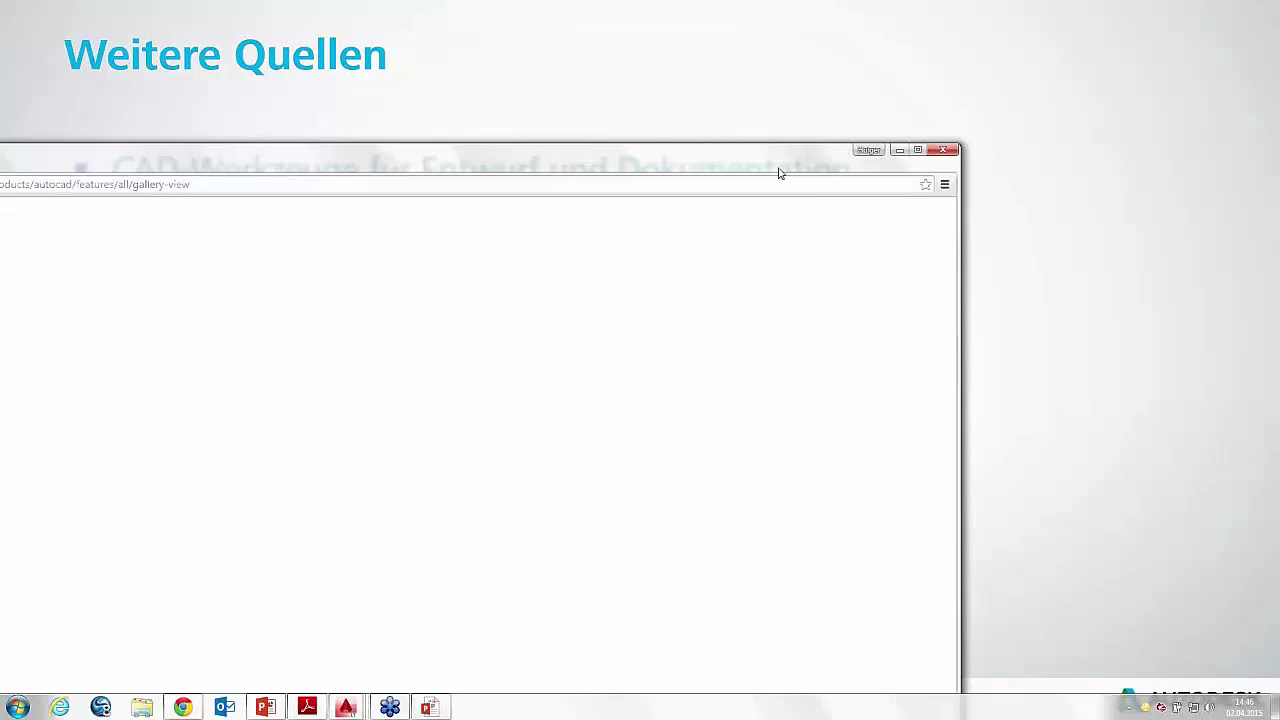
# Step: Move the browser window and scroll through the AutoCAD features gallery page
pyautogui.moveTo(969, 84); pyautogui.dragTo(980, 50)
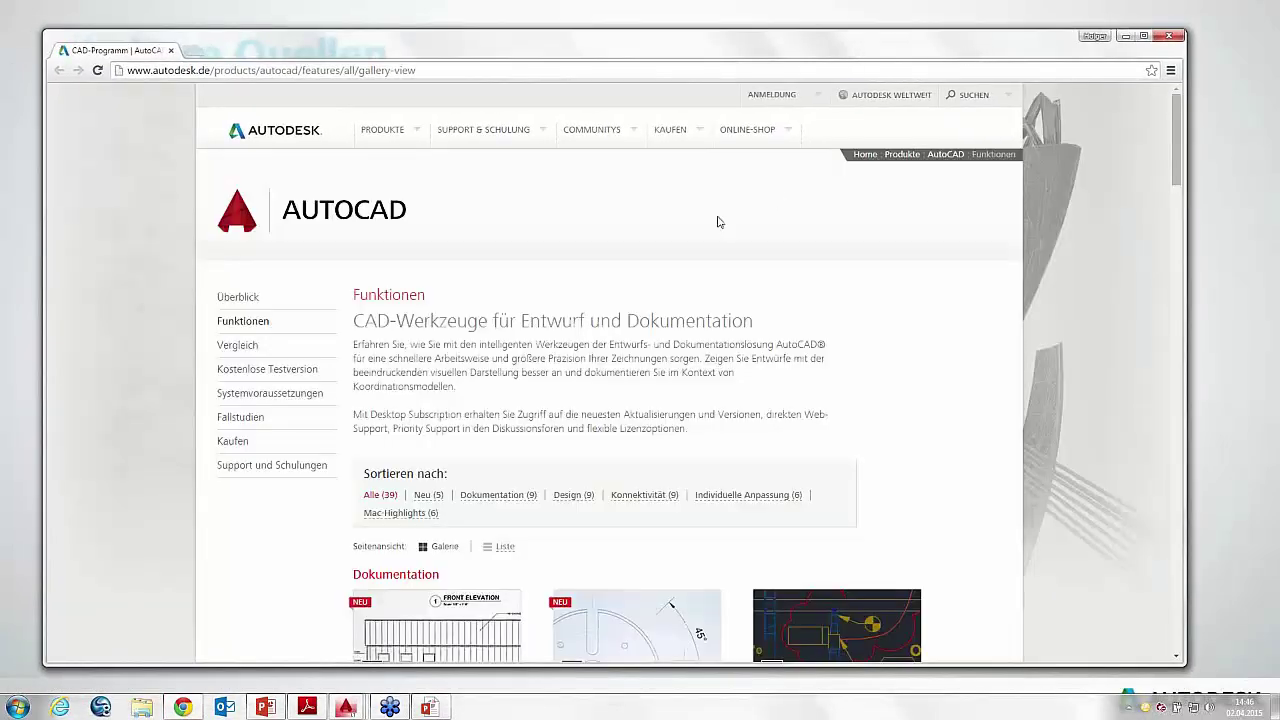
pyautogui.scroll(-2, 711, 245)
pyautogui.scroll(-2, 711, 260)
pyautogui.scroll(-2, 711, 260)
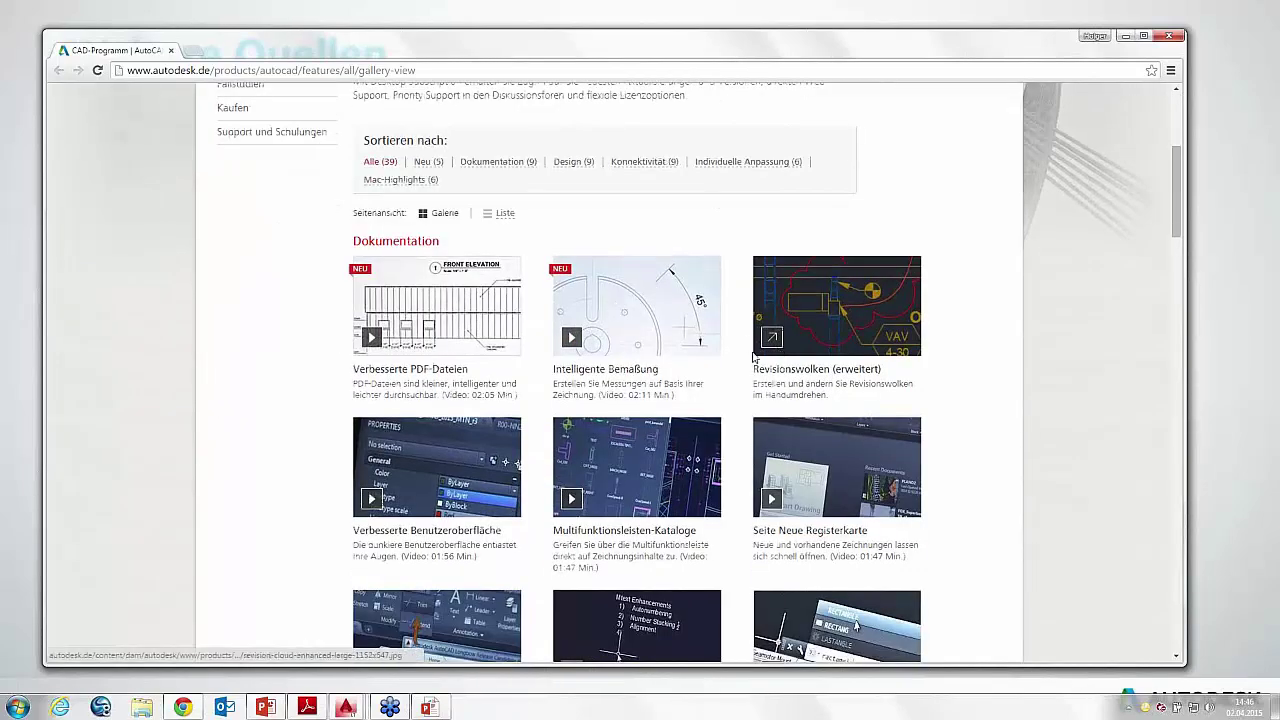
pyautogui.scroll(-2, 600, 375)
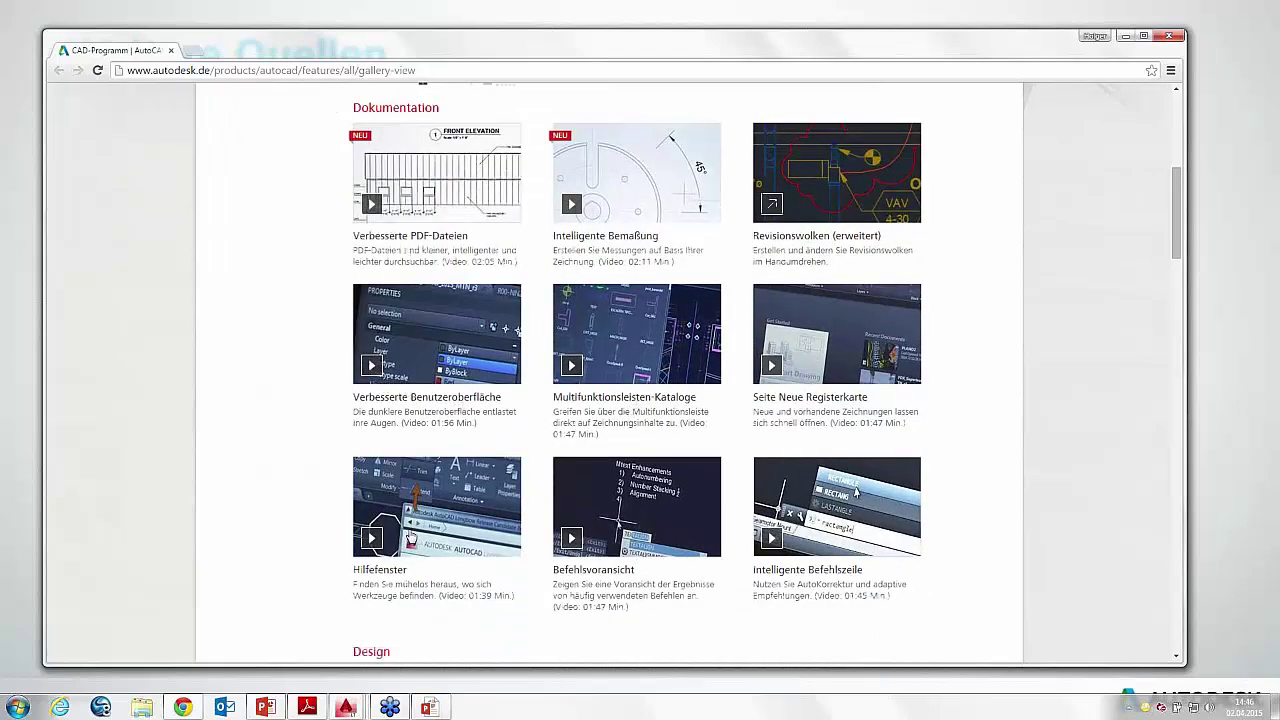
pyautogui.scroll(-1, 598, 522)
pyautogui.scroll(-1, 737, 501)
pyautogui.scroll(-2, 823, 514)
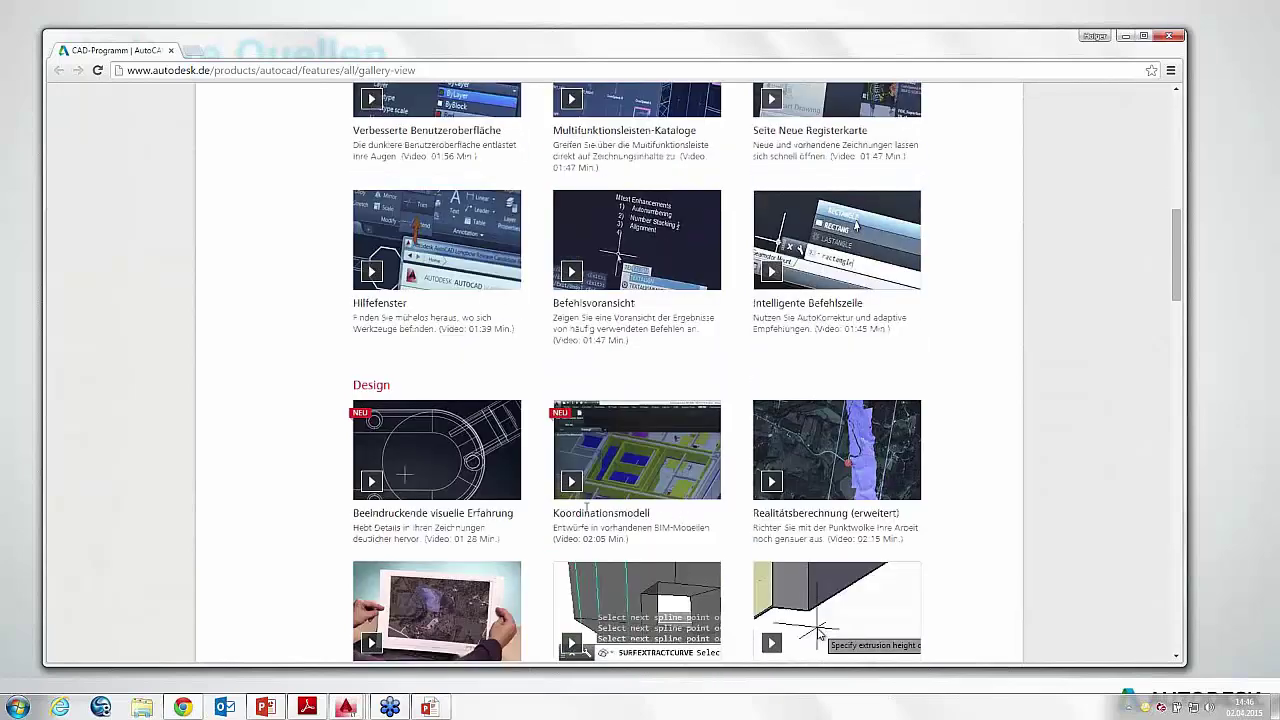
pyautogui.scroll(-2, 587, 511)
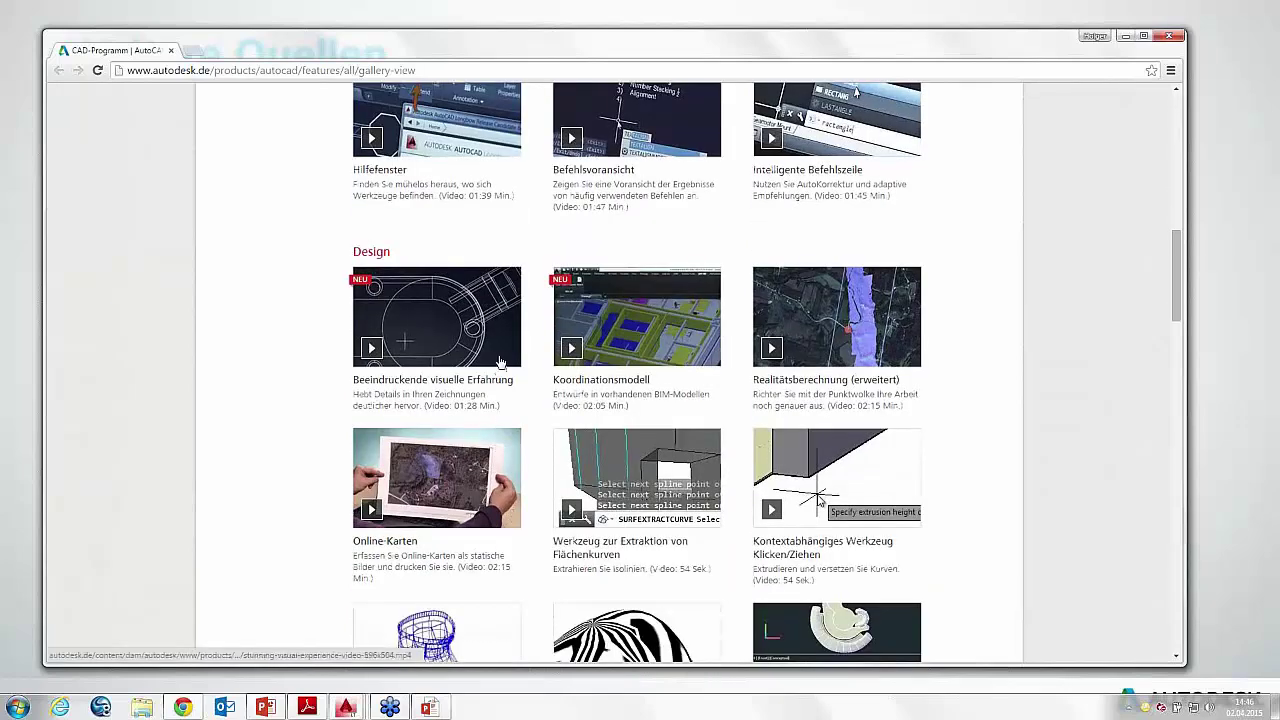
pyautogui.scroll(-1, 500, 362)
pyautogui.scroll(-1, 500, 362)
pyautogui.scroll(2, 500, 360)
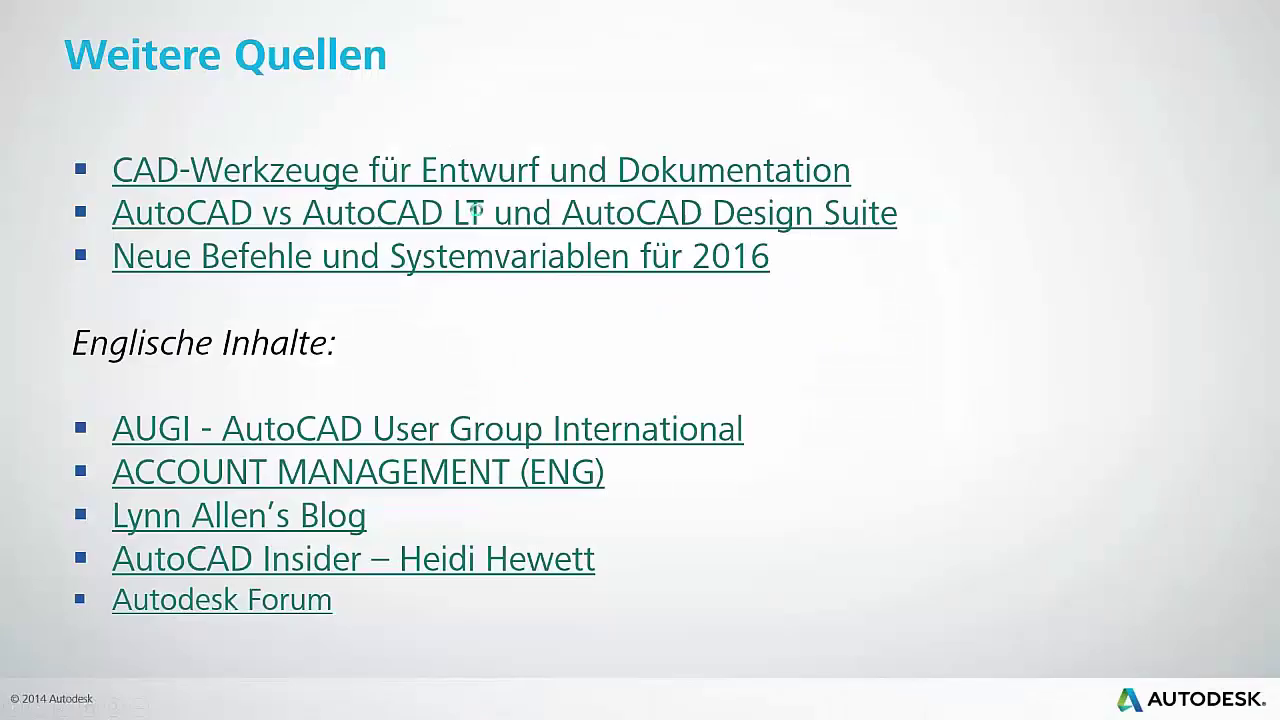
# Step: Open the AutoCAD vs AutoCAD LT comparison page, scroll its table, and return to the slideshow
pyautogui.click(476, 211)
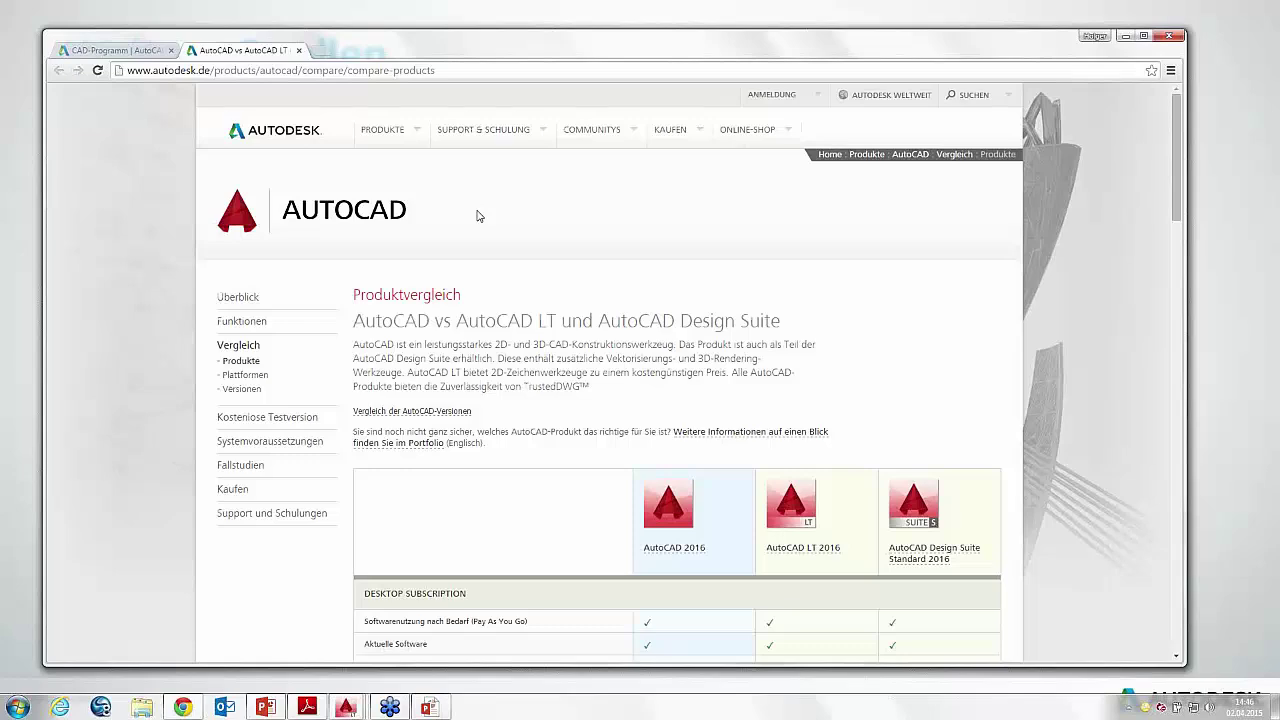
pyautogui.scroll(-1, 490, 225)
pyautogui.scroll(-2, 515, 241)
pyautogui.scroll(-1, 517, 241)
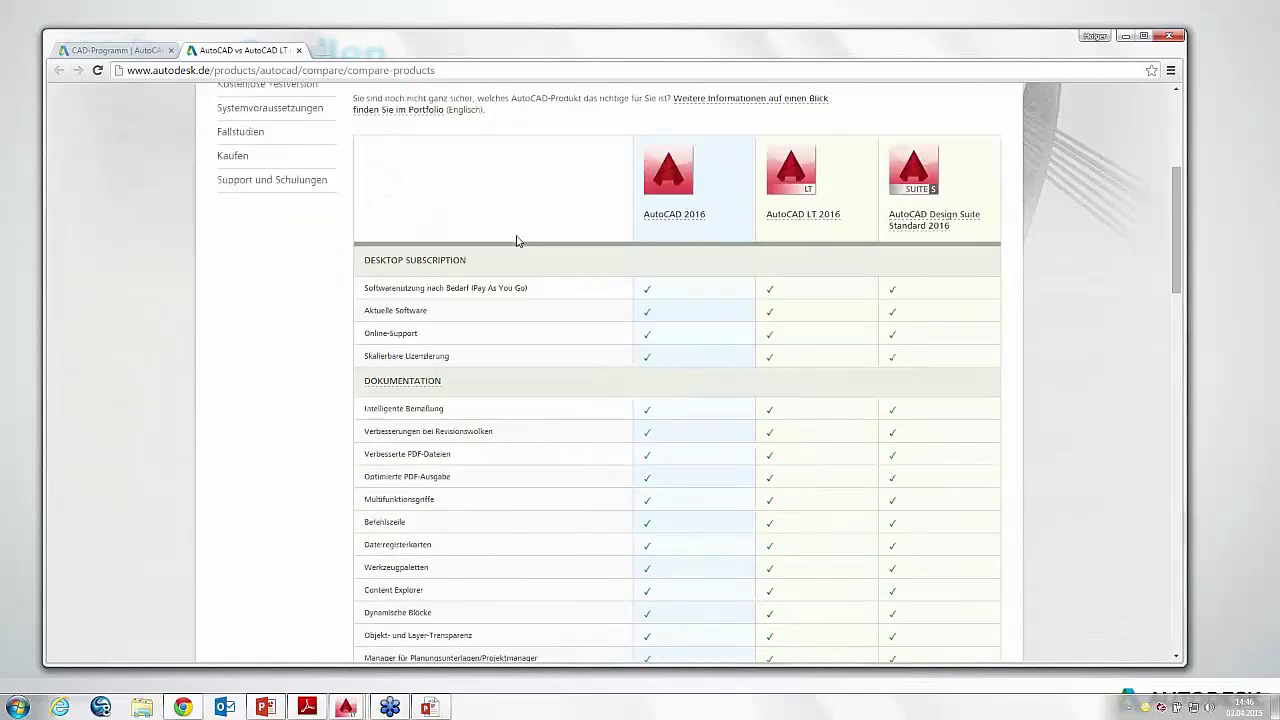
pyautogui.scroll(-2, 517, 241)
pyautogui.scroll(-1, 517, 241)
pyautogui.scroll(-1, 517, 241)
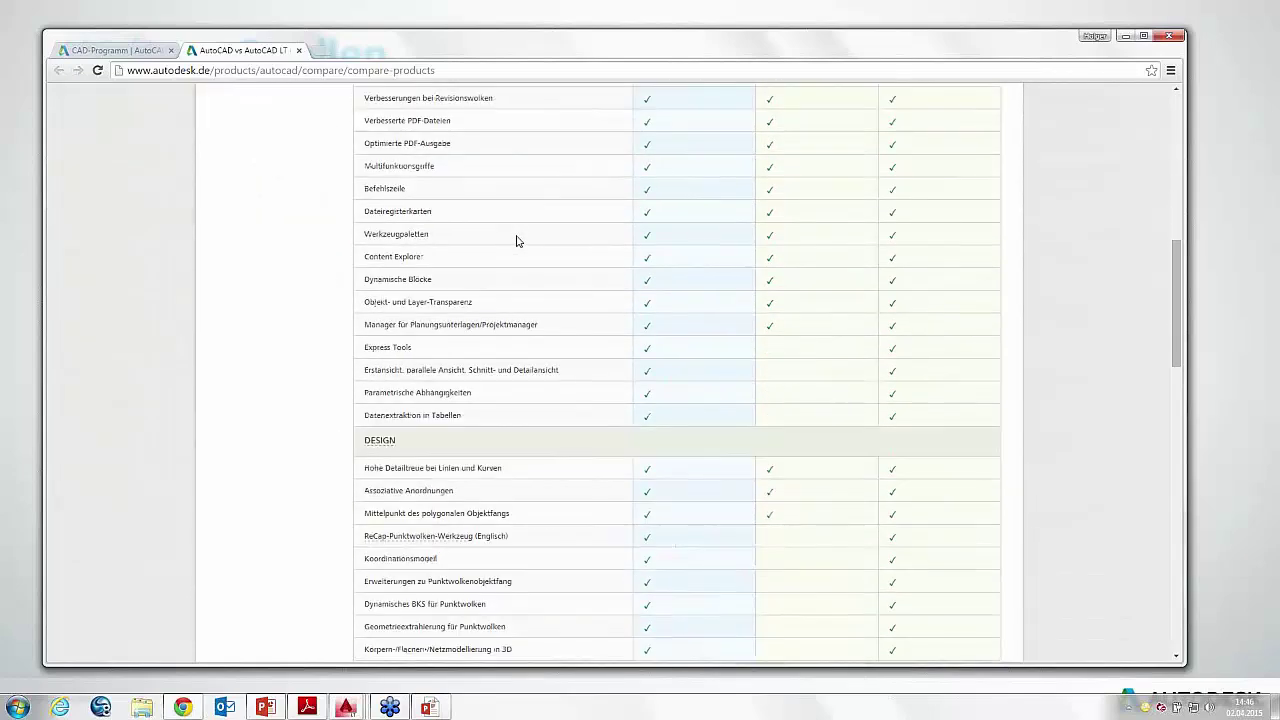
pyautogui.scroll(-2, 517, 241)
pyautogui.scroll(-1, 517, 241)
pyautogui.scroll(-1, 517, 241)
pyautogui.scroll(-3, 517, 241)
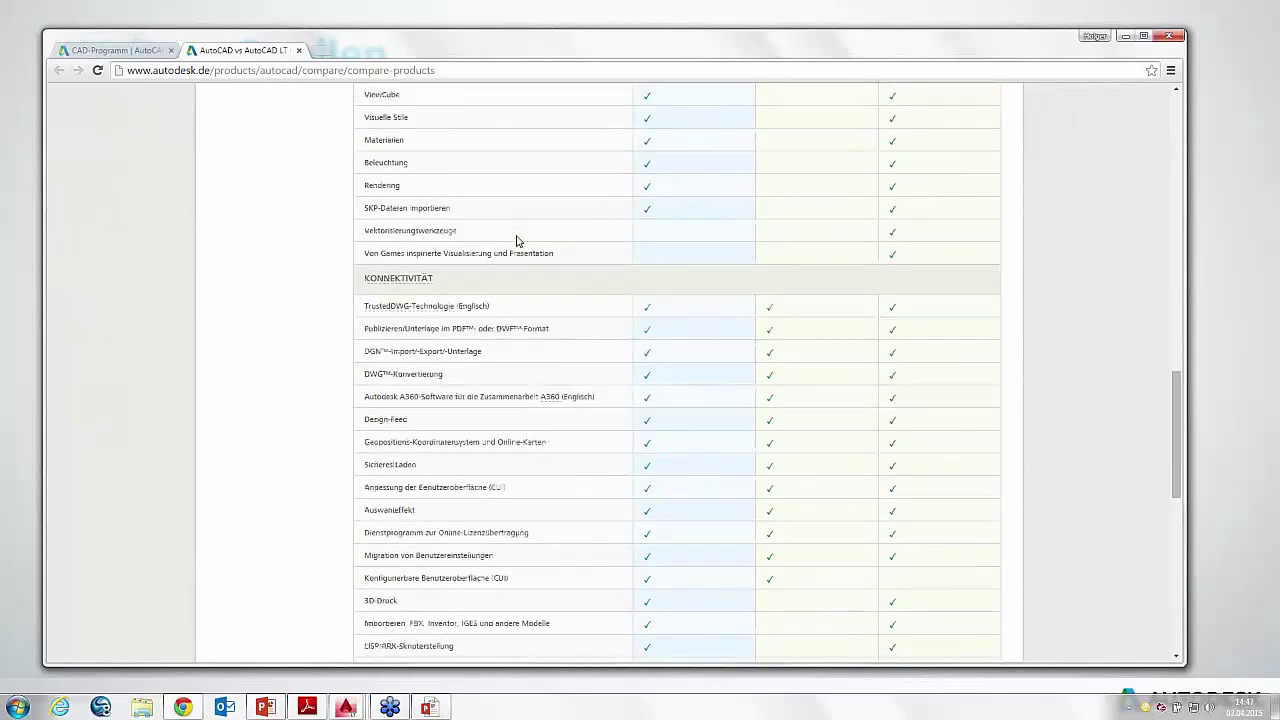
pyautogui.scroll(-2, 517, 241)
pyautogui.scroll(4, 763, 123)
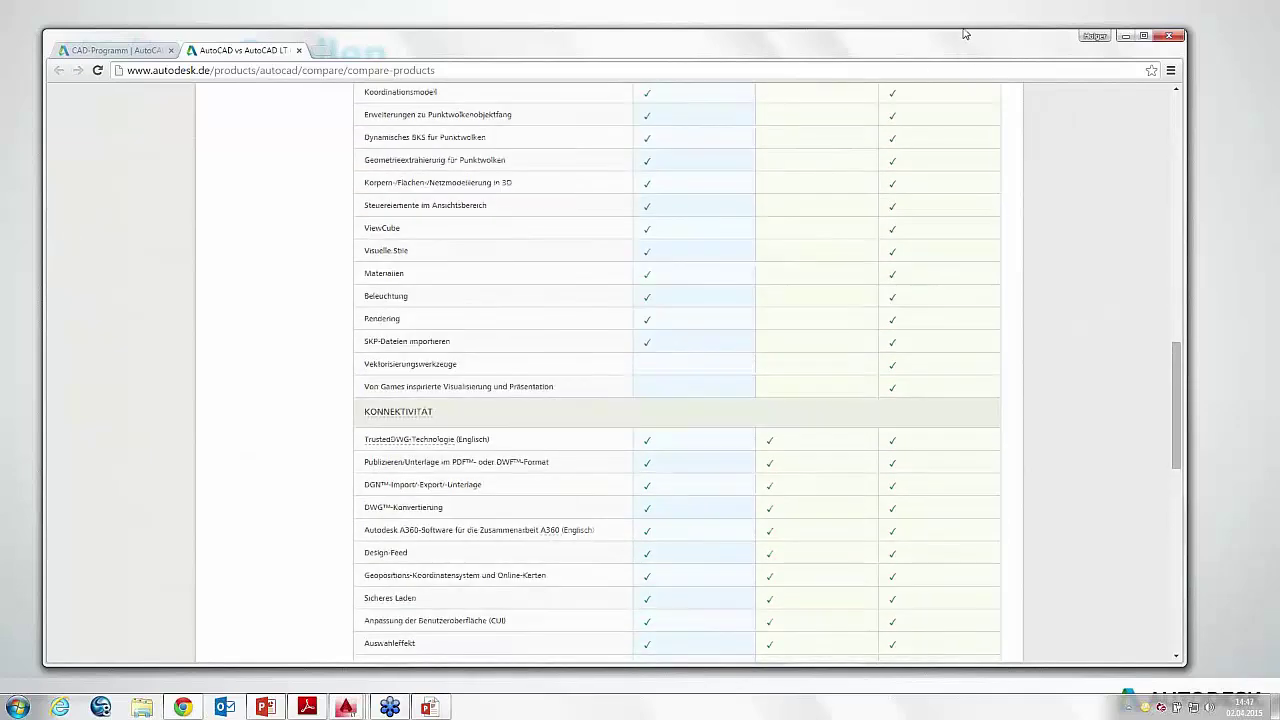
pyautogui.hotkey('alt', 'Tab')
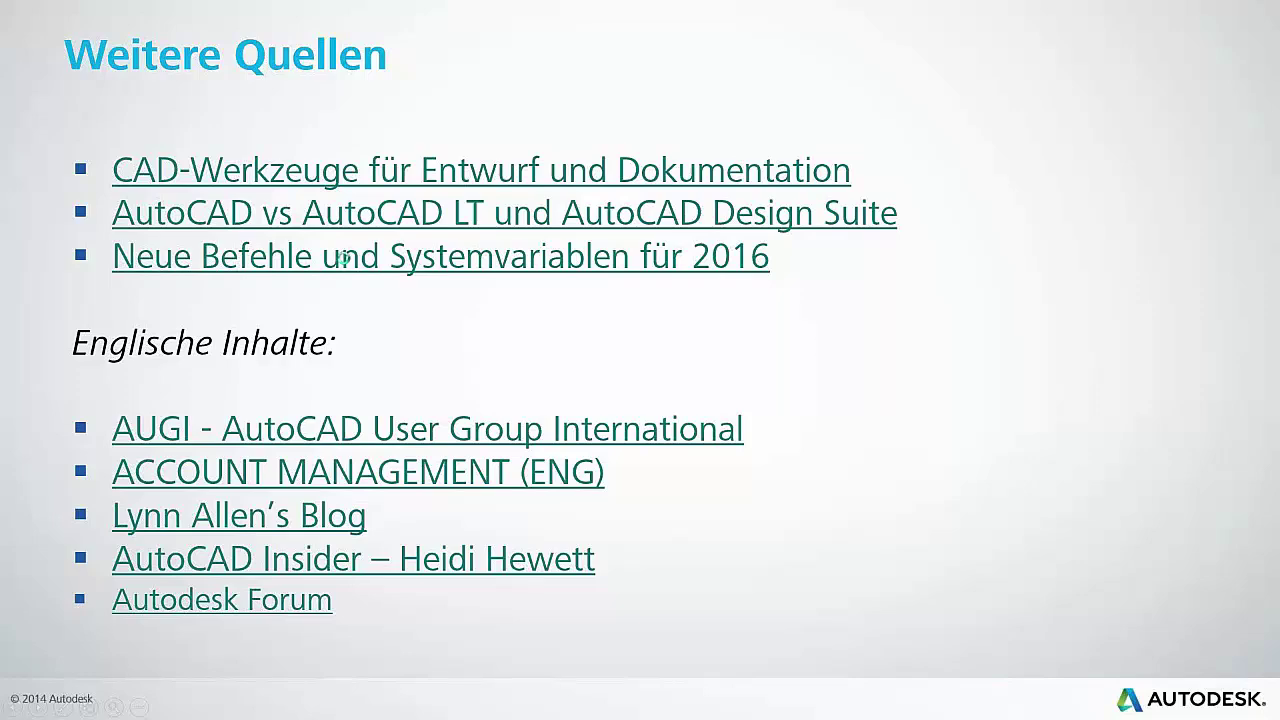
pyautogui.click(342, 258)
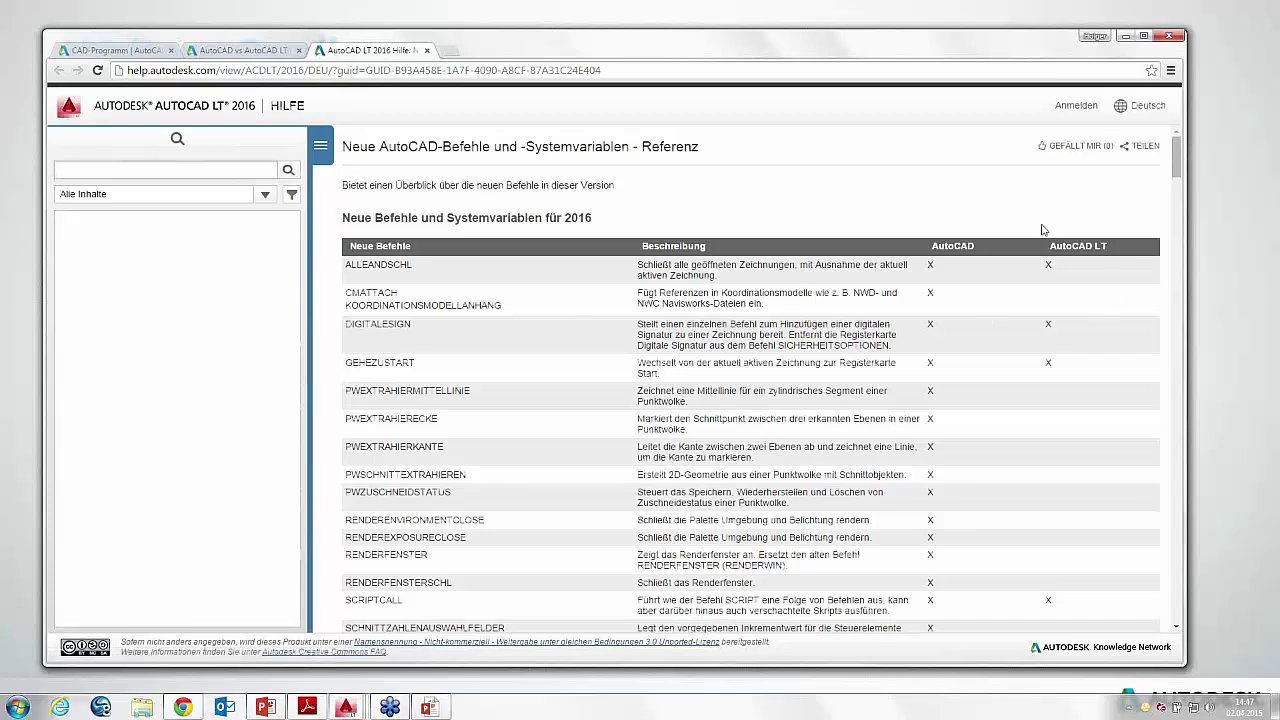
pyautogui.scroll(-1, 1066, 341)
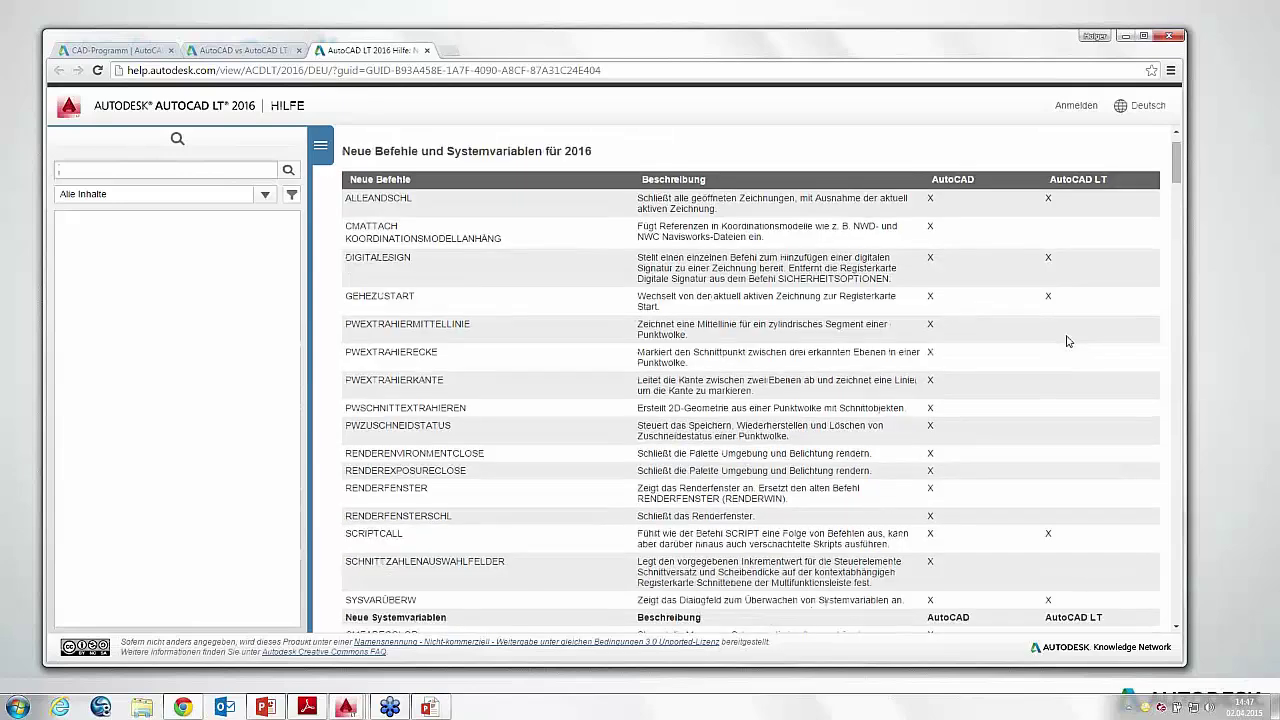
pyautogui.scroll(-3, 1066, 341)
pyautogui.scroll(-1, 1066, 341)
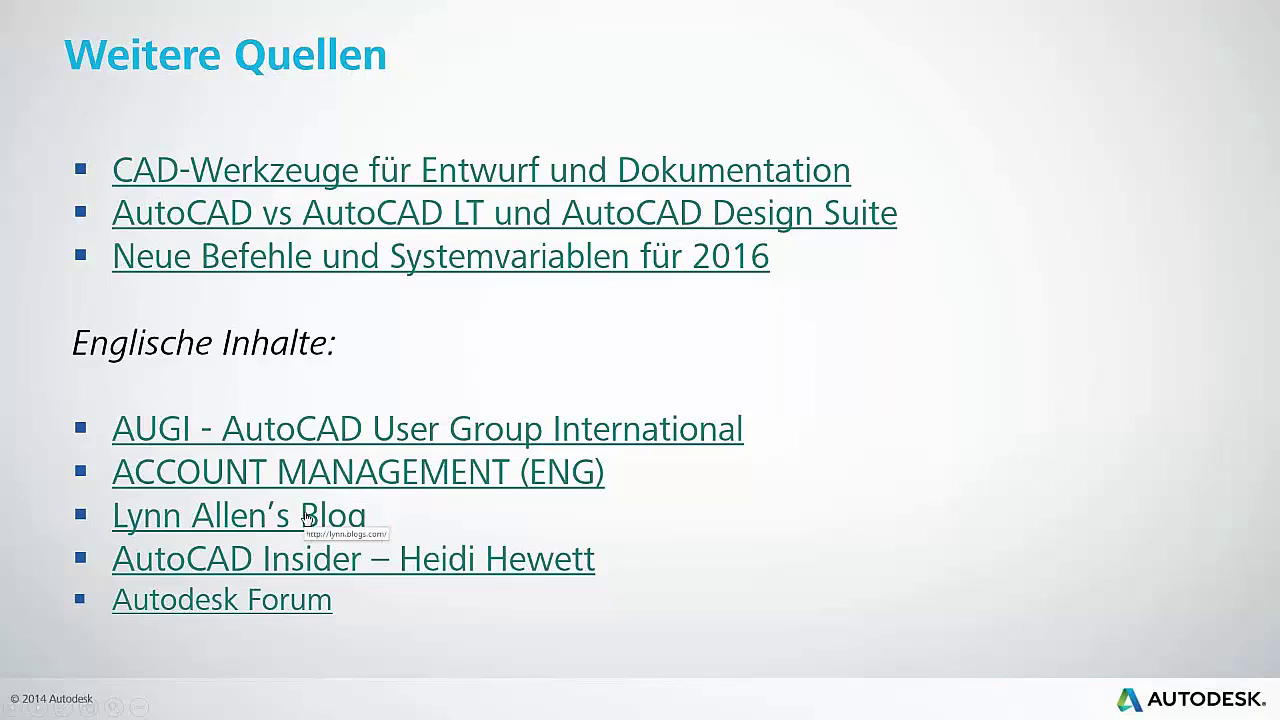
pyautogui.click(306, 517)
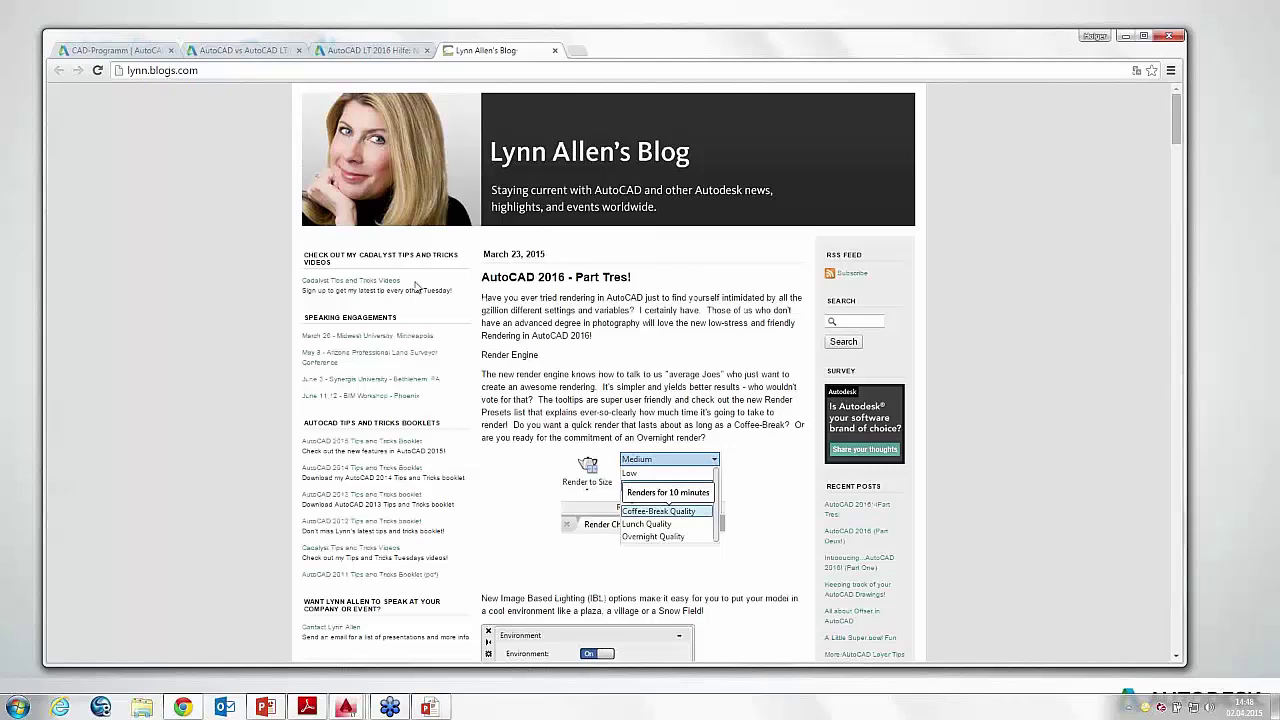
pyautogui.hotkey('alt', 'Tab')
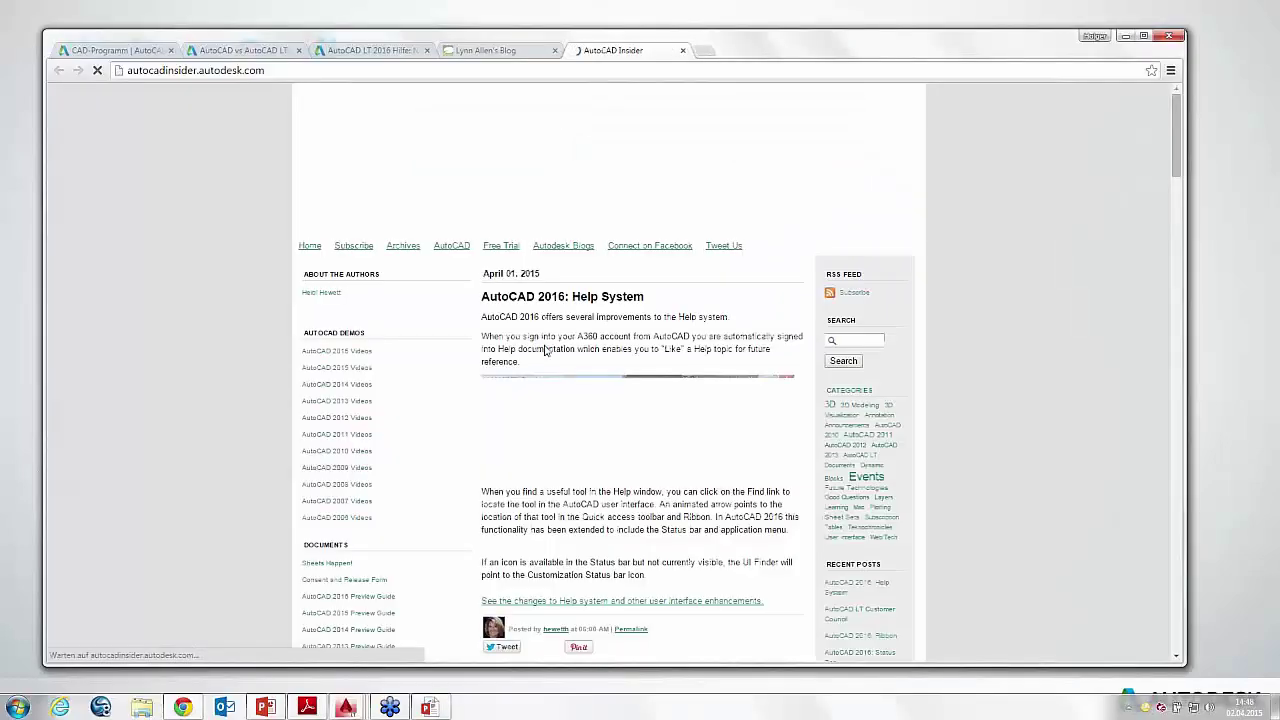
pyautogui.scroll(-3, 527, 333)
pyautogui.scroll(2, 527, 333)
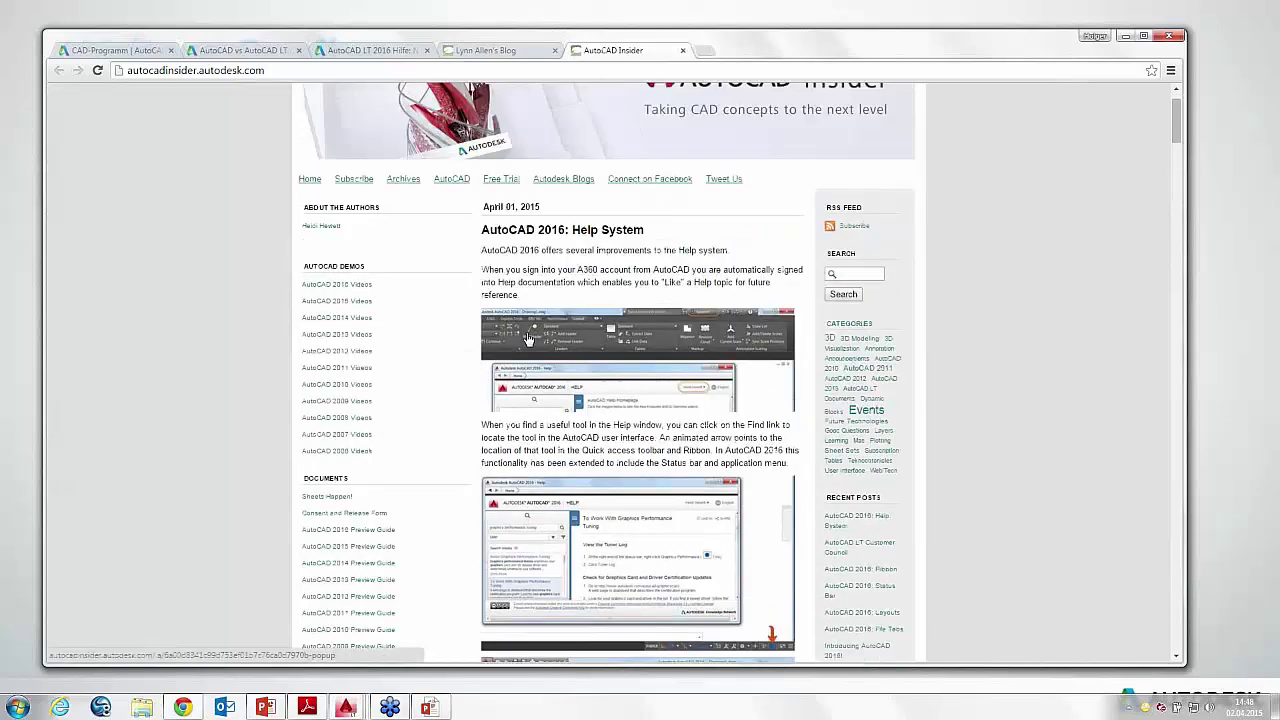
pyautogui.scroll(-4, 527, 333)
pyautogui.scroll(-3, 528, 336)
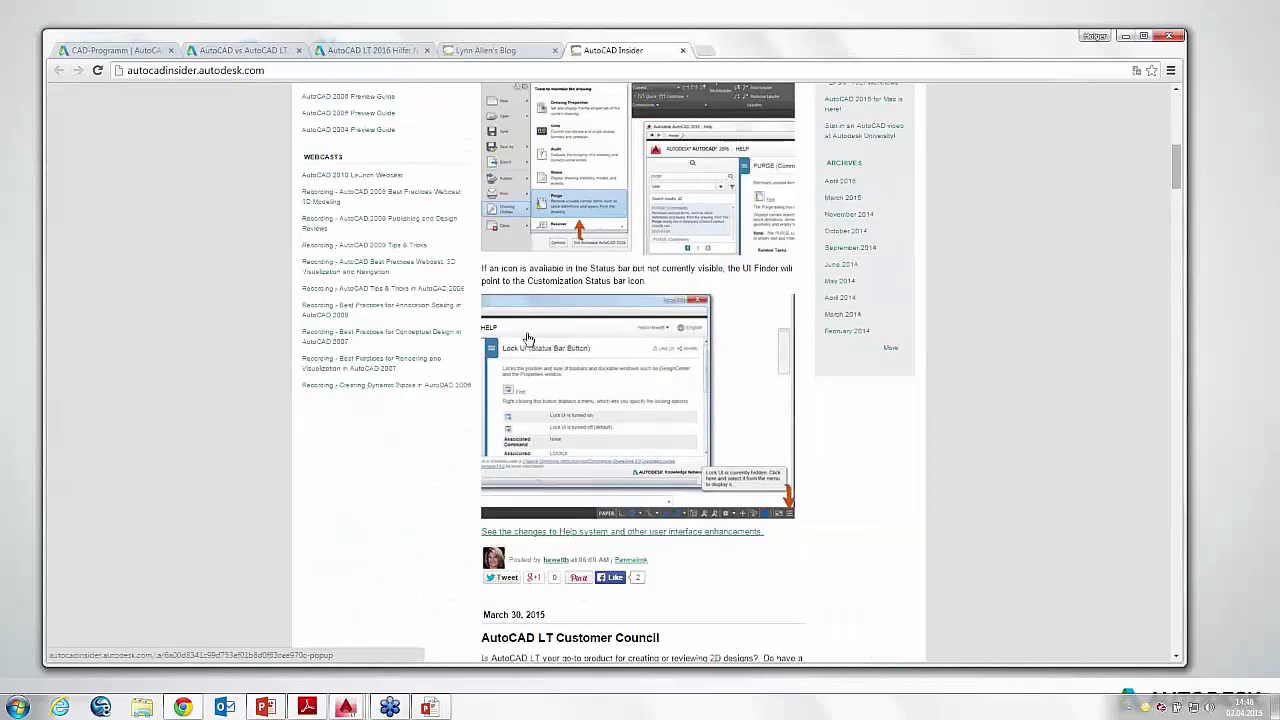
pyautogui.scroll(3, 528, 338)
pyautogui.scroll(3, 528, 338)
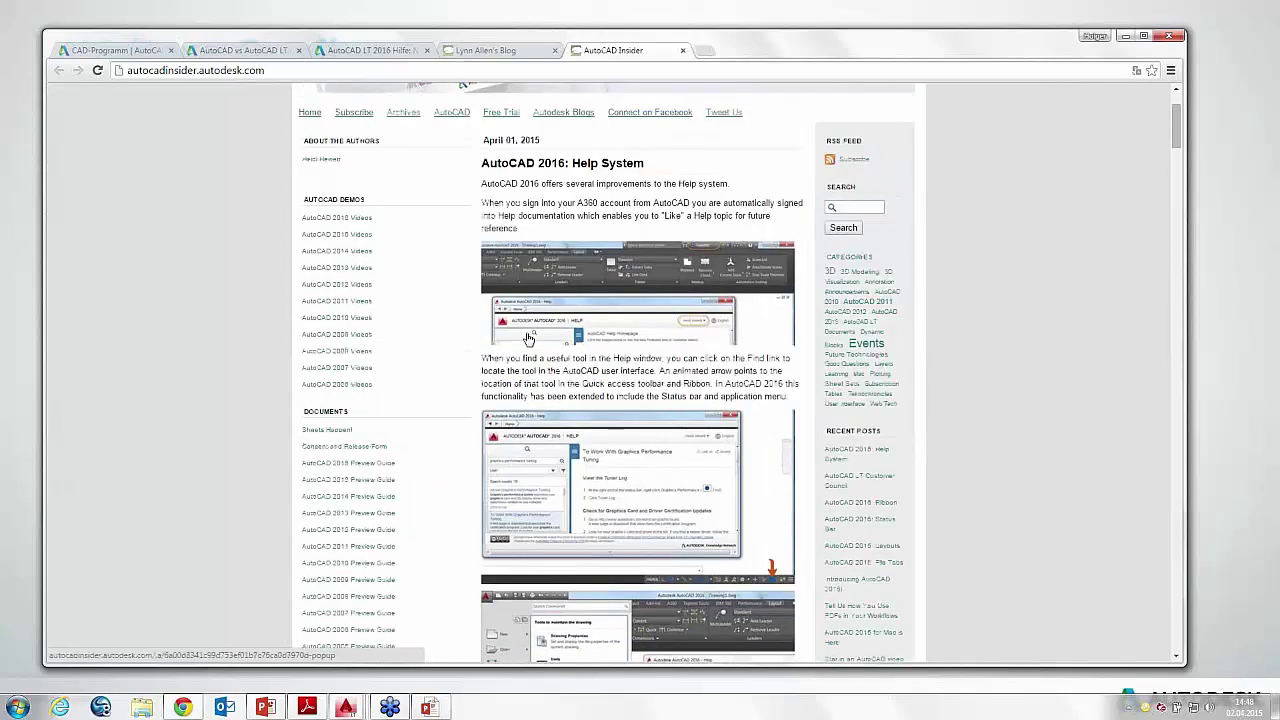
pyautogui.scroll(1, 528, 338)
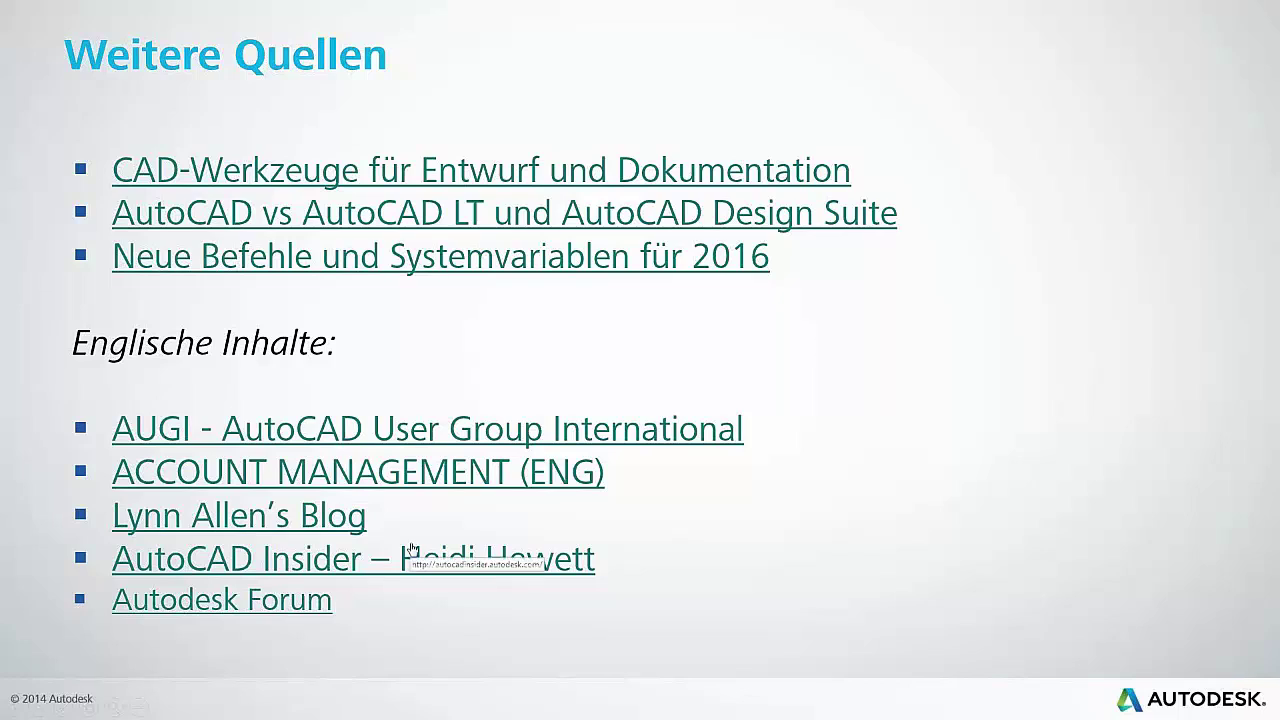
# Step: Advance through the Fragen Sie uns and Kommende Veranstaltungen slides to the closing Autodesk logo
pyautogui.click(831, 363)
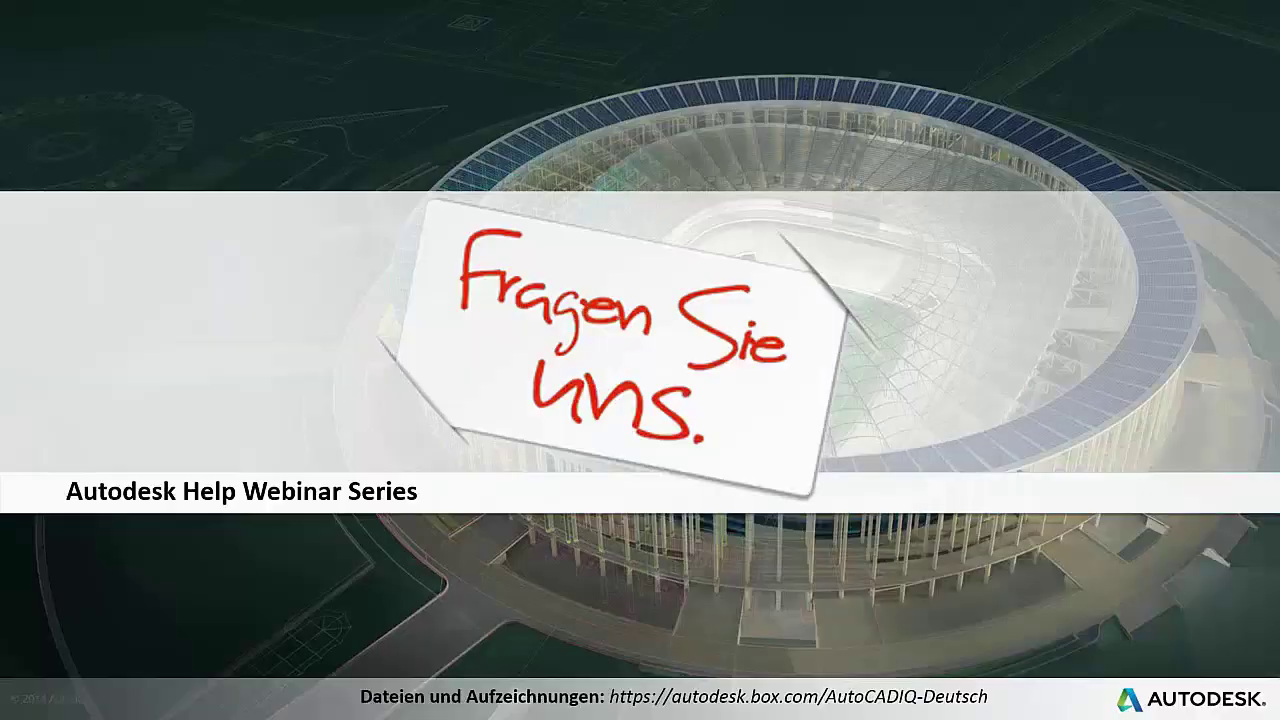
pyautogui.hotkey('alt', 'Tab')
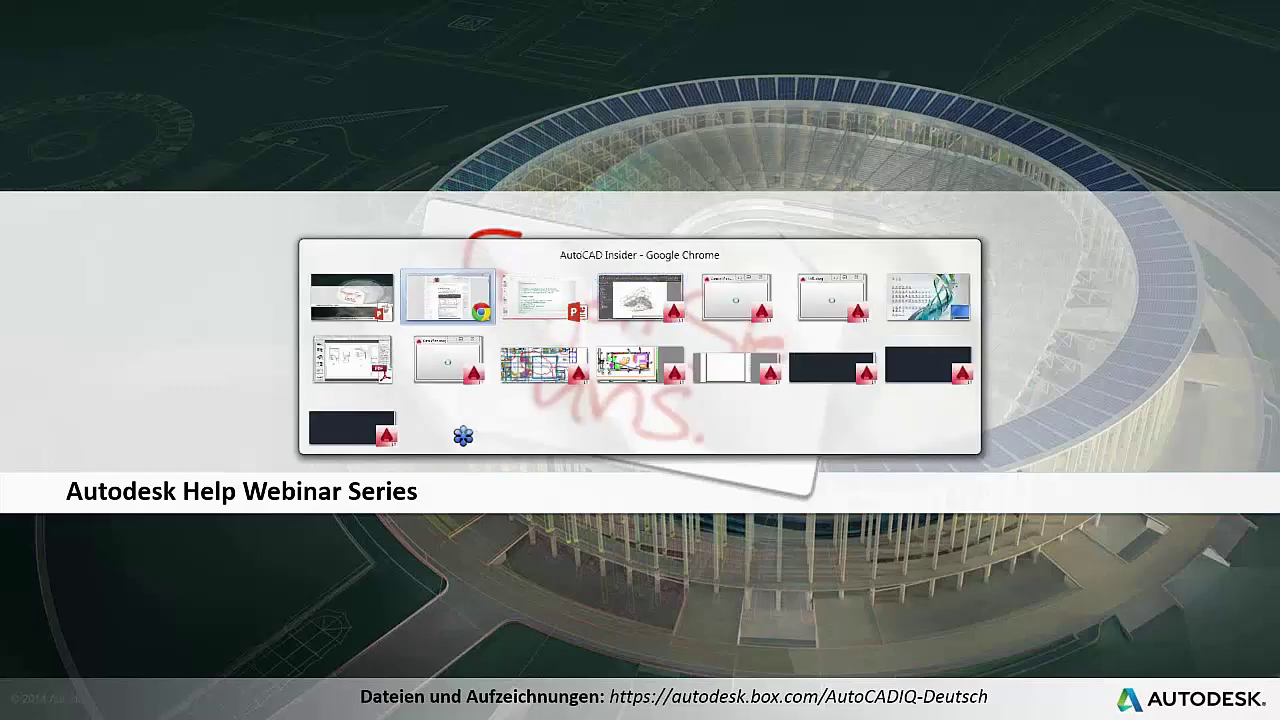
pyautogui.click(461, 430)
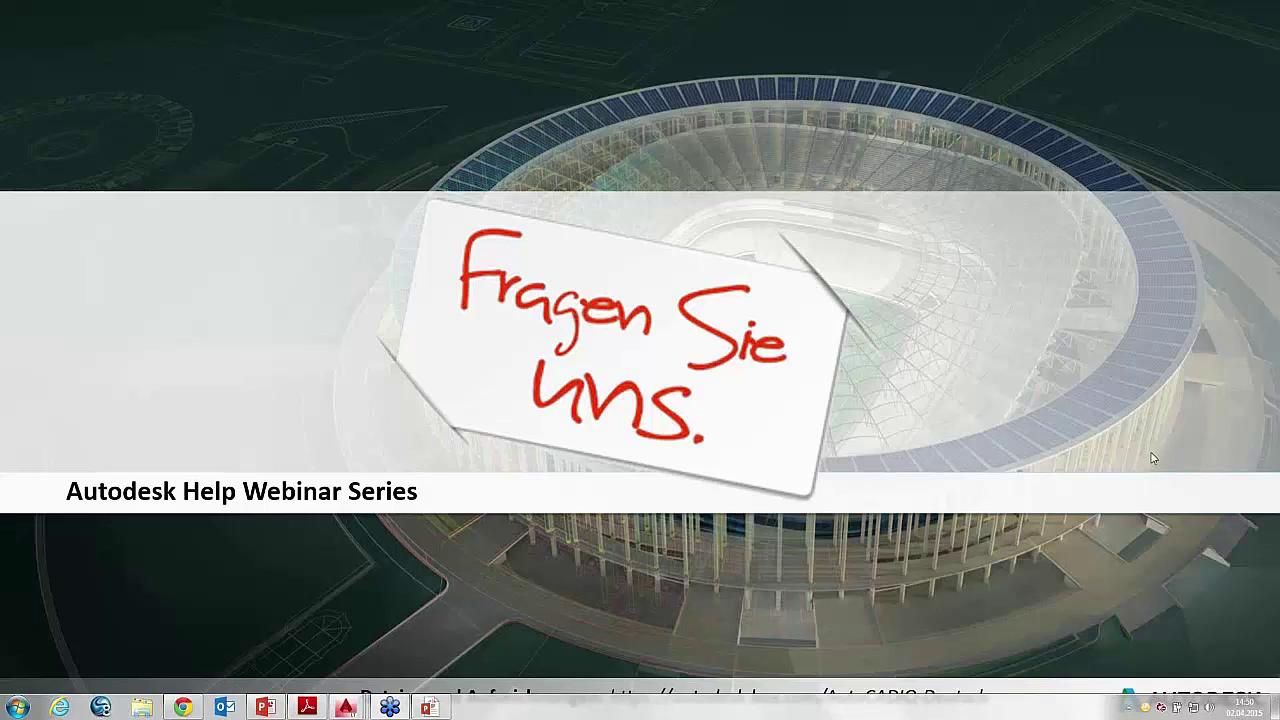
pyautogui.click(885, 302)
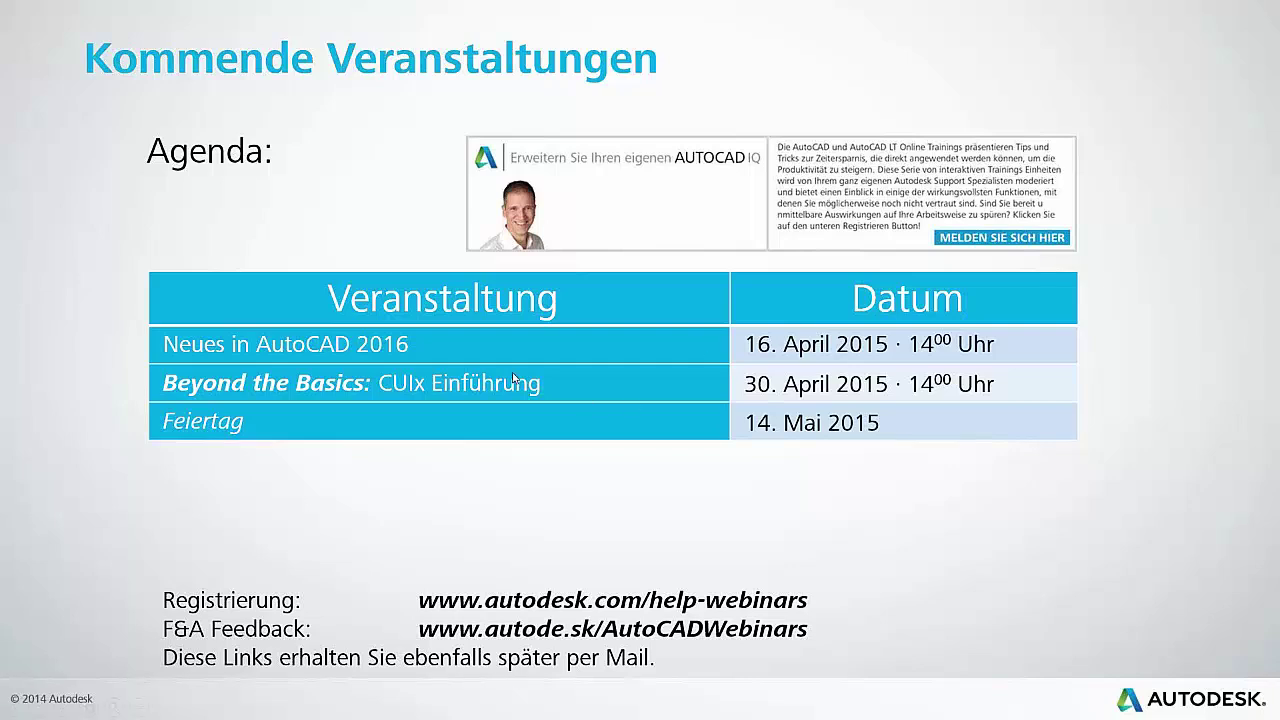
pyautogui.click(477, 357)
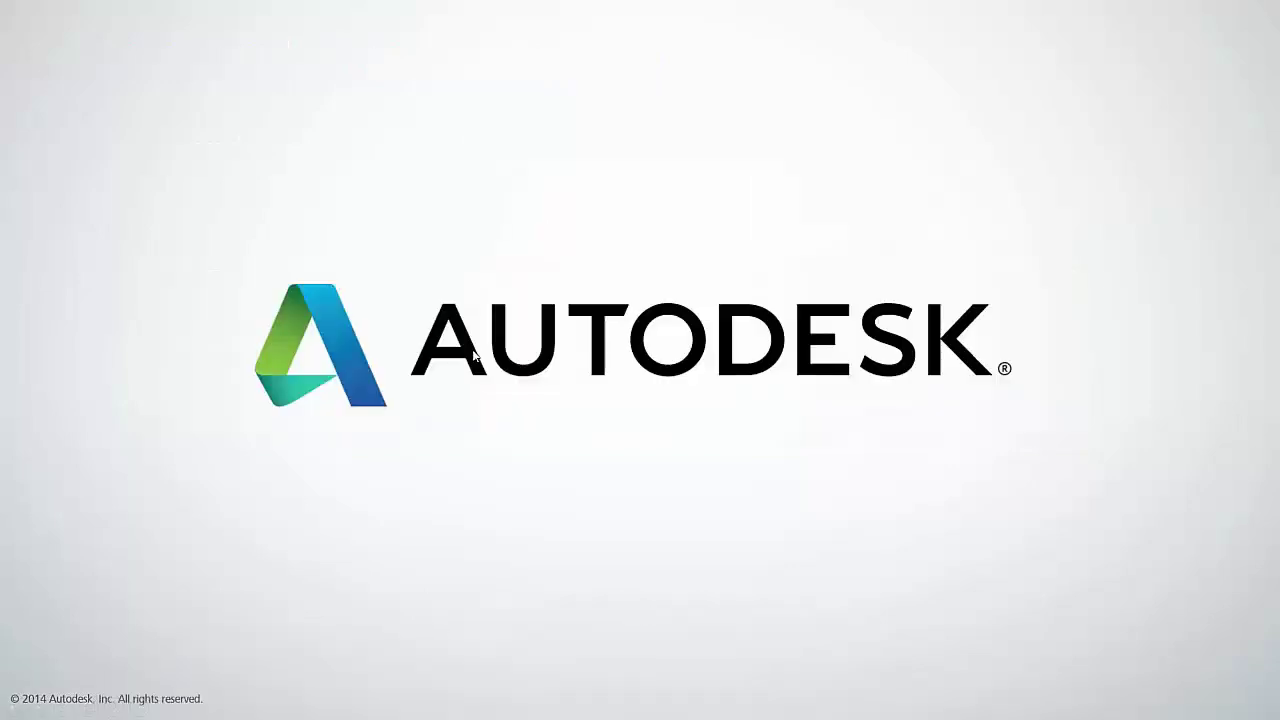